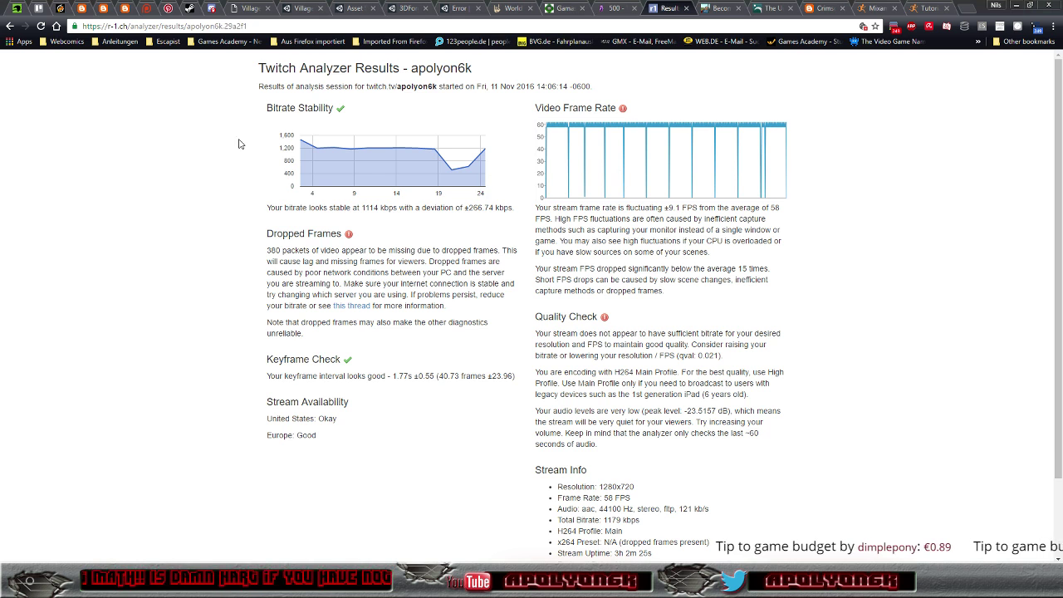
# Step: Refresh the results and submit the streamer's channel name for a new Twitch Analyzer analysis
pyautogui.click(41, 26)
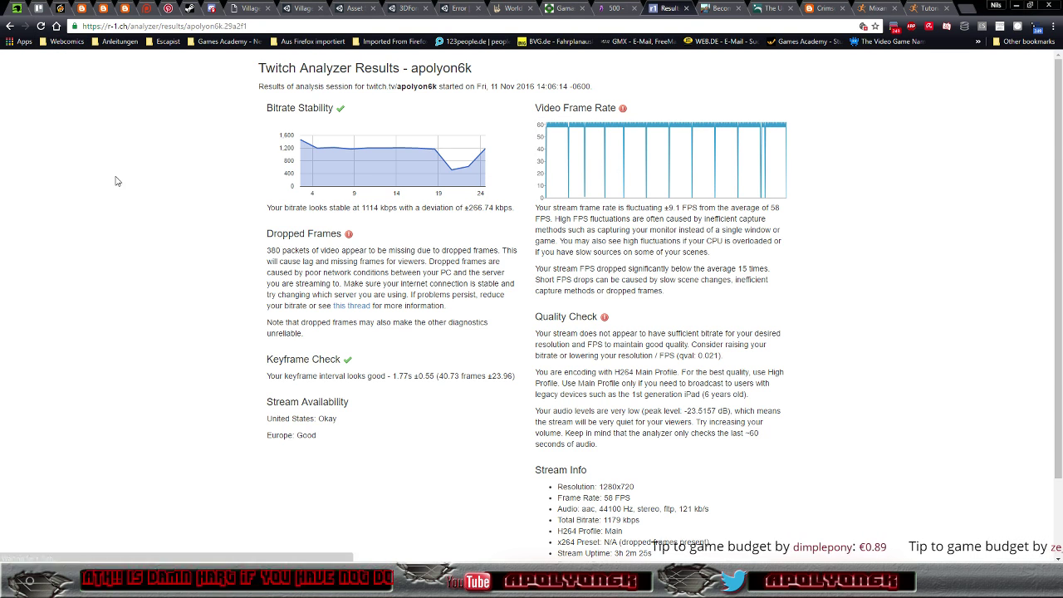
pyautogui.scroll(-3, 193, 281)
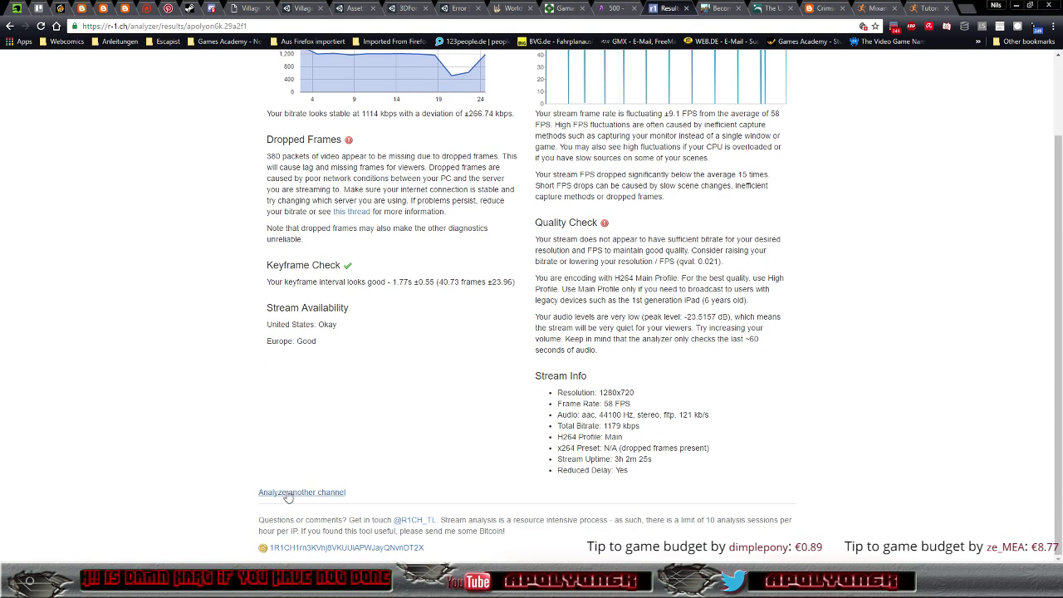
pyautogui.click(285, 563)
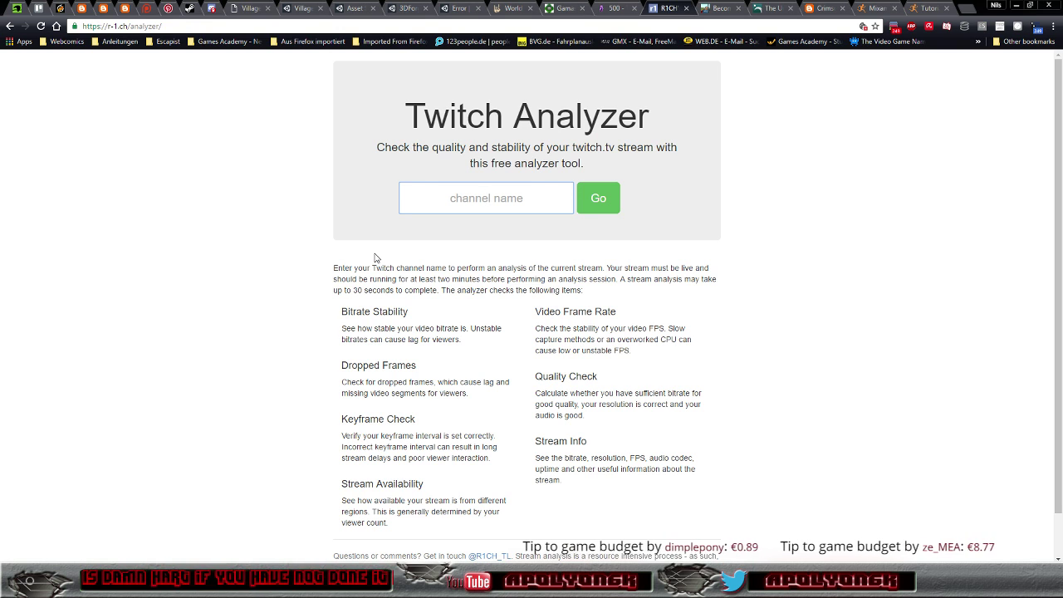
pyautogui.write('apolyon6k')
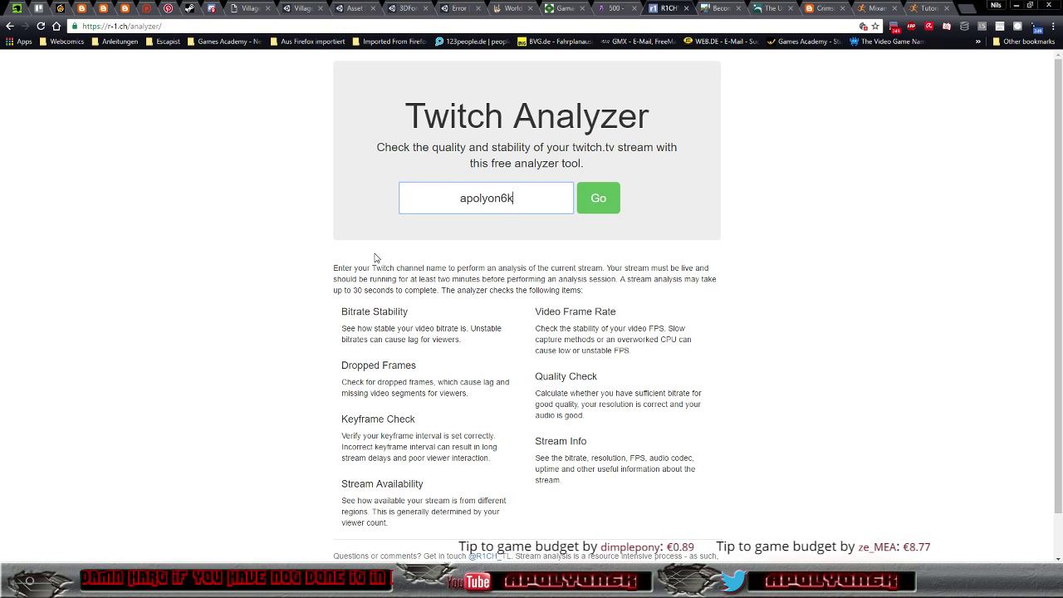
pyautogui.press('Return')
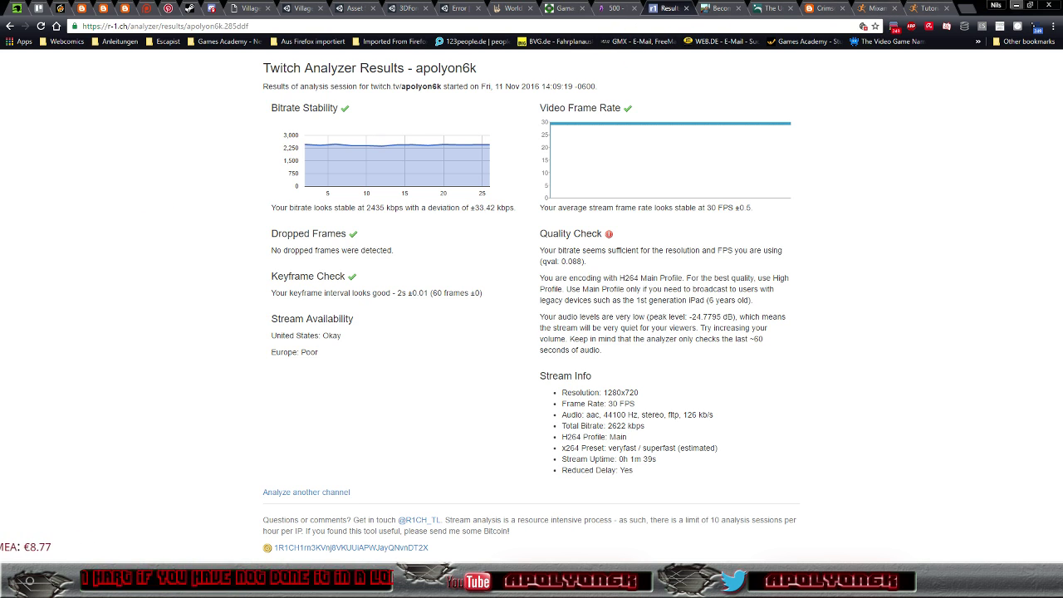
# Step: Minimize the browser and bring the ProcTowers2 blueprint editor to the front
pyautogui.click(1016, 5)
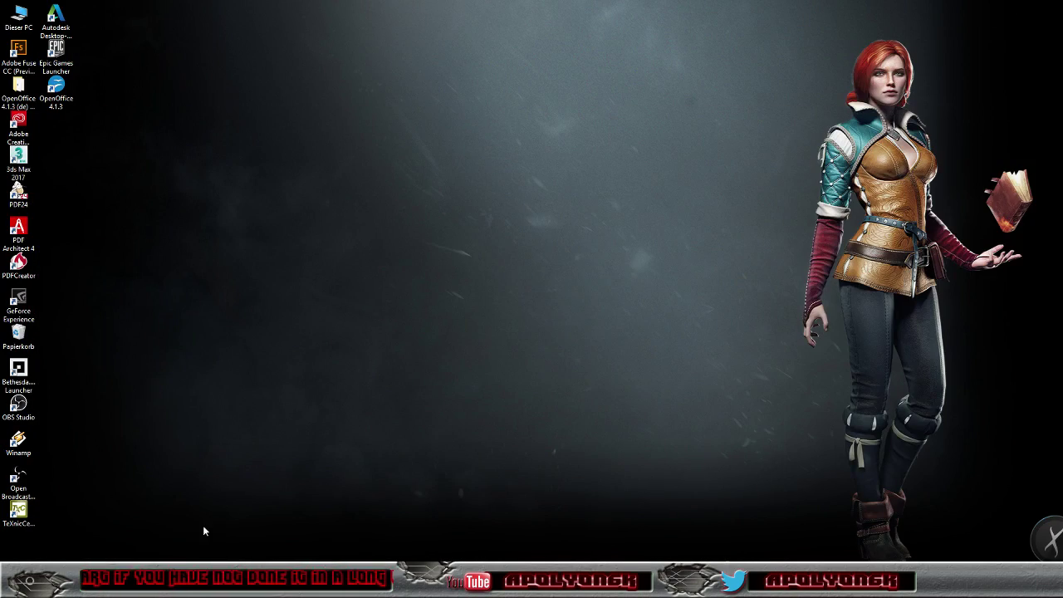
pyautogui.hotkey('alt', 'Tab')
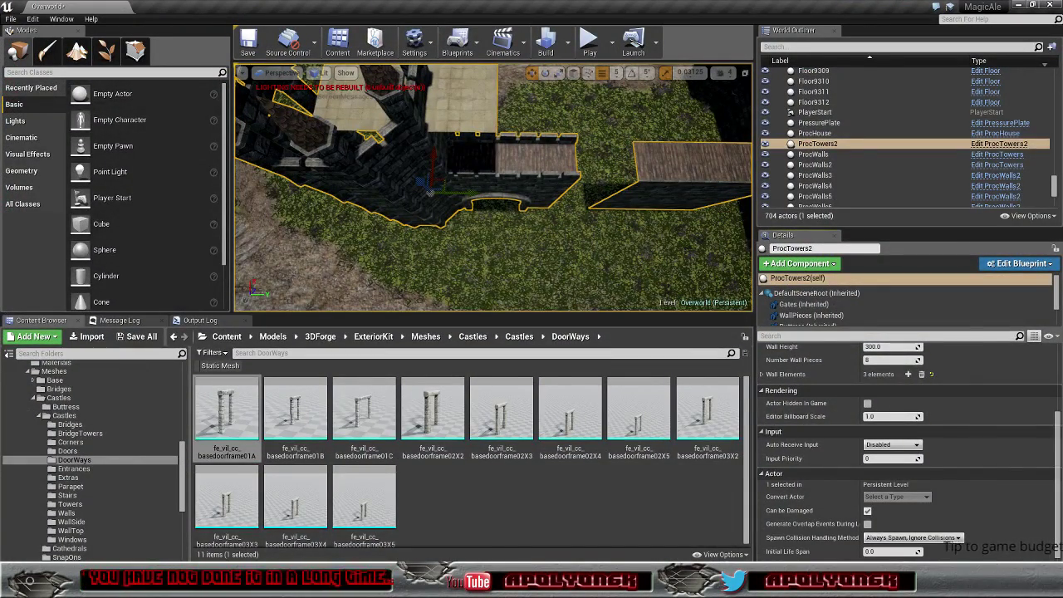
pyautogui.moveTo(218, 581)
pyautogui.click(266, 548)
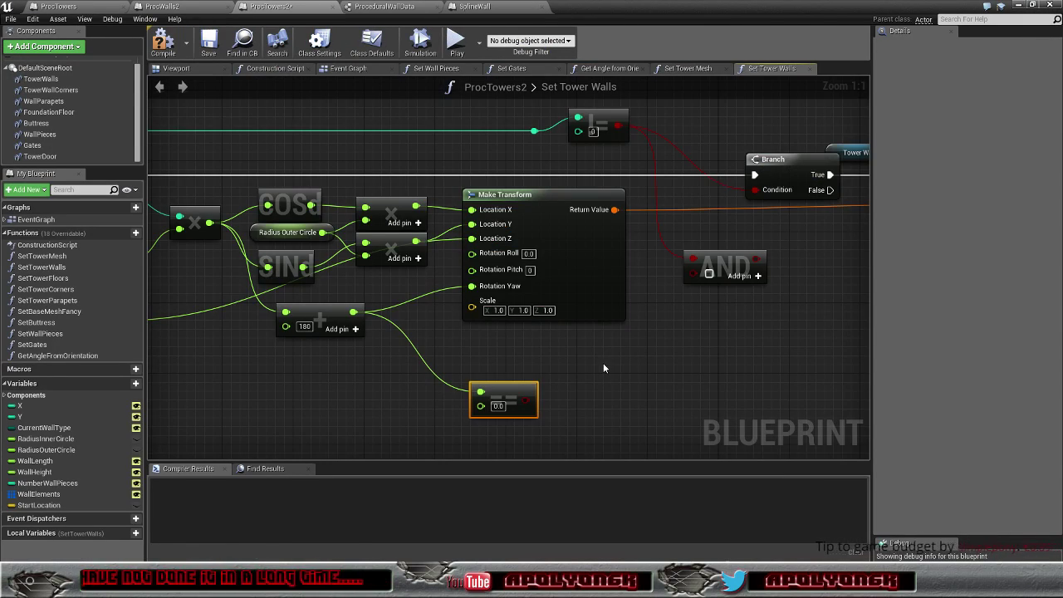
# Step: Drop a Get Angle from Orientation node into the Set Tower Walls graph near the entry node
pyautogui.moveTo(604, 363)
pyautogui.mouseDown(button='right')
pyautogui.moveTo(637, 336)
pyautogui.moveTo(601, 335)
pyautogui.moveTo(631, 326)
pyautogui.mouseUp(button='right')
pyautogui.scroll(-1, 601, 335)
pyautogui.scroll(-2, 602, 335)
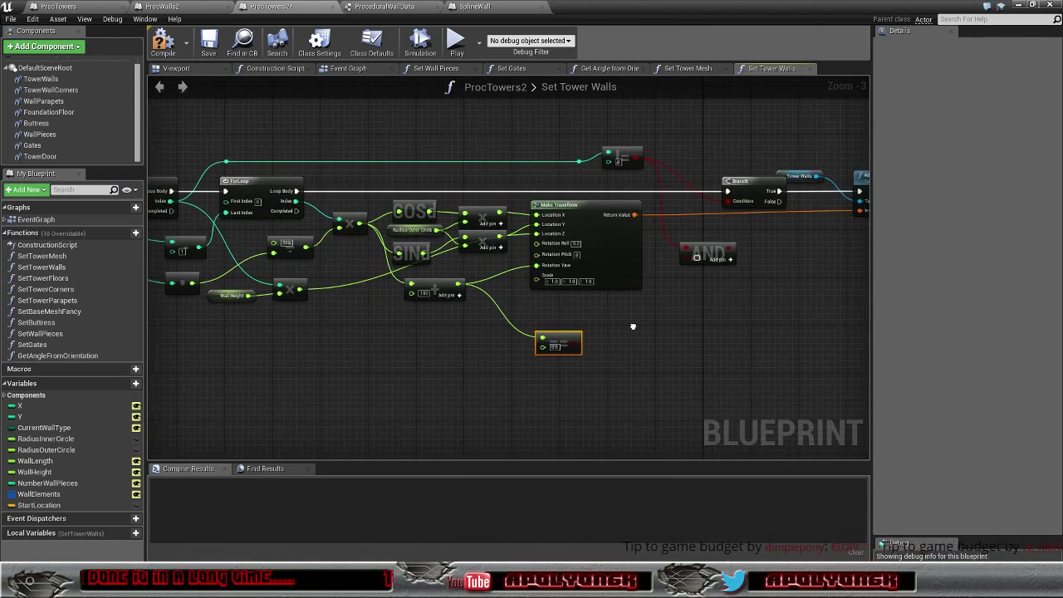
pyautogui.moveTo(631, 326); pyautogui.dragTo(551, 310, button='right')
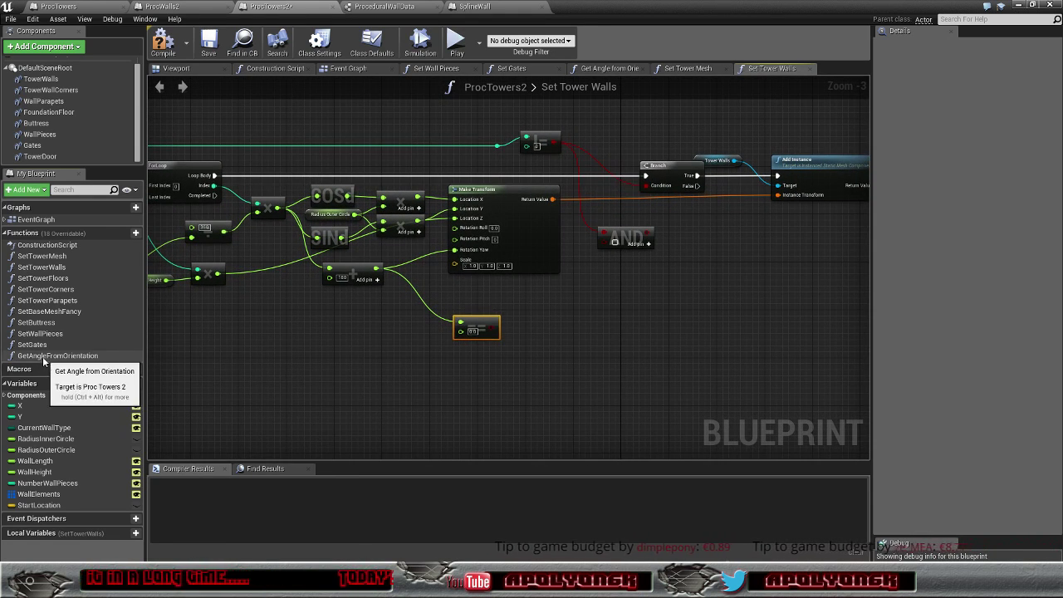
pyautogui.moveTo(50, 356); pyautogui.dragTo(357, 354)
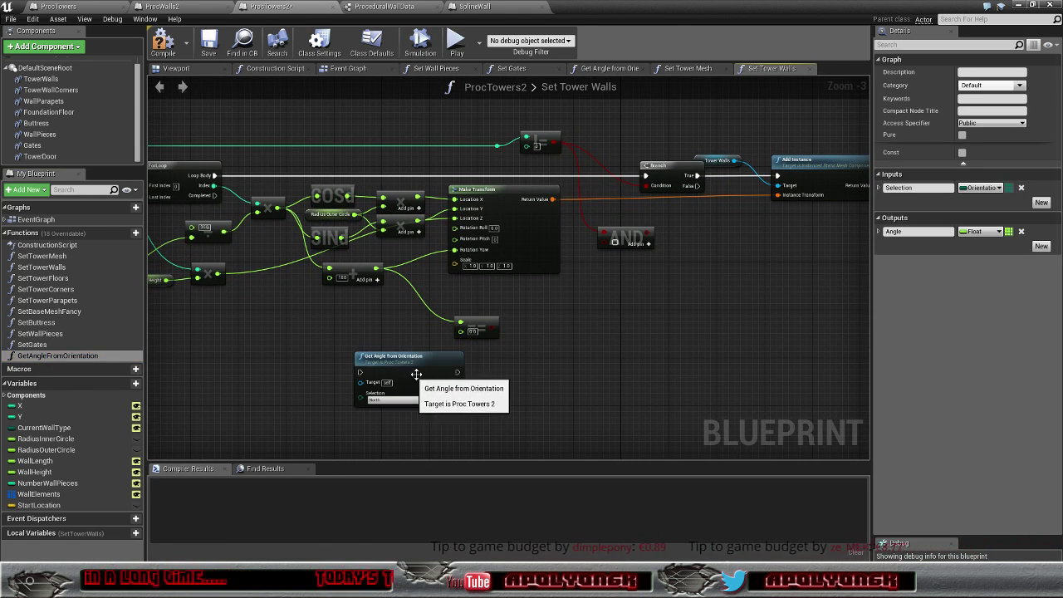
pyautogui.moveTo(241, 359)
pyautogui.mouseDown(button='right')
pyautogui.moveTo(481, 350)
pyautogui.moveTo(376, 368)
pyautogui.mouseUp(button='right')
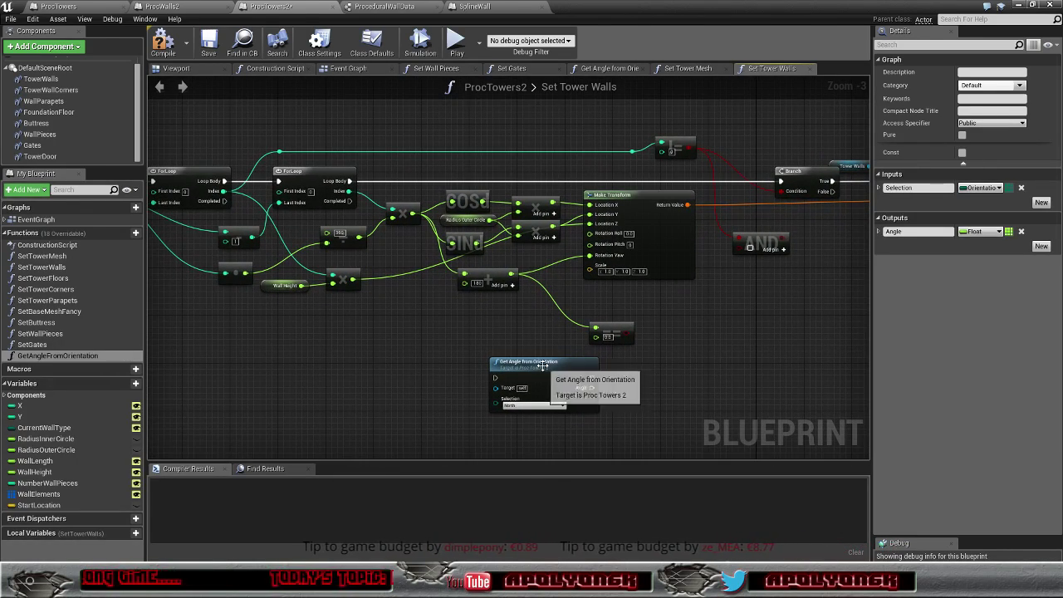
pyautogui.moveTo(535, 371)
pyautogui.mouseDown()
pyautogui.moveTo(532, 353)
pyautogui.moveTo(530, 369)
pyautogui.mouseUp()
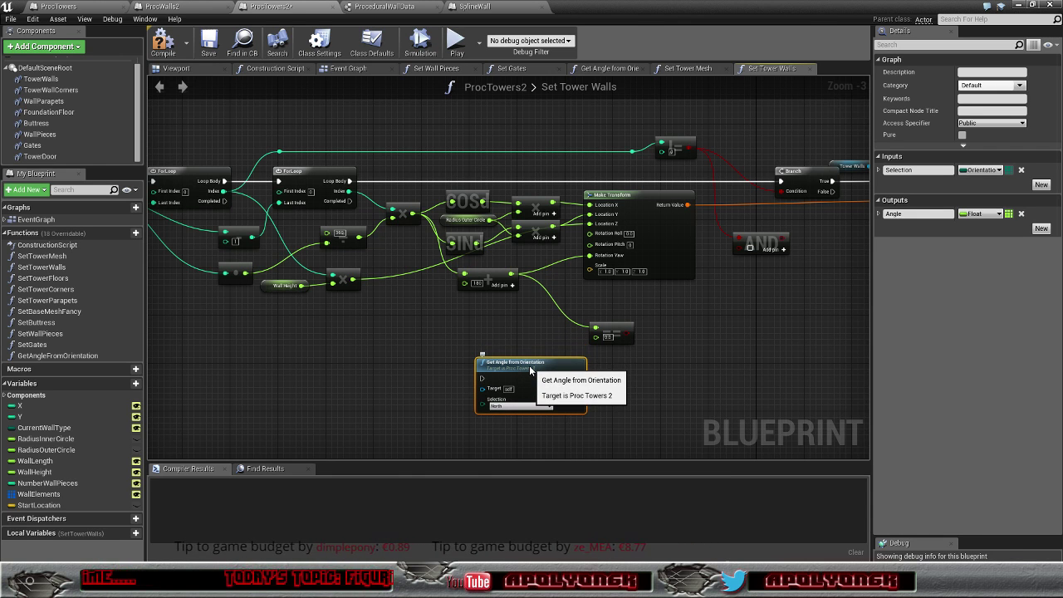
pyautogui.moveTo(381, 358)
pyautogui.mouseDown(button='right')
pyautogui.moveTo(530, 341)
pyautogui.moveTo(506, 344)
pyautogui.mouseUp(button='right')
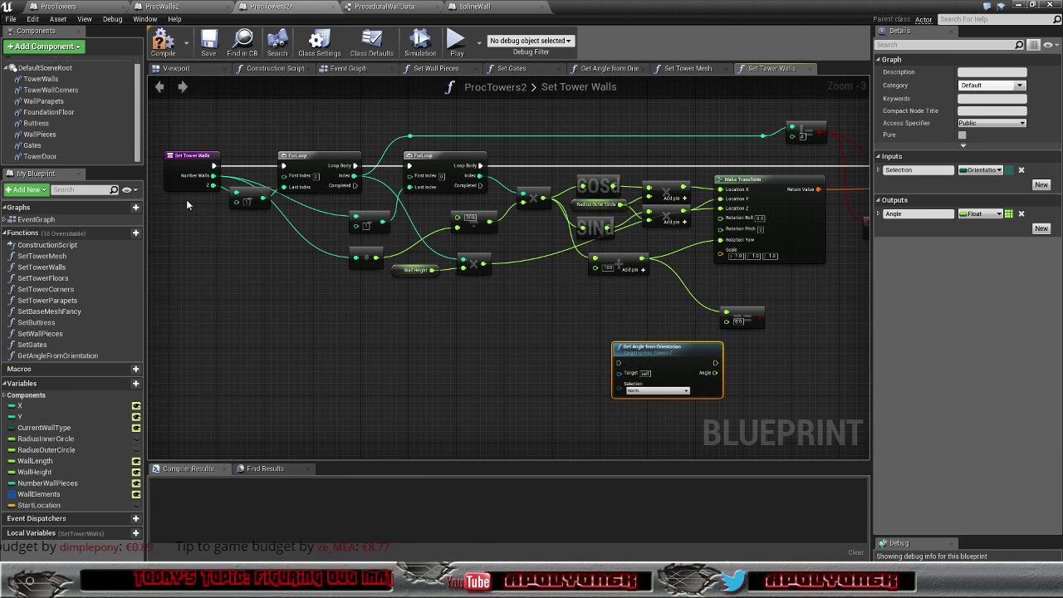
# Step: Add a new input parameter named Orientation to the Set Tower Walls function
pyautogui.click(177, 168)
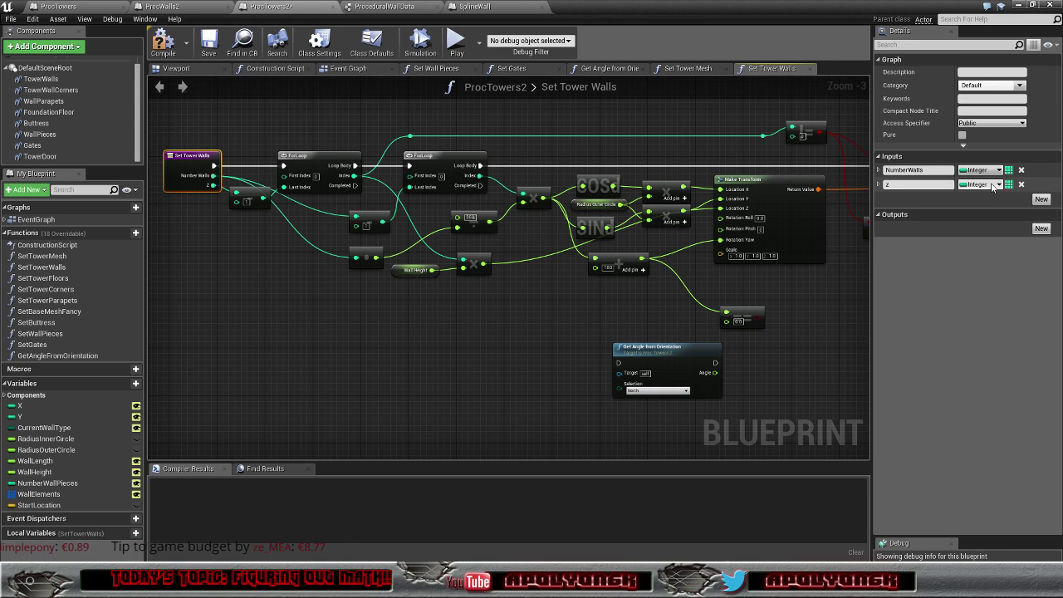
pyautogui.click(1041, 200)
pyautogui.write('Orientation')
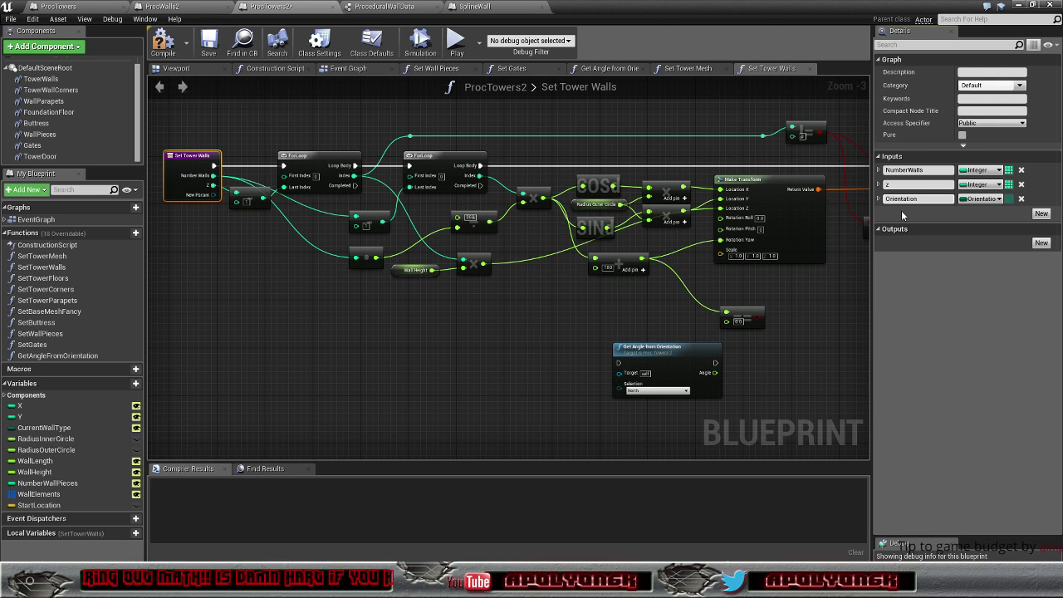
pyautogui.press('Return')
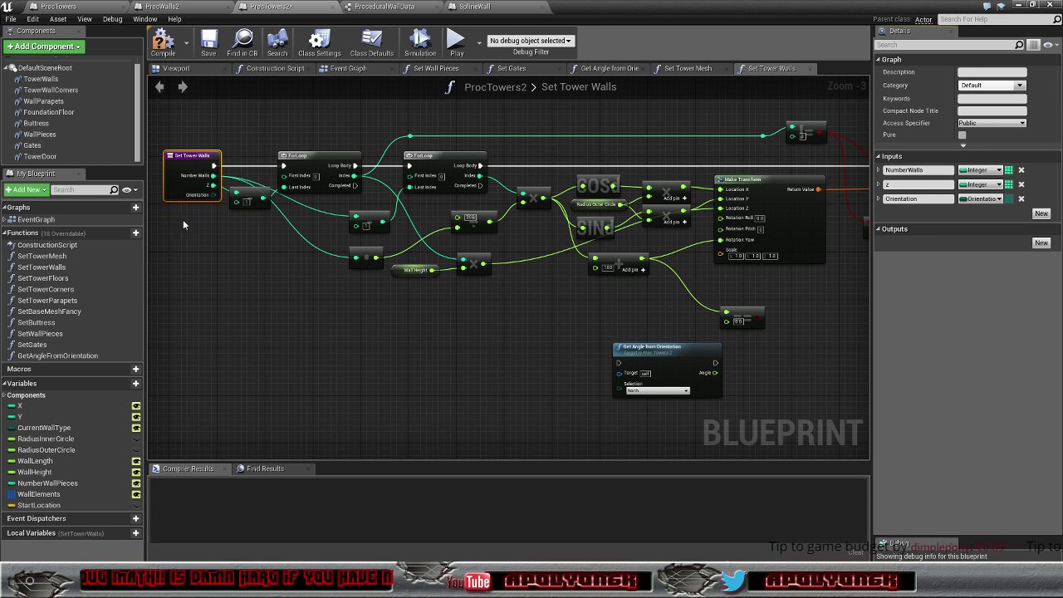
# Step: Wire Orientation into Get Angle's Selection pin and feed its Angle output into an == node
pyautogui.moveTo(215, 195); pyautogui.dragTo(623, 387)
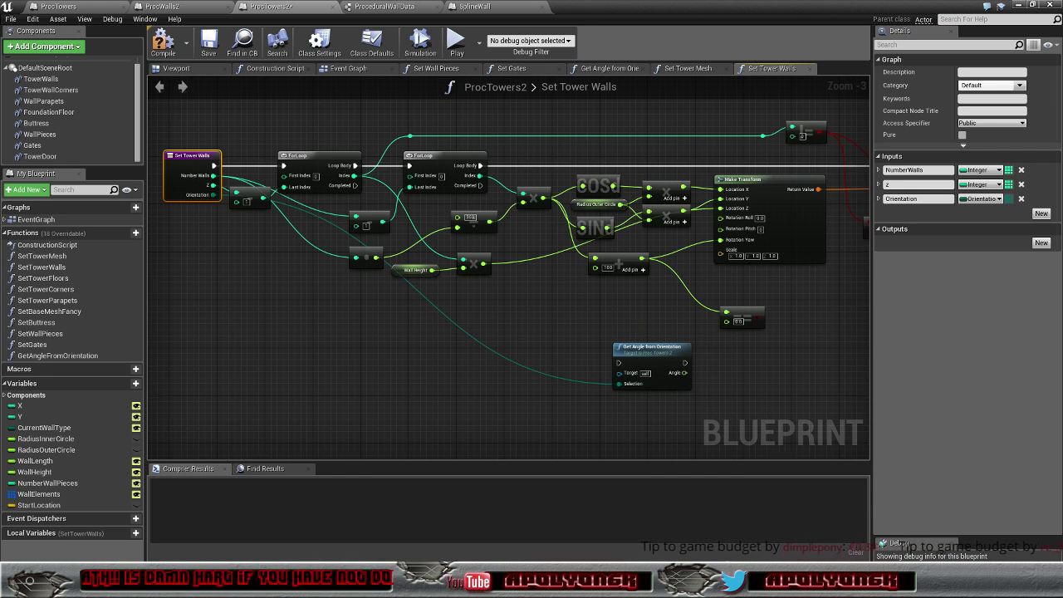
pyautogui.moveTo(623, 387); pyautogui.dragTo(454, 368, button='right')
pyautogui.moveTo(516, 354)
pyautogui.mouseDown()
pyautogui.moveTo(531, 352)
pyautogui.moveTo(557, 303)
pyautogui.moveTo(701, 217)
pyautogui.moveTo(742, 157)
pyautogui.mouseUp()
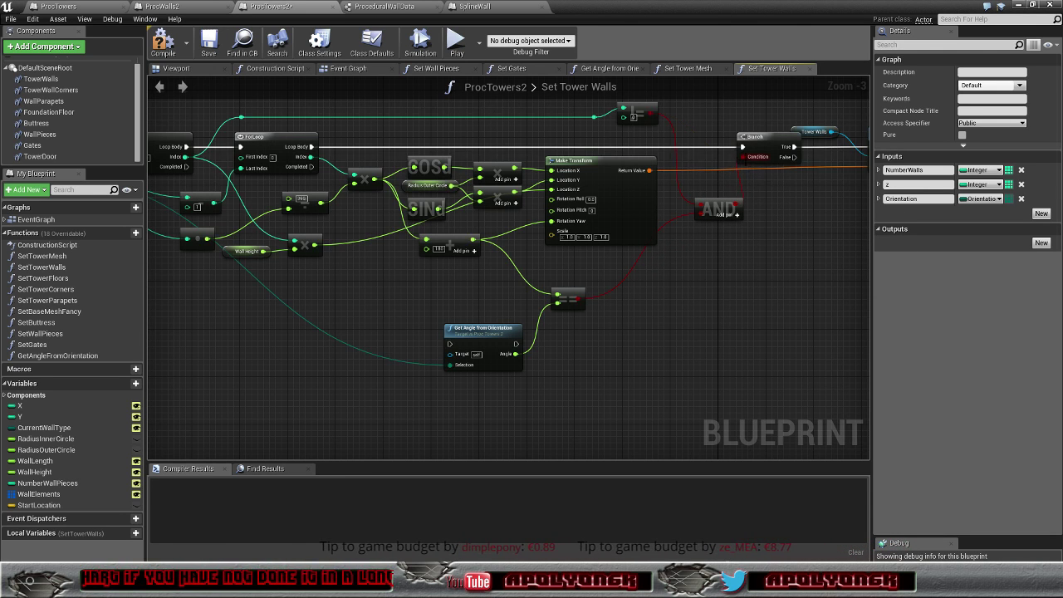
# Step: Move the Get Angle and == nodes up together and connect the != result to the Branch Condition
pyautogui.moveTo(787, 193); pyautogui.dragTo(686, 243, button='right')
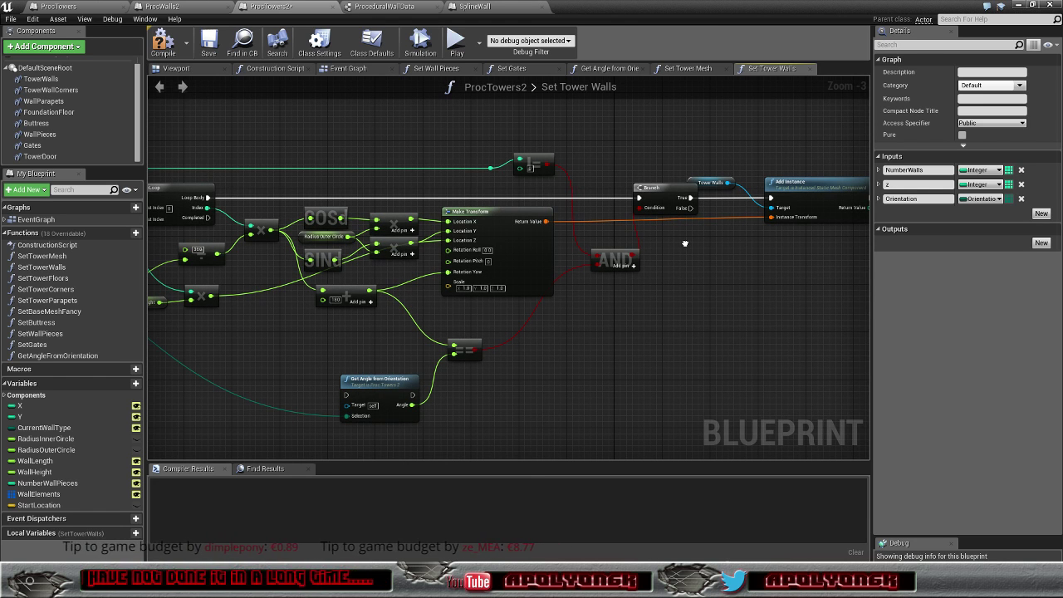
pyautogui.moveTo(685, 243); pyautogui.dragTo(776, 250, button='right')
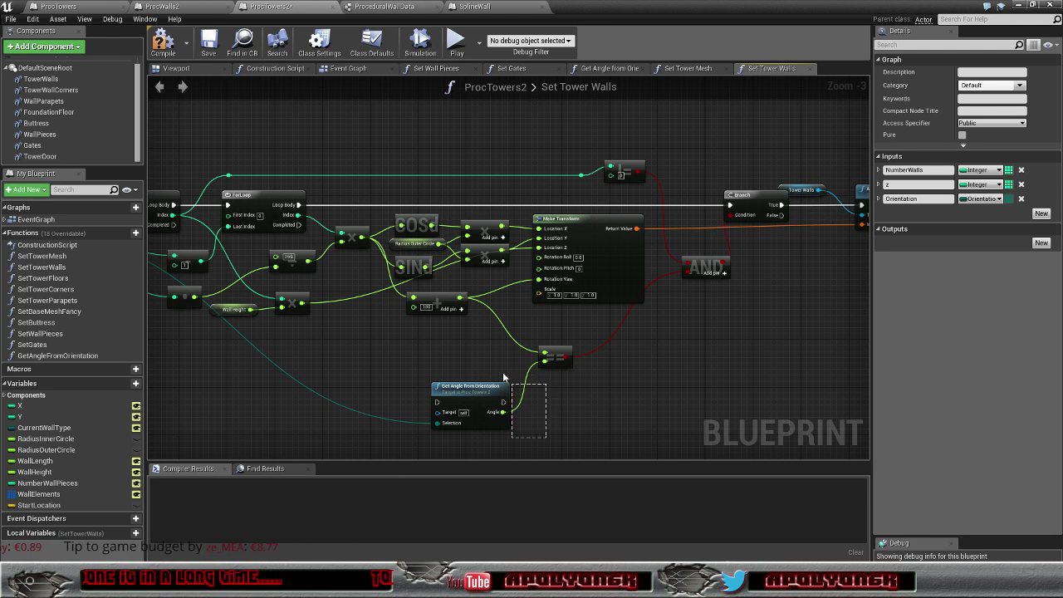
pyautogui.moveTo(486, 356); pyautogui.dragTo(486, 355)
pyautogui.moveTo(555, 355); pyautogui.dragTo(555, 331)
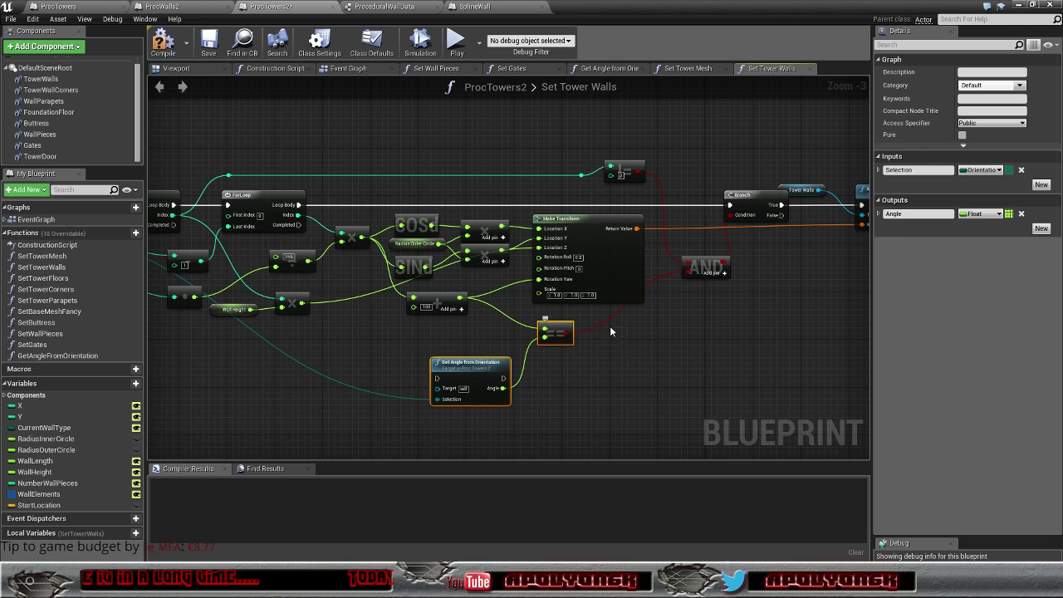
pyautogui.moveTo(638, 171); pyautogui.dragTo(732, 217)
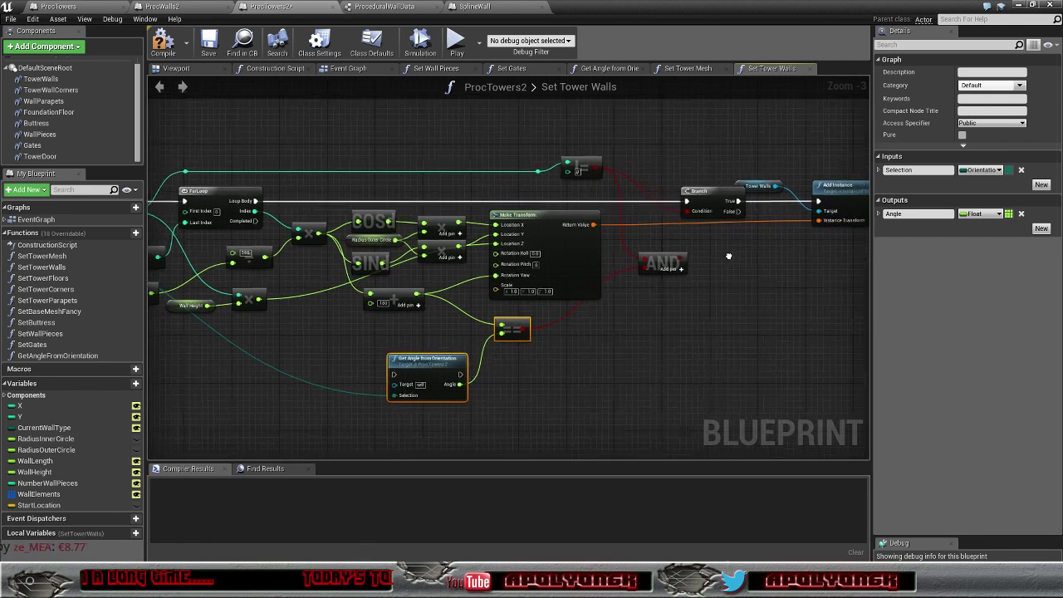
pyautogui.moveTo(773, 258); pyautogui.dragTo(632, 266, button='right')
pyautogui.moveTo(752, 225); pyautogui.dragTo(674, 217, button='right')
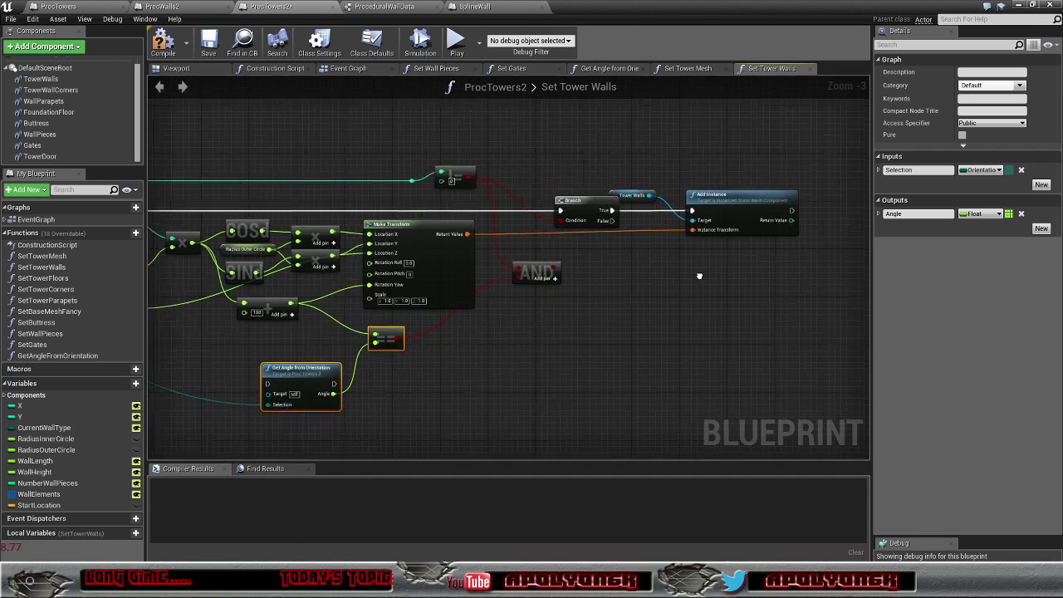
# Step: Add a second Branch node off the first Branch's False path
pyautogui.moveTo(555, 215); pyautogui.dragTo(607, 272)
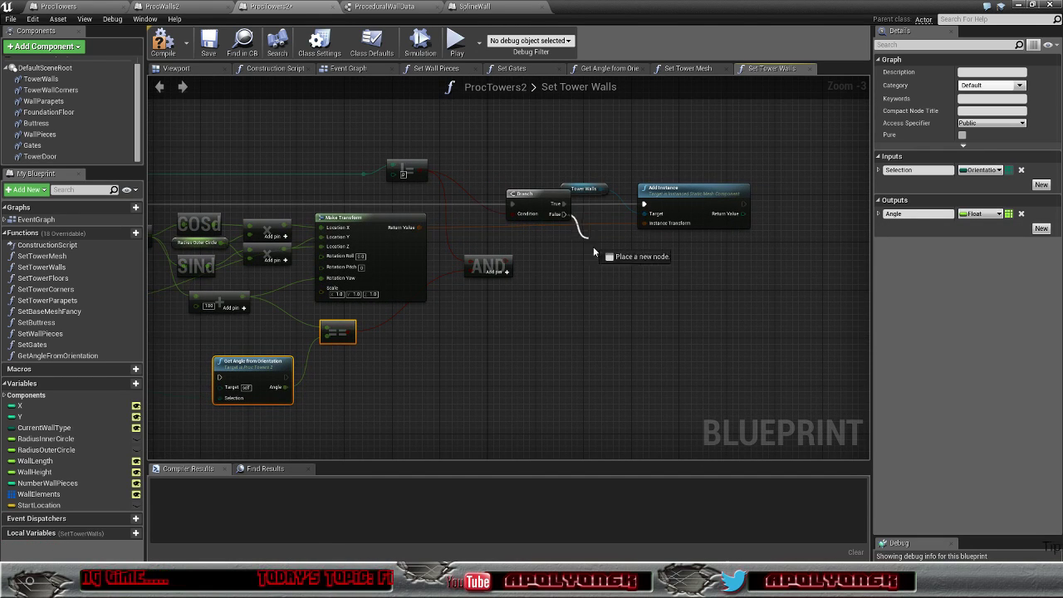
pyautogui.write('bran')
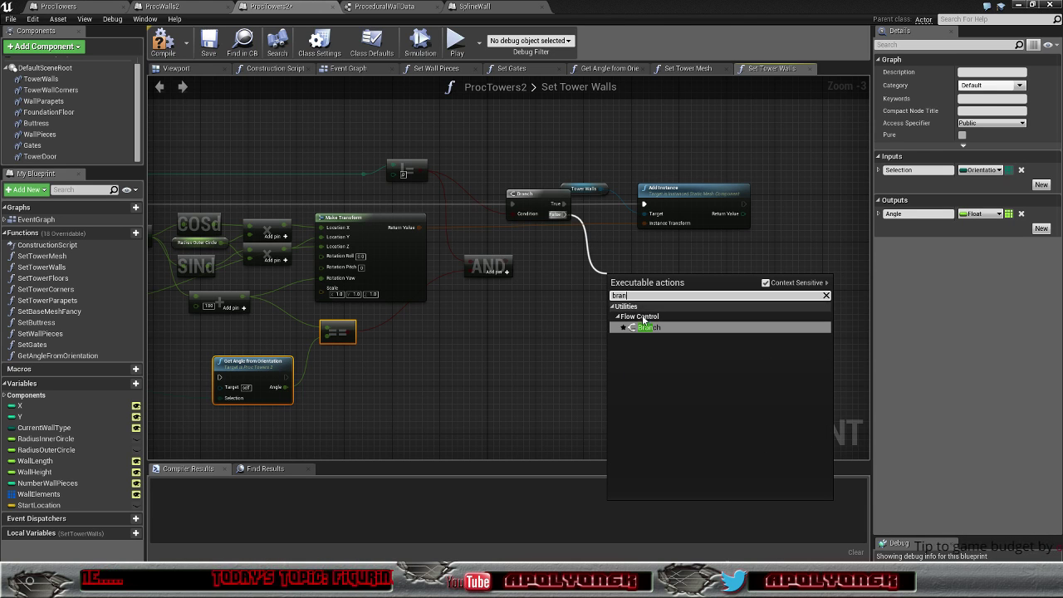
pyautogui.click(650, 327)
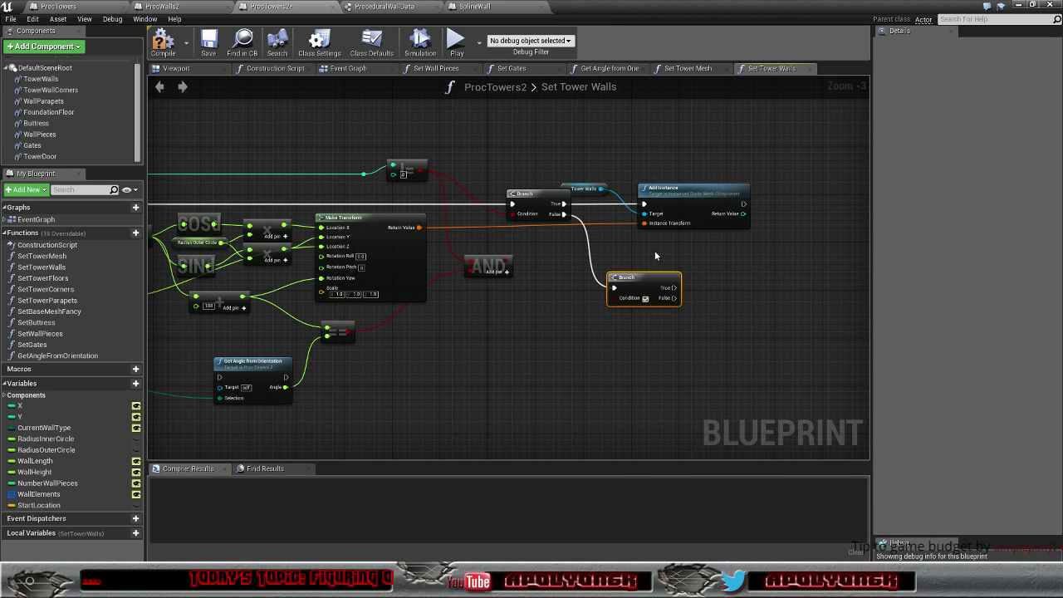
pyautogui.moveTo(656, 256); pyautogui.dragTo(706, 243, button='right')
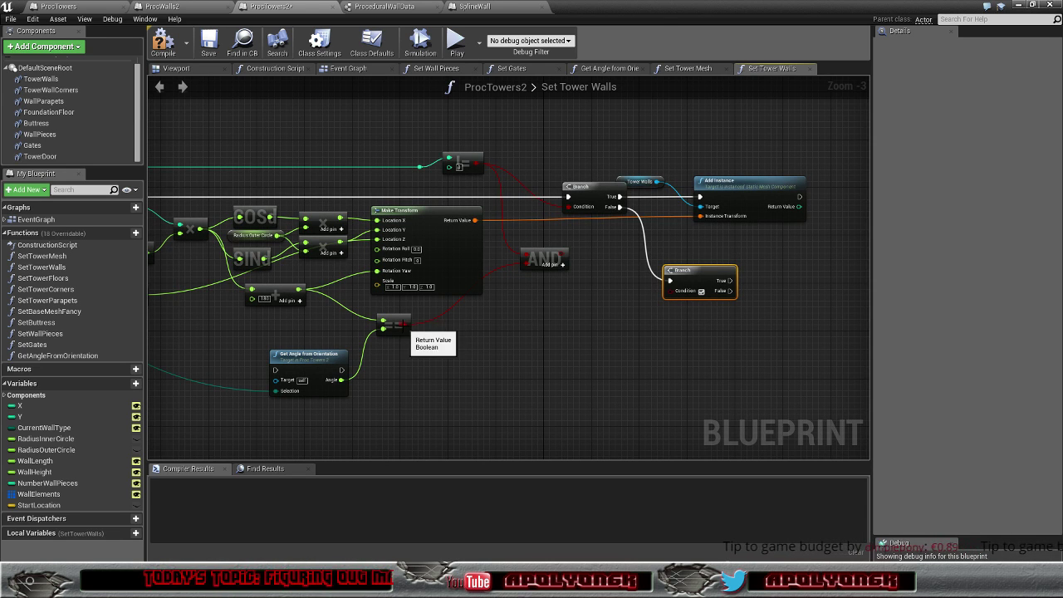
# Step: Connect the == result to the second Branch's Condition, delete the AND node, and raise the Branch
pyautogui.moveTo(405, 325); pyautogui.dragTo(536, 320)
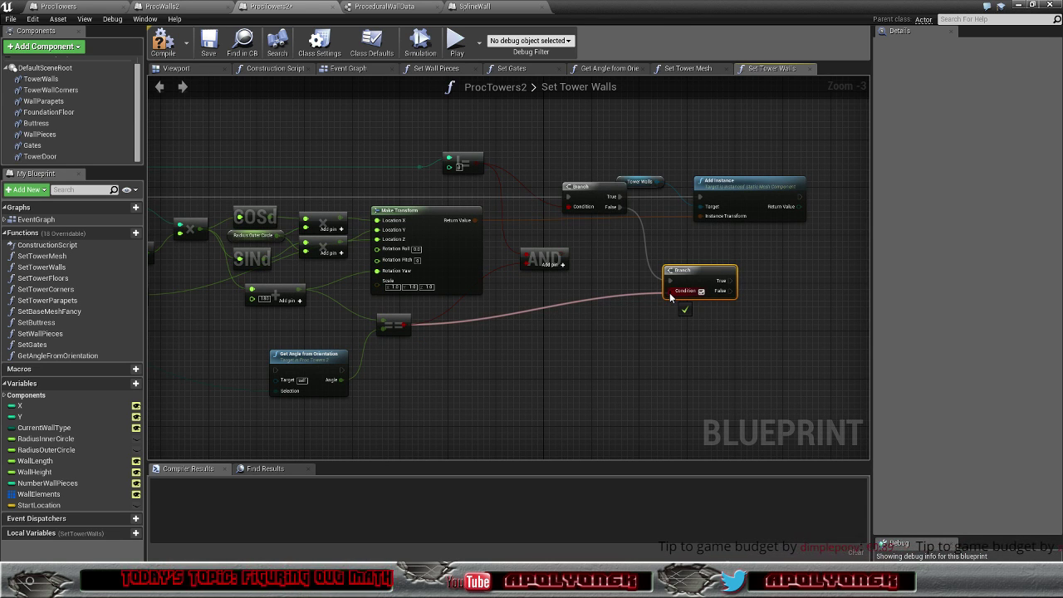
pyautogui.moveTo(669, 293); pyautogui.dragTo(670, 293)
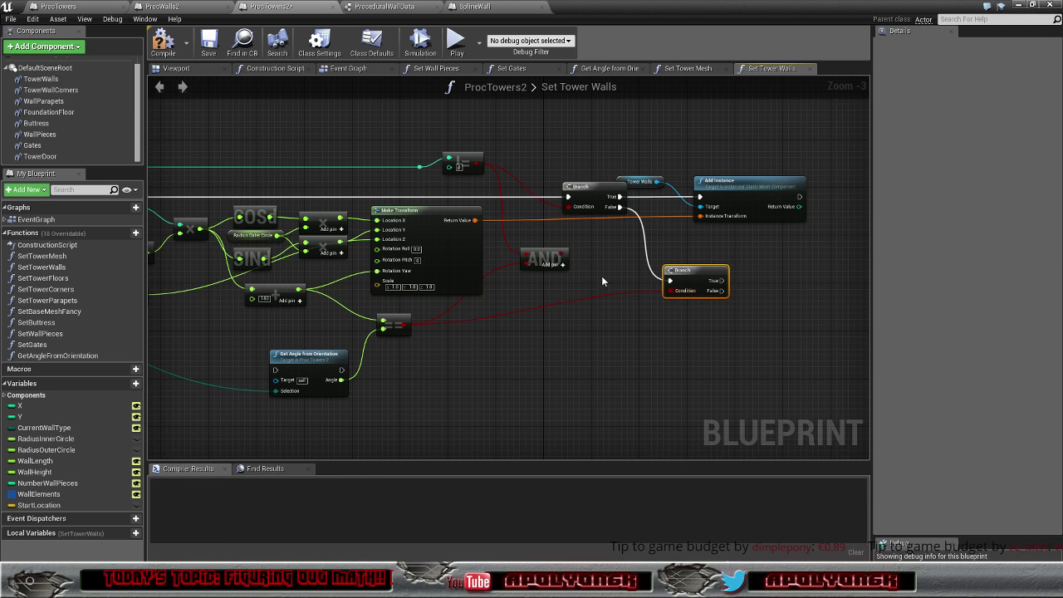
pyautogui.click(553, 260)
pyautogui.press('Delete')
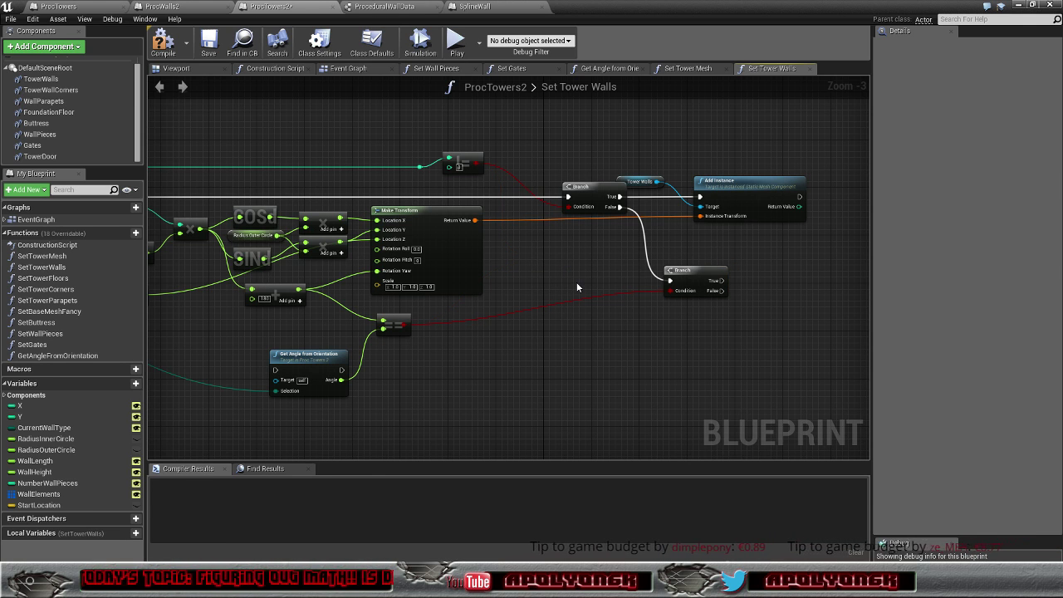
pyautogui.moveTo(694, 282); pyautogui.dragTo(676, 258)
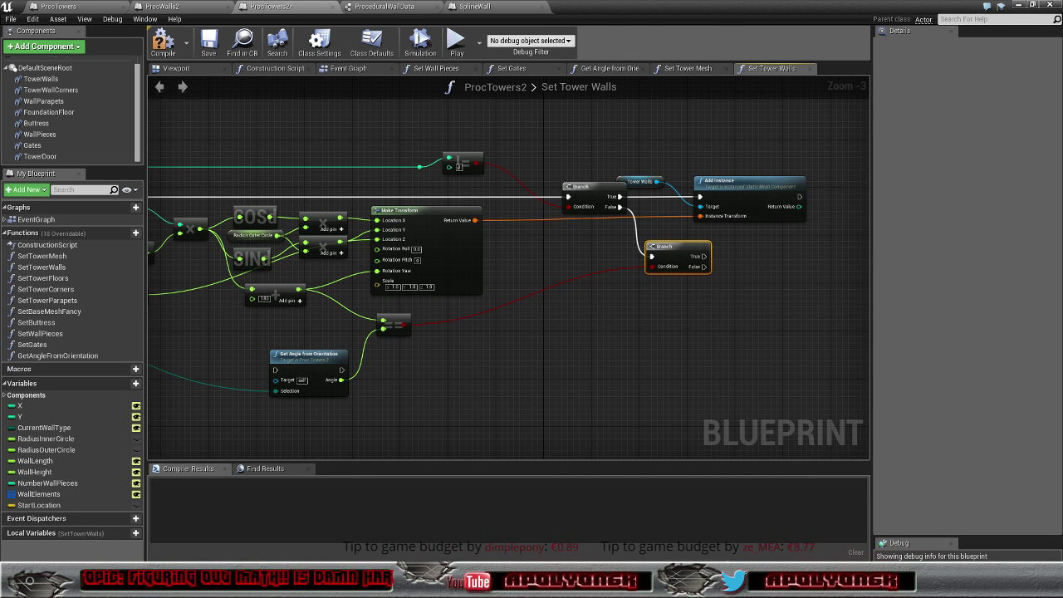
pyautogui.moveTo(602, 322)
pyautogui.mouseDown(button='right')
pyautogui.moveTo(519, 354)
pyautogui.moveTo(448, 330)
pyautogui.mouseUp(button='right')
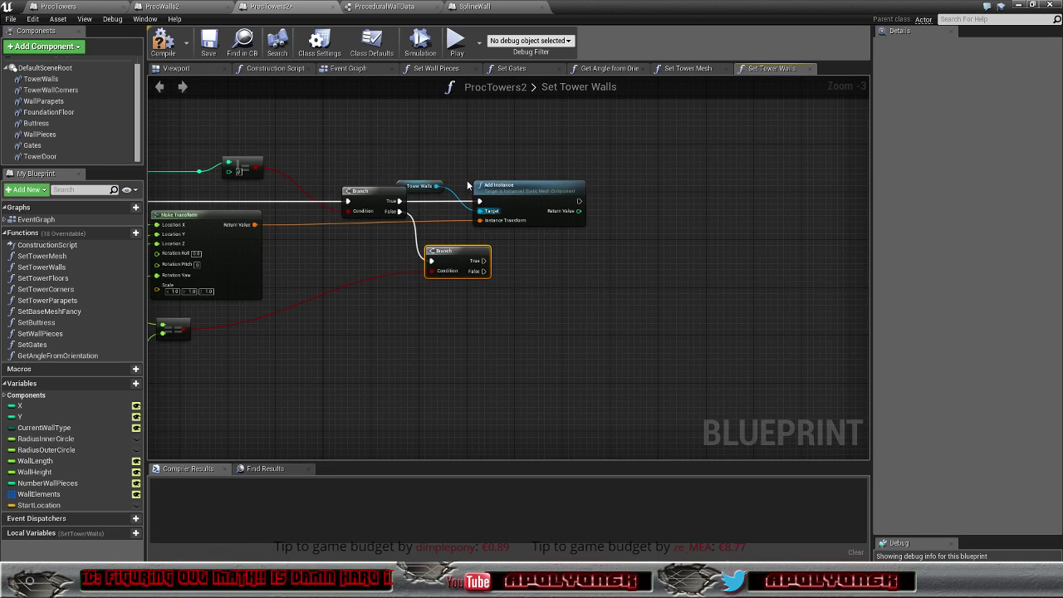
# Step: Duplicate the Tower Walls Add Instance pair below and wire it to the second Branch's False output
pyautogui.moveTo(431, 164); pyautogui.dragTo(524, 223)
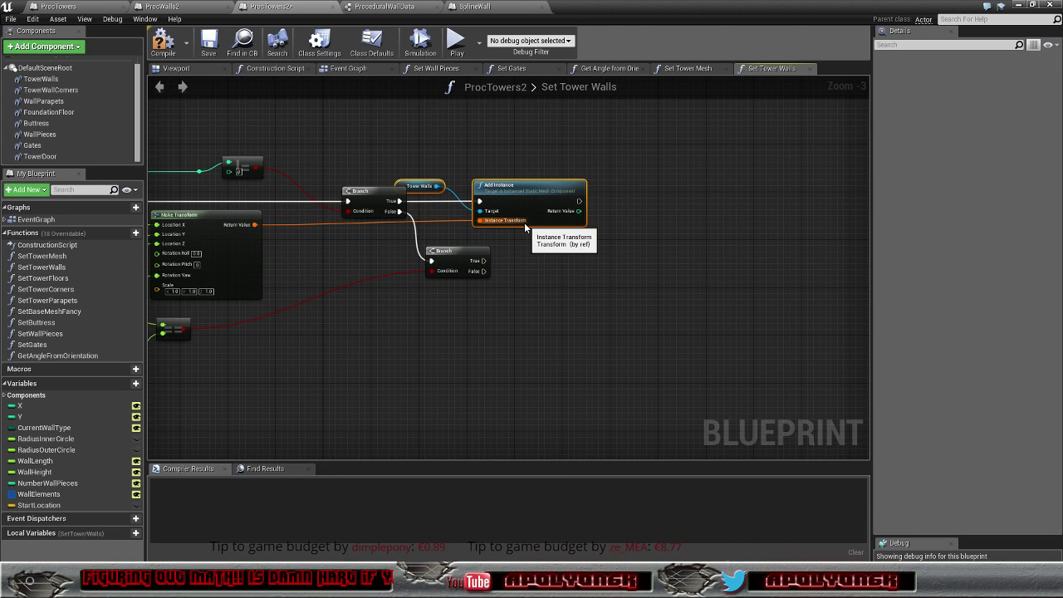
pyautogui.hotkey('ctrl', 'c')
pyautogui.hotkey('ctrl', 'v')
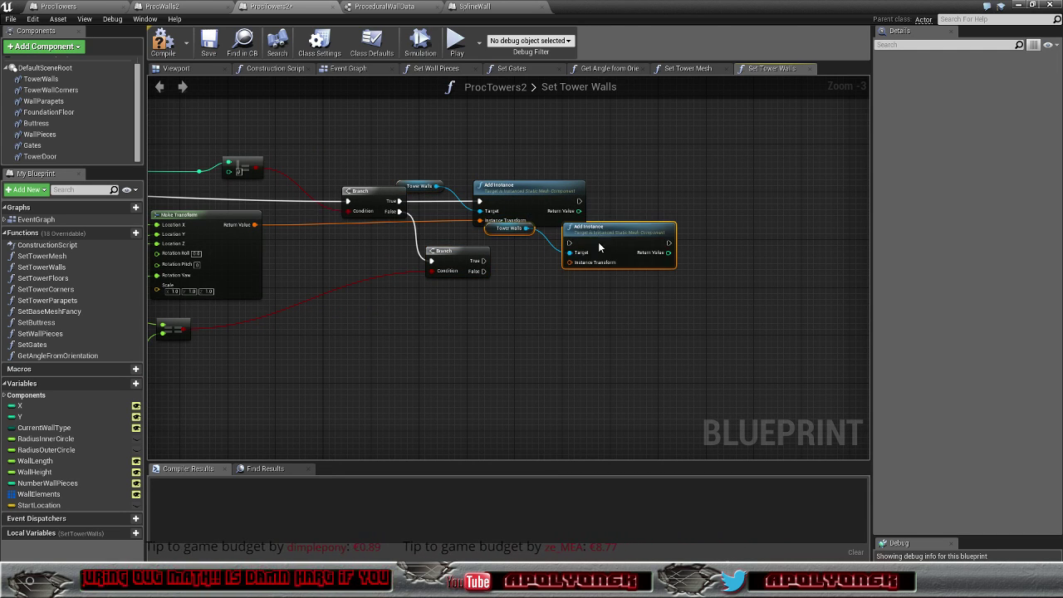
pyautogui.moveTo(597, 232)
pyautogui.mouseDown()
pyautogui.moveTo(532, 323)
pyautogui.moveTo(563, 293)
pyautogui.mouseUp()
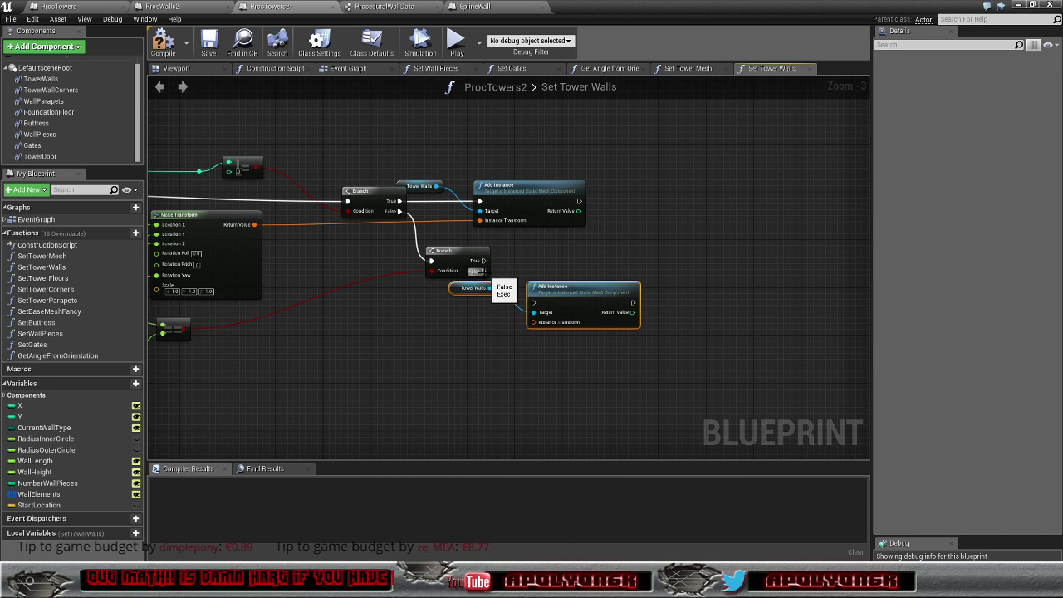
pyautogui.moveTo(484, 271)
pyautogui.mouseDown()
pyautogui.moveTo(531, 305)
pyautogui.moveTo(272, 235)
pyautogui.moveTo(533, 322)
pyautogui.mouseUp()
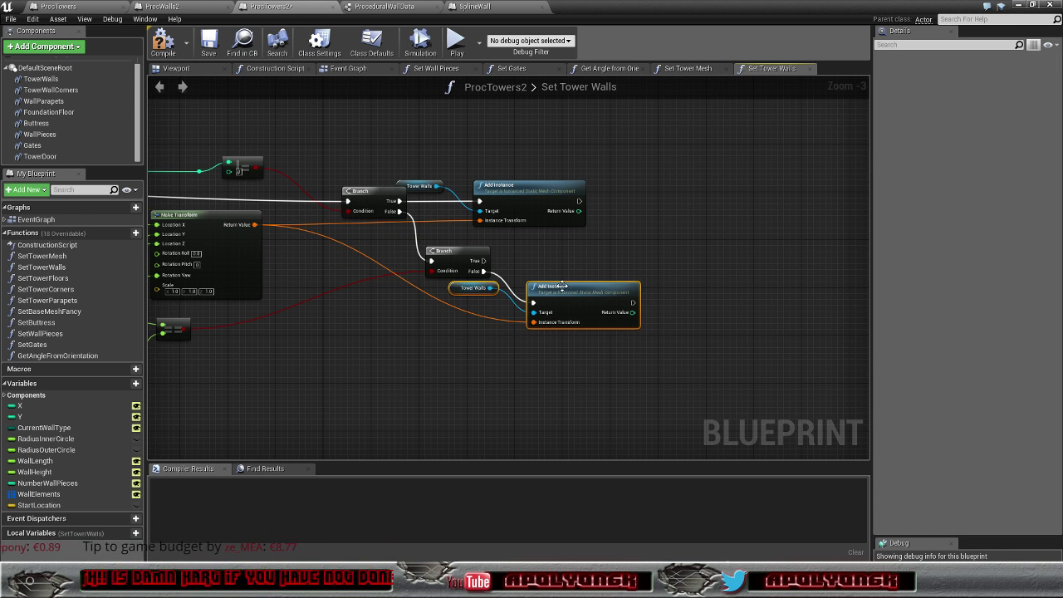
pyautogui.moveTo(562, 286); pyautogui.dragTo(551, 310)
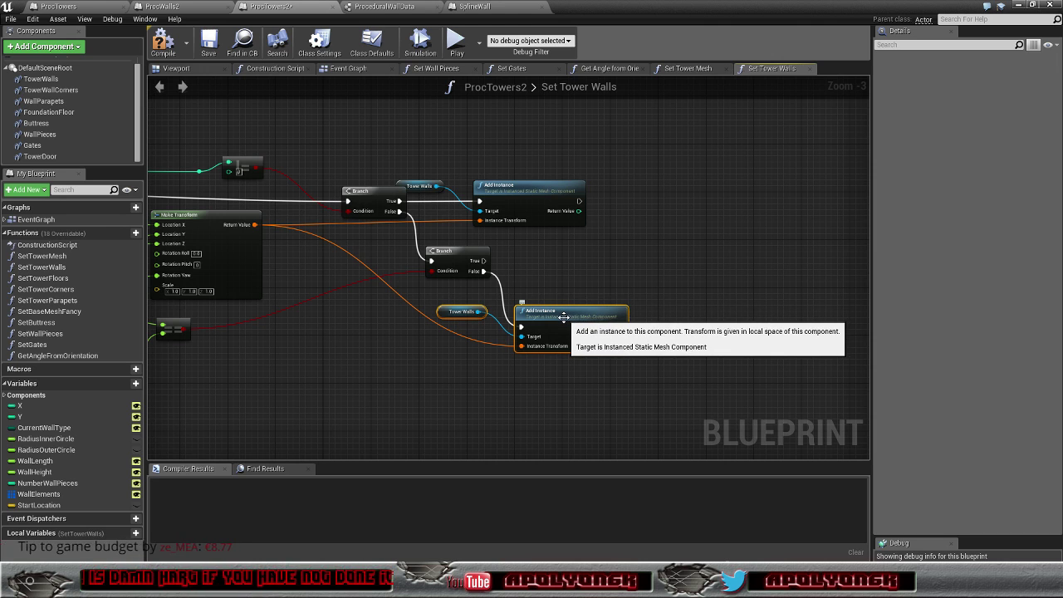
# Step: Add another Add Instance on the True output, fed by Make Transform, with TowerDoor as target
pyautogui.hotkey('ctrl', 'c')
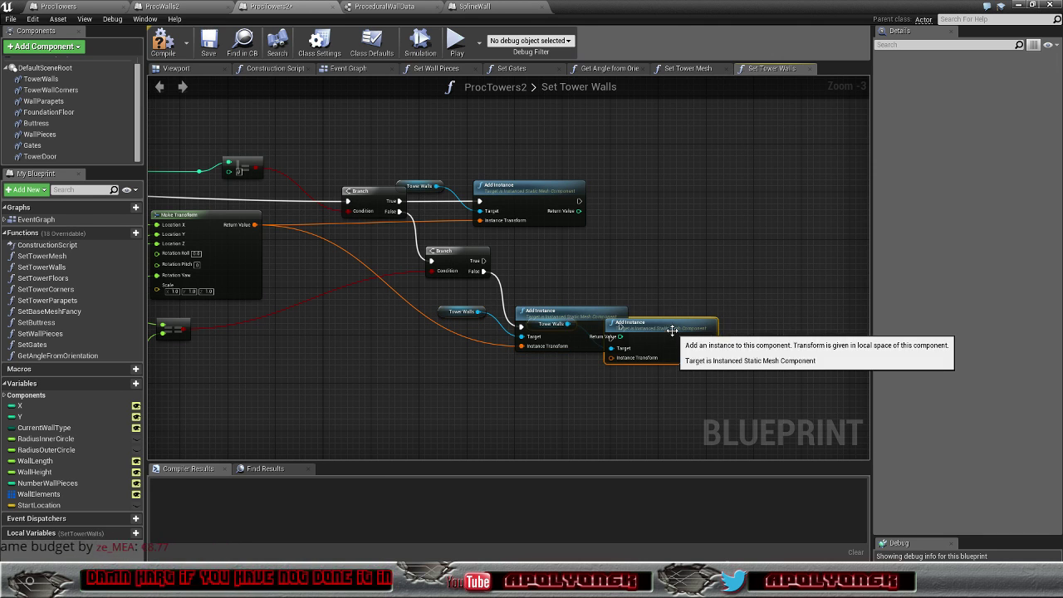
pyautogui.hotkey('ctrl', 'v')
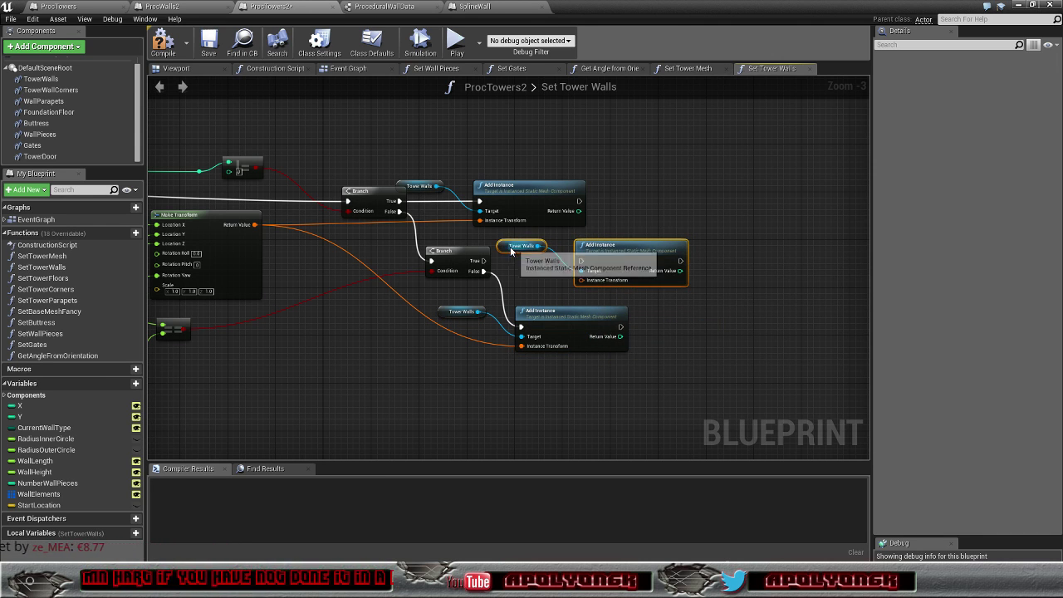
pyautogui.click(522, 246)
pyautogui.press('Delete')
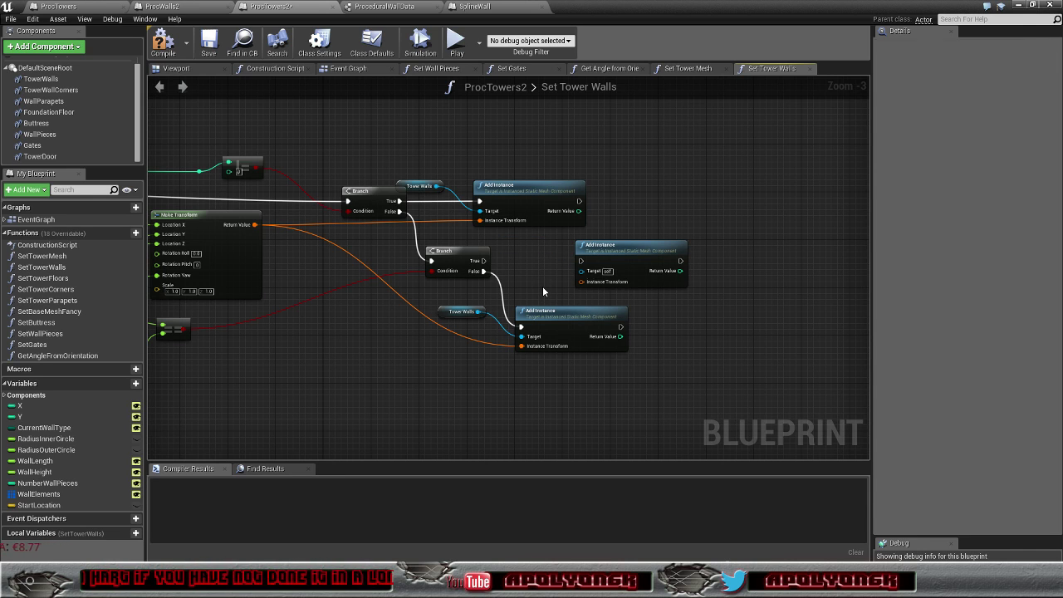
pyautogui.moveTo(484, 261); pyautogui.dragTo(580, 261)
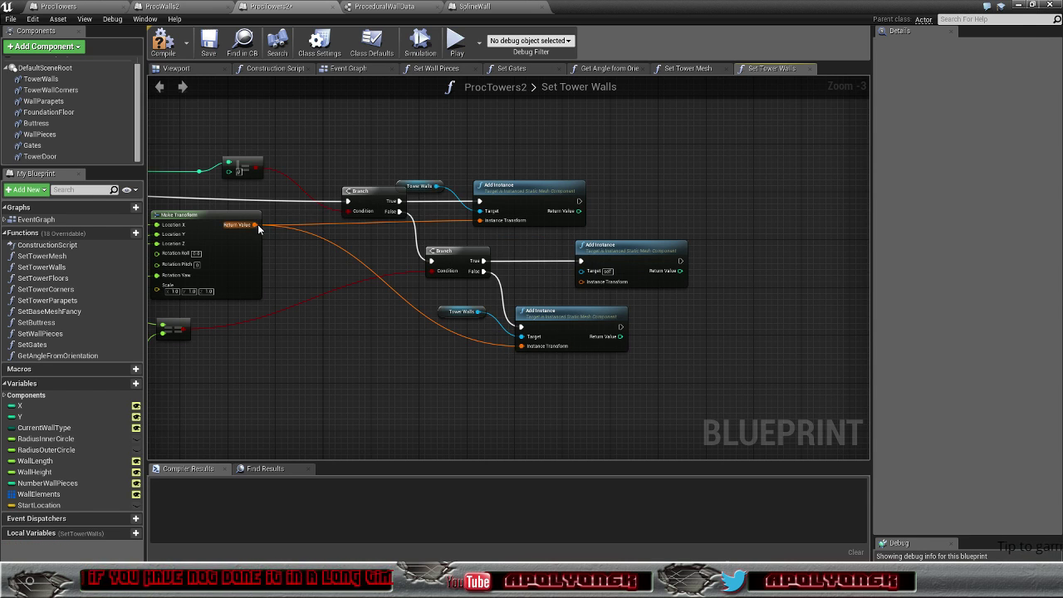
pyautogui.moveTo(255, 225); pyautogui.dragTo(583, 282)
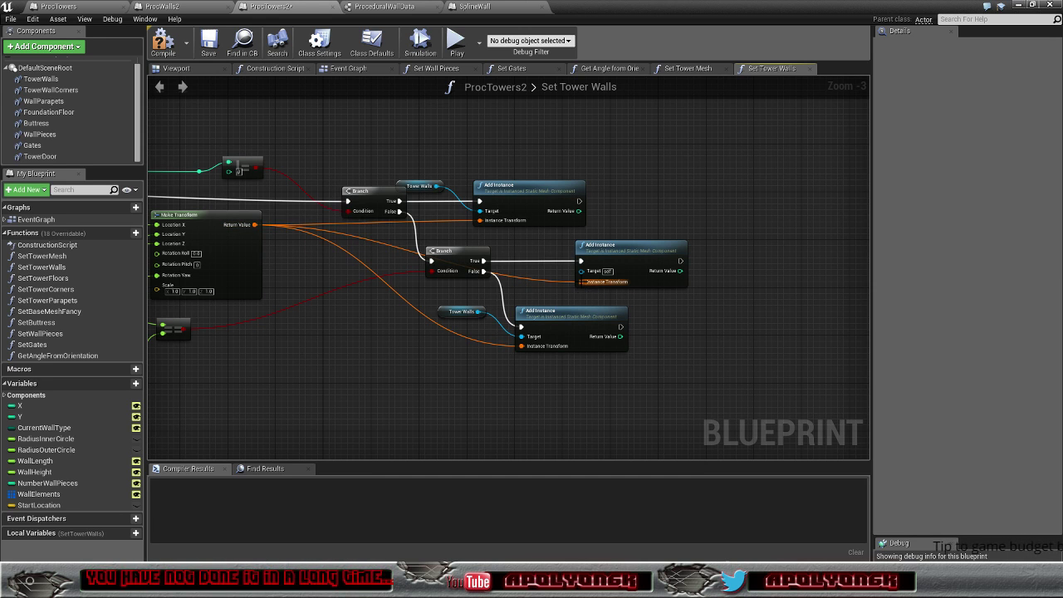
pyautogui.moveTo(39, 157); pyautogui.dragTo(586, 273)
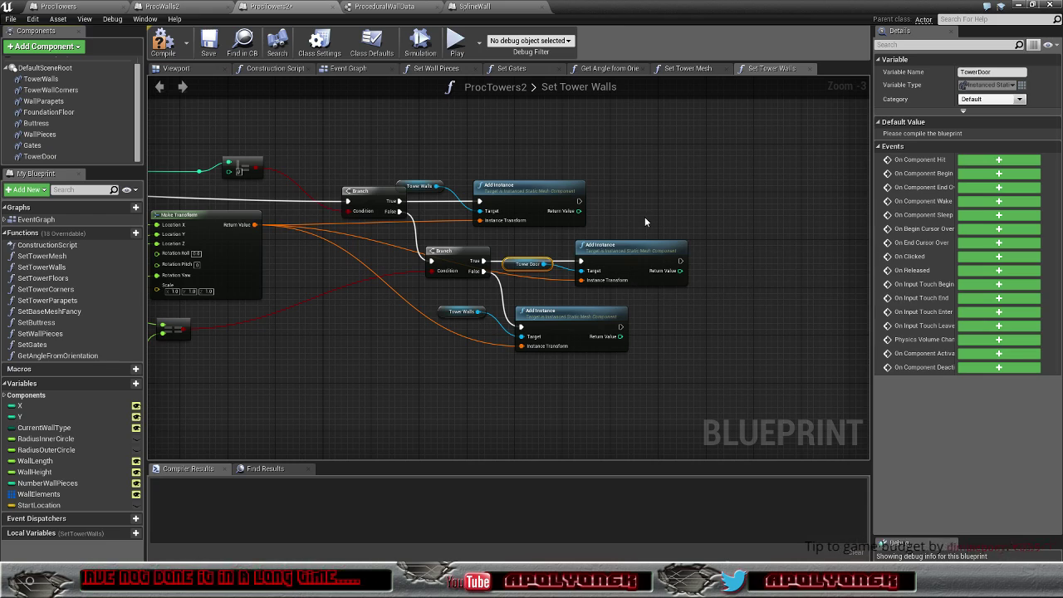
pyautogui.moveTo(371, 329); pyautogui.dragTo(511, 328, button='right')
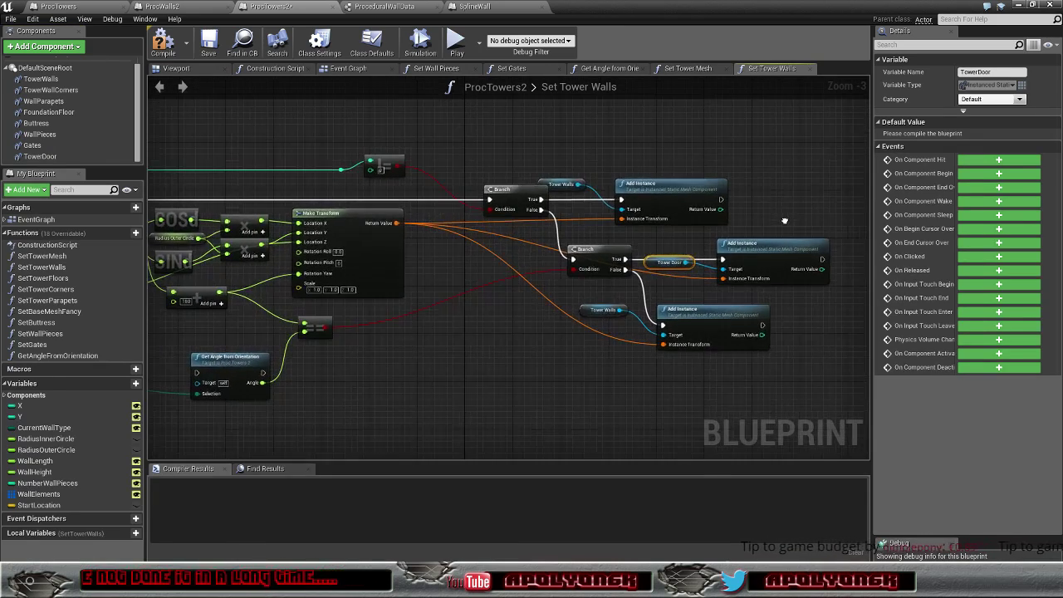
# Step: Mark the Get Angle from Orientation function as Pure in the Details panel
pyautogui.scroll(-1, 474, 335)
pyautogui.moveTo(450, 341)
pyautogui.mouseDown(button='right')
pyautogui.moveTo(733, 320)
pyautogui.moveTo(675, 304)
pyautogui.mouseUp(button='right')
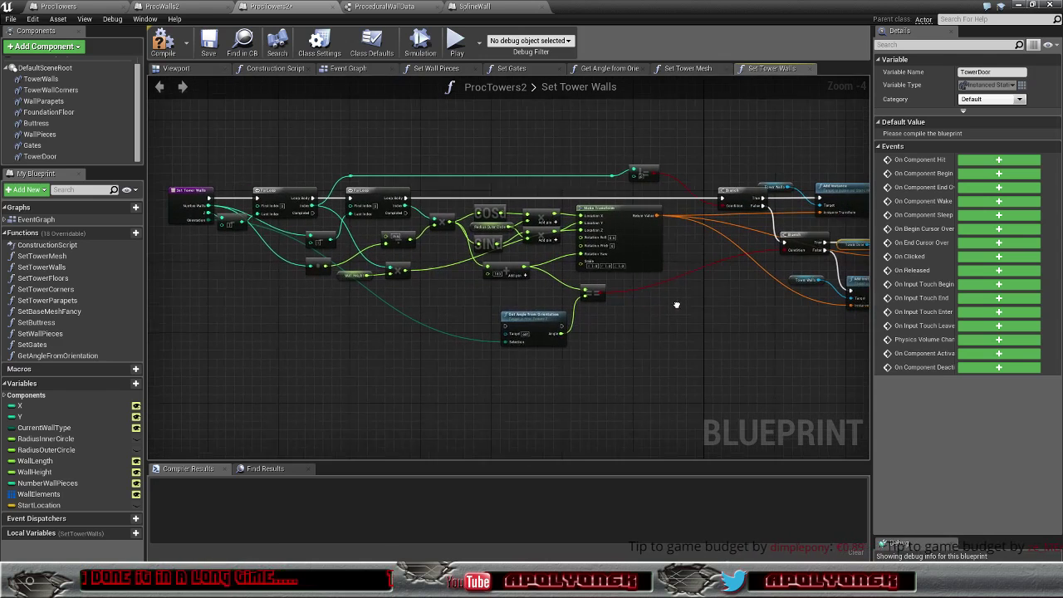
pyautogui.click(558, 317)
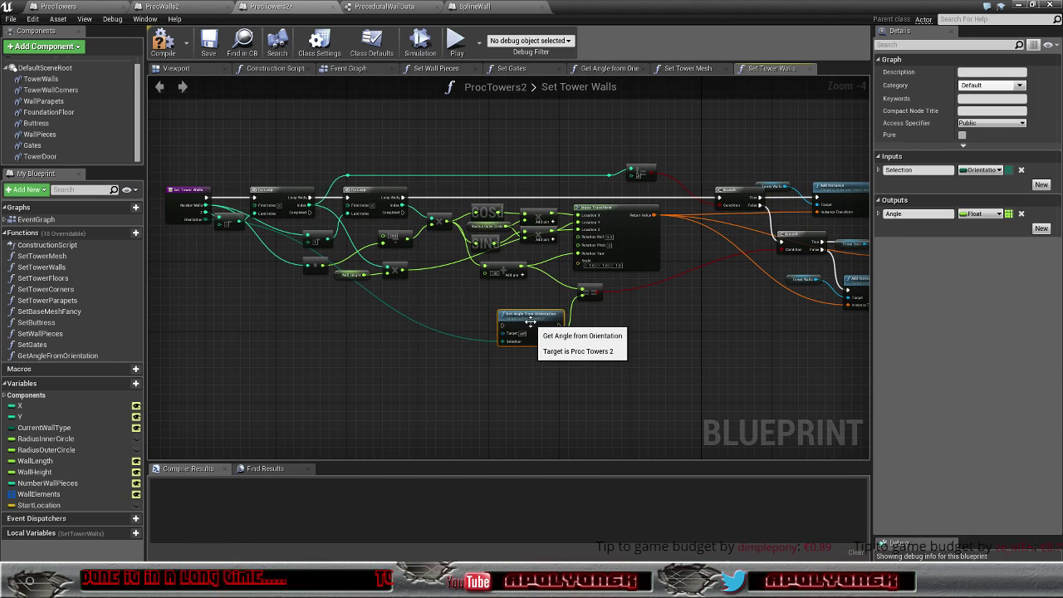
pyautogui.click(962, 136)
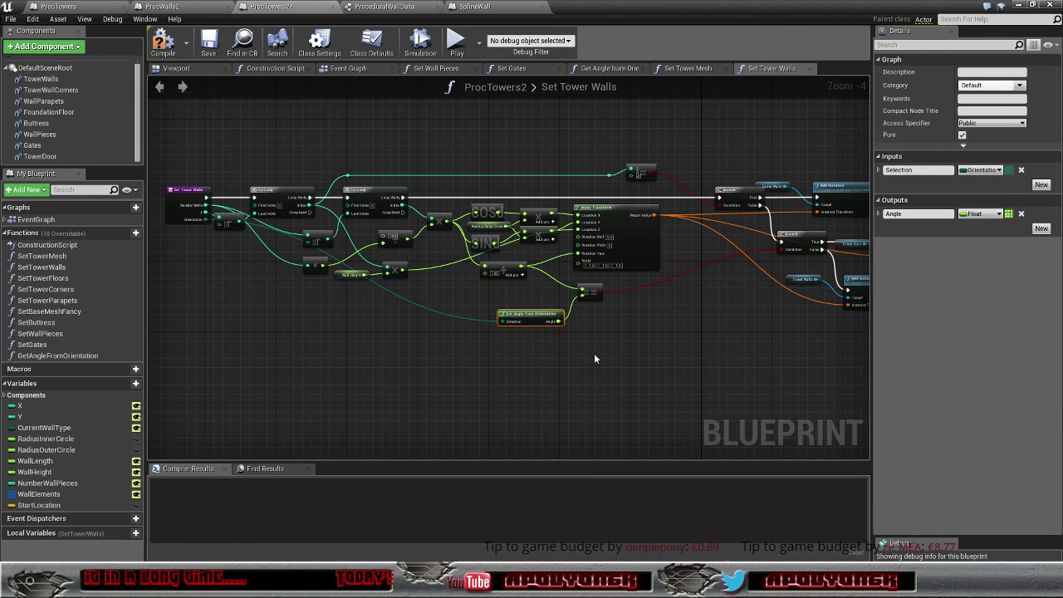
pyautogui.moveTo(523, 319); pyautogui.dragTo(510, 302)
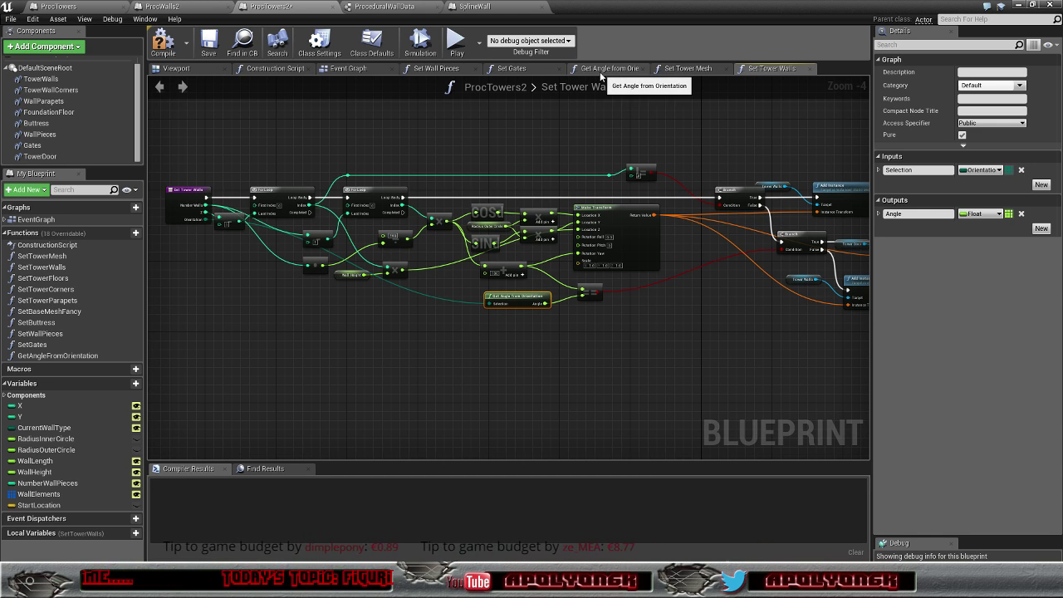
# Step: Reposition the Get Angle node in the Set Gates graph, compile, and return to the level
pyautogui.click(516, 68)
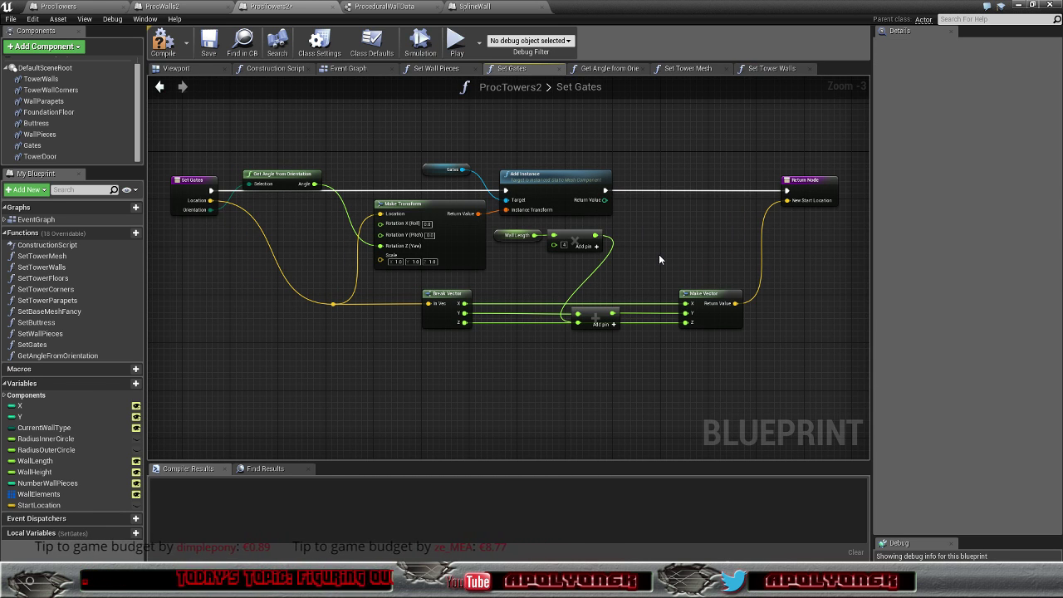
pyautogui.moveTo(279, 182)
pyautogui.mouseDown()
pyautogui.moveTo(273, 255)
pyautogui.moveTo(290, 218)
pyautogui.mouseUp()
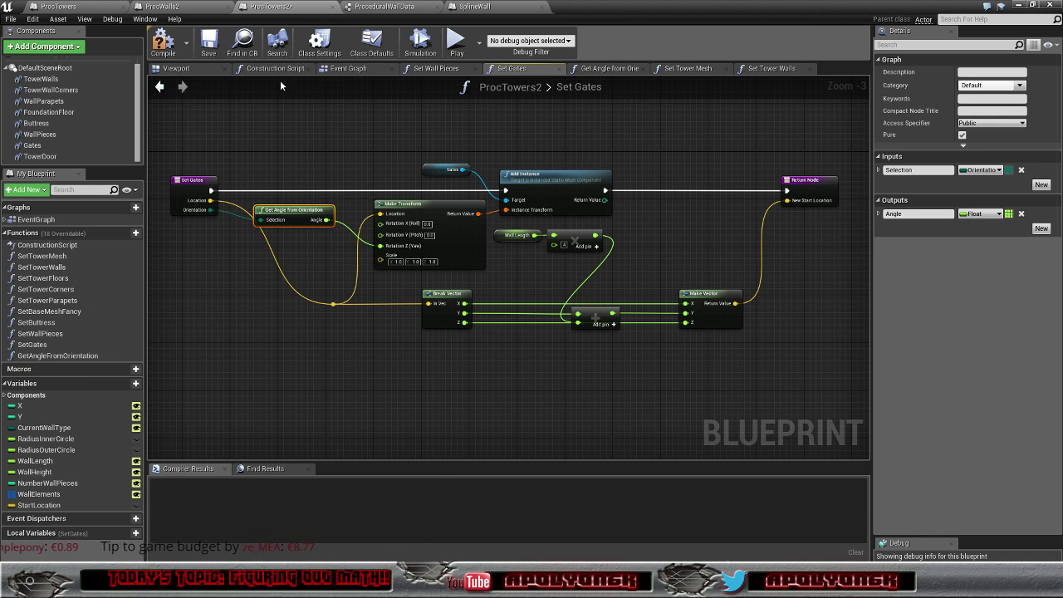
pyautogui.click(176, 46)
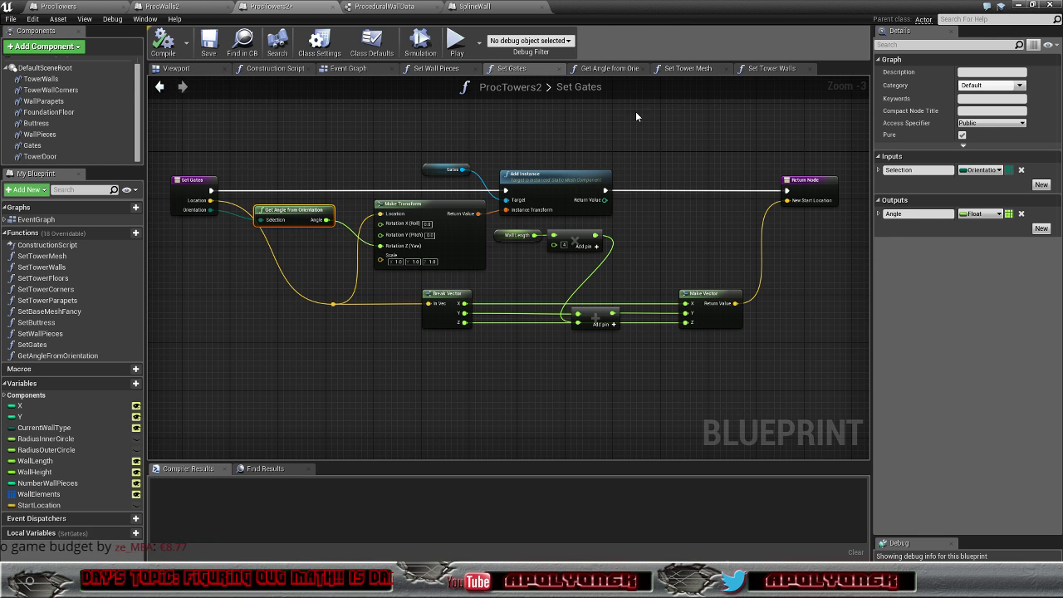
pyautogui.click(1019, 5)
# Step: Set Wall Elements element 0's orientation to East and orbit the tower to check the gate
pyautogui.moveTo(618, 264); pyautogui.dragTo(619, 264, button='right')
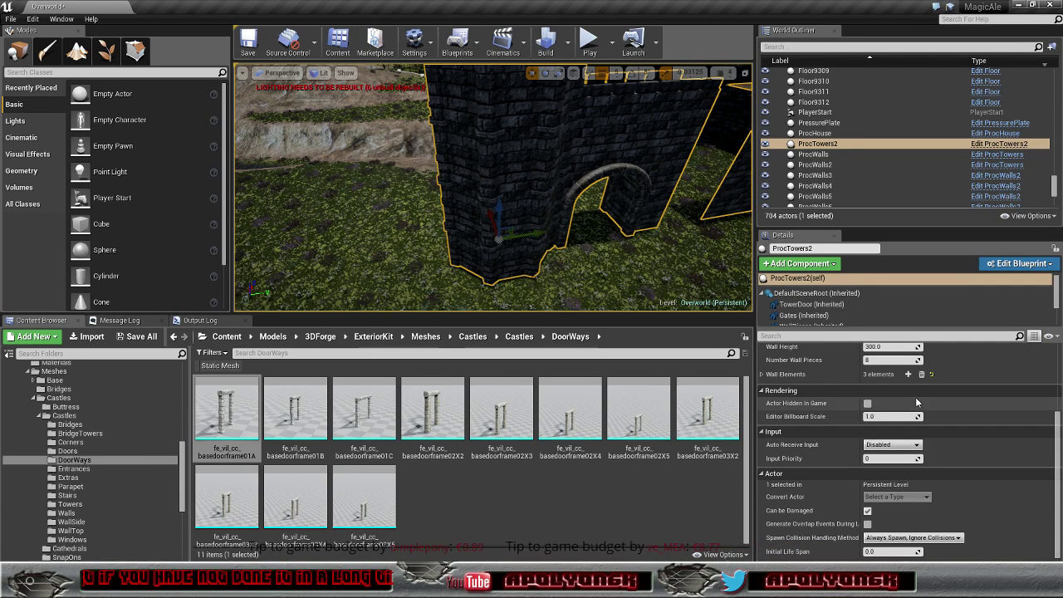
pyautogui.scroll(2, 820, 442)
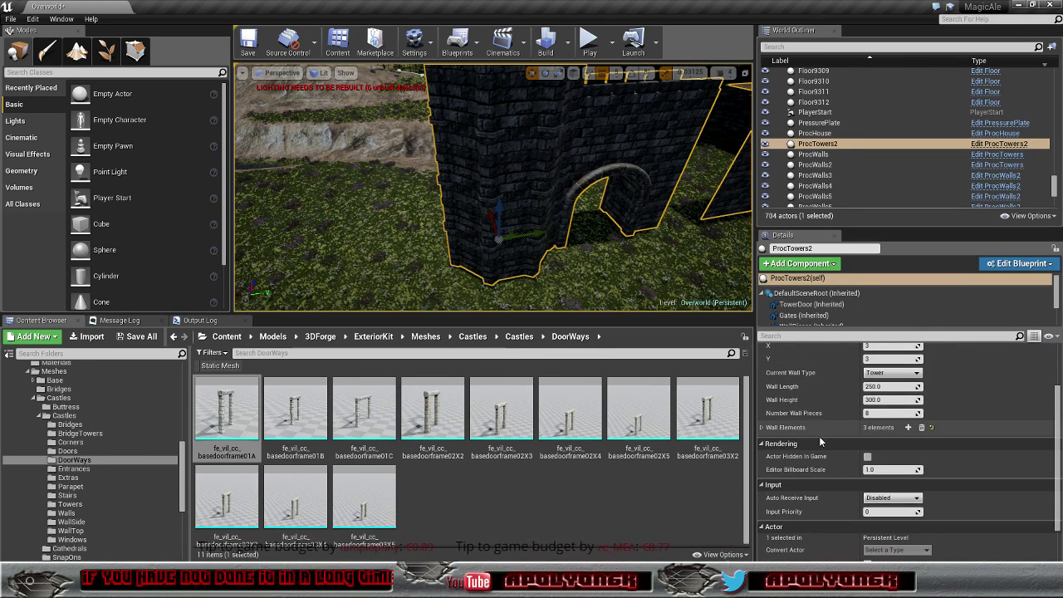
pyautogui.click(762, 427)
pyautogui.click(768, 443)
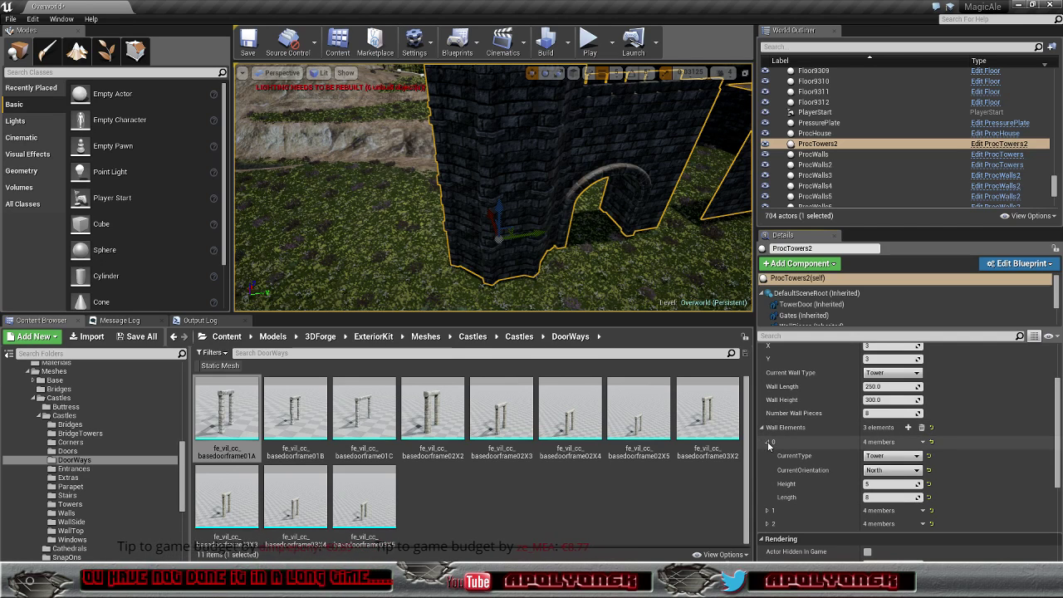
pyautogui.click(891, 470)
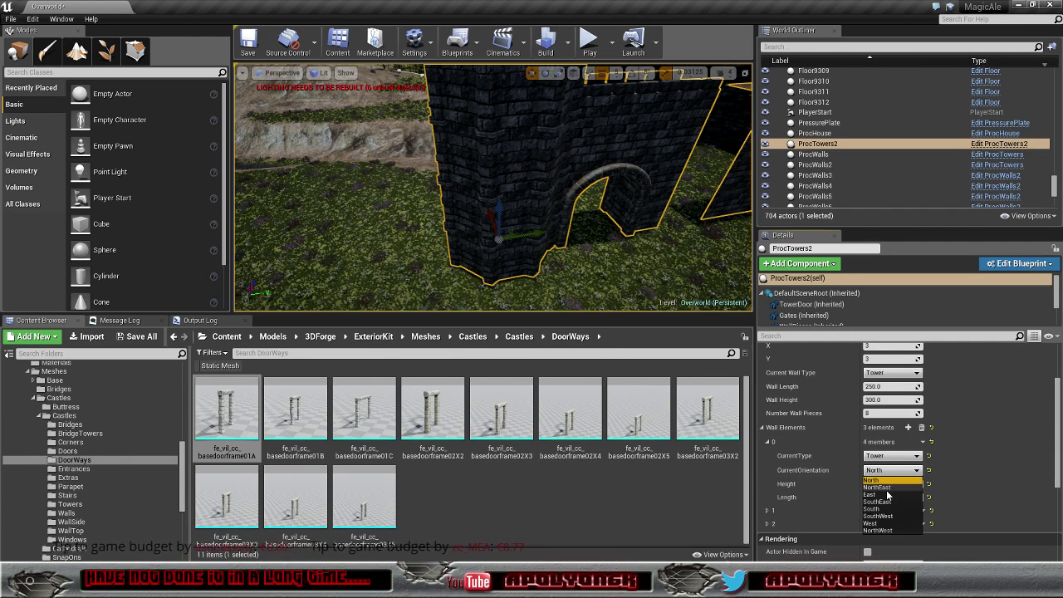
pyautogui.click(886, 494)
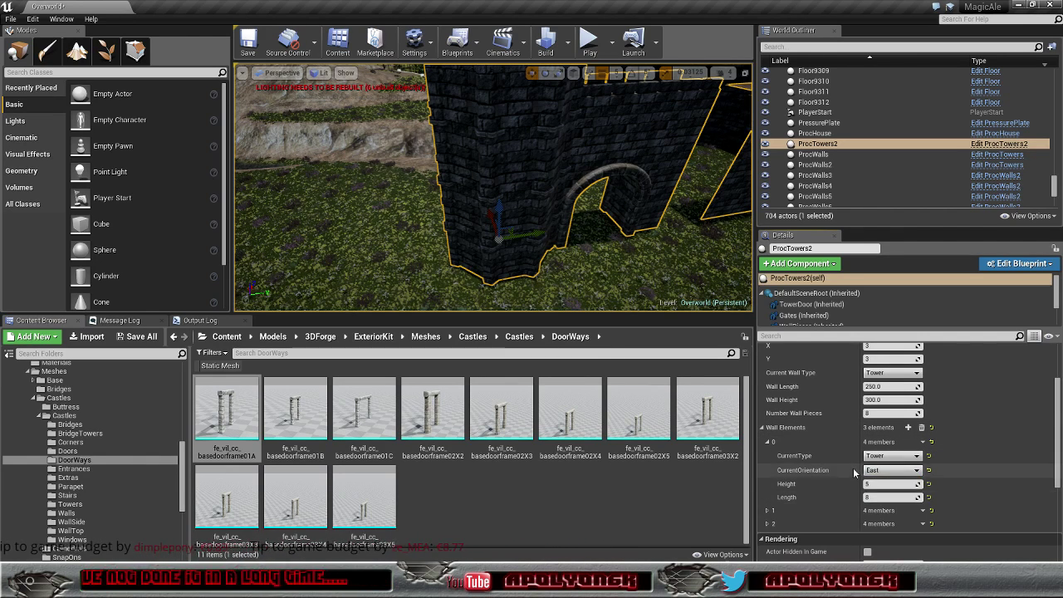
pyautogui.moveTo(494, 199)
pyautogui.mouseDown(button='right')
pyautogui.moveTo(466, 200)
pyautogui.moveTo(466, 187)
pyautogui.mouseUp(button='right')
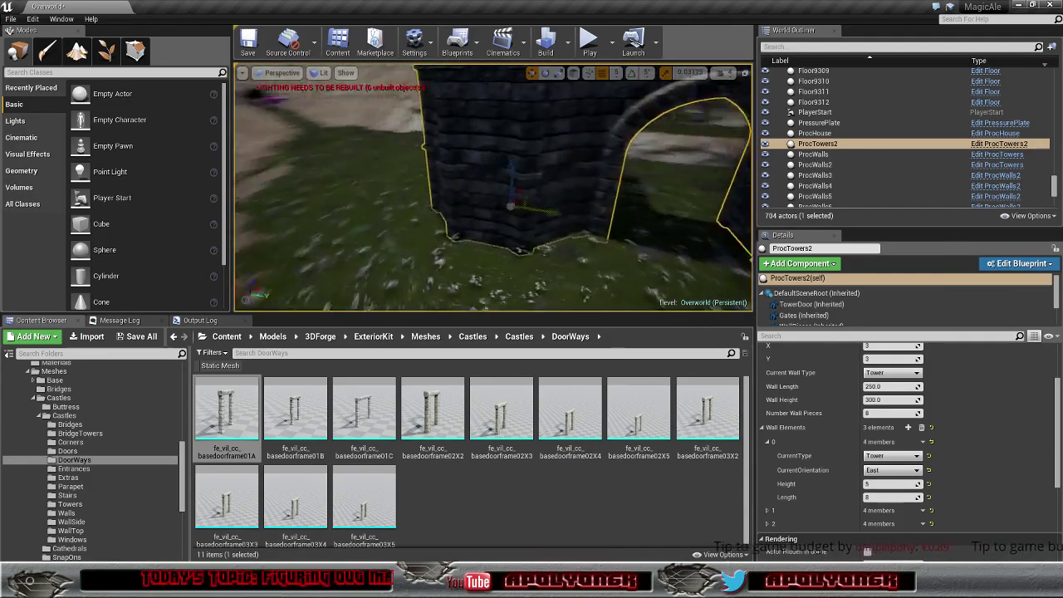
pyautogui.moveTo(498, 191); pyautogui.dragTo(532, 191, button='right')
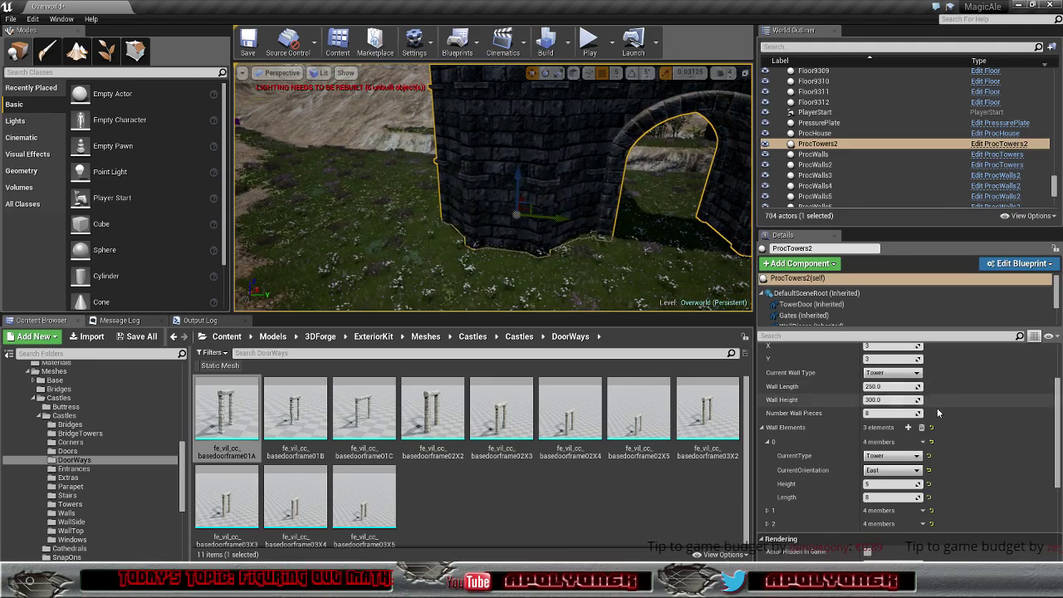
# Step: Change element 0's orientation to South, then bring up the ProcTowers2 blueprint editor
pyautogui.click(891, 470)
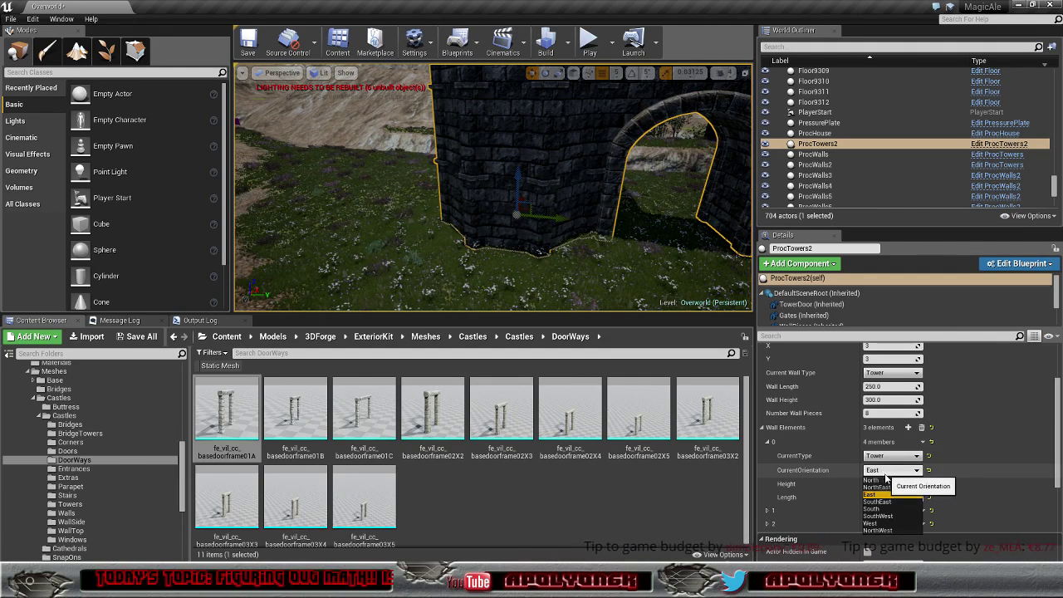
pyautogui.click(876, 509)
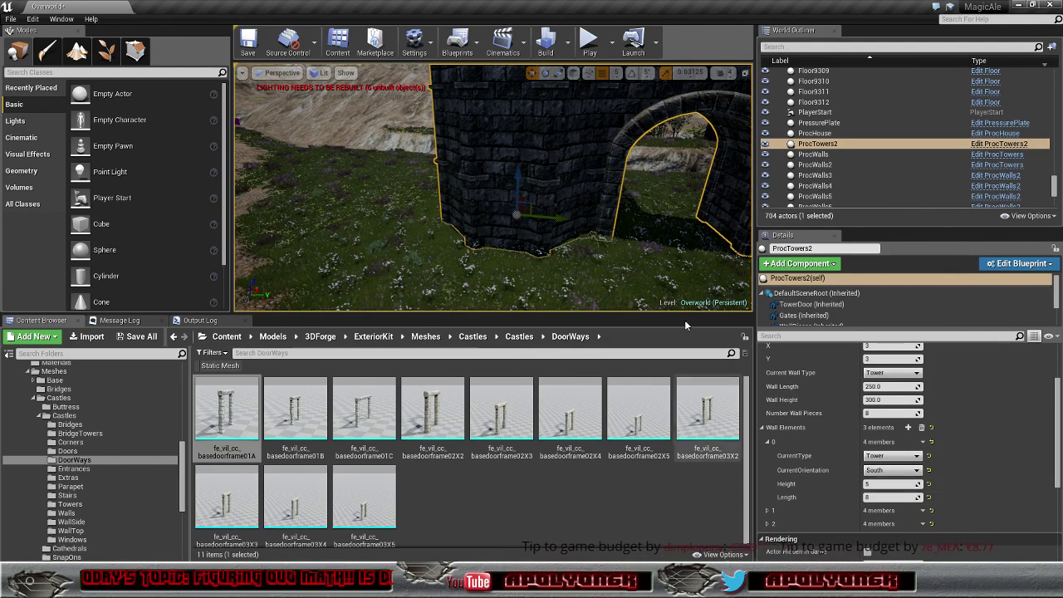
pyautogui.moveTo(498, 191); pyautogui.dragTo(449, 191, button='right')
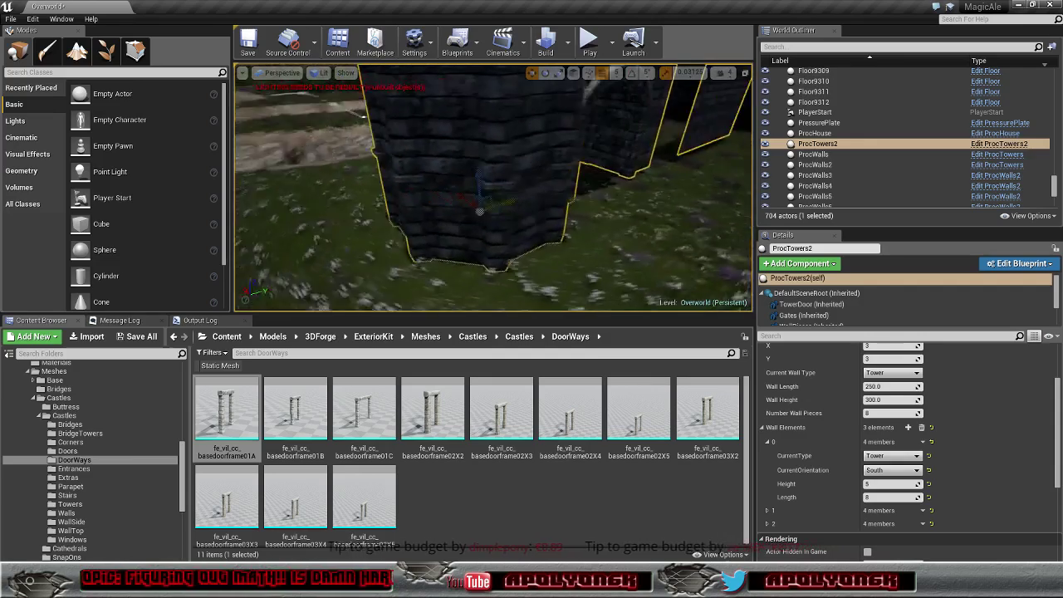
pyautogui.moveTo(532, 265); pyautogui.dragTo(498, 265, button='right')
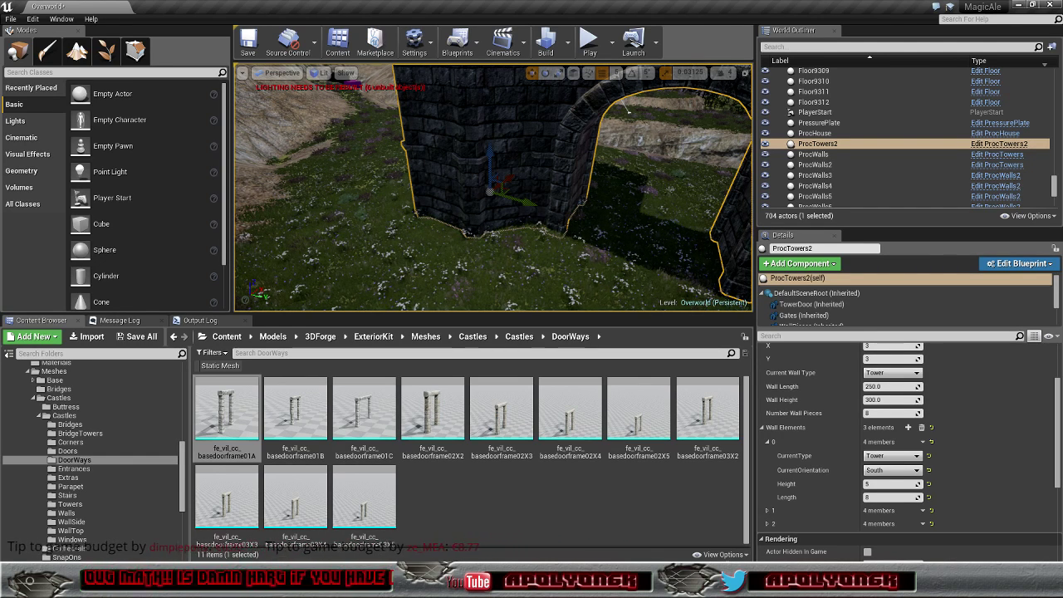
pyautogui.click(215, 582)
pyautogui.click(274, 524)
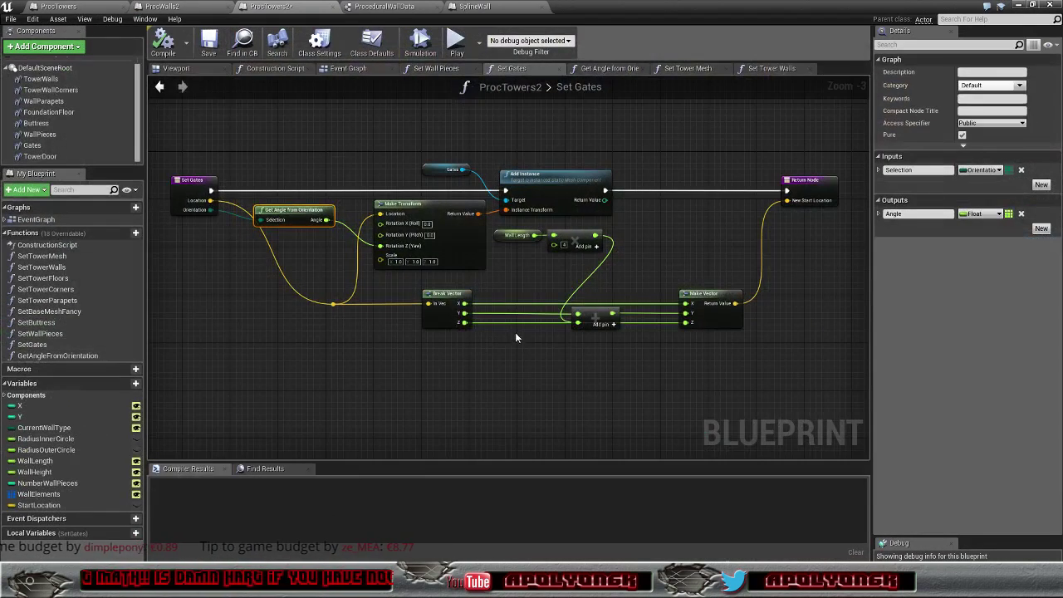
# Step: Pan through the Set Tower Walls graph to review the loop, Branch, and Add Instance nodes
pyautogui.click(759, 70)
pyautogui.moveTo(682, 333)
pyautogui.mouseDown(button='right')
pyautogui.moveTo(689, 305)
pyautogui.moveTo(529, 288)
pyautogui.moveTo(552, 279)
pyautogui.moveTo(694, 284)
pyautogui.mouseUp(button='right')
pyautogui.scroll(-1, 658, 291)
pyautogui.scroll(1, 552, 279)
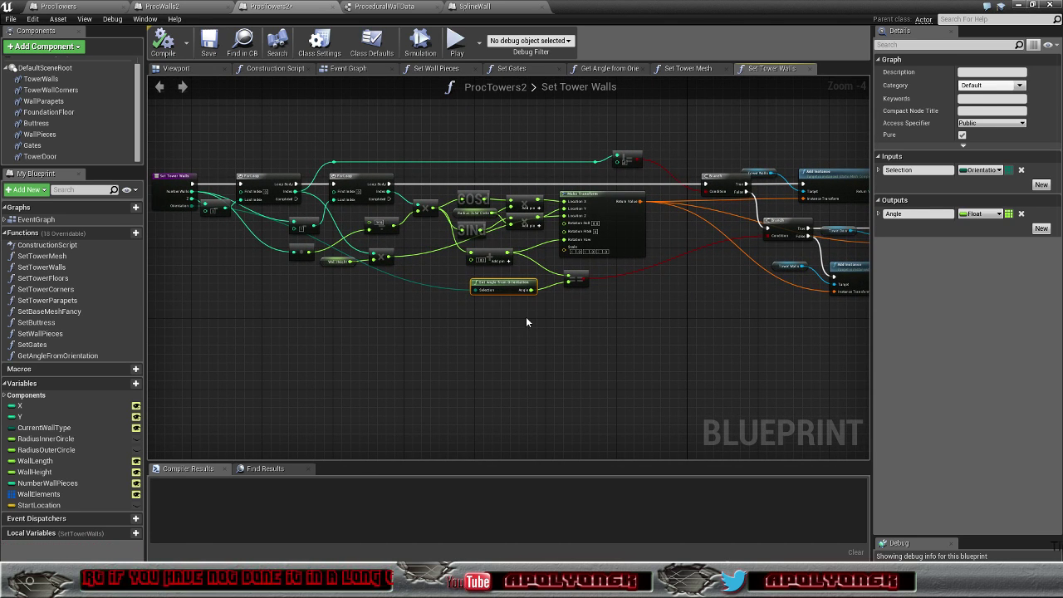
pyautogui.scroll(3, 527, 322)
pyautogui.moveTo(511, 304)
pyautogui.mouseDown(button='right')
pyautogui.moveTo(532, 350)
pyautogui.moveTo(545, 353)
pyautogui.mouseUp(button='right')
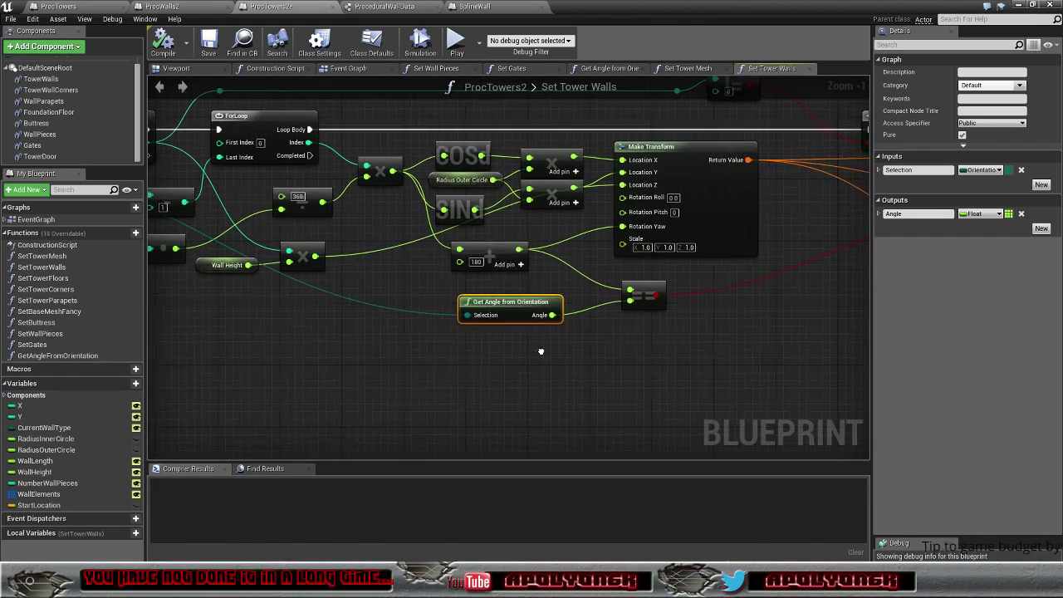
pyautogui.moveTo(545, 353); pyautogui.dragTo(275, 357, button='right')
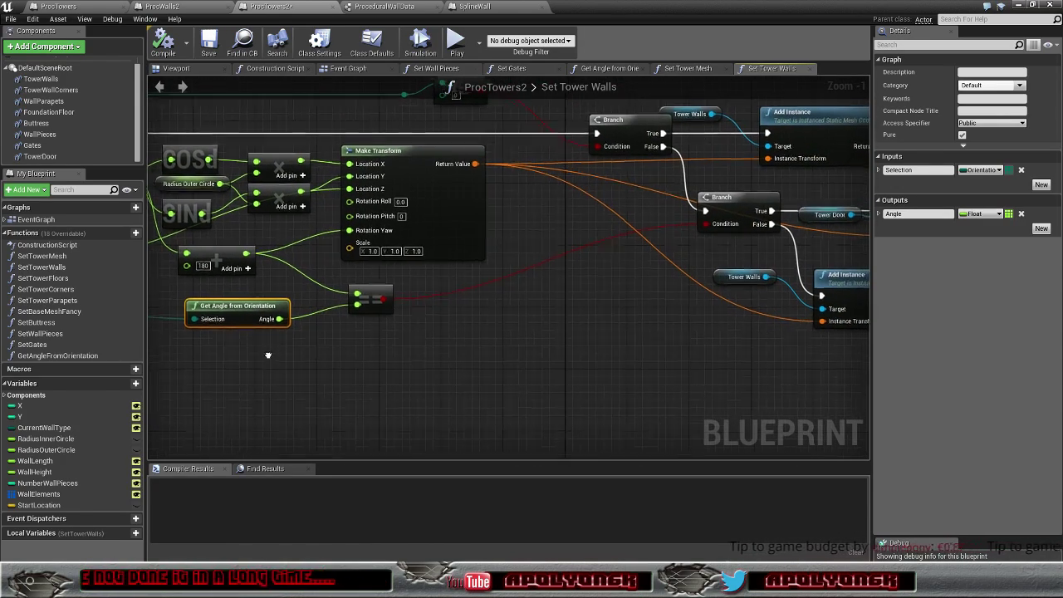
pyautogui.moveTo(275, 357)
pyautogui.mouseDown(button='right')
pyautogui.moveTo(108, 365)
pyautogui.moveTo(357, 397)
pyautogui.moveTo(795, 404)
pyautogui.moveTo(588, 365)
pyautogui.mouseUp(button='right')
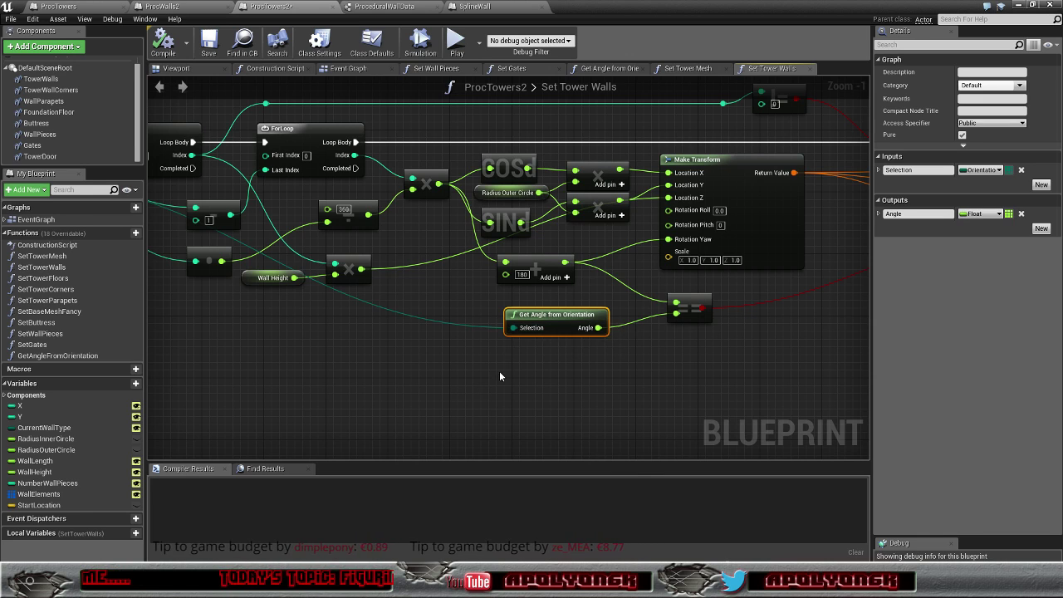
pyautogui.moveTo(501, 370); pyautogui.dragTo(786, 377, button='right')
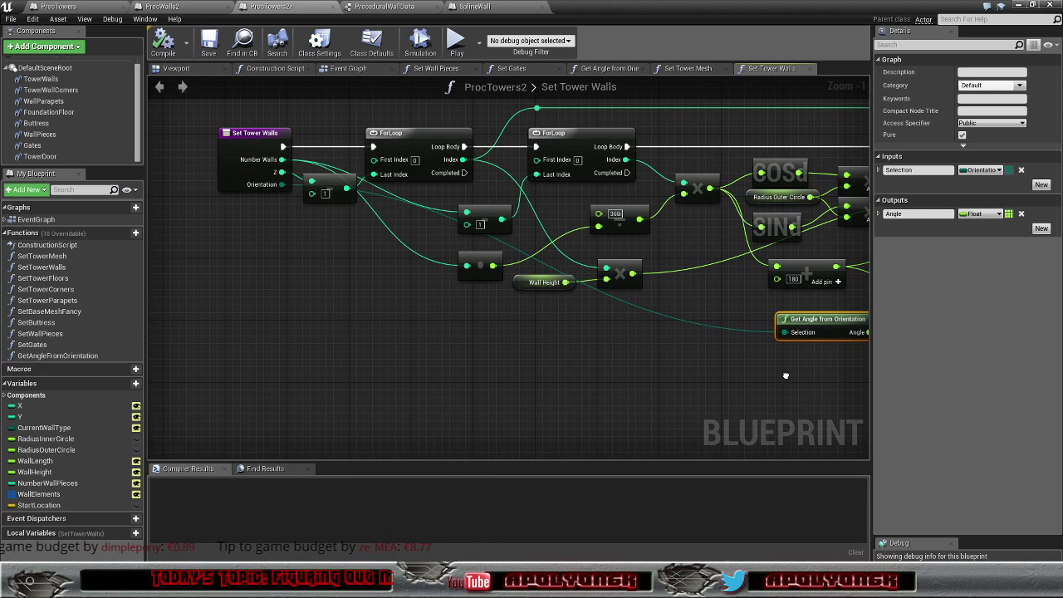
pyautogui.moveTo(786, 376); pyautogui.dragTo(581, 362, button='right')
# Step: Feed the multiply result into the == check beside Get Angle, compile, and return to the level
pyautogui.moveTo(595, 312)
pyautogui.mouseDown()
pyautogui.moveTo(447, 374)
pyautogui.moveTo(412, 341)
pyautogui.mouseUp()
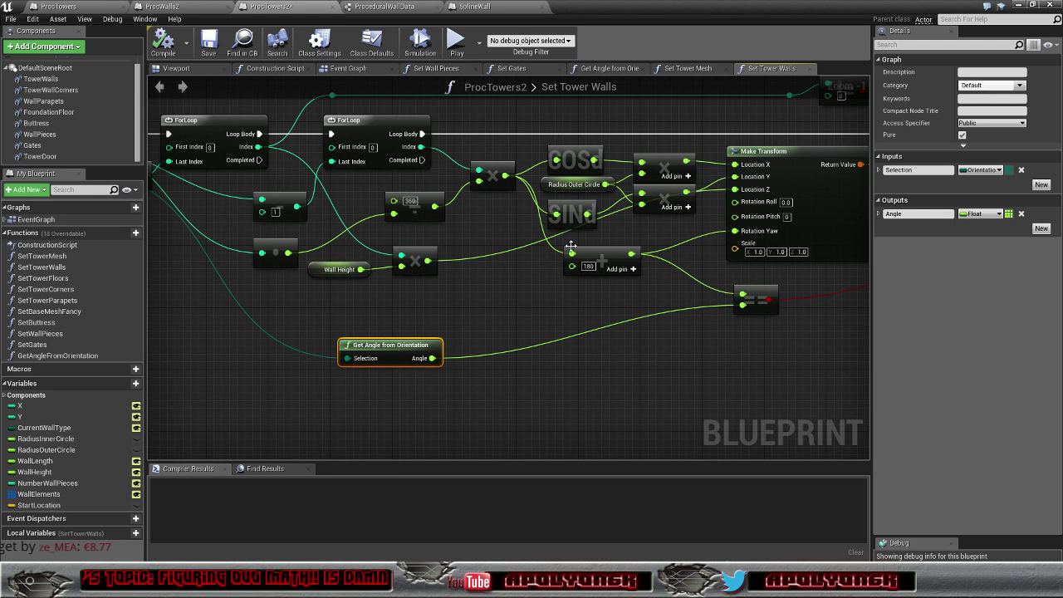
pyautogui.moveTo(761, 294); pyautogui.dragTo(596, 333)
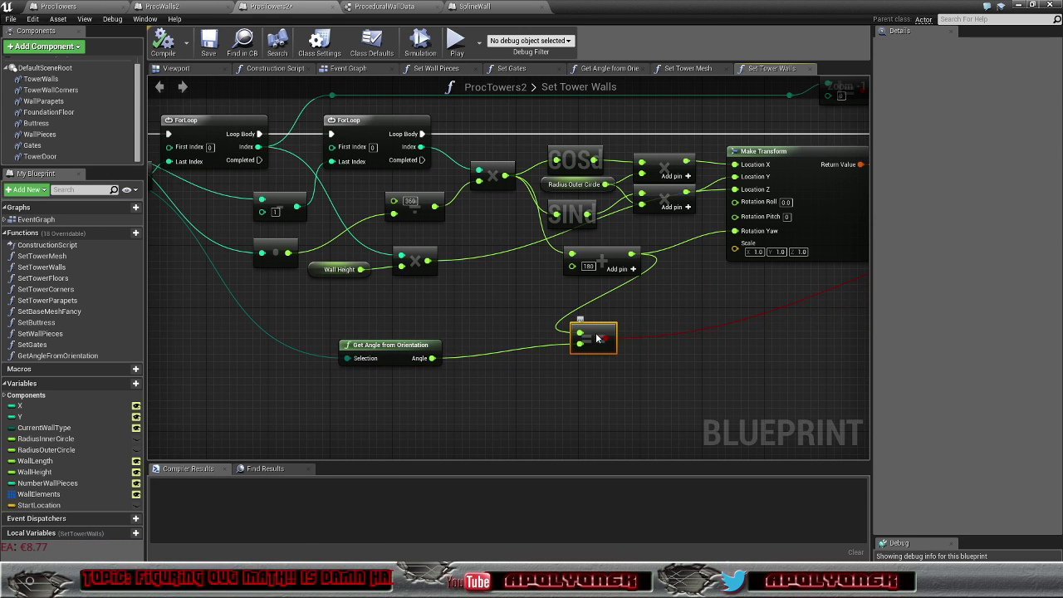
pyautogui.moveTo(504, 174); pyautogui.dragTo(581, 334)
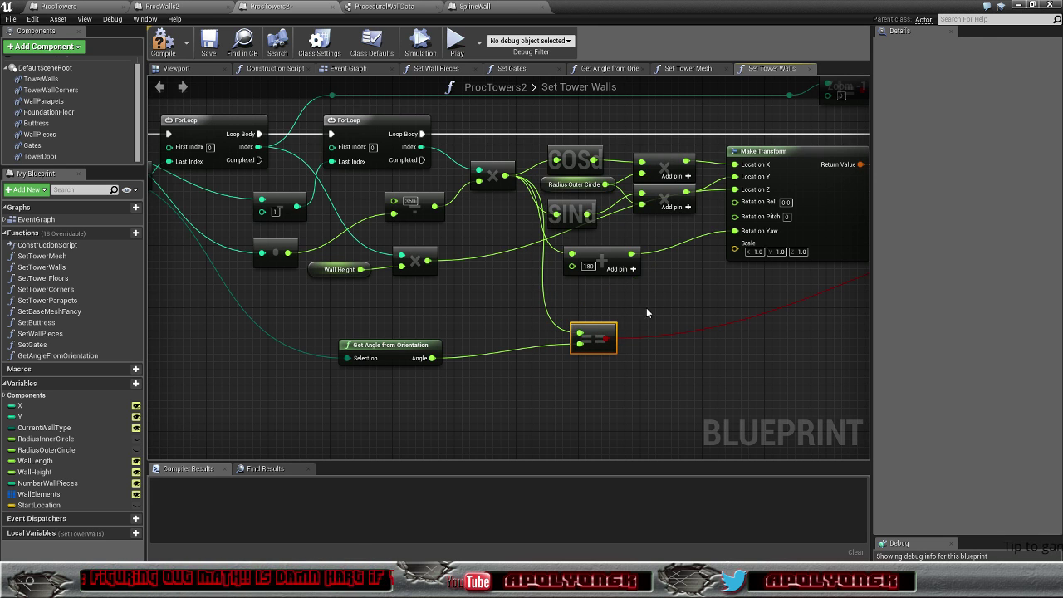
pyautogui.moveTo(647, 312); pyautogui.dragTo(576, 296, button='right')
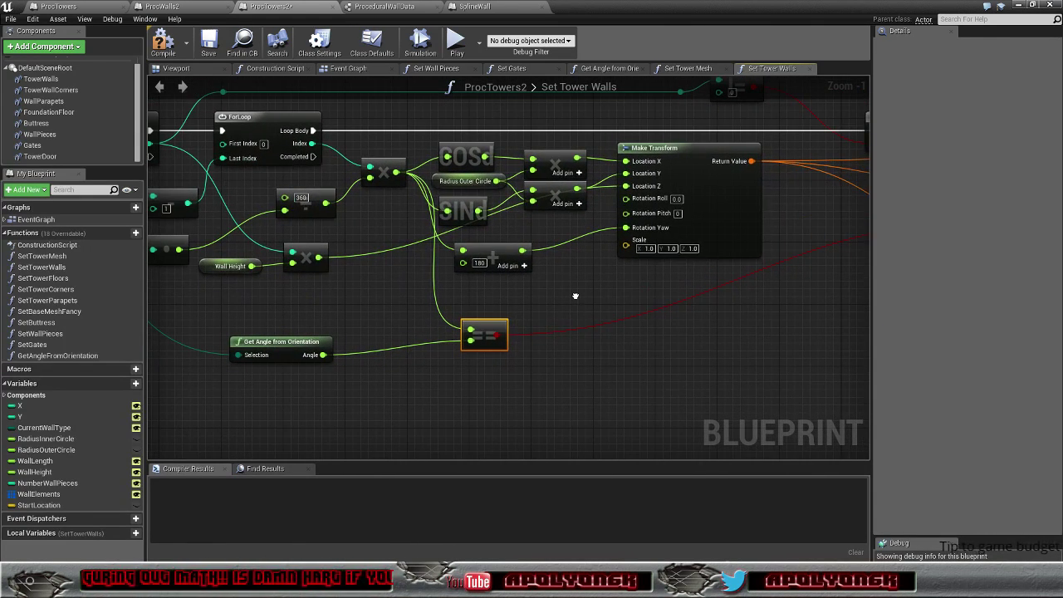
pyautogui.click(165, 44)
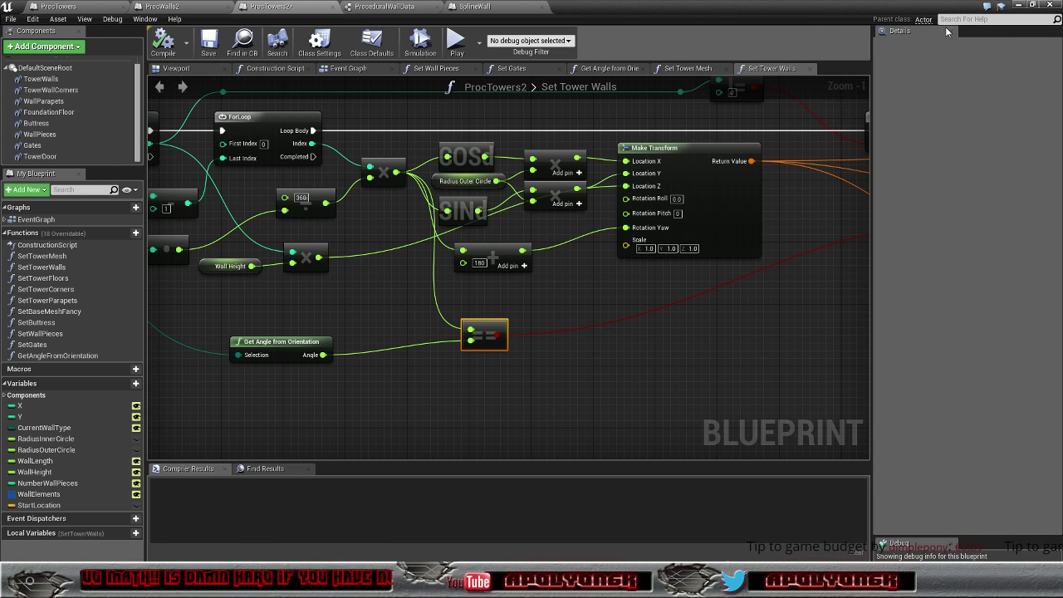
pyautogui.click(1022, 6)
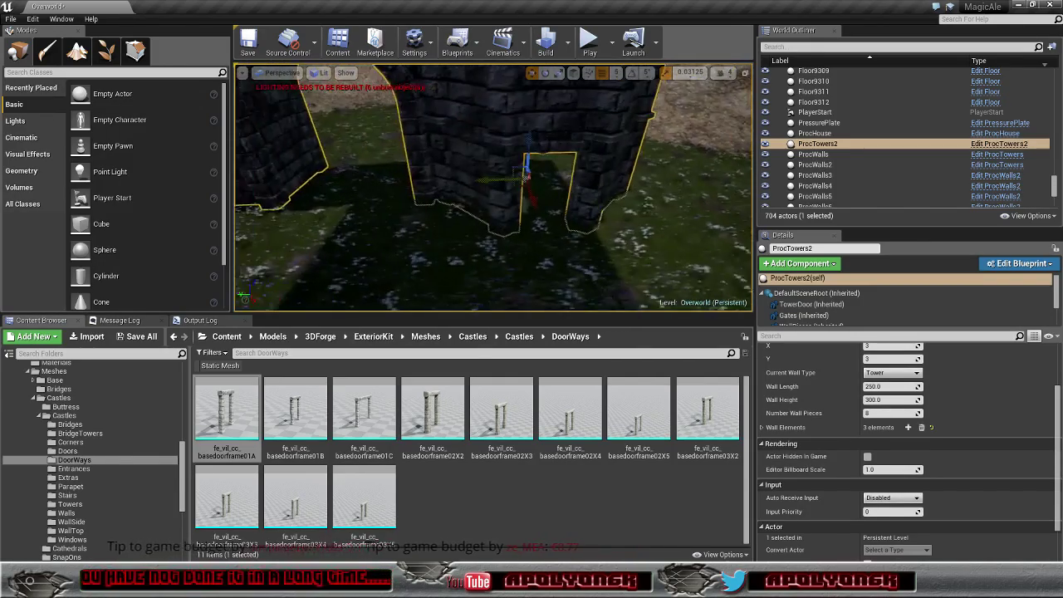
pyautogui.moveTo(558, 263); pyautogui.dragTo(558, 263, button='right')
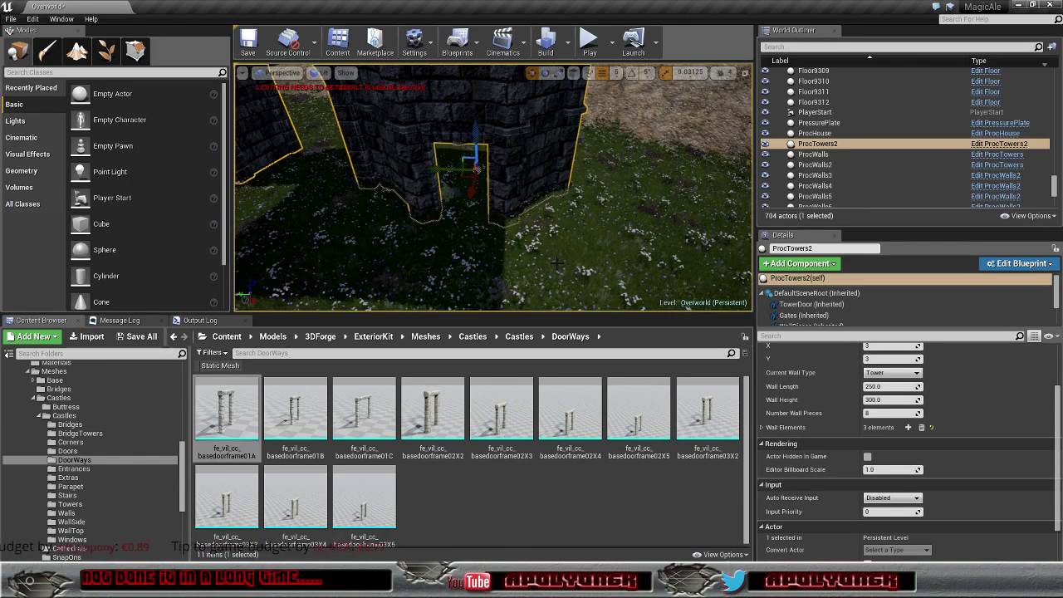
pyautogui.moveTo(557, 263); pyautogui.dragTo(558, 262, button='right')
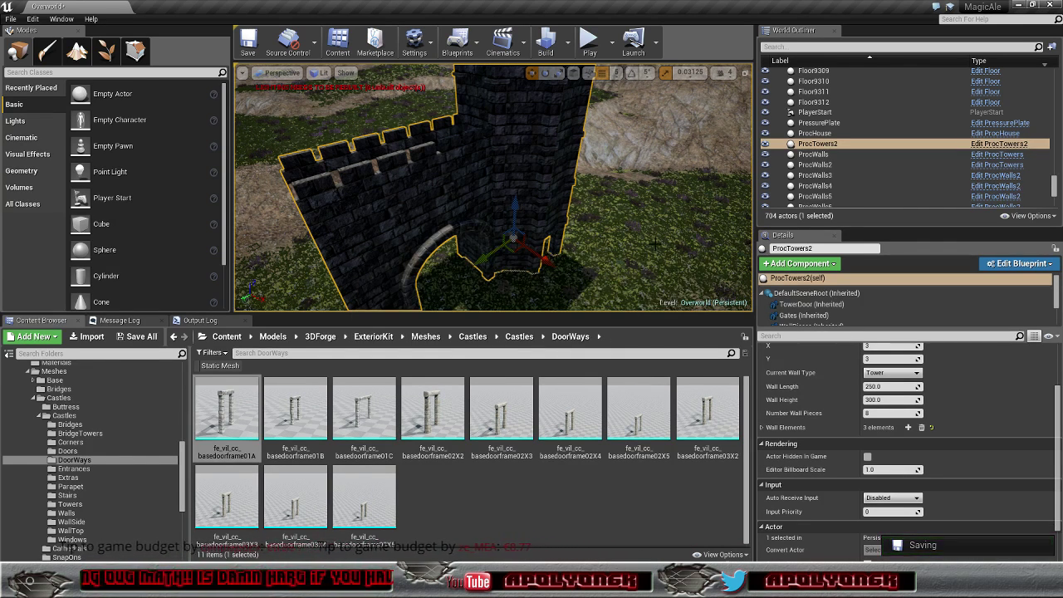
pyautogui.moveTo(655, 243); pyautogui.dragTo(656, 243, button='right')
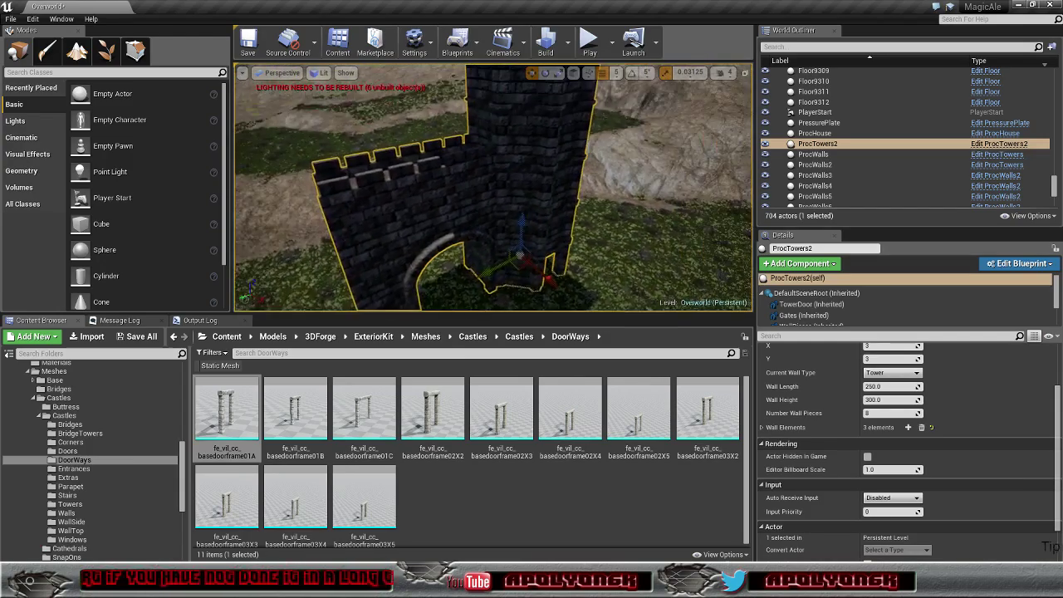
pyautogui.moveTo(655, 243); pyautogui.dragTo(655, 243, button='right')
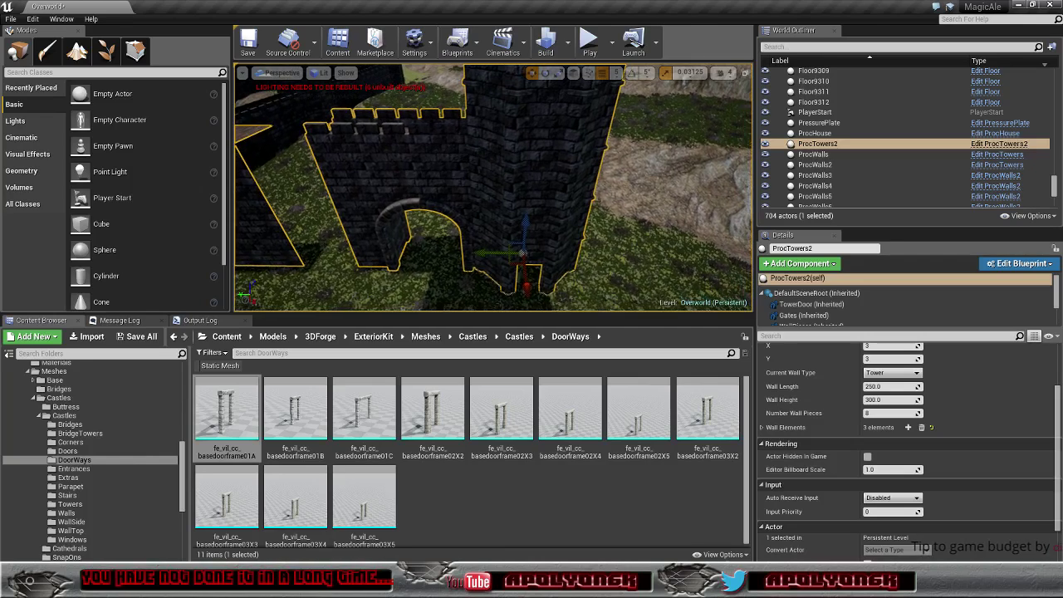
pyautogui.moveTo(655, 243); pyautogui.dragTo(656, 243, button='right')
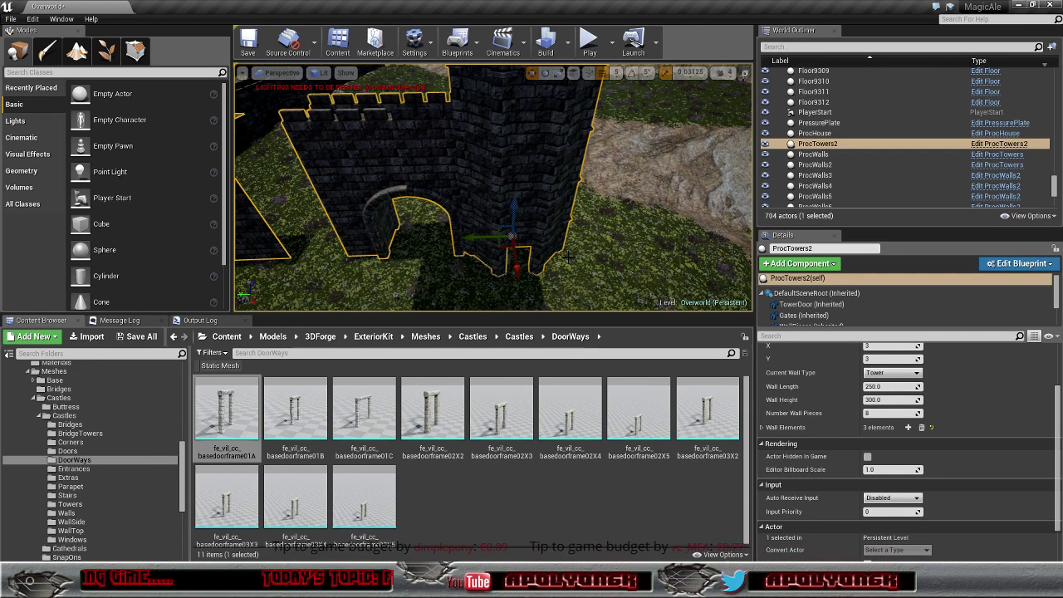
pyautogui.moveTo(568, 258)
pyautogui.mouseDown(button='right')
pyautogui.moveTo(551, 256)
pyautogui.moveTo(573, 249)
pyautogui.mouseUp(button='right')
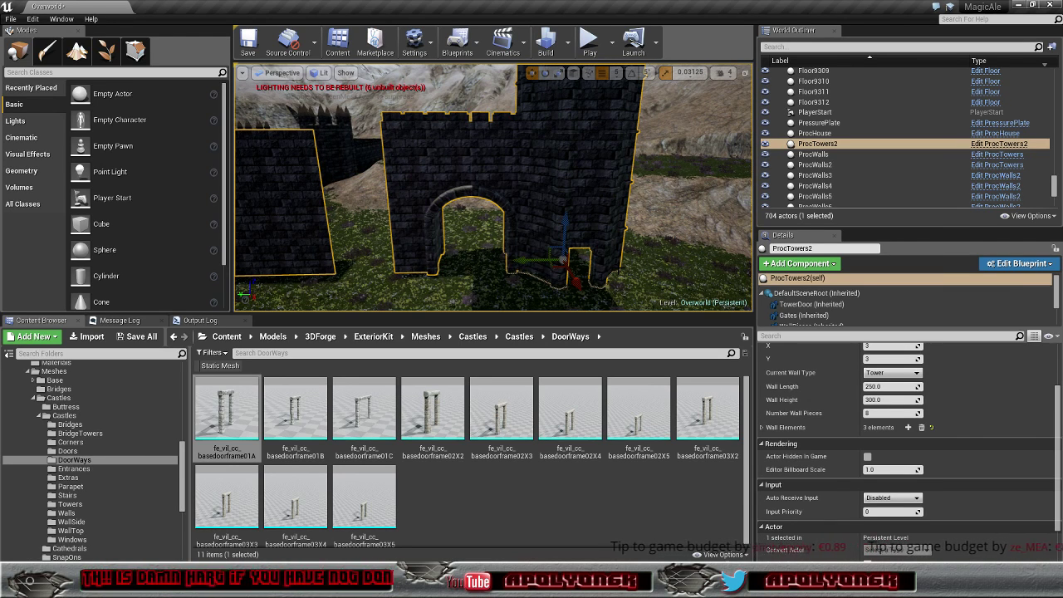
# Step: Expand Wall Elements element 0 (Tower, South, height 5, length 8) and orbit around the tower
pyautogui.click(762, 427)
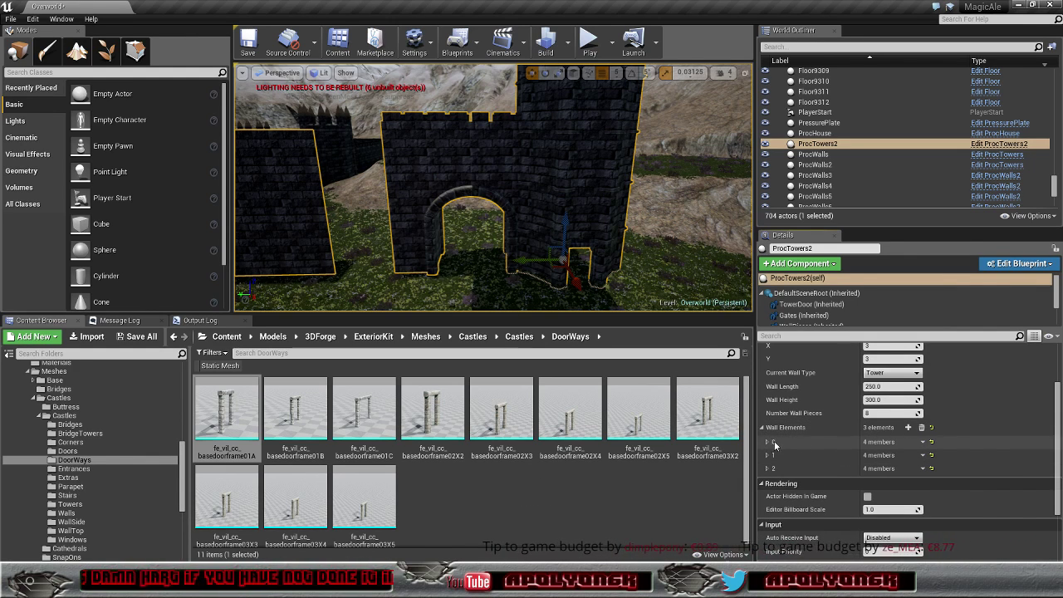
pyautogui.click(767, 442)
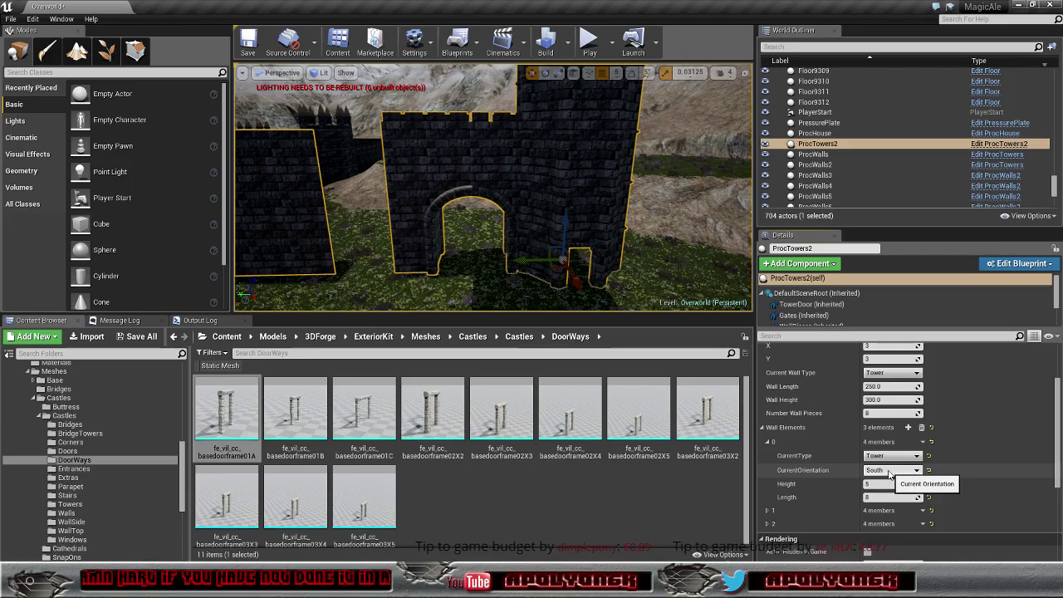
pyautogui.moveTo(494, 187); pyautogui.dragTo(494, 187, button='right')
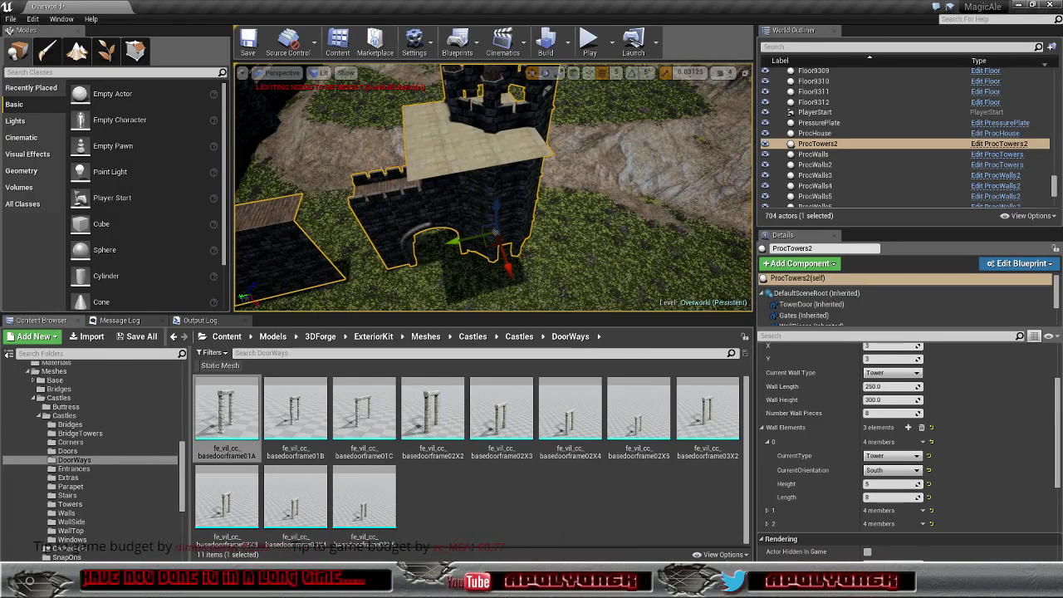
pyautogui.moveTo(493, 187); pyautogui.dragTo(493, 187, button='right')
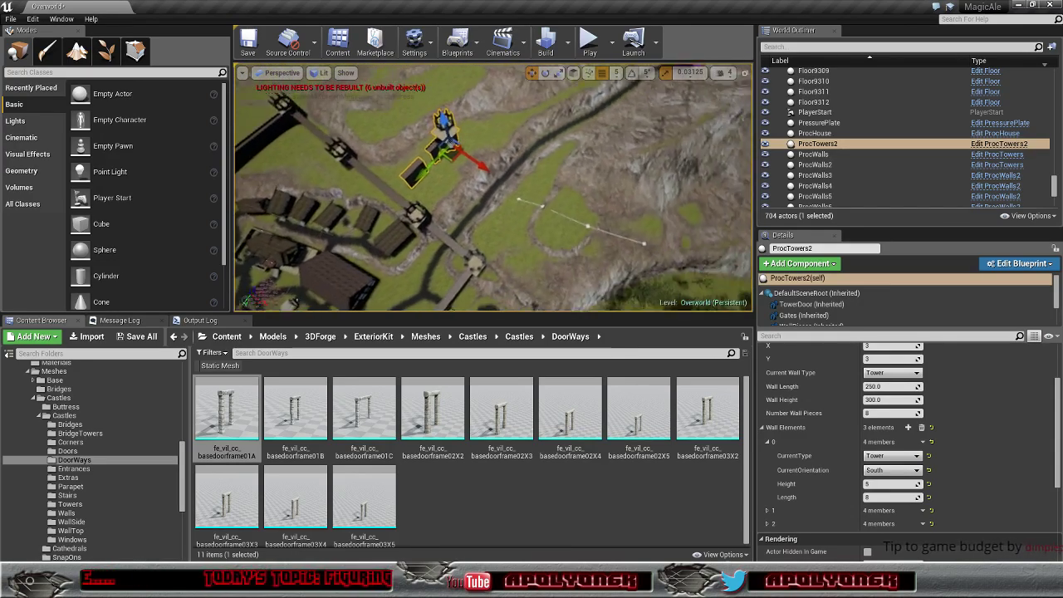
pyautogui.moveTo(499, 191); pyautogui.dragTo(574, 214, button='right')
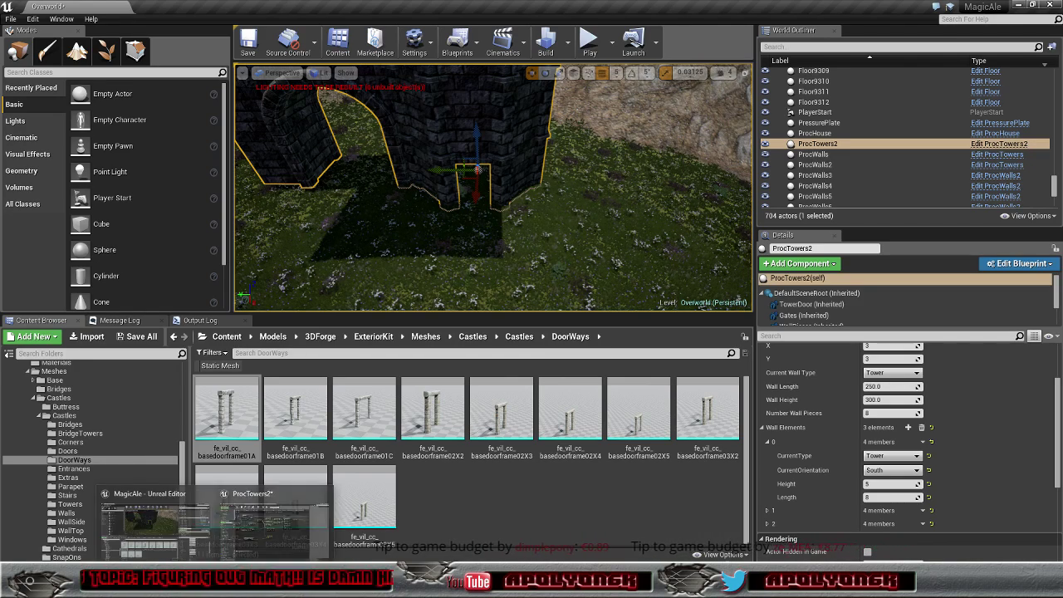
# Step: Open ProcTowers2's Get Angle from Orientation graph and centre the Select node
pyautogui.click(243, 548)
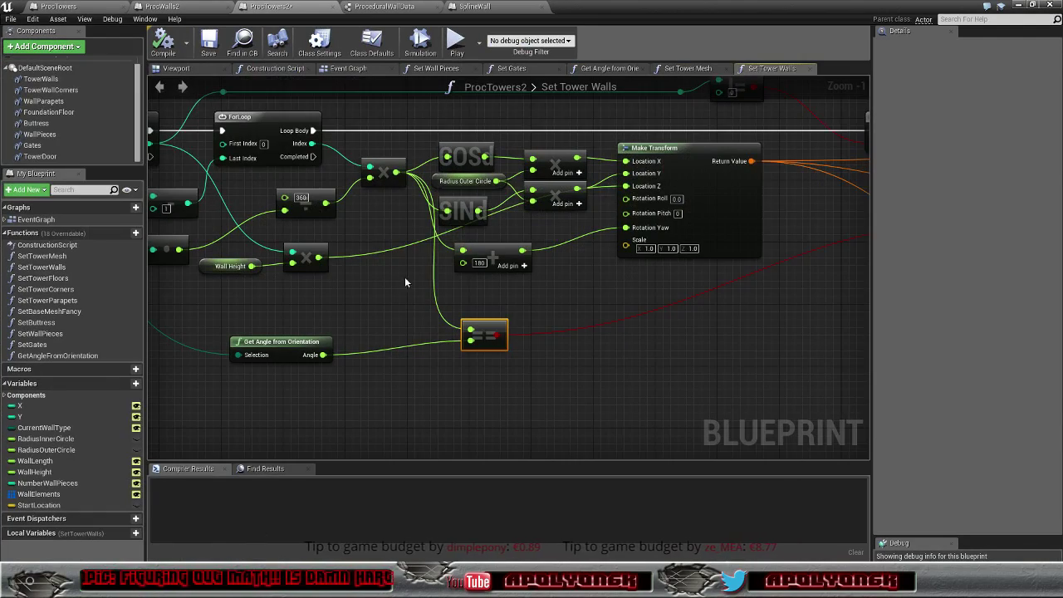
pyautogui.click(595, 72)
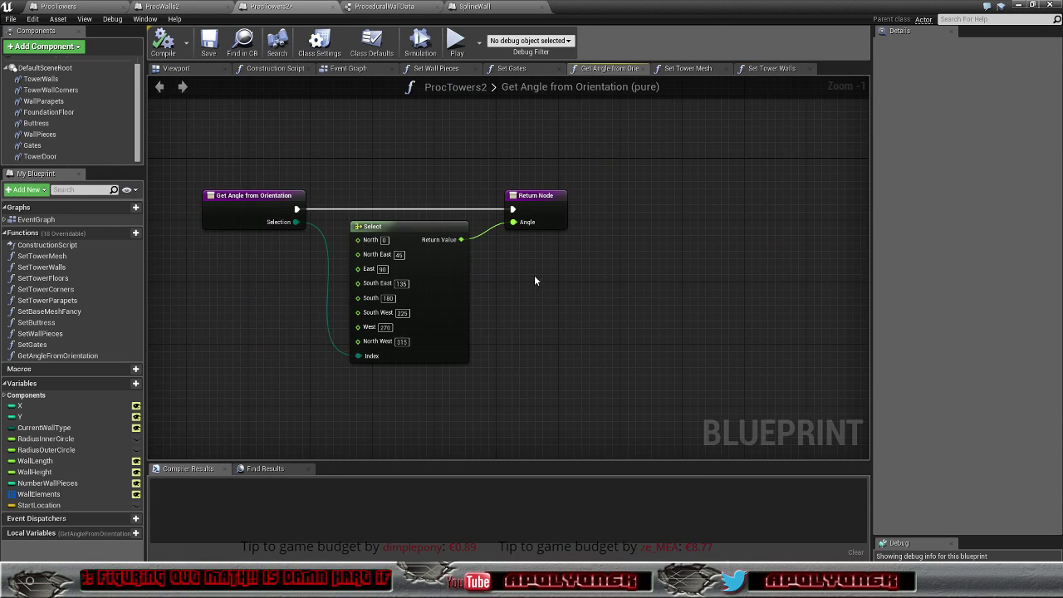
pyautogui.moveTo(535, 275); pyautogui.dragTo(580, 243, button='right')
pyautogui.scroll(1, 546, 241)
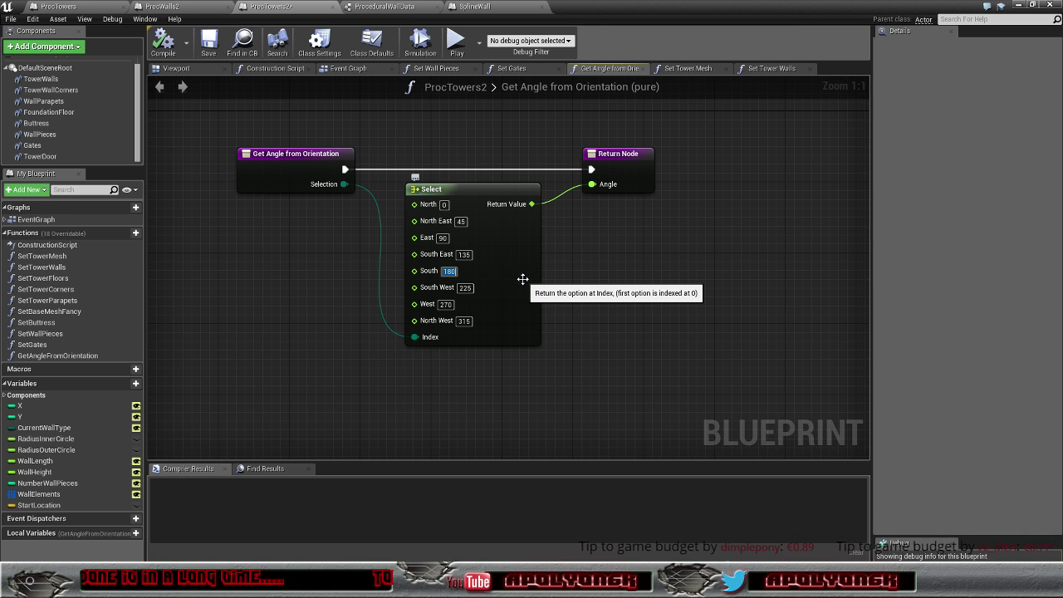
# Step: Set the Select angles to South 270, South West 315, West 0 and North West 45
pyautogui.write('270')
pyautogui.press('Return')
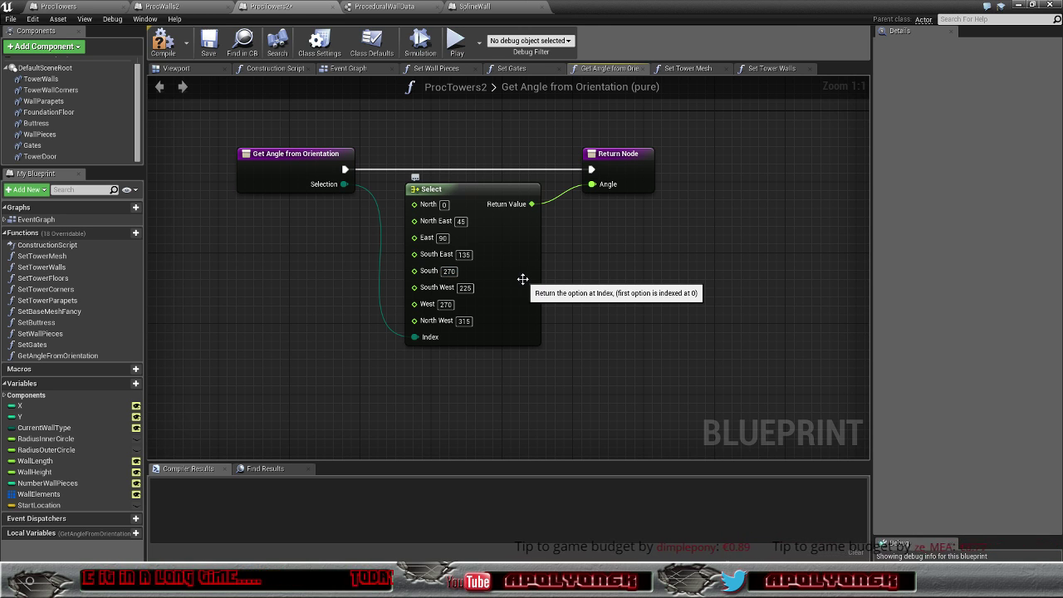
pyautogui.click(465, 288)
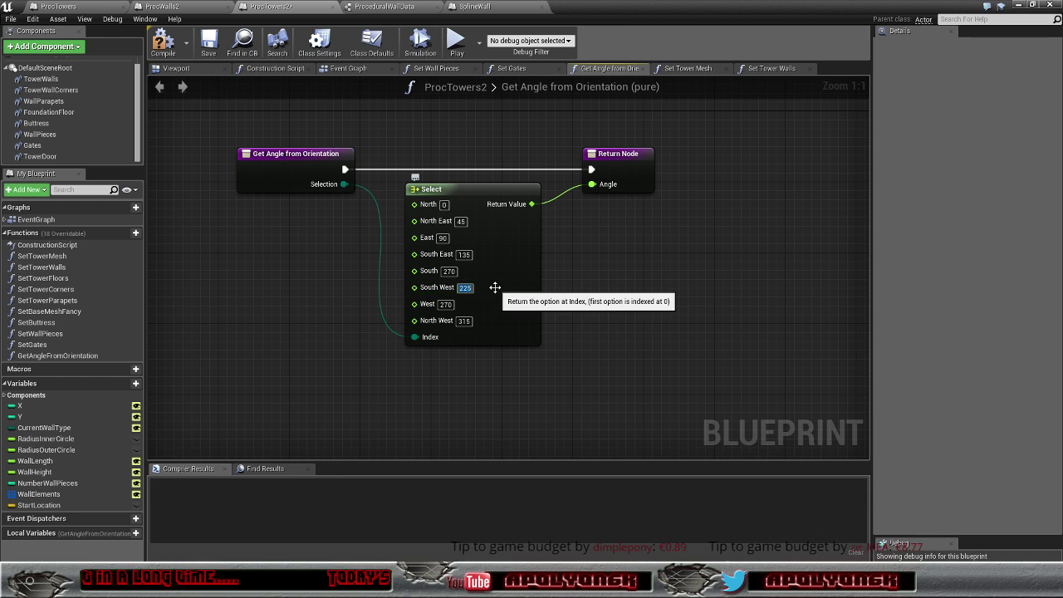
pyautogui.write('315')
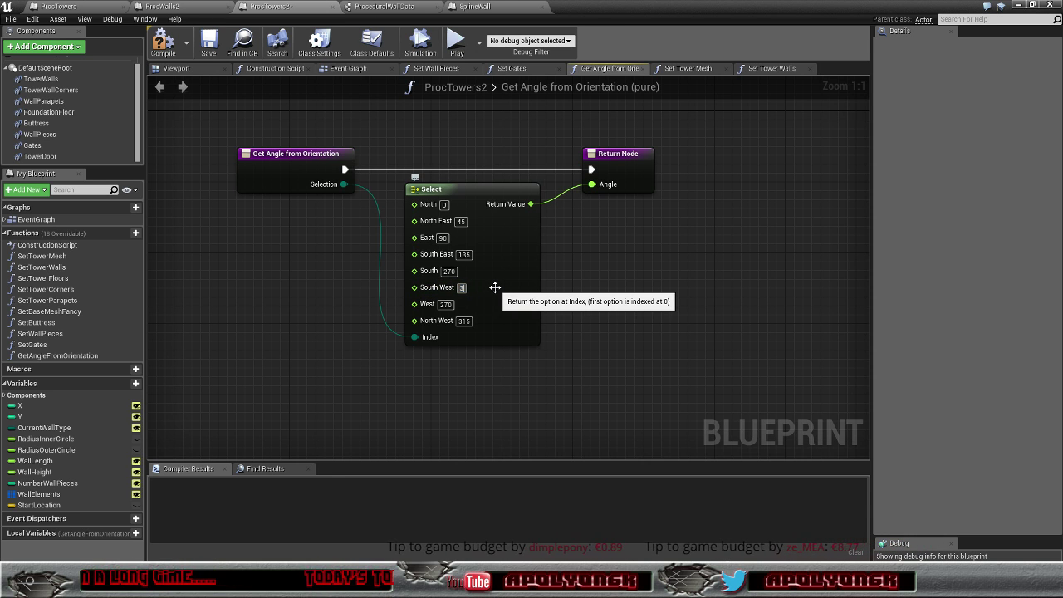
pyautogui.press('Return')
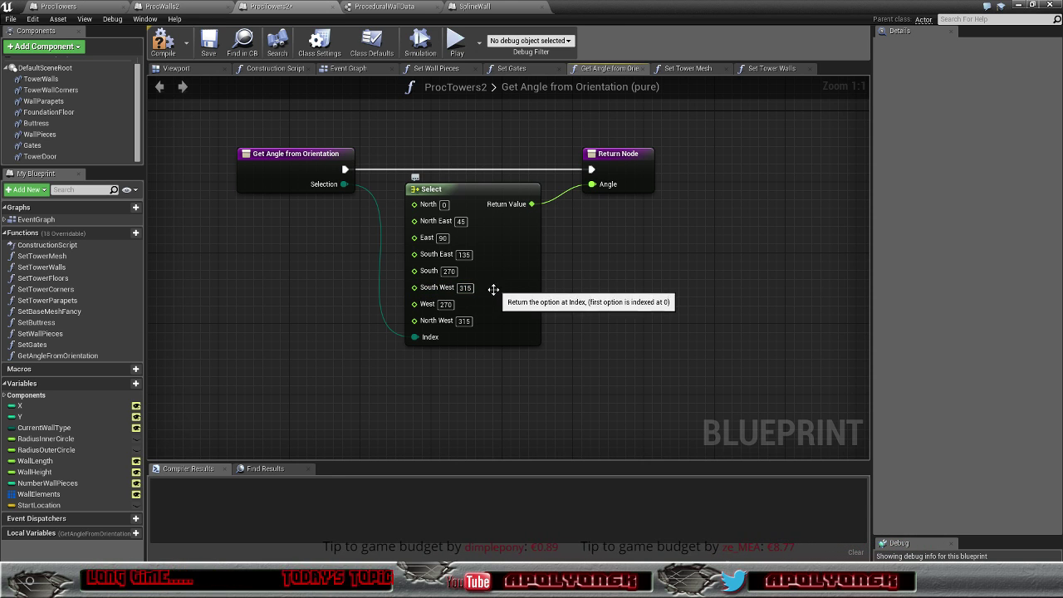
pyautogui.click(445, 304)
pyautogui.write('0')
pyautogui.press('Return')
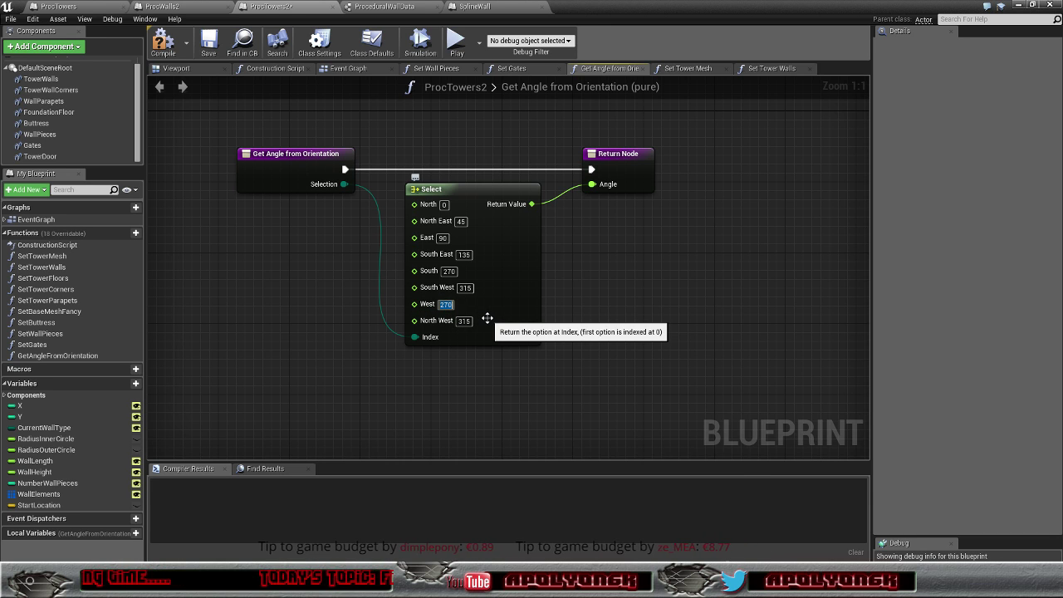
pyautogui.click(463, 321)
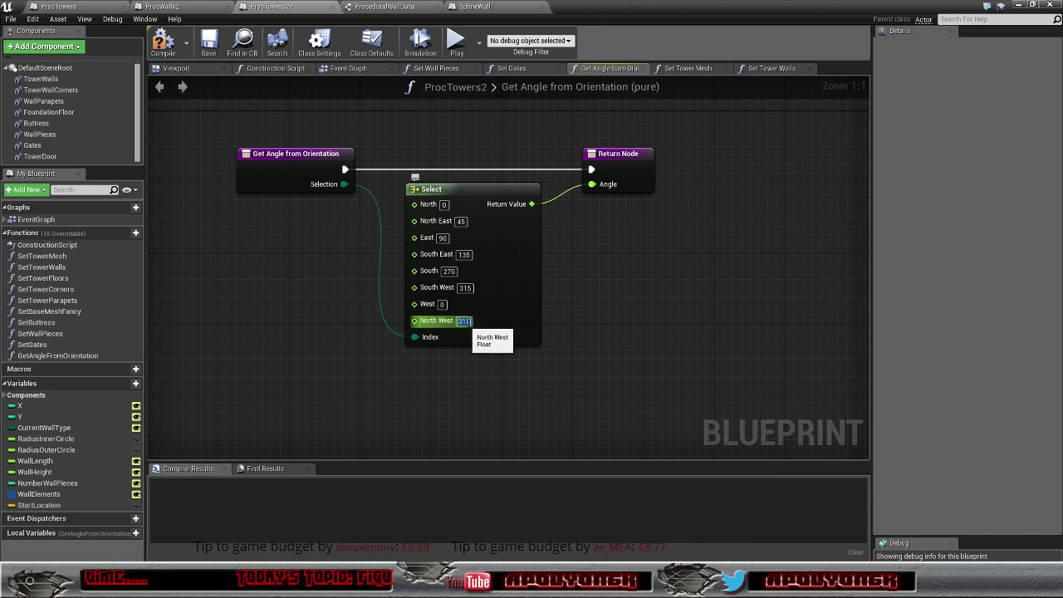
pyautogui.write('45')
pyautogui.press('Return')
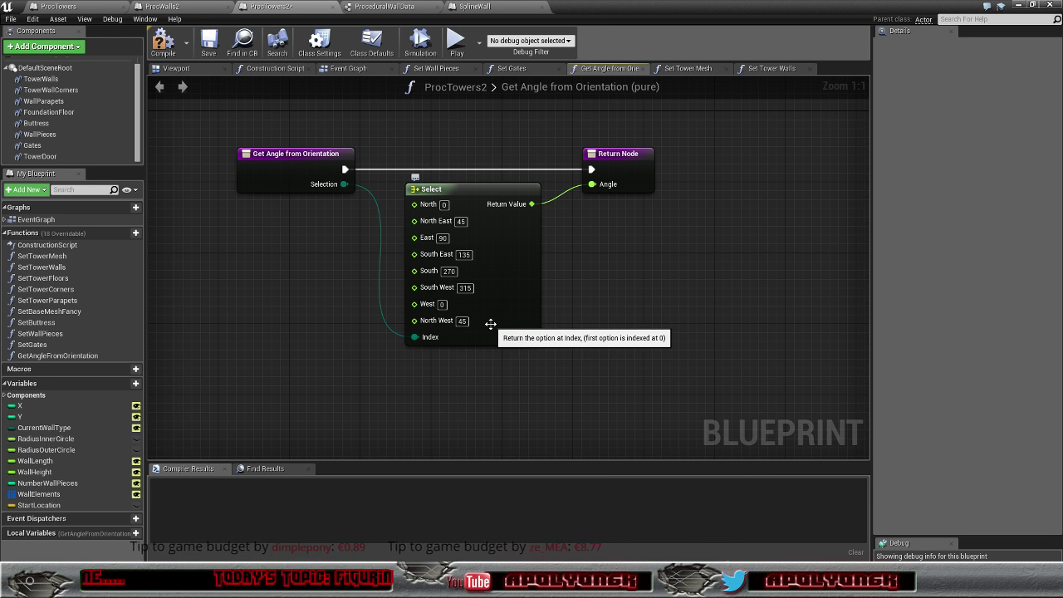
# Step: Set South East to 225, edit the East and North East angles, and compile the blueprint
pyautogui.click(464, 255)
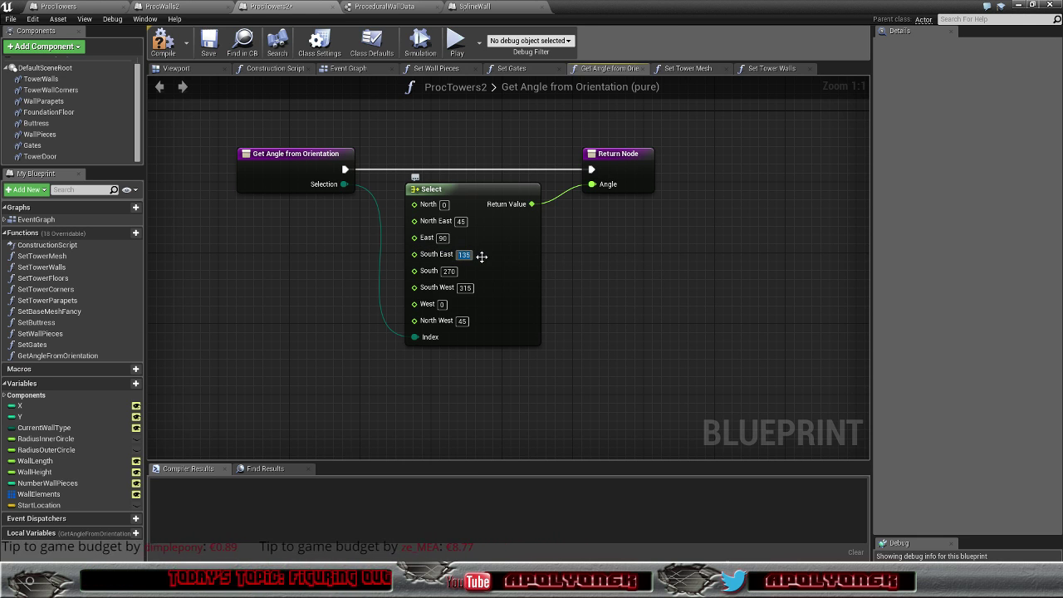
pyautogui.write('225')
pyautogui.press('Return')
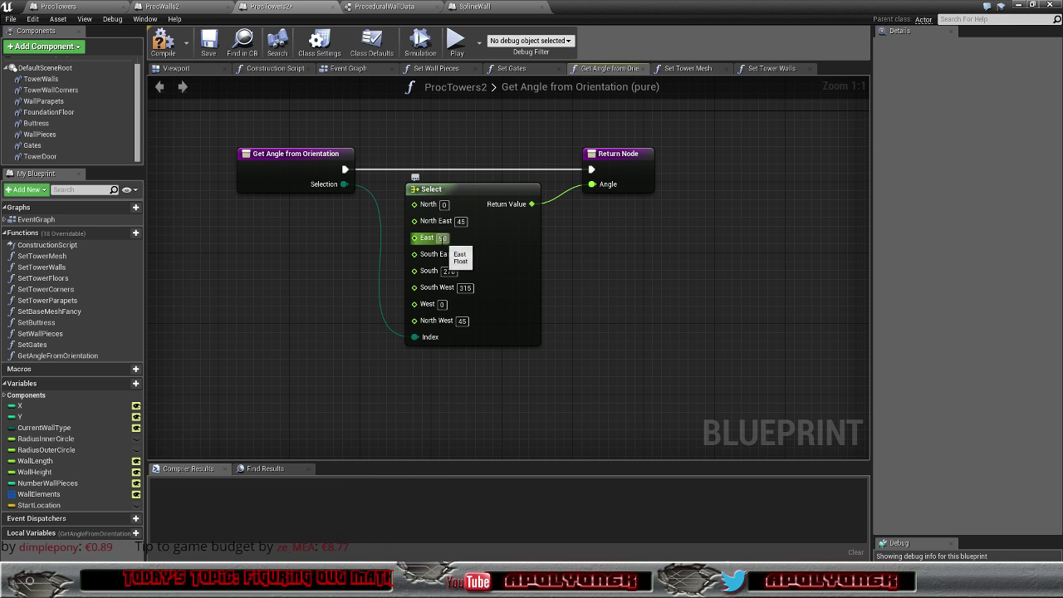
pyautogui.click(443, 238)
pyautogui.write('180')
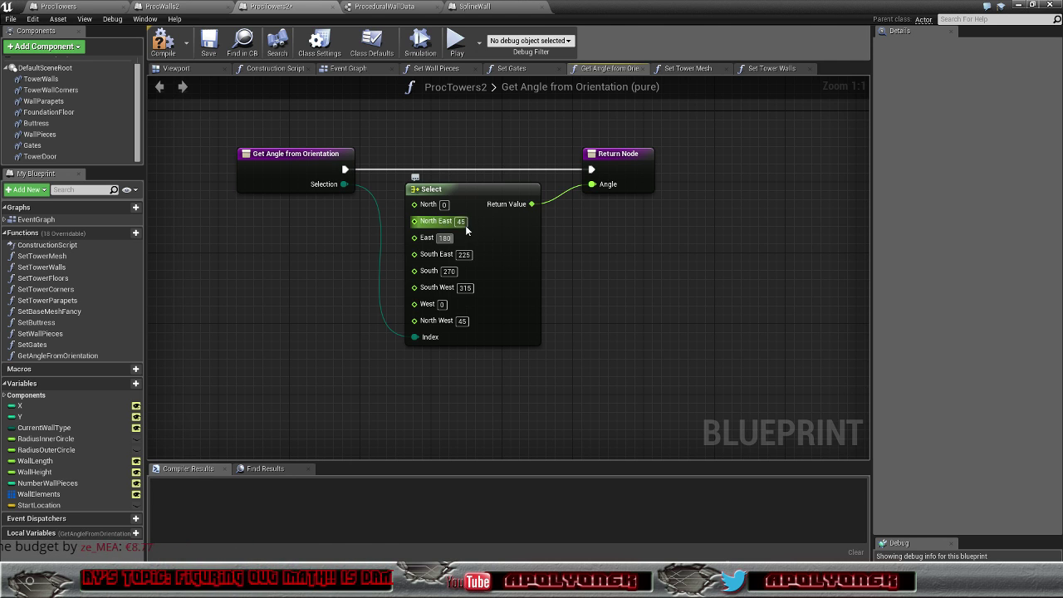
pyautogui.click(461, 222)
pyautogui.write('135')
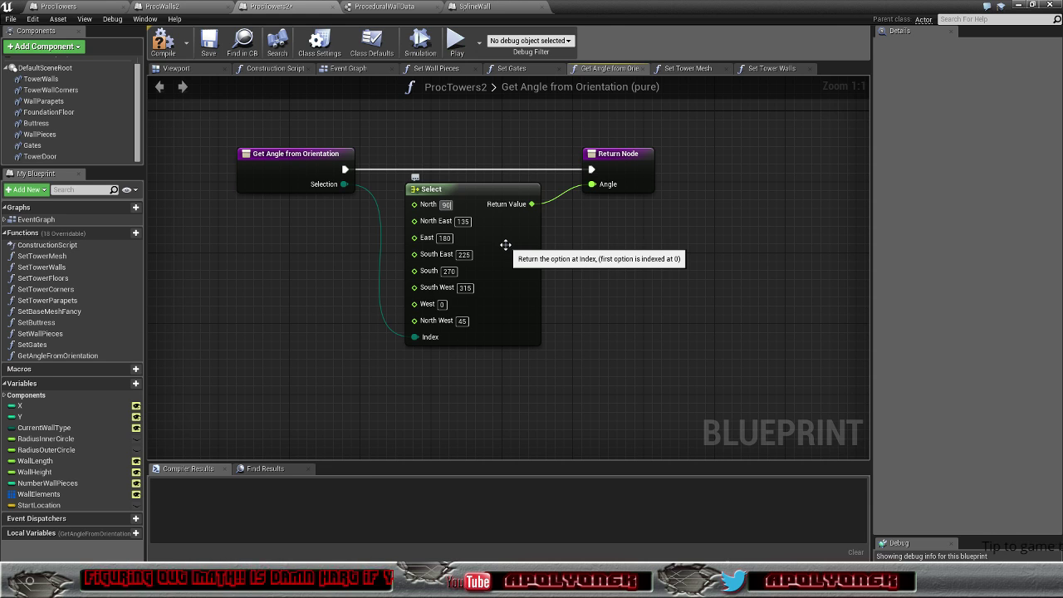
pyautogui.click(162, 40)
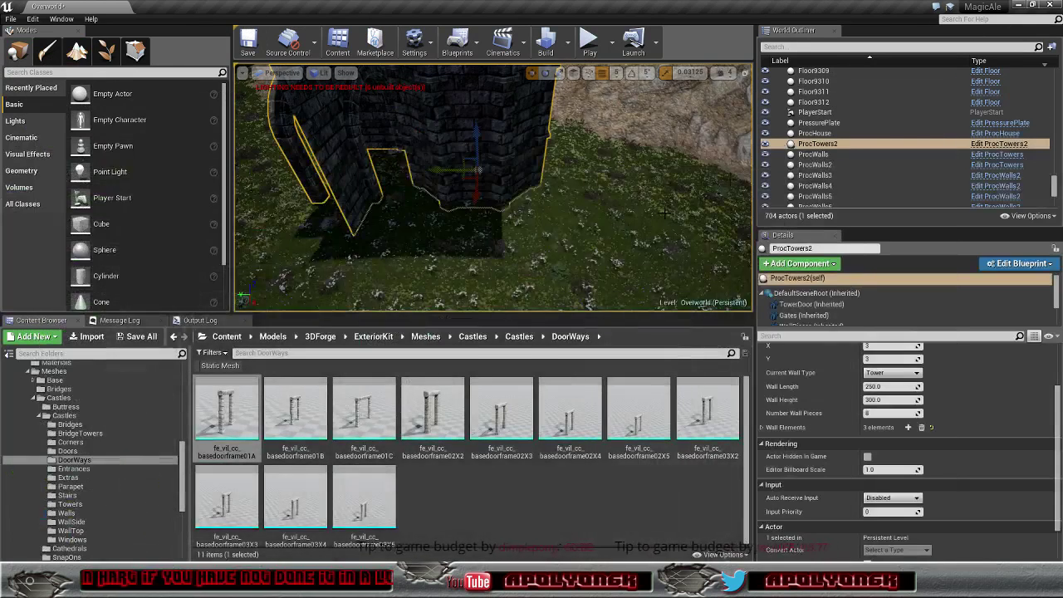
# Step: Set wall element 1, the gate, to CurrentOrientation East
pyautogui.moveTo(665, 213); pyautogui.dragTo(568, 200, button='right')
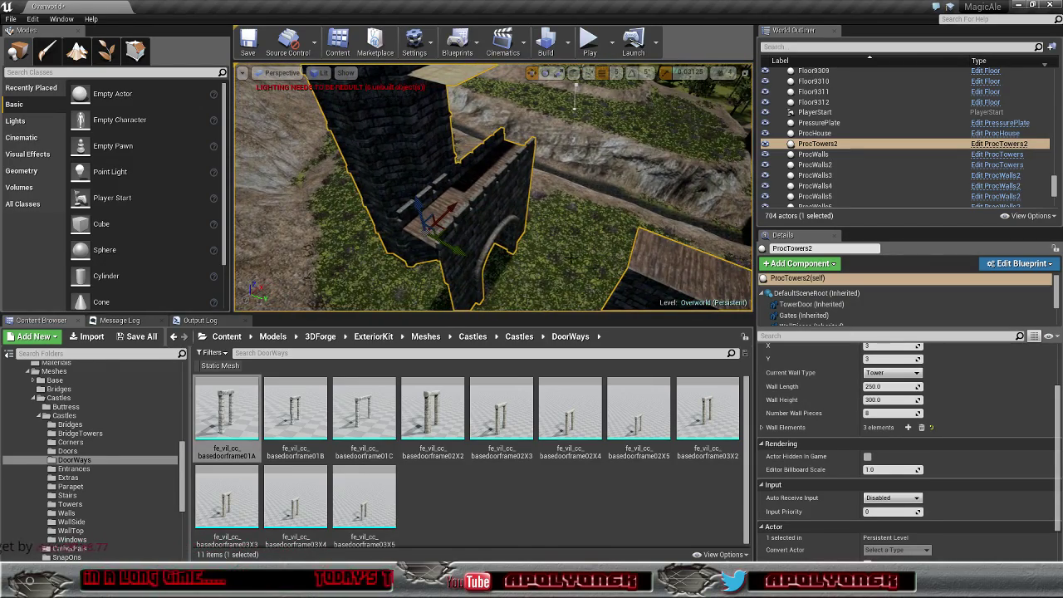
pyautogui.click(762, 428)
pyautogui.click(769, 456)
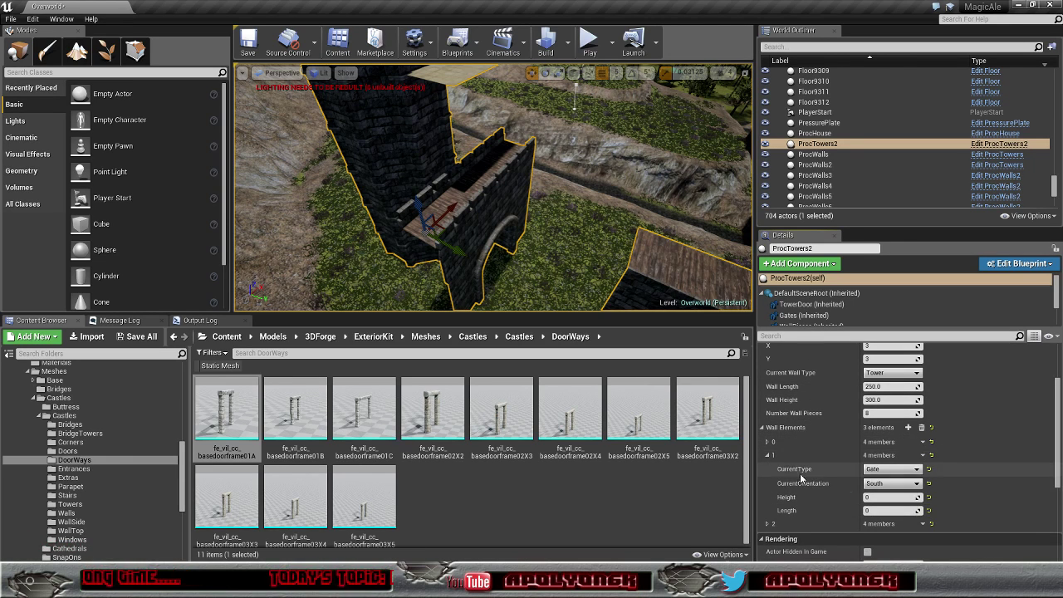
pyautogui.click(903, 486)
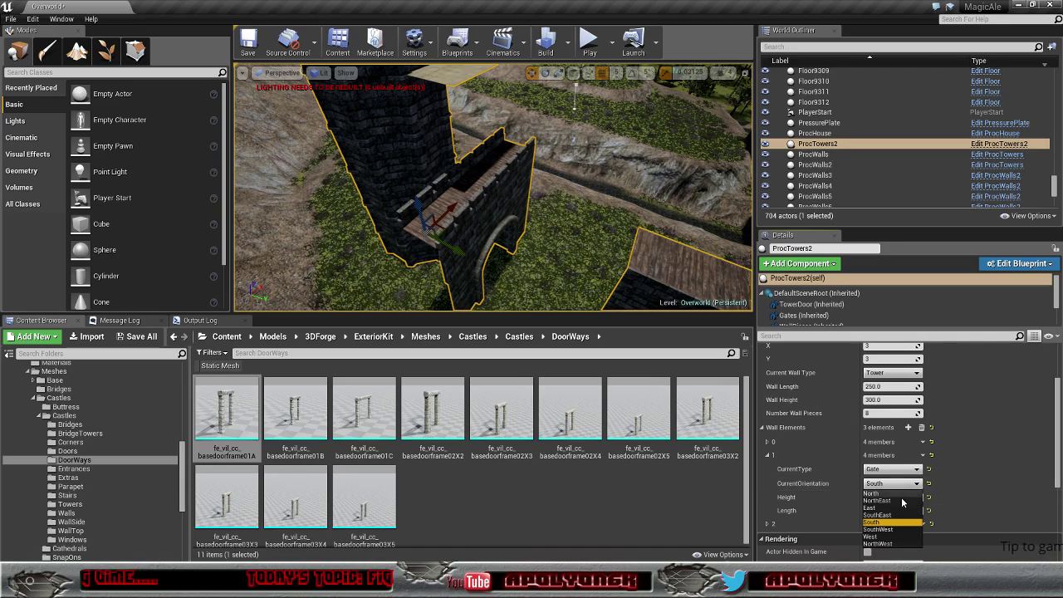
pyautogui.click(900, 507)
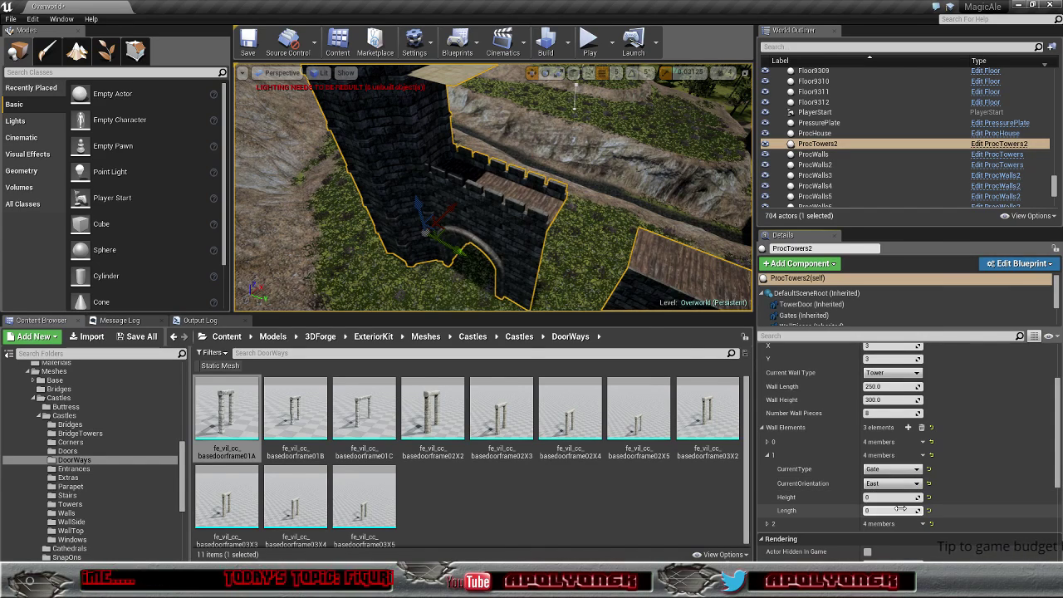
# Step: Orbit the camera around the tower to check the East-facing gate, then return to the blueprint
pyautogui.moveTo(494, 191)
pyautogui.mouseDown(button='right')
pyautogui.moveTo(465, 199)
pyautogui.moveTo(498, 192)
pyautogui.moveTo(490, 199)
pyautogui.moveTo(577, 253)
pyautogui.mouseUp(button='right')
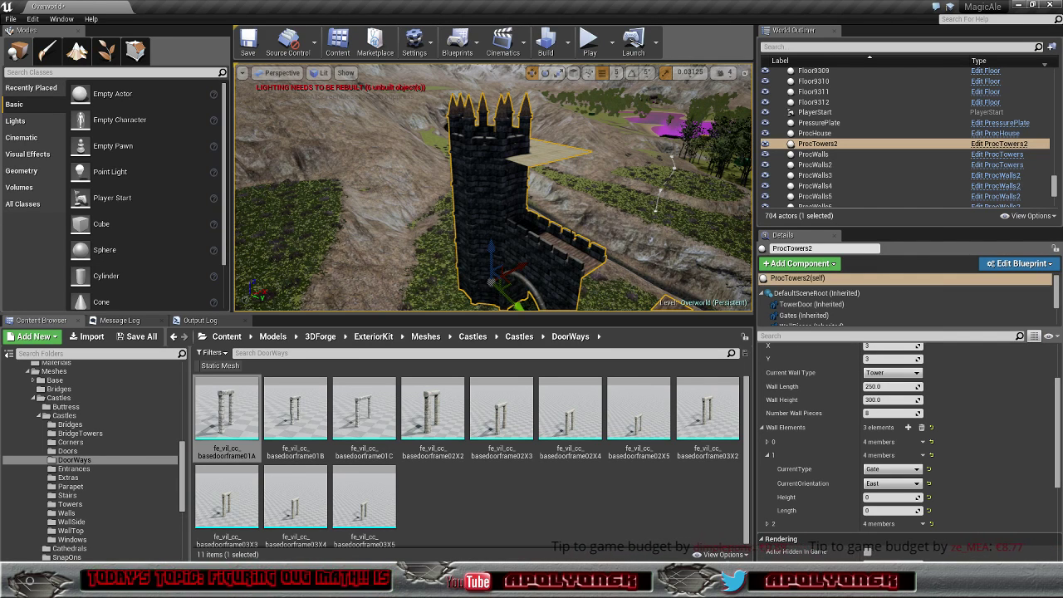
pyautogui.moveTo(493, 187); pyautogui.dragTo(453, 195, button='right')
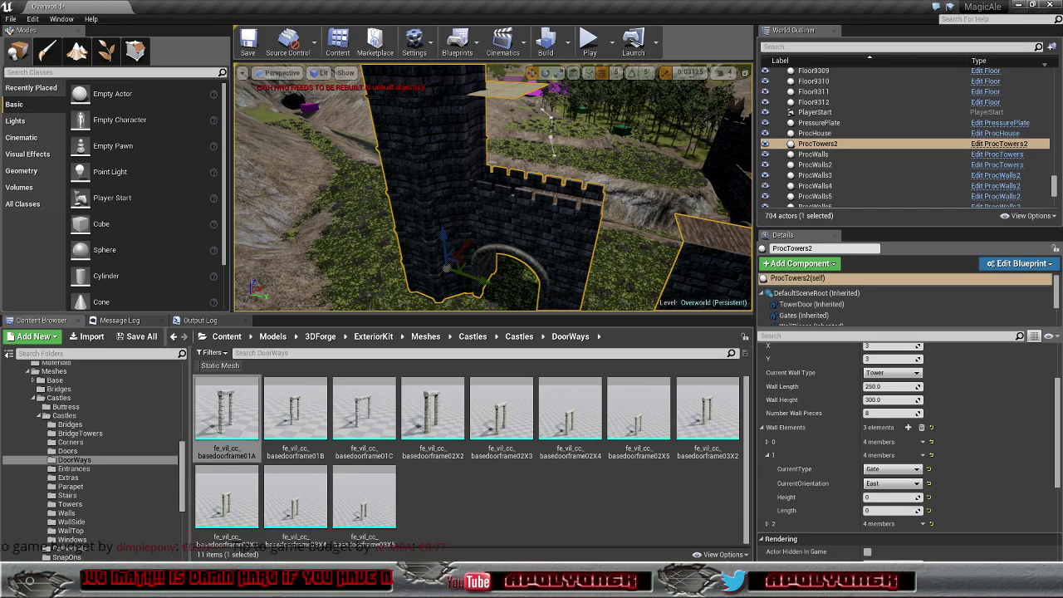
pyautogui.moveTo(494, 187)
pyautogui.mouseDown(button='right')
pyautogui.moveTo(532, 191)
pyautogui.moveTo(498, 196)
pyautogui.mouseUp(button='right')
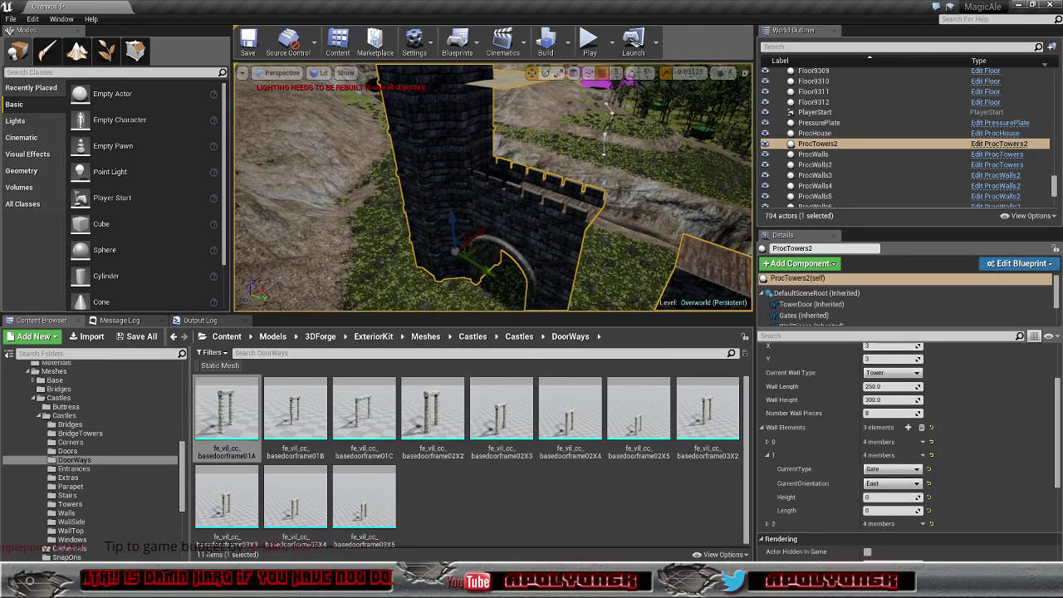
pyautogui.hotkey('alt', 'Tab')
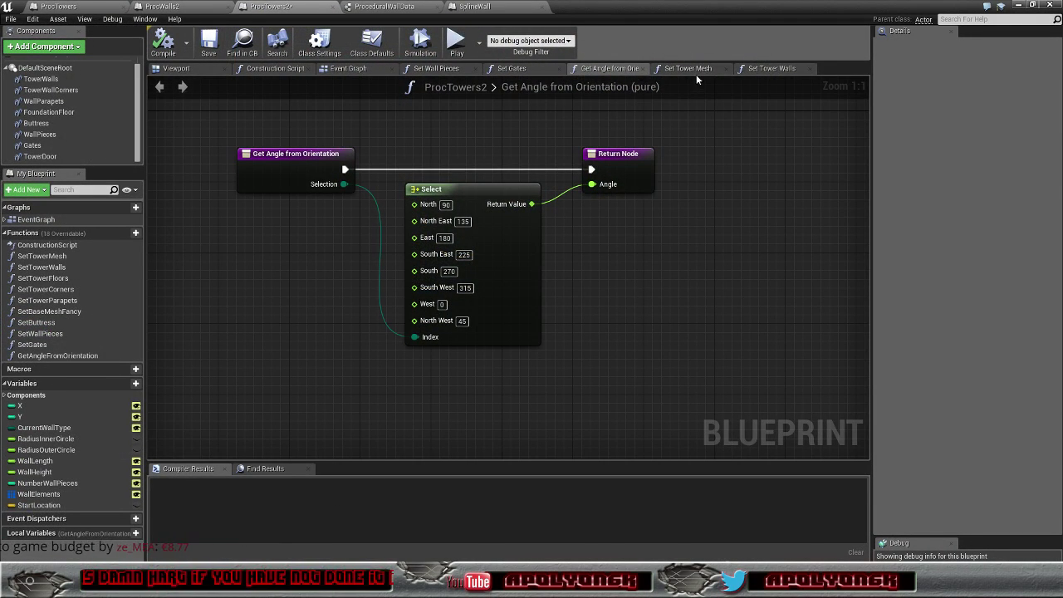
# Step: Pan through the Set Tower Walls graph, compile ProcTowers2, and minimize the blueprint editor
pyautogui.click(771, 68)
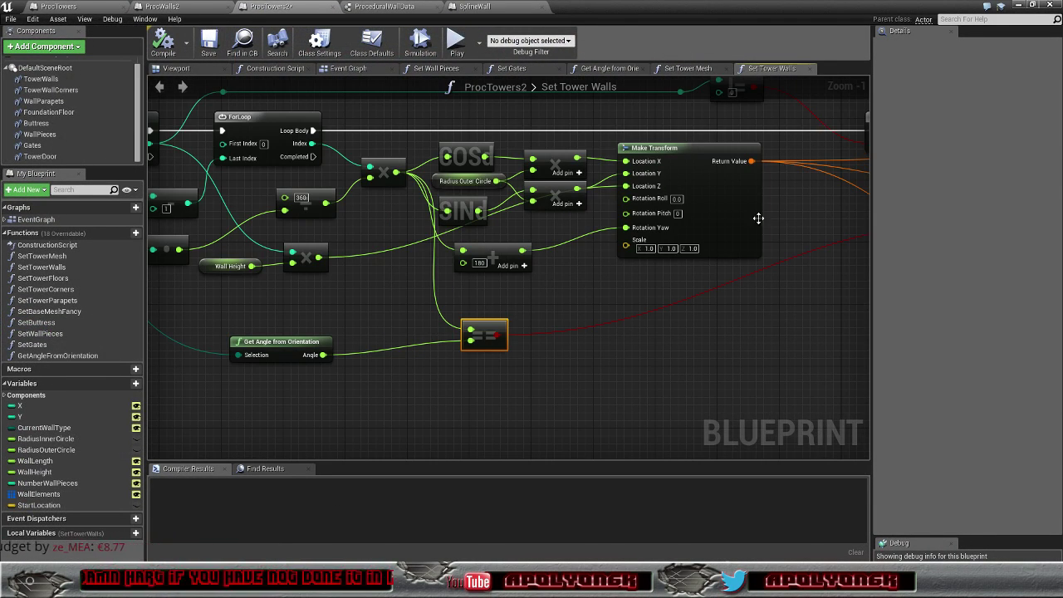
pyautogui.moveTo(759, 218); pyautogui.dragTo(561, 298, button='right')
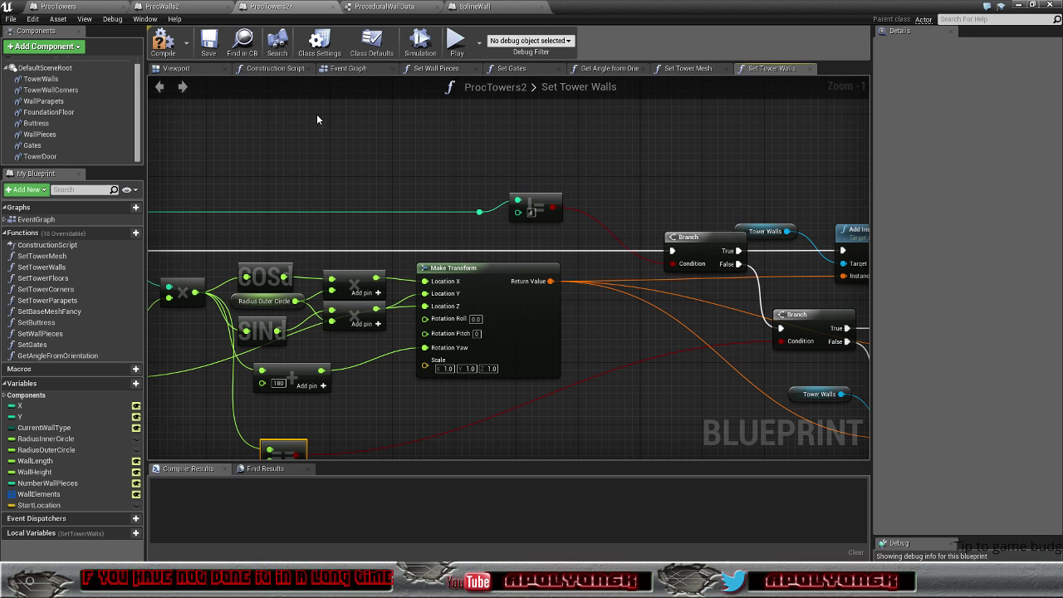
pyautogui.click(166, 43)
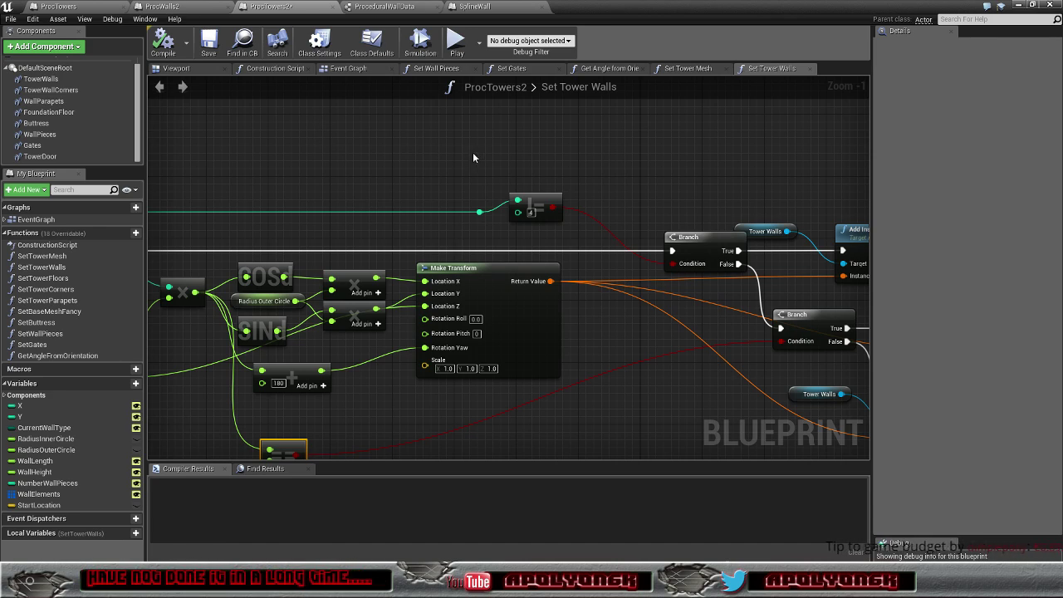
pyautogui.moveTo(490, 154)
pyautogui.mouseDown(button='right')
pyautogui.moveTo(669, 91)
pyautogui.moveTo(557, 143)
pyautogui.mouseUp(button='right')
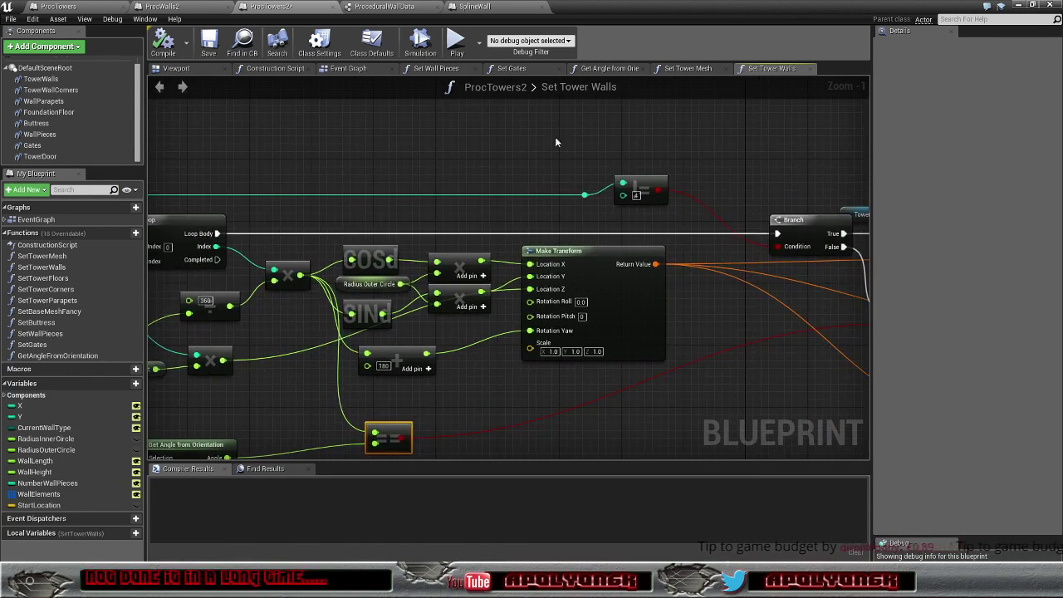
pyautogui.click(1019, 7)
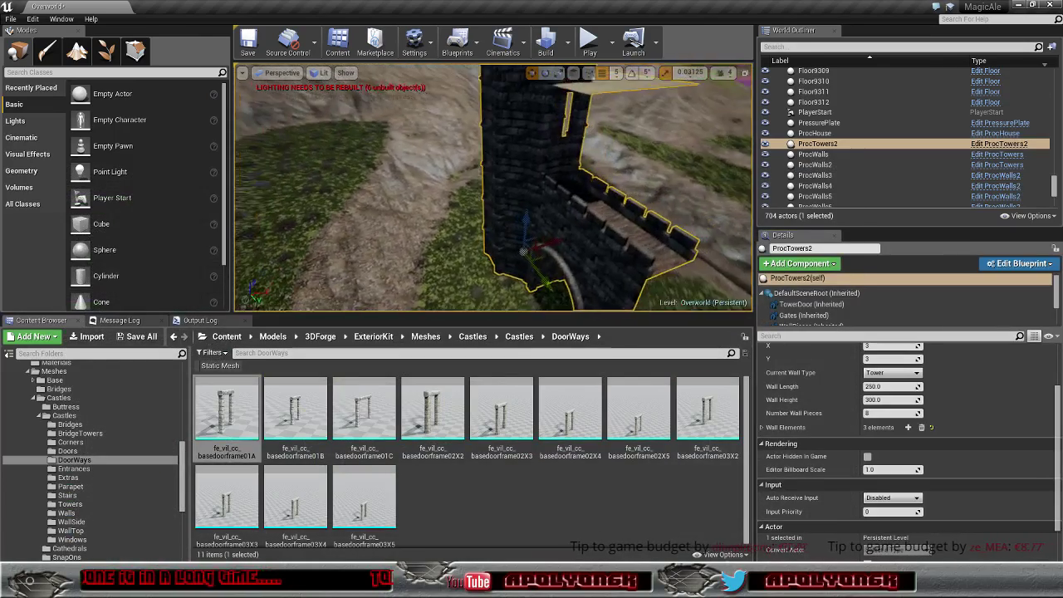
# Step: Fly the camera to a close side view of the tower, then return to the ProcTowers2 blueprint
pyautogui.moveTo(493, 187)
pyautogui.mouseDown(button='right')
pyautogui.moveTo(515, 191)
pyautogui.moveTo(498, 189)
pyautogui.mouseUp(button='right')
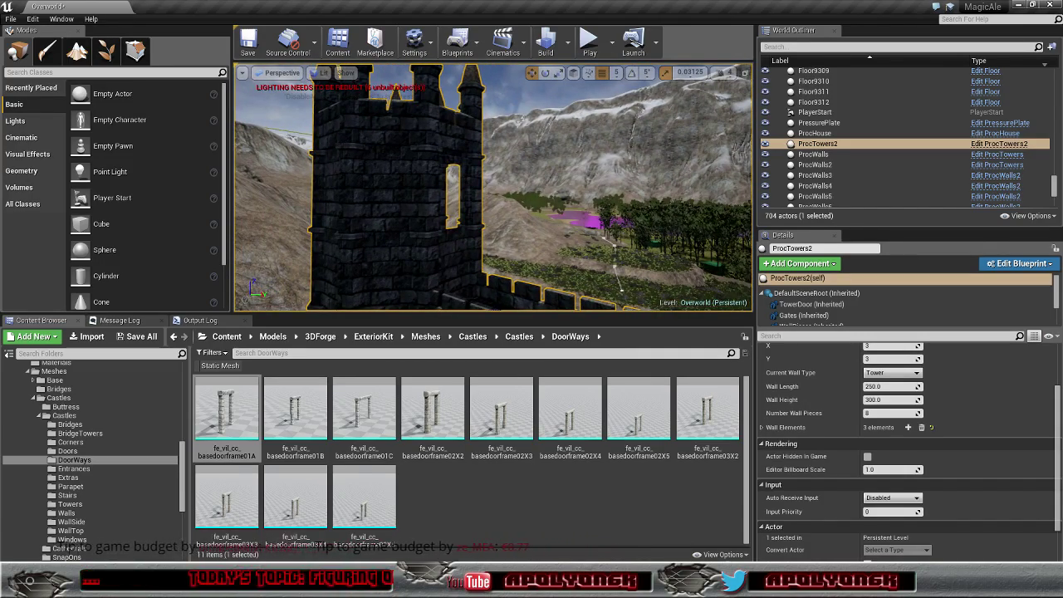
pyautogui.hotkey('alt', 'Tab')
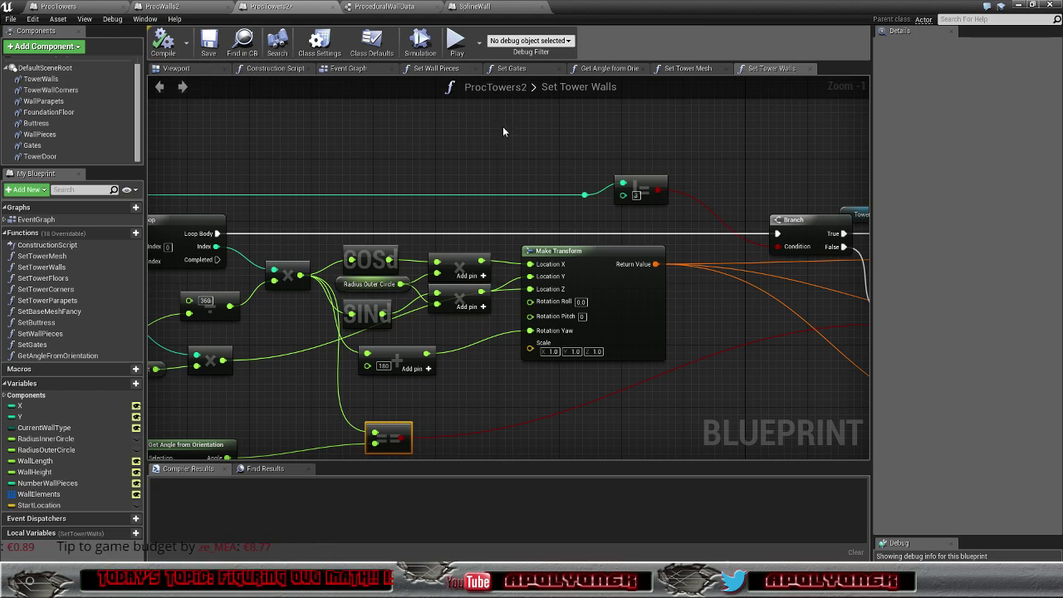
# Step: Minimize the ProcTowers2 blueprint editor to reveal the level
pyautogui.click(1016, 7)
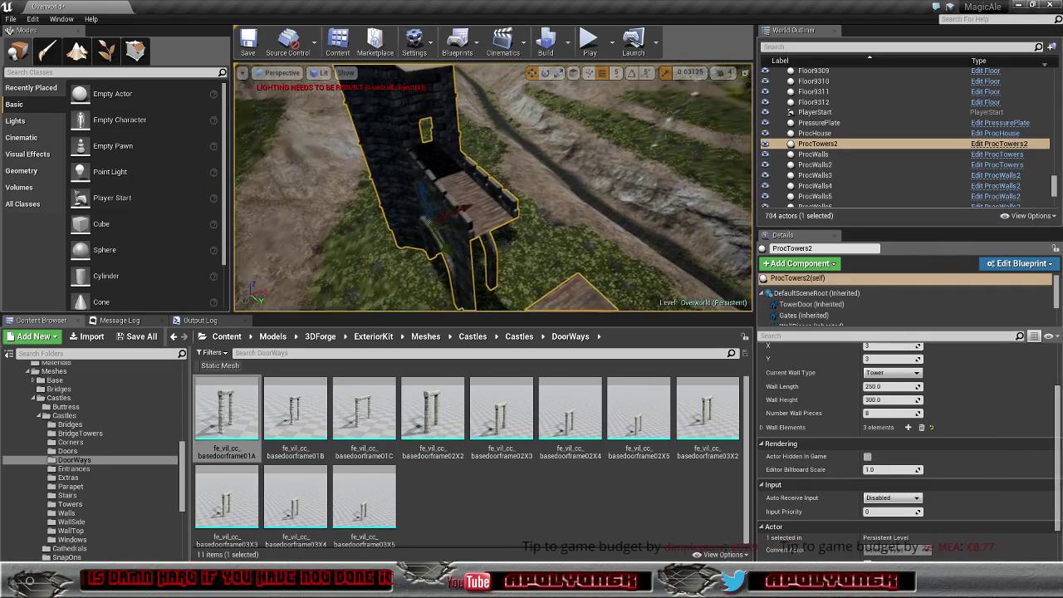
# Step: Expand Wall Elements and show the settings of elements 0 and 1
pyautogui.click(761, 428)
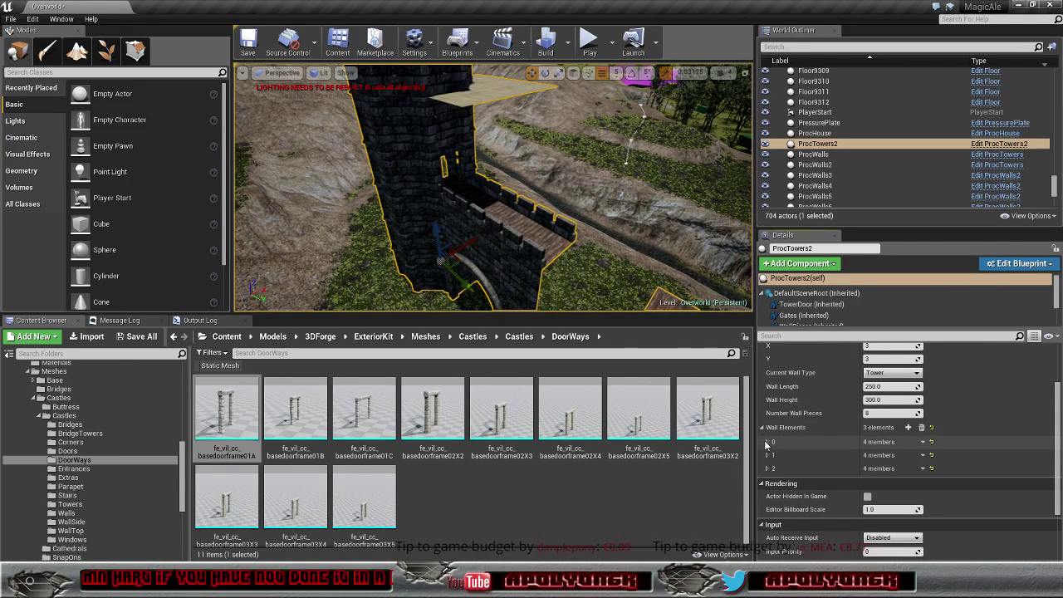
pyautogui.click(768, 443)
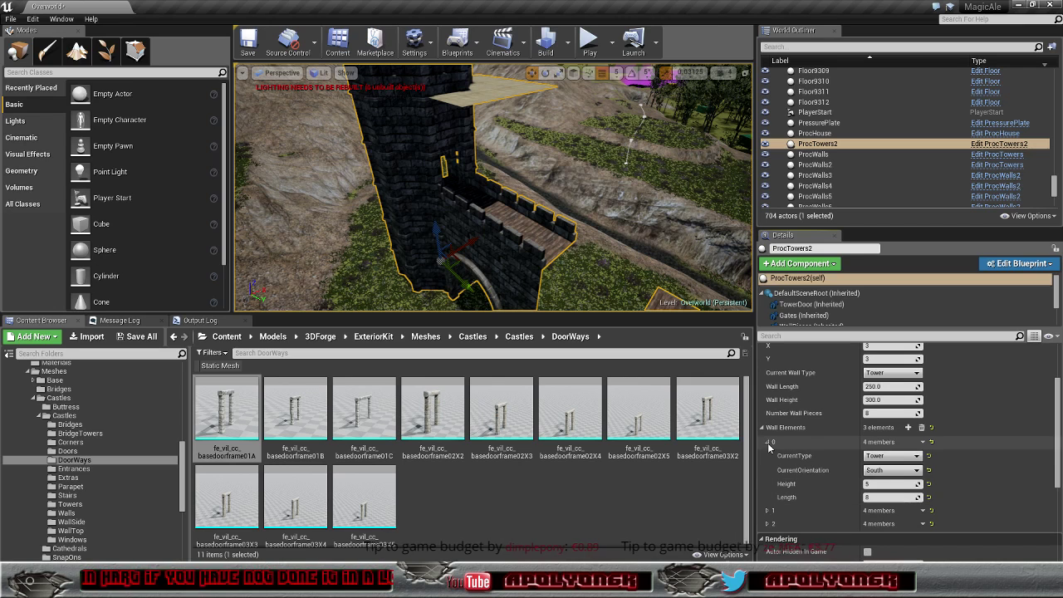
pyautogui.click(768, 511)
pyautogui.scroll(-3, 779, 471)
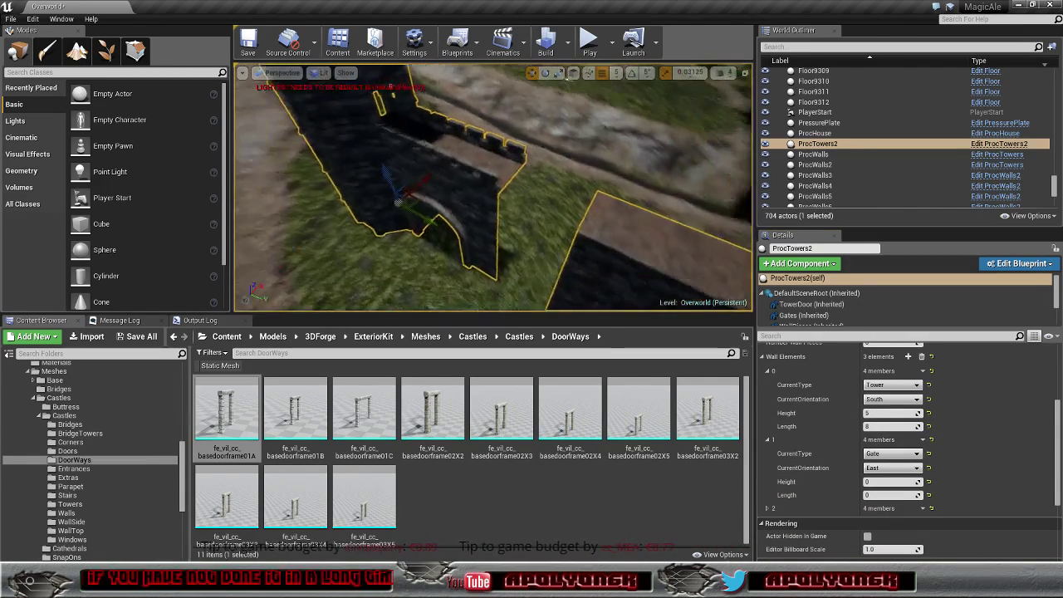
# Step: Orbit the view to inspect the tower gate, then bring the ProcTowers2 blueprint back
pyautogui.moveTo(431, 89); pyautogui.dragTo(430, 89, button='right')
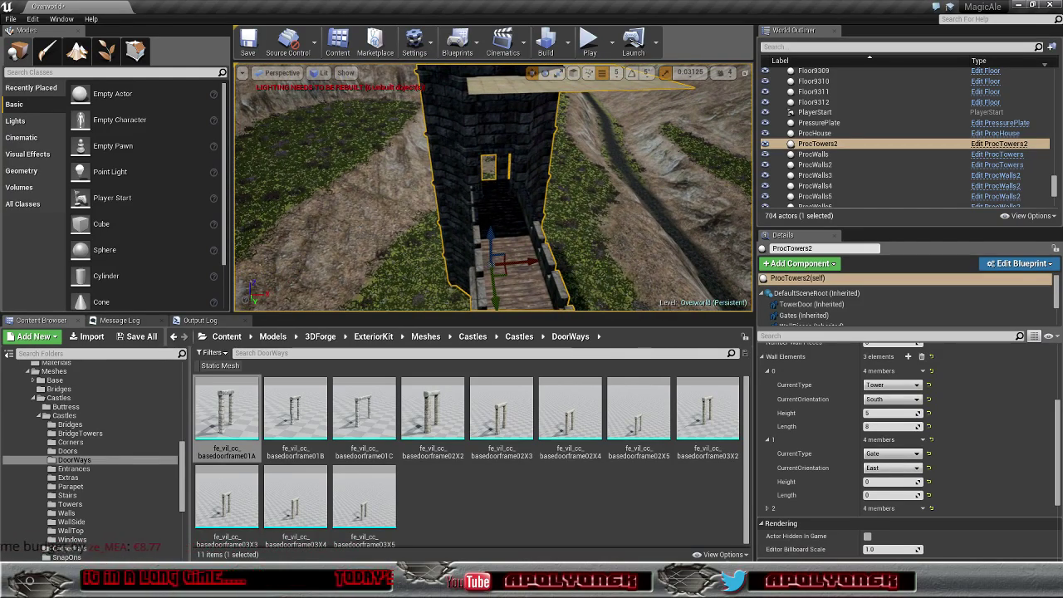
pyautogui.moveTo(200, 592)
pyautogui.click(284, 546)
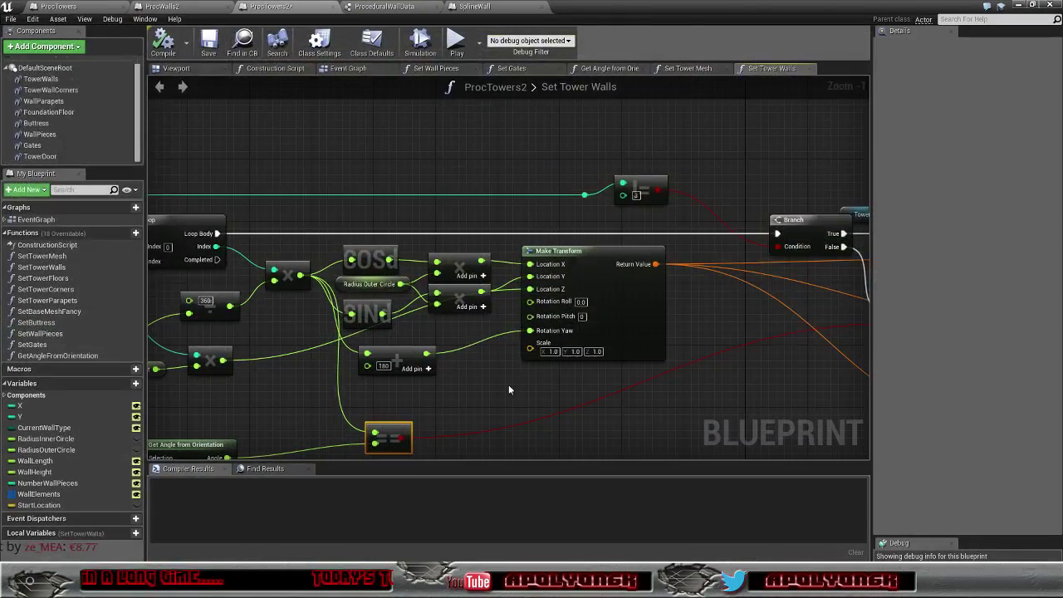
pyautogui.scroll(-4, 586, 236)
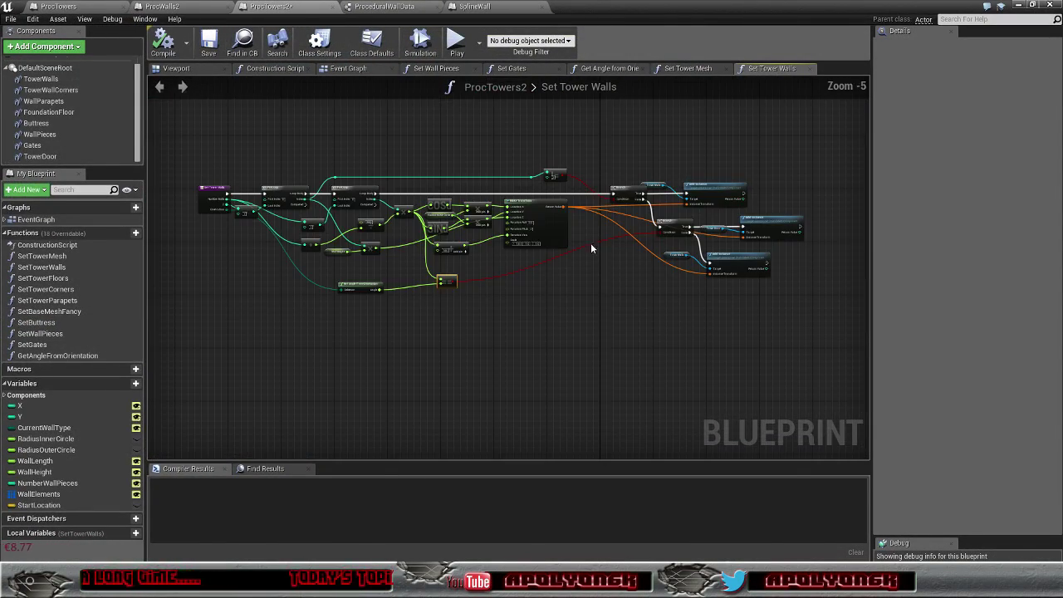
pyautogui.moveTo(591, 245); pyautogui.dragTo(581, 269, button='right')
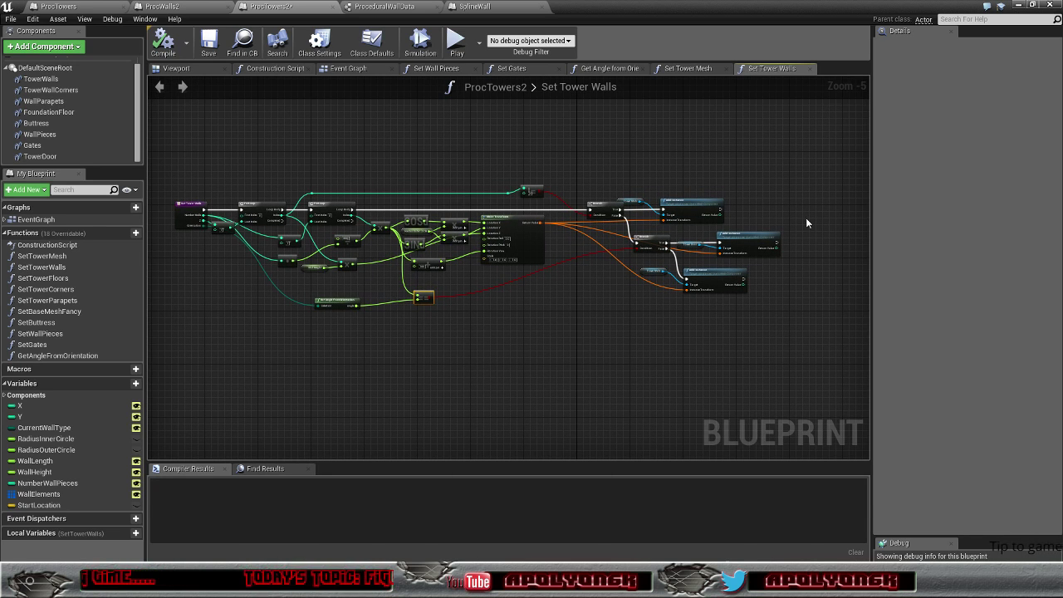
pyautogui.moveTo(811, 224)
pyautogui.mouseDown(button='right')
pyautogui.moveTo(769, 220)
pyautogui.moveTo(800, 187)
pyautogui.mouseUp(button='right')
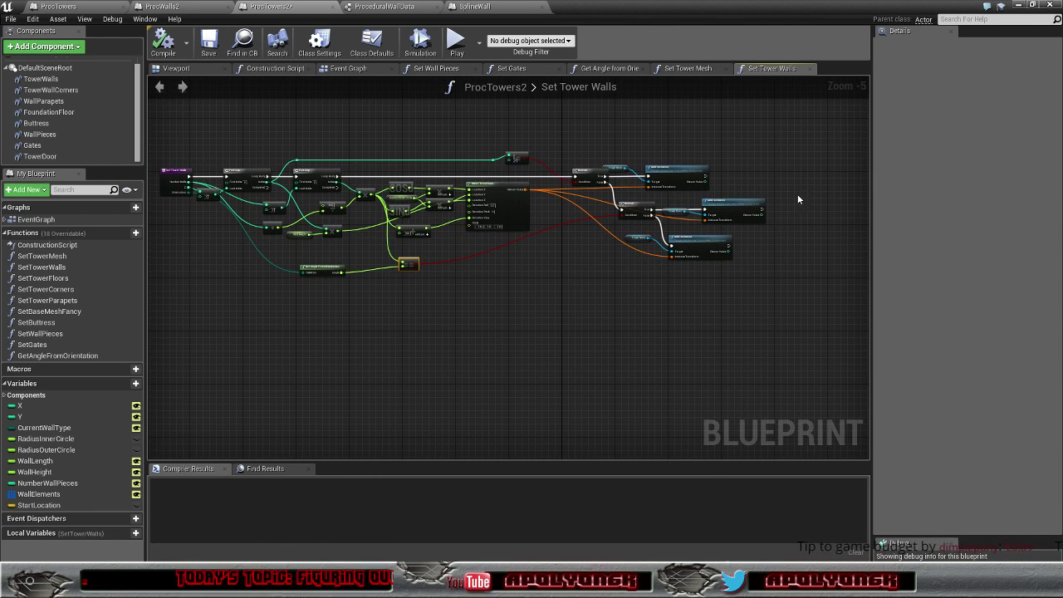
pyautogui.rightClick(639, 343)
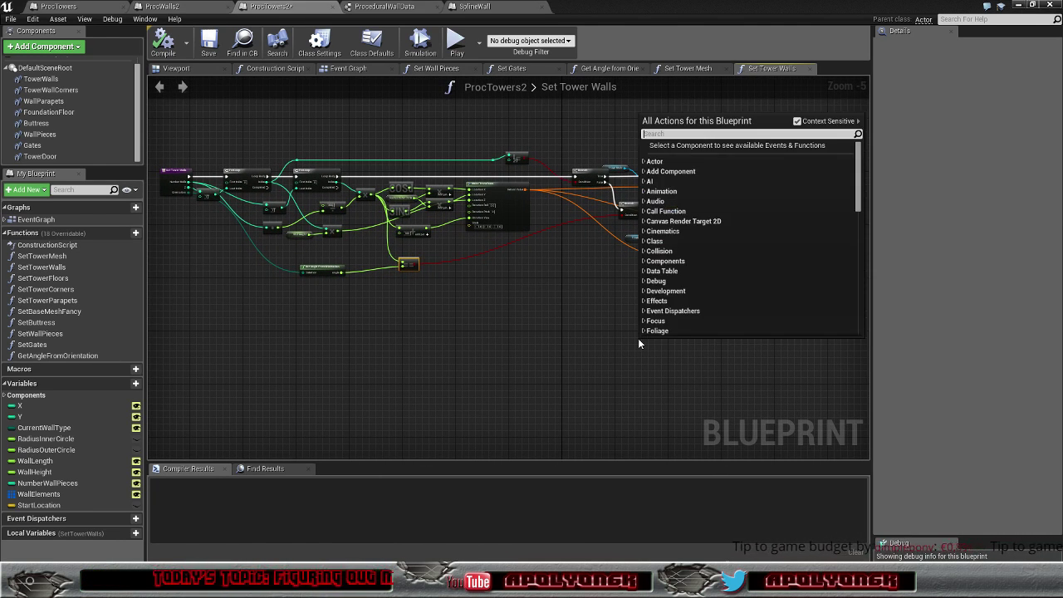
pyautogui.scroll(-5, 703, 316)
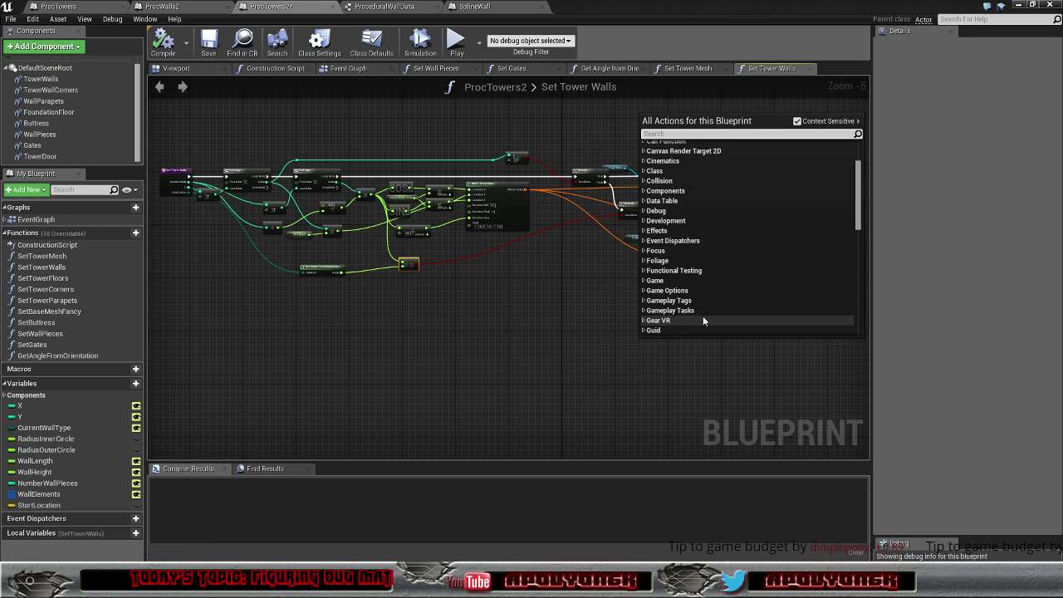
pyautogui.scroll(-3, 703, 320)
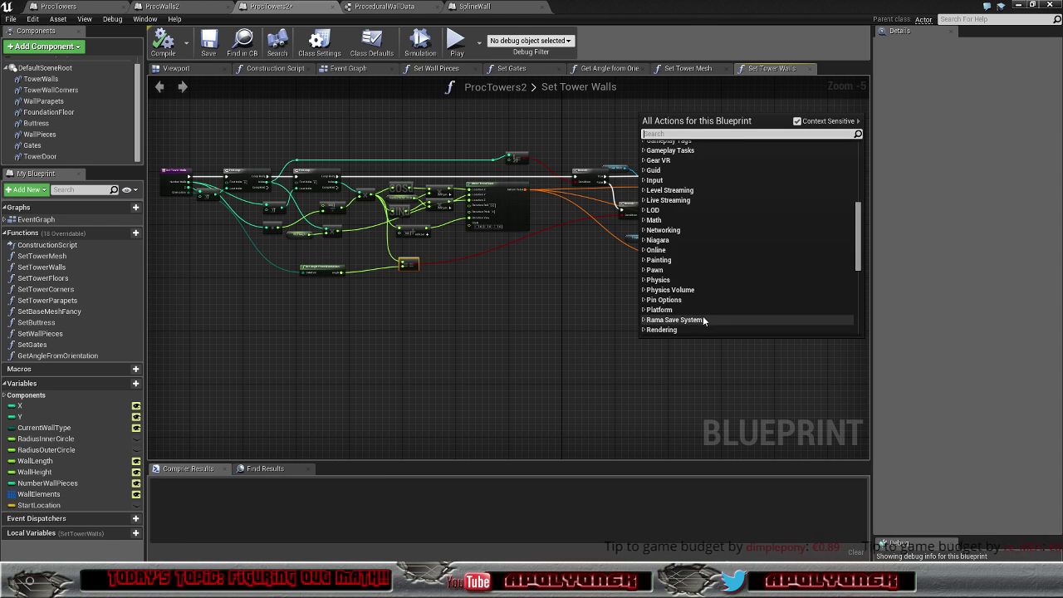
pyautogui.click(554, 315)
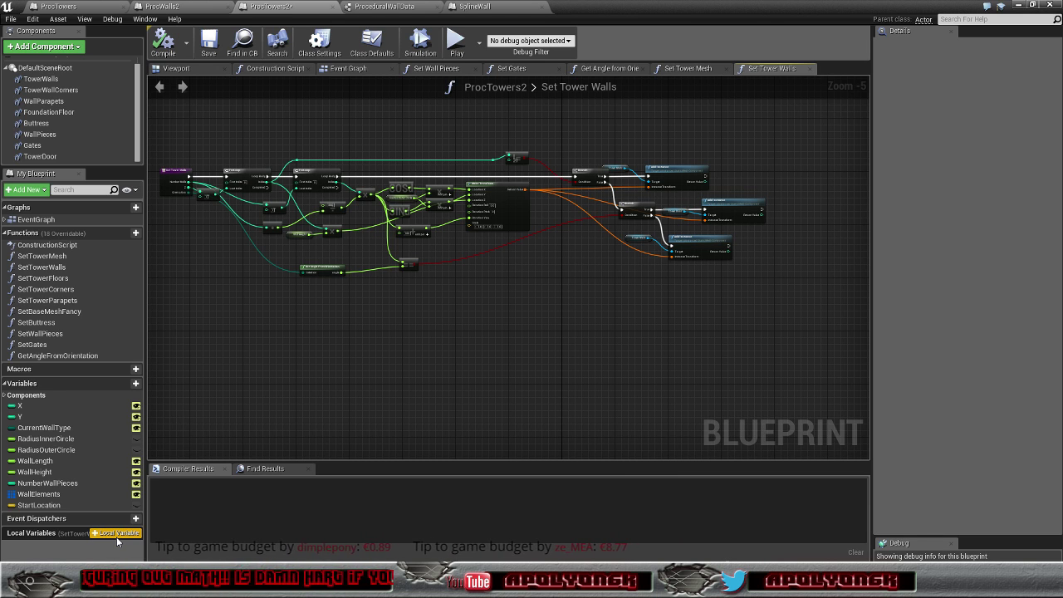
# Step: Add a local variable named NewStartLocation and set its type to Vector
pyautogui.click(117, 536)
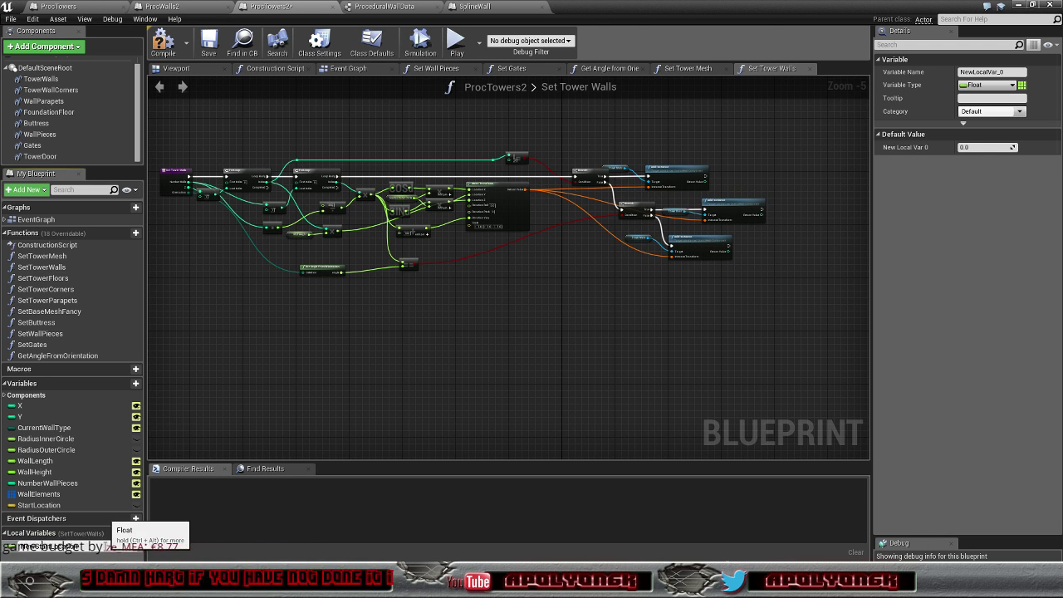
pyautogui.press('Return')
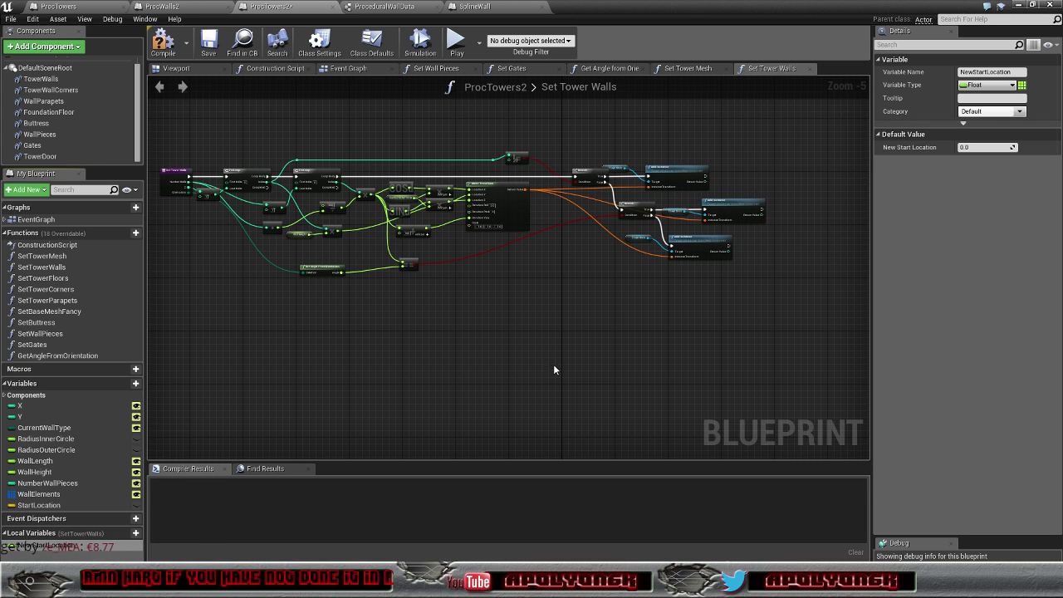
pyautogui.click(989, 84)
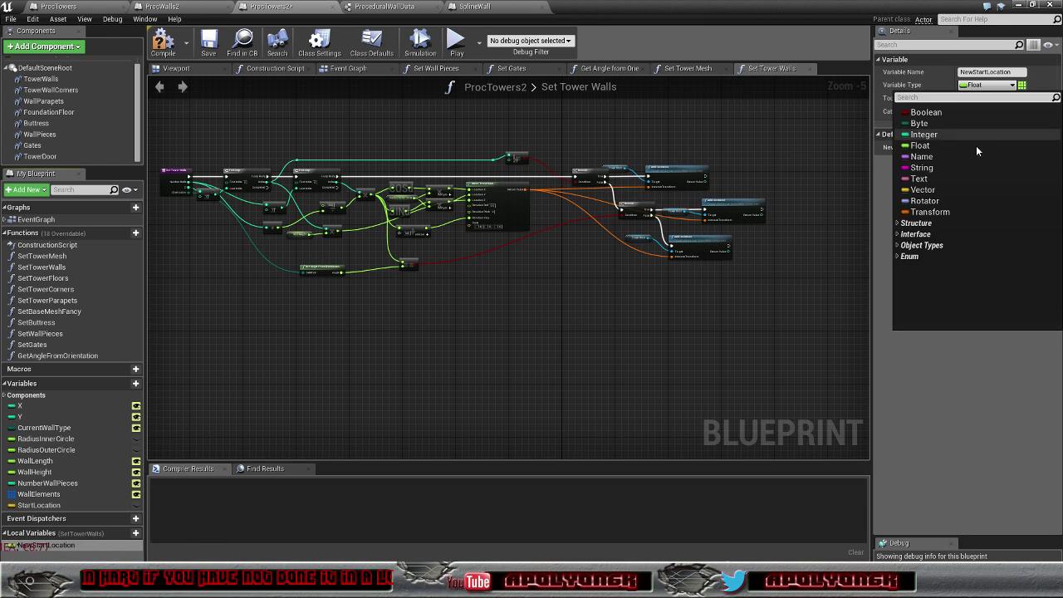
pyautogui.click(922, 190)
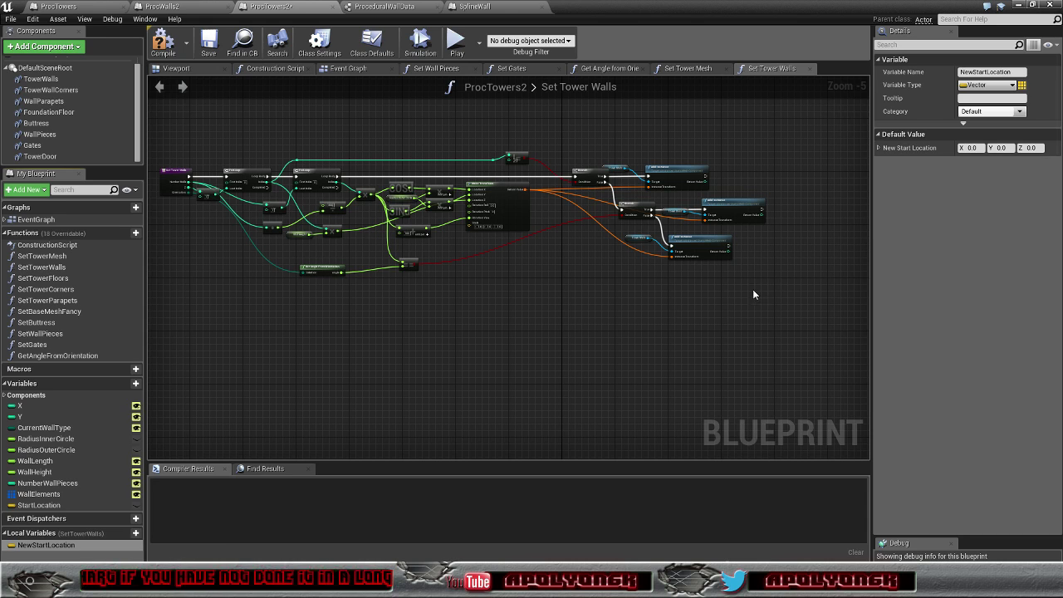
pyautogui.scroll(2, 554, 266)
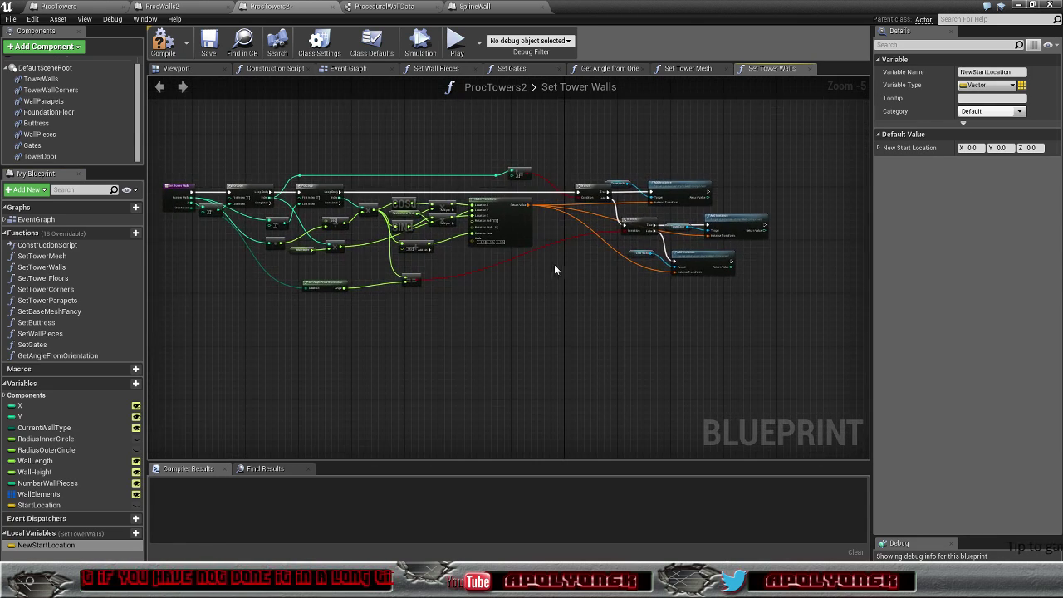
pyautogui.moveTo(554, 269)
pyautogui.mouseDown(button='right')
pyautogui.moveTo(653, 294)
pyautogui.moveTo(732, 275)
pyautogui.moveTo(800, 297)
pyautogui.moveTo(697, 317)
pyautogui.moveTo(716, 322)
pyautogui.mouseUp(button='right')
# Step: Break the wire into Make Transform's Location X, undoing an accidental node deletion
pyautogui.moveTo(634, 226); pyautogui.dragTo(685, 231)
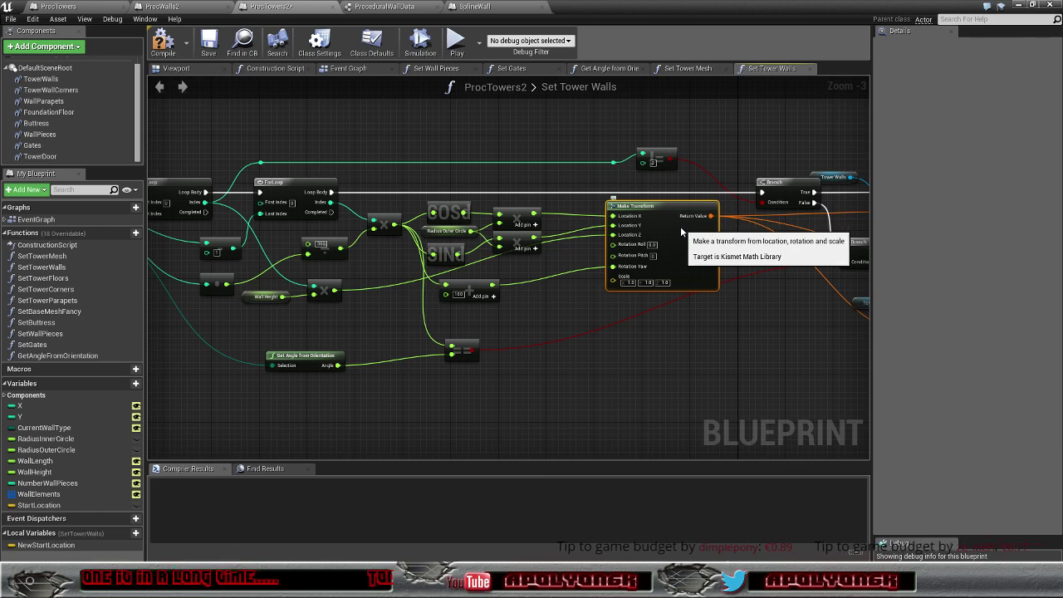
pyautogui.moveTo(685, 230); pyautogui.dragTo(766, 282, button='right')
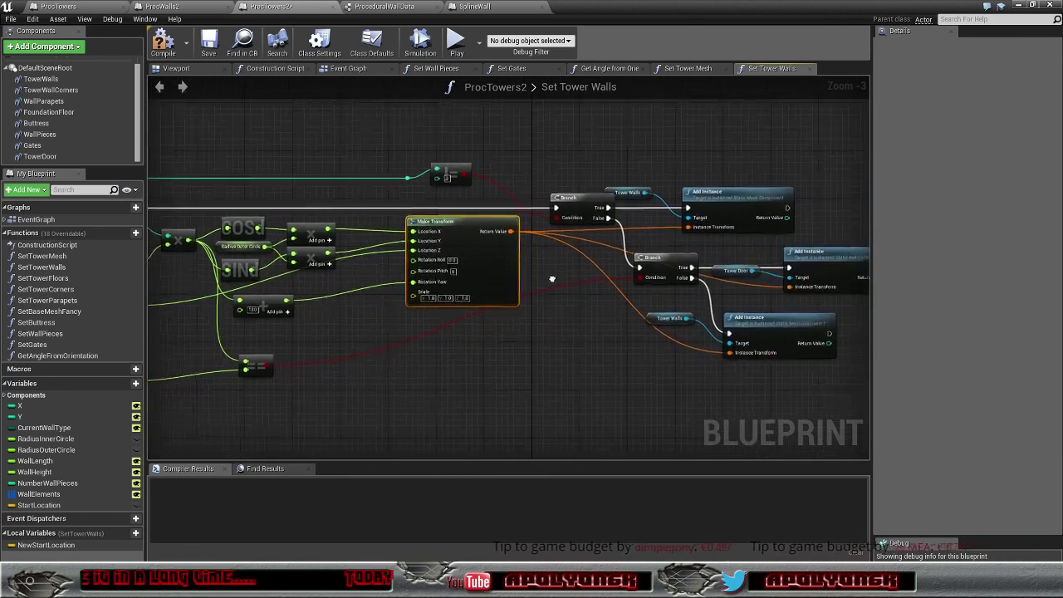
pyautogui.moveTo(690, 254); pyautogui.dragTo(708, 253)
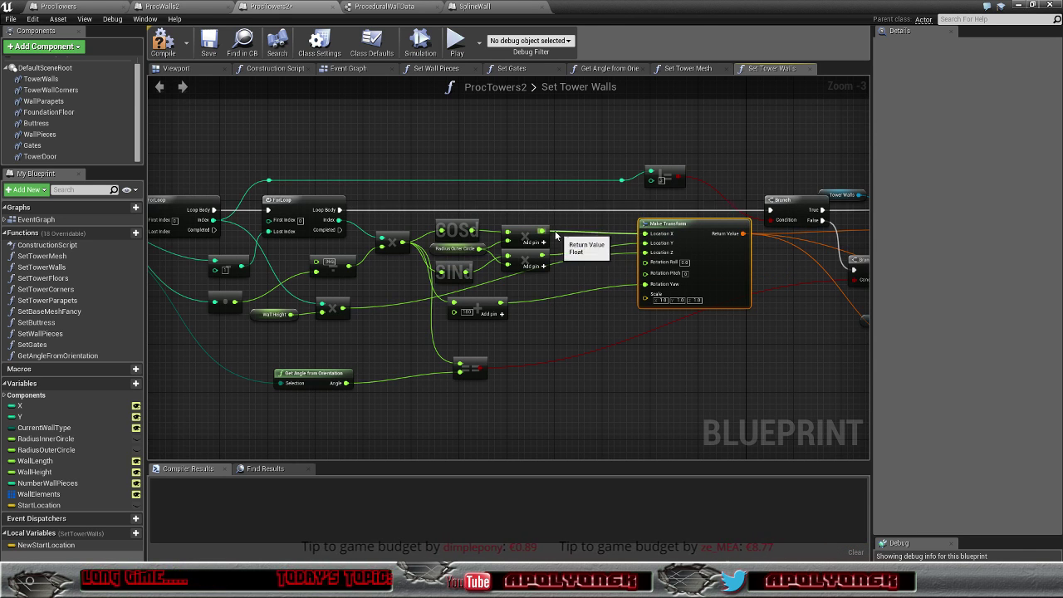
pyautogui.rightClick(646, 236)
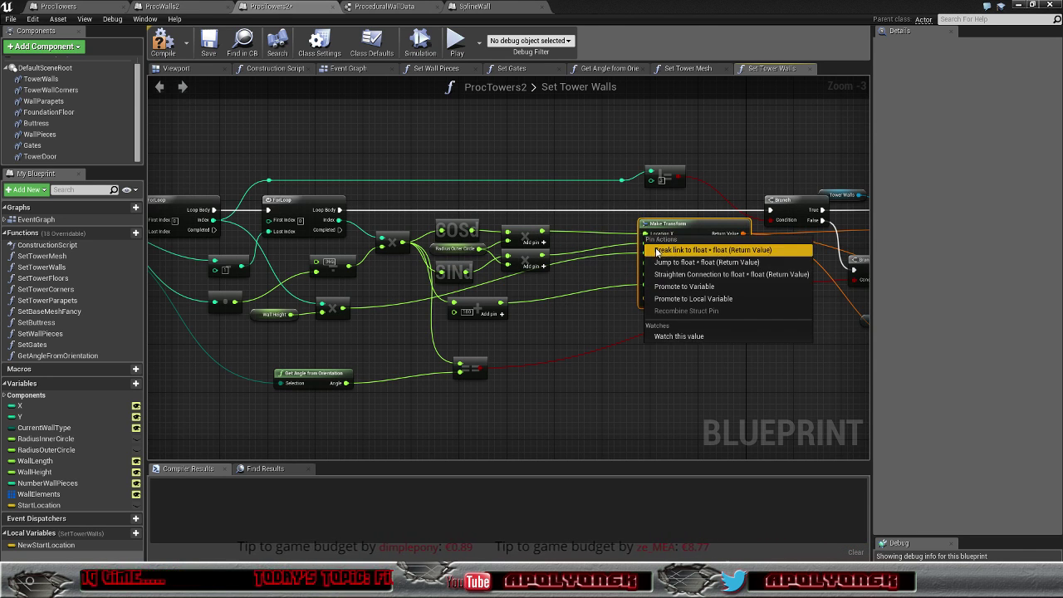
pyautogui.click(657, 250)
pyautogui.rightClick(644, 245)
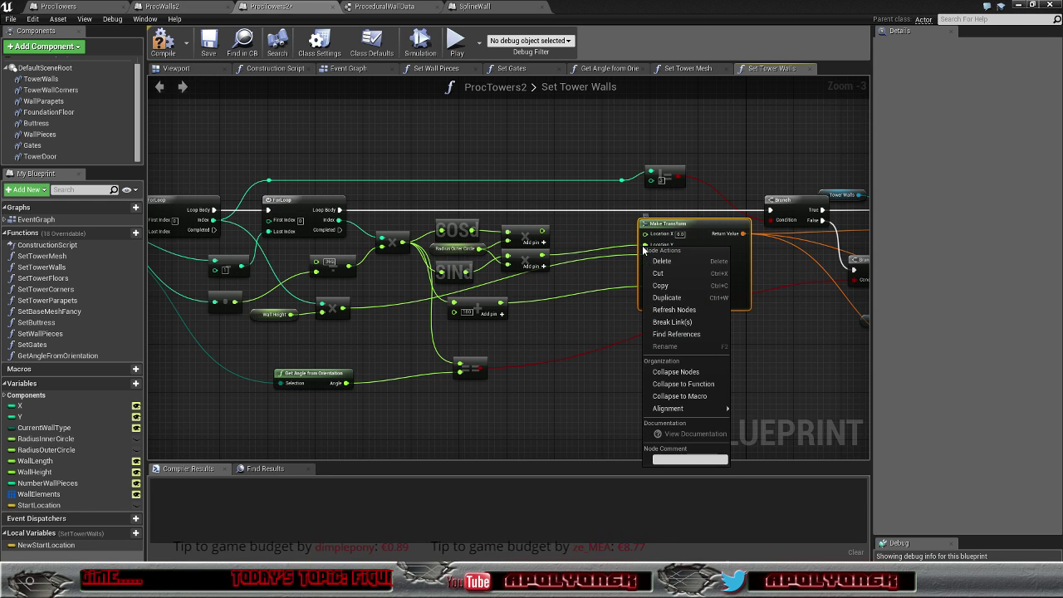
pyautogui.click(651, 262)
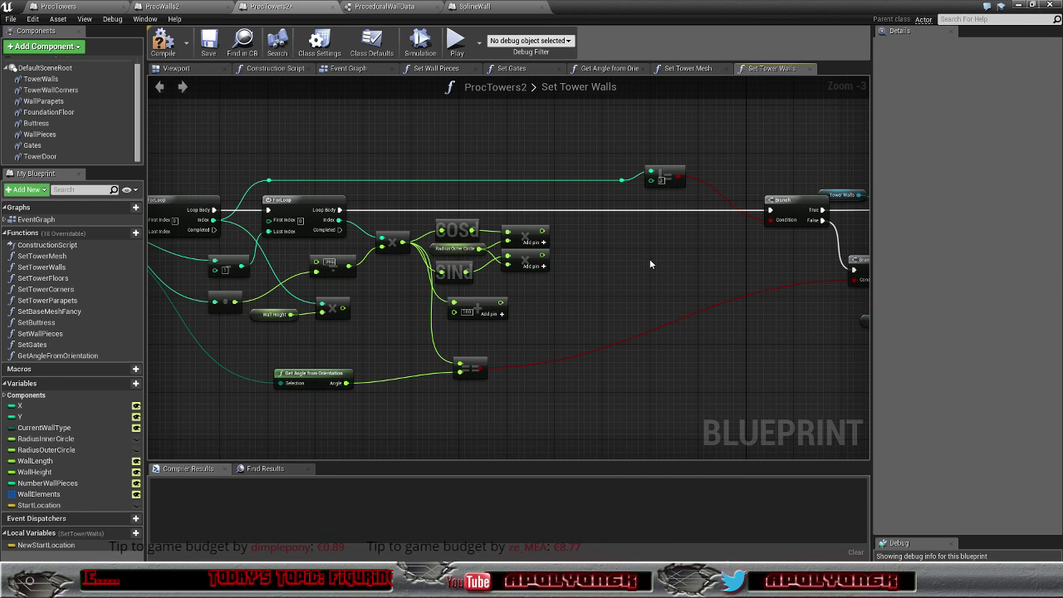
pyautogui.hotkey('ctrl', 'z')
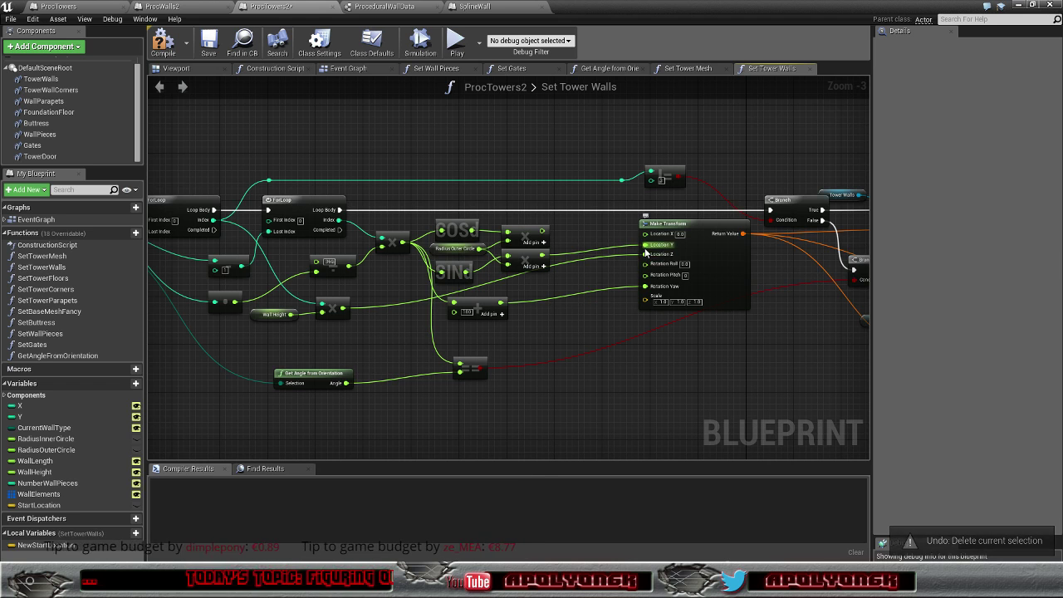
# Step: Break the Location Y and Z links and recombine the pins into one Location vector
pyautogui.rightClick(646, 248)
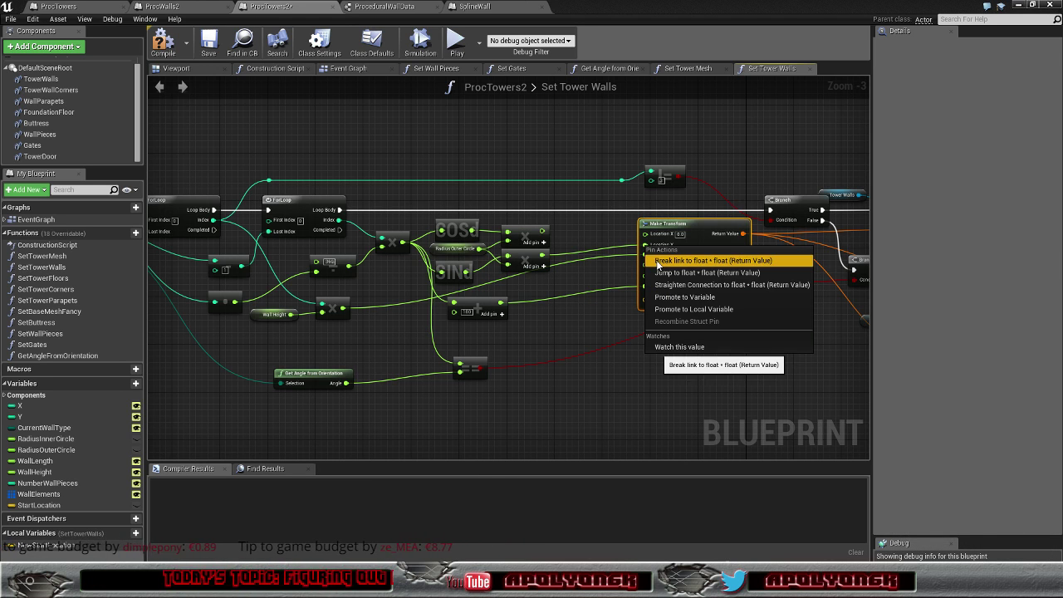
pyautogui.click(657, 261)
pyautogui.rightClick(645, 260)
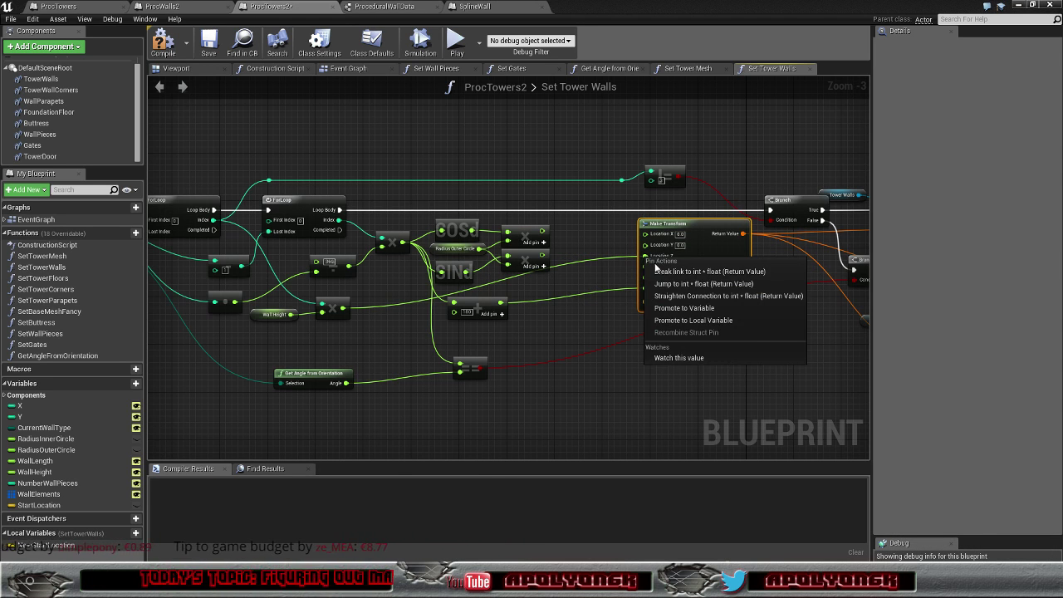
pyautogui.click(656, 271)
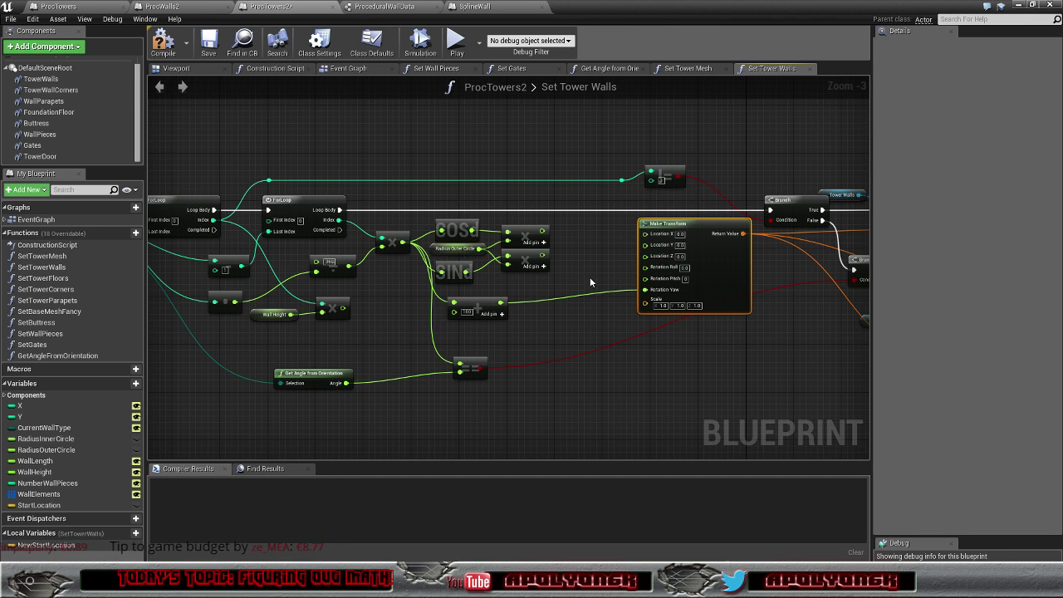
pyautogui.rightClick(653, 245)
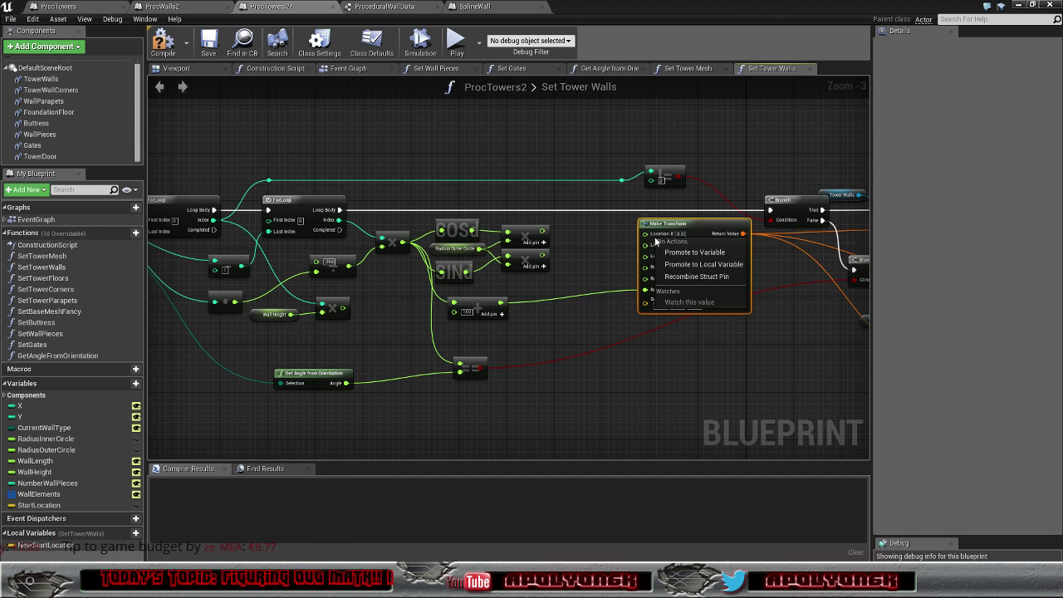
pyautogui.click(675, 281)
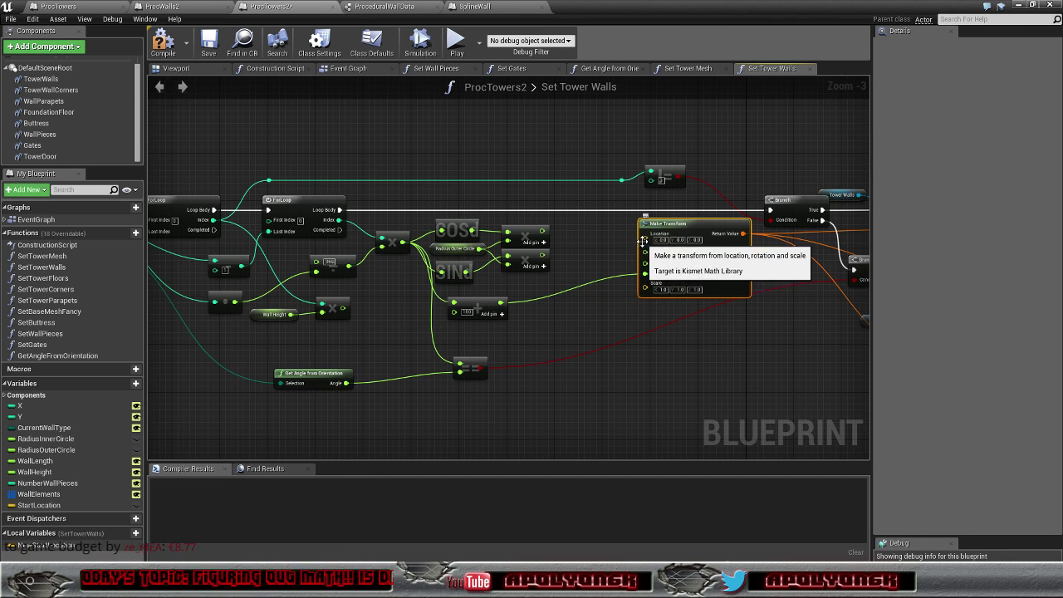
# Step: Create a Make Vector node feeding Make Transform's Location, placed to its left
pyautogui.moveTo(645, 239); pyautogui.dragTo(596, 249)
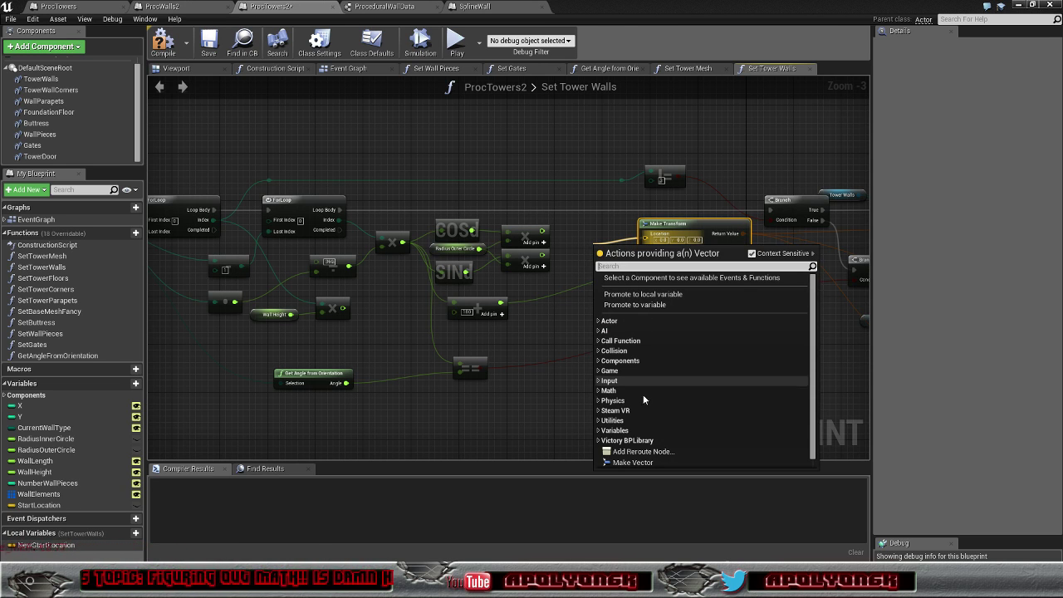
pyautogui.click(636, 462)
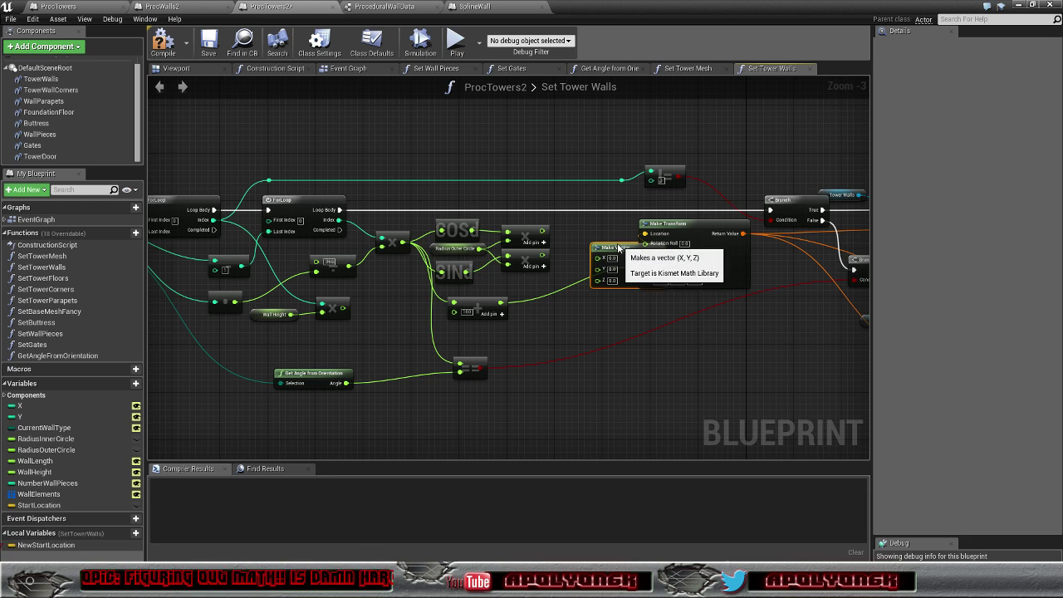
pyautogui.moveTo(618, 249); pyautogui.dragTo(581, 236)
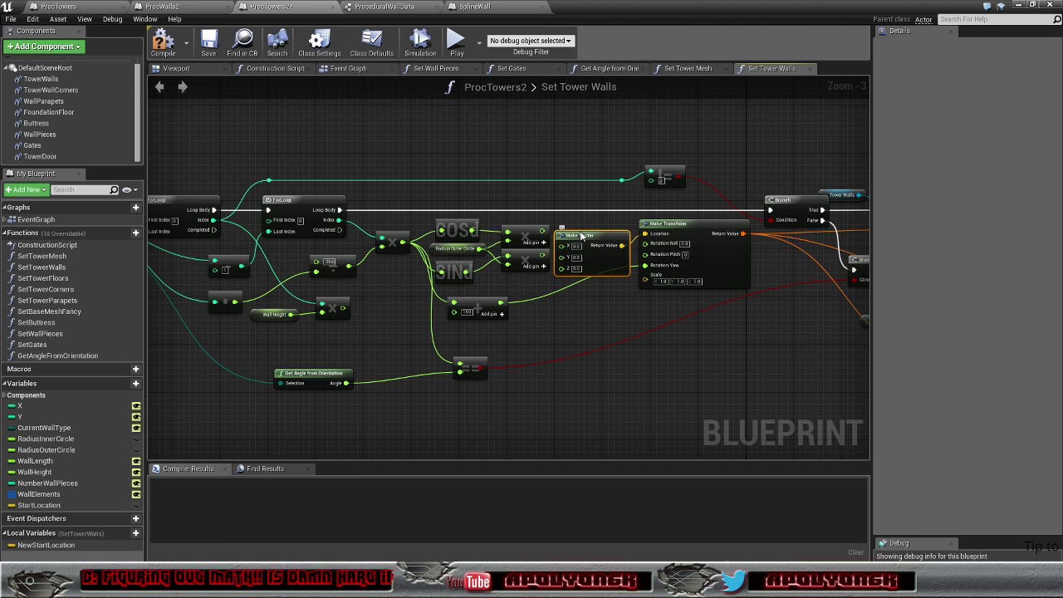
# Step: Wire the multiply result into Make Vector's X and the wall height product into Z
pyautogui.moveTo(542, 232); pyautogui.dragTo(562, 257)
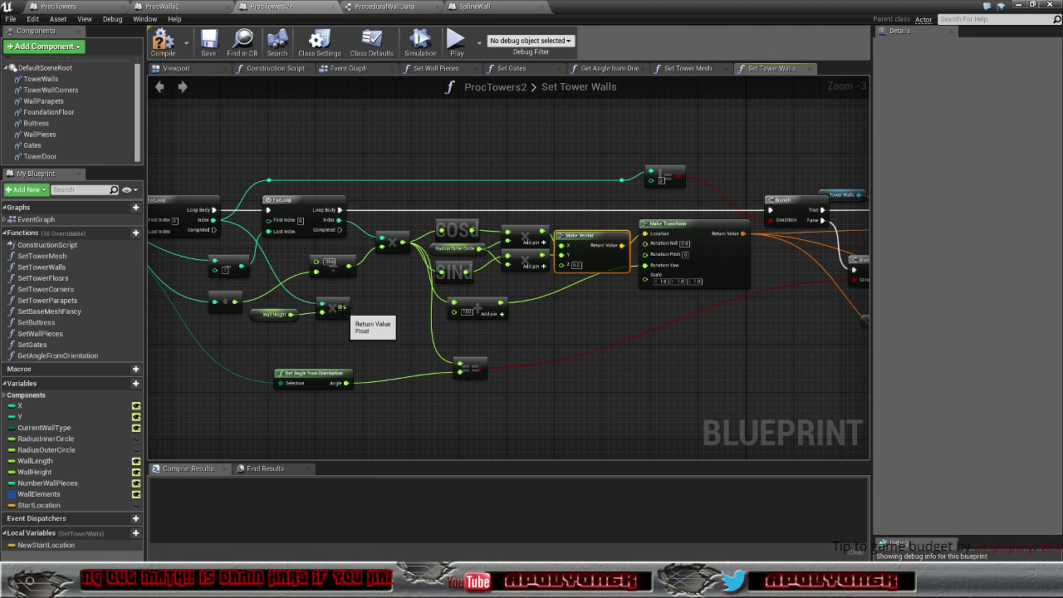
pyautogui.moveTo(343, 308); pyautogui.dragTo(564, 266)
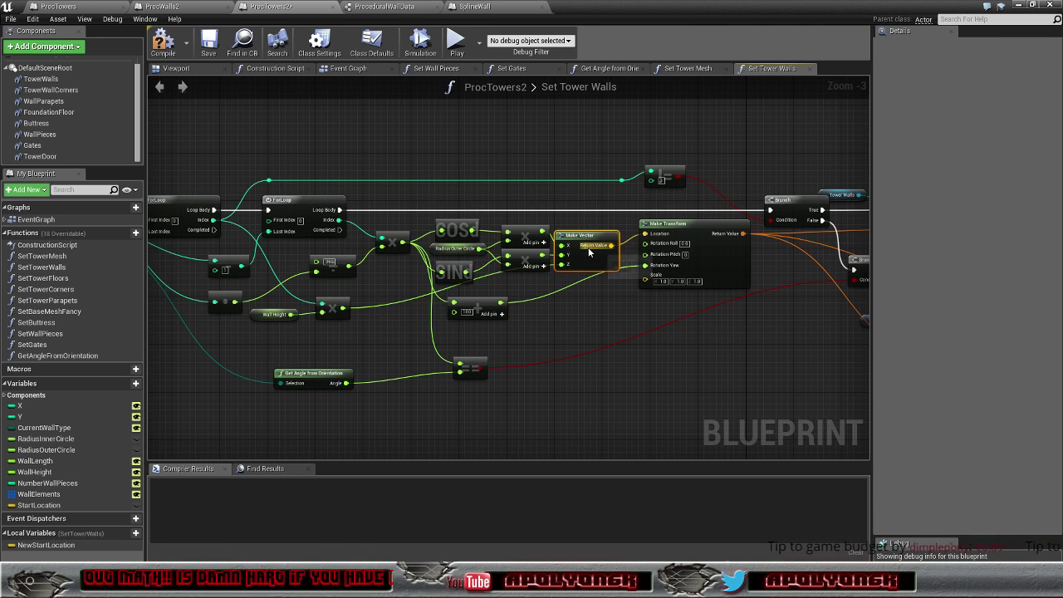
pyautogui.moveTo(632, 311)
pyautogui.mouseDown(button='right')
pyautogui.moveTo(462, 302)
pyautogui.moveTo(400, 267)
pyautogui.mouseUp(button='right')
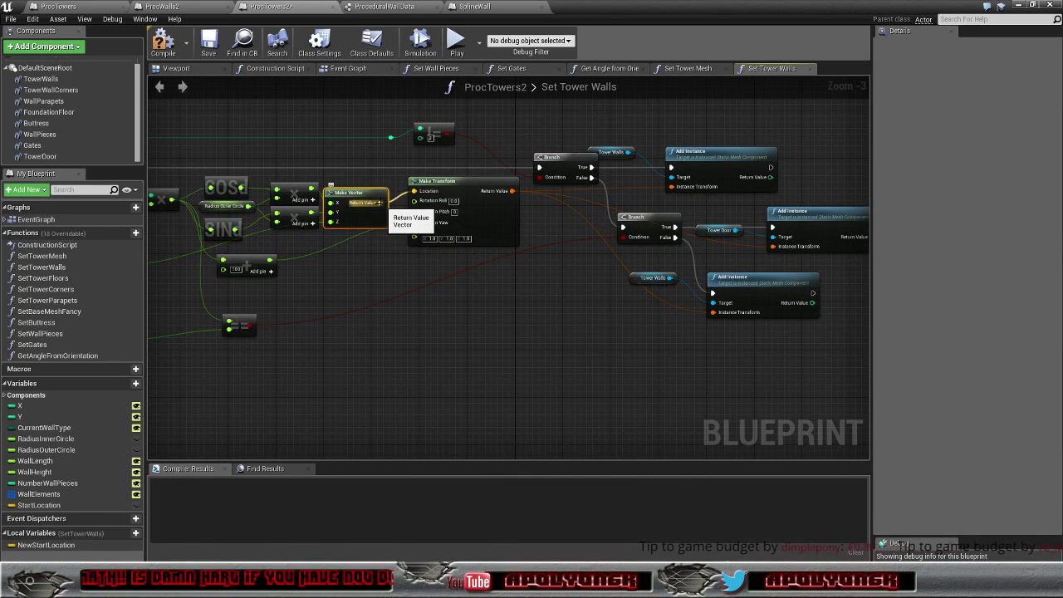
pyautogui.moveTo(379, 203)
pyautogui.mouseDown()
pyautogui.moveTo(426, 365)
pyautogui.moveTo(418, 329)
pyautogui.moveTo(517, 330)
pyautogui.mouseUp()
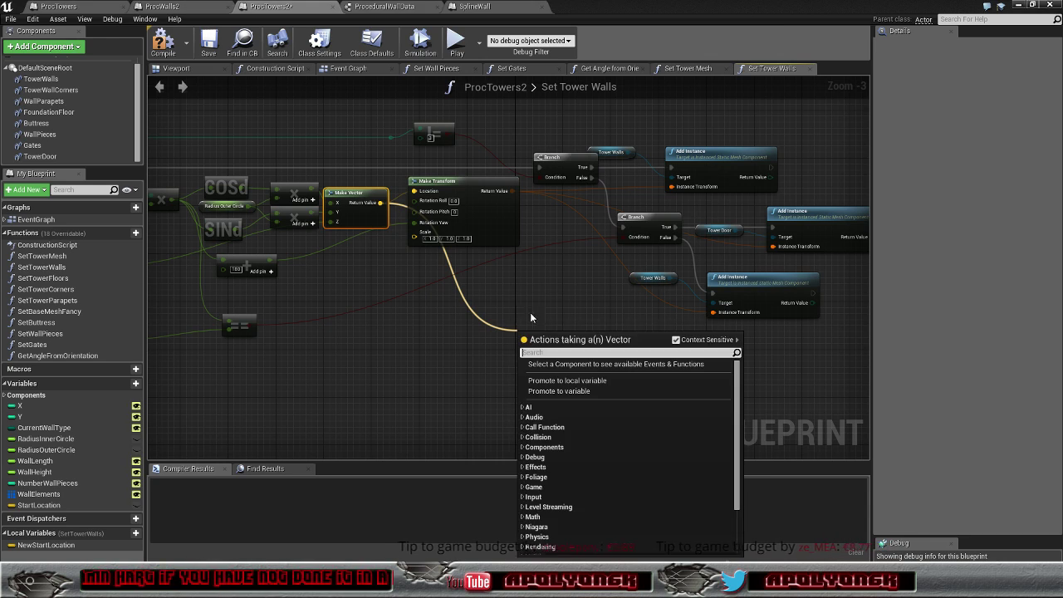
# Step: Add a Set NewStartLocation node after Tower Door's Add Instance, fed by Make Vector's Return Value
pyautogui.click(564, 287)
pyautogui.moveTo(566, 287)
pyautogui.mouseDown(button='right')
pyautogui.moveTo(373, 287)
pyautogui.moveTo(381, 281)
pyautogui.mouseUp(button='right')
pyautogui.scroll(-1, 422, 287)
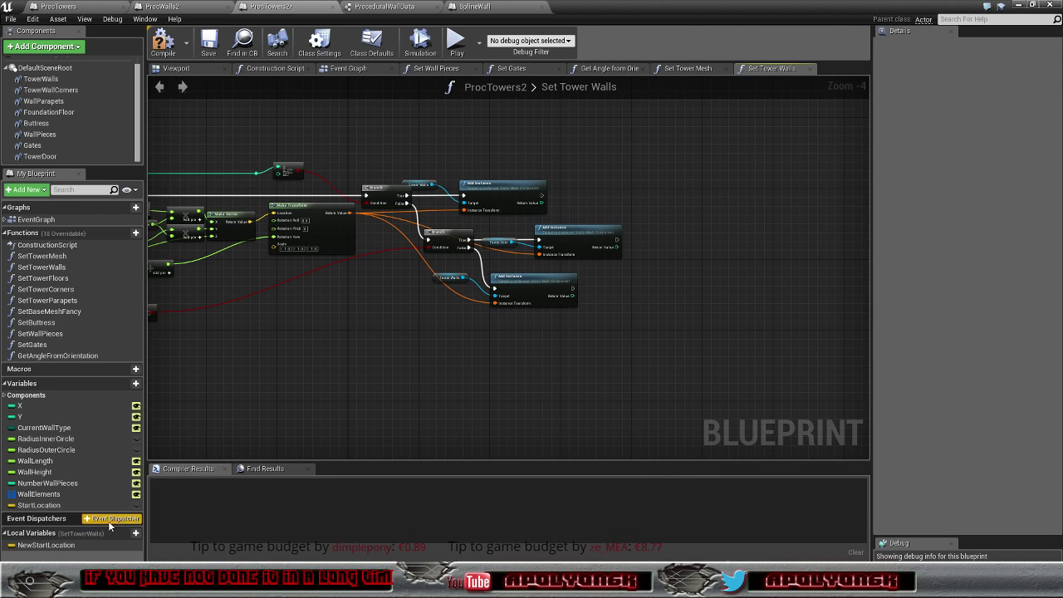
pyautogui.moveTo(58, 545); pyautogui.dragTo(678, 242)
pyautogui.click(693, 270)
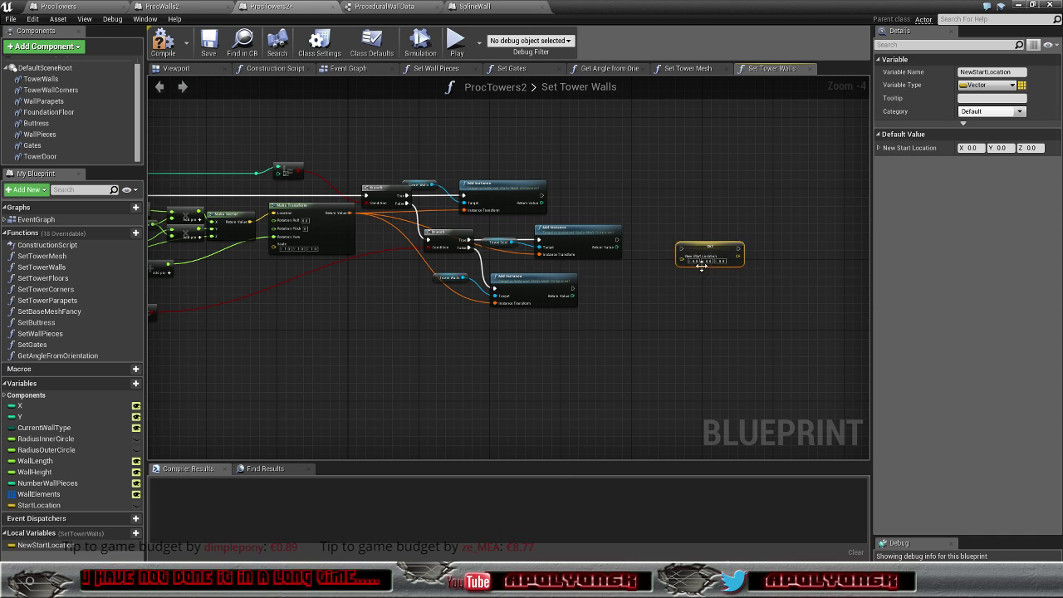
pyautogui.moveTo(617, 240)
pyautogui.mouseDown()
pyautogui.moveTo(695, 243)
pyautogui.moveTo(663, 243)
pyautogui.mouseUp()
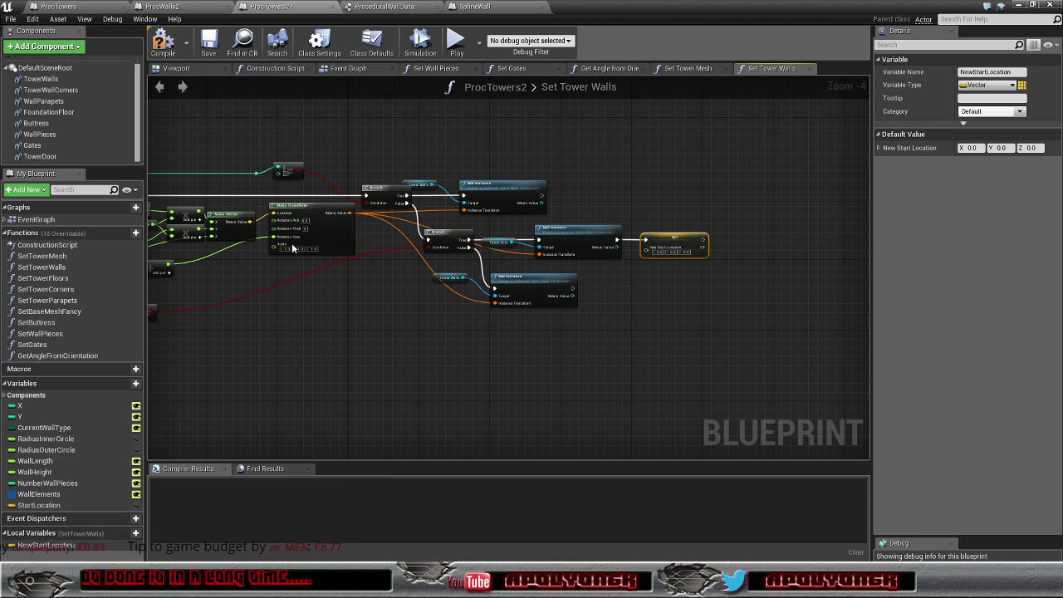
pyautogui.moveTo(252, 223); pyautogui.dragTo(648, 251)
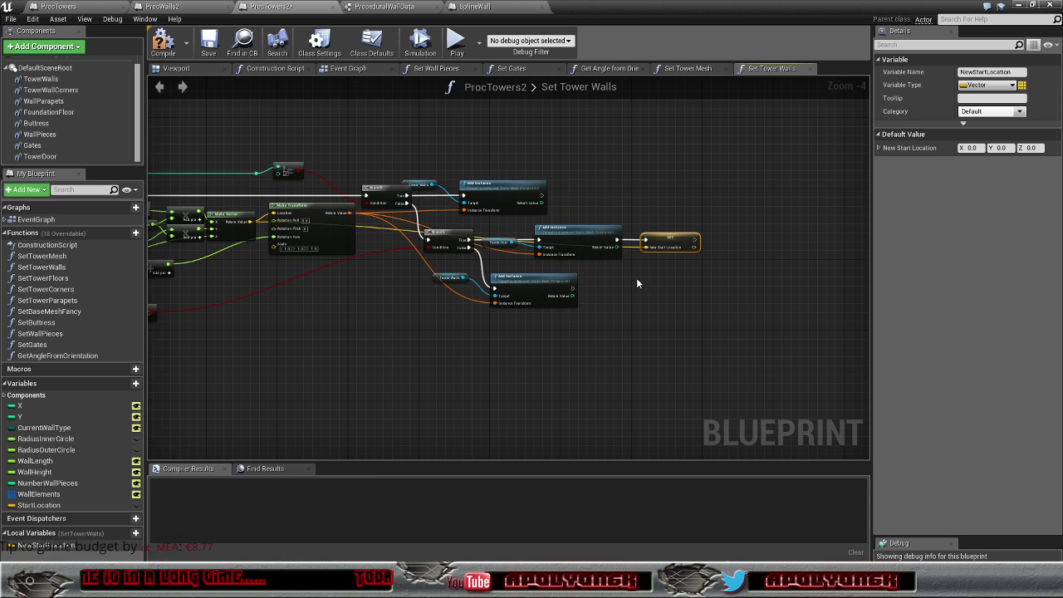
pyautogui.moveTo(636, 278); pyautogui.dragTo(911, 255, button='right')
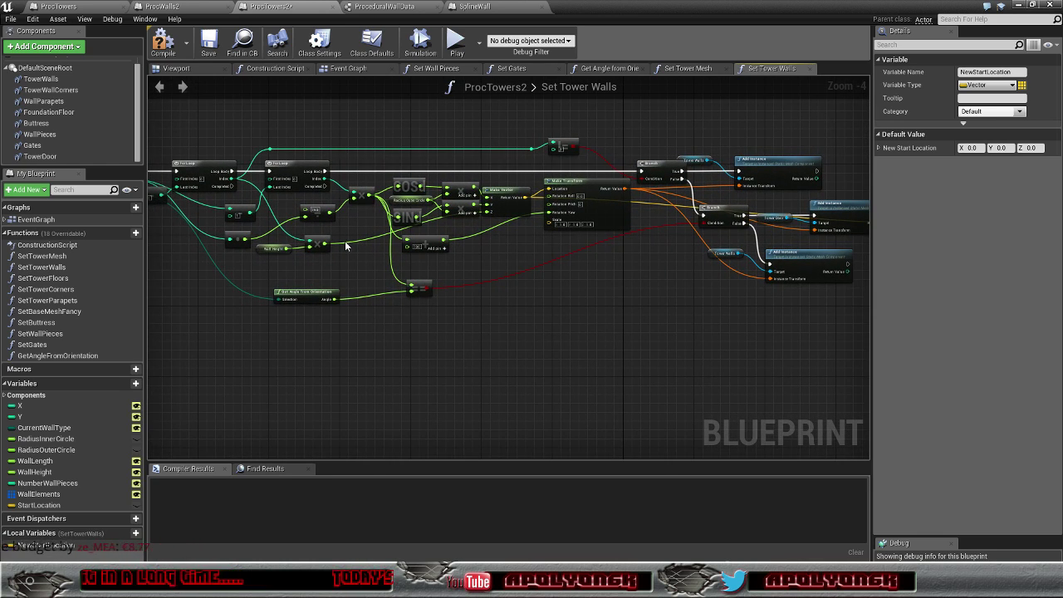
# Step: Add a Return Node wired to the outer For Loop's Completed pin in Set Tower Walls
pyautogui.moveTo(346, 246); pyautogui.dragTo(362, 270, button='right')
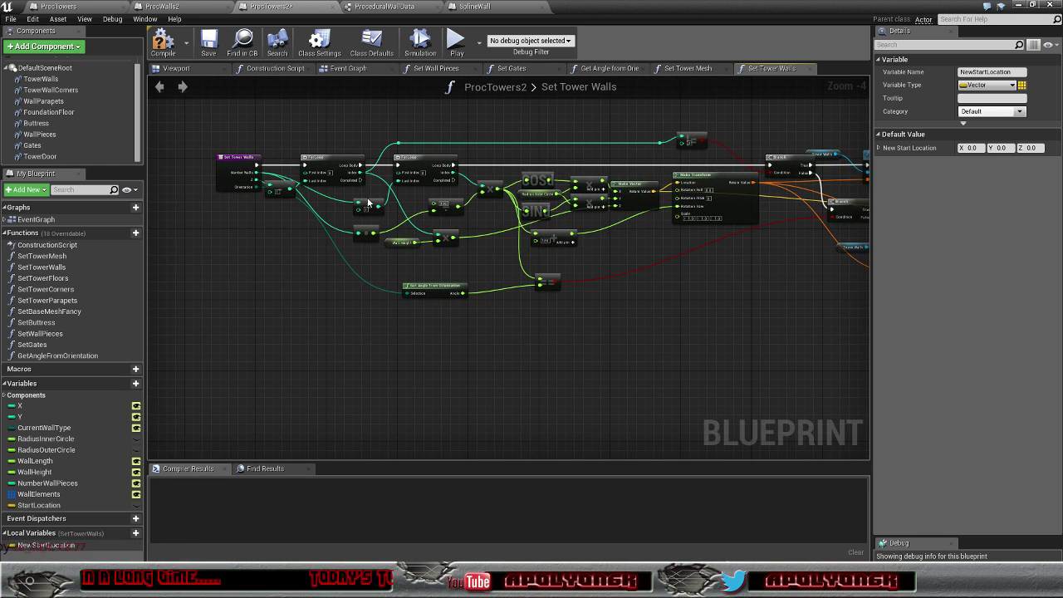
pyautogui.moveTo(361, 181); pyautogui.dragTo(428, 318)
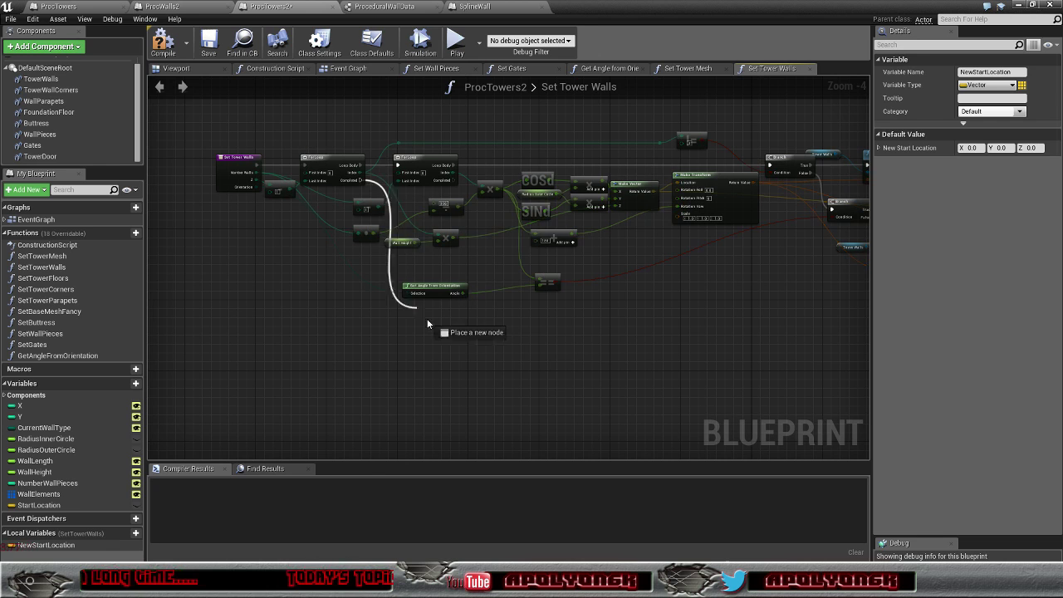
pyautogui.moveTo(487, 344); pyautogui.dragTo(487, 343)
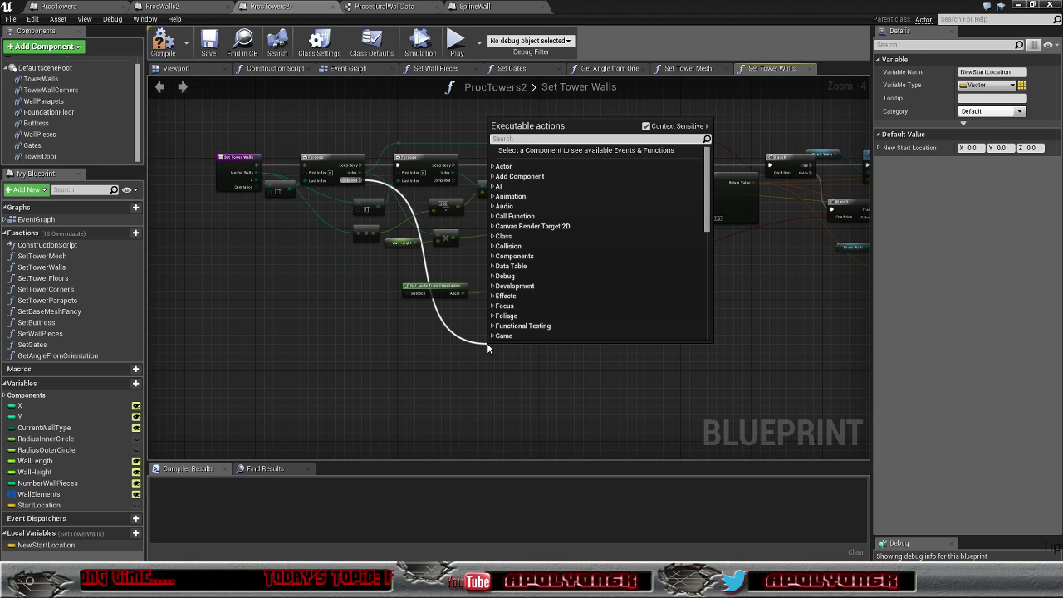
pyautogui.scroll(-5, 564, 305)
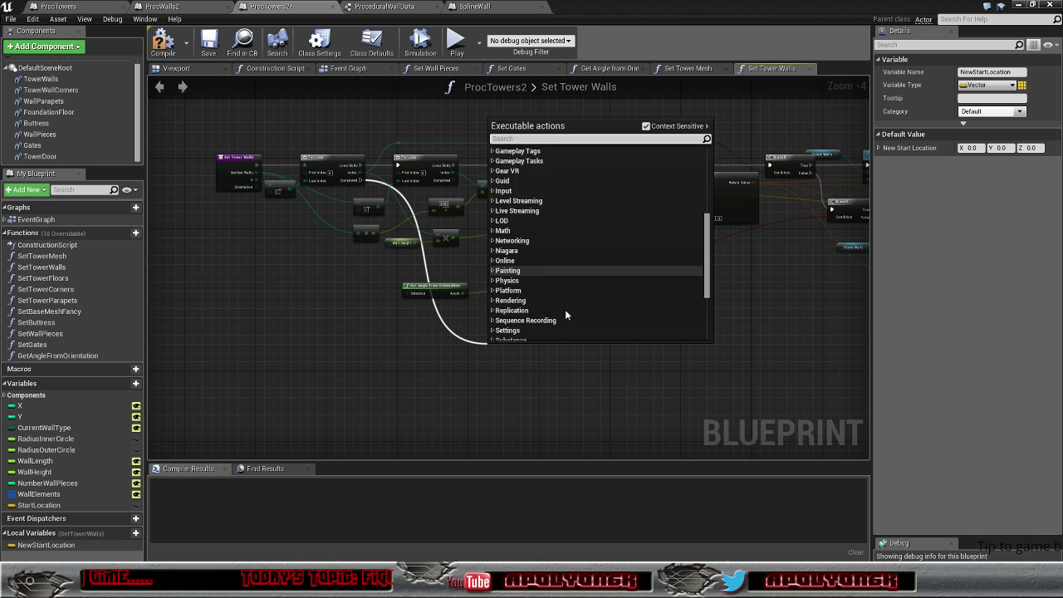
pyautogui.scroll(-5, 565, 309)
pyautogui.scroll(-3, 565, 311)
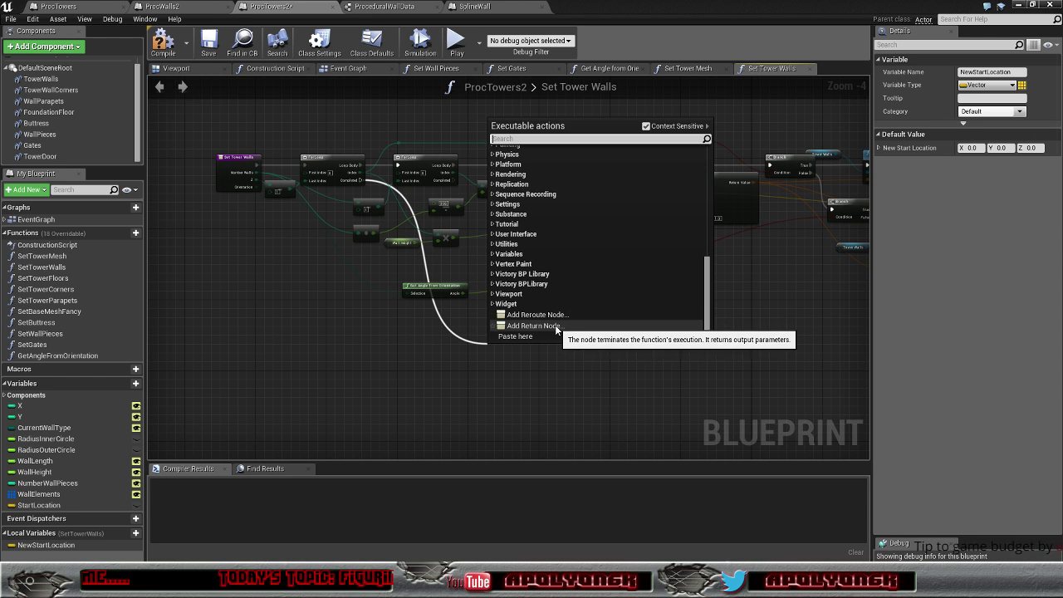
pyautogui.click(552, 326)
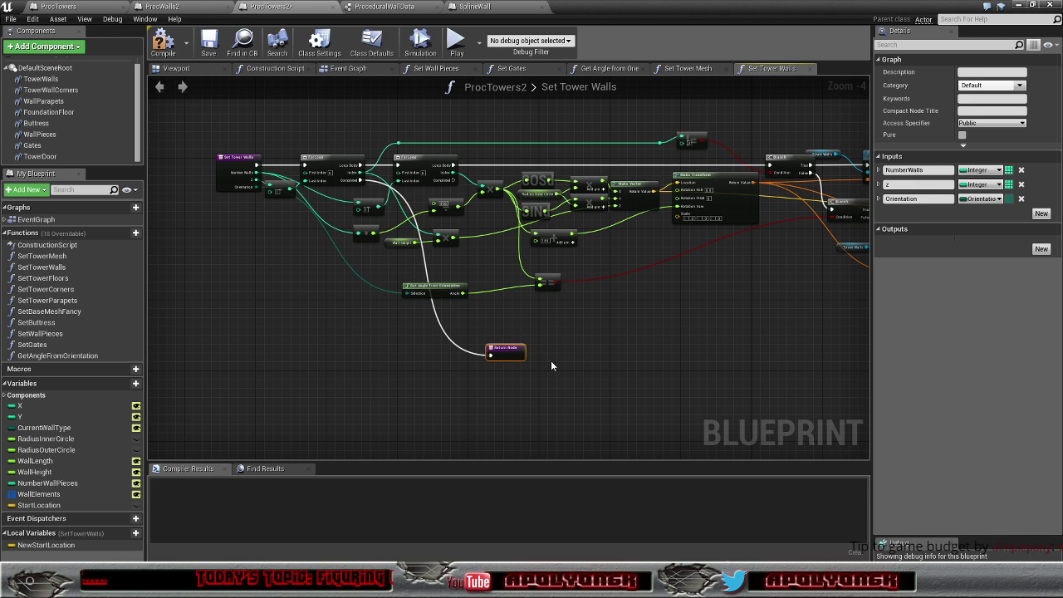
pyautogui.moveTo(569, 346); pyautogui.dragTo(505, 329, button='right')
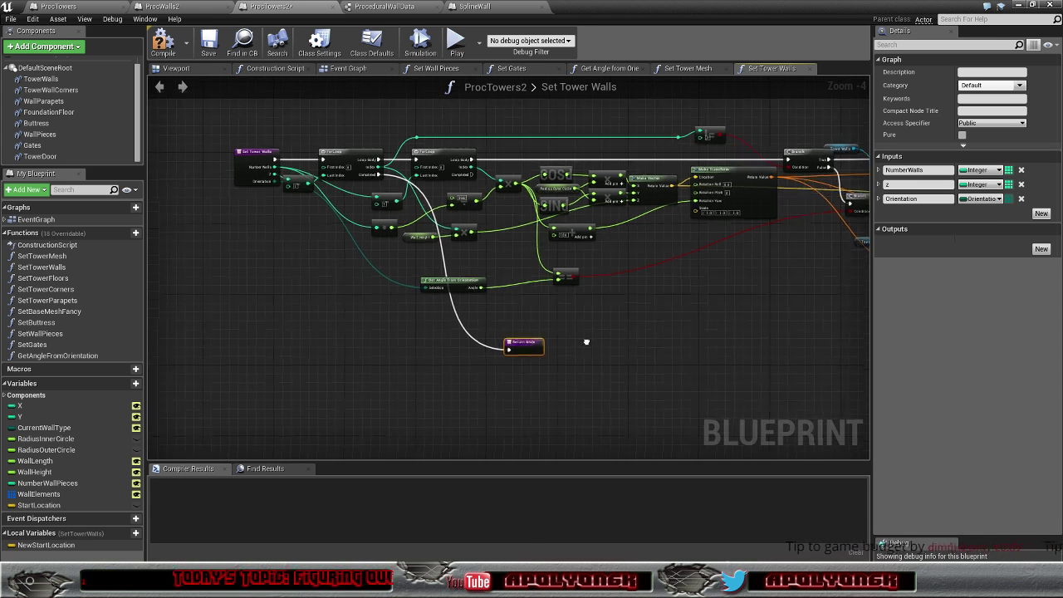
# Step: Add a function output and name it NewStartLoc
pyautogui.click(1042, 250)
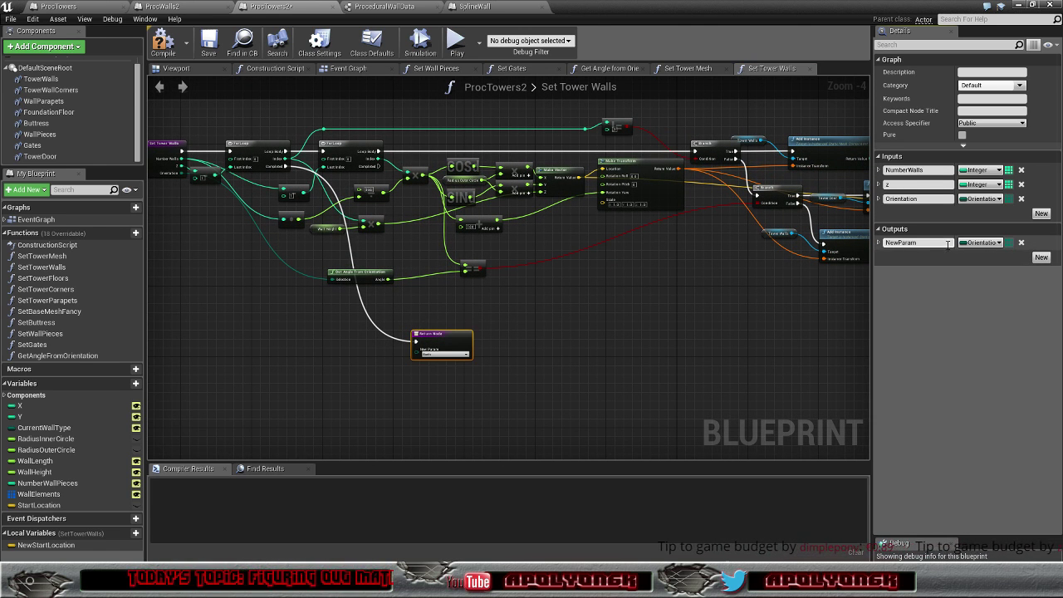
pyautogui.write('New')
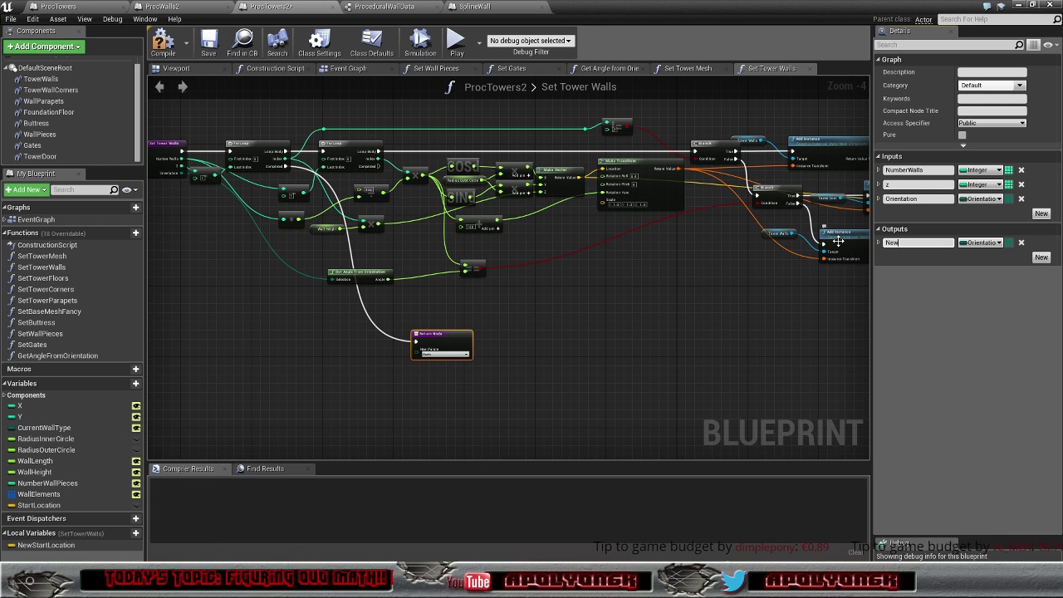
pyautogui.write('St')
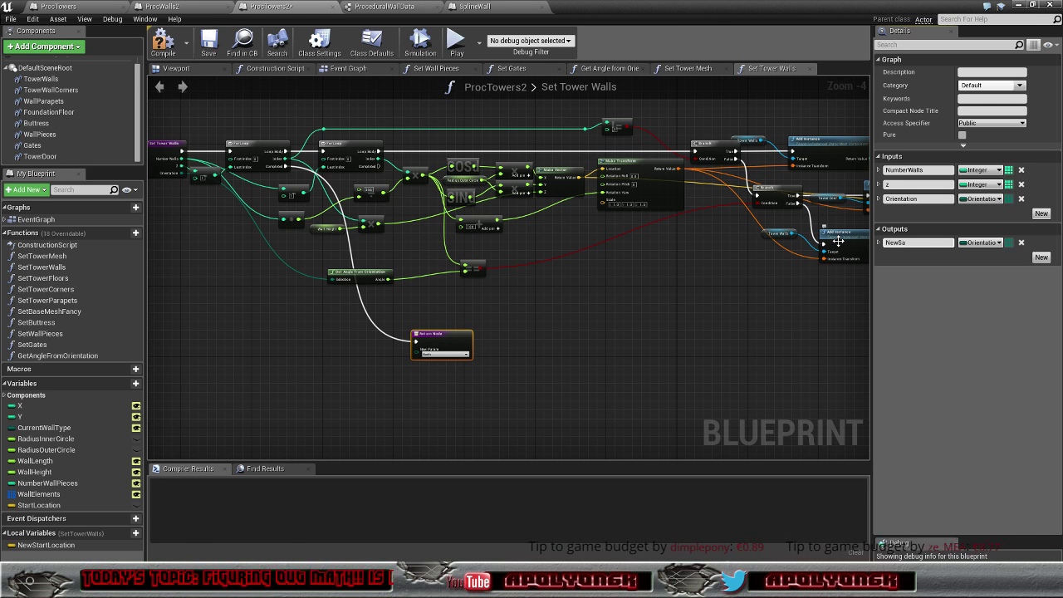
pyautogui.write('art')
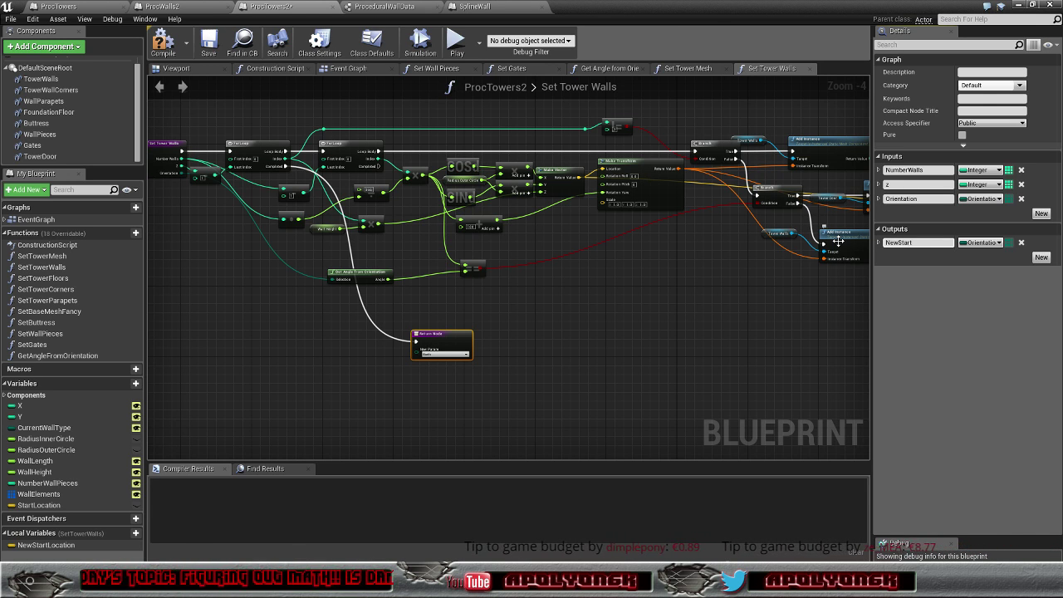
pyautogui.write('Location')
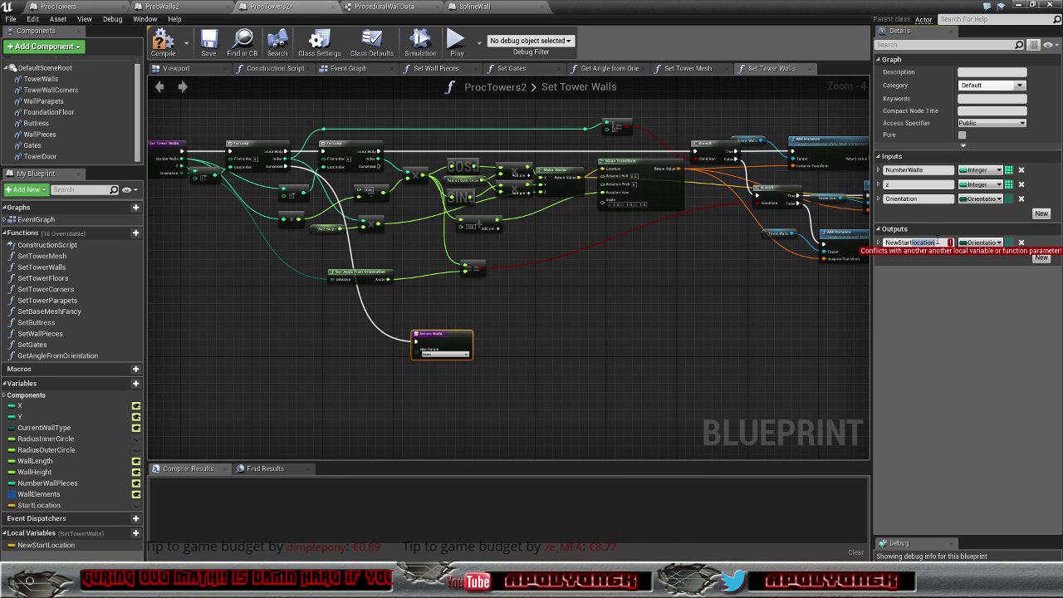
pyautogui.moveTo(913, 241); pyautogui.dragTo(937, 242)
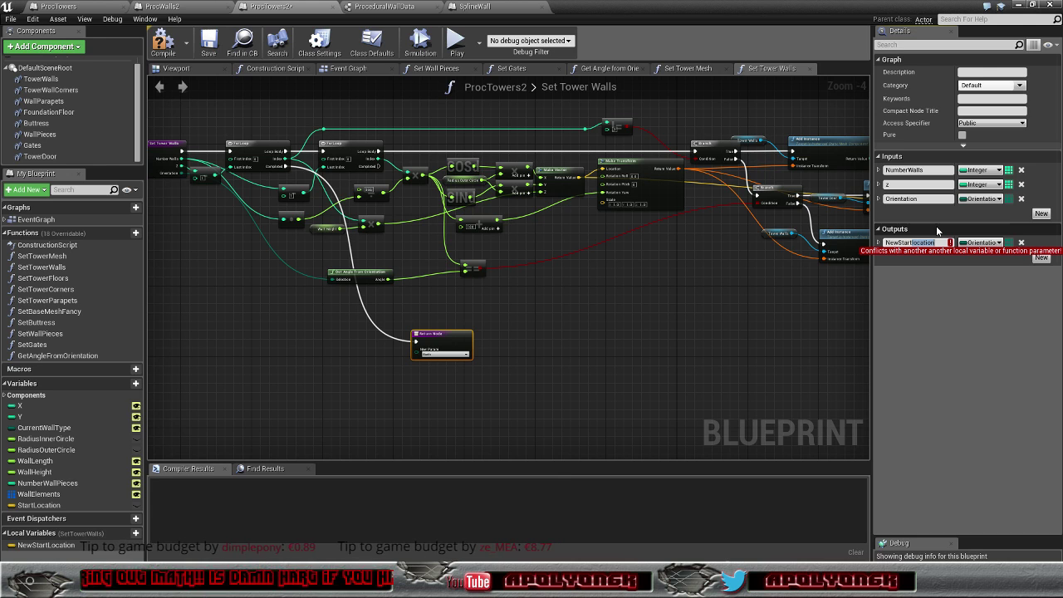
pyautogui.write('Loc')
pyautogui.press('Return')
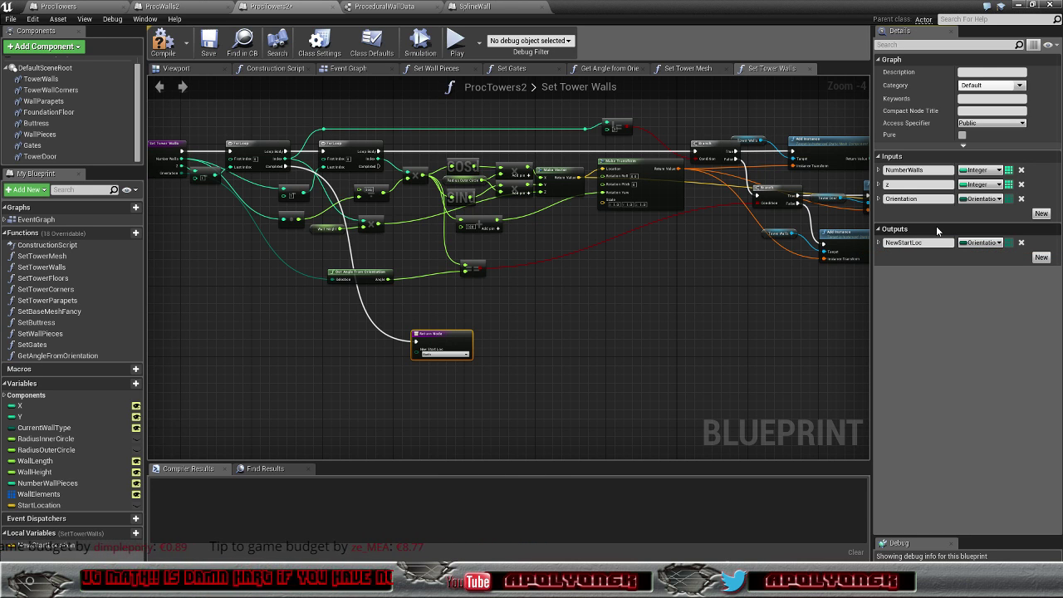
# Step: Rename the NewStartLocation local variable and make the output a Vector named NewStartLocation
pyautogui.click(58, 547)
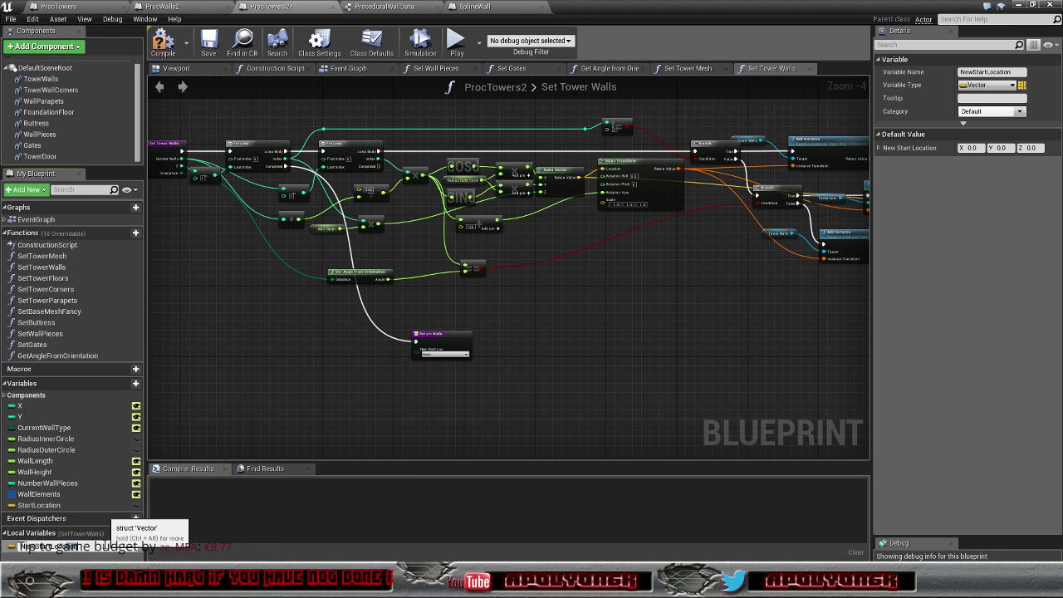
pyautogui.doubleClick(50, 546)
pyautogui.press('BackSpace')
pyautogui.press('BackSpace')
pyautogui.press('BackSpace')
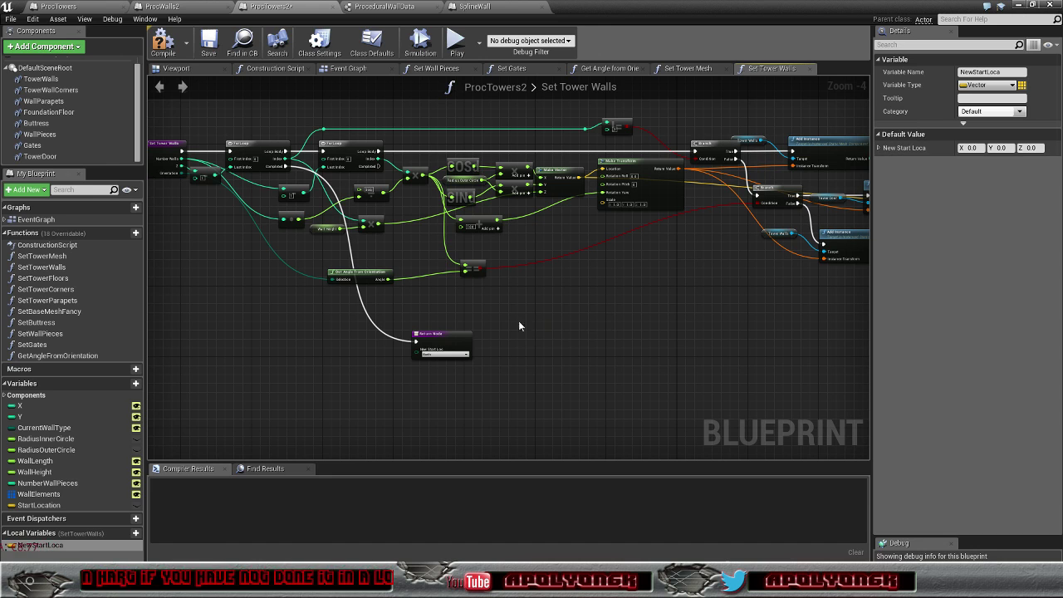
pyautogui.click(441, 339)
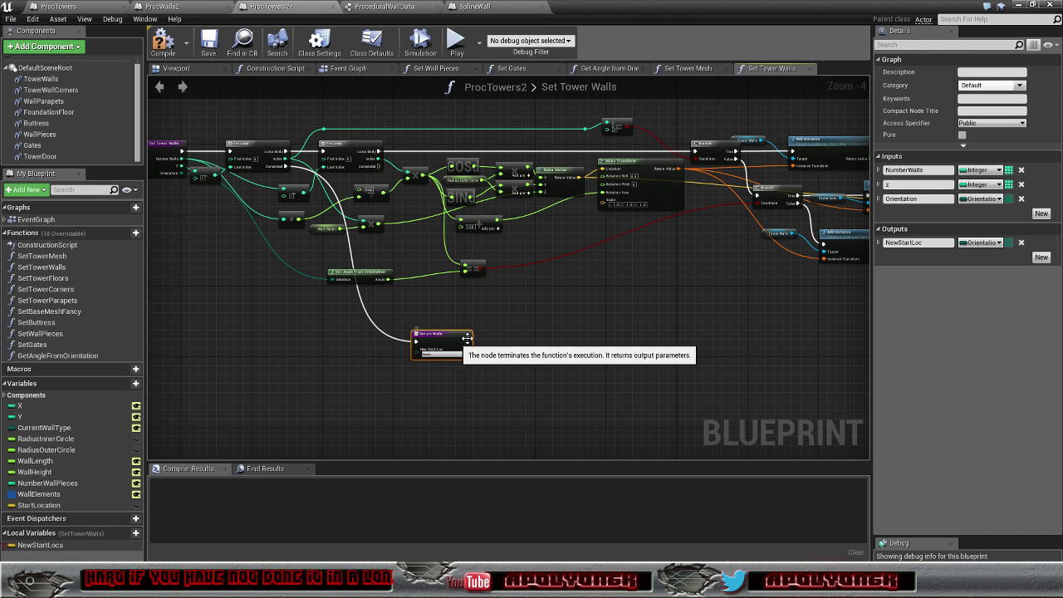
pyautogui.click(978, 243)
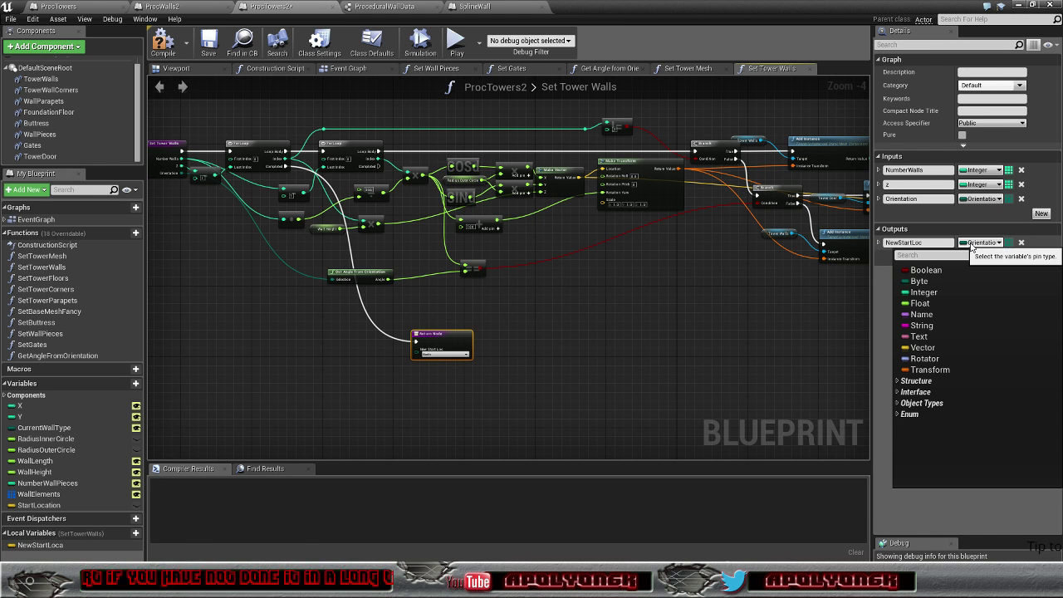
pyautogui.click(922, 347)
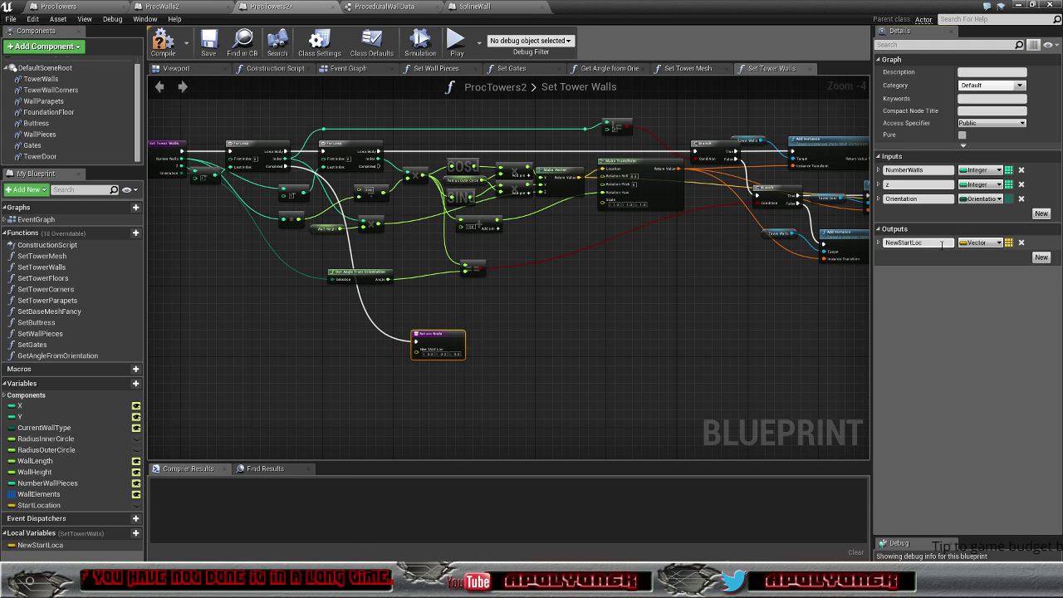
pyautogui.write('ation')
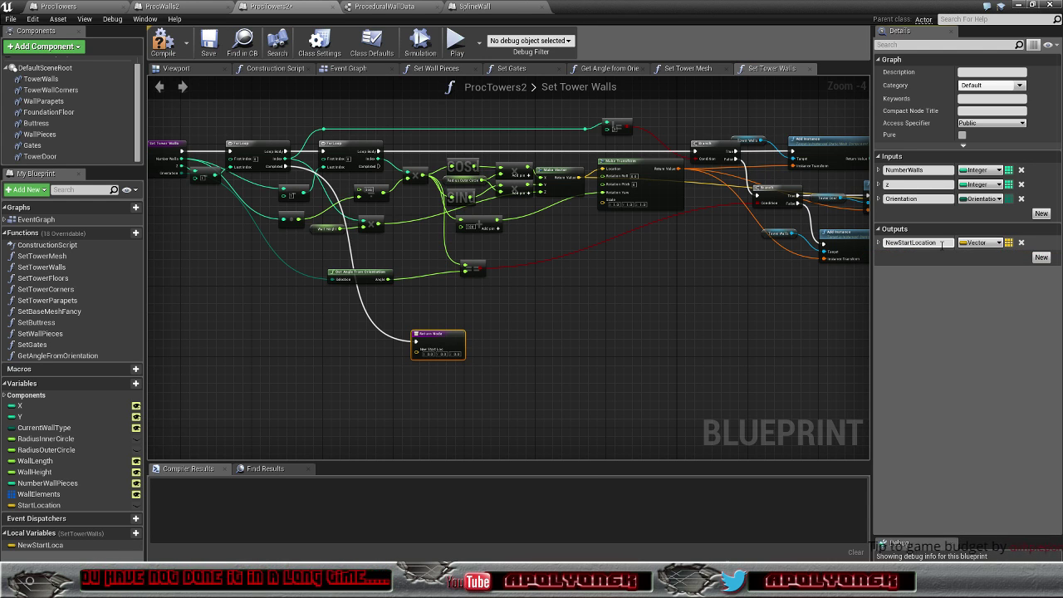
pyautogui.press('Return')
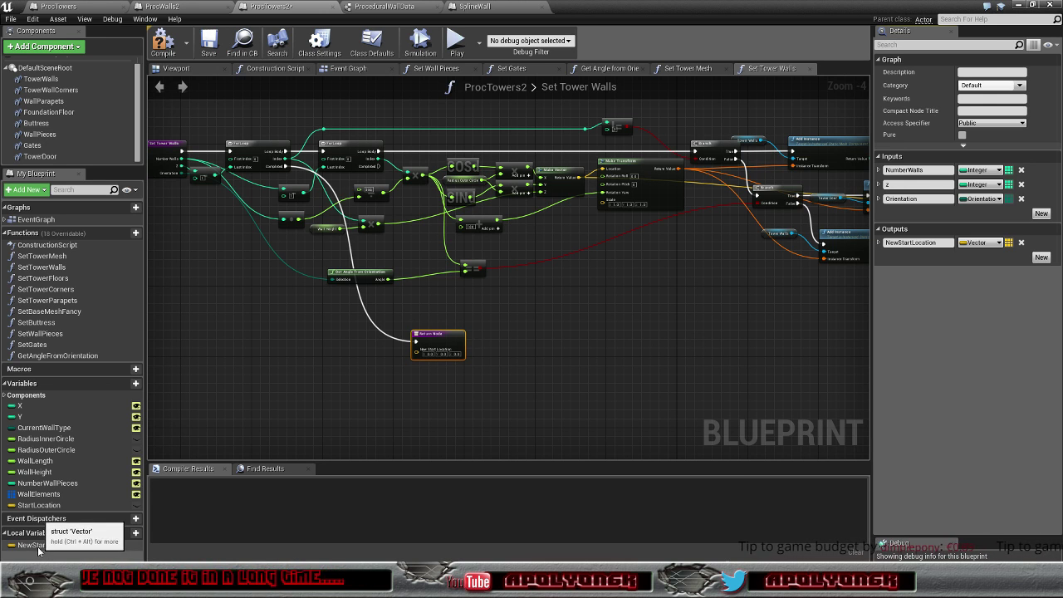
# Step: Connect a NewStartLoca variable getter to the Return Node and compile the blueprint
pyautogui.moveTo(40, 545)
pyautogui.mouseDown()
pyautogui.moveTo(418, 351)
pyautogui.moveTo(359, 352)
pyautogui.mouseUp()
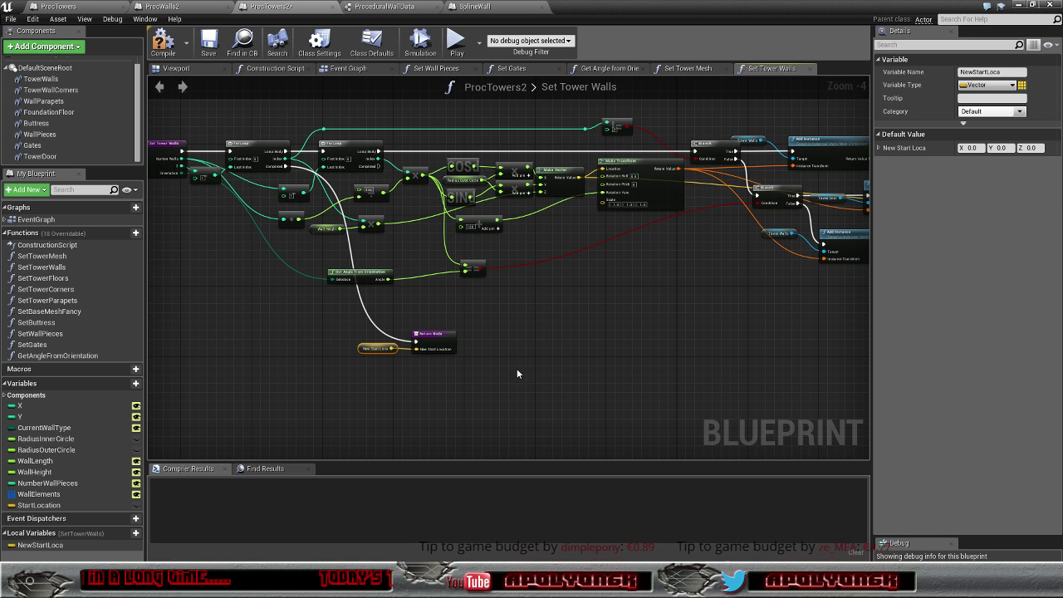
pyautogui.moveTo(566, 319)
pyautogui.mouseDown(button='right')
pyautogui.moveTo(475, 312)
pyautogui.moveTo(371, 321)
pyautogui.moveTo(444, 321)
pyautogui.moveTo(516, 339)
pyautogui.mouseUp(button='right')
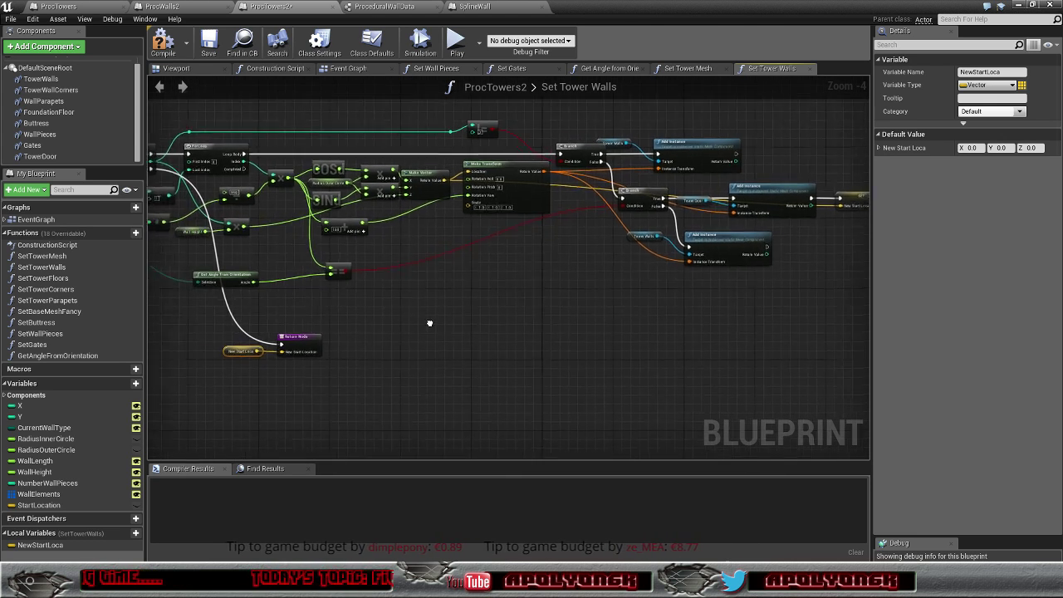
pyautogui.click(167, 52)
pyautogui.moveTo(319, 118)
pyautogui.mouseDown(button='right')
pyautogui.moveTo(429, 126)
pyautogui.moveTo(358, 120)
pyautogui.mouseUp(button='right')
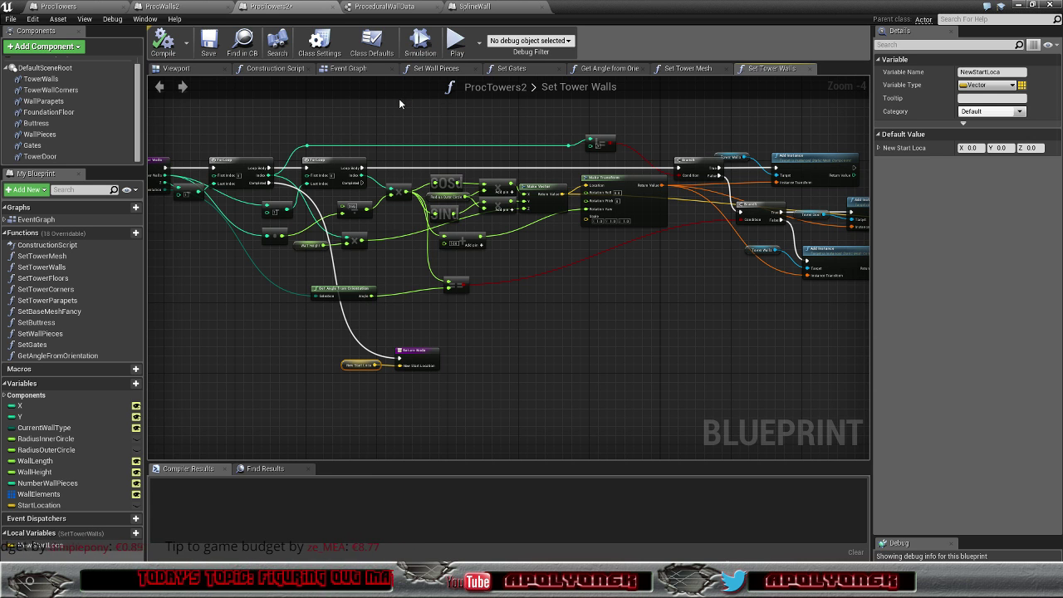
# Step: In Set Tower Mesh, delete the Break/Make Vector, add and Radius Outer Circle nodes
pyautogui.click(689, 68)
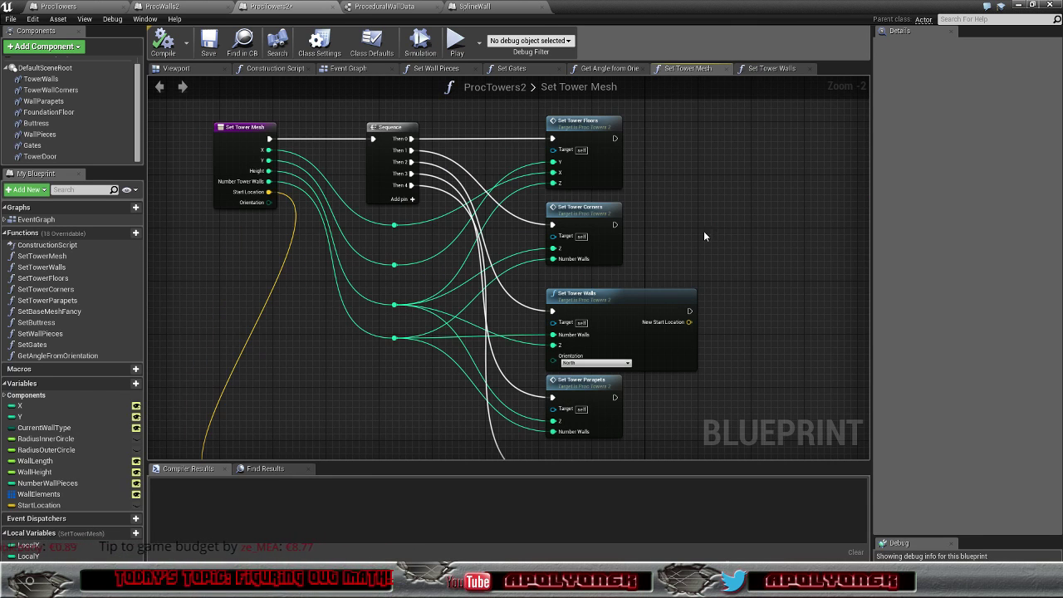
pyautogui.scroll(-2, 709, 224)
pyautogui.moveTo(709, 223); pyautogui.dragTo(640, 154, button='right')
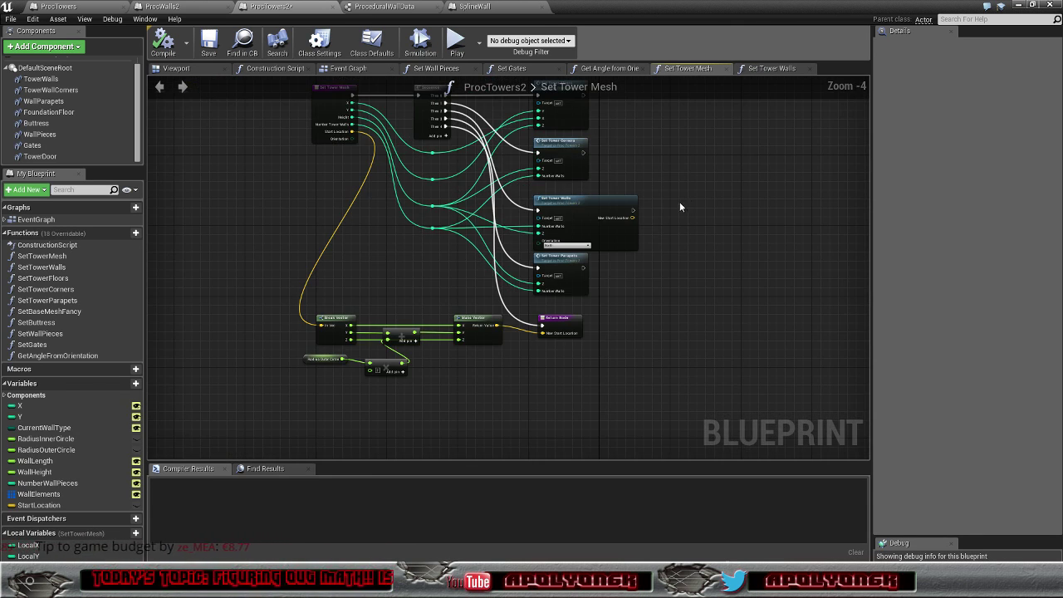
pyautogui.moveTo(679, 207); pyautogui.dragTo(686, 217, button='right')
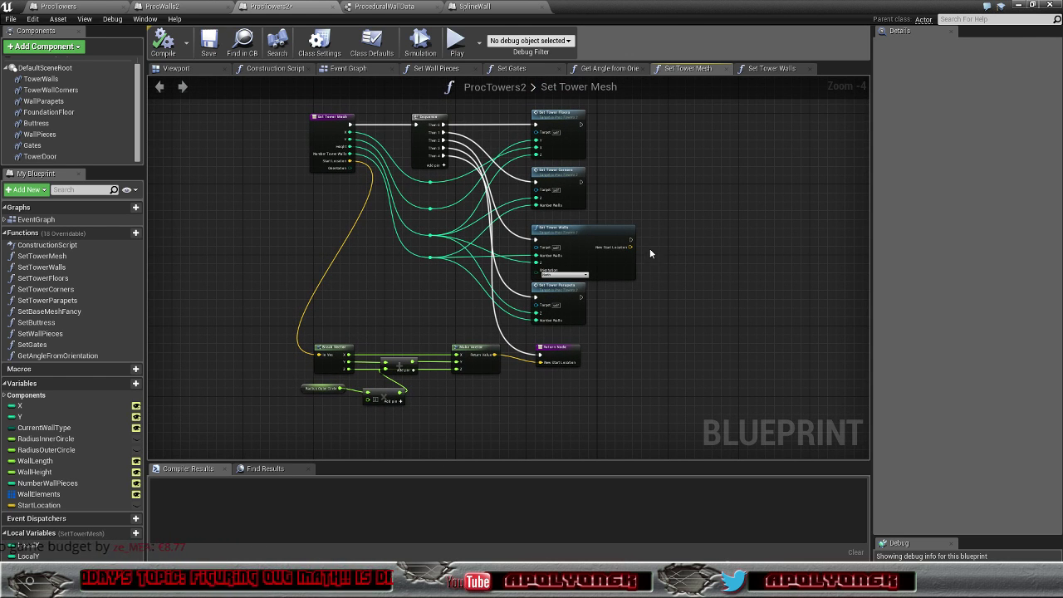
pyautogui.moveTo(575, 236)
pyautogui.mouseDown()
pyautogui.moveTo(618, 268)
pyautogui.moveTo(541, 362)
pyautogui.mouseUp()
pyautogui.moveTo(482, 417); pyautogui.dragTo(306, 329)
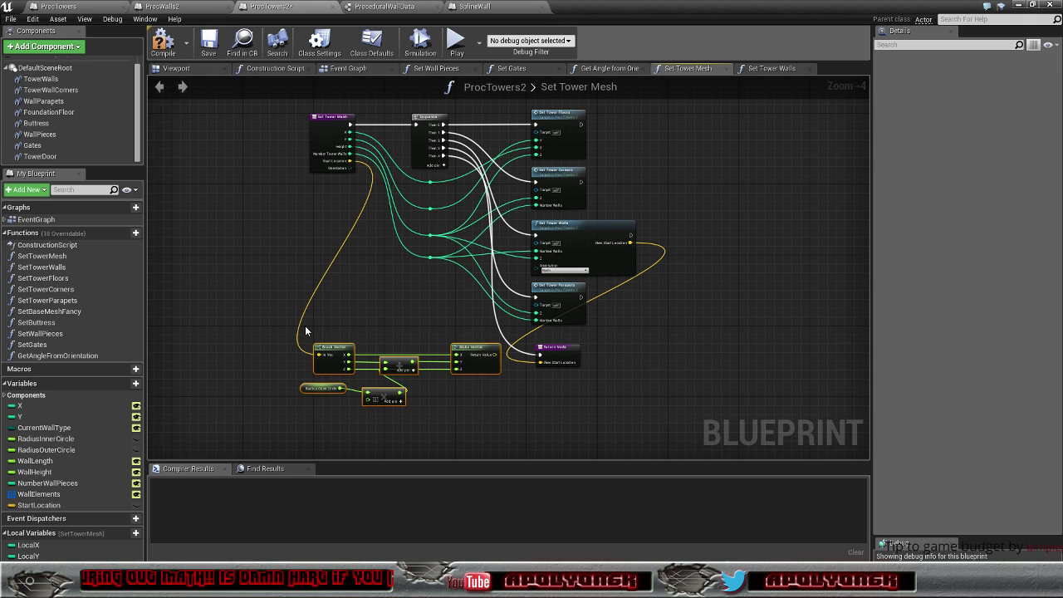
pyautogui.press('Delete')
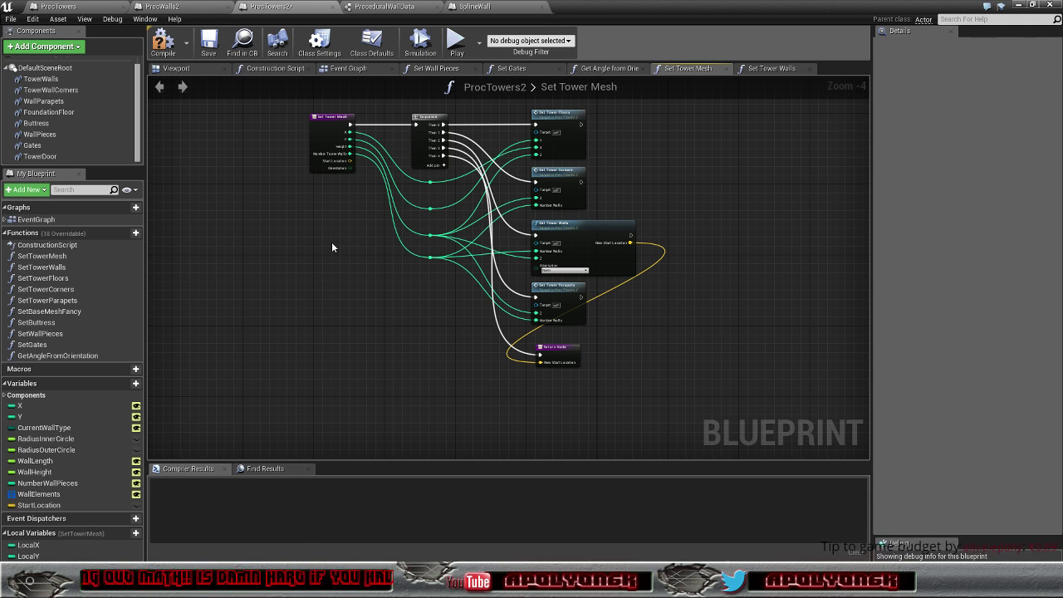
# Step: Compile, wire Orientation into Set Tower Walls' Orientation input, and recompile
pyautogui.moveTo(336, 246); pyautogui.dragTo(317, 278, button='right')
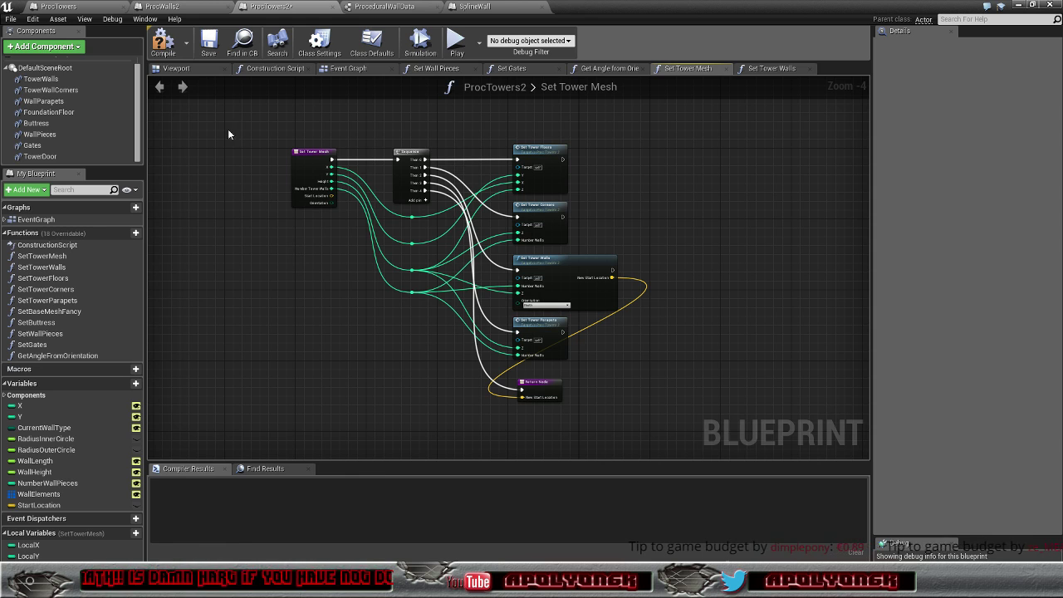
pyautogui.click(170, 48)
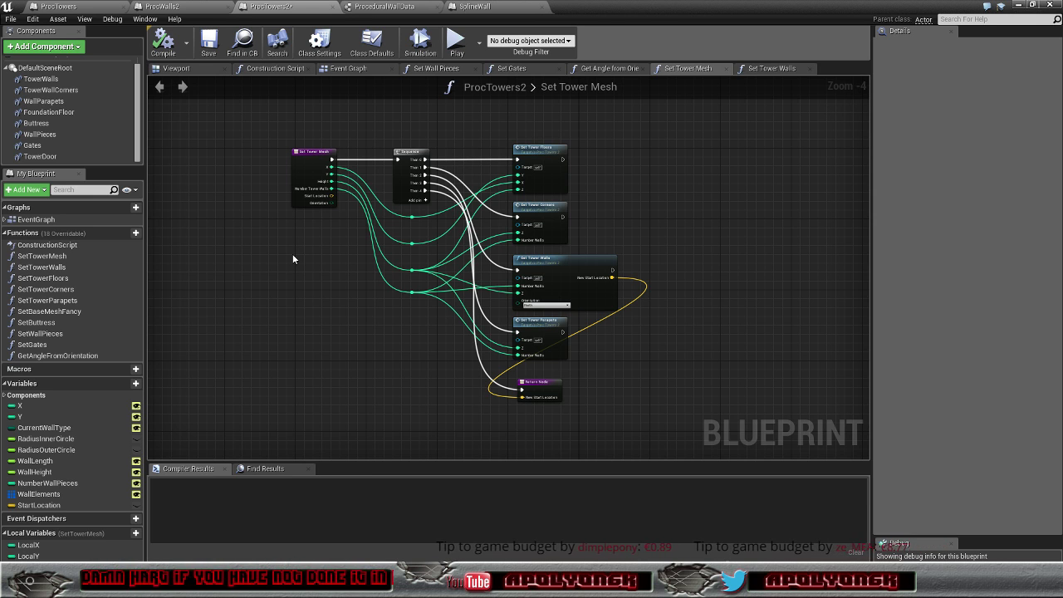
pyautogui.moveTo(331, 203); pyautogui.dragTo(522, 309)
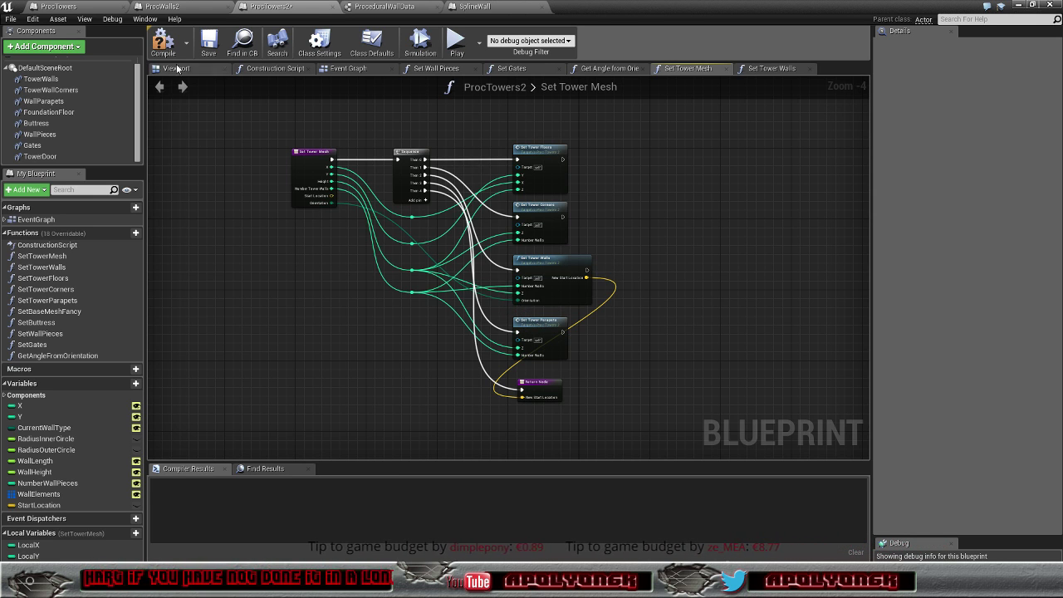
pyautogui.click(163, 42)
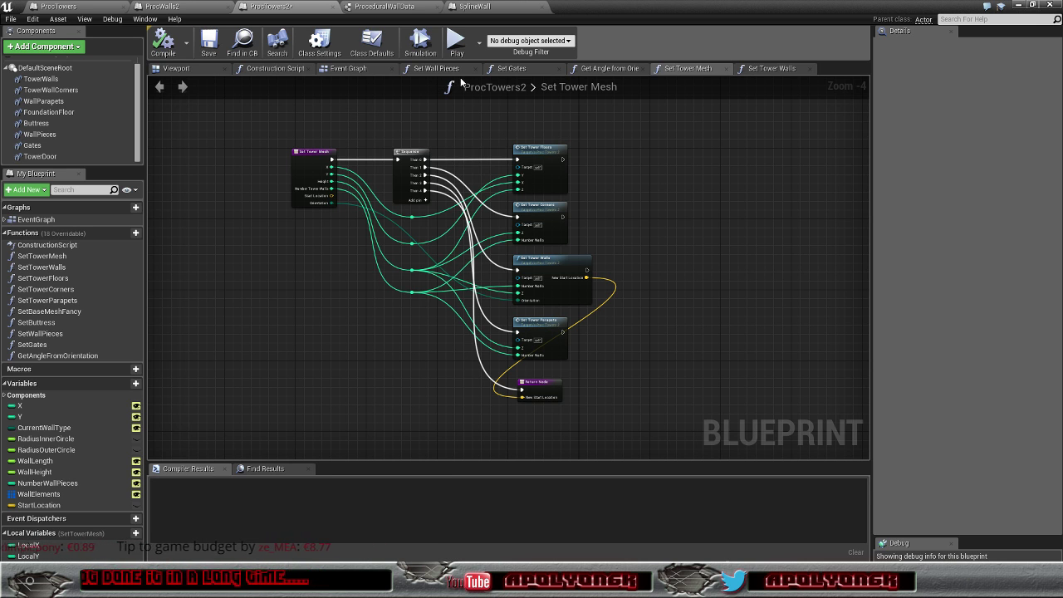
# Step: Open the Construction Script, zoom out to the whole graph, and compile ProcTowers2
pyautogui.click(278, 70)
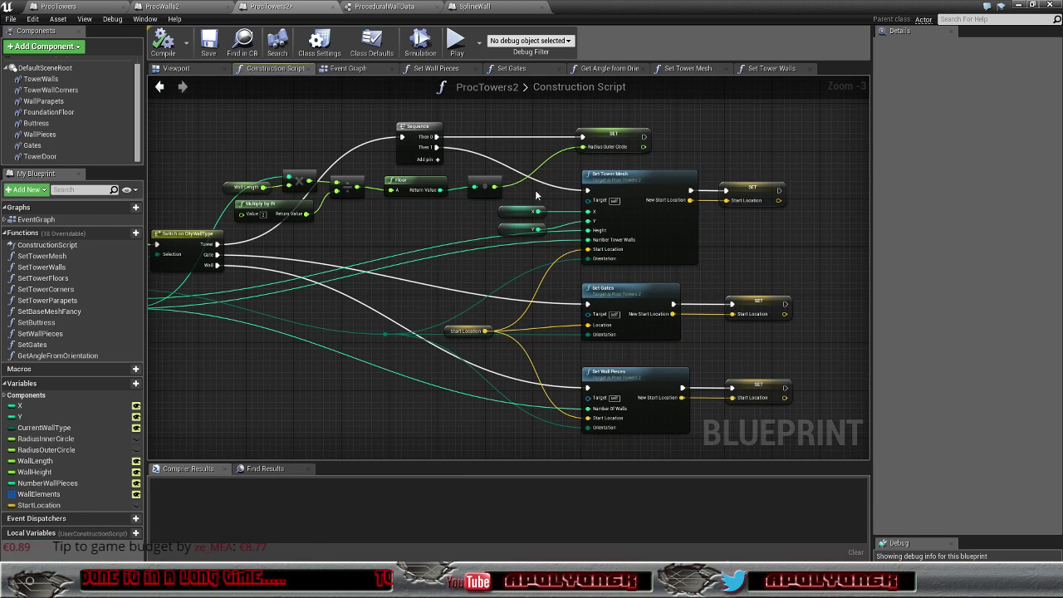
pyautogui.scroll(-1, 756, 254)
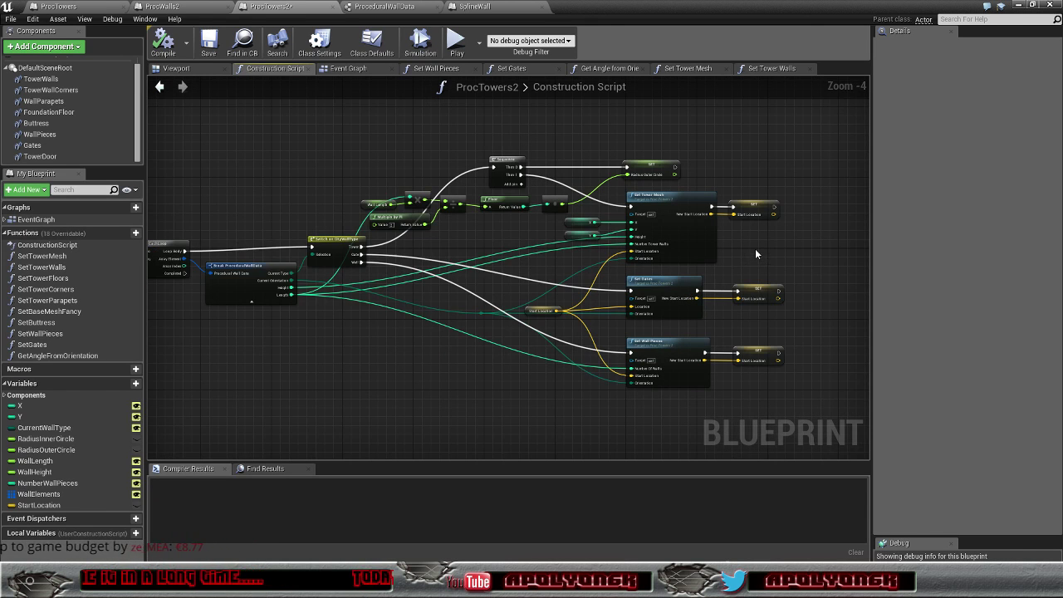
pyautogui.moveTo(755, 248)
pyautogui.mouseDown(button='right')
pyautogui.moveTo(767, 212)
pyautogui.moveTo(780, 221)
pyautogui.mouseUp(button='right')
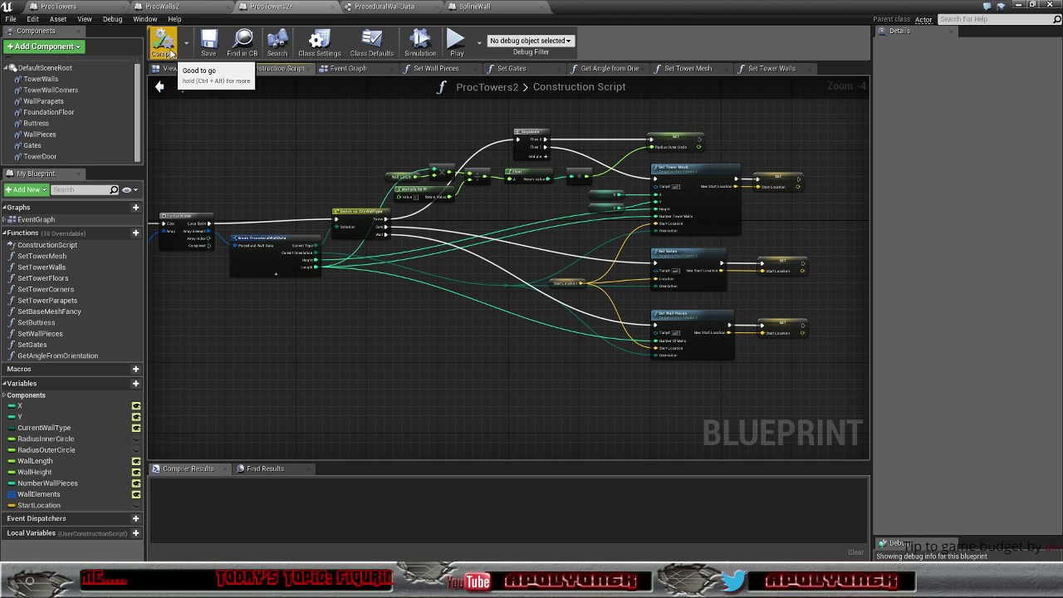
pyautogui.click(169, 55)
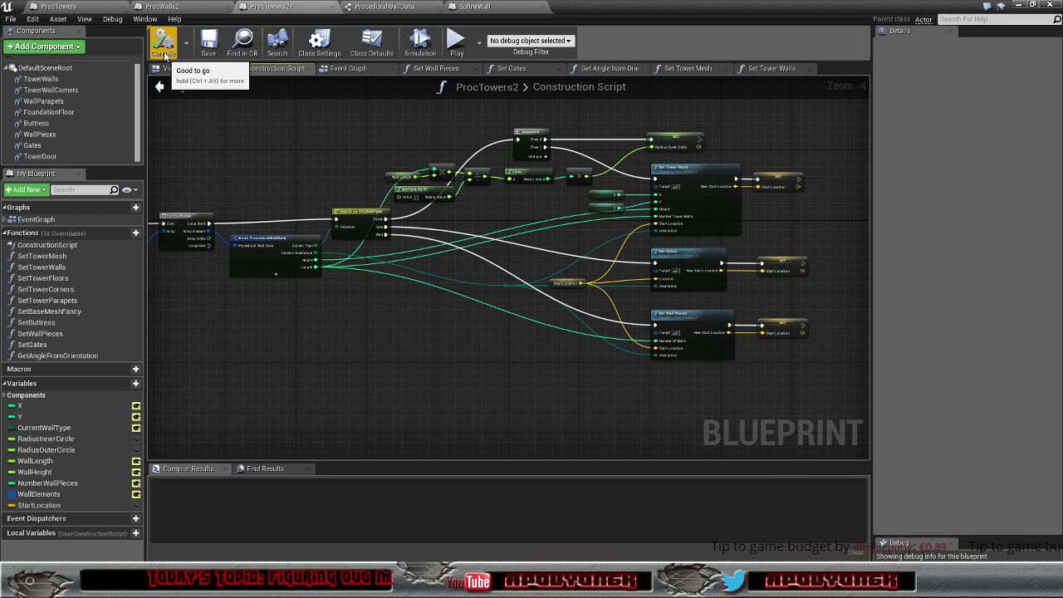
# Step: Return to the level, focus the ProcTowers2 tower, and orbit close to its arched doorway
pyautogui.click(1018, 5)
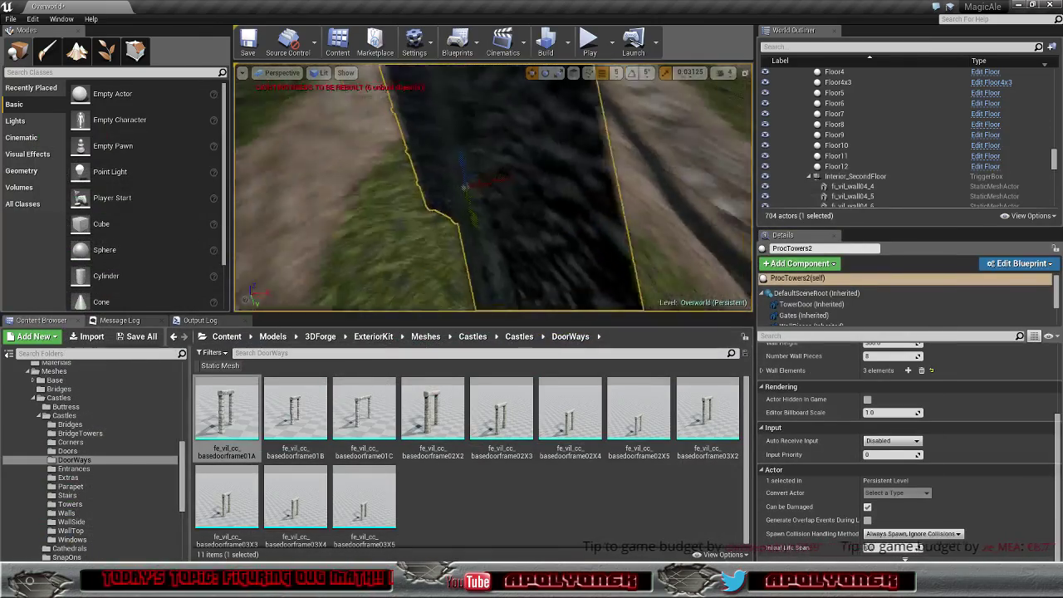
pyautogui.moveTo(495, 187)
pyautogui.mouseDown(button='right')
pyautogui.moveTo(494, 158)
pyautogui.moveTo(499, 174)
pyautogui.mouseUp(button='right')
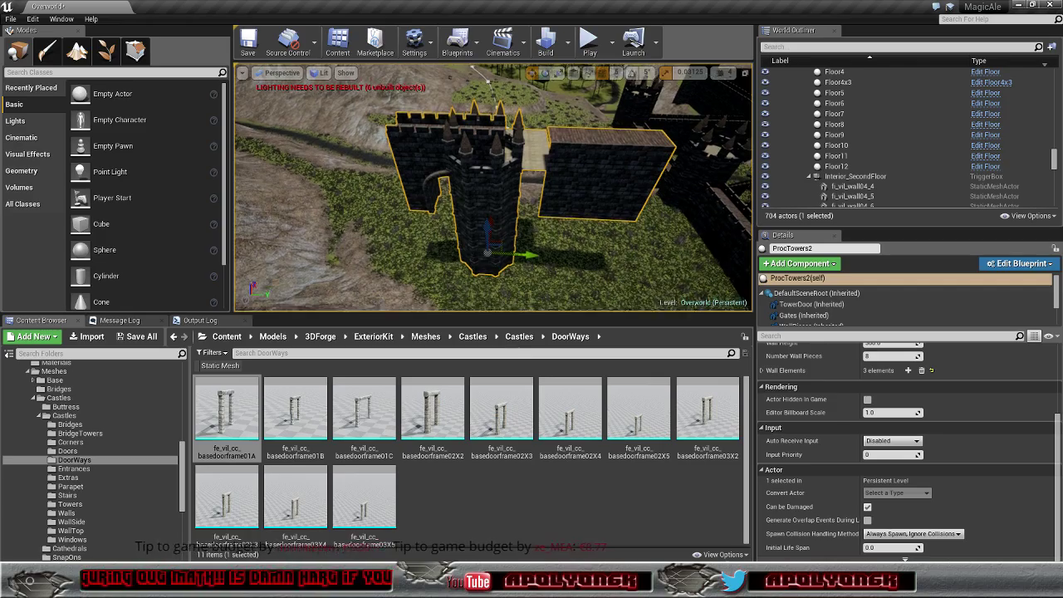
pyautogui.moveTo(499, 183)
pyautogui.mouseDown(button='right')
pyautogui.moveTo(474, 187)
pyautogui.moveTo(499, 192)
pyautogui.mouseUp(button='right')
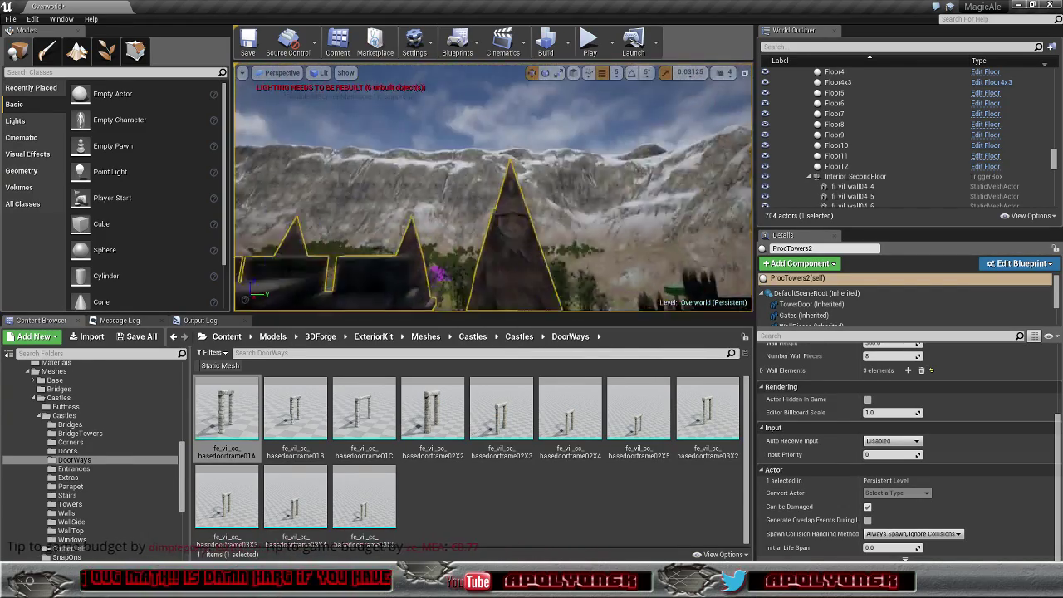
pyautogui.press('f')
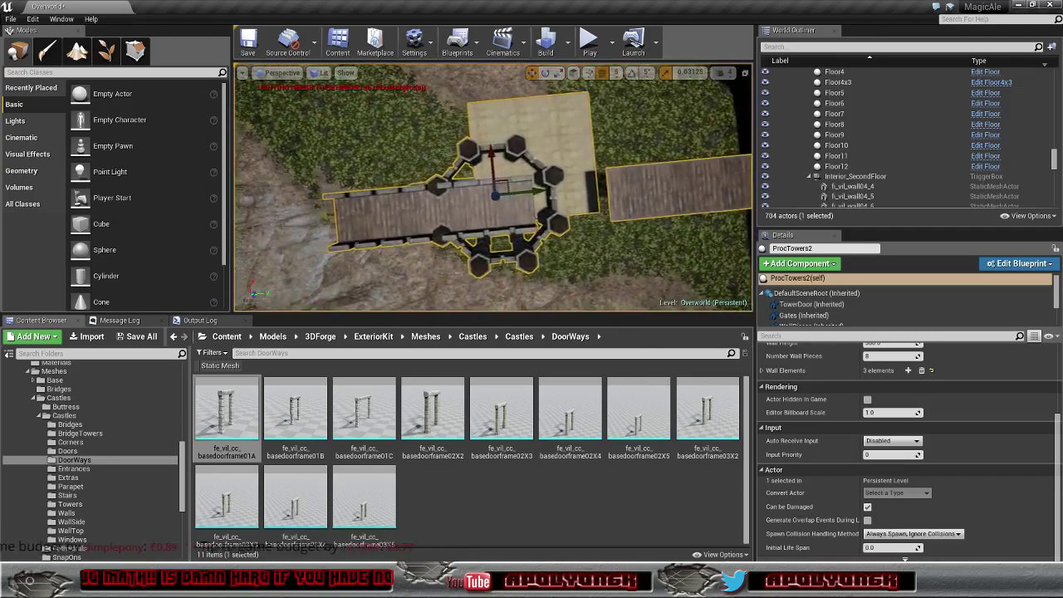
pyautogui.moveTo(490, 187); pyautogui.dragTo(465, 179, button='right')
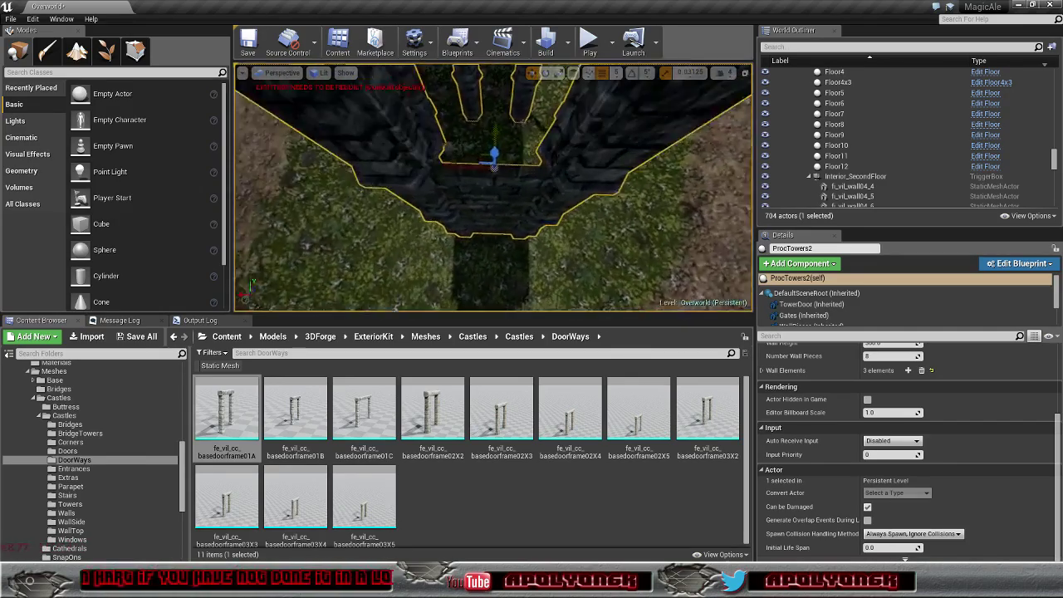
pyautogui.moveTo(494, 187); pyautogui.dragTo(494, 149, button='right')
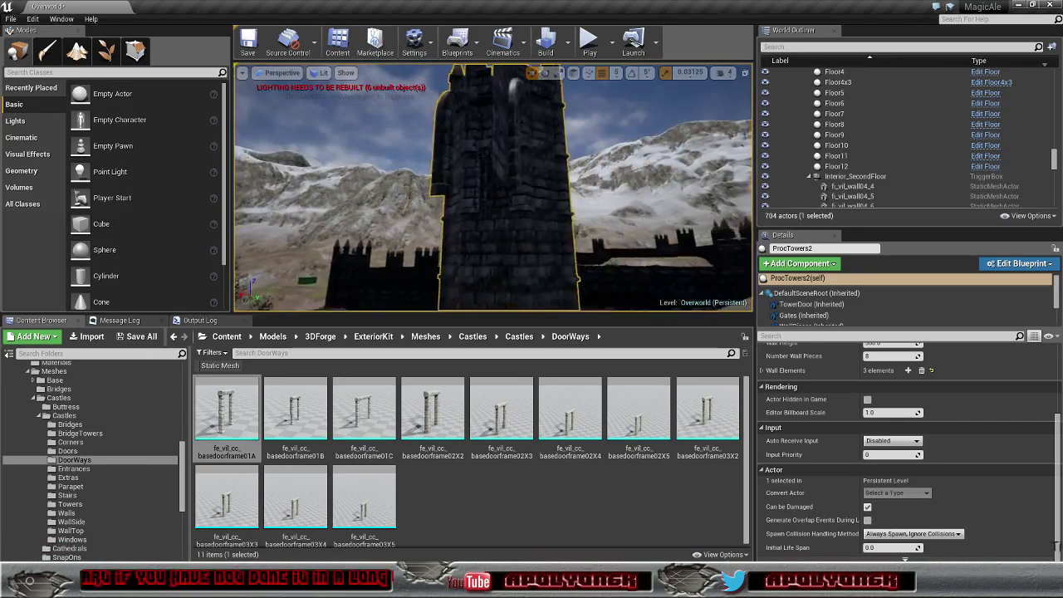
pyautogui.moveTo(494, 187)
pyautogui.mouseDown(button='right')
pyautogui.moveTo(465, 199)
pyautogui.moveTo(499, 142)
pyautogui.mouseUp(button='right')
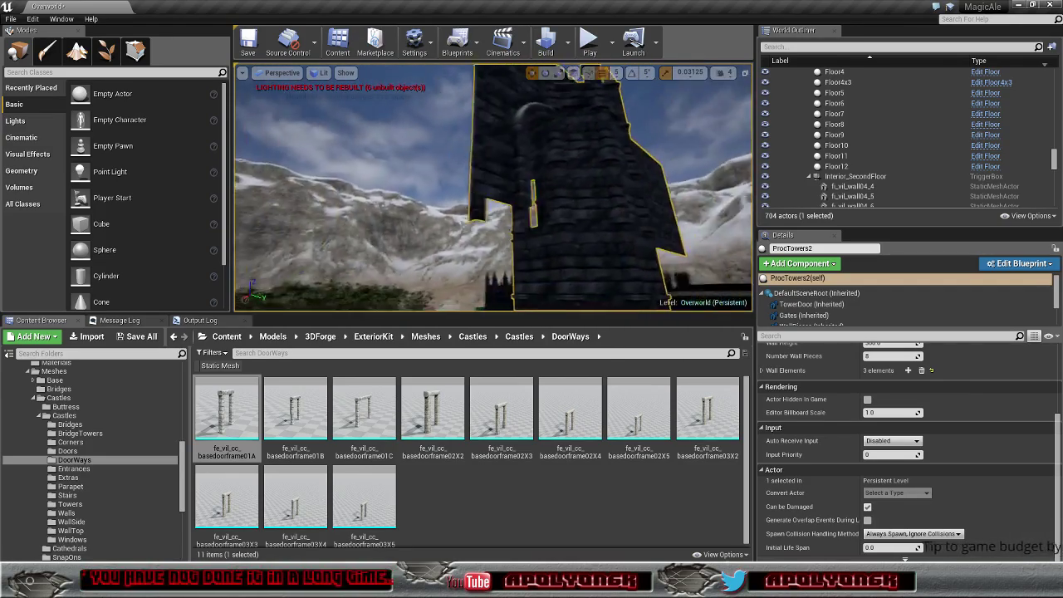
pyautogui.moveTo(494, 187); pyautogui.dragTo(493, 187, button='right')
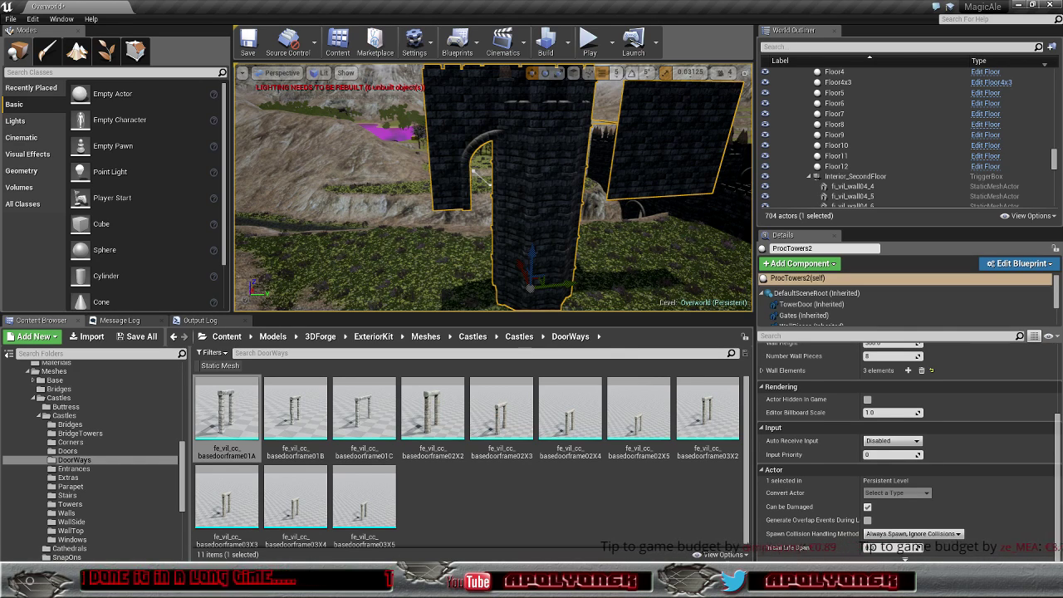
pyautogui.moveTo(216, 586)
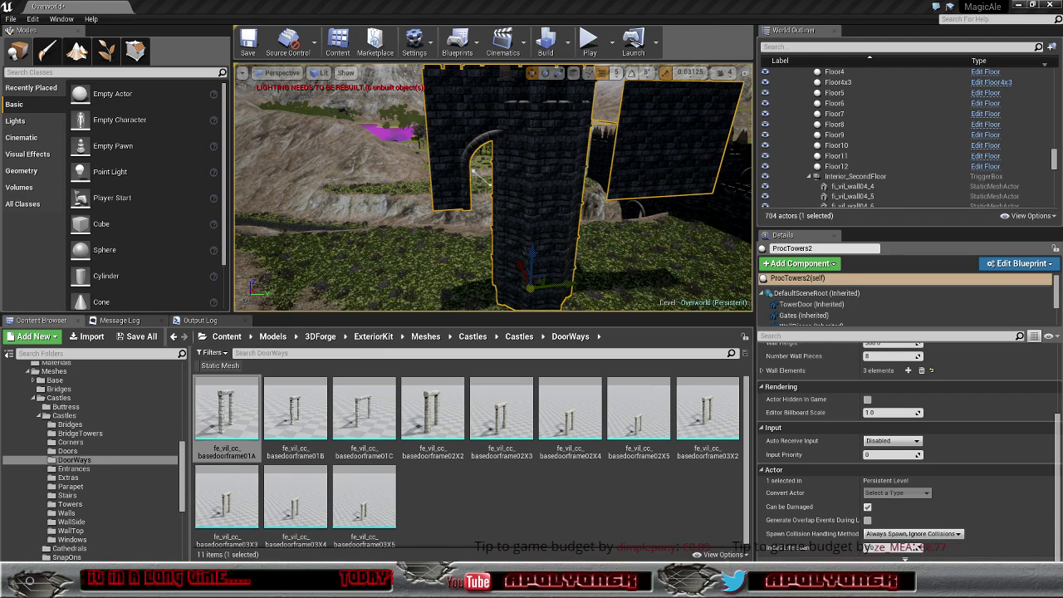
# Step: Reopen the ProcTowers2 blueprint and frame Set Tower Walls' Return Node and New Start Loca node
pyautogui.click(266, 523)
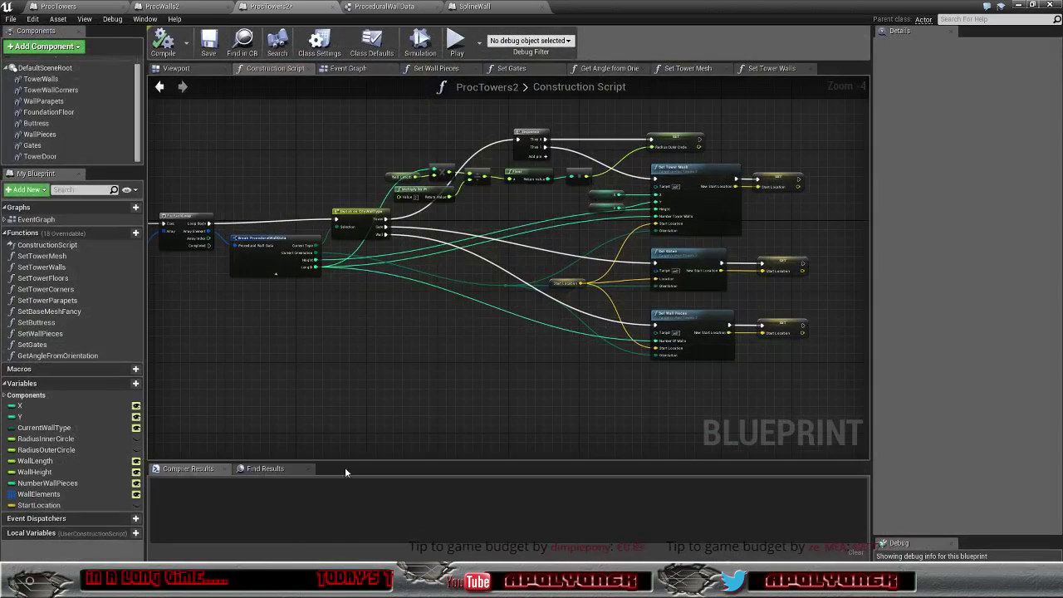
pyautogui.doubleClick(712, 211)
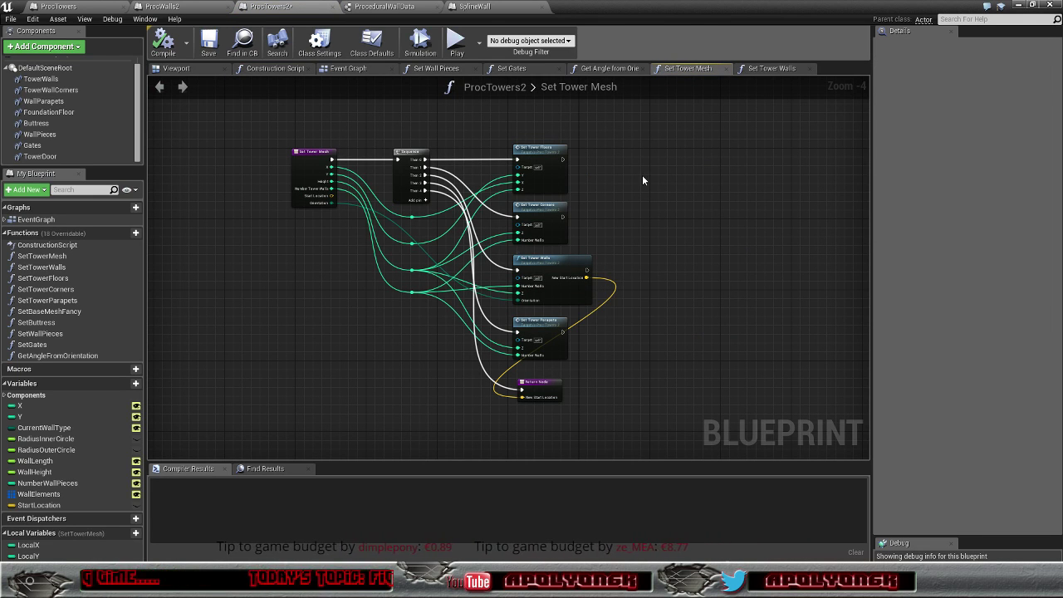
pyautogui.click(759, 70)
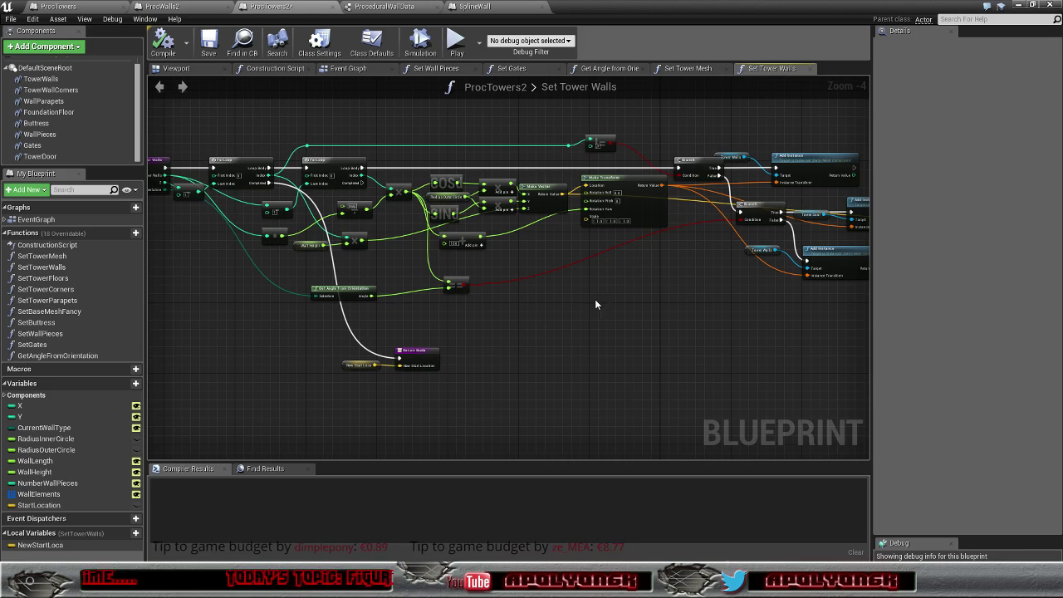
pyautogui.moveTo(595, 299)
pyautogui.mouseDown(button='right')
pyautogui.moveTo(663, 272)
pyautogui.moveTo(346, 305)
pyautogui.moveTo(545, 275)
pyautogui.mouseUp(button='right')
pyautogui.scroll(3, 473, 297)
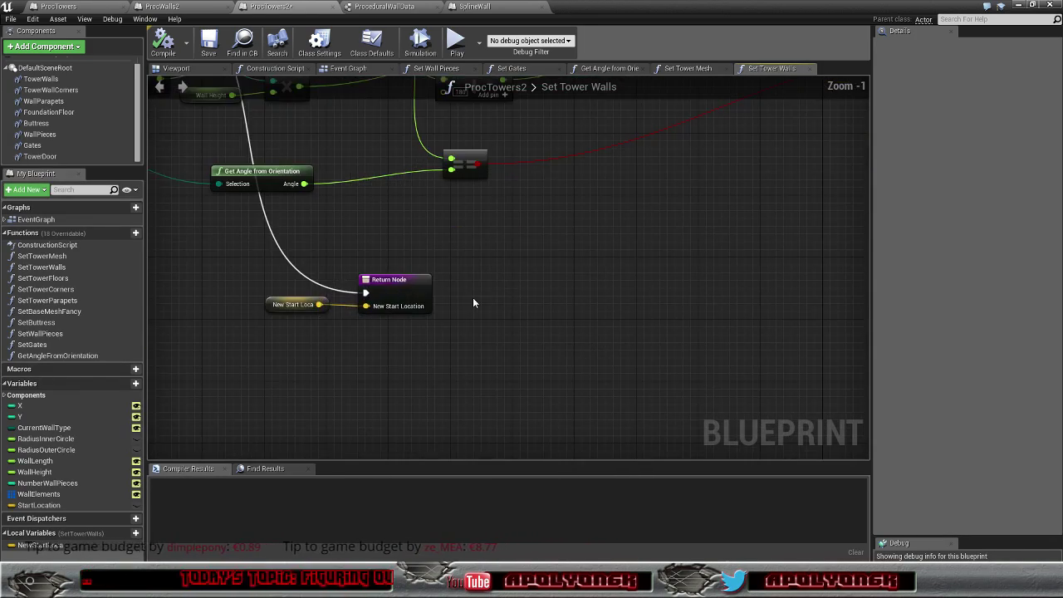
pyautogui.scroll(1, 469, 296)
pyautogui.moveTo(467, 294); pyautogui.dragTo(686, 302, button='right')
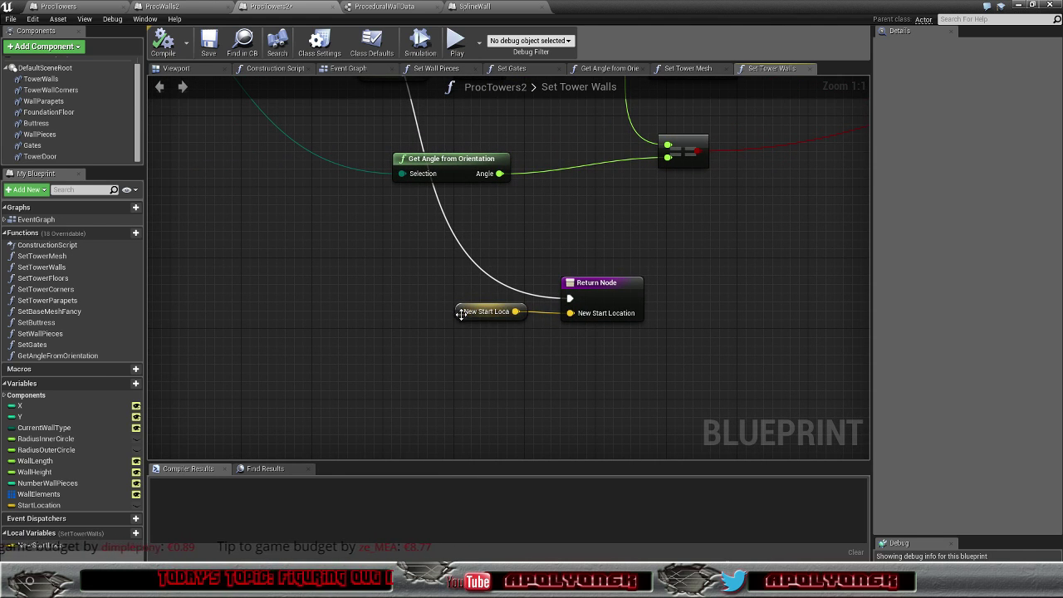
pyautogui.moveTo(461, 314)
pyautogui.mouseDown()
pyautogui.moveTo(256, 313)
pyautogui.moveTo(368, 317)
pyautogui.mouseUp()
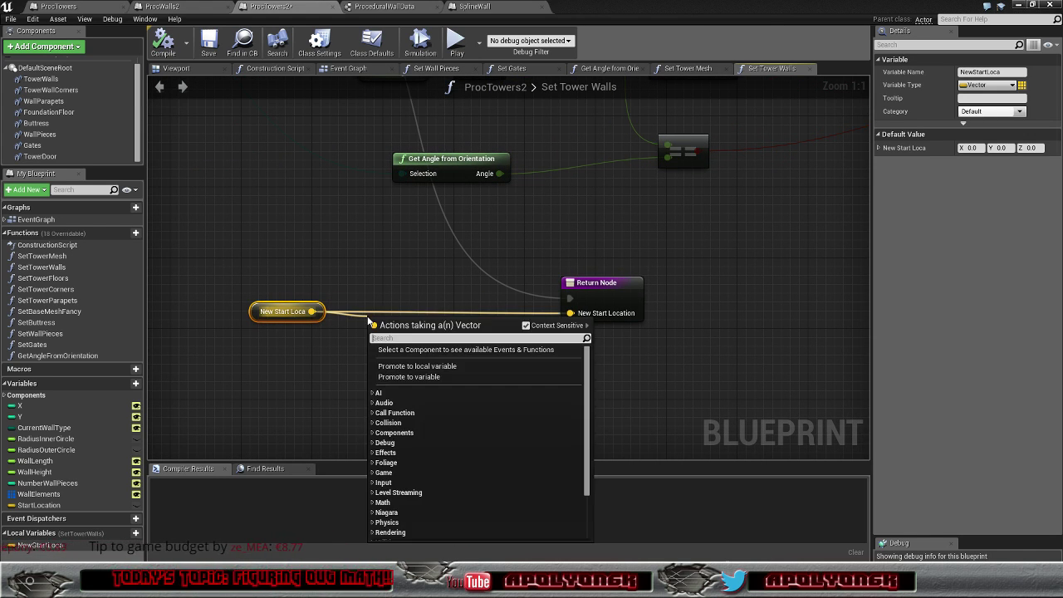
pyautogui.scroll(-5, 406, 399)
# Step: Add Break Vector and Make Vector nodes side by side for the new start location
pyautogui.click(408, 522)
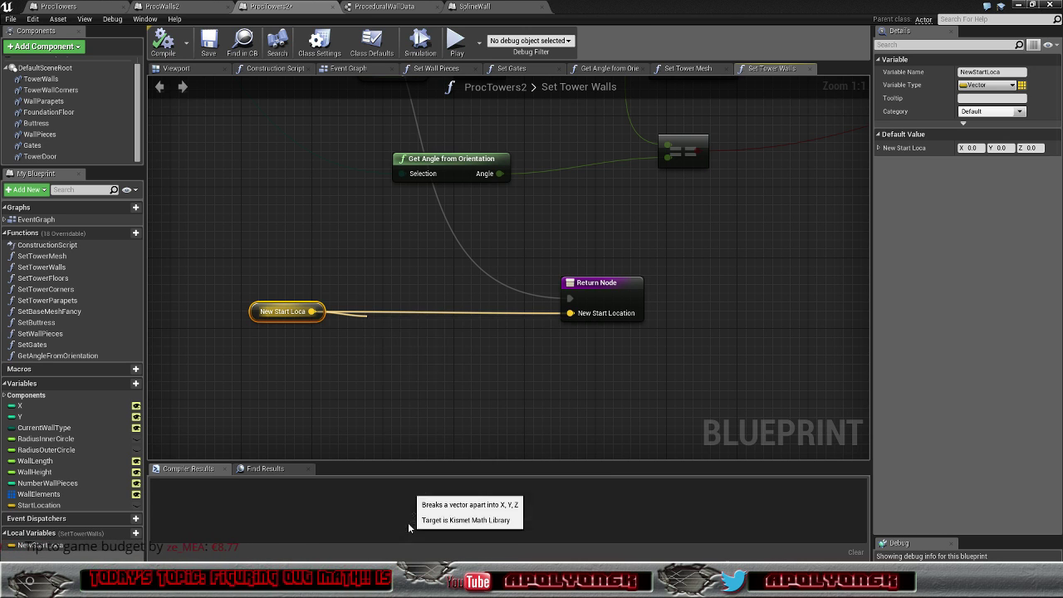
pyautogui.moveTo(571, 314); pyautogui.dragTo(515, 350)
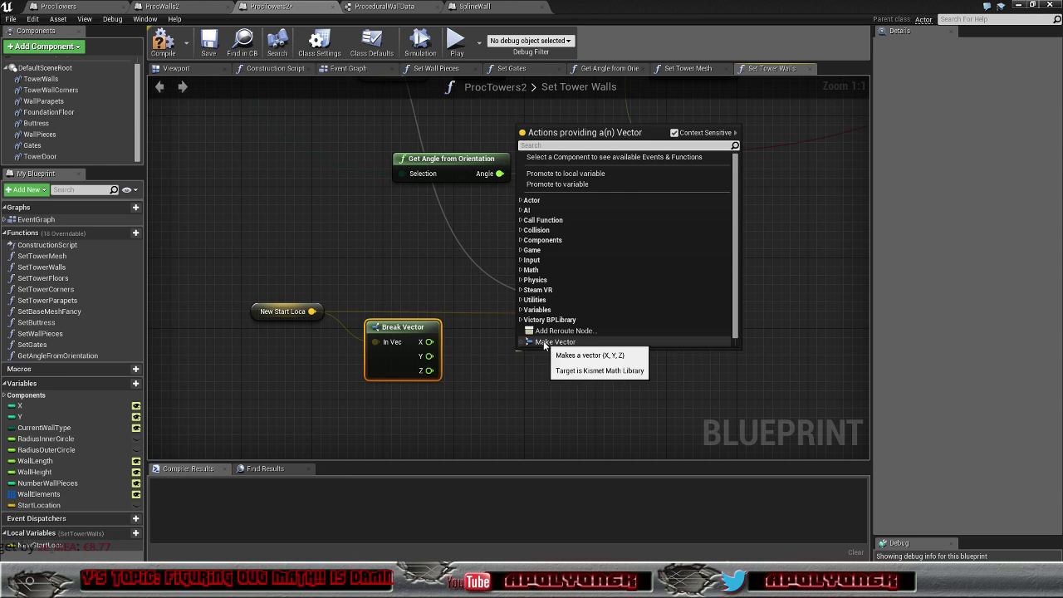
pyautogui.click(552, 341)
pyautogui.moveTo(390, 354); pyautogui.dragTo(345, 354)
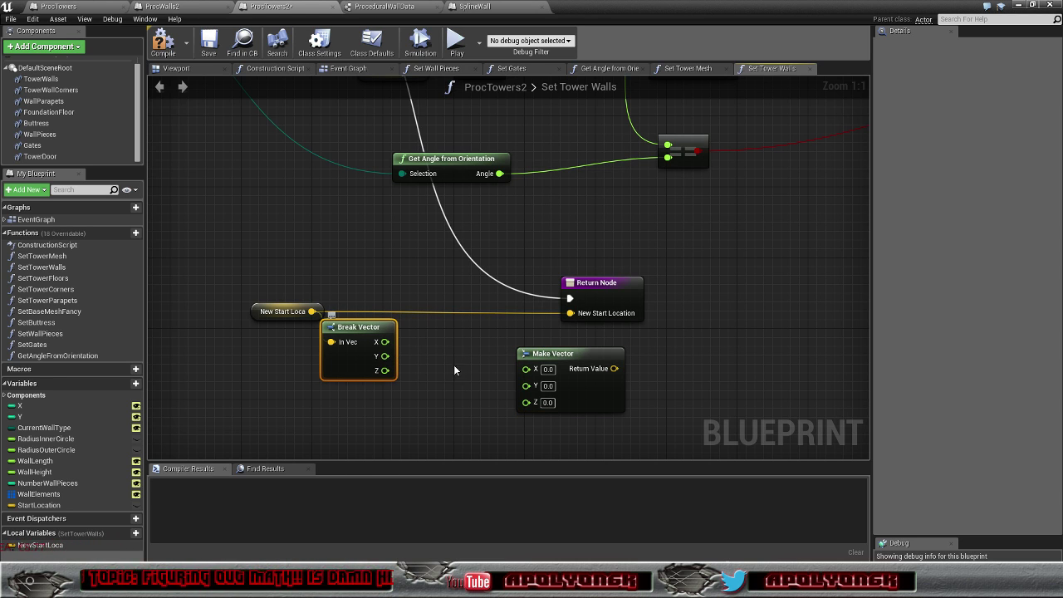
pyautogui.moveTo(564, 362); pyautogui.dragTo(493, 335)
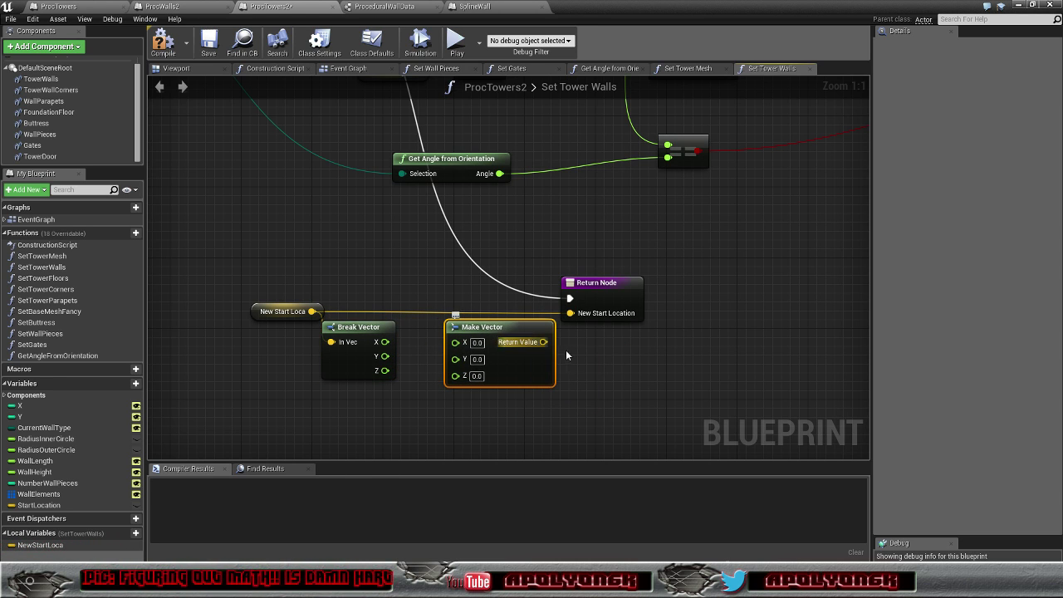
# Step: Wire Break Vector's X and Y into Make Vector, and its result into the Return Node
pyautogui.moveTo(543, 341); pyautogui.dragTo(570, 314)
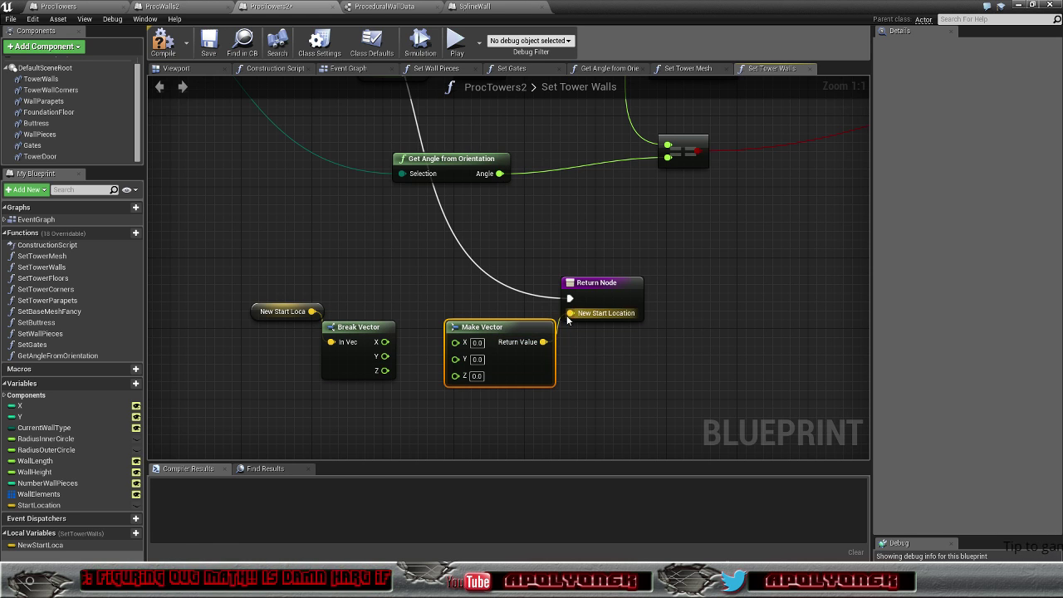
pyautogui.moveTo(385, 341); pyautogui.dragTo(456, 343)
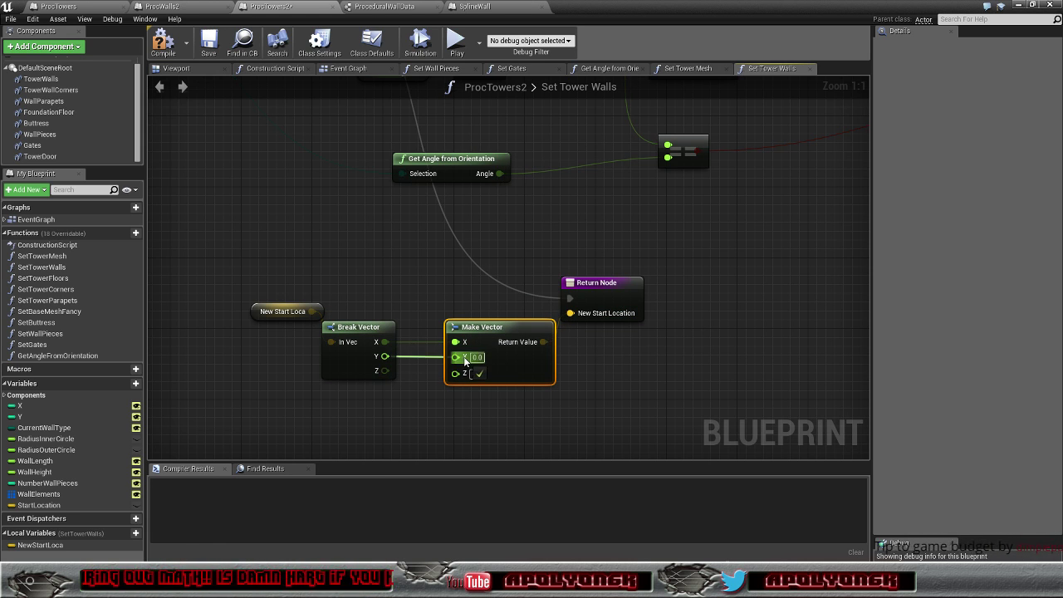
pyautogui.moveTo(385, 356); pyautogui.dragTo(456, 356)
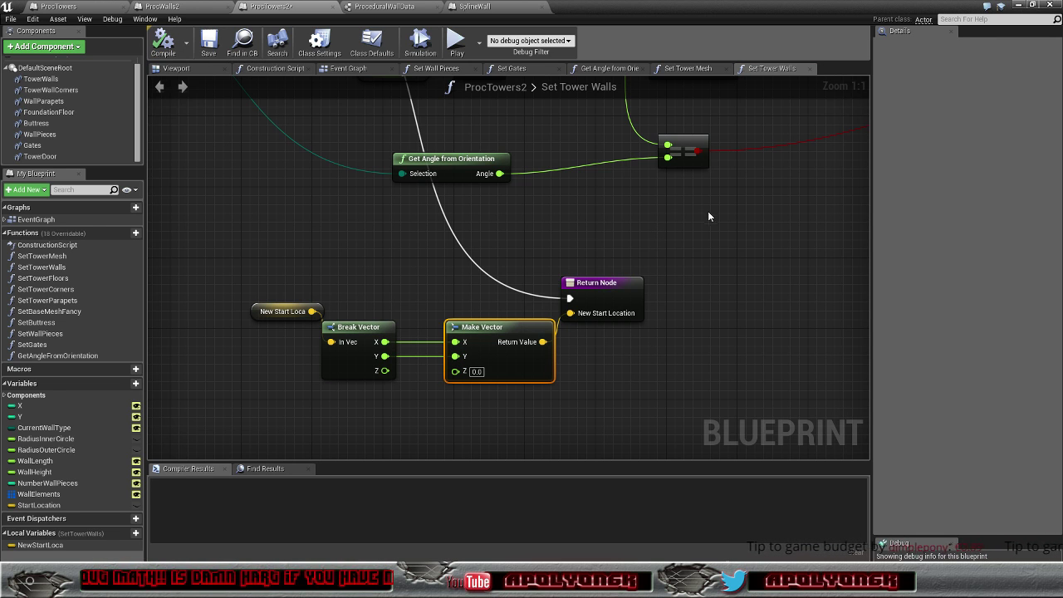
pyautogui.moveTo(286, 309); pyautogui.dragTo(257, 306)
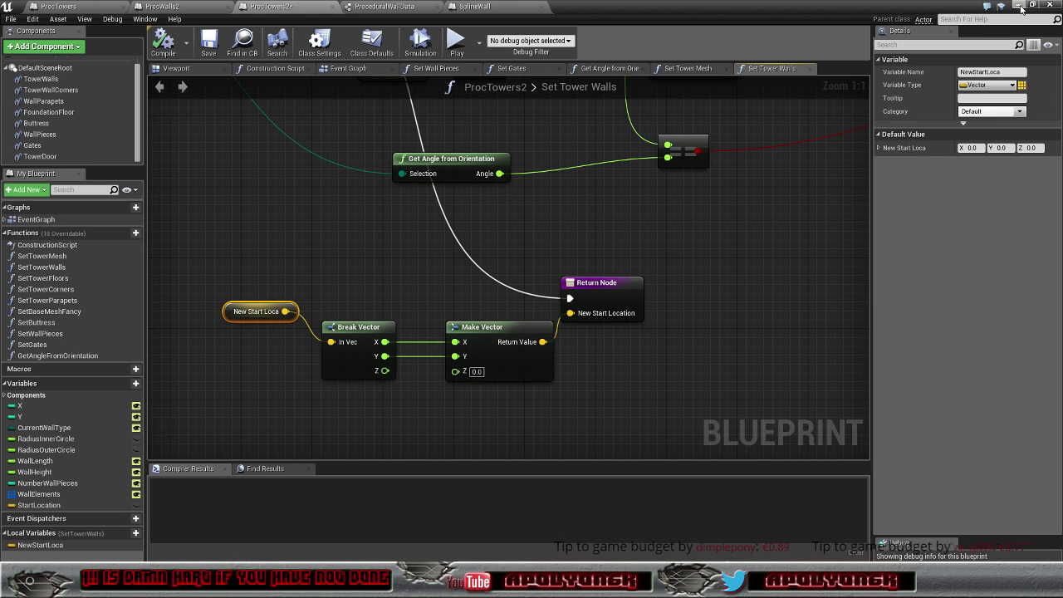
pyautogui.hotkey('alt', 'Tab')
pyautogui.moveTo(494, 186)
pyautogui.mouseDown(button='right')
pyautogui.moveTo(515, 187)
pyautogui.moveTo(493, 187)
pyautogui.mouseUp(button='right')
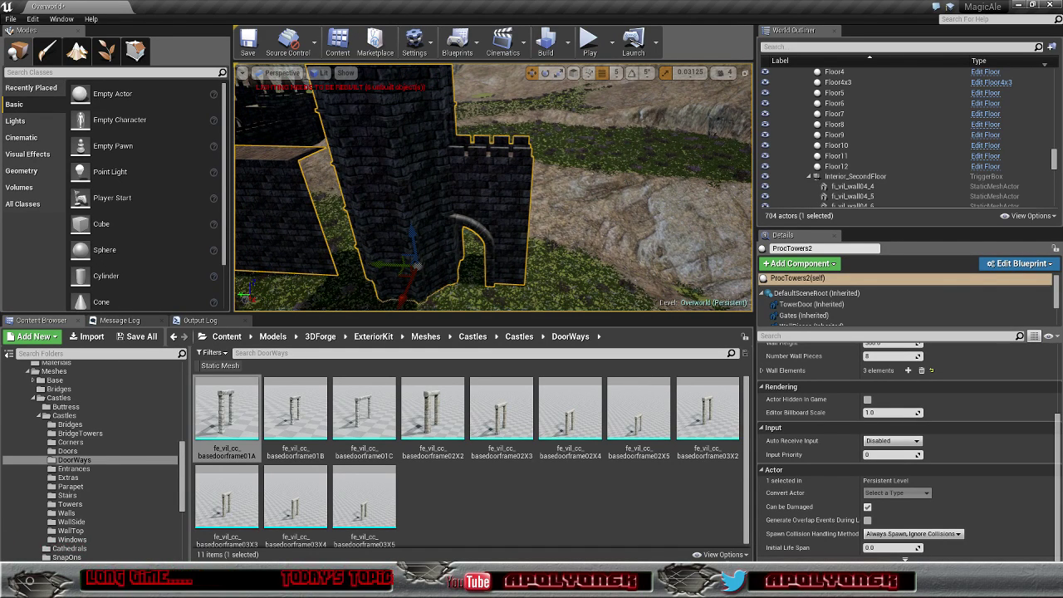
pyautogui.moveTo(493, 216)
pyautogui.mouseDown()
pyautogui.moveTo(494, 158)
pyautogui.moveTo(493, 216)
pyautogui.moveTo(493, 191)
pyautogui.mouseUp()
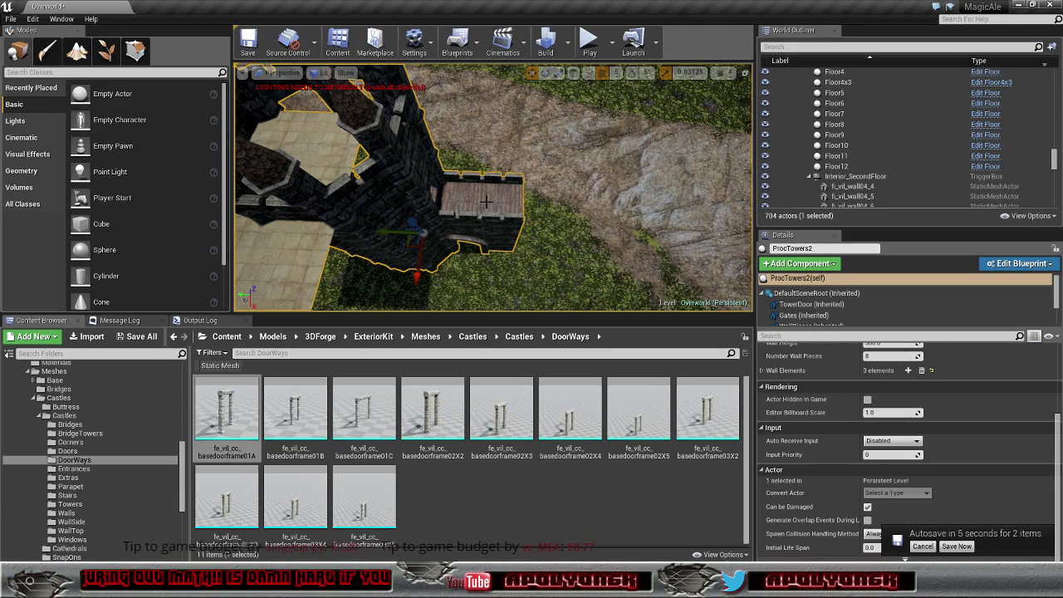
pyautogui.moveTo(481, 203)
pyautogui.mouseDown(button='right')
pyautogui.moveTo(498, 216)
pyautogui.moveTo(491, 241)
pyautogui.mouseUp(button='right')
pyautogui.moveTo(416, 207)
pyautogui.keyDown('alt'); pyautogui.mouseDown()
pyautogui.moveTo(461, 216)
pyautogui.moveTo(461, 166)
pyautogui.moveTo(515, 158)
pyautogui.mouseUp(); pyautogui.keyUp('alt')
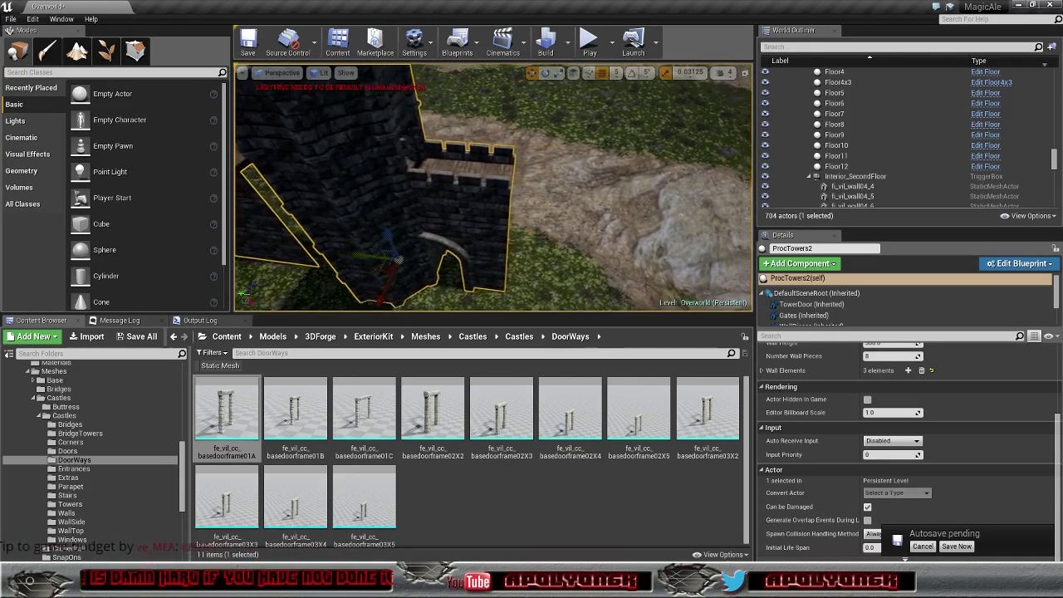
pyautogui.keyDown('alt'); pyautogui.moveTo(515, 158); pyautogui.dragTo(544, 199); pyautogui.keyUp('alt')
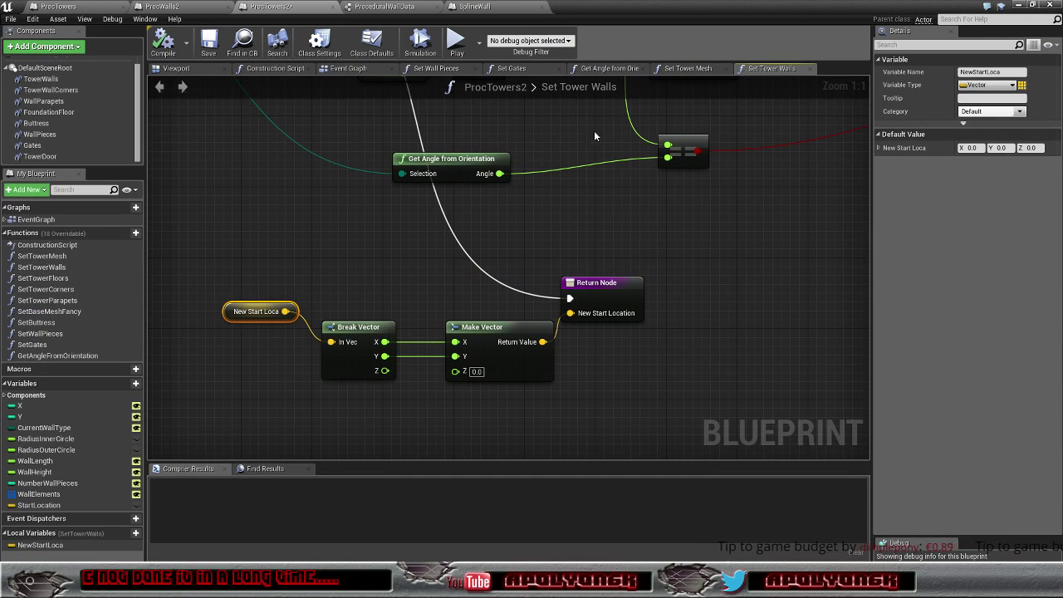
# Step: Open the Set Gates graph from the Construction Script and move its entry node left
pyautogui.click(274, 68)
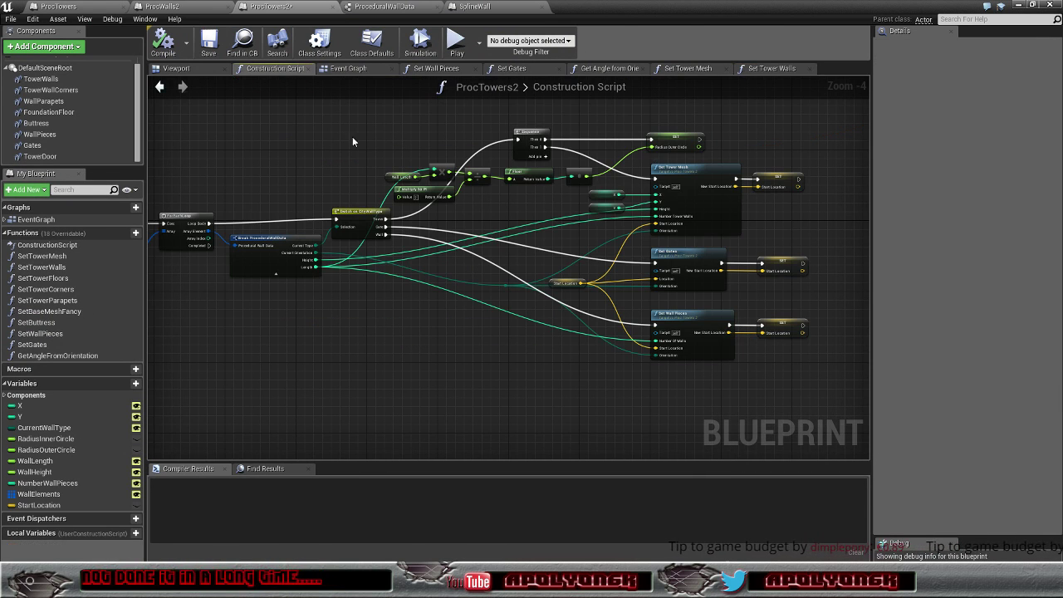
pyautogui.doubleClick(686, 260)
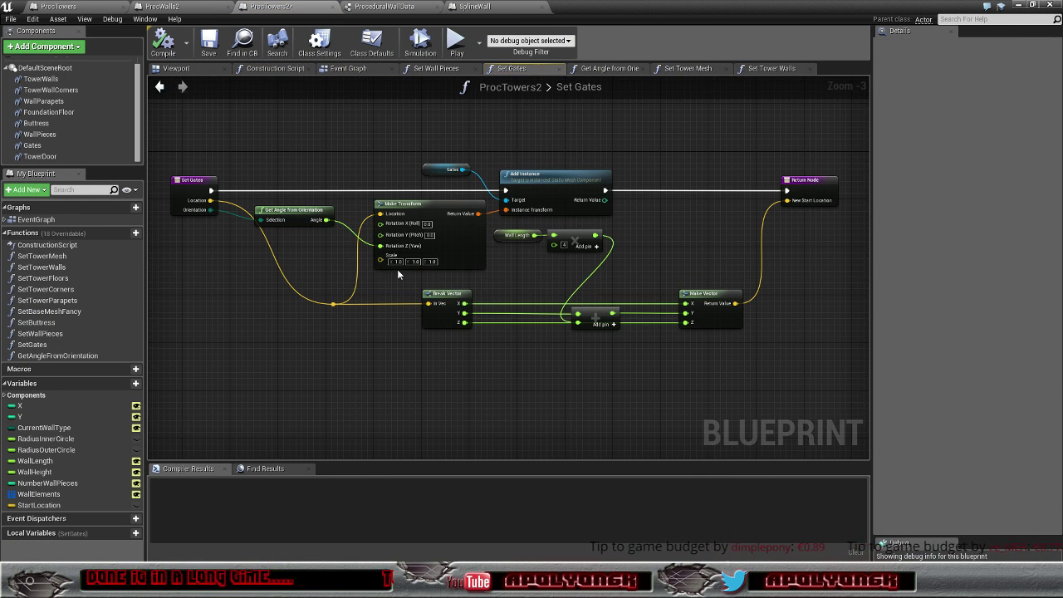
pyautogui.moveTo(326, 261); pyautogui.dragTo(325, 262, button='right')
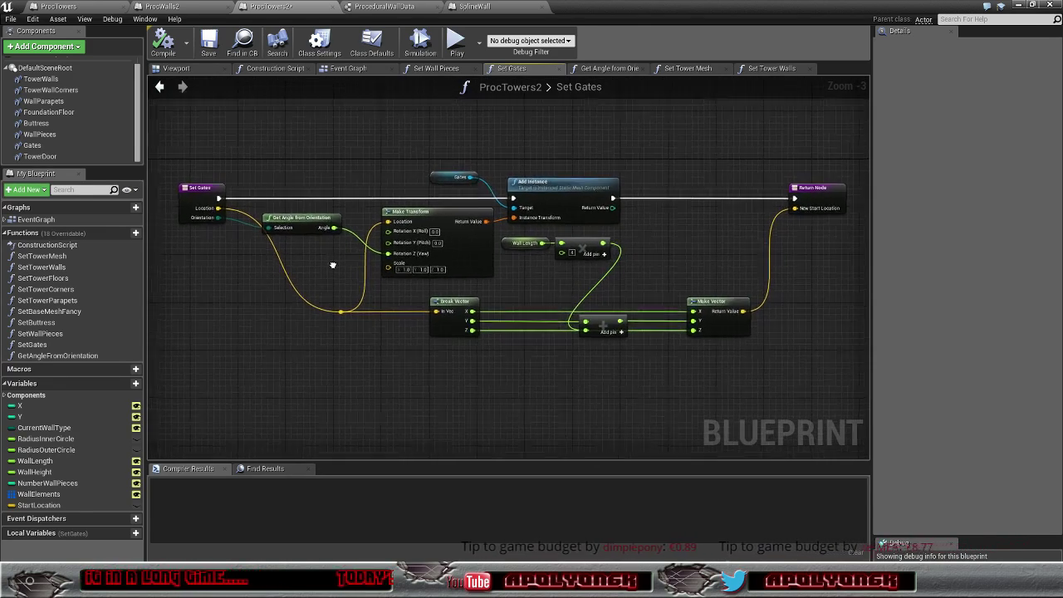
pyautogui.moveTo(324, 262); pyautogui.dragTo(465, 280, button='right')
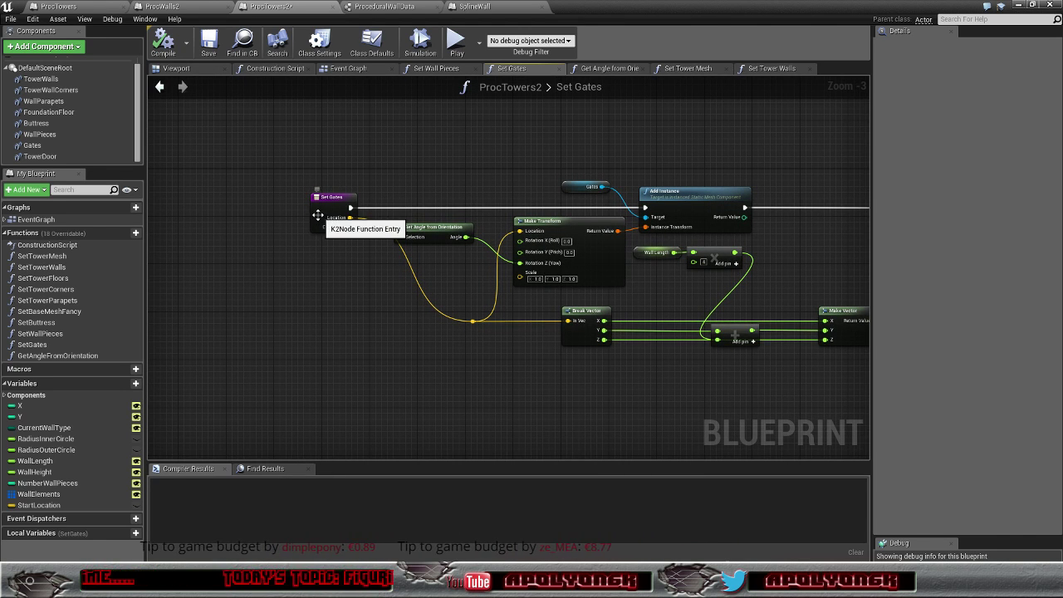
pyautogui.moveTo(321, 220)
pyautogui.mouseDown()
pyautogui.moveTo(284, 220)
pyautogui.moveTo(370, 316)
pyautogui.mouseUp()
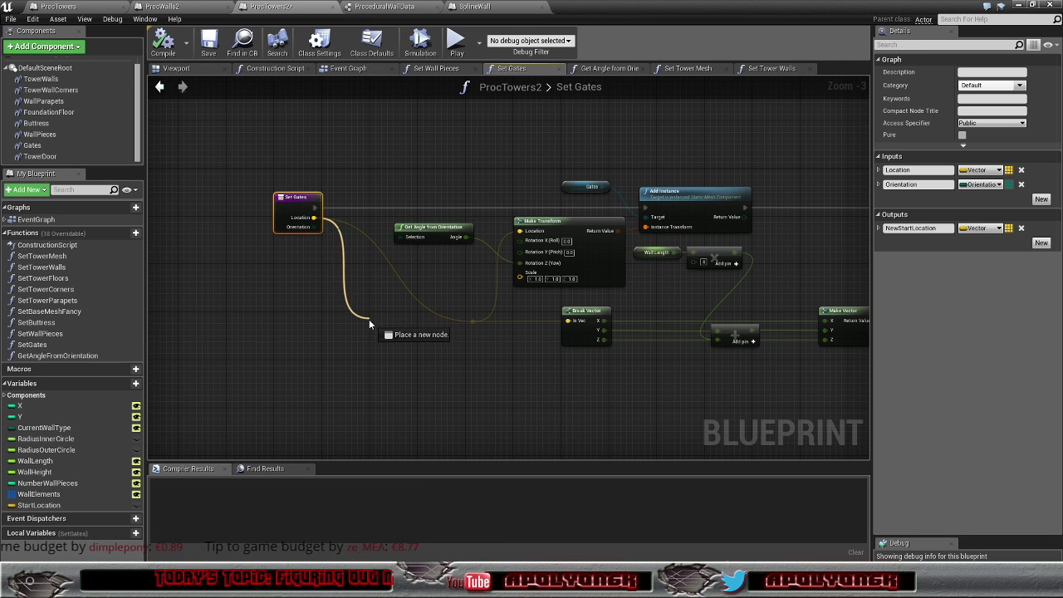
# Step: Add a Break Vector fed by Set Gates' Location, then drag a wire from Make Transform's Location
pyautogui.moveTo(371, 317); pyautogui.dragTo(363, 325)
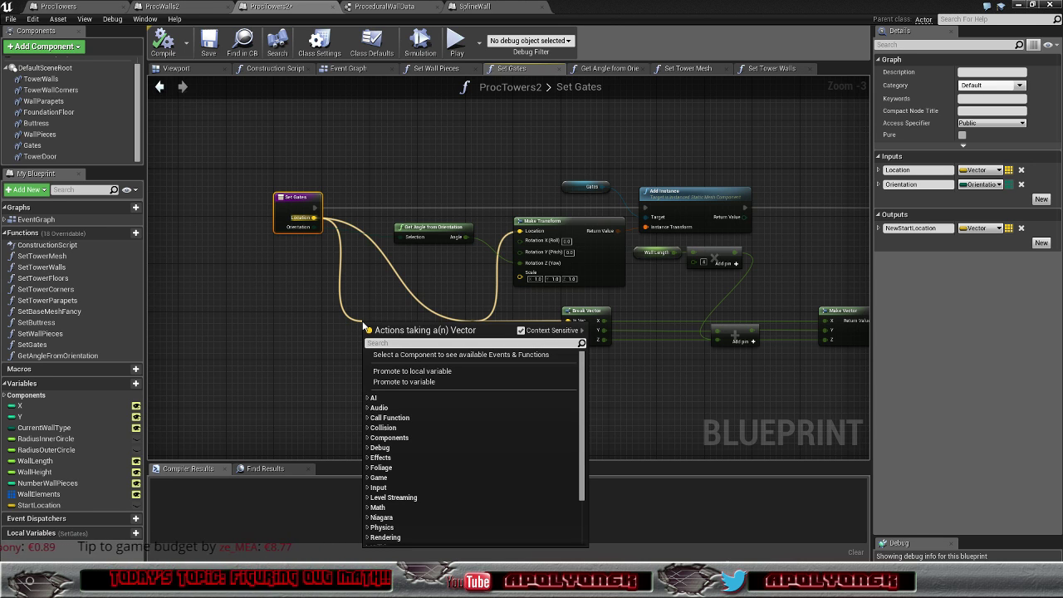
pyautogui.scroll(-3, 407, 382)
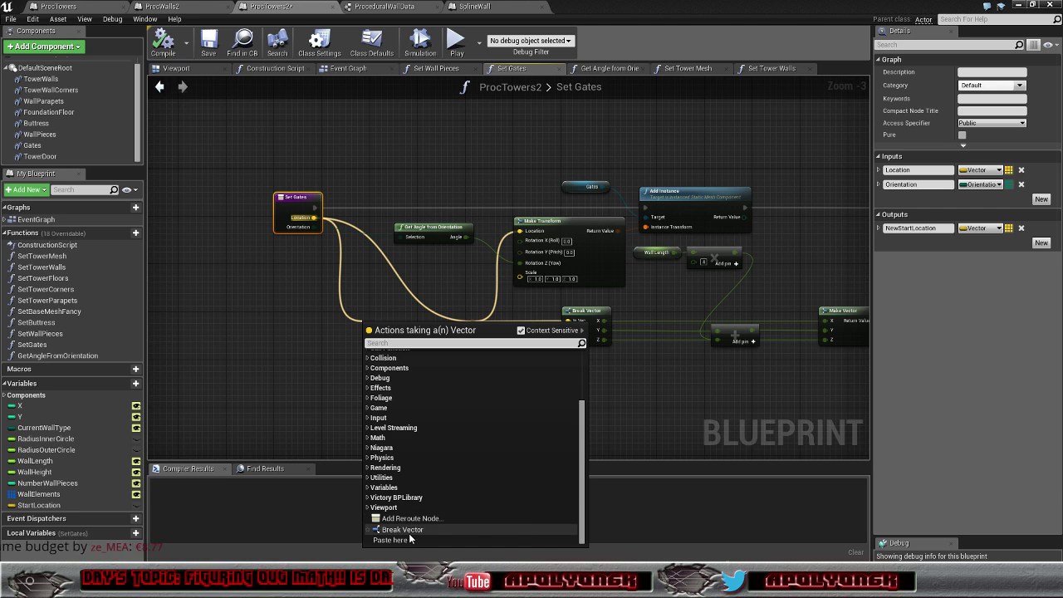
pyautogui.click(409, 532)
pyautogui.moveTo(378, 342); pyautogui.dragTo(345, 325)
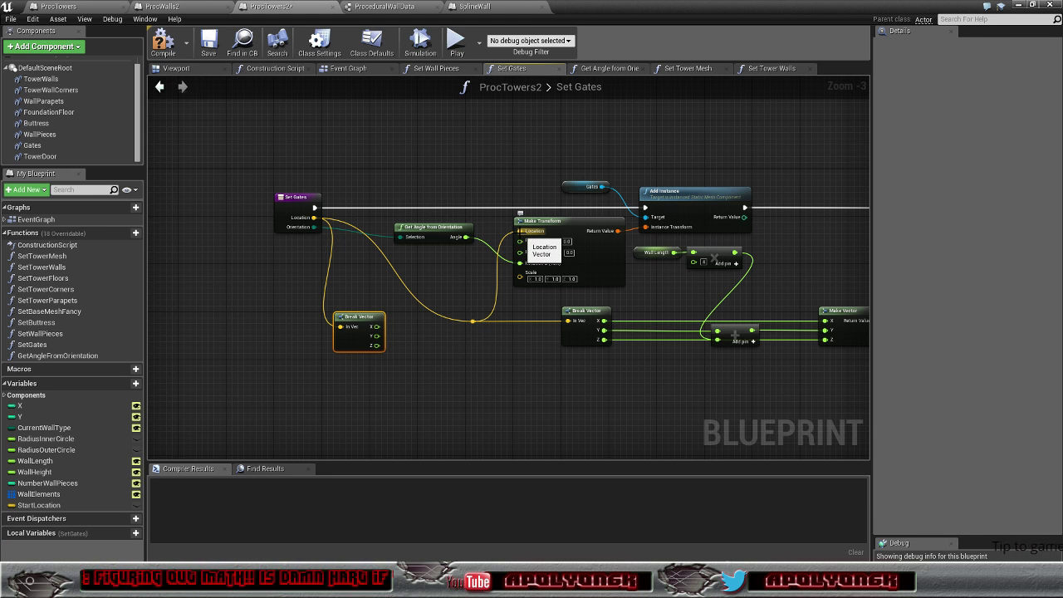
pyautogui.moveTo(521, 239)
pyautogui.mouseDown()
pyautogui.moveTo(484, 328)
pyautogui.moveTo(468, 336)
pyautogui.moveTo(452, 327)
pyautogui.mouseUp()
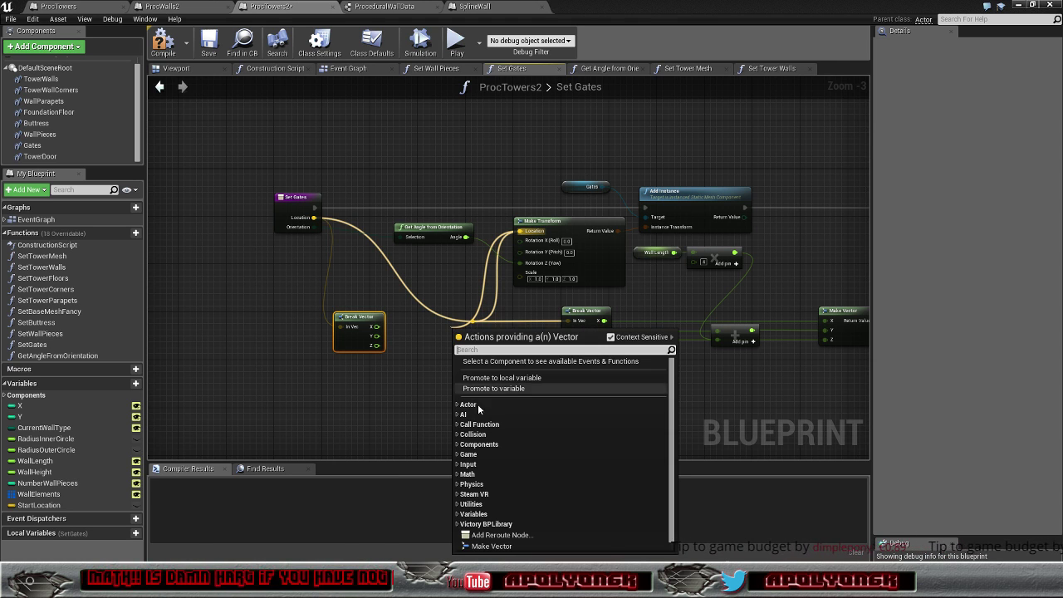
# Step: Add a Make Vector feeding Make Transform's Location and position it beside the Break Vector
pyautogui.click(490, 547)
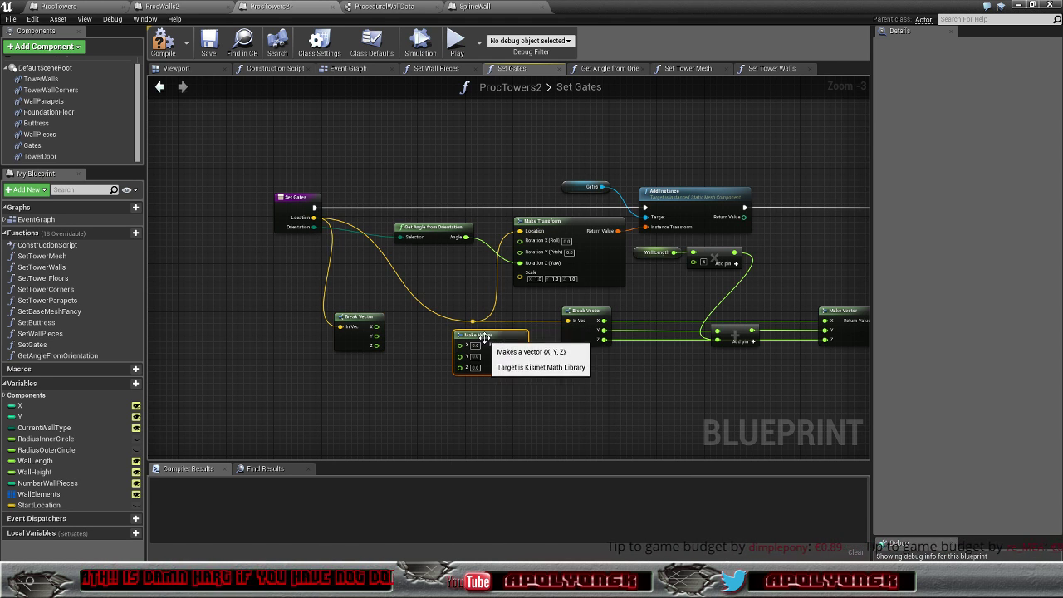
pyautogui.moveTo(488, 338)
pyautogui.mouseDown()
pyautogui.moveTo(446, 344)
pyautogui.moveTo(518, 234)
pyautogui.mouseUp()
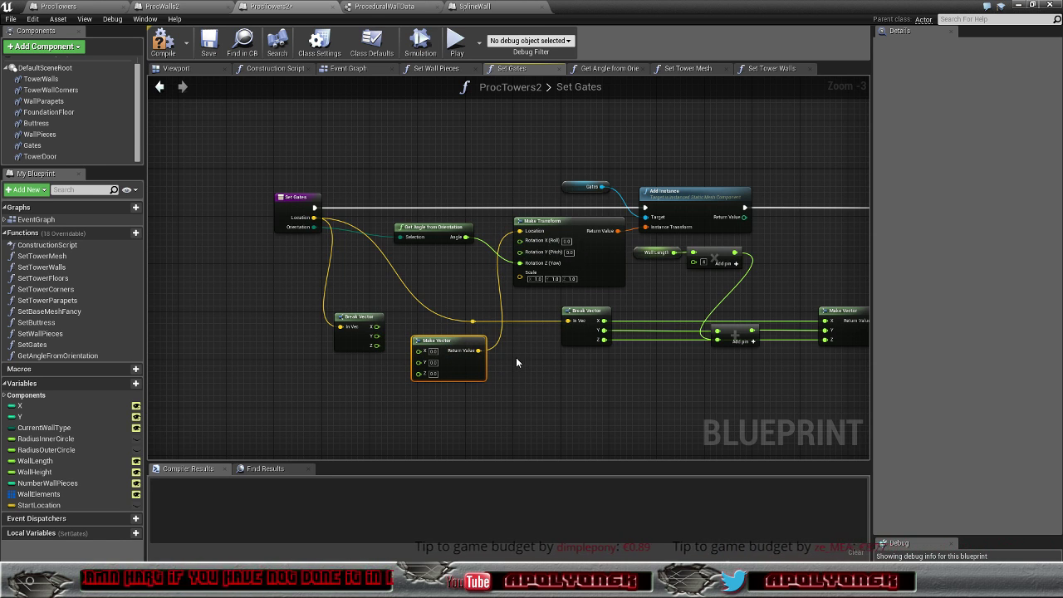
pyautogui.moveTo(516, 357); pyautogui.dragTo(574, 357, button='right')
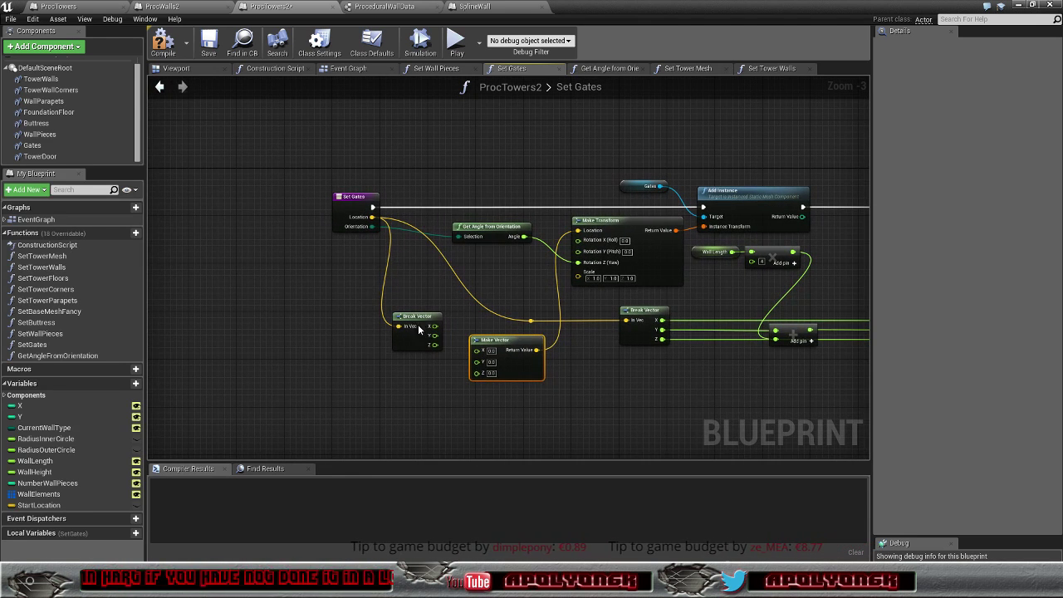
pyautogui.moveTo(420, 318)
pyautogui.mouseDown()
pyautogui.moveTo(413, 342)
pyautogui.moveTo(401, 343)
pyautogui.mouseUp()
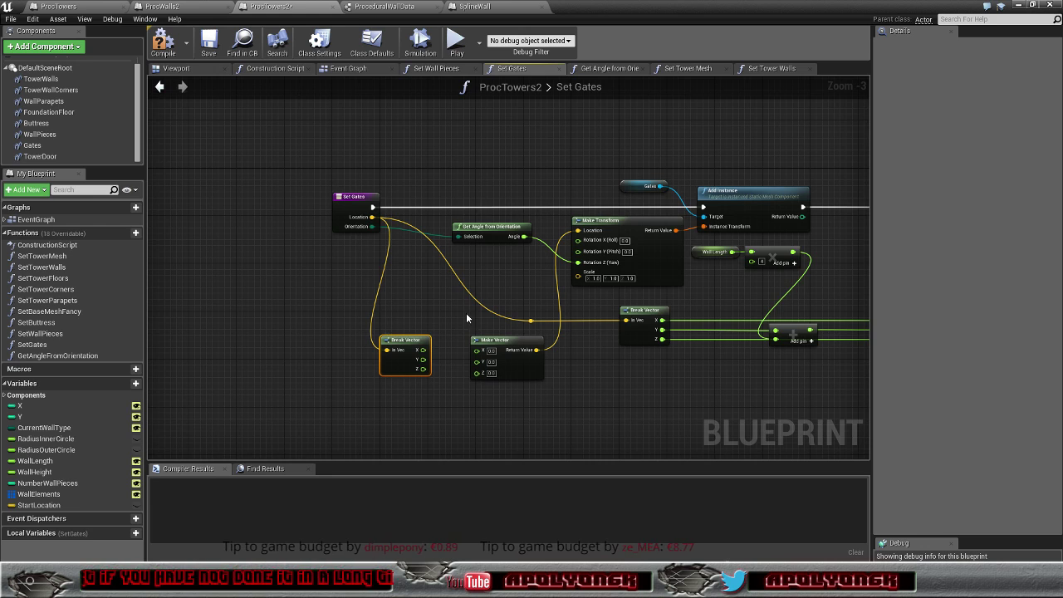
pyautogui.moveTo(466, 317); pyautogui.dragTo(364, 314, button='right')
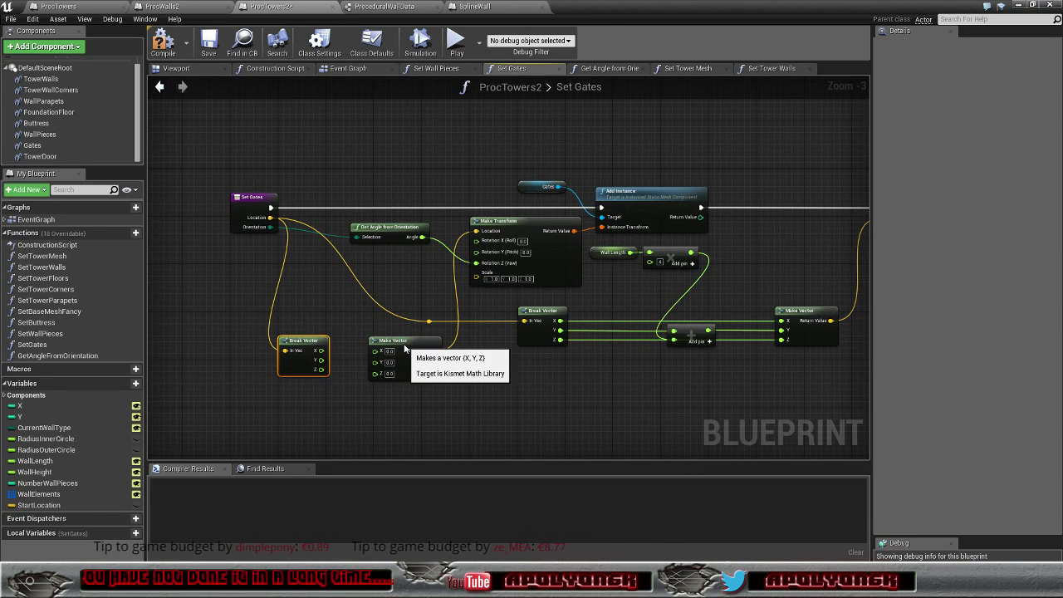
pyautogui.moveTo(405, 347); pyautogui.dragTo(421, 347)
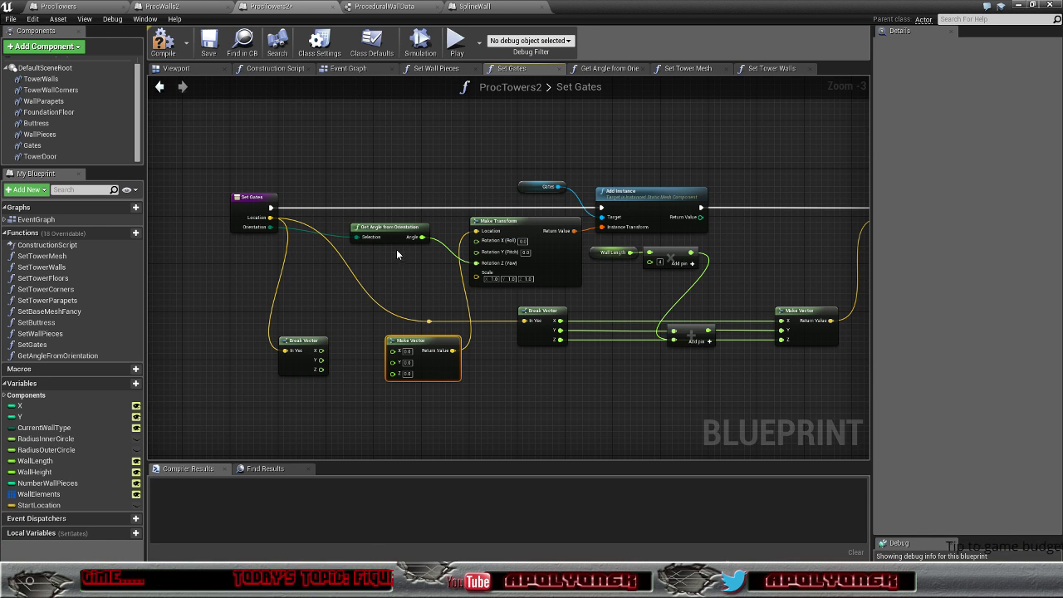
# Step: Adjust the Break and Make Vector positions and select the Wall Length offset nodes
pyautogui.click(387, 229)
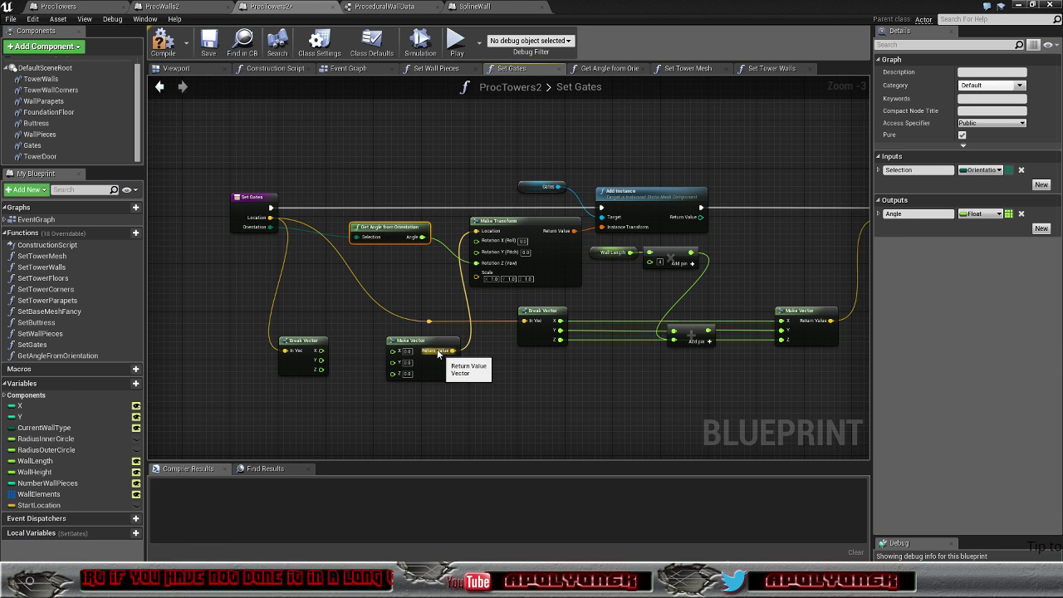
pyautogui.moveTo(427, 344); pyautogui.dragTo(422, 341)
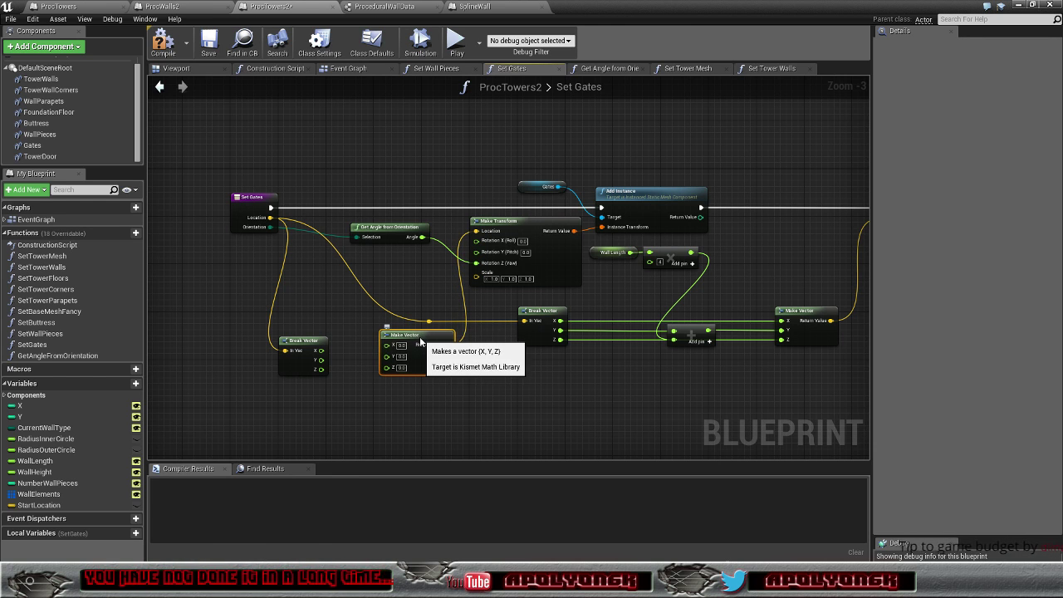
pyautogui.moveTo(299, 344); pyautogui.dragTo(310, 343)
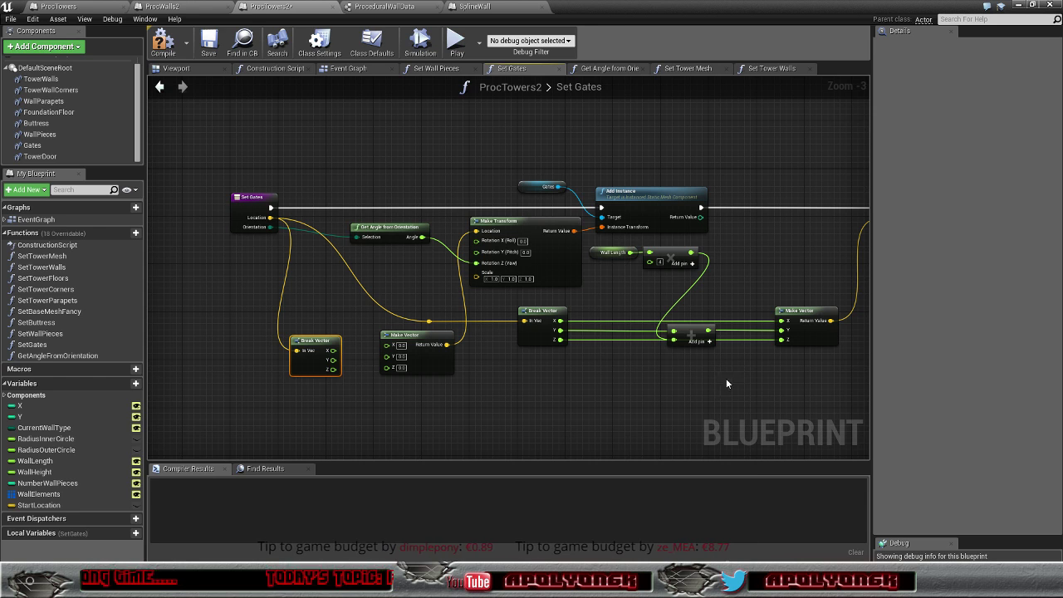
pyautogui.moveTo(726, 378); pyautogui.dragTo(621, 248)
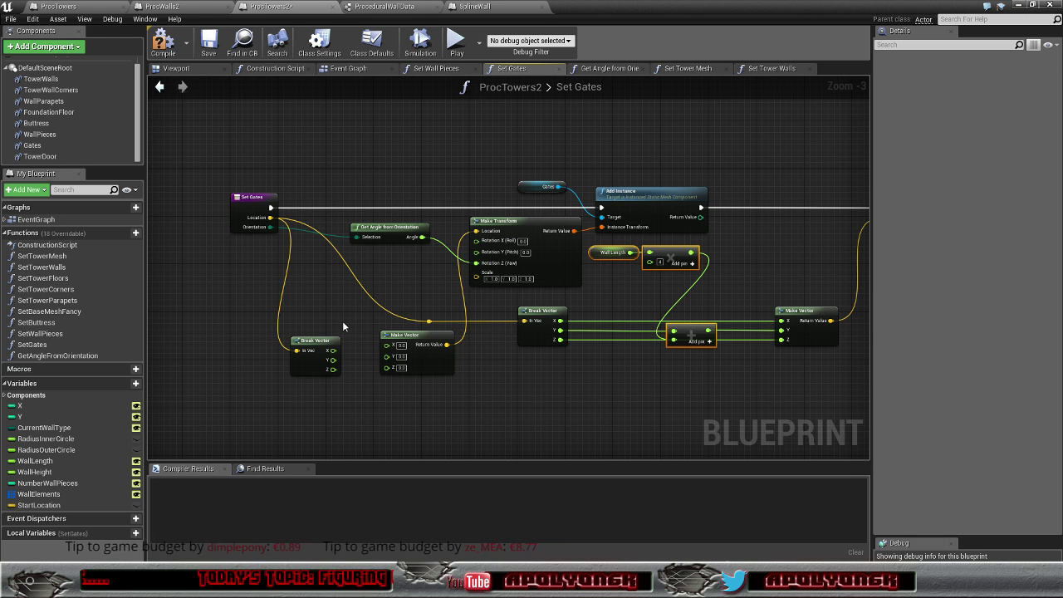
# Step: Paste the copied WallLength, Multiply and Add nodes beside the first Break Vector and wire its Y into the new Add
pyautogui.hotkey('ctrl', 'v')
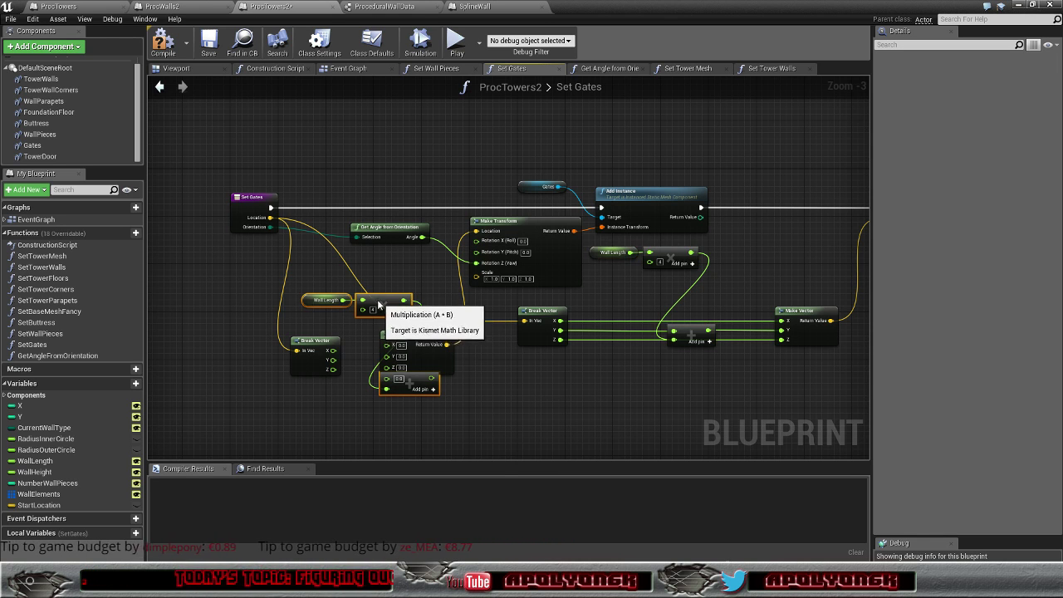
pyautogui.moveTo(387, 301); pyautogui.dragTo(316, 276)
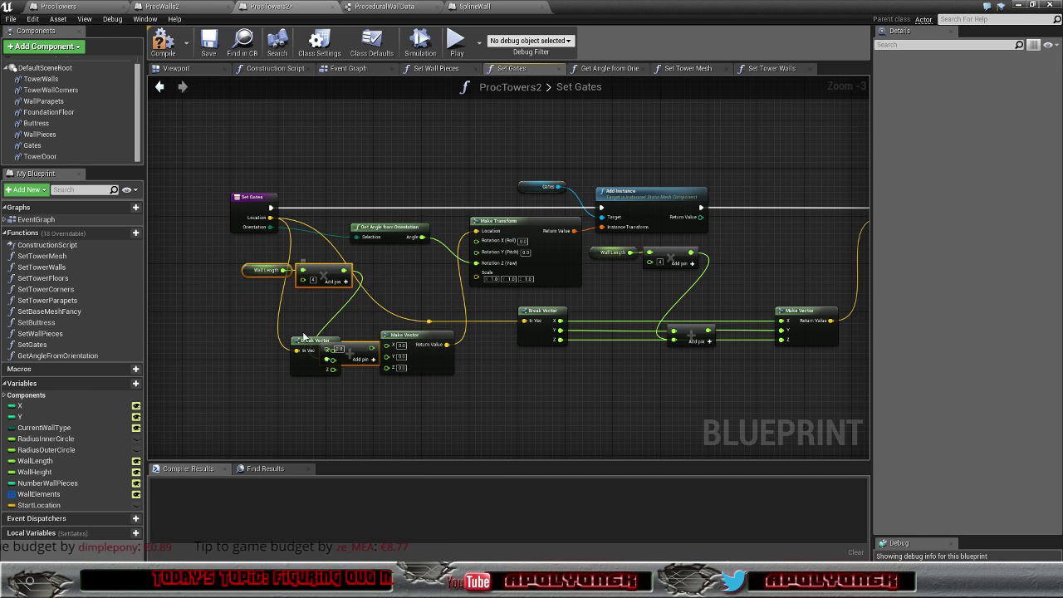
pyautogui.moveTo(302, 372); pyautogui.dragTo(209, 372)
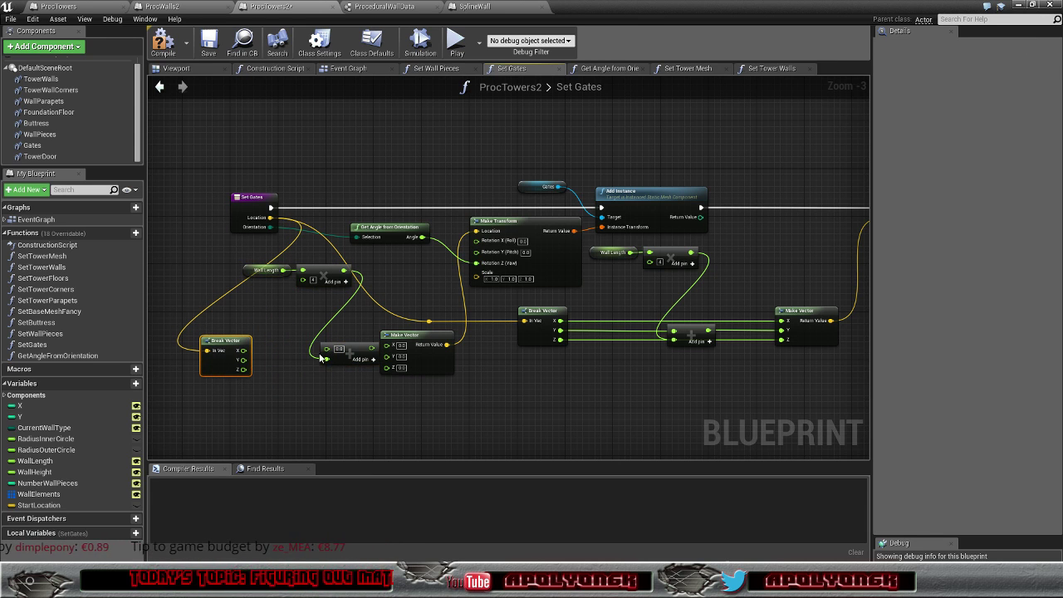
pyautogui.moveTo(355, 350); pyautogui.dragTo(333, 348)
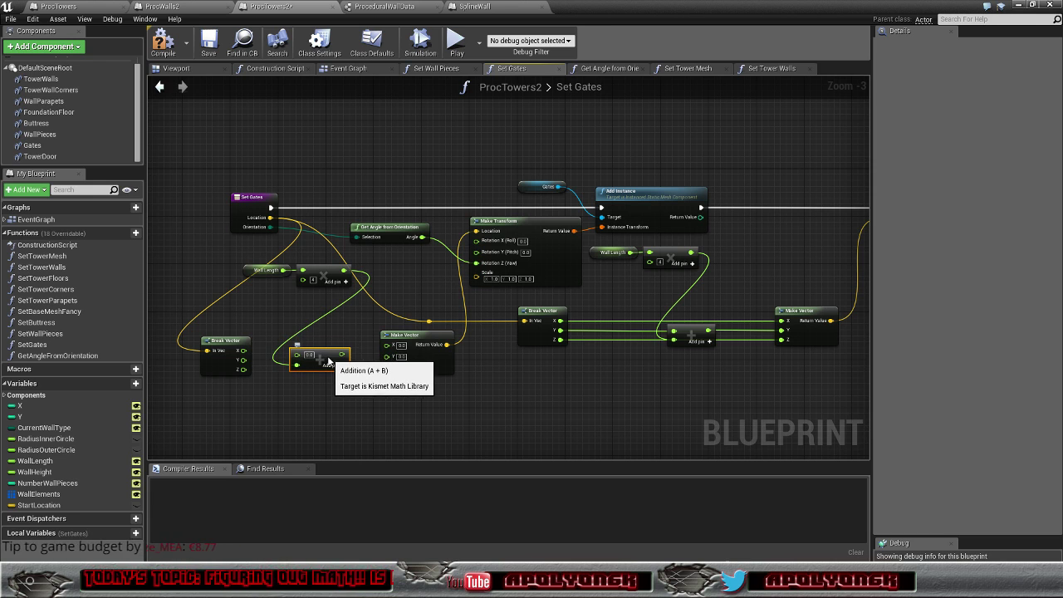
pyautogui.moveTo(328, 357); pyautogui.dragTo(333, 364)
pyautogui.moveTo(242, 359)
pyautogui.mouseDown()
pyautogui.moveTo(391, 348)
pyautogui.moveTo(339, 359)
pyautogui.moveTo(387, 357)
pyautogui.mouseUp()
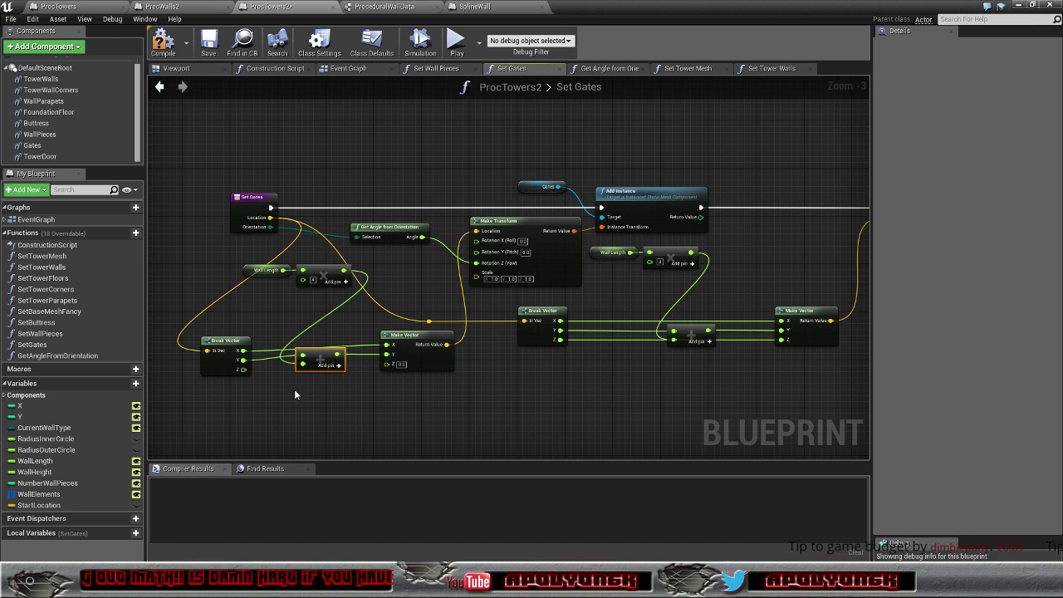
pyautogui.moveTo(234, 351); pyautogui.dragTo(234, 345)
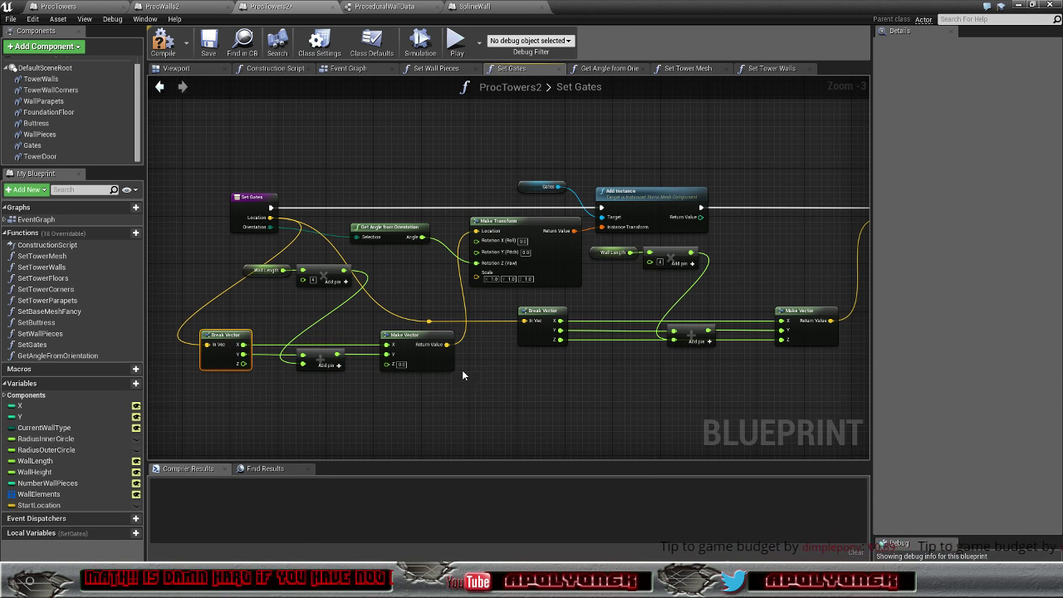
# Step: Change the first offset Multiply node's value from 4 to 2
pyautogui.moveTo(462, 369); pyautogui.dragTo(422, 368, button='right')
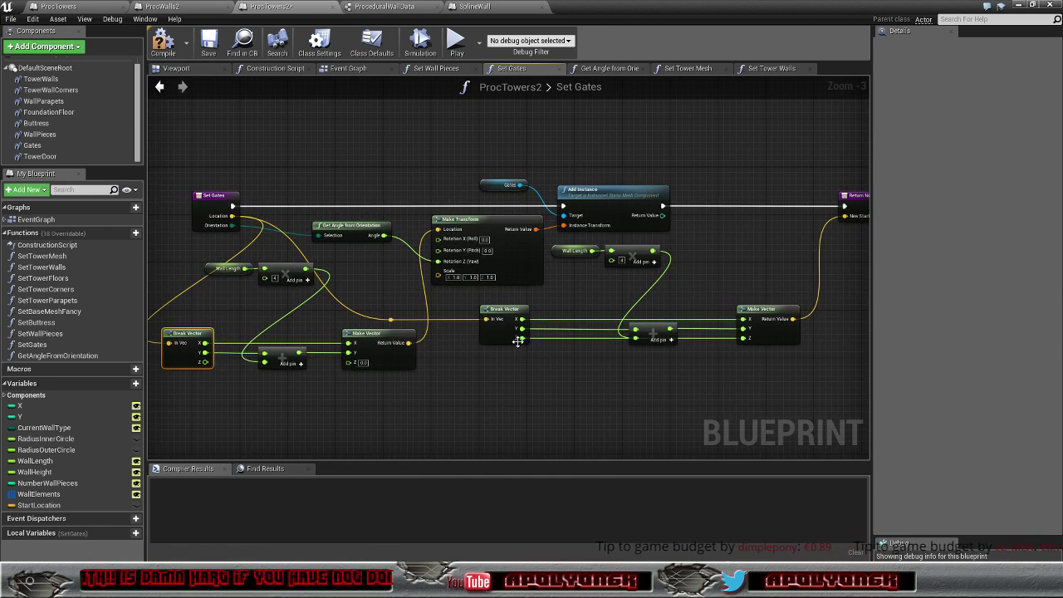
pyautogui.moveTo(465, 352); pyautogui.dragTo(464, 358, button='right')
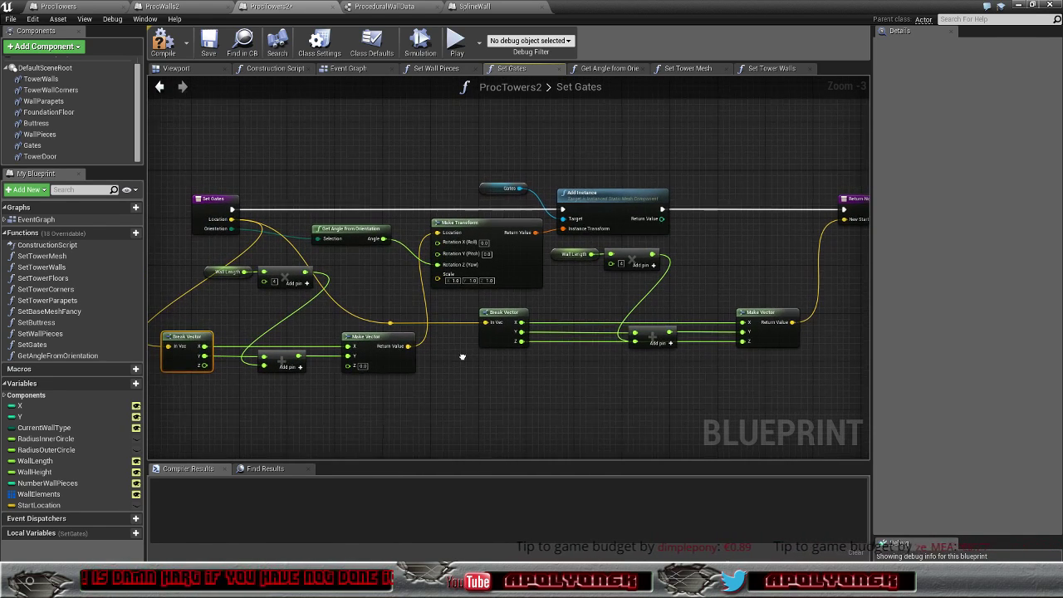
pyautogui.click(276, 282)
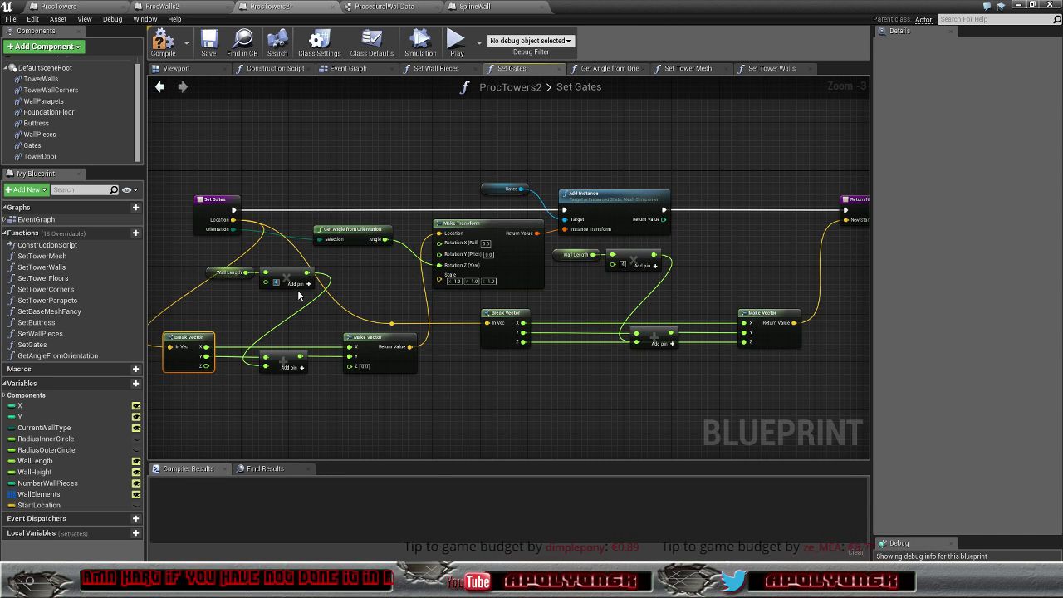
pyautogui.write('2')
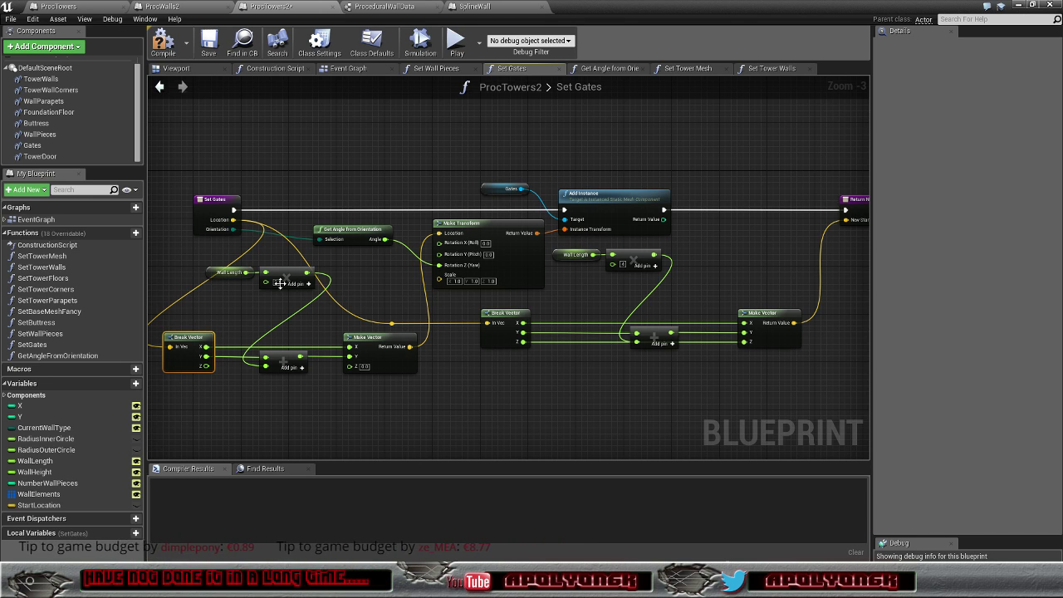
pyautogui.write('2')
pyautogui.press('Return')
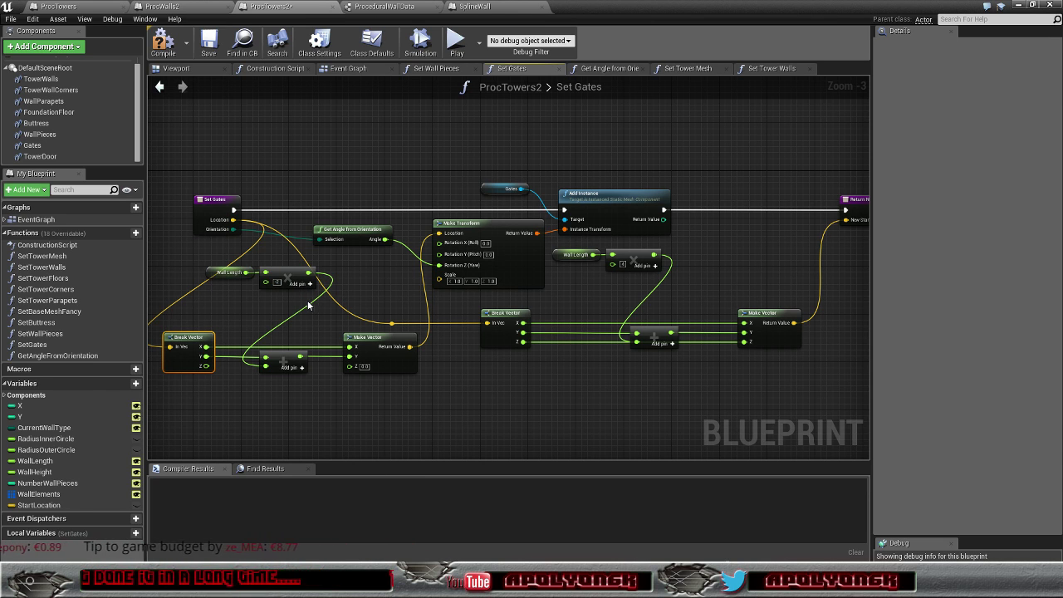
# Step: Connect the first Make Vector's Return Value to the second Break Vector's In Vec
pyautogui.moveTo(410, 346); pyautogui.dragTo(490, 322)
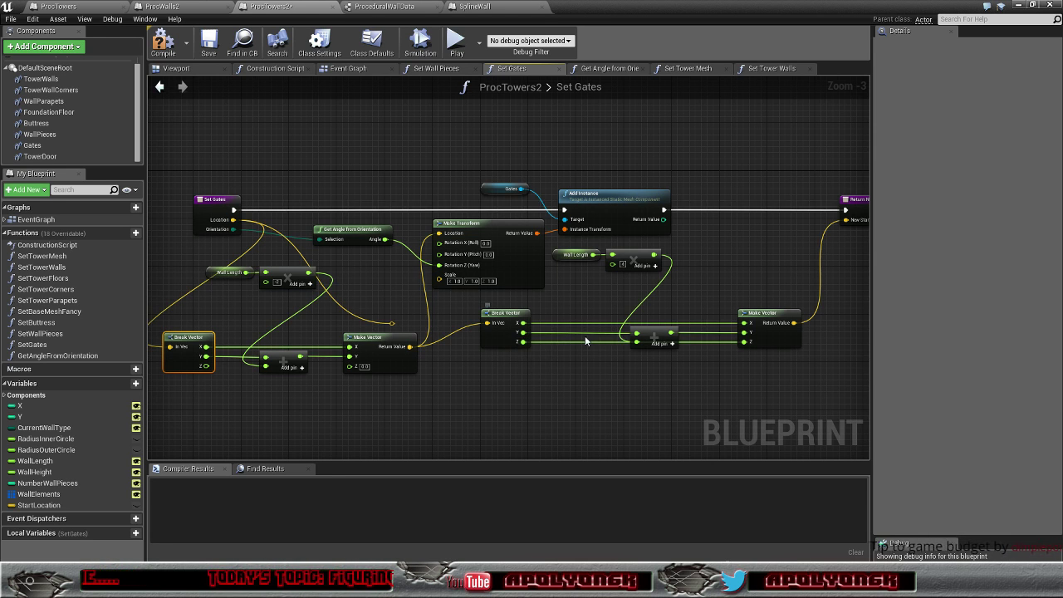
pyautogui.click(654, 334)
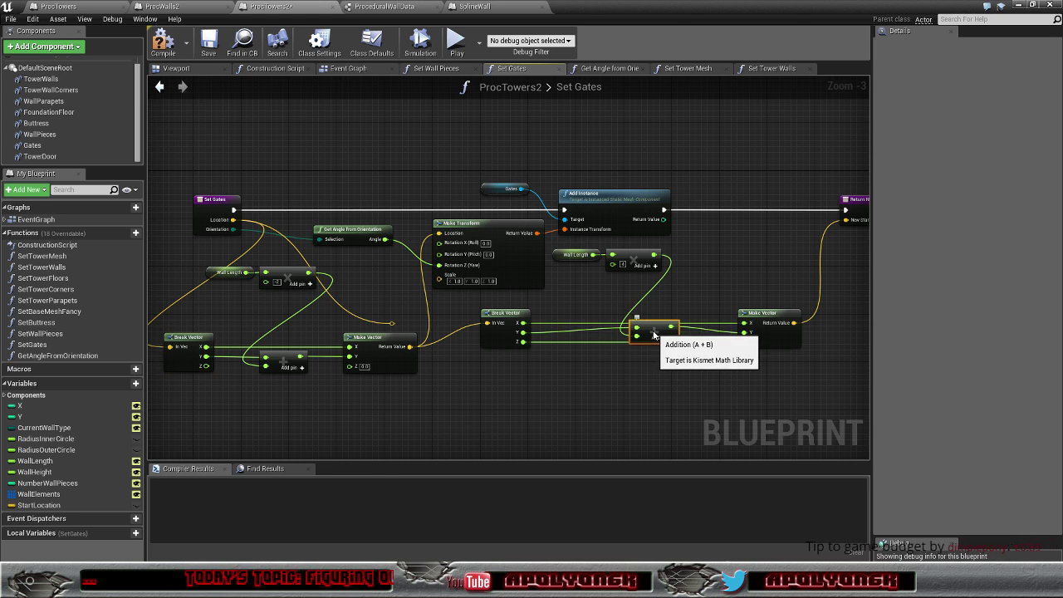
pyautogui.moveTo(654, 334); pyautogui.dragTo(654, 339)
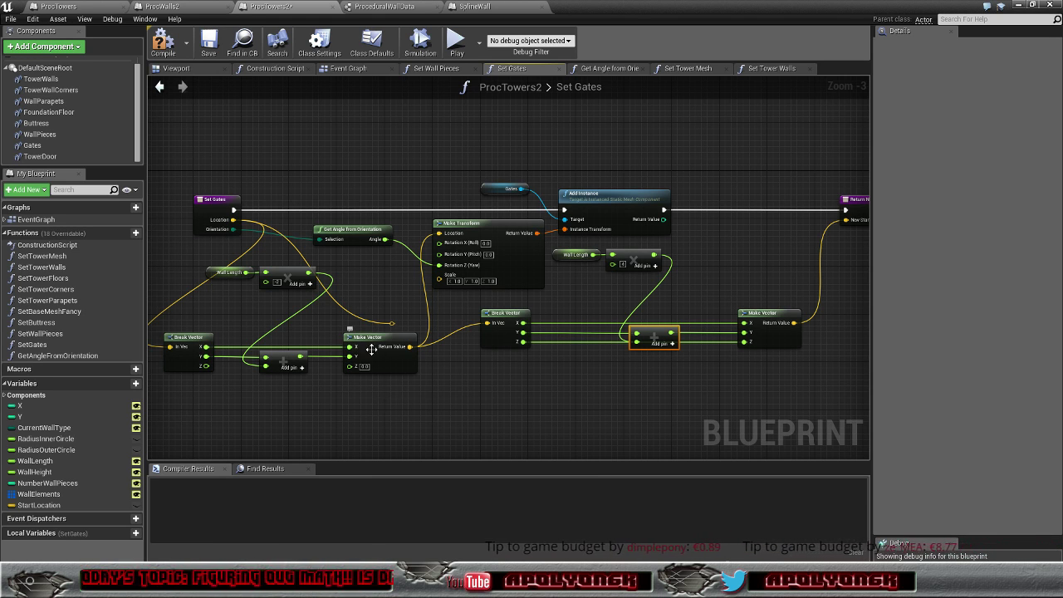
# Step: Compile the tower blueprint, minimize its editor, and orbit around the tower's gate arch
pyautogui.click(169, 47)
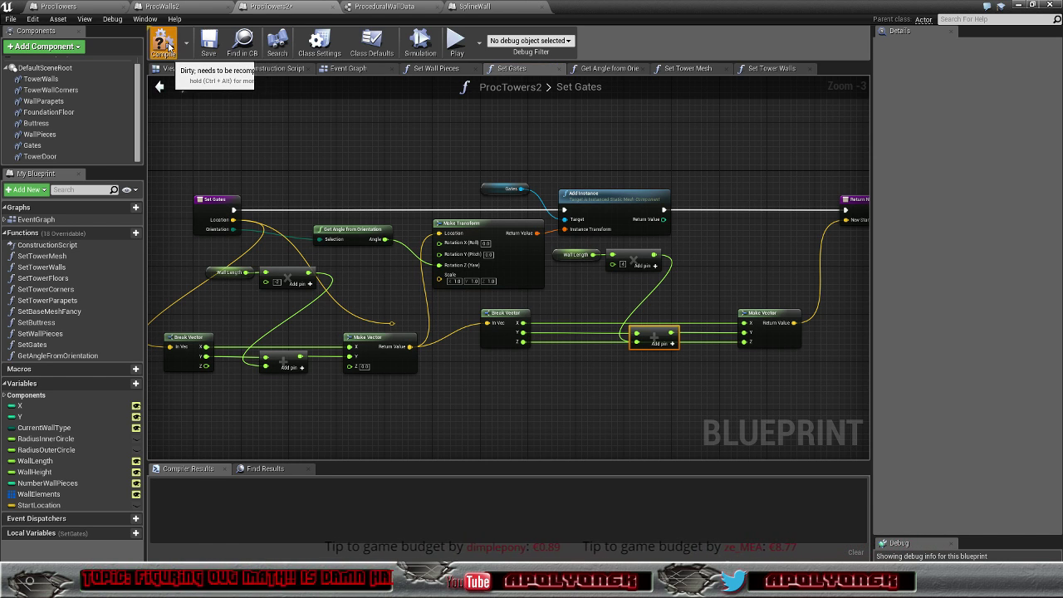
pyautogui.click(1019, 5)
pyautogui.moveTo(495, 187)
pyautogui.mouseDown(button='right')
pyautogui.moveTo(515, 216)
pyautogui.moveTo(498, 208)
pyautogui.moveTo(499, 167)
pyautogui.mouseUp(button='right')
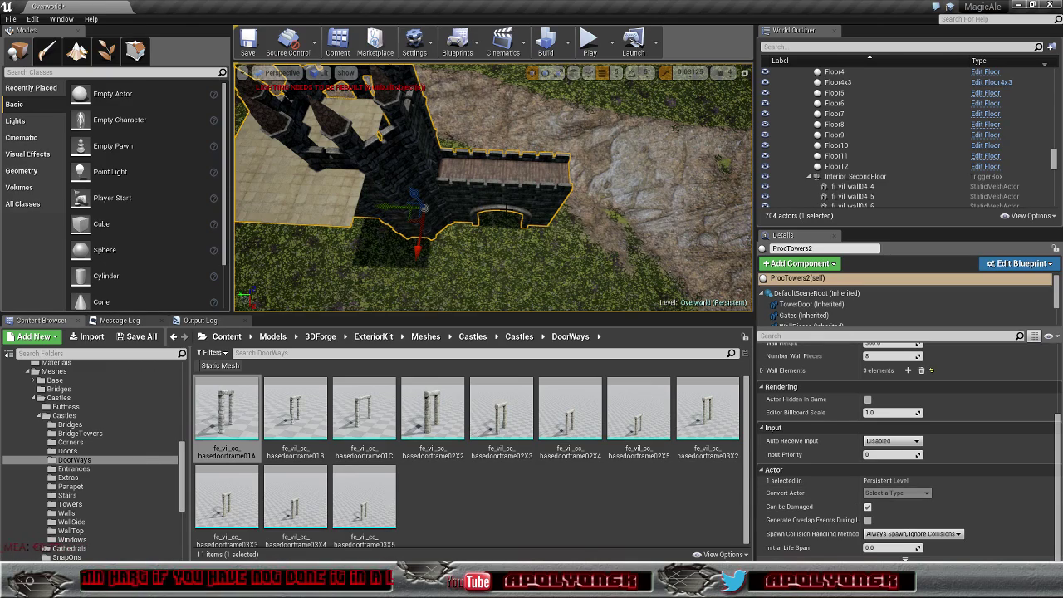
# Step: Set Wall Elements element 0's CurrentOrientation to SouthEast
pyautogui.moveTo(472, 172); pyautogui.dragTo(470, 174, button='right')
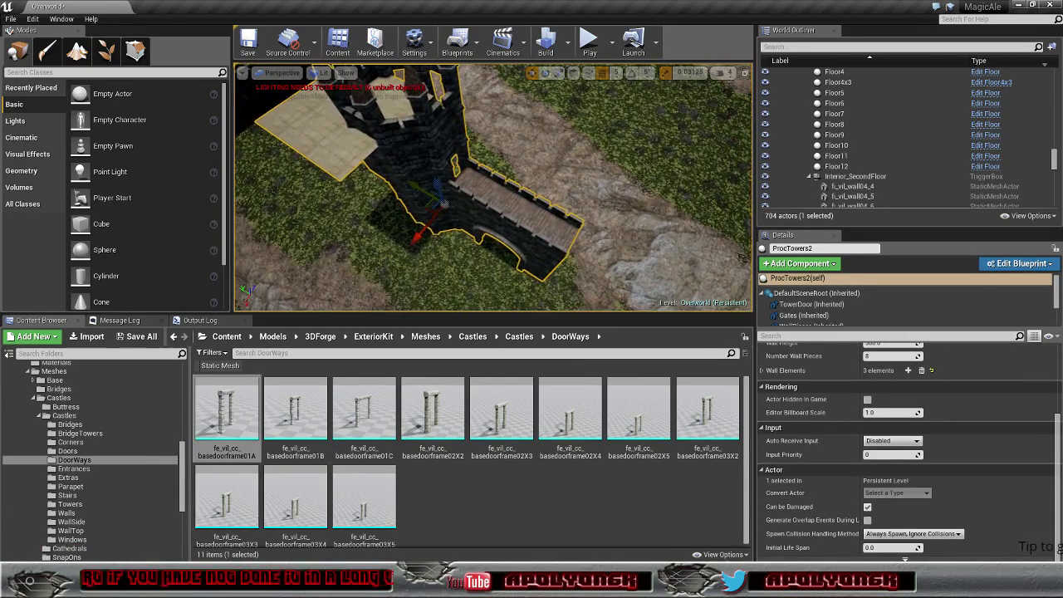
pyautogui.click(761, 370)
pyautogui.click(768, 385)
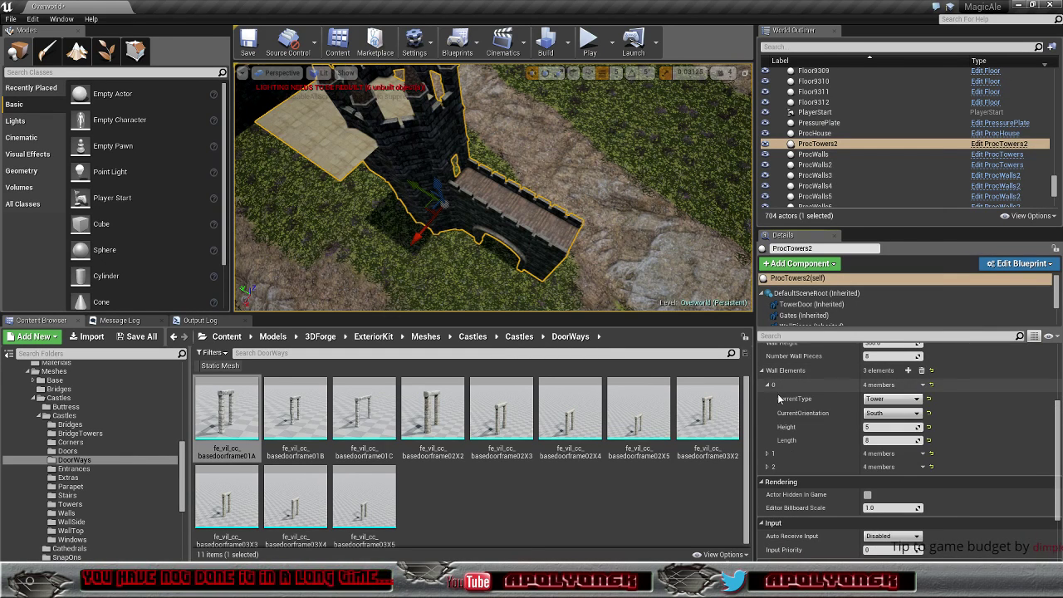
pyautogui.click(891, 413)
pyautogui.click(888, 446)
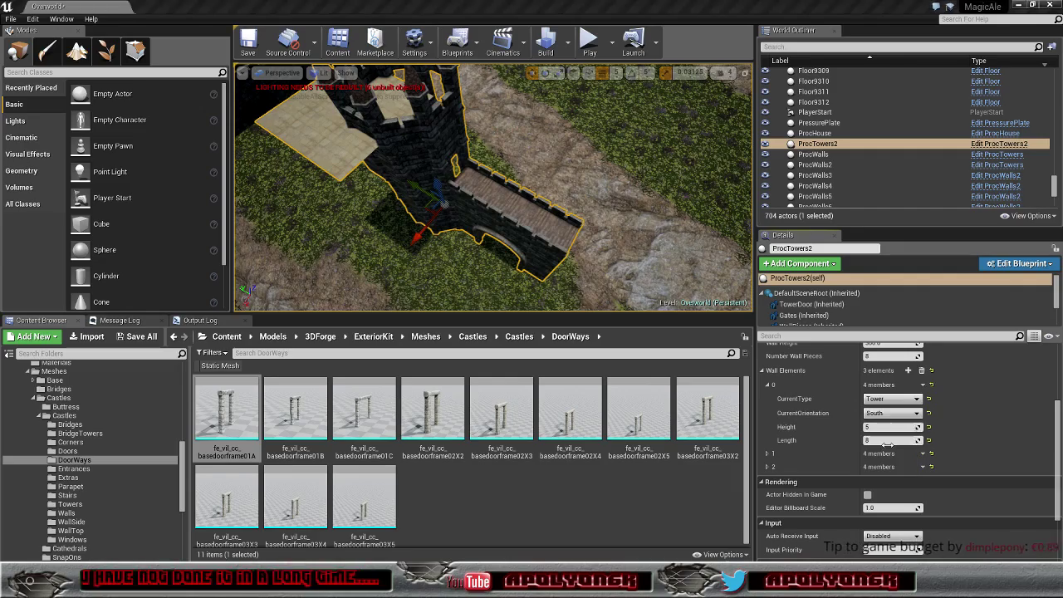
# Step: Set the gate element 1's CurrentOrientation to SouthWest and view the gate bridge from the side
pyautogui.moveTo(498, 191)
pyautogui.mouseDown(button='right')
pyautogui.moveTo(531, 191)
pyautogui.moveTo(548, 208)
pyautogui.mouseUp(button='right')
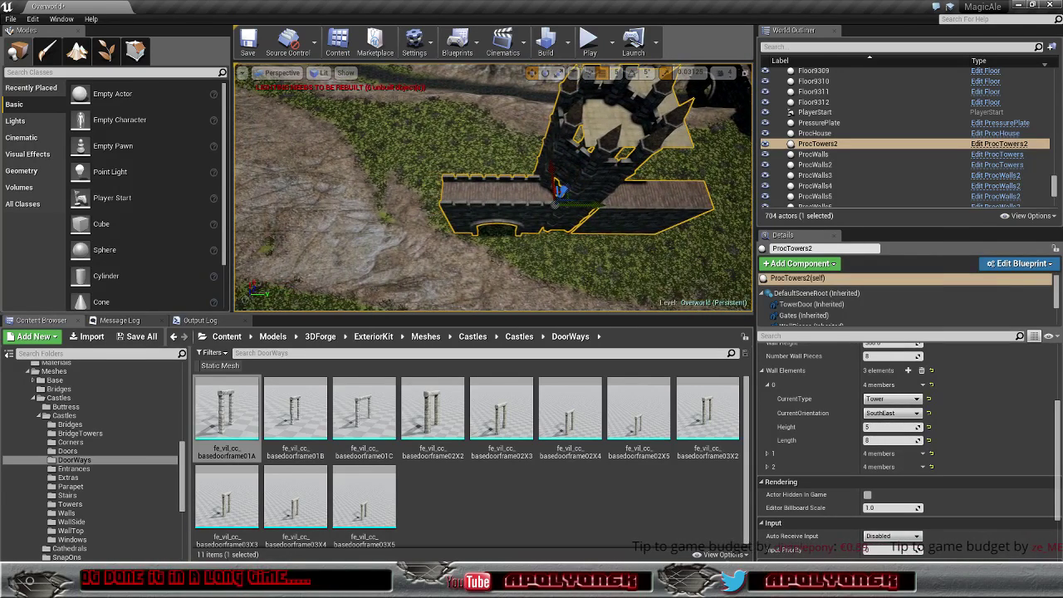
pyautogui.click(768, 454)
pyautogui.click(879, 484)
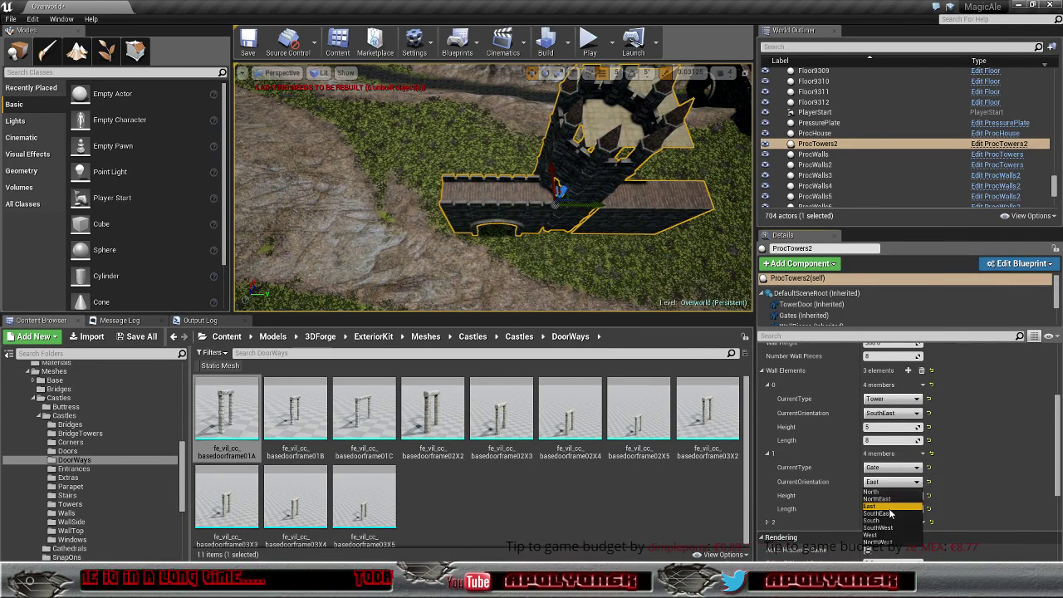
pyautogui.click(885, 515)
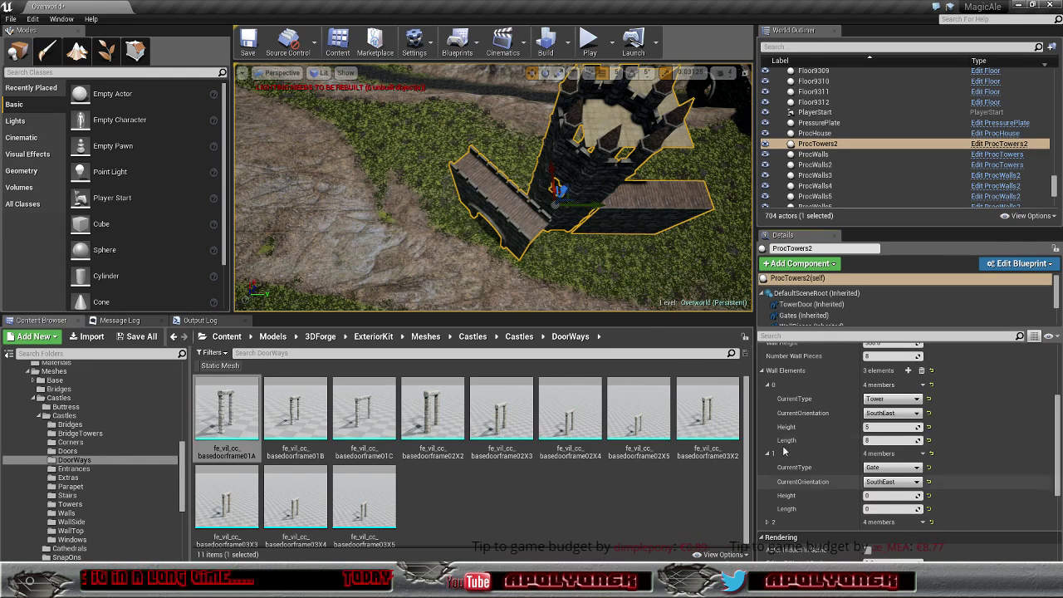
pyautogui.click(889, 482)
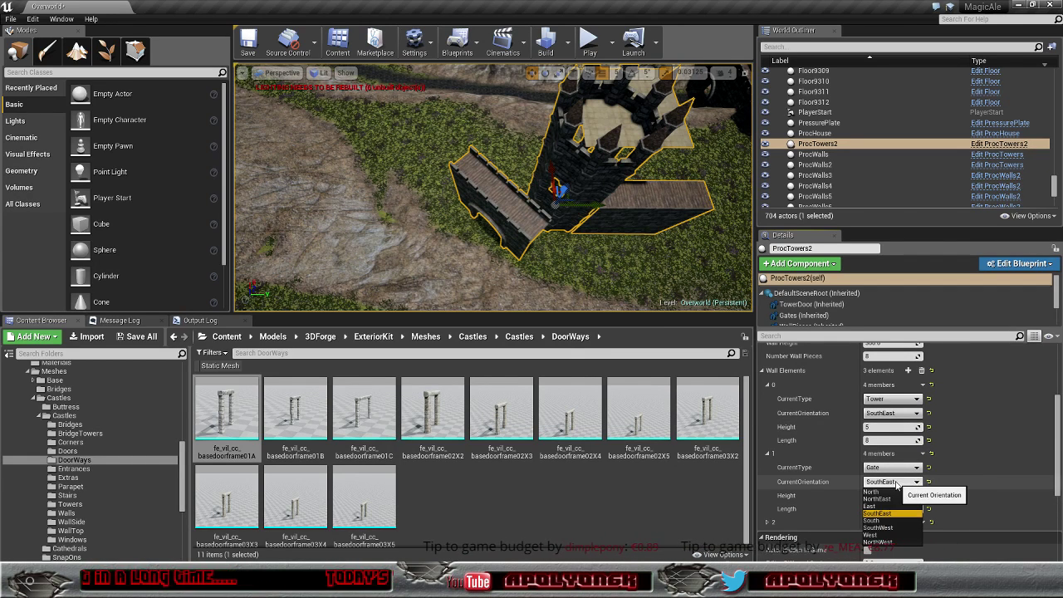
pyautogui.click(886, 528)
pyautogui.keyDown('alt'); pyautogui.moveTo(515, 200); pyautogui.dragTo(465, 208); pyautogui.keyUp('alt')
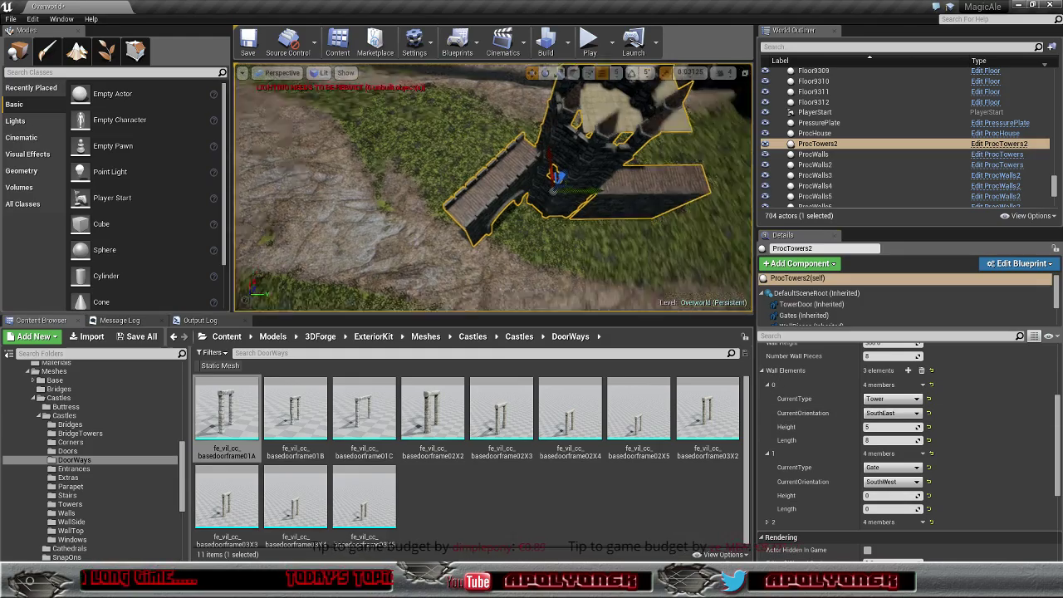
pyautogui.moveTo(532, 199)
pyautogui.keyDown('alt'); pyautogui.mouseDown()
pyautogui.moveTo(490, 183)
pyautogui.moveTo(482, 191)
pyautogui.moveTo(498, 166)
pyautogui.moveTo(465, 191)
pyautogui.moveTo(366, 208)
pyautogui.moveTo(609, 259)
pyautogui.mouseUp(); pyautogui.keyUp('alt')
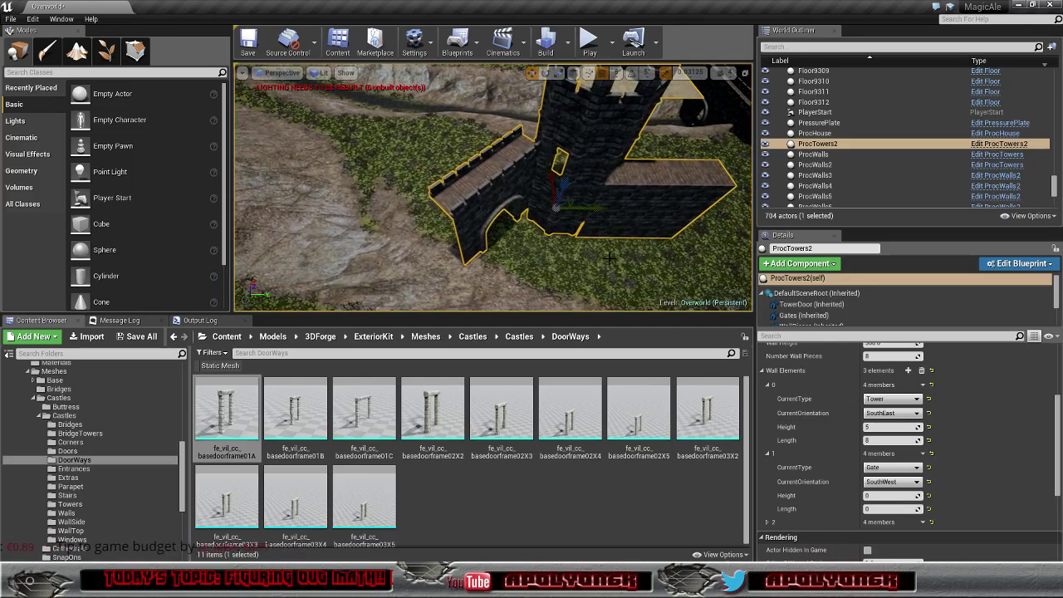
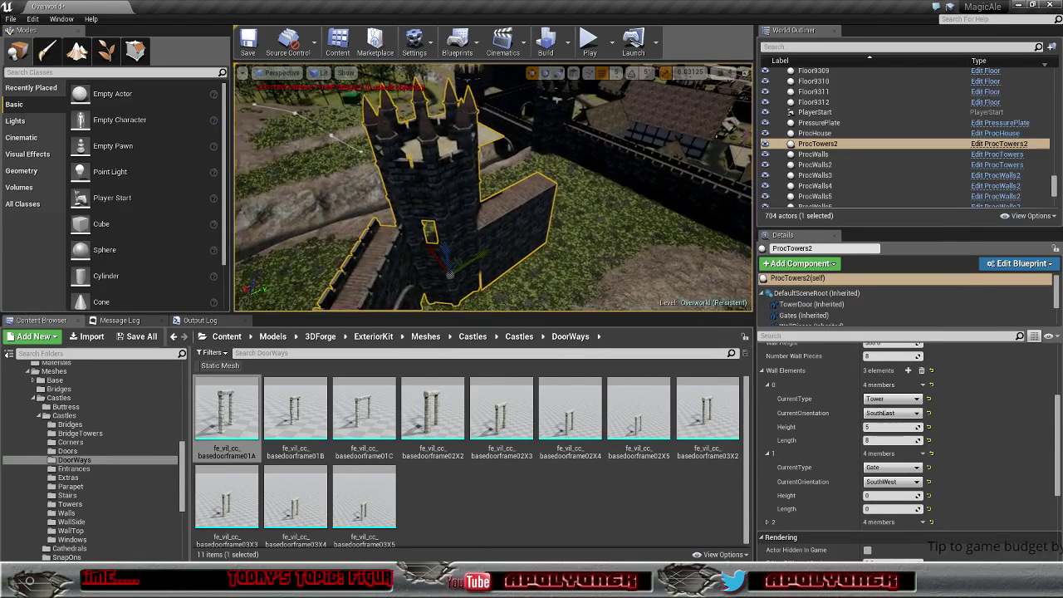
# Step: Orbit around the ProcTowers2 tower, then expand wall element 2, the North-facing Wall
pyautogui.moveTo(493, 187)
pyautogui.mouseDown(button='right')
pyautogui.moveTo(399, 192)
pyautogui.moveTo(499, 200)
pyautogui.mouseUp(button='right')
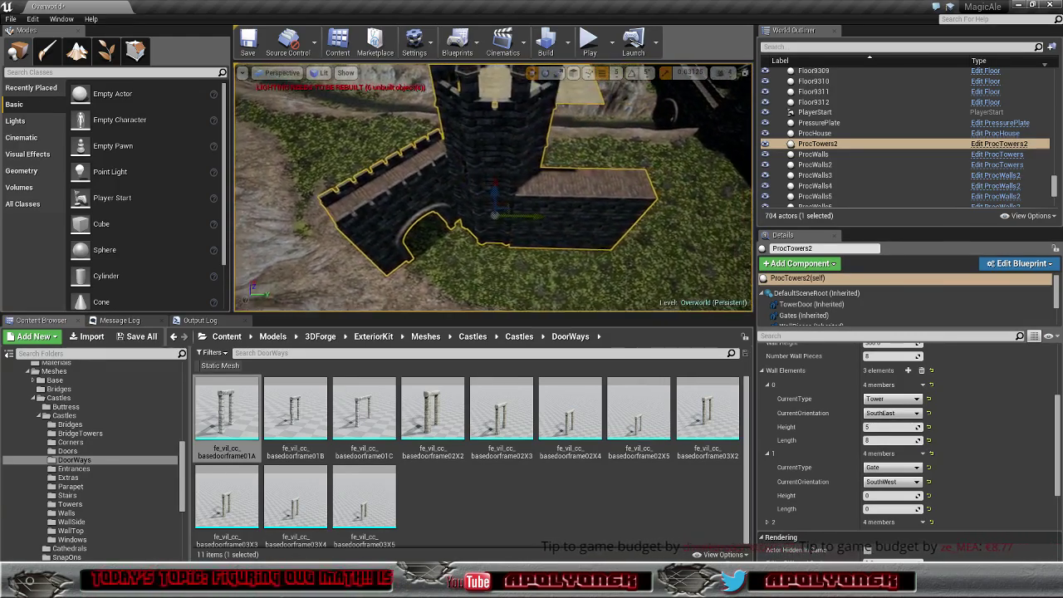
pyautogui.moveTo(498, 200); pyautogui.dragTo(540, 199, button='right')
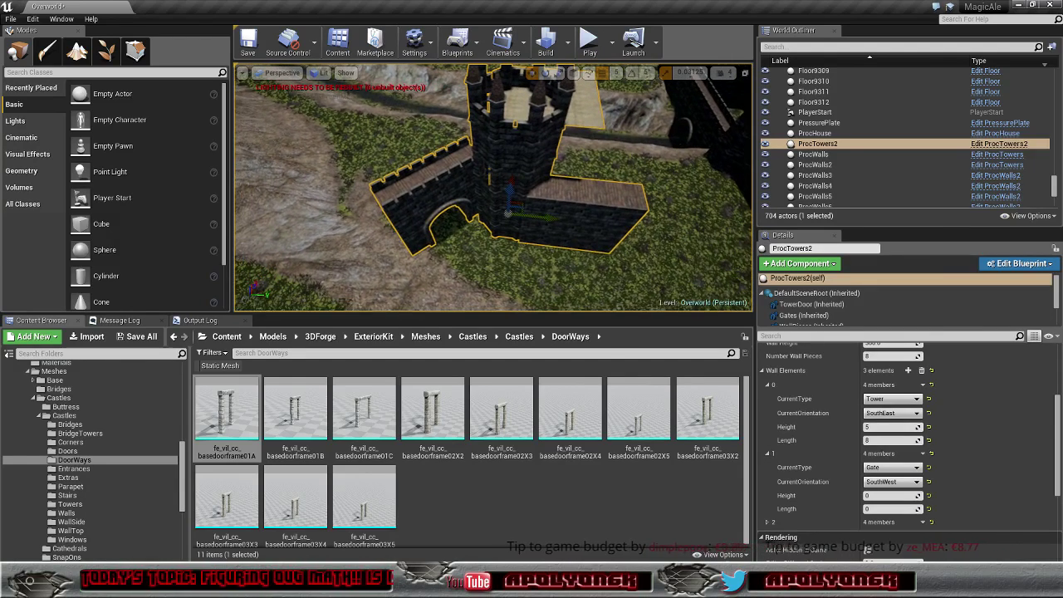
pyautogui.click(767, 523)
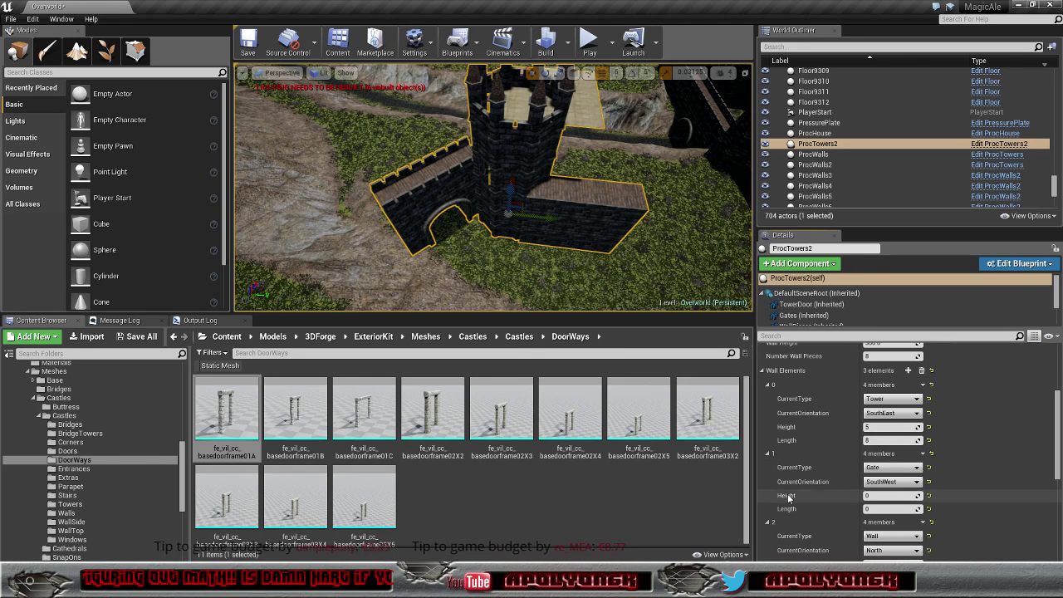
# Step: Try SouthEast and SouthWest for wall element 2's orientation, settling on West
pyautogui.scroll(-3, 833, 515)
pyautogui.click(874, 463)
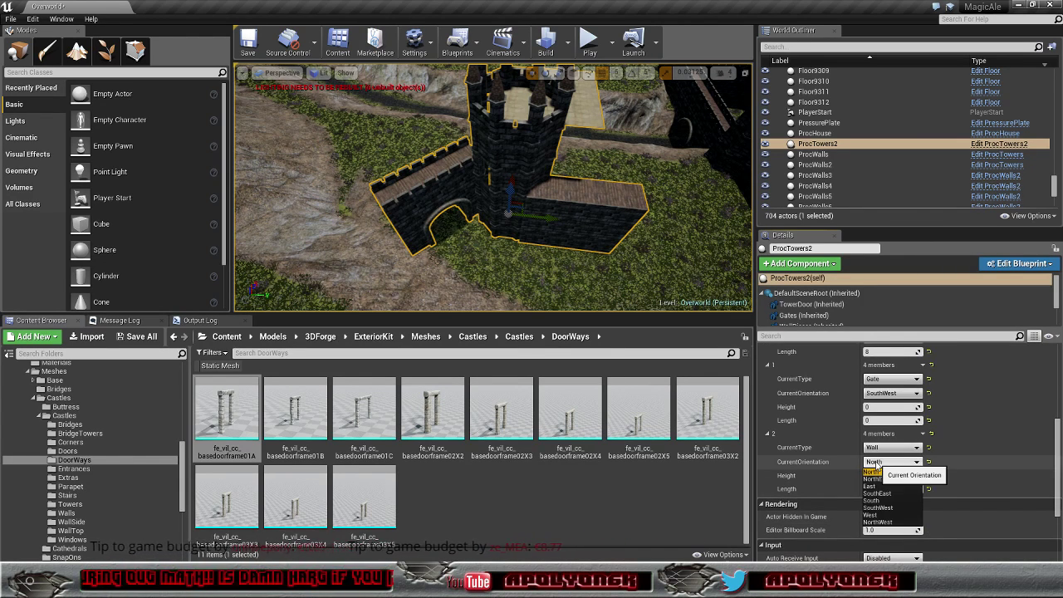
pyautogui.click(879, 495)
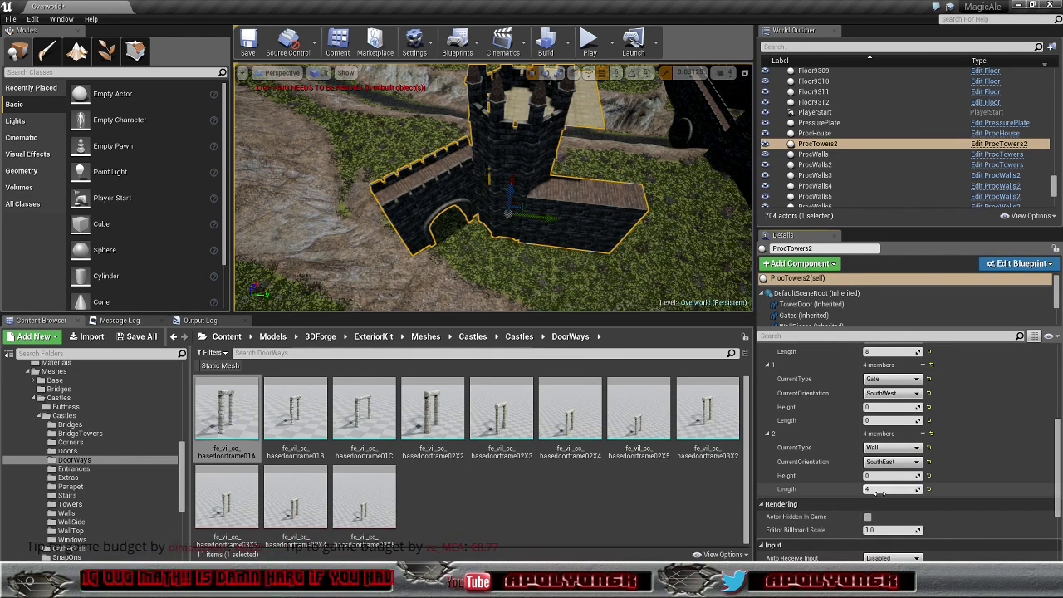
pyautogui.click(891, 462)
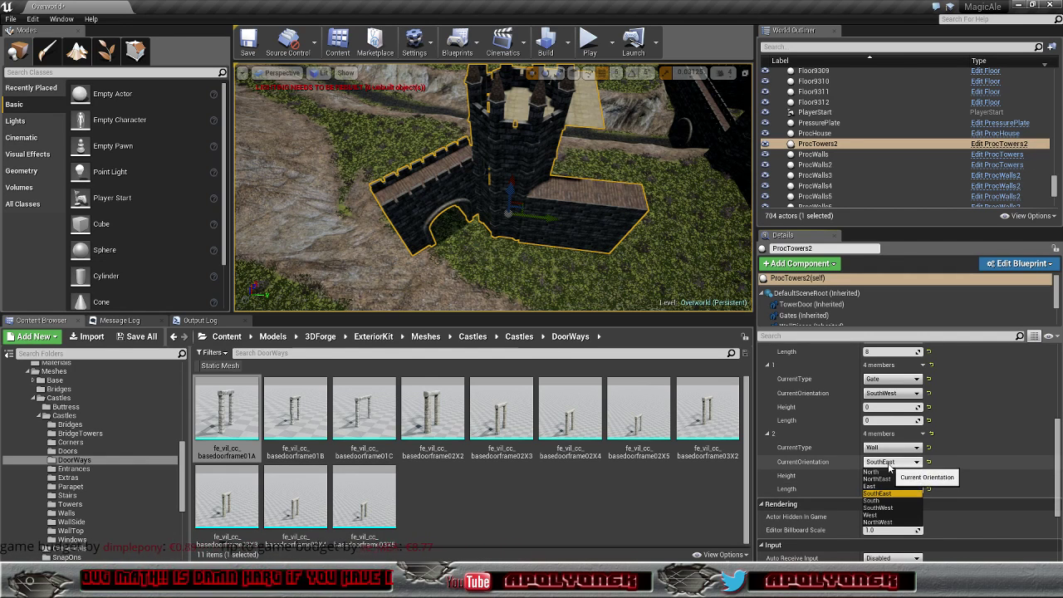
pyautogui.click(885, 509)
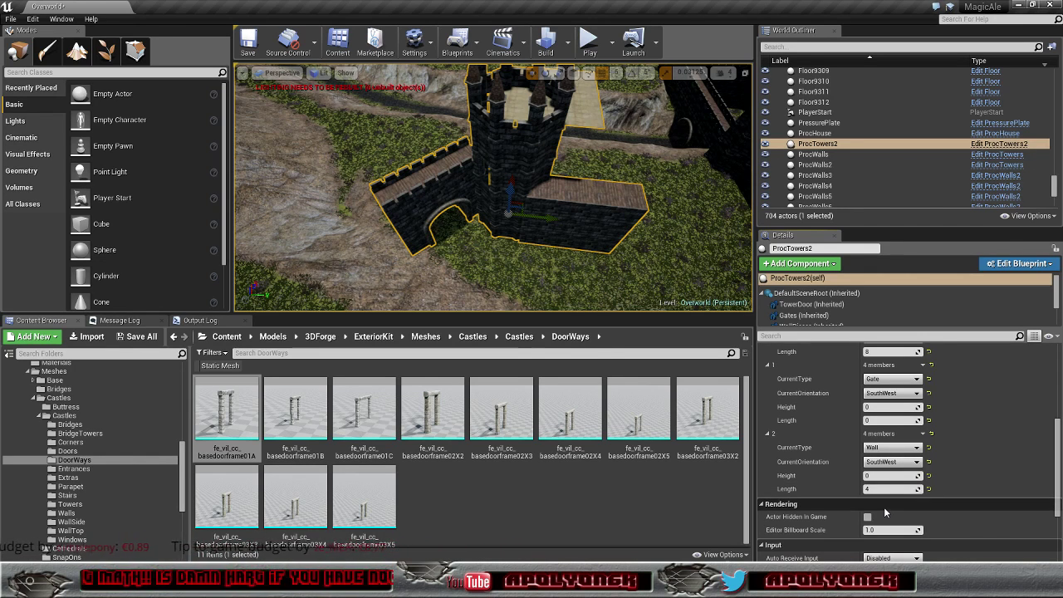
pyautogui.click(890, 463)
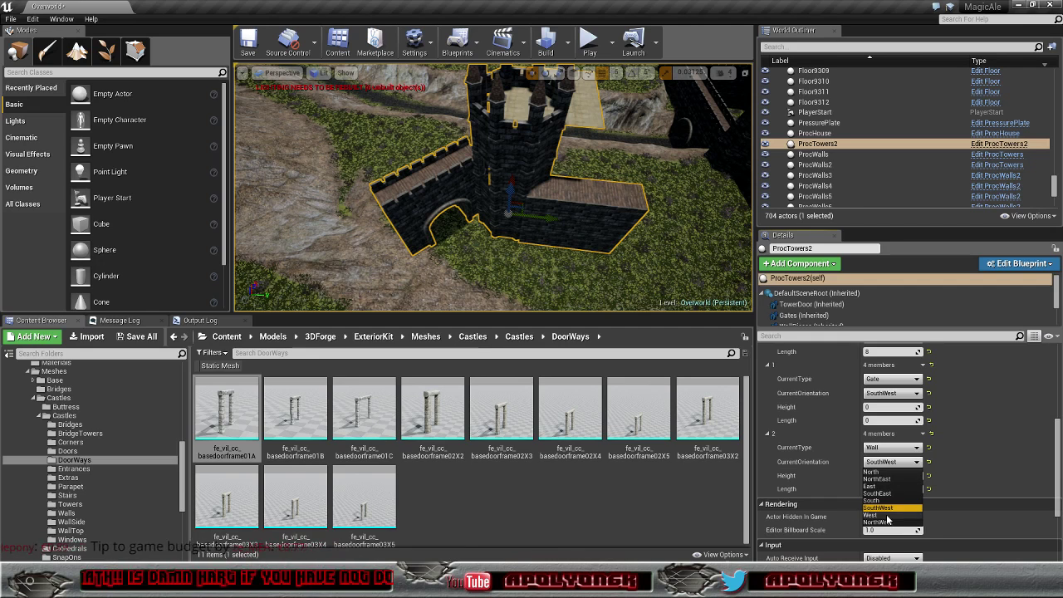
pyautogui.click(888, 516)
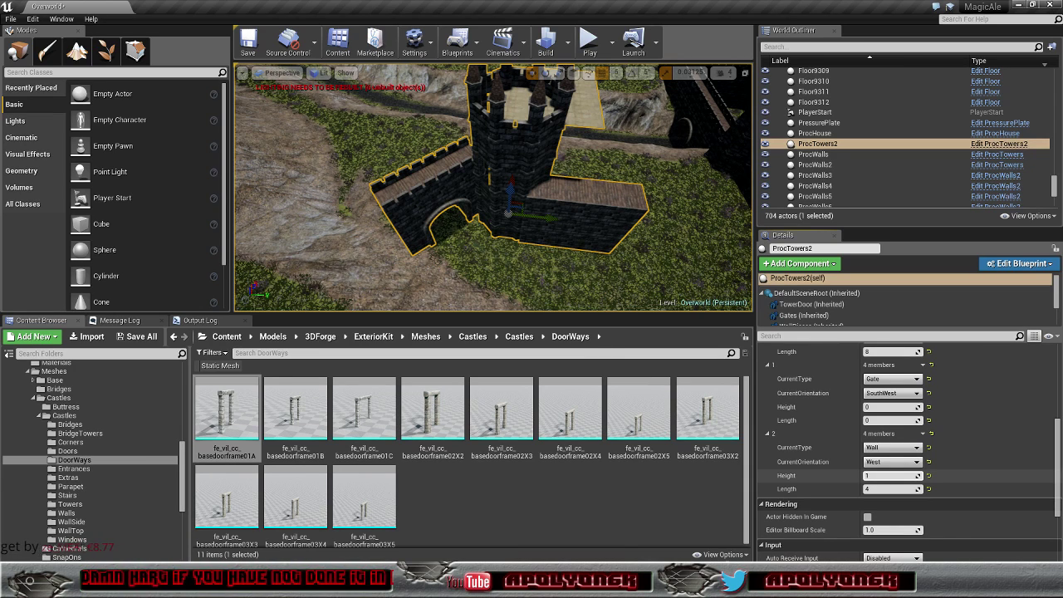
# Step: Give wall element 2 Height 1 and Length 7, then view the tower from above
pyautogui.moveTo(893, 475)
pyautogui.mouseDown()
pyautogui.moveTo(880, 475)
pyautogui.moveTo(905, 488)
pyautogui.mouseUp()
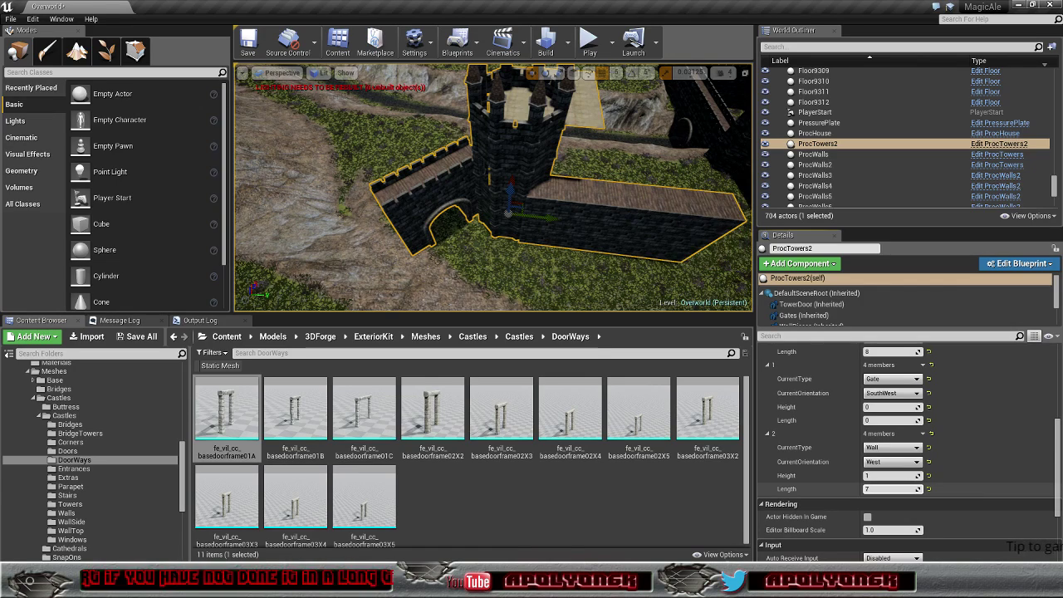
pyautogui.scroll(6, 493, 188)
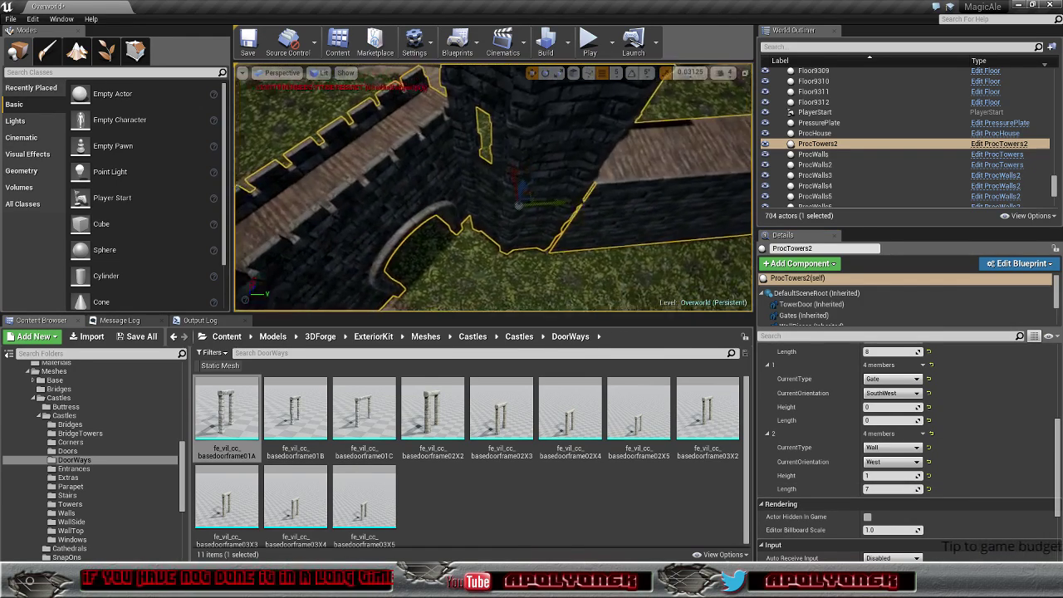
pyautogui.moveTo(493, 188); pyautogui.dragTo(382, 204, button='right')
pyautogui.moveTo(482, 208); pyautogui.dragTo(461, 212, button='right')
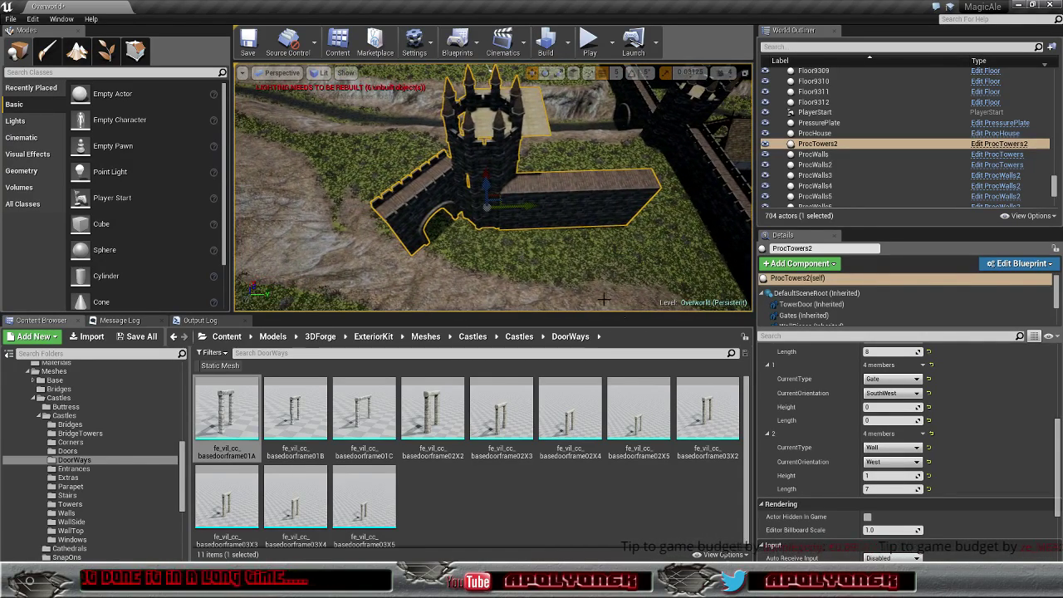
# Step: Try NorthEast for the tower element and East, then SouthEast, for the gate element
pyautogui.scroll(2, 844, 406)
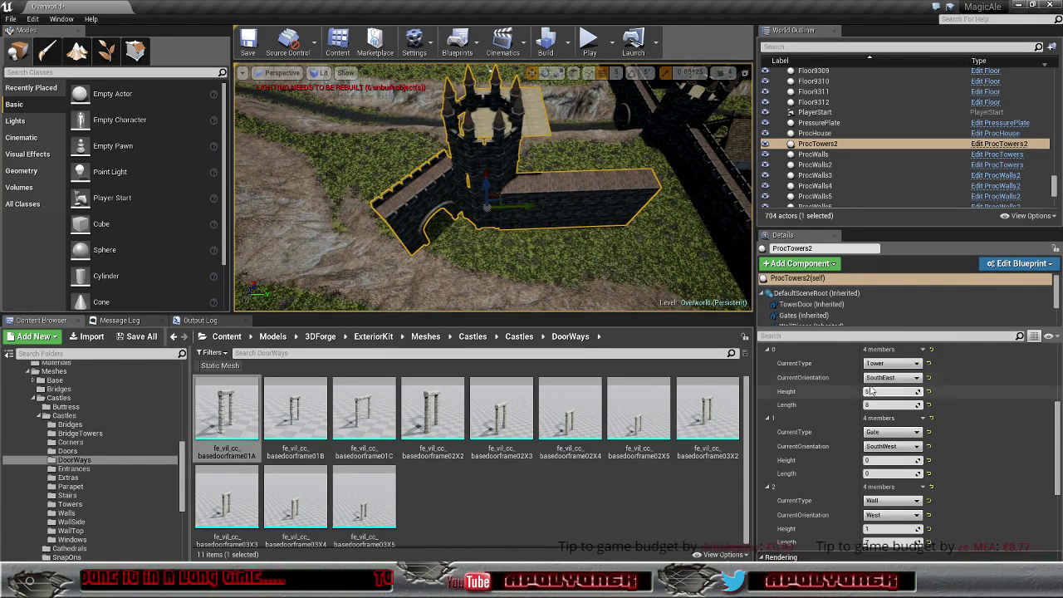
pyautogui.click(886, 378)
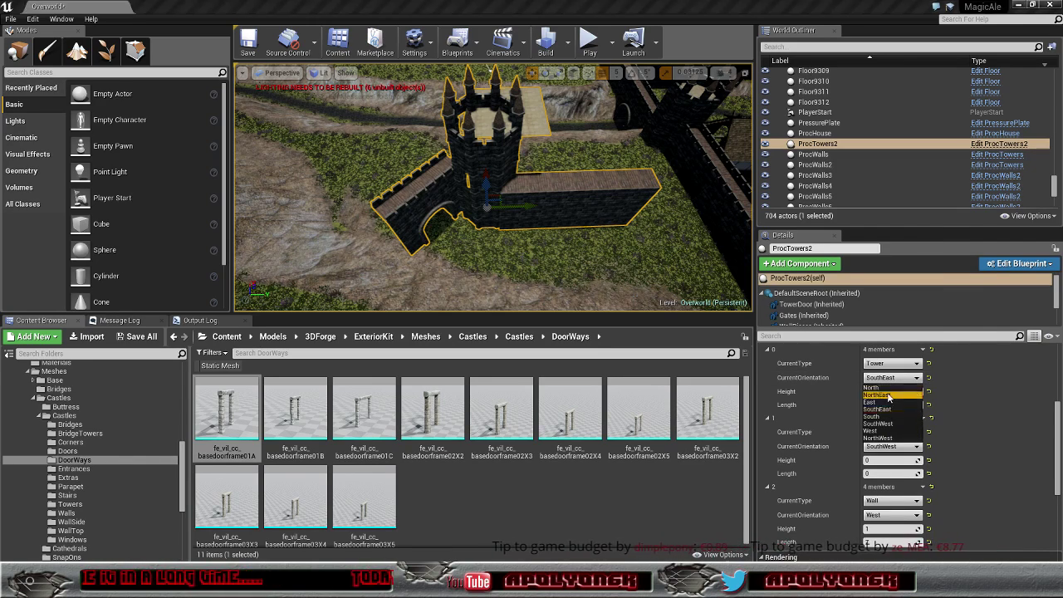
pyautogui.click(889, 396)
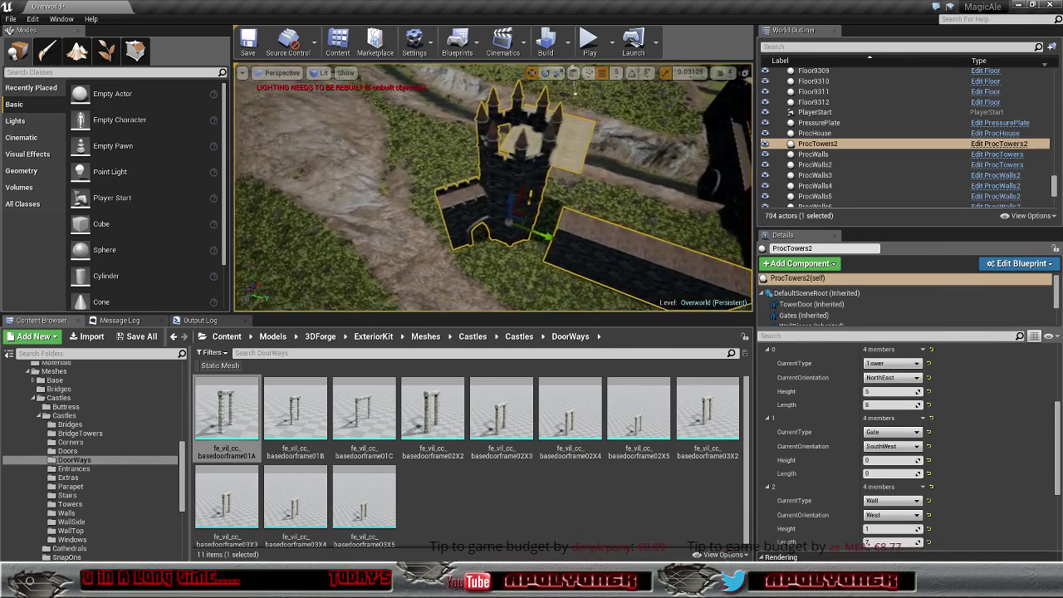
pyautogui.moveTo(494, 191)
pyautogui.mouseDown(button='right')
pyautogui.moveTo(532, 174)
pyautogui.moveTo(449, 224)
pyautogui.mouseUp(button='right')
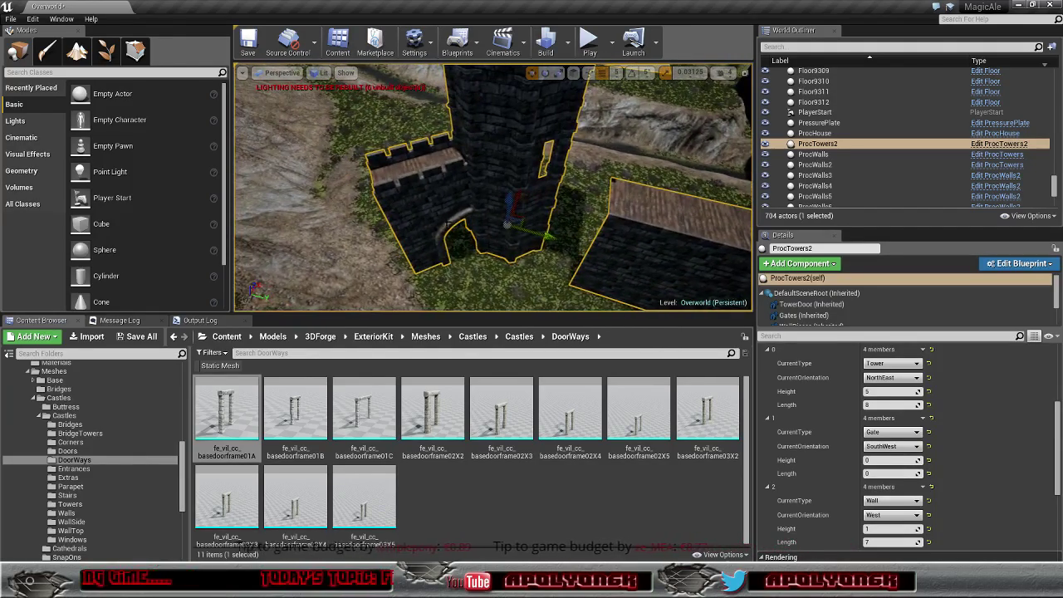
pyautogui.click(891, 447)
pyautogui.click(894, 470)
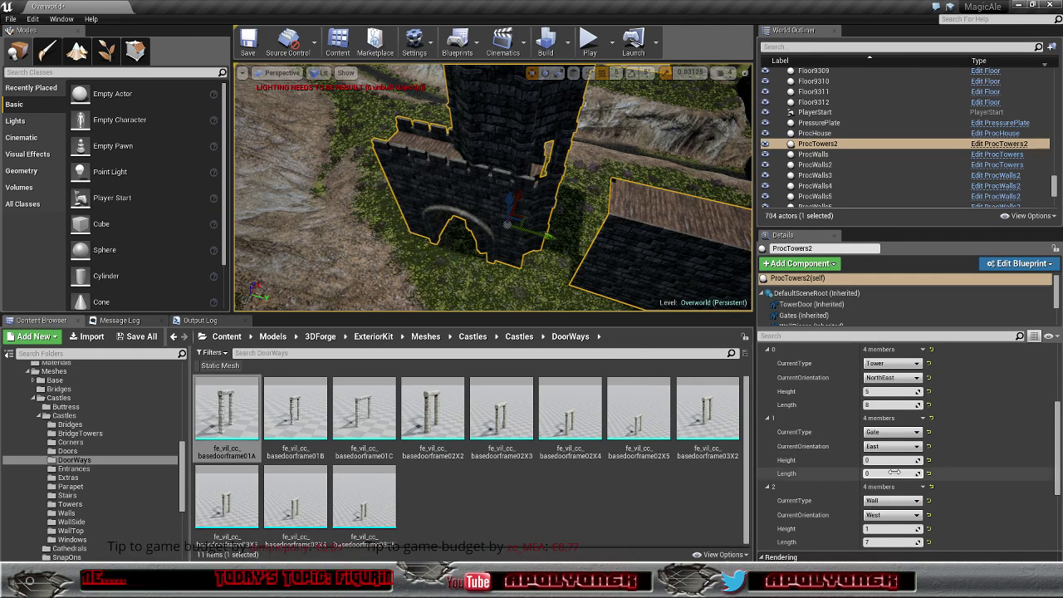
pyautogui.click(891, 446)
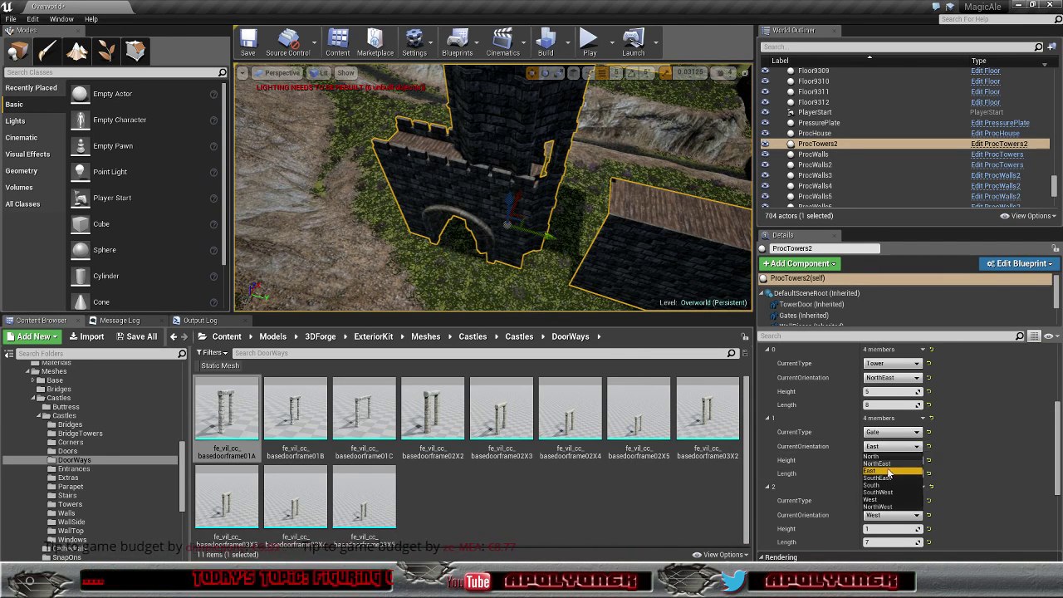
pyautogui.click(881, 477)
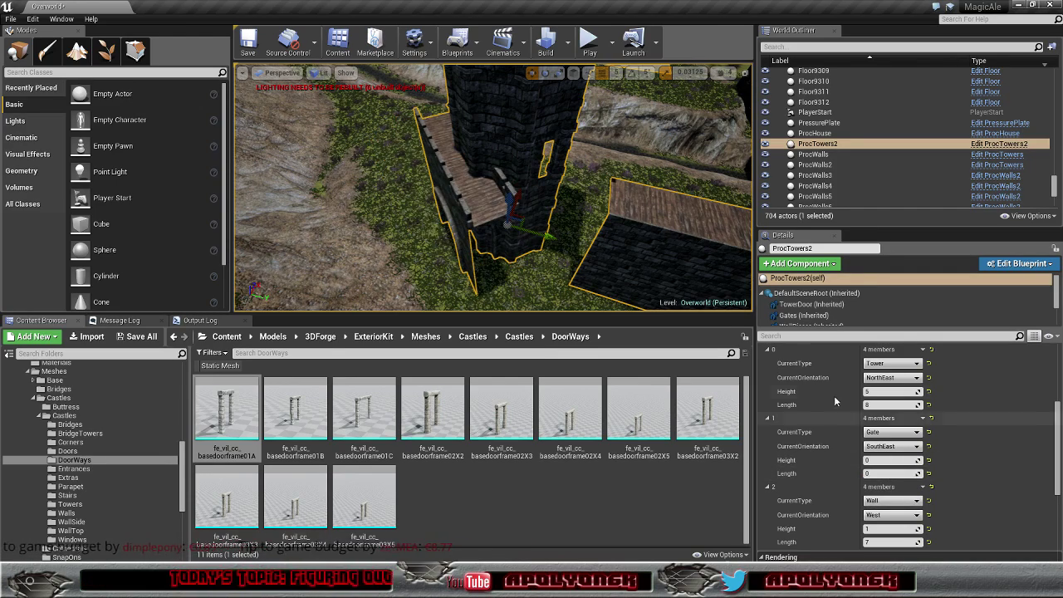
pyautogui.keyDown('alt'); pyautogui.moveTo(498, 208); pyautogui.dragTo(582, 208); pyautogui.keyUp('alt')
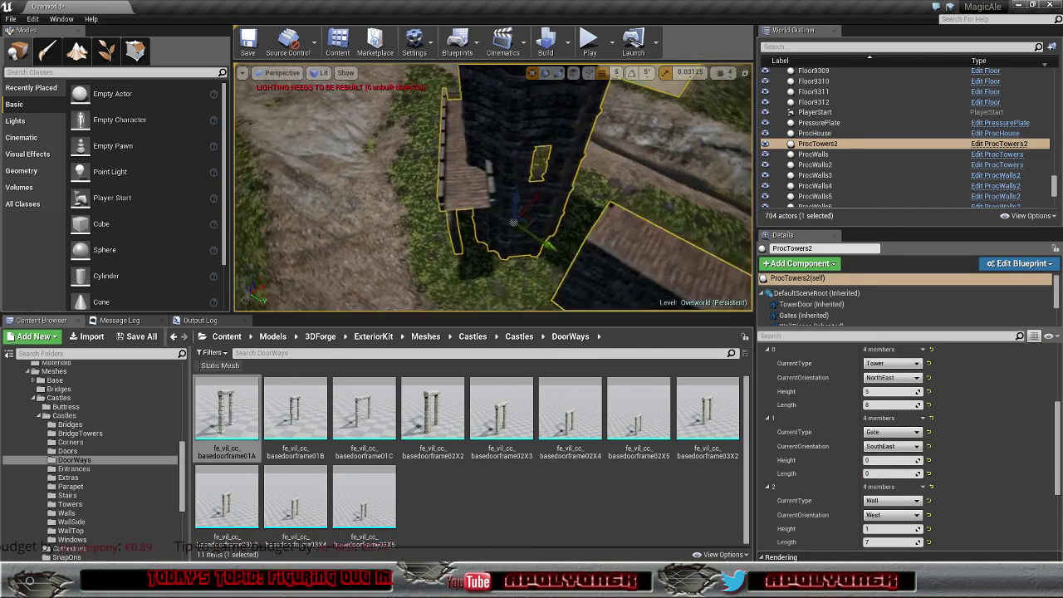
pyautogui.keyDown('alt'); pyautogui.moveTo(498, 208); pyautogui.dragTo(581, 204); pyautogui.keyUp('alt')
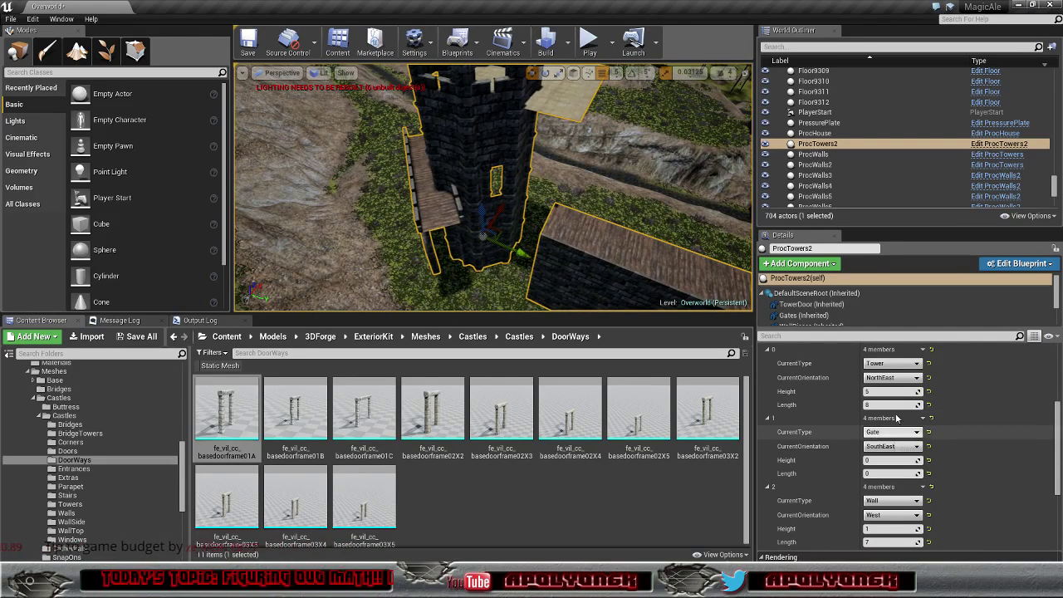
# Step: Set the tower element to face North and the gate element to face West
pyautogui.click(897, 380)
pyautogui.click(895, 388)
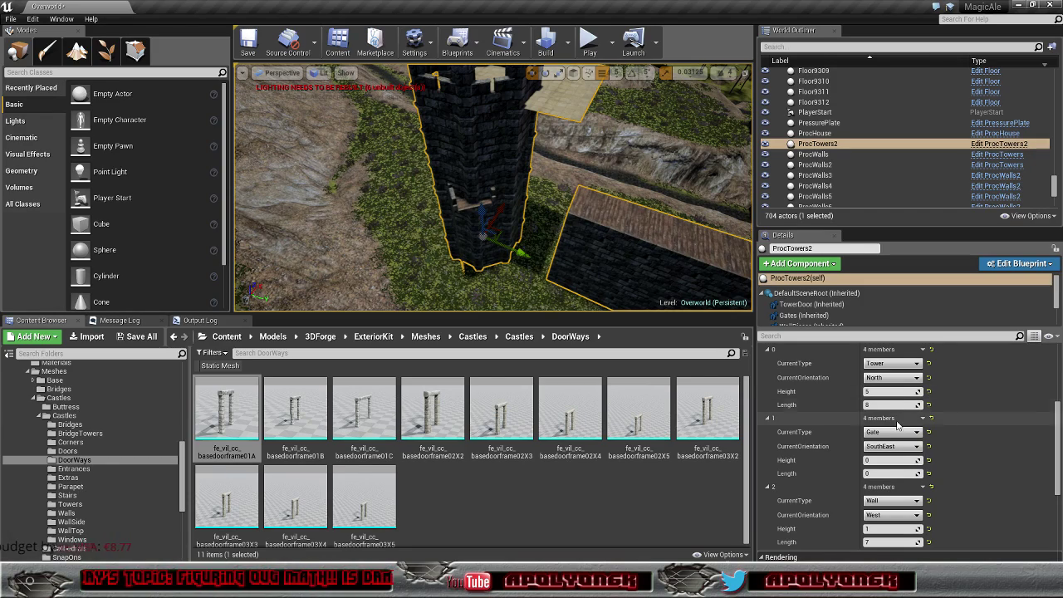
pyautogui.keyDown('alt'); pyautogui.moveTo(499, 208); pyautogui.dragTo(615, 192); pyautogui.keyUp('alt')
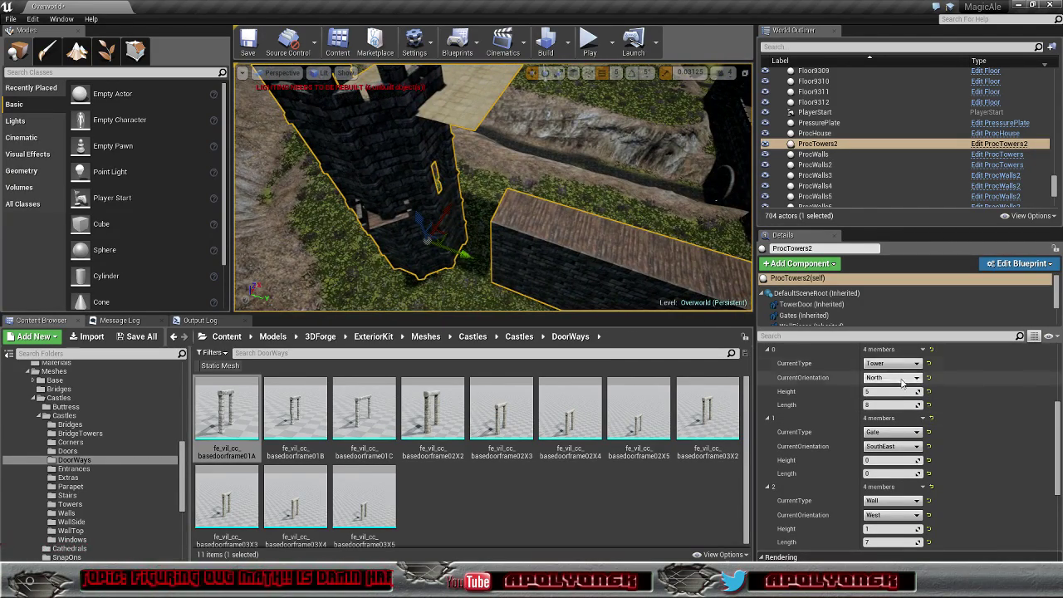
pyautogui.click(893, 447)
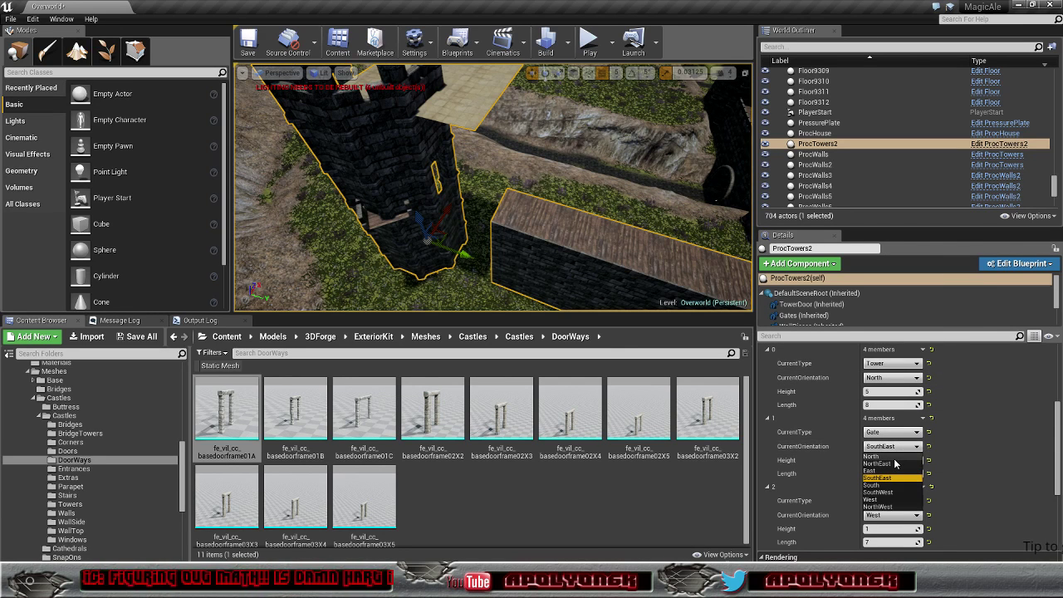
pyautogui.click(895, 457)
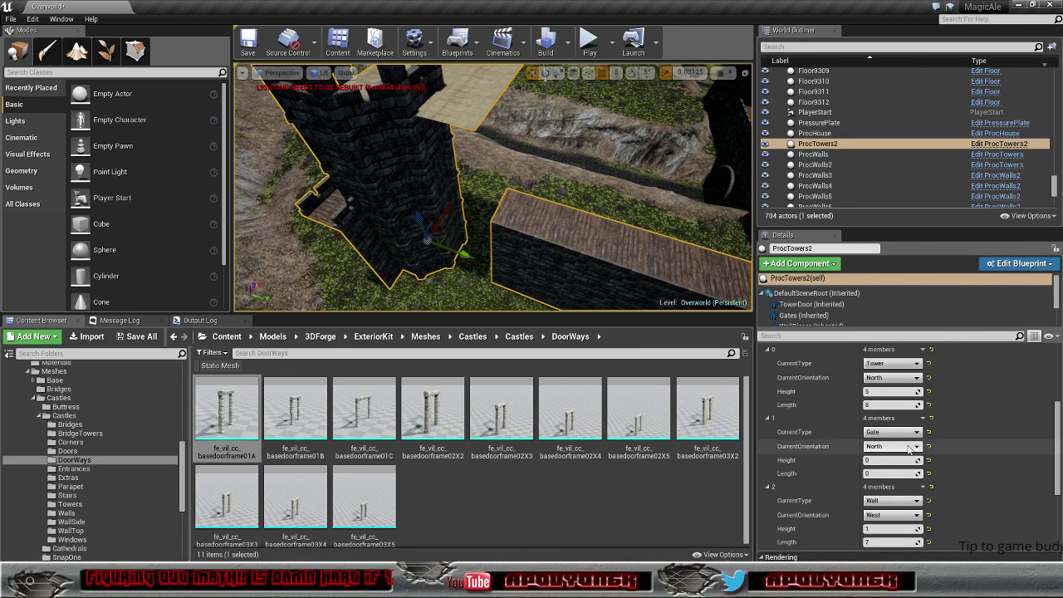
pyautogui.click(891, 446)
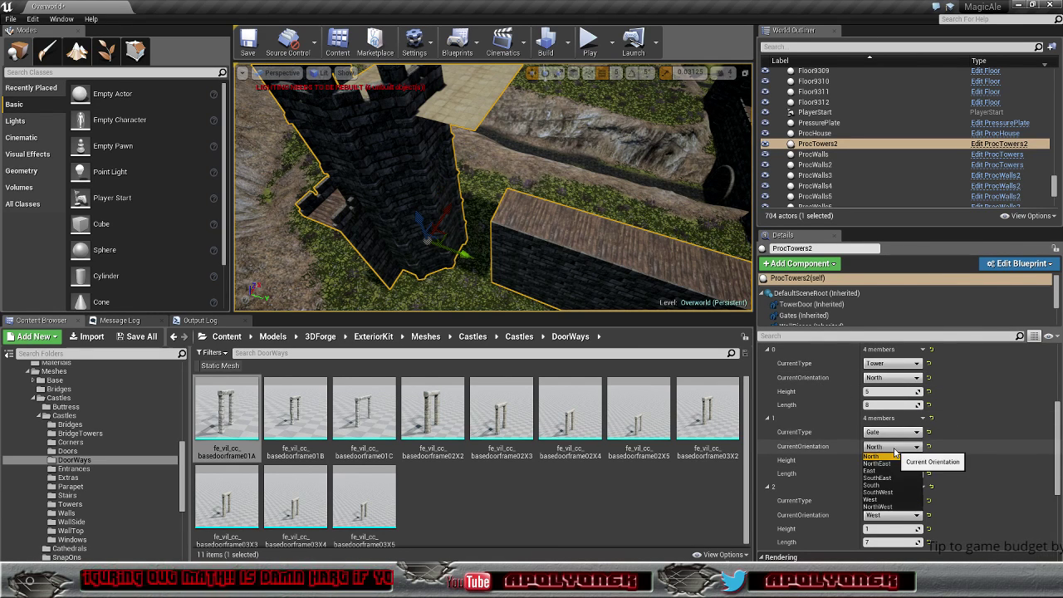
pyautogui.click(895, 499)
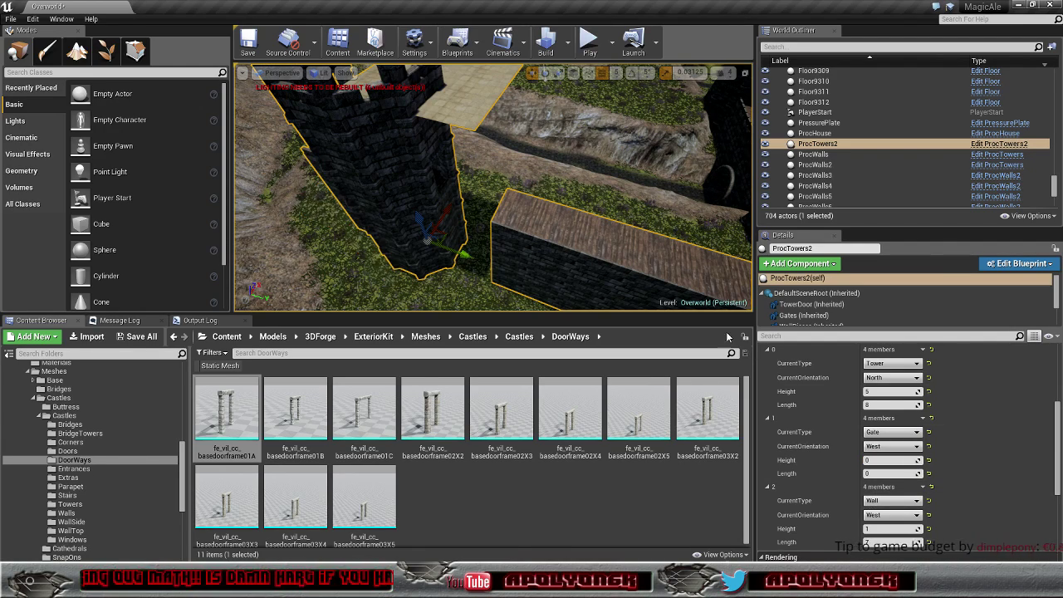
pyautogui.moveTo(493, 192); pyautogui.dragTo(540, 191, button='right')
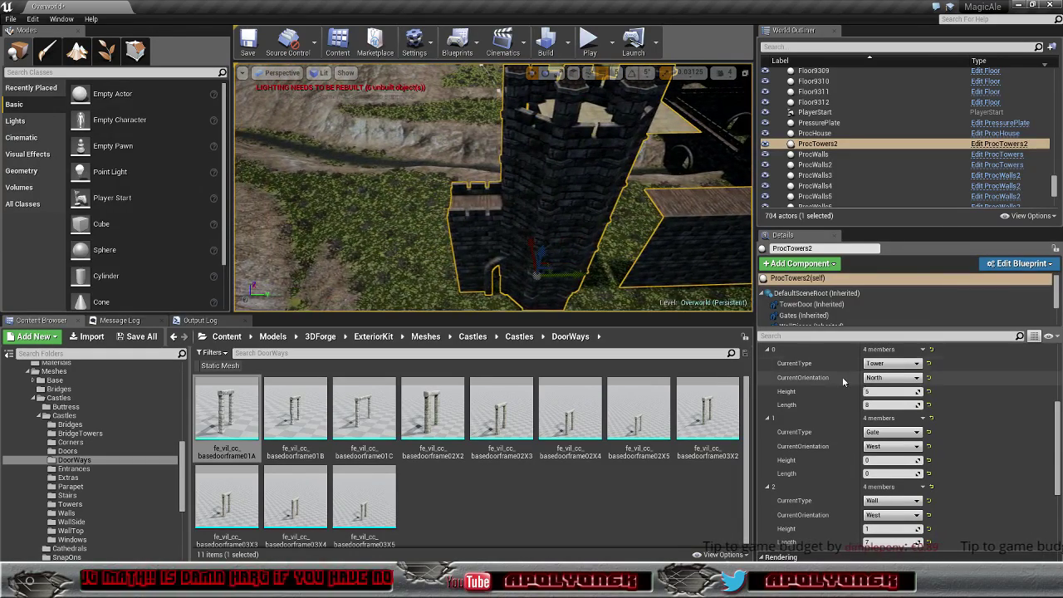
# Step: Turn the tower element to face South and view its doorway from above
pyautogui.click(891, 377)
pyautogui.click(879, 417)
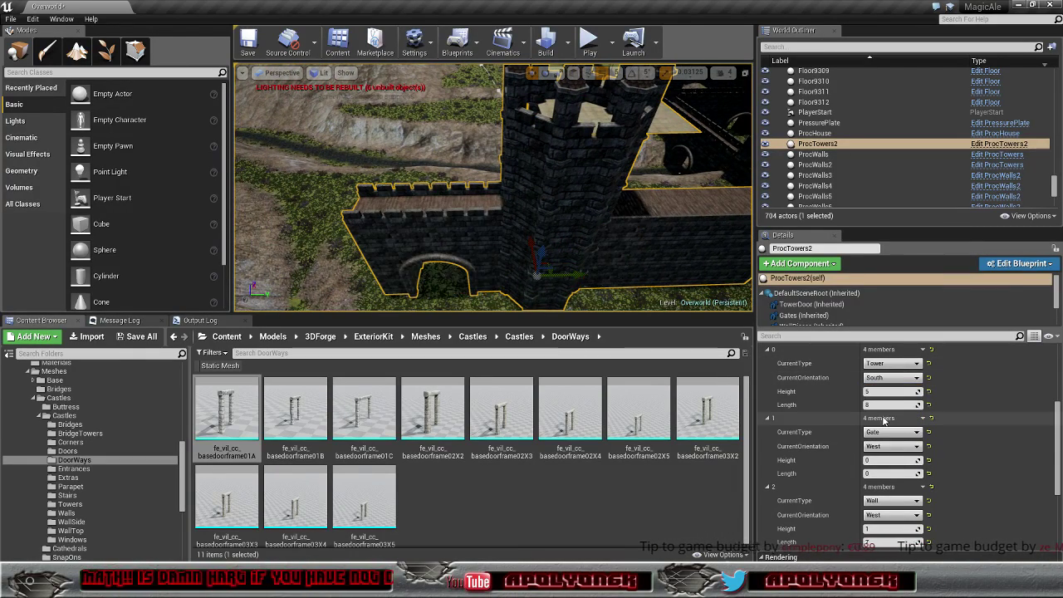
pyautogui.moveTo(493, 191)
pyautogui.mouseDown(button='right')
pyautogui.moveTo(448, 191)
pyautogui.moveTo(484, 192)
pyautogui.moveTo(474, 191)
pyautogui.mouseUp(button='right')
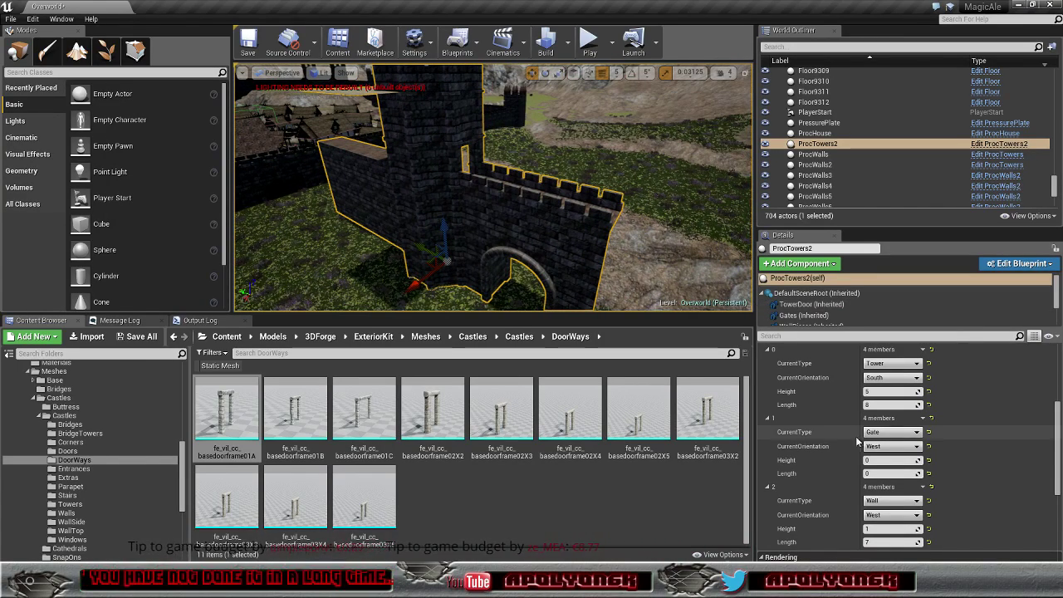
# Step: Change element 1 to a Wall, test several lengths, and return Length to 0
pyautogui.click(891, 432)
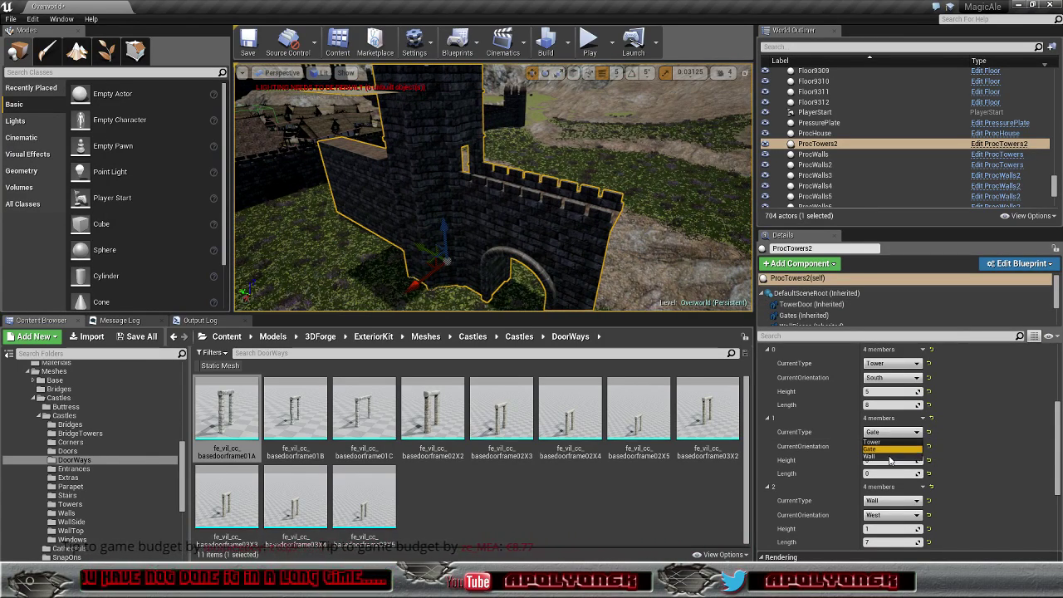
pyautogui.click(890, 457)
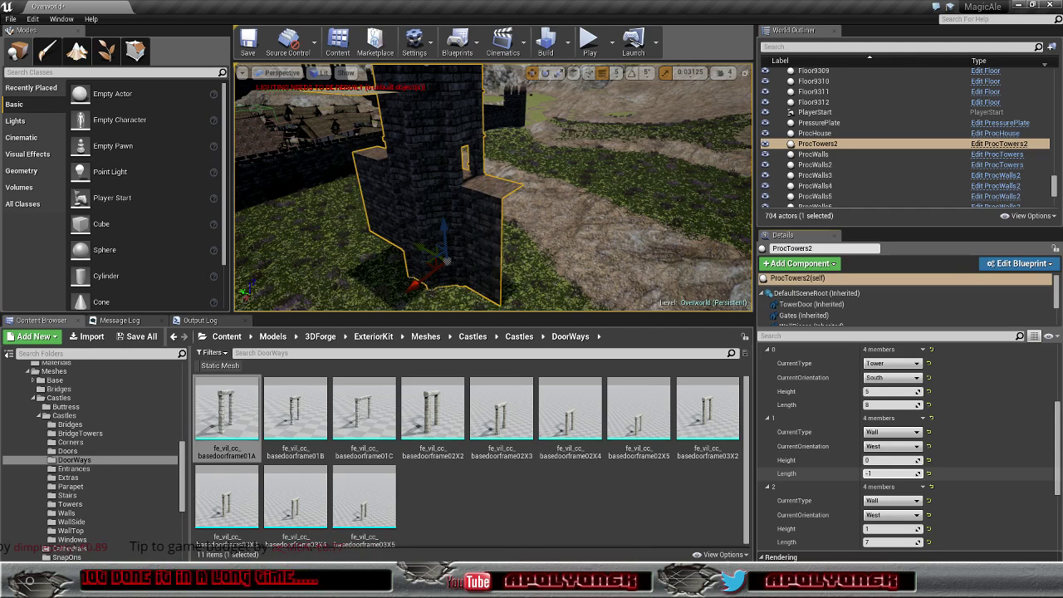
pyautogui.moveTo(893, 474); pyautogui.dragTo(909, 474)
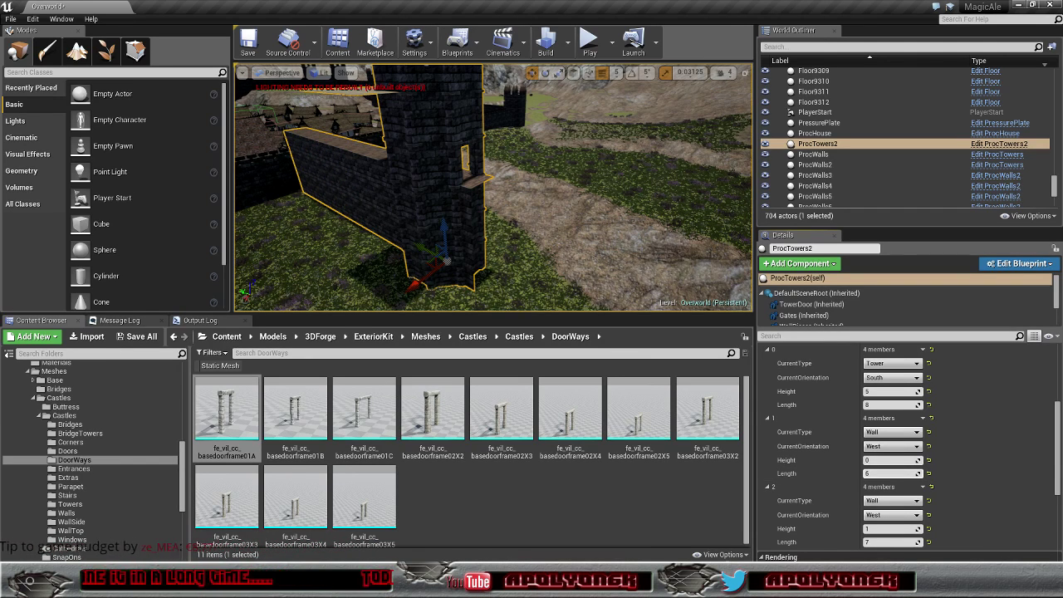
pyautogui.moveTo(495, 191)
pyautogui.mouseDown(button='right')
pyautogui.moveTo(516, 187)
pyautogui.moveTo(502, 191)
pyautogui.mouseUp(button='right')
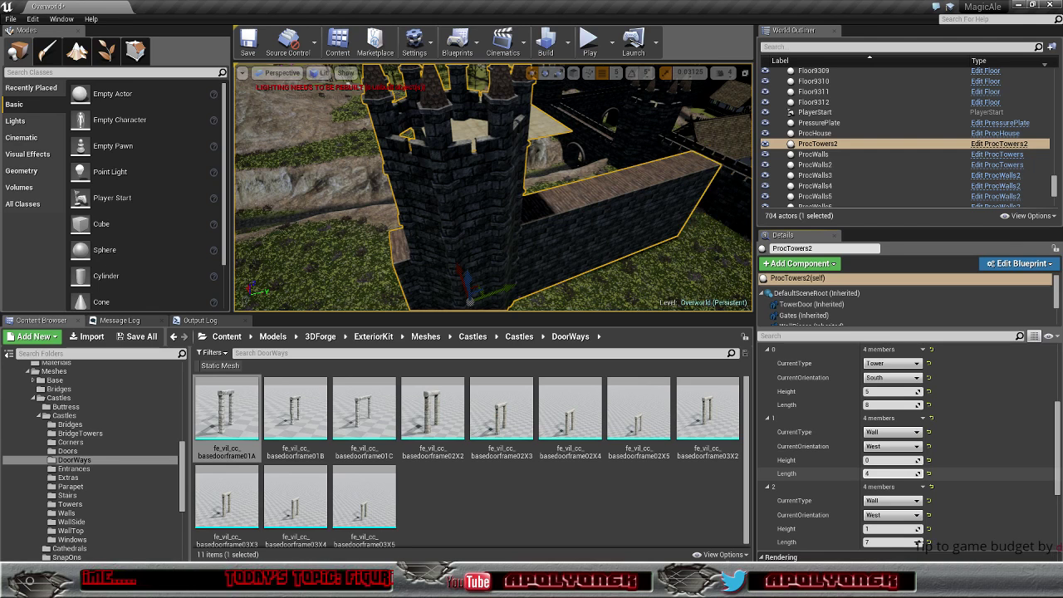
pyautogui.moveTo(889, 474); pyautogui.dragTo(864, 473)
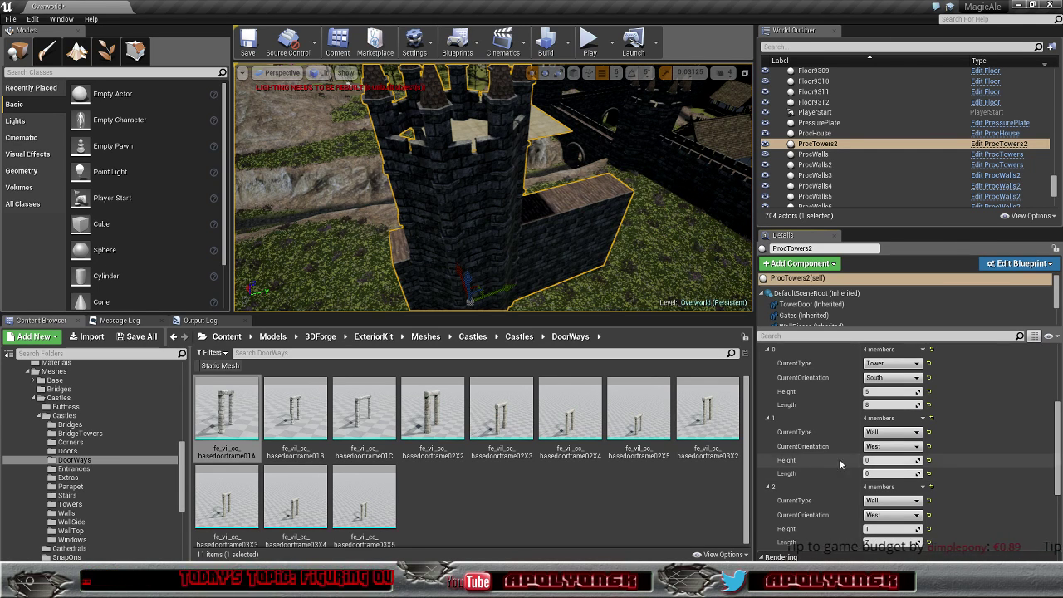
pyautogui.moveTo(502, 191); pyautogui.dragTo(503, 191, button='right')
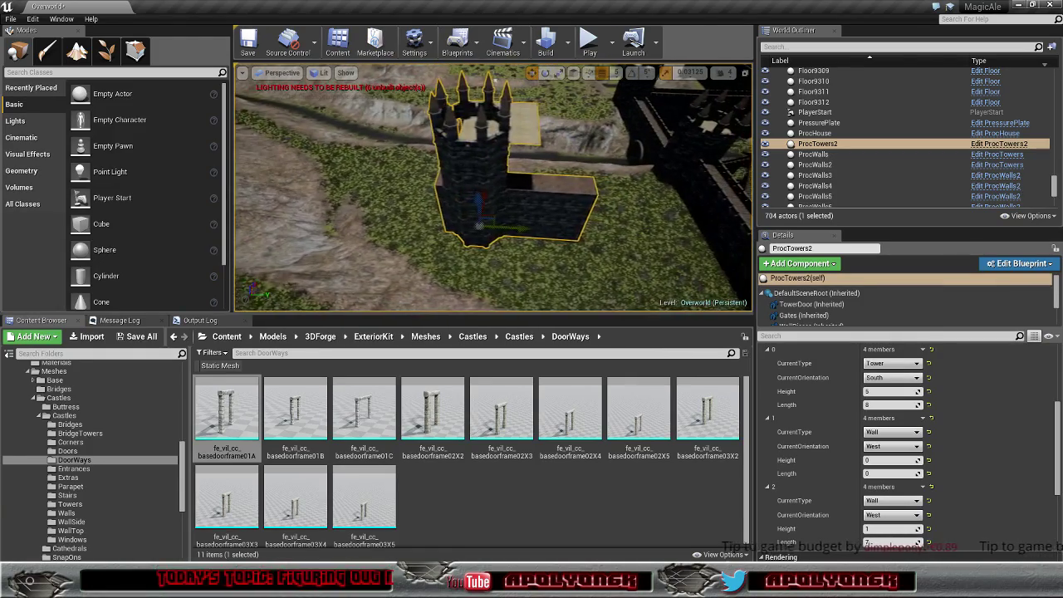
# Step: Fly in close to the tower's wall and switch element 1 back to a Gate
pyautogui.moveTo(604, 285); pyautogui.dragTo(605, 285, button='right')
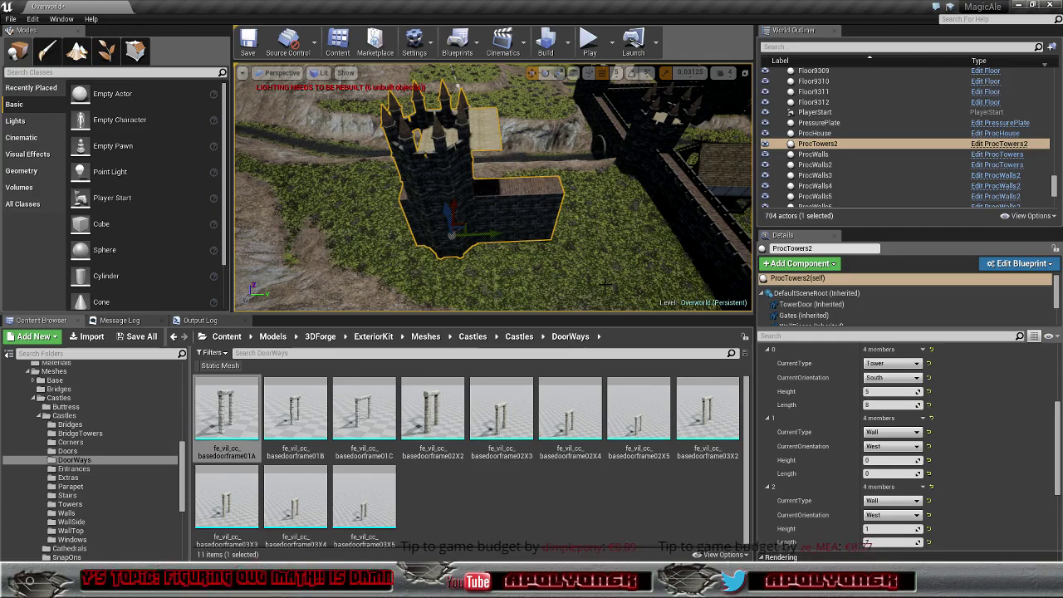
pyautogui.moveTo(605, 285); pyautogui.dragTo(605, 285, button='right')
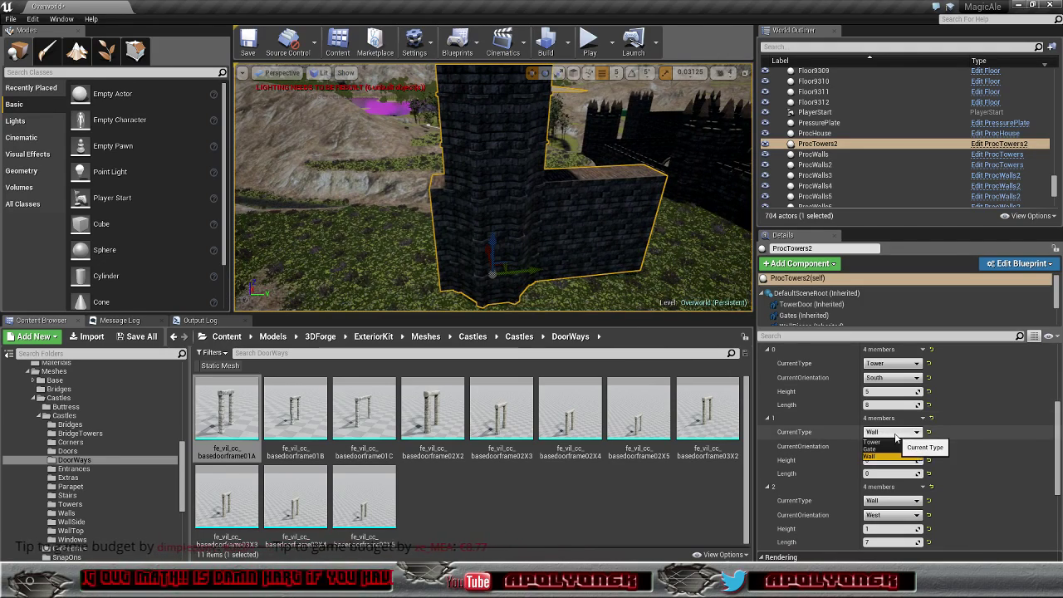
pyautogui.click(879, 448)
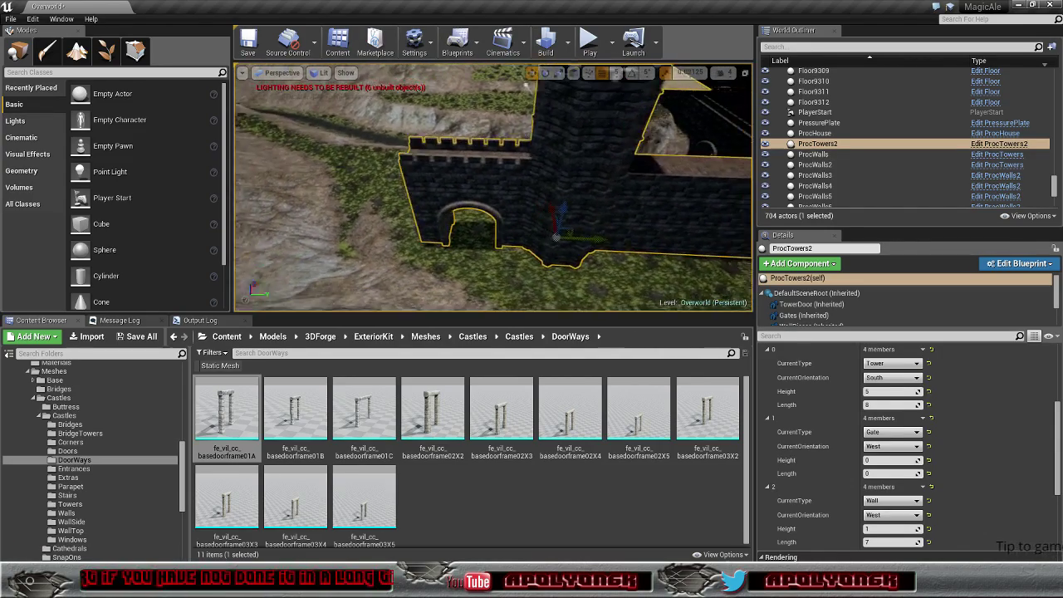
pyautogui.moveTo(561, 270); pyautogui.dragTo(562, 270, button='right')
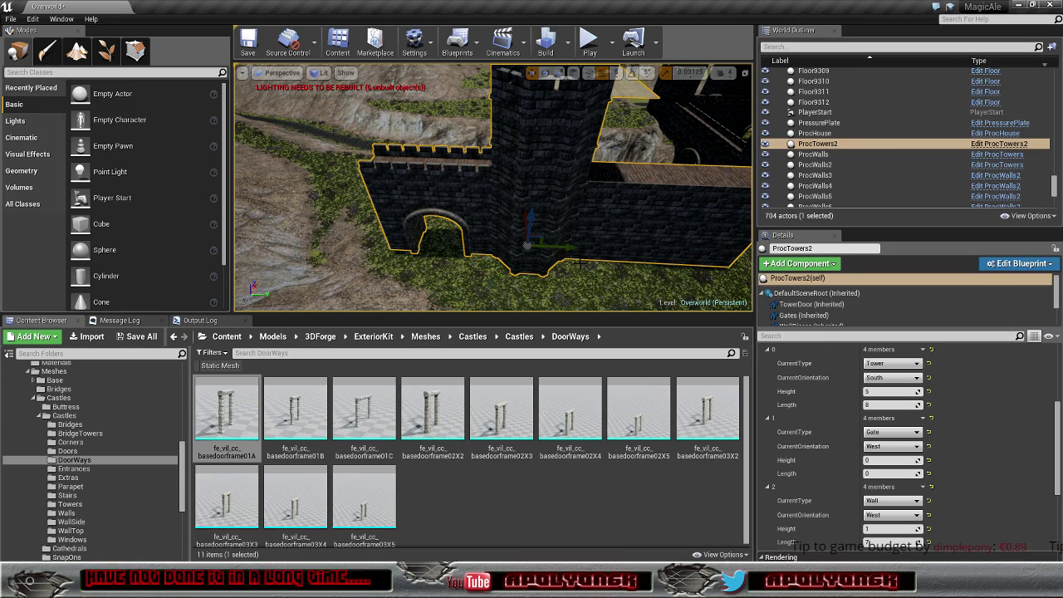
pyautogui.moveTo(494, 191)
pyautogui.keyDown('alt'); pyautogui.mouseDown()
pyautogui.moveTo(432, 149)
pyautogui.moveTo(391, 142)
pyautogui.moveTo(391, 108)
pyautogui.moveTo(349, 117)
pyautogui.moveTo(498, 191)
pyautogui.moveTo(498, 166)
pyautogui.mouseUp(); pyautogui.keyUp('alt')
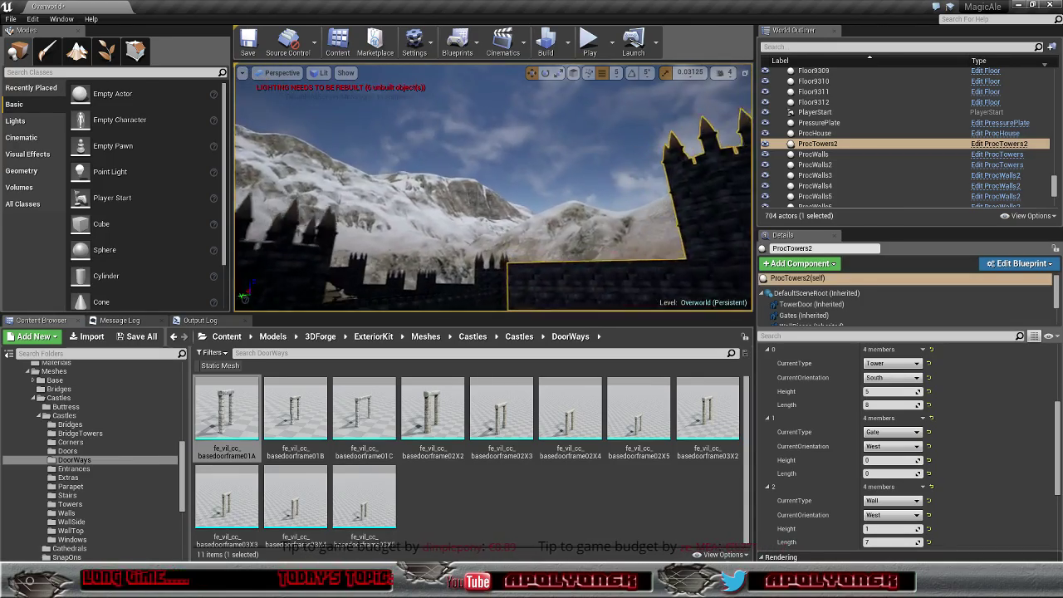
pyautogui.moveTo(499, 166)
pyautogui.mouseDown(button='right')
pyautogui.moveTo(499, 216)
pyautogui.moveTo(465, 216)
pyautogui.moveTo(498, 199)
pyautogui.moveTo(548, 199)
pyautogui.moveTo(499, 208)
pyautogui.mouseUp(button='right')
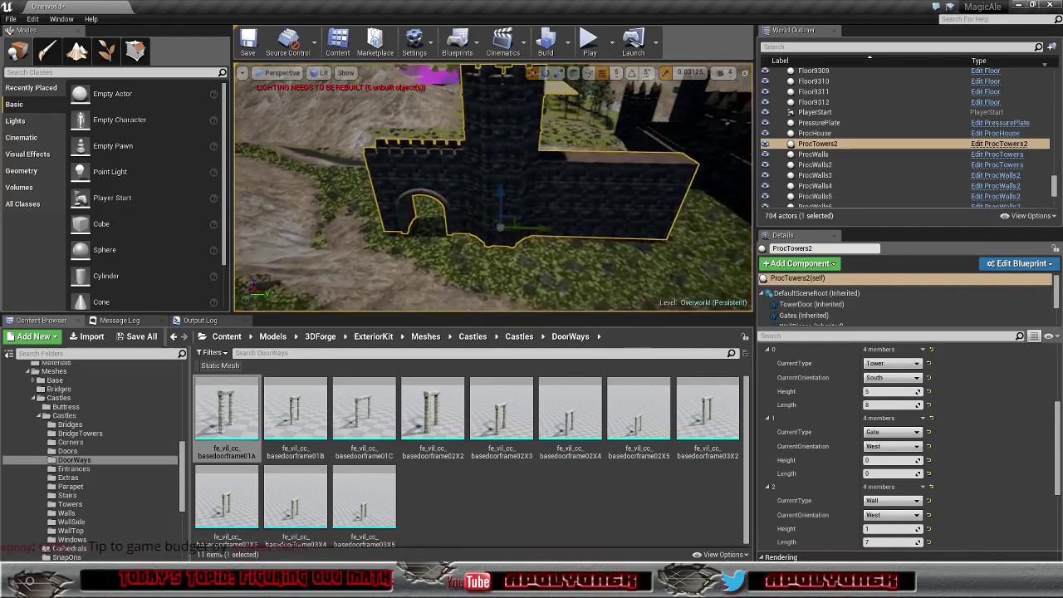
pyautogui.moveTo(611, 270); pyautogui.dragTo(611, 270, button='right')
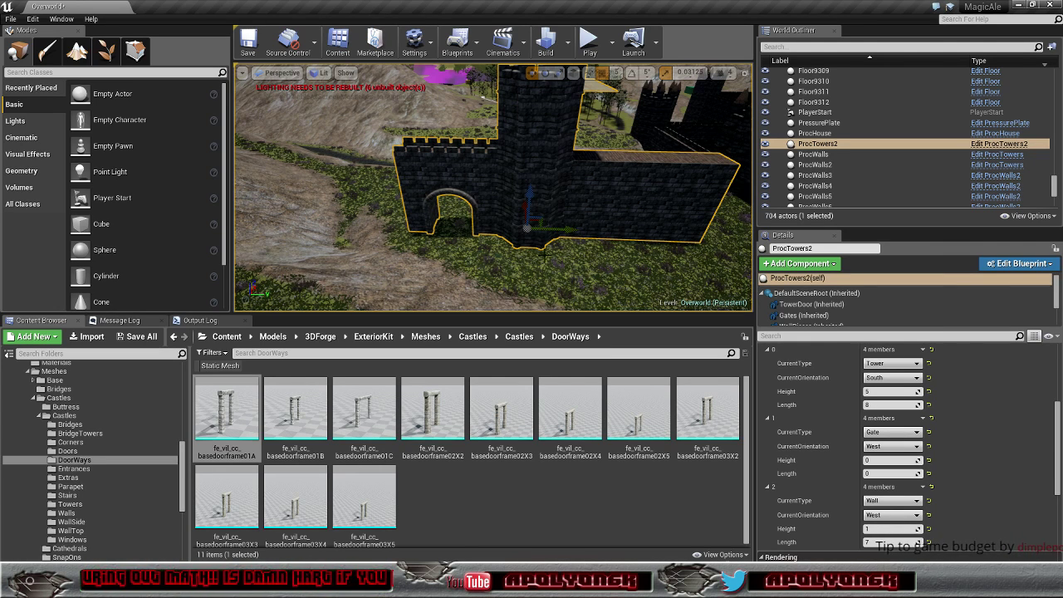
pyautogui.moveTo(544, 250)
pyautogui.keyDown('alt'); pyautogui.mouseDown()
pyautogui.moveTo(465, 241)
pyautogui.moveTo(432, 207)
pyautogui.mouseUp(); pyautogui.keyUp('alt')
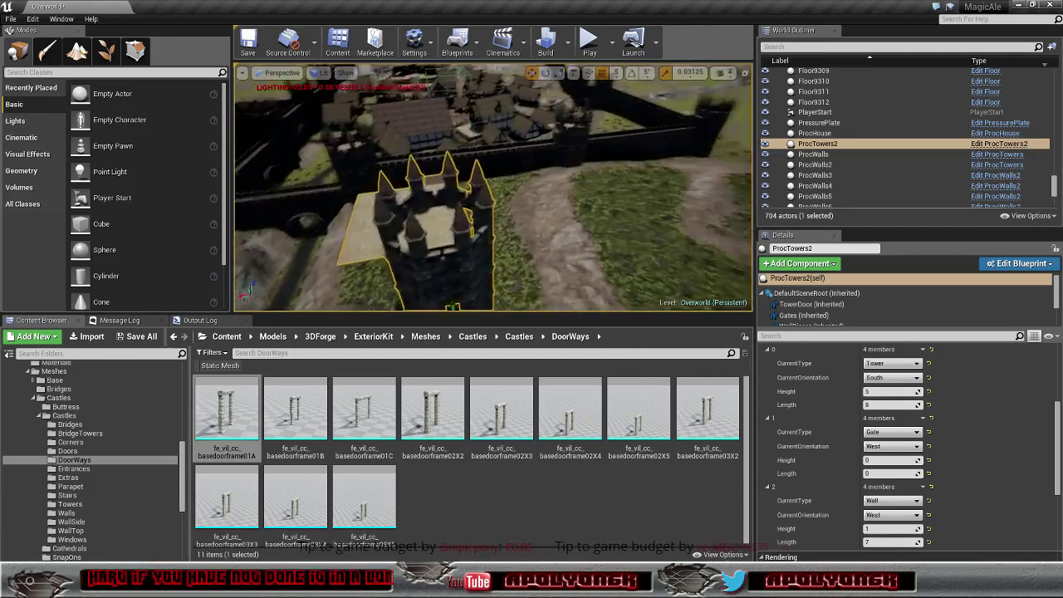
# Step: Inspect the tower from high above, then bring up the Blueprint's Set Gates graph
pyautogui.moveTo(465, 249); pyautogui.dragTo(482, 273, button='right')
pyautogui.scroll(-10, 573, 258)
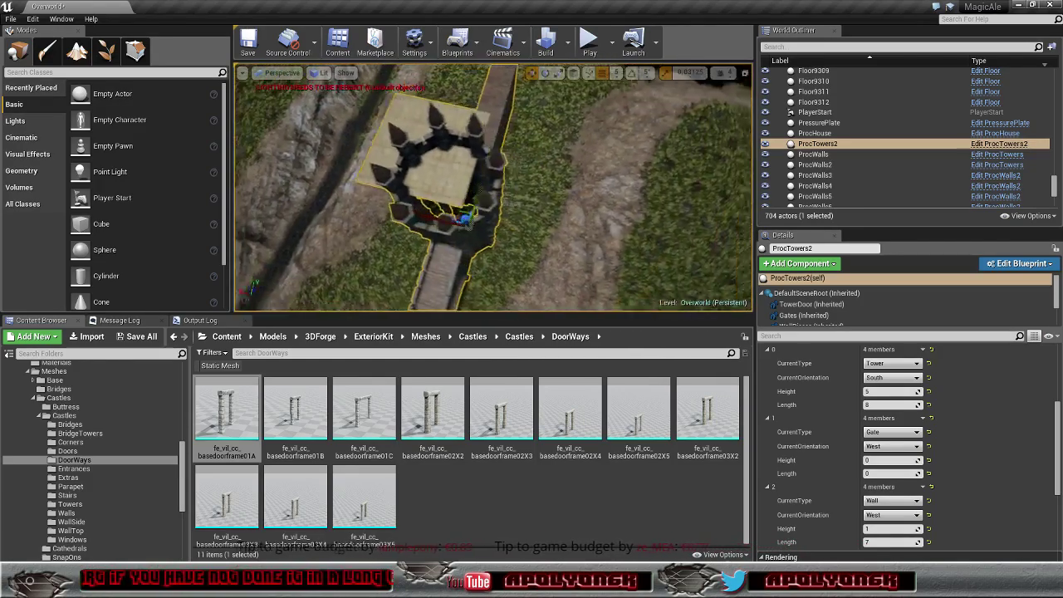
pyautogui.moveTo(573, 258)
pyautogui.mouseDown(button='right')
pyautogui.moveTo(573, 278)
pyautogui.moveTo(399, 282)
pyautogui.mouseUp(button='right')
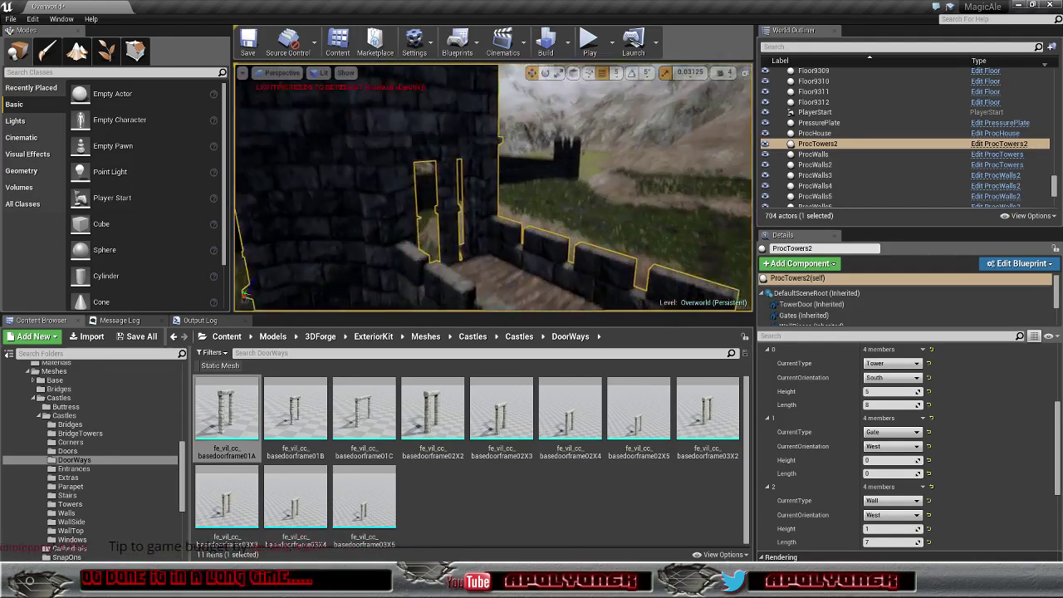
pyautogui.moveTo(399, 283); pyautogui.dragTo(419, 274, button='right')
pyautogui.moveTo(502, 270); pyautogui.dragTo(499, 266, button='right')
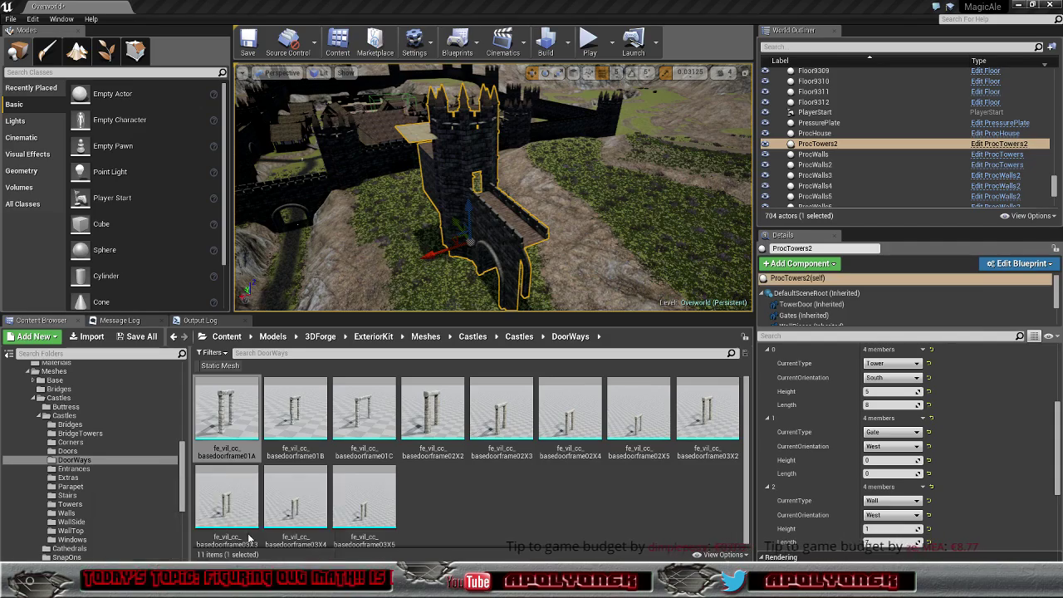
pyautogui.hotkey('alt', 'Tab')
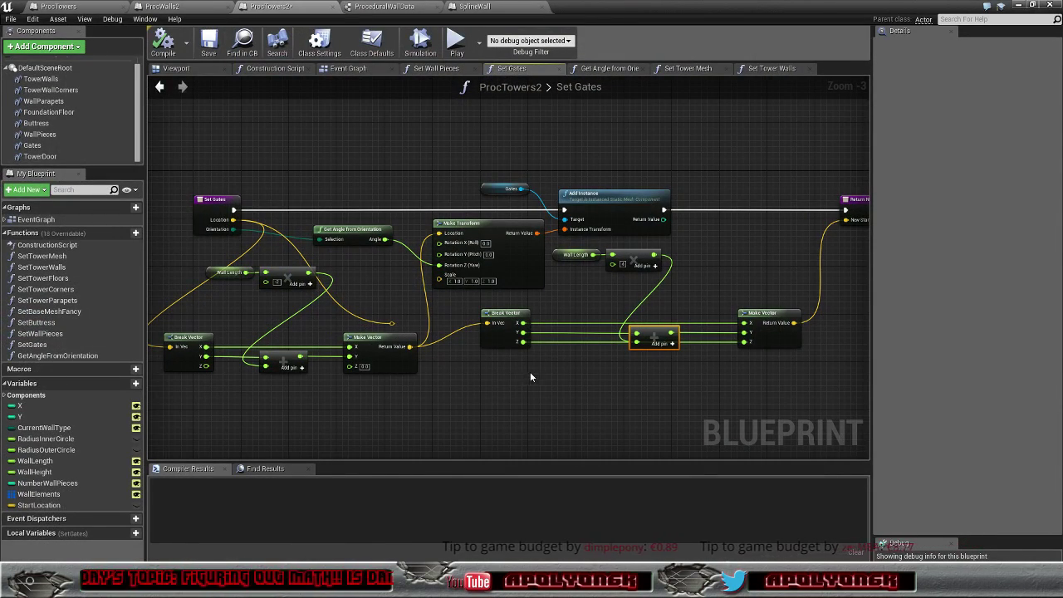
# Step: Delete the reroute node so Make Vector feeds Break Vector directly in Set Gates
pyautogui.scroll(-2, 536, 381)
pyautogui.scroll(-2, 630, 315)
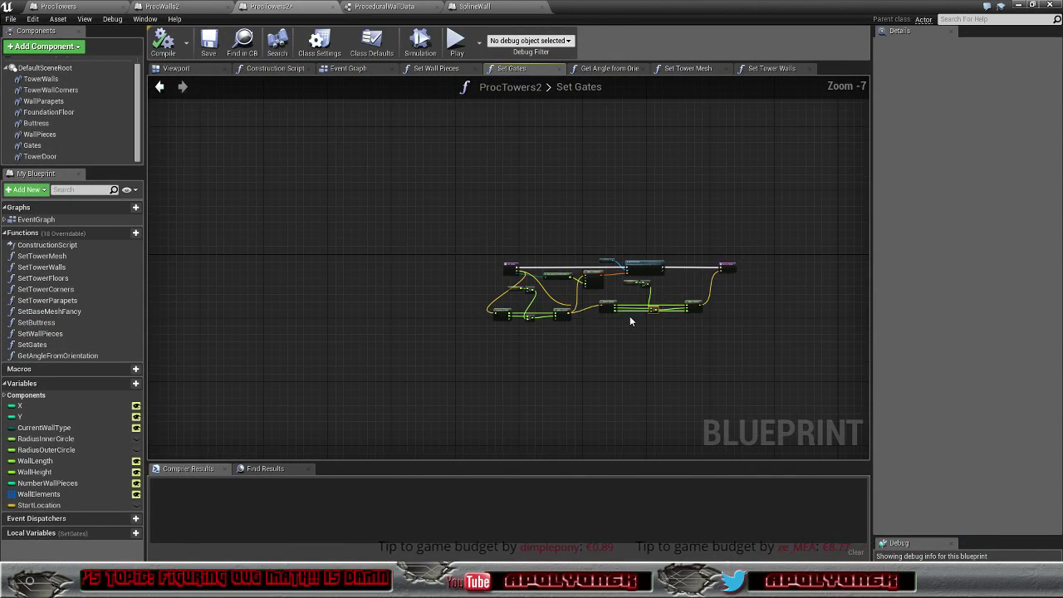
pyautogui.scroll(4, 619, 329)
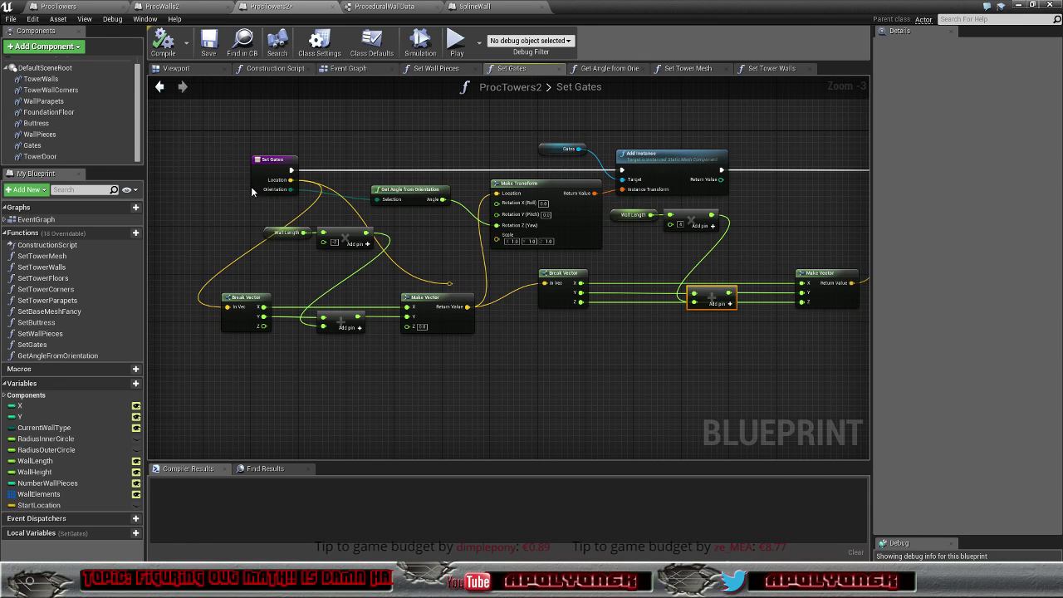
pyautogui.moveTo(258, 177); pyautogui.dragTo(208, 178)
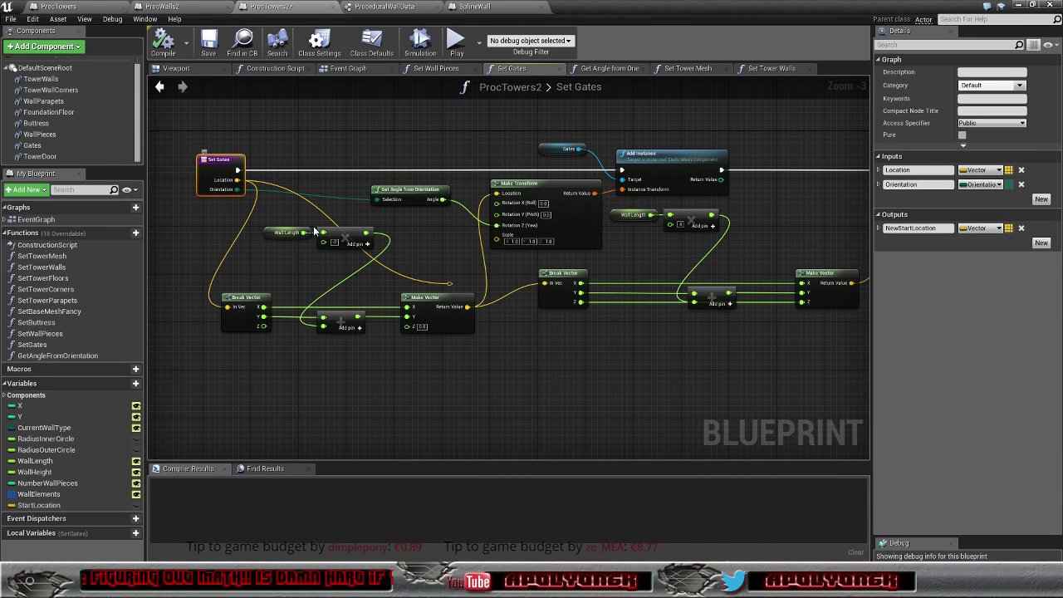
pyautogui.rightClick(449, 286)
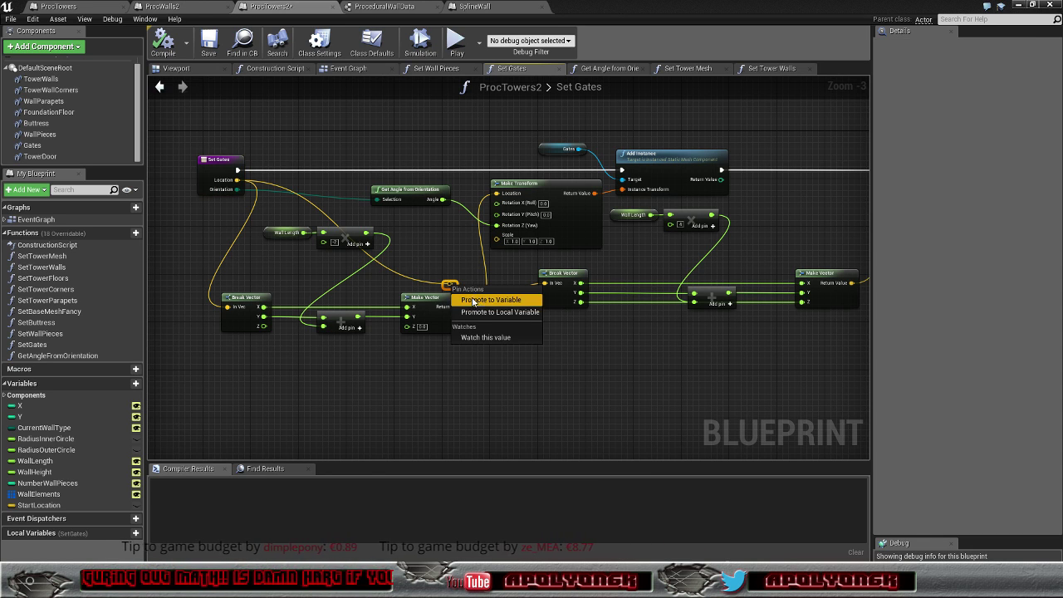
pyautogui.rightClick(449, 286)
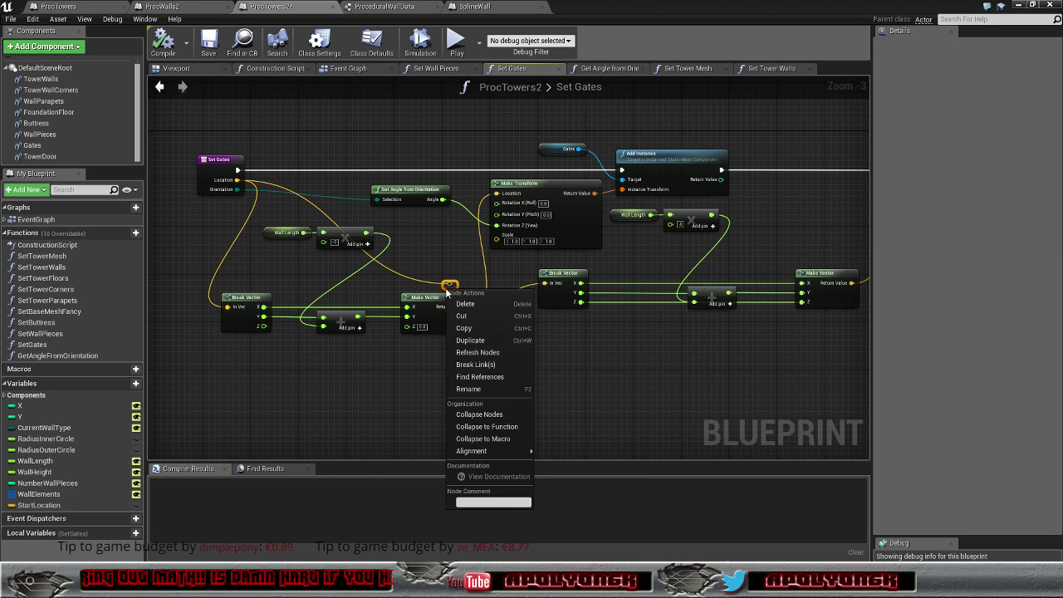
pyautogui.click(476, 301)
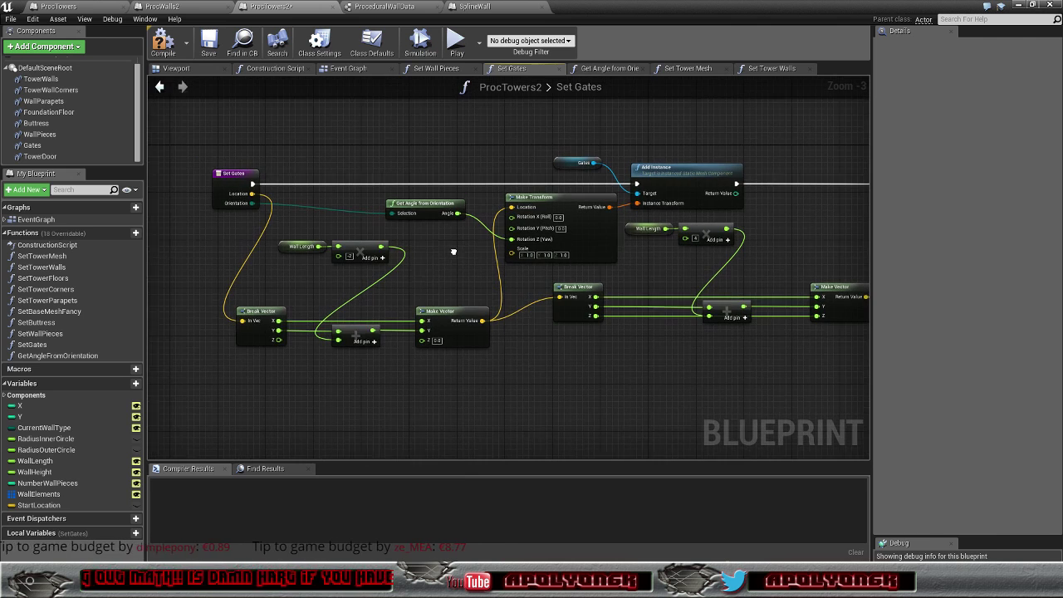
# Step: Tidy the Set Gates graph layout, then select the WallPieces component to view its details
pyautogui.moveTo(440, 242); pyautogui.dragTo(454, 257, button='right')
pyautogui.moveTo(216, 193); pyautogui.dragTo(222, 195)
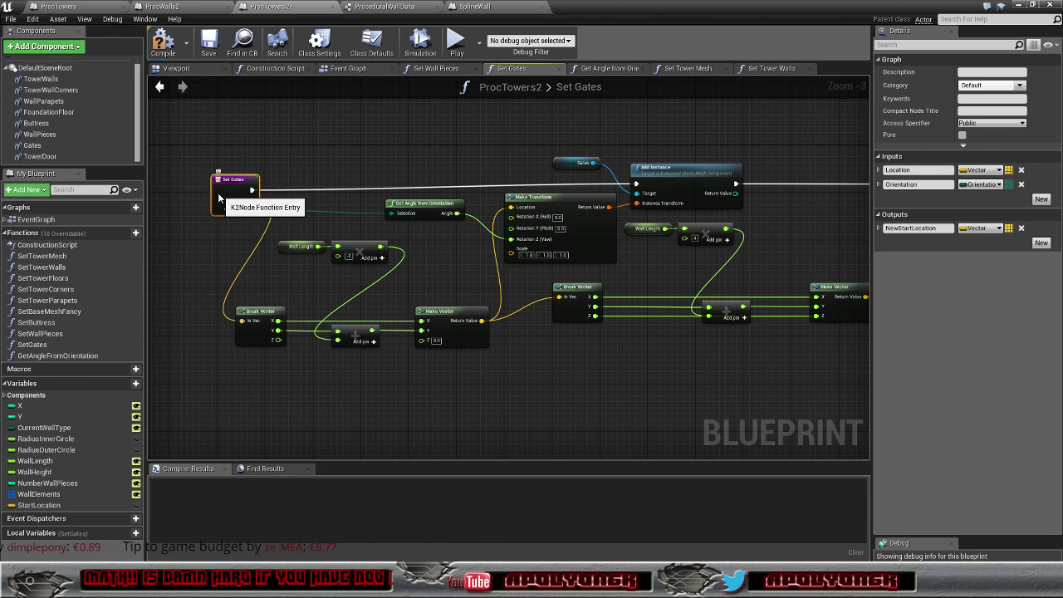
pyautogui.moveTo(223, 195); pyautogui.dragTo(222, 189)
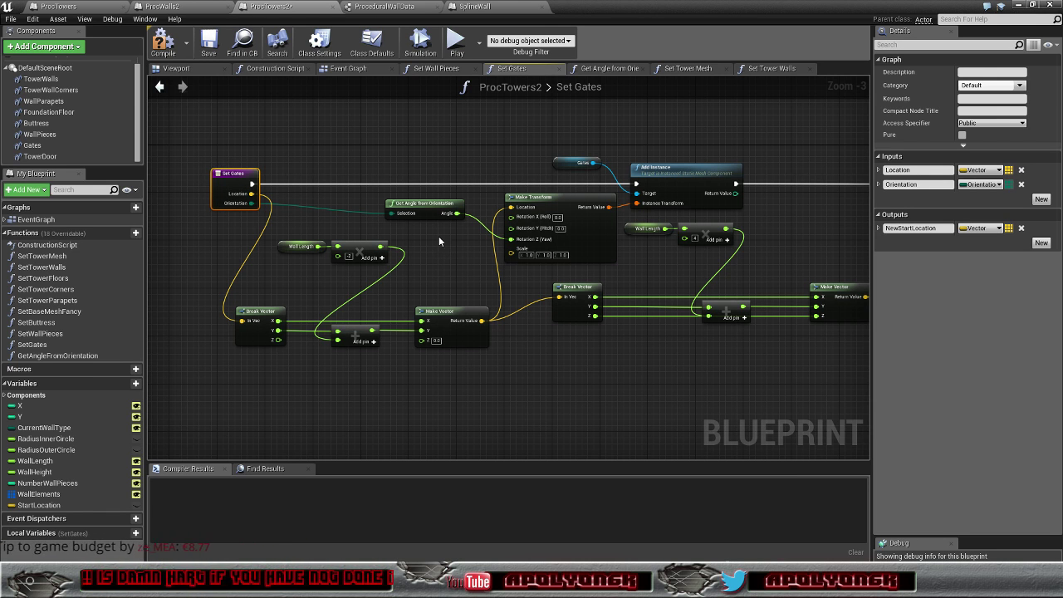
pyautogui.moveTo(439, 241)
pyautogui.mouseDown(button='right')
pyautogui.moveTo(387, 235)
pyautogui.moveTo(399, 236)
pyautogui.mouseUp(button='right')
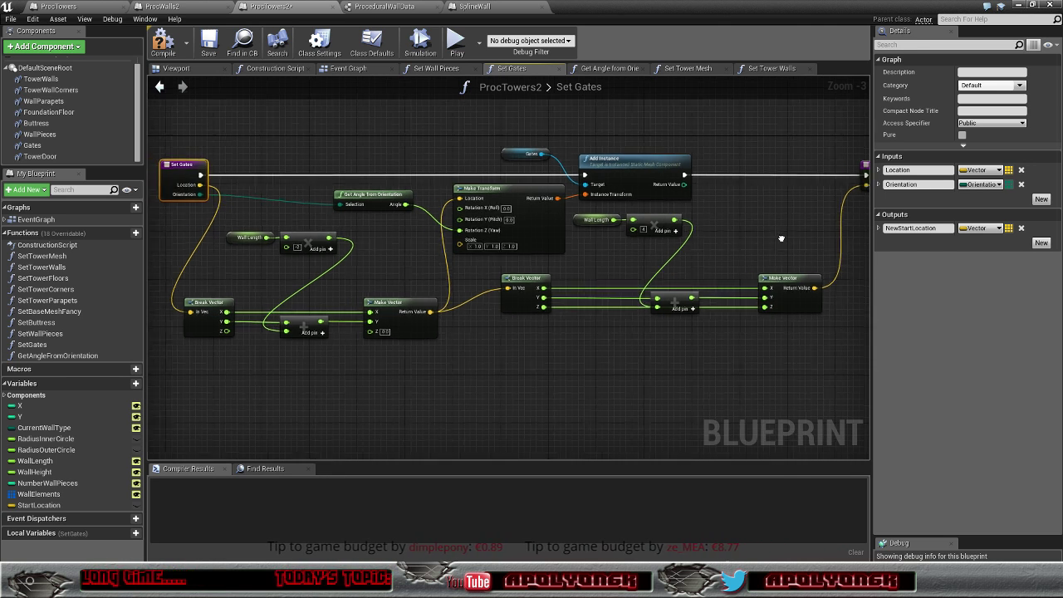
pyautogui.moveTo(772, 299); pyautogui.dragTo(659, 263, button='right')
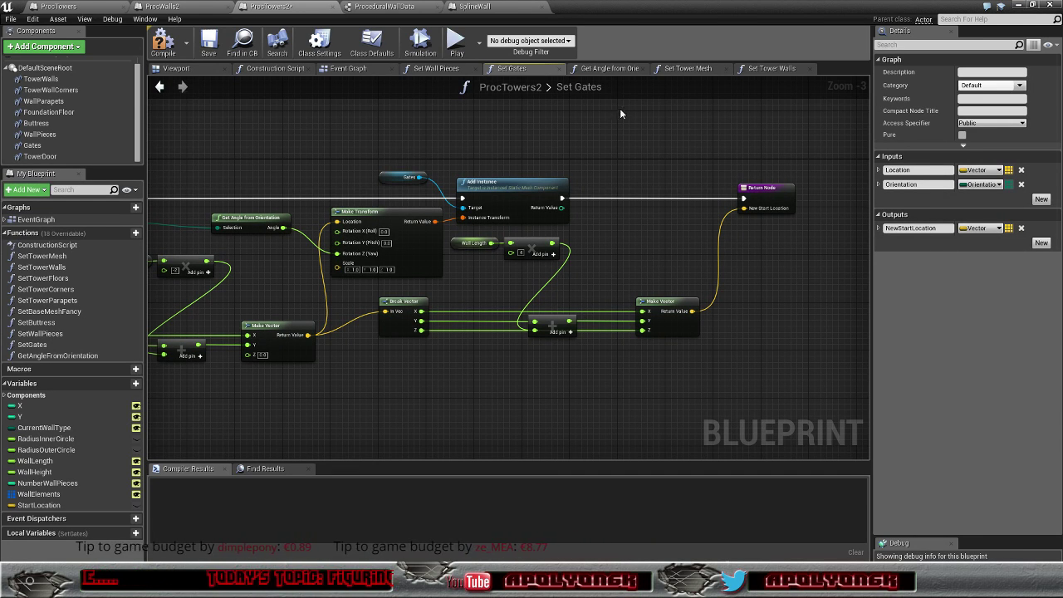
pyautogui.doubleClick(582, 87)
pyautogui.press('Escape')
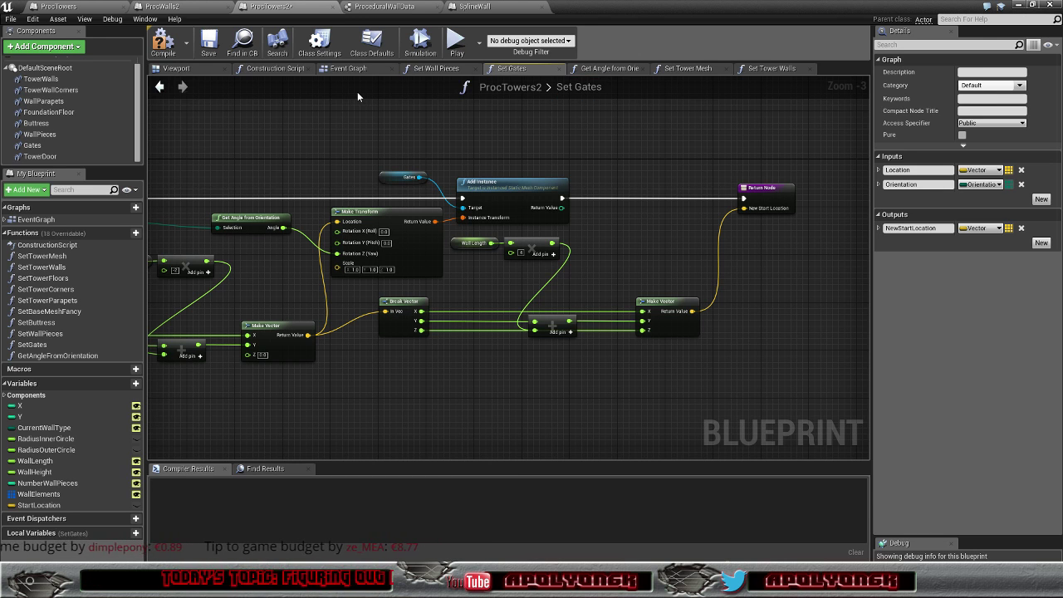
pyautogui.click(63, 137)
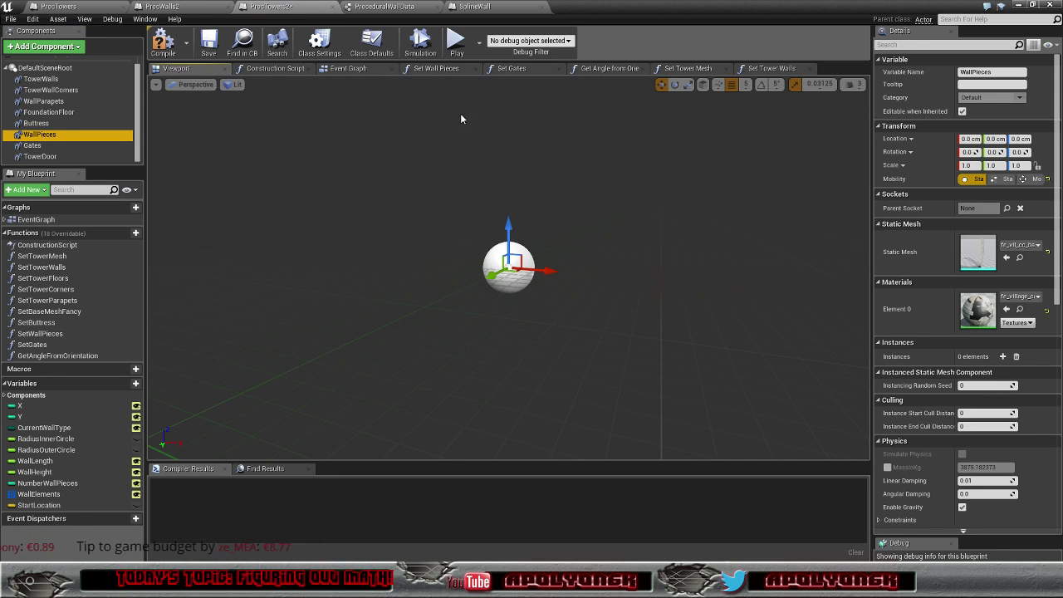
# Step: Open and look over the Set Wall Pieces graph, then open GetAngleFromOrientation
pyautogui.click(54, 333)
pyautogui.doubleClick(54, 333)
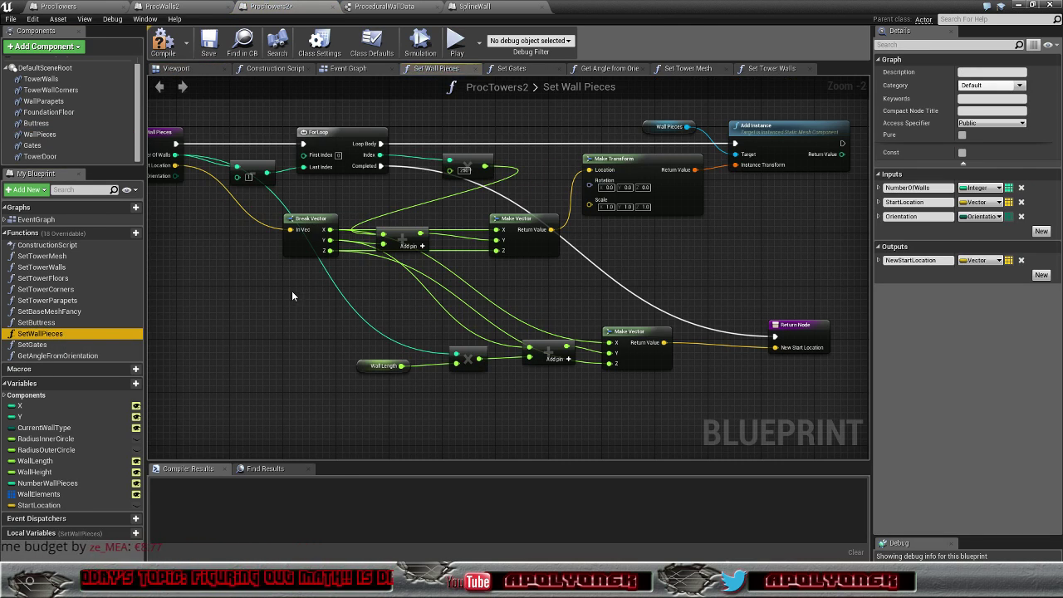
pyautogui.moveTo(293, 297); pyautogui.dragTo(328, 337, button='right')
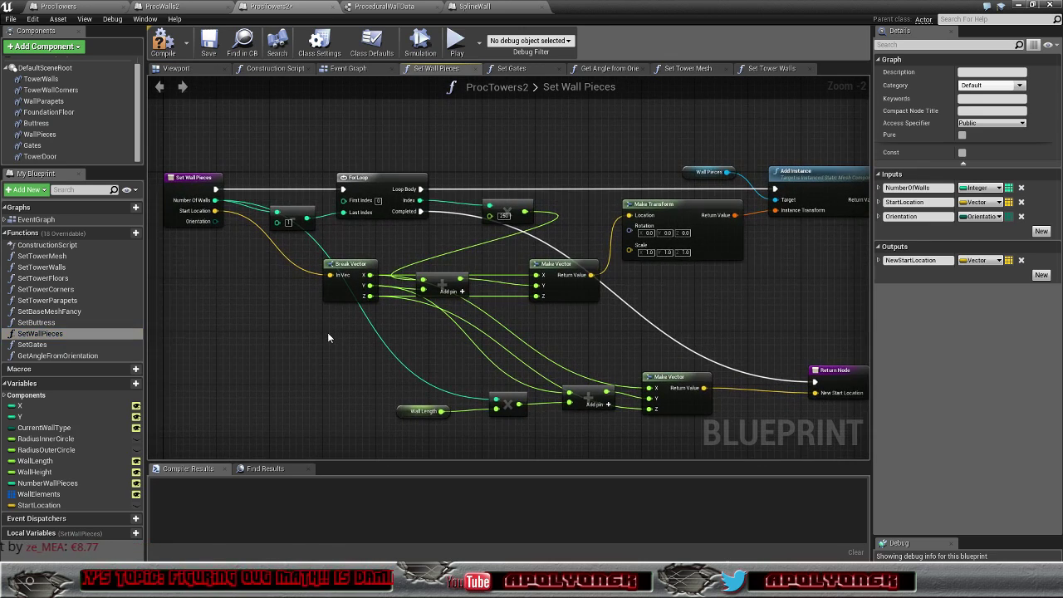
pyautogui.scroll(-1, 327, 333)
pyautogui.moveTo(327, 332); pyautogui.dragTo(301, 322, button='right')
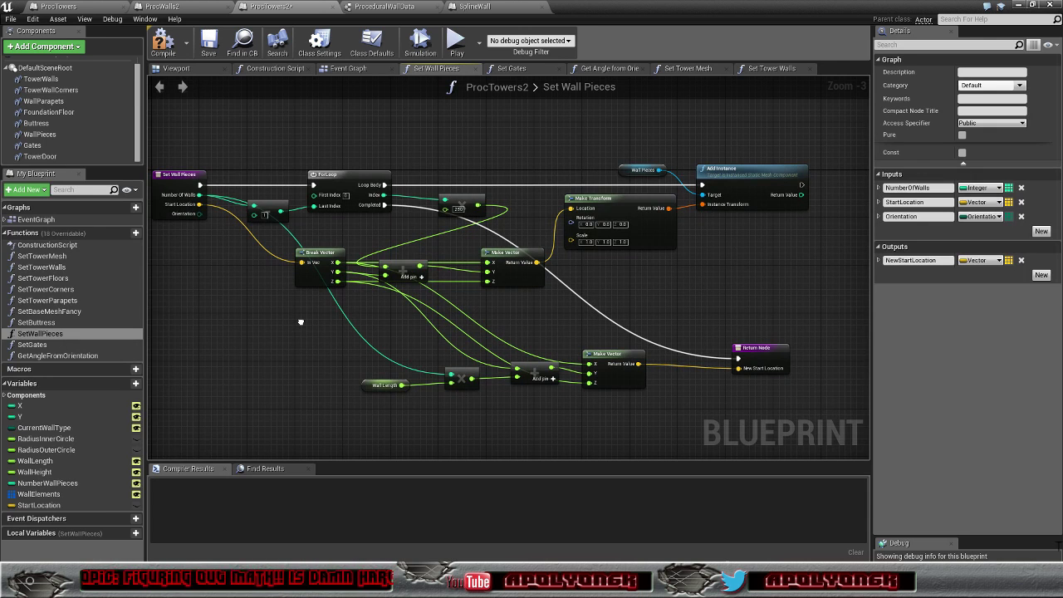
pyautogui.moveTo(300, 322); pyautogui.dragTo(304, 323, button='right')
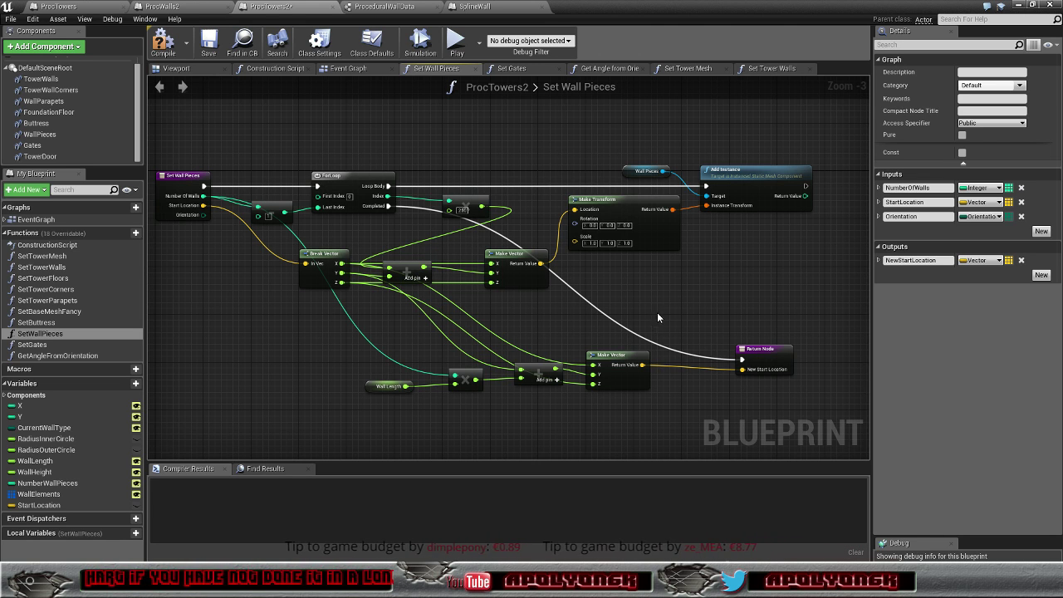
pyautogui.moveTo(661, 312); pyautogui.dragTo(701, 307, button='right')
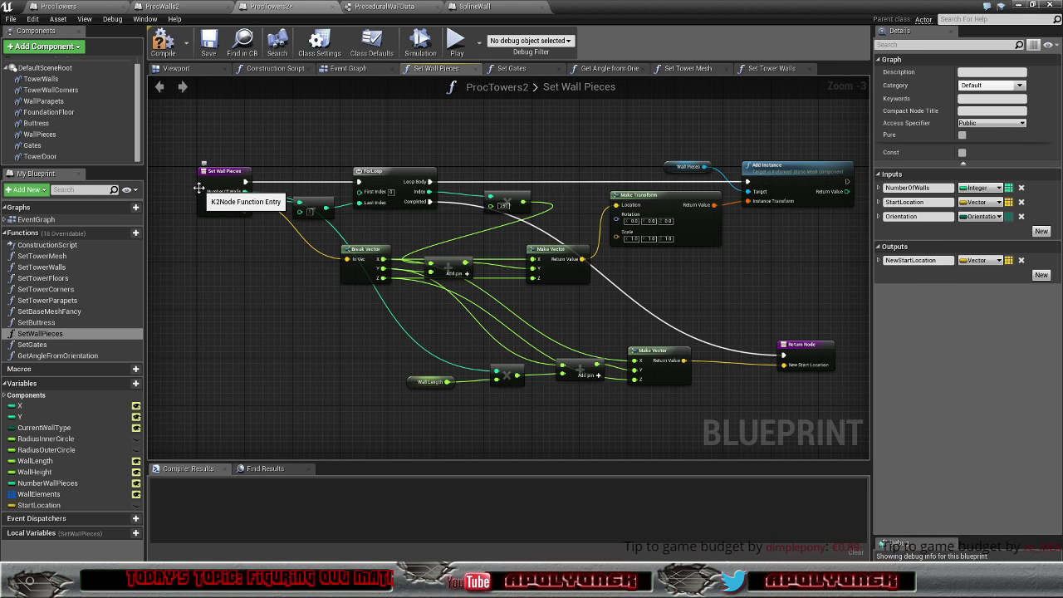
pyautogui.moveTo(193, 192); pyautogui.dragTo(191, 191)
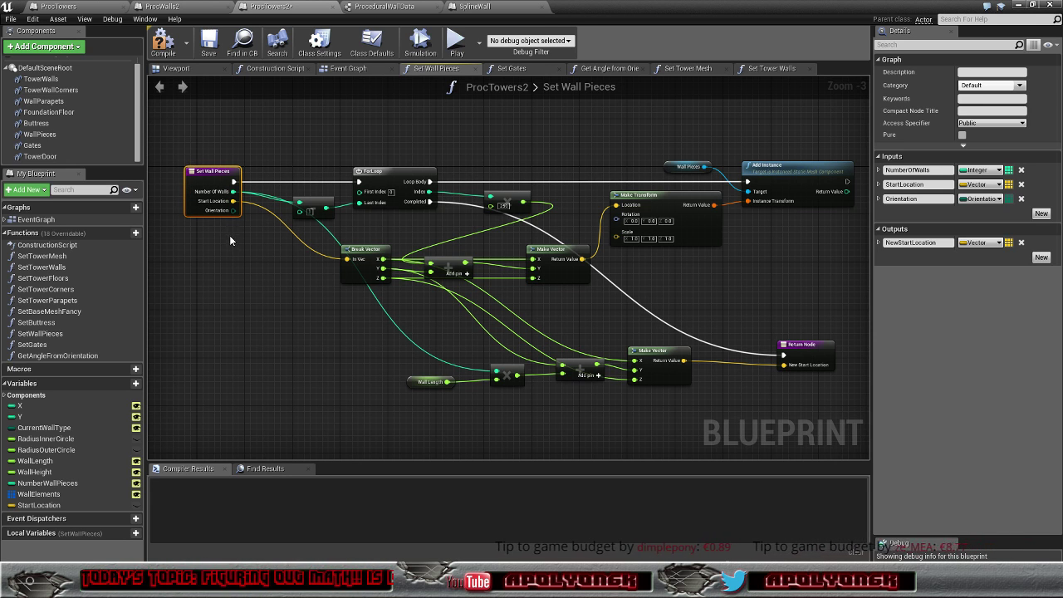
pyautogui.doubleClick(77, 356)
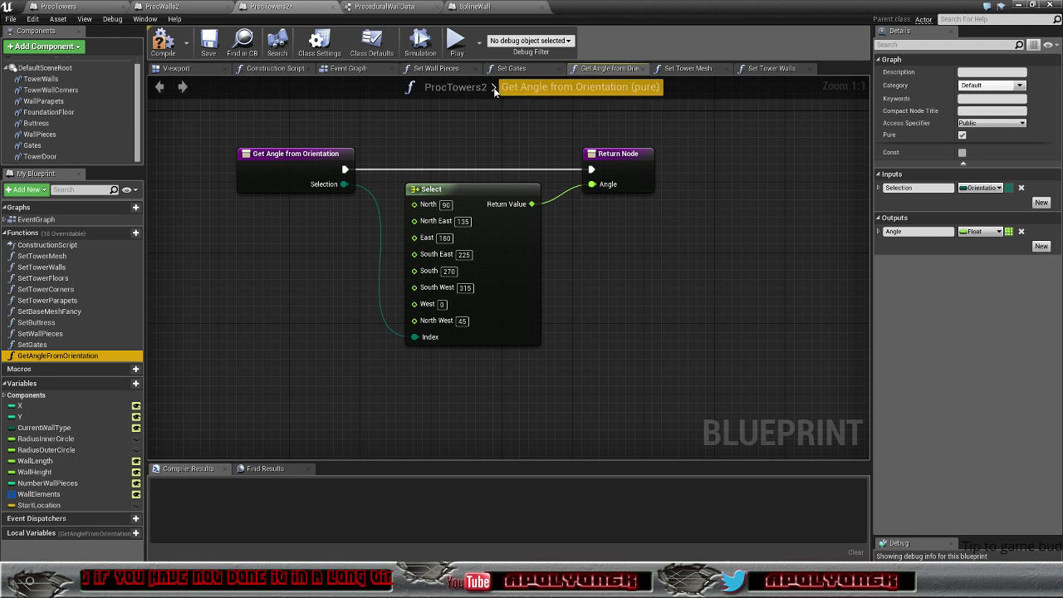
# Step: Create a new Blueprint function named GetVectorFromOrientation
pyautogui.moveTo(96, 236)
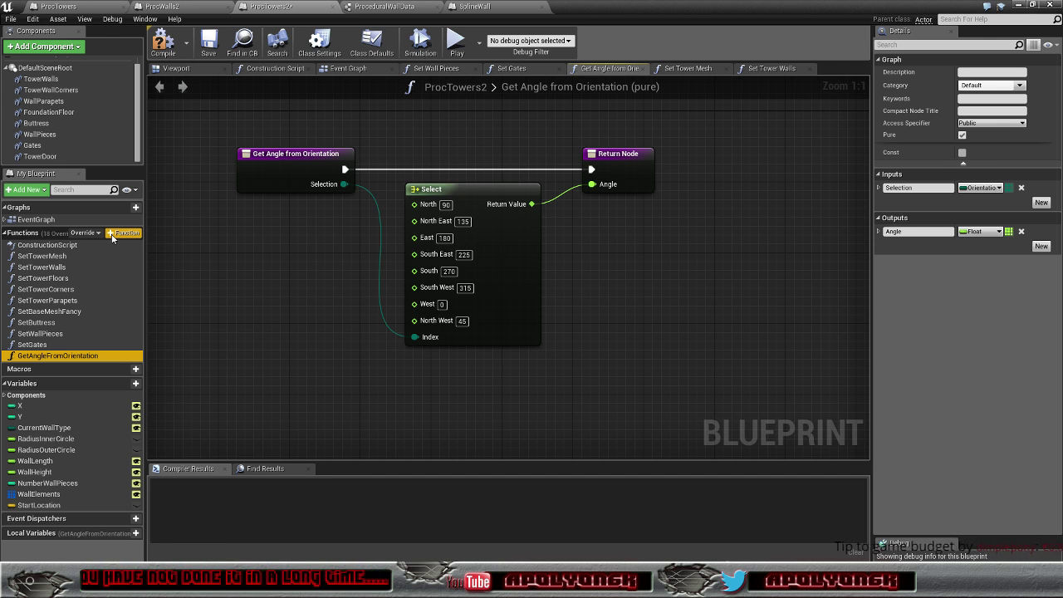
pyautogui.click(113, 233)
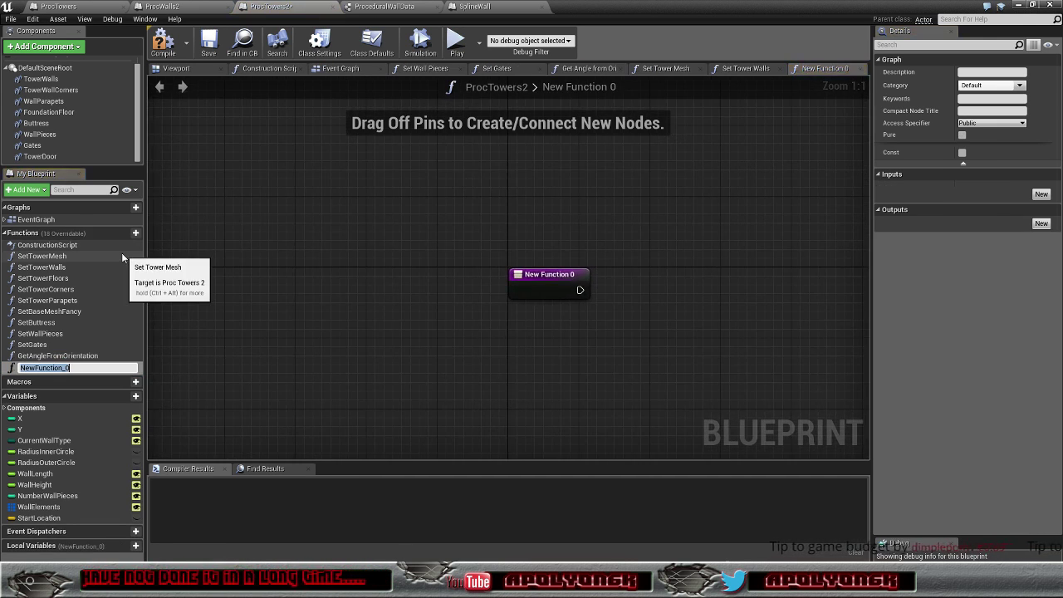
pyautogui.write('GetVe')
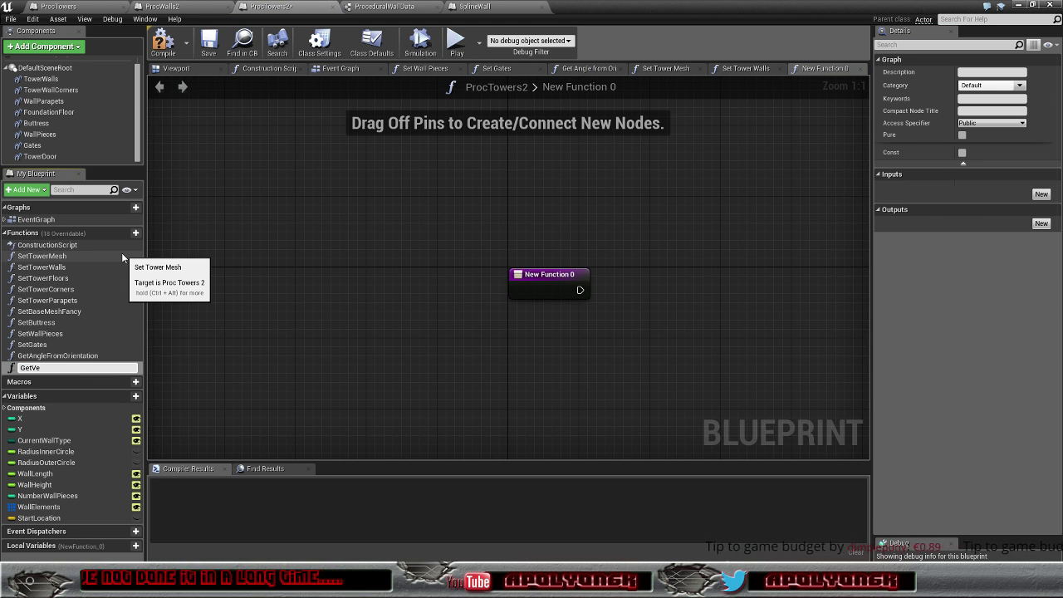
pyautogui.write('ctor')
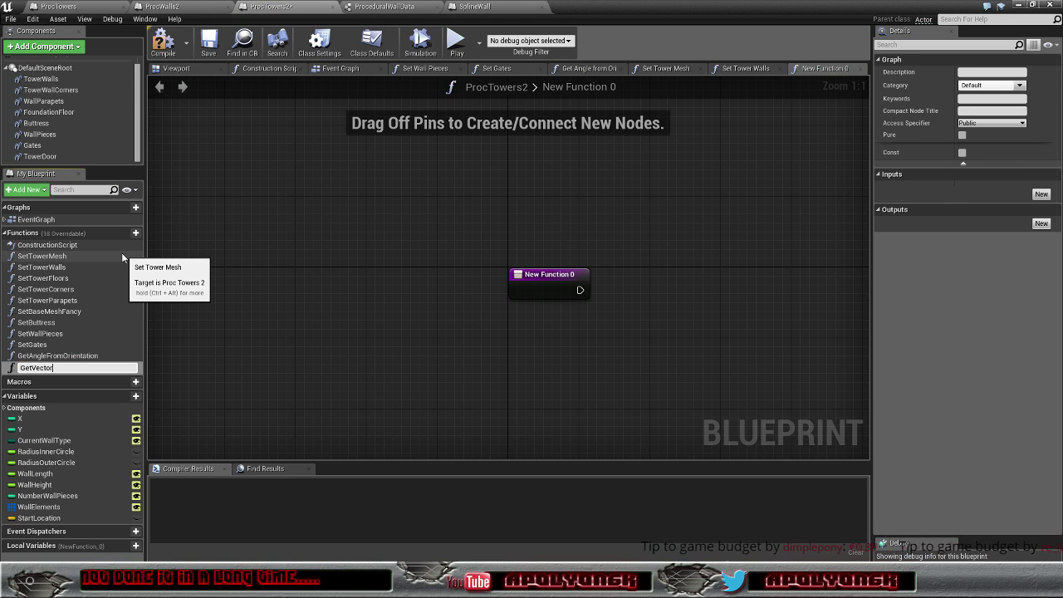
pyautogui.write('FromOri')
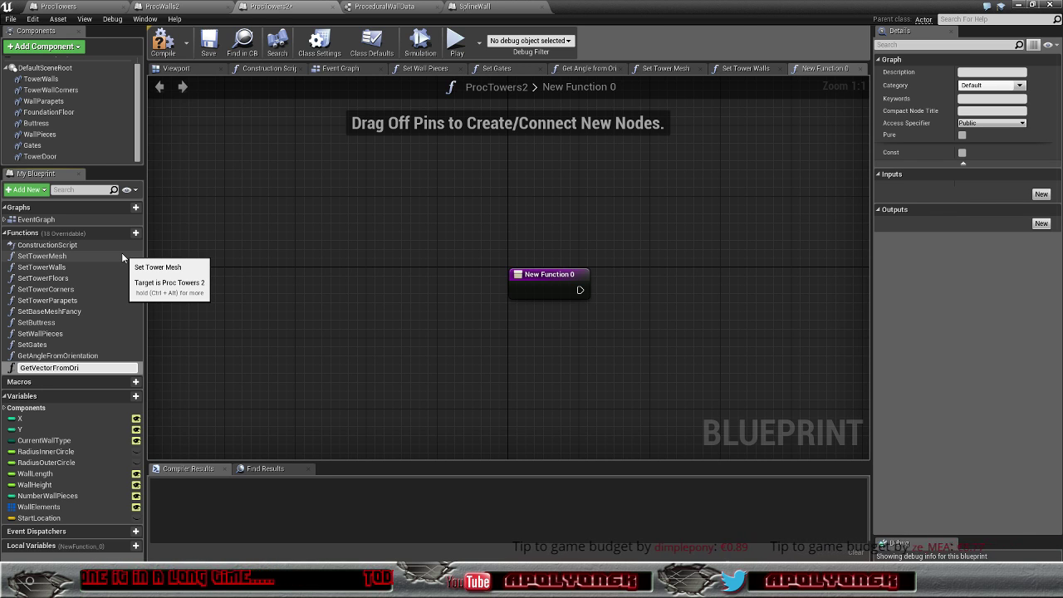
pyautogui.write('ent')
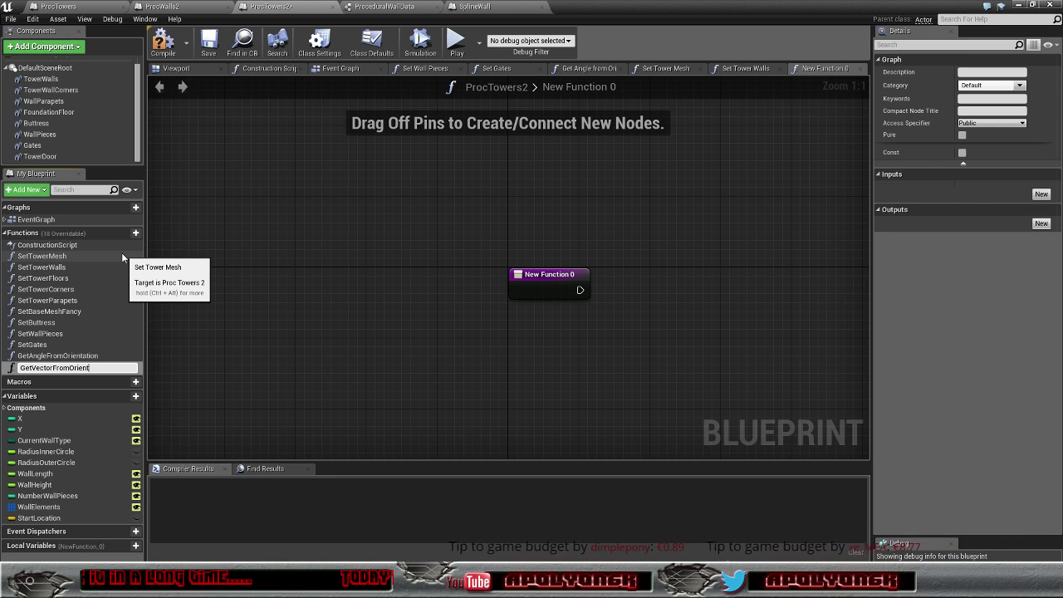
pyautogui.write('a')
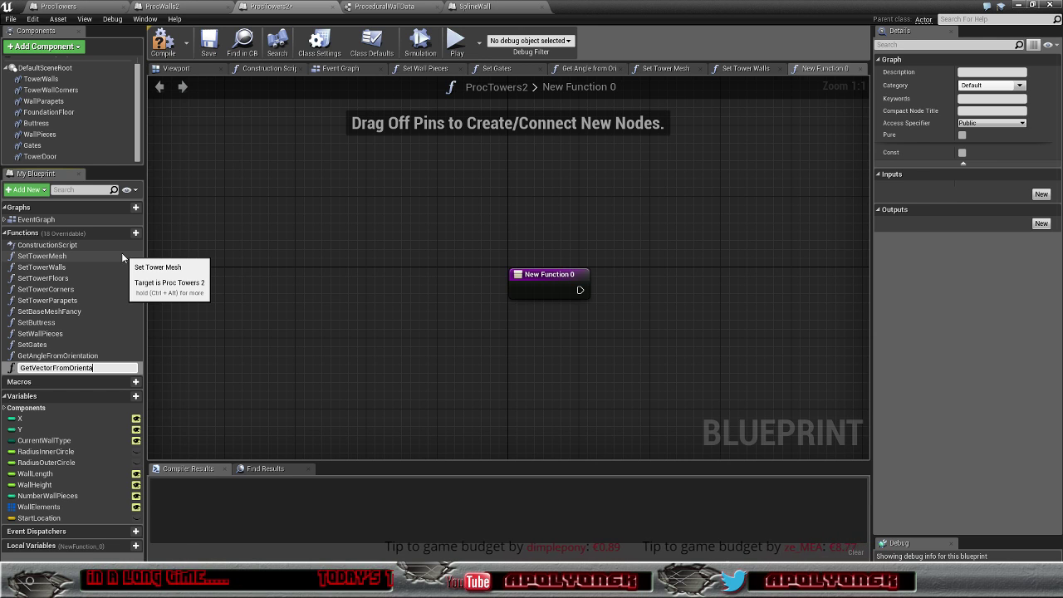
pyautogui.write('tion')
pyautogui.press('Return')
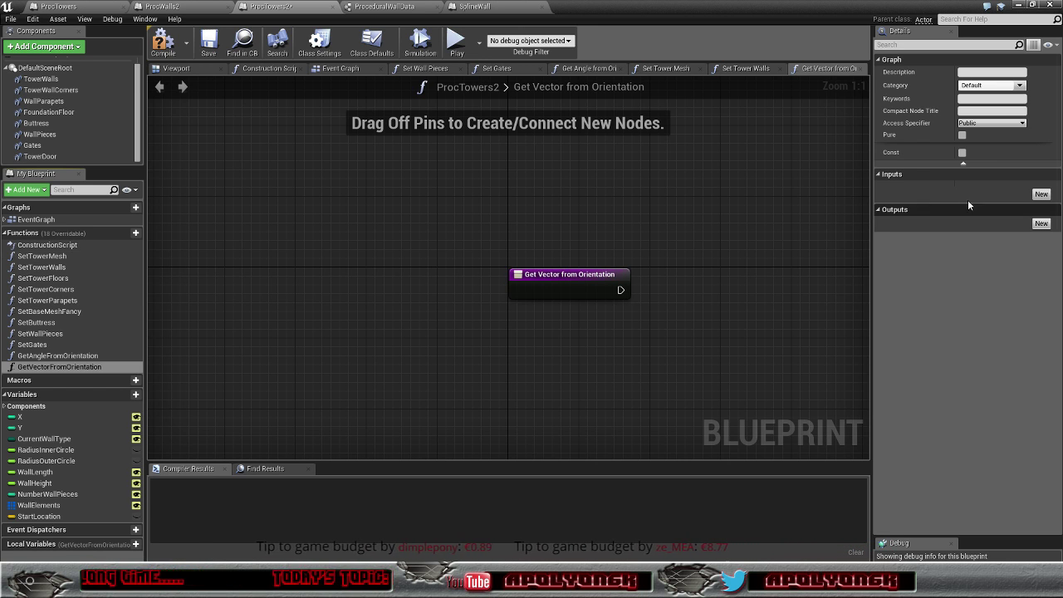
# Step: Add an input parameter and an output parameter named OrientationVector to the function
pyautogui.click(1032, 194)
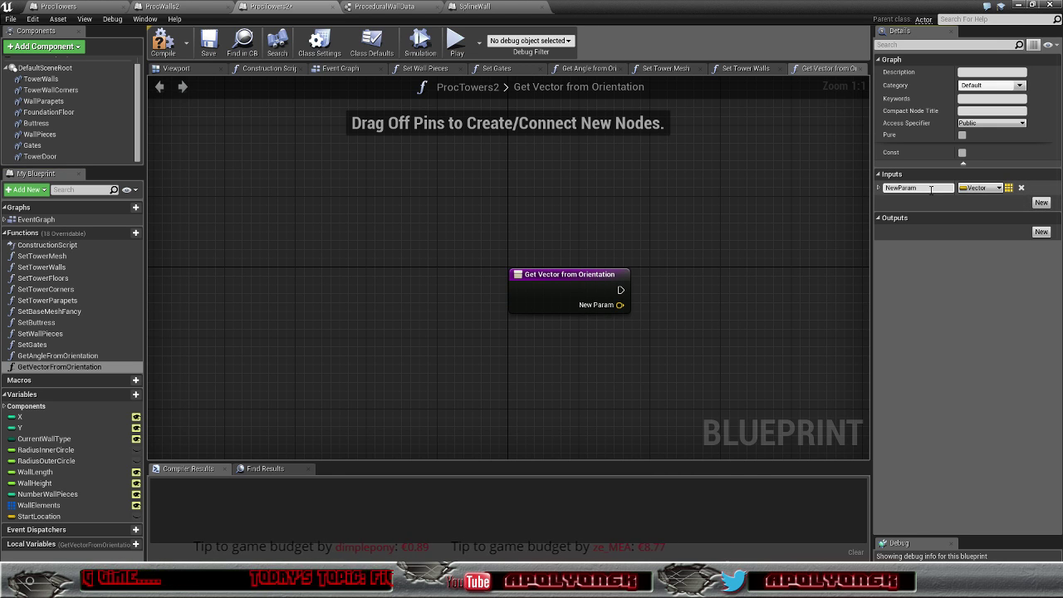
pyautogui.click(1040, 231)
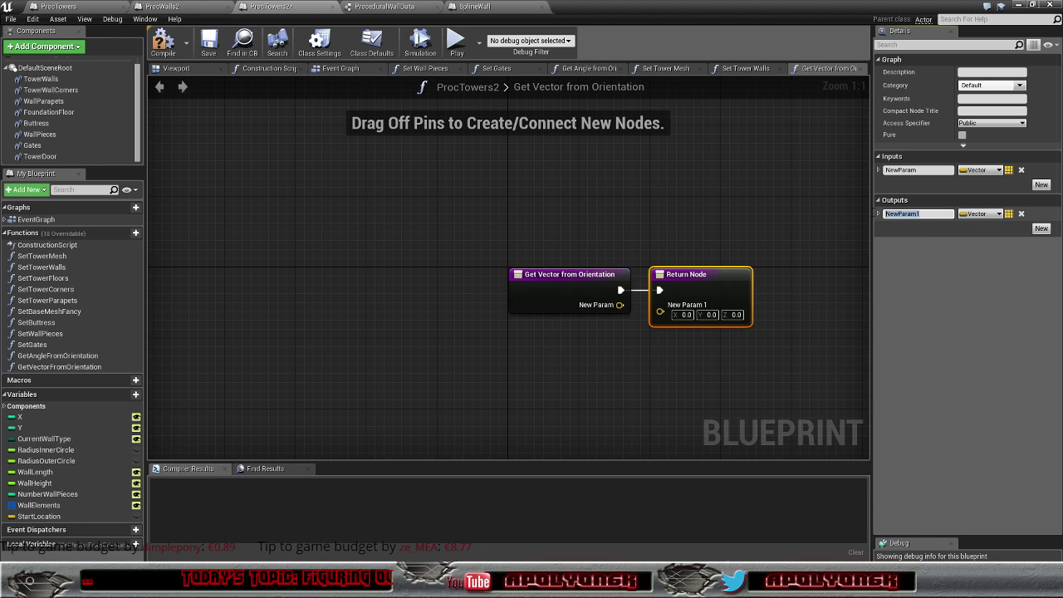
pyautogui.click(914, 214)
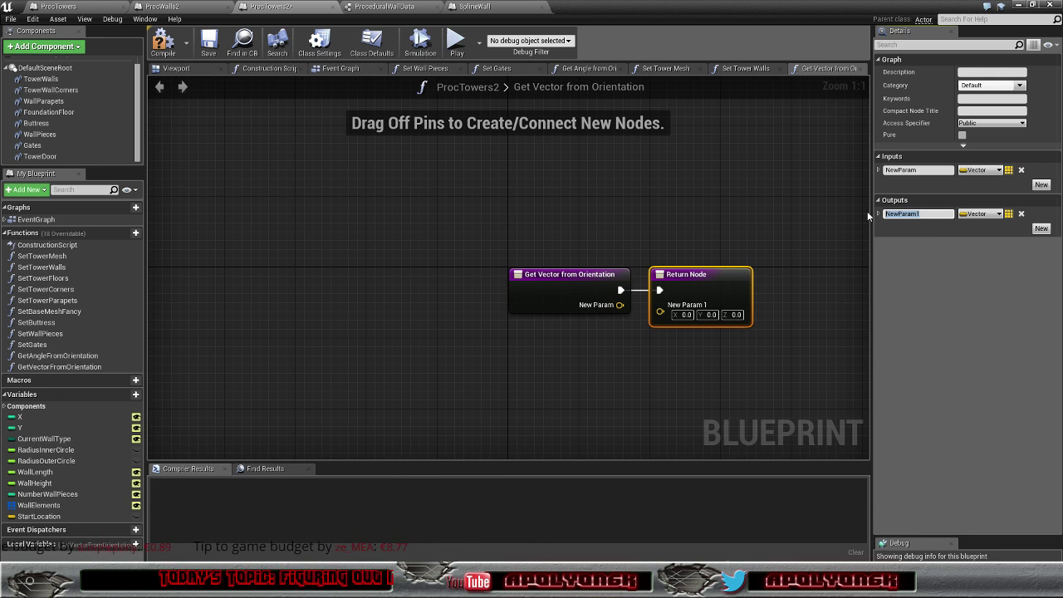
pyautogui.write('Outp')
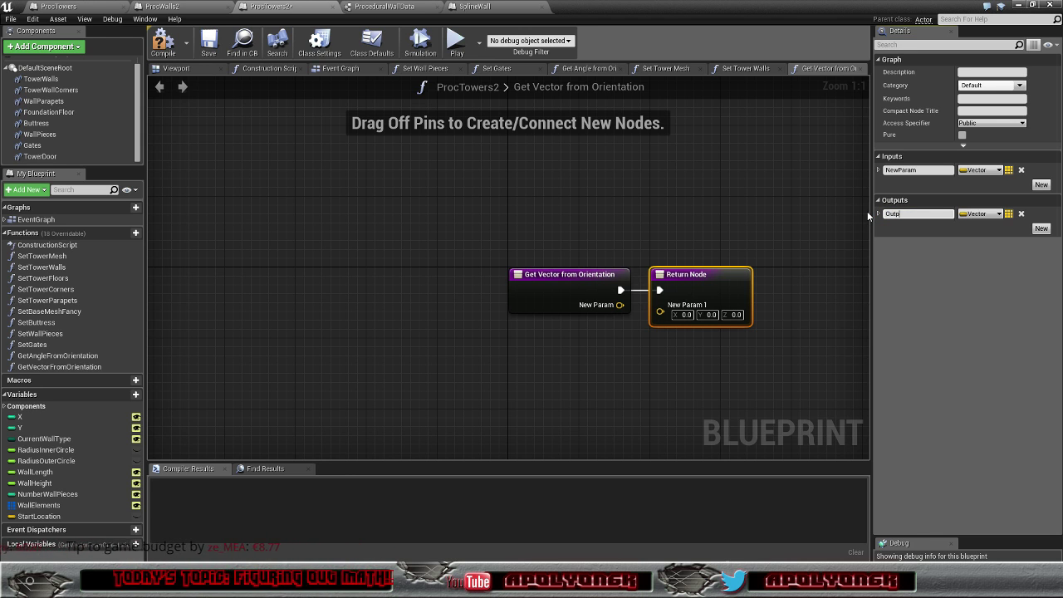
pyautogui.write('utVex')
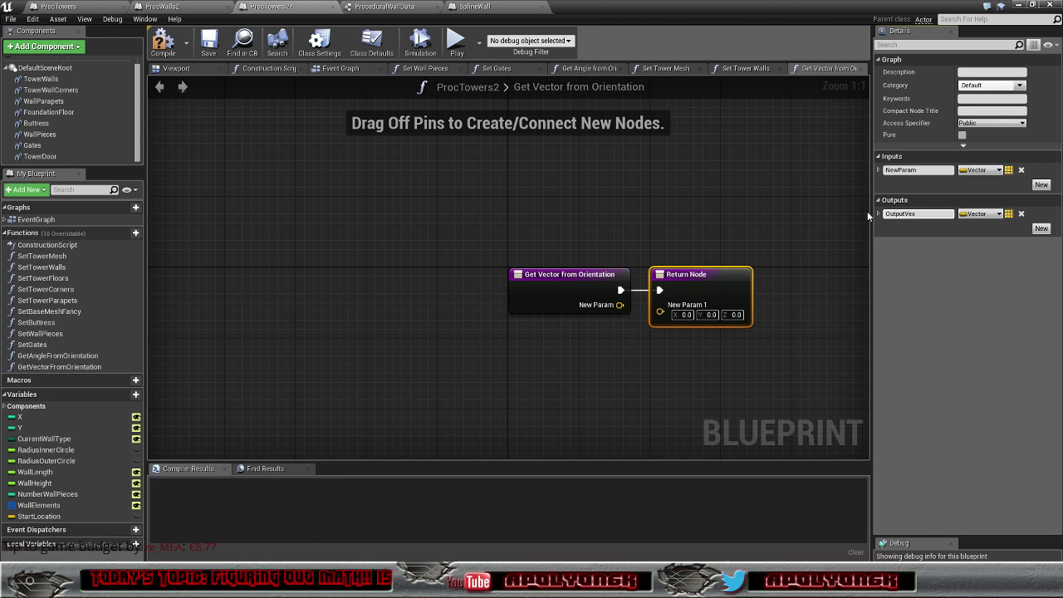
pyautogui.hotkey('ctrl', 'a')
pyautogui.press('BackSpace')
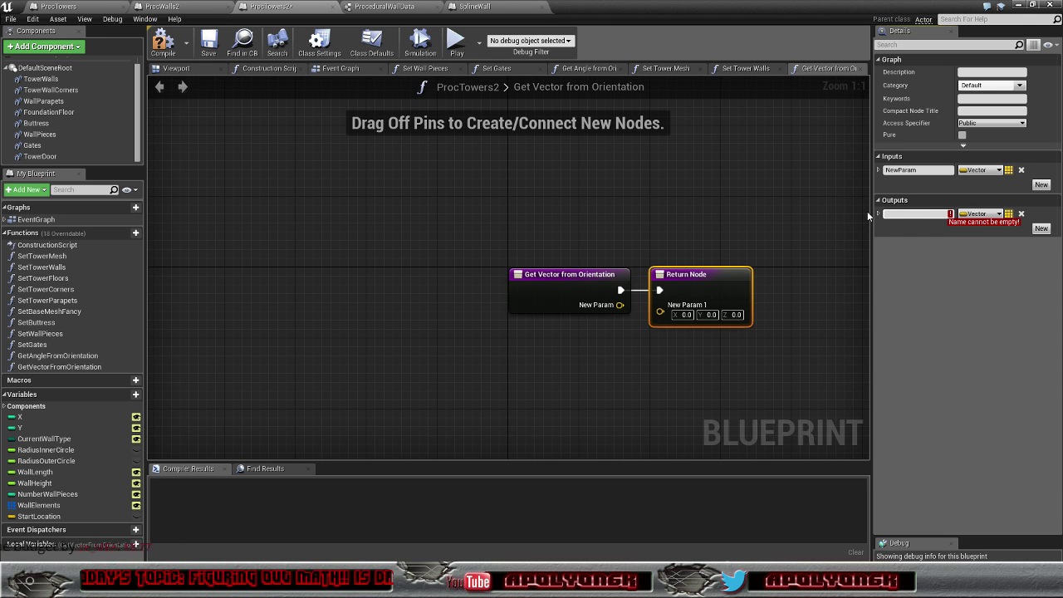
pyautogui.write('Orienta')
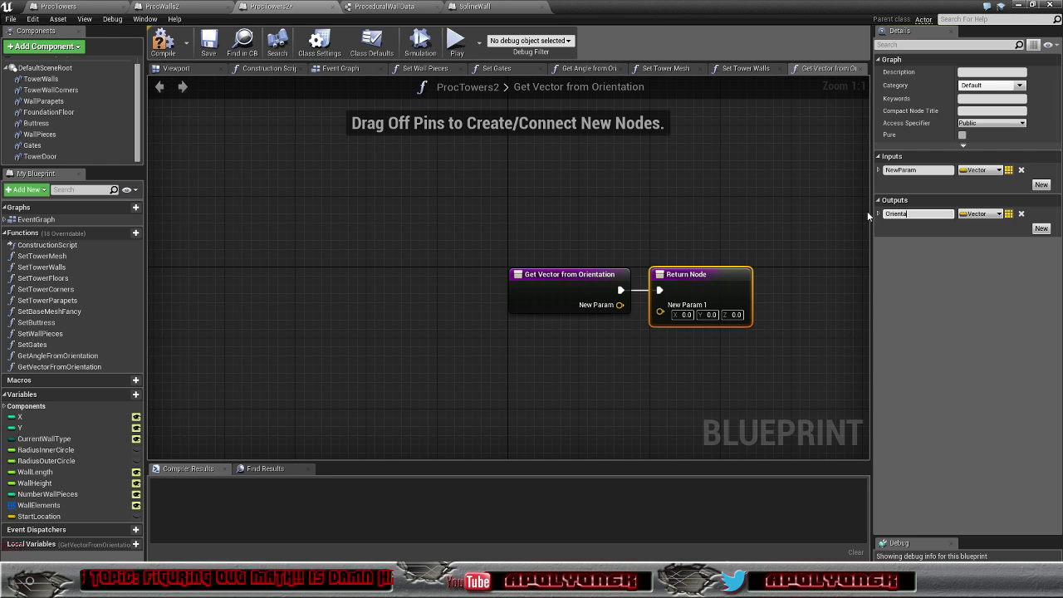
pyautogui.write('tionVec')
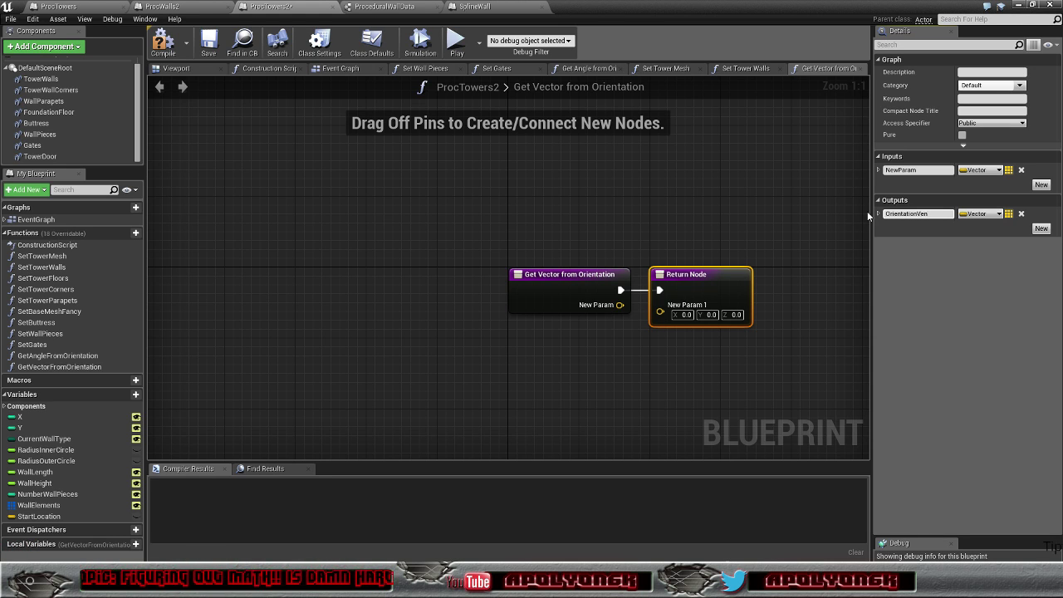
pyautogui.write('tor')
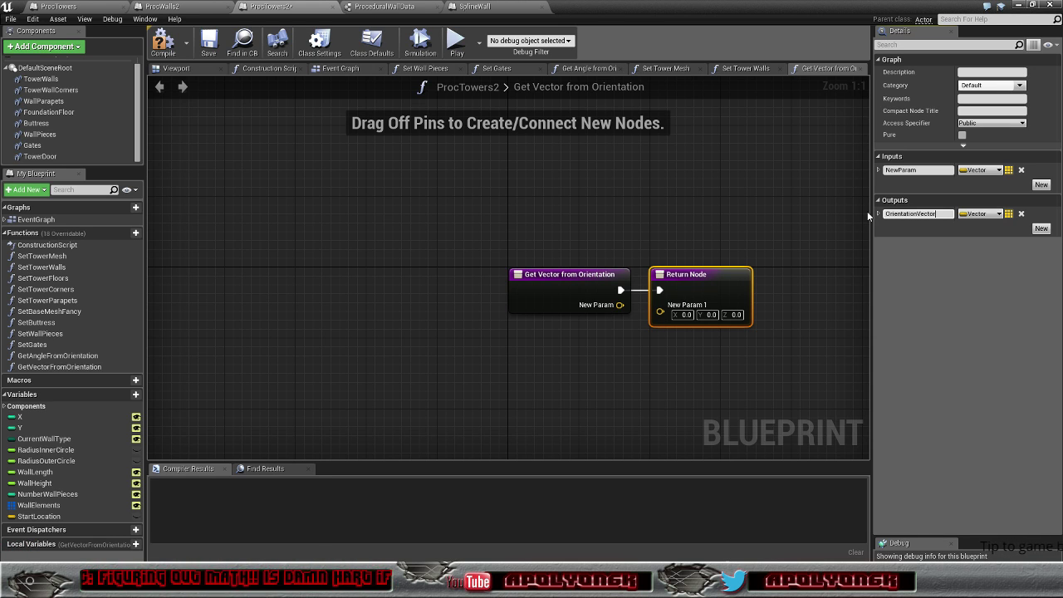
pyautogui.press('Return')
# Step: Make the Orientation input an Orientation Type enum and drag a new connection from it
pyautogui.click(910, 169)
pyautogui.write('Orientation')
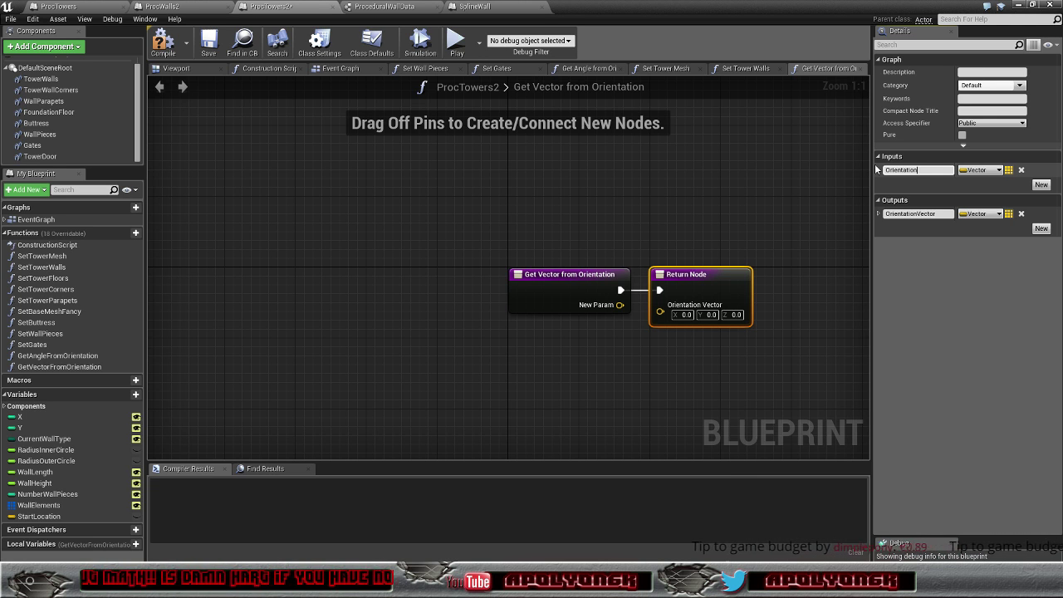
pyautogui.press('Return')
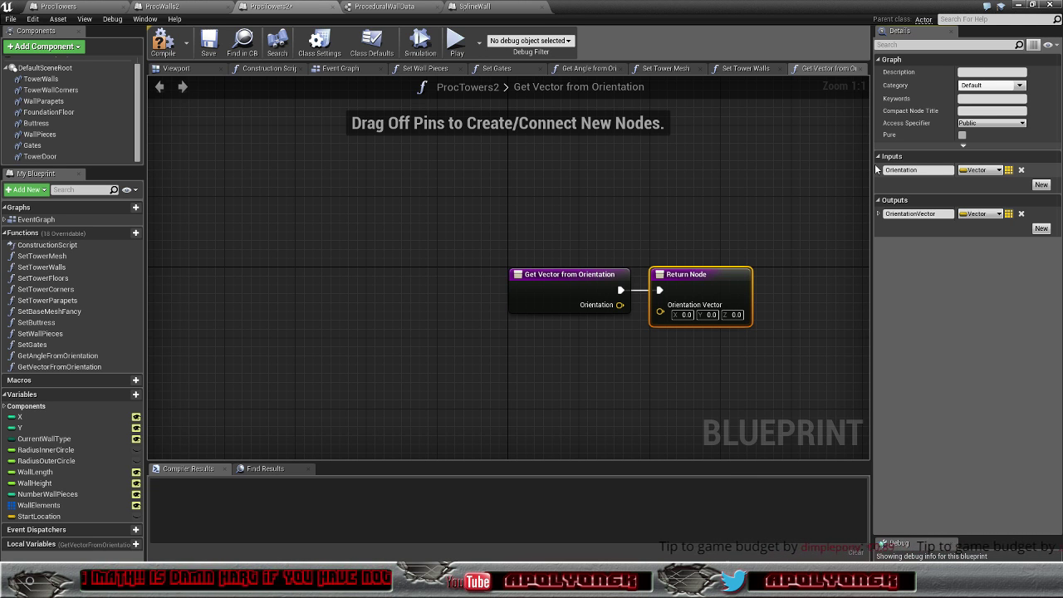
pyautogui.click(975, 171)
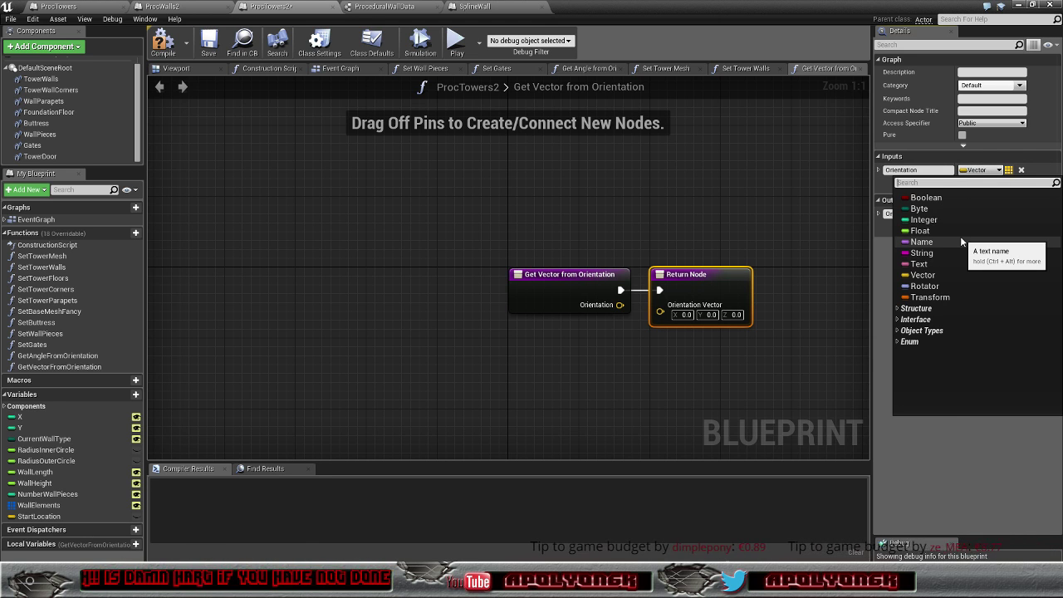
pyautogui.write('or')
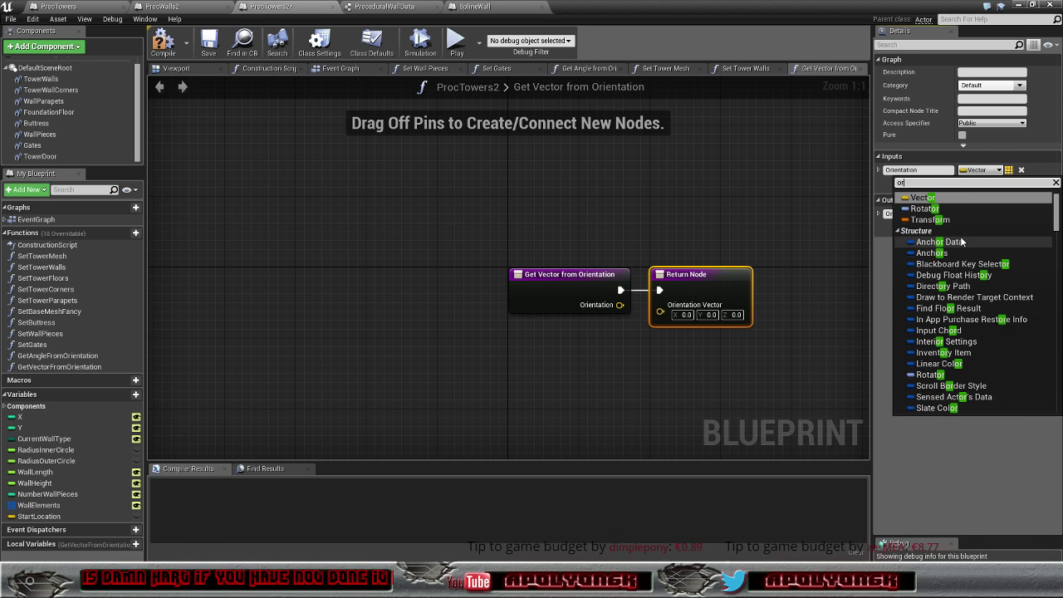
pyautogui.write('i')
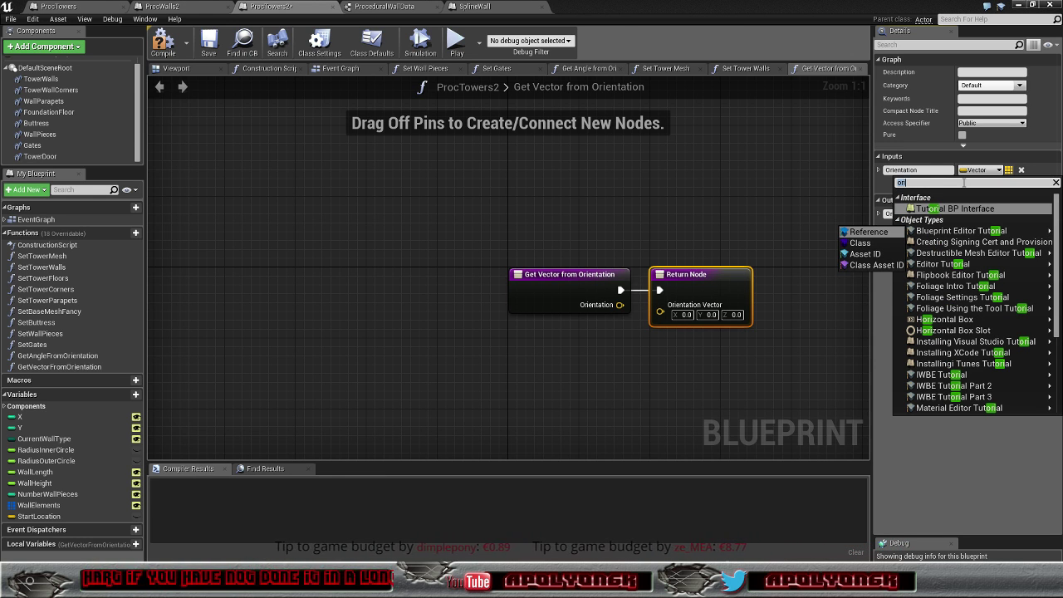
pyautogui.write('en')
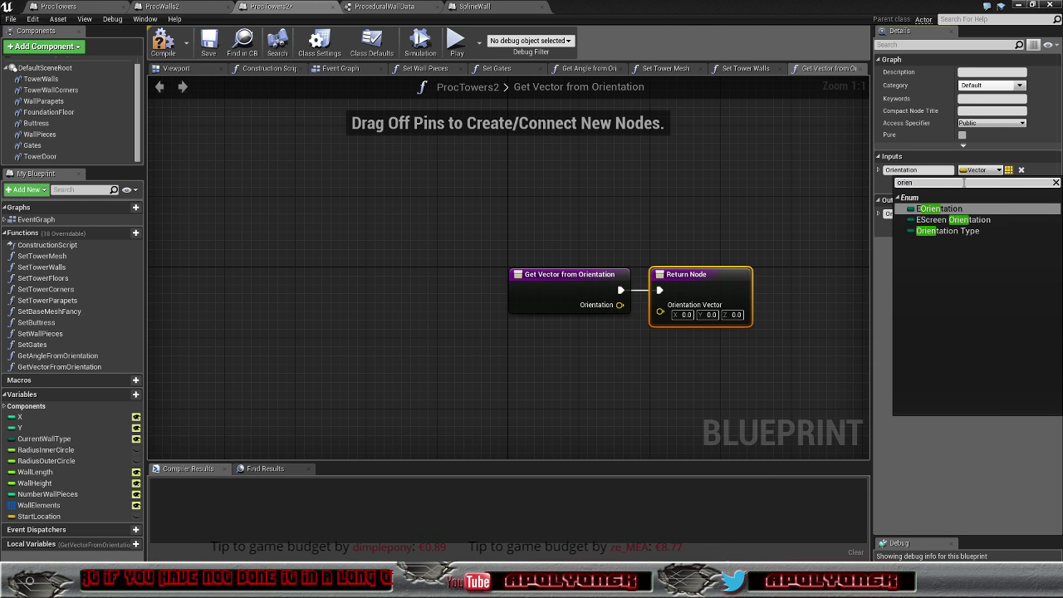
pyautogui.click(978, 232)
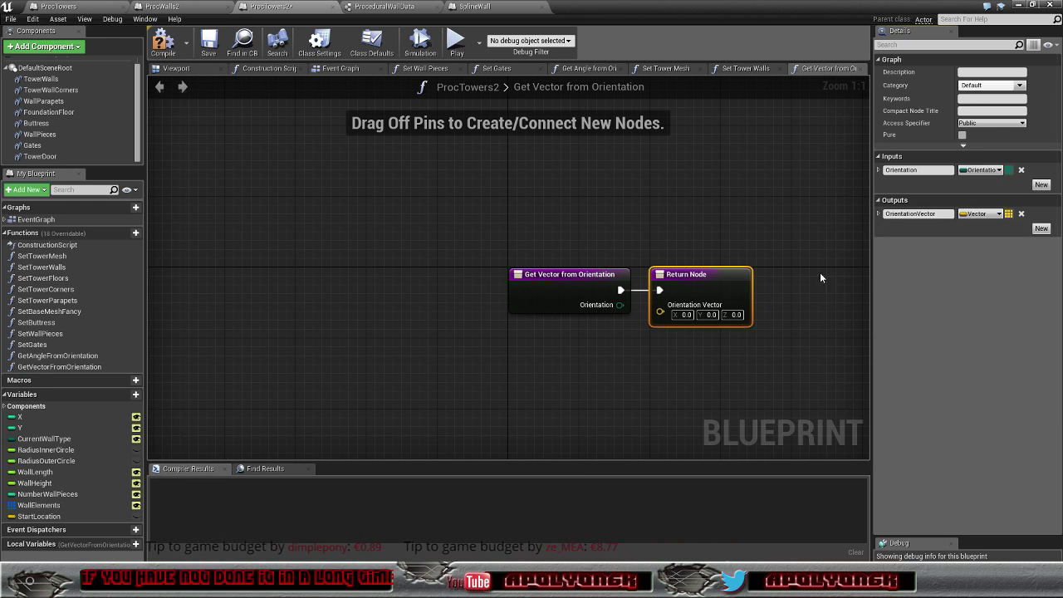
pyautogui.moveTo(511, 289); pyautogui.dragTo(251, 291)
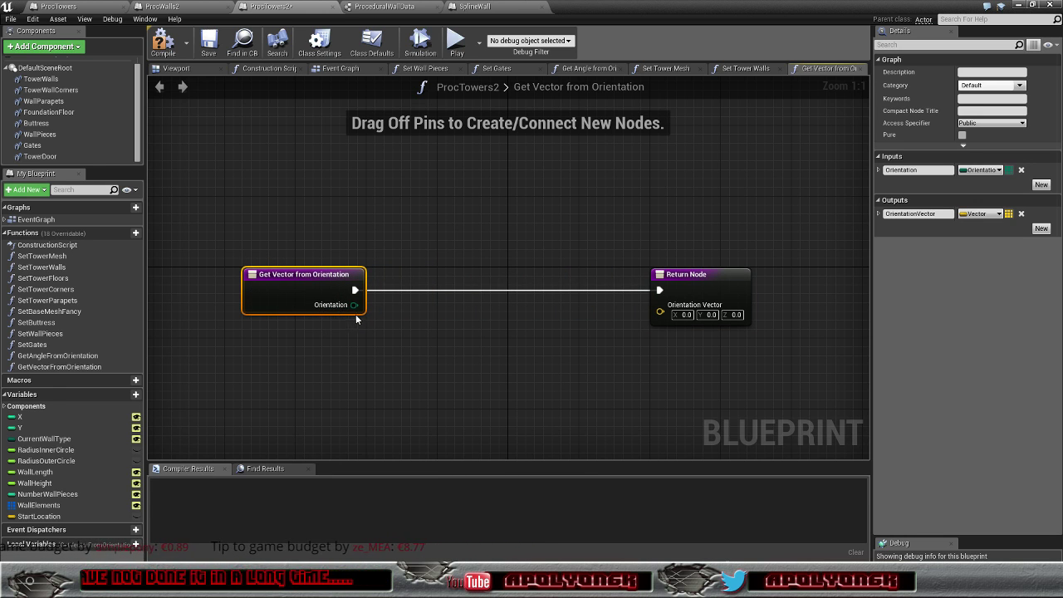
pyautogui.moveTo(354, 305); pyautogui.dragTo(504, 342)
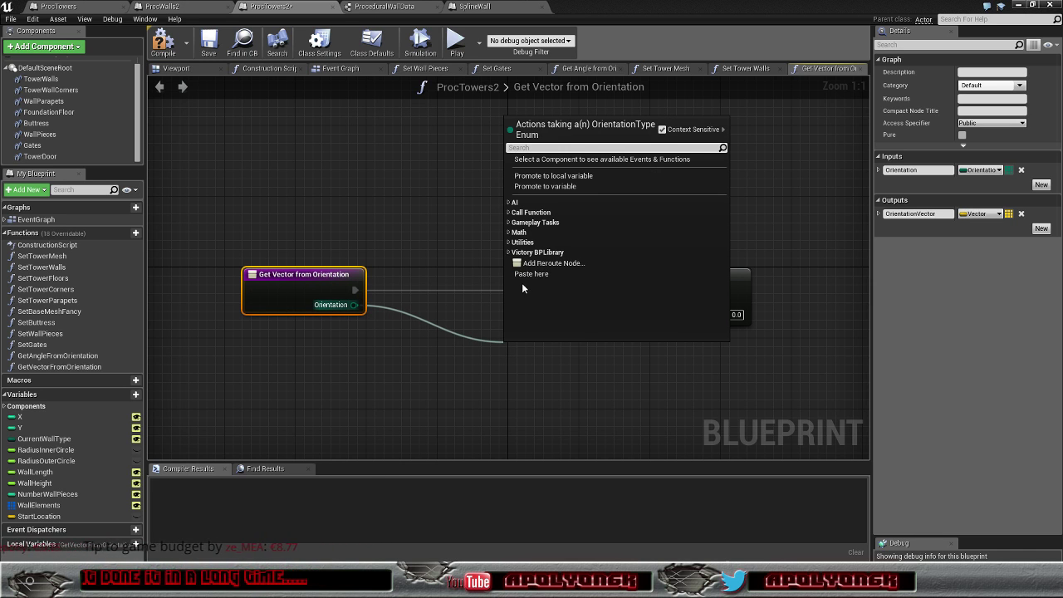
# Step: Add a Select node driven by Orientation and wire its Return Value to the Orientation Vector output
pyautogui.write('se')
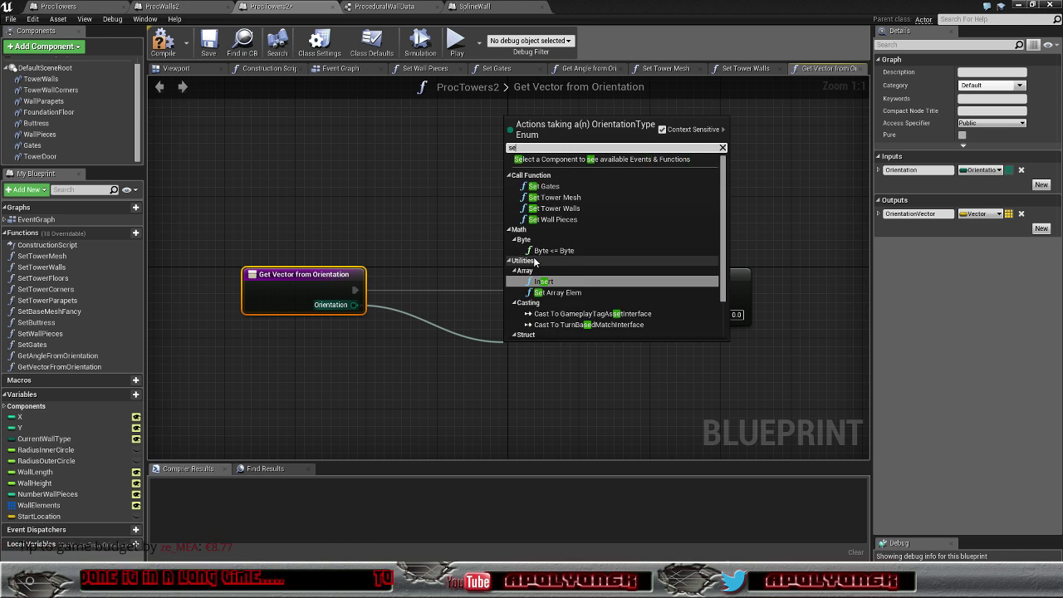
pyautogui.write('l')
pyautogui.click(542, 207)
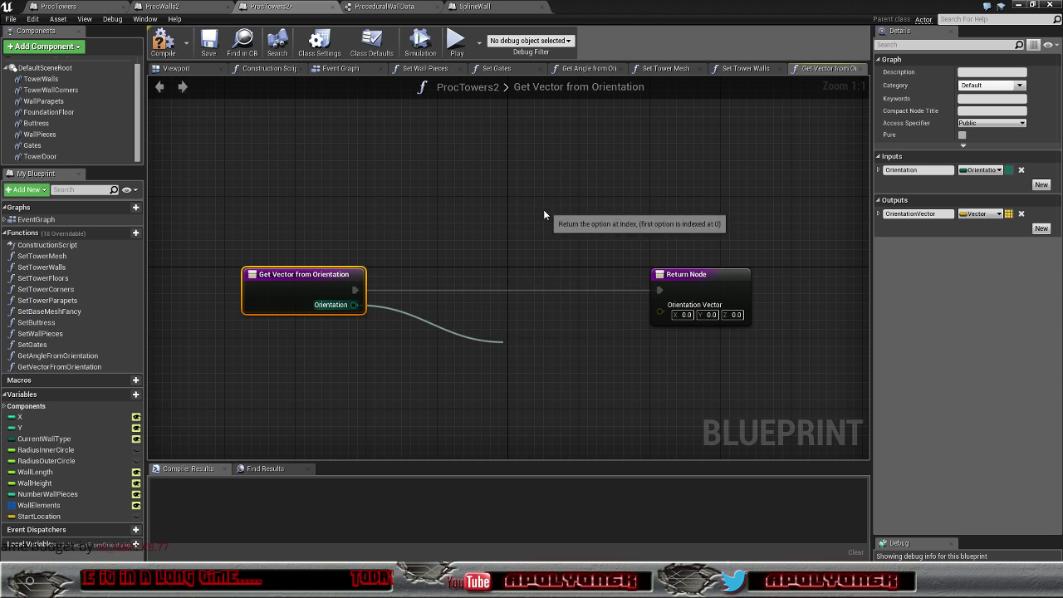
pyautogui.moveTo(551, 351); pyautogui.dragTo(523, 312)
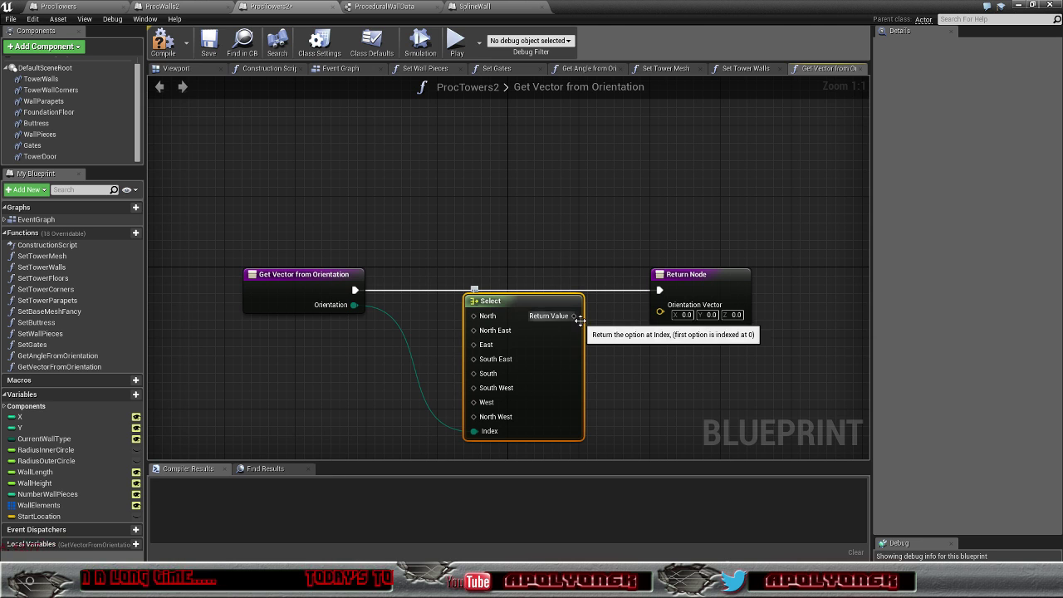
pyautogui.moveTo(574, 316); pyautogui.dragTo(660, 311)
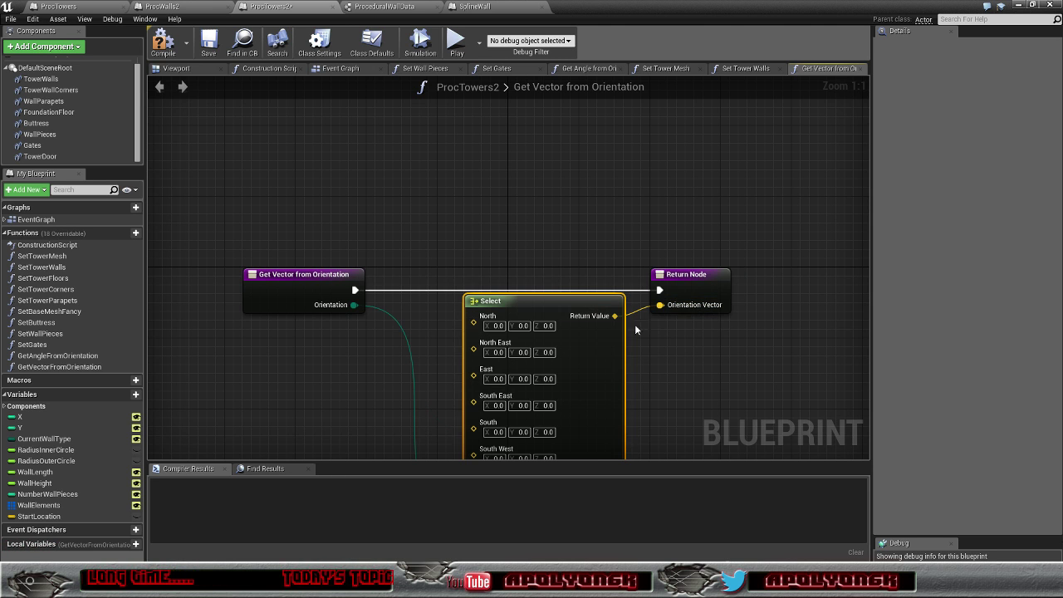
pyautogui.moveTo(530, 276)
pyautogui.mouseDown(button='right')
pyautogui.moveTo(519, 222)
pyautogui.moveTo(534, 161)
pyautogui.mouseUp(button='right')
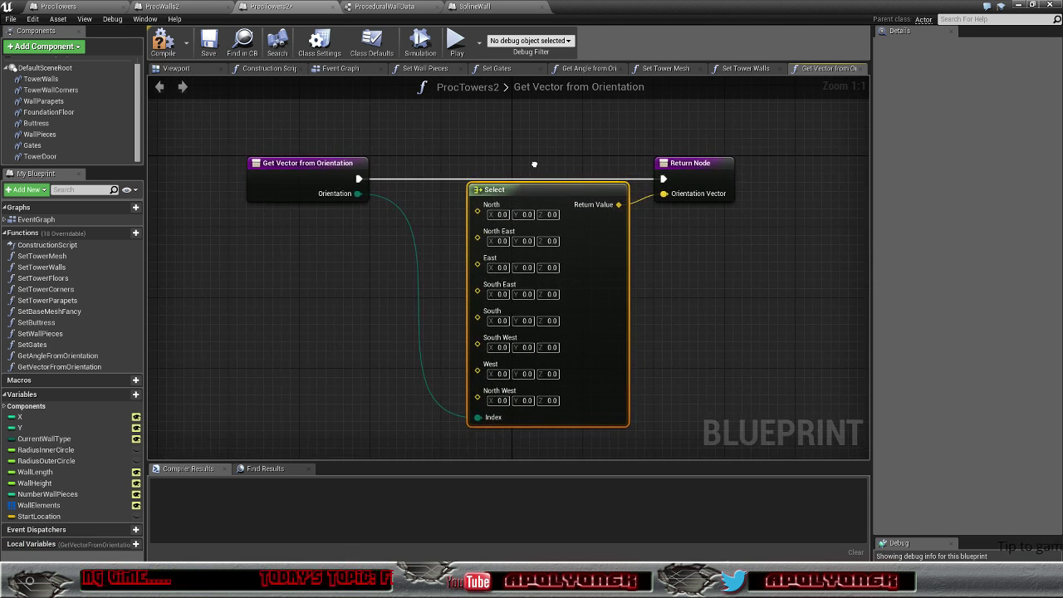
pyautogui.moveTo(525, 205); pyautogui.dragTo(505, 209)
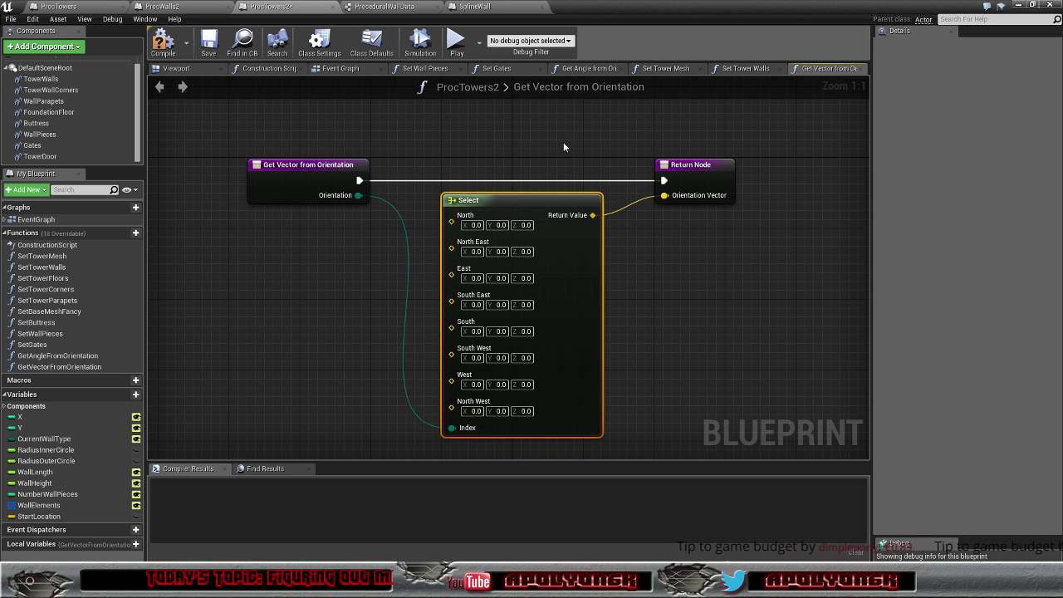
pyautogui.scroll(-3, 517, 150)
pyautogui.scroll(1, 518, 148)
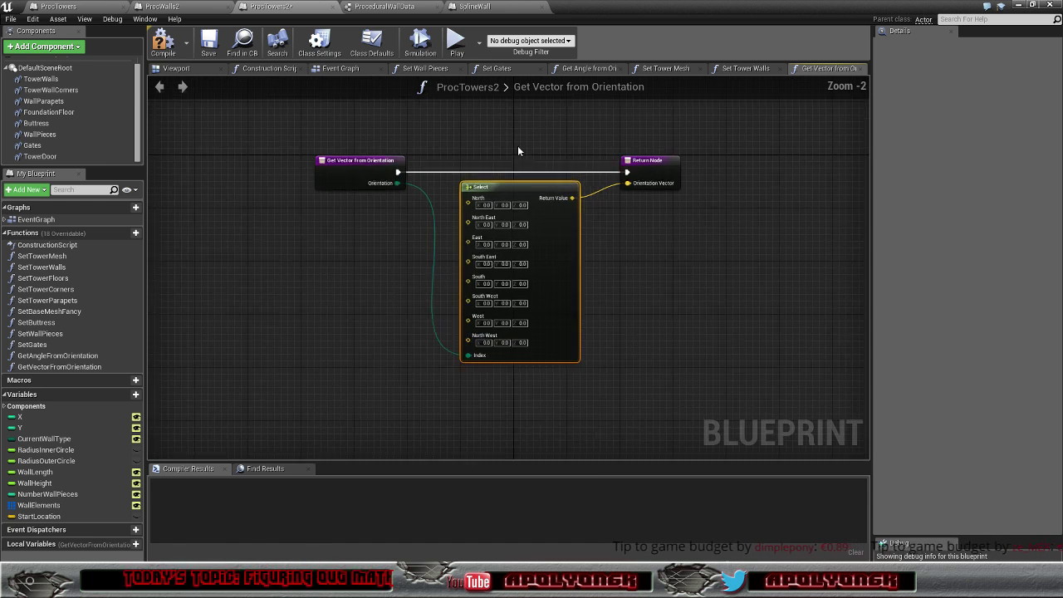
pyautogui.scroll(1, 517, 148)
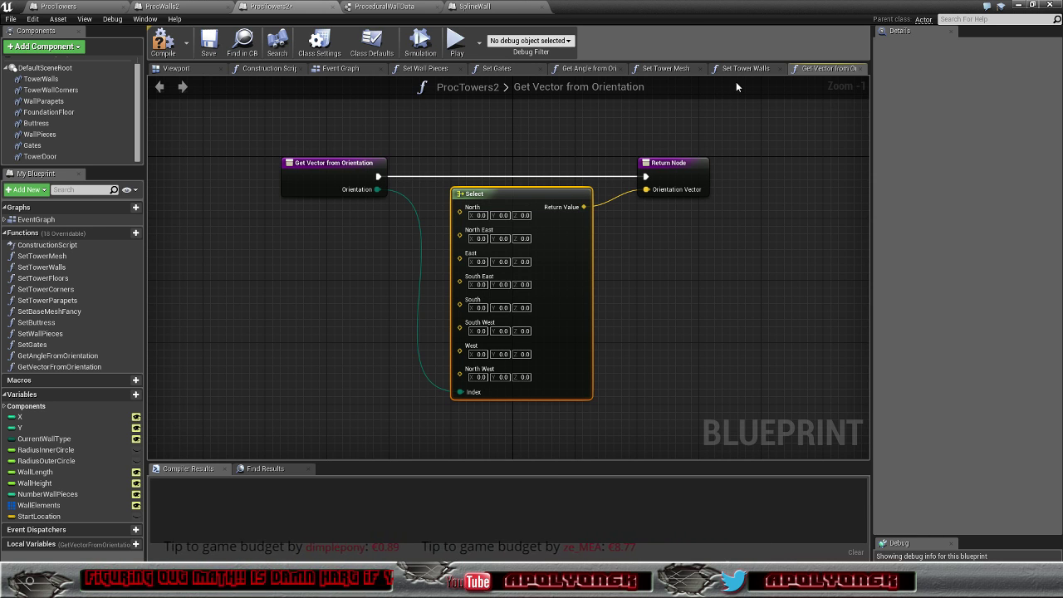
# Step: Review the Get Angle from Orientation angles, float the Blueprint window upper right, and return to Get Vector from Orientation
pyautogui.click(581, 70)
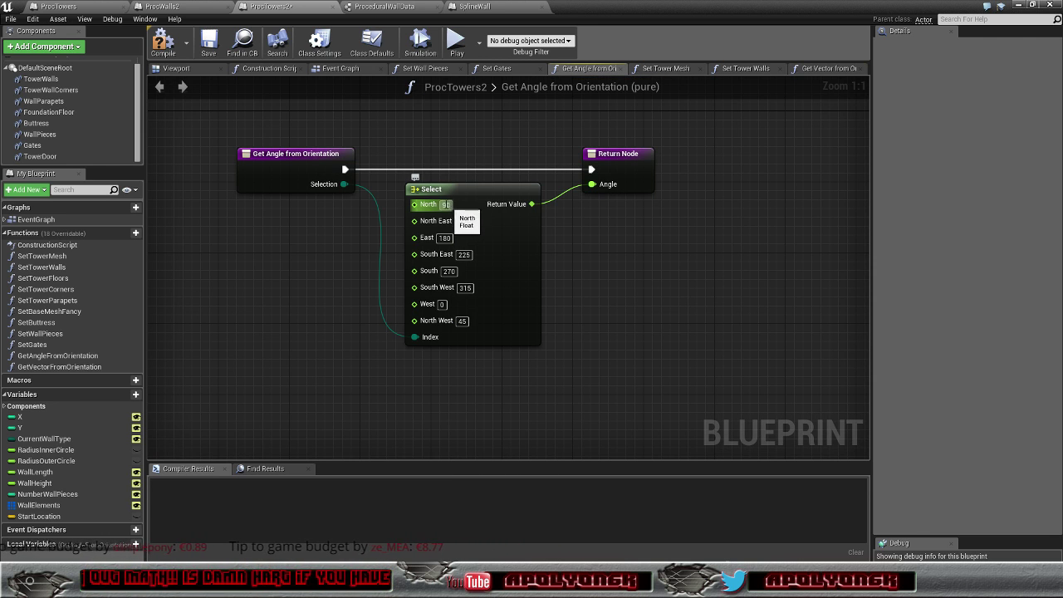
pyautogui.click(1033, 5)
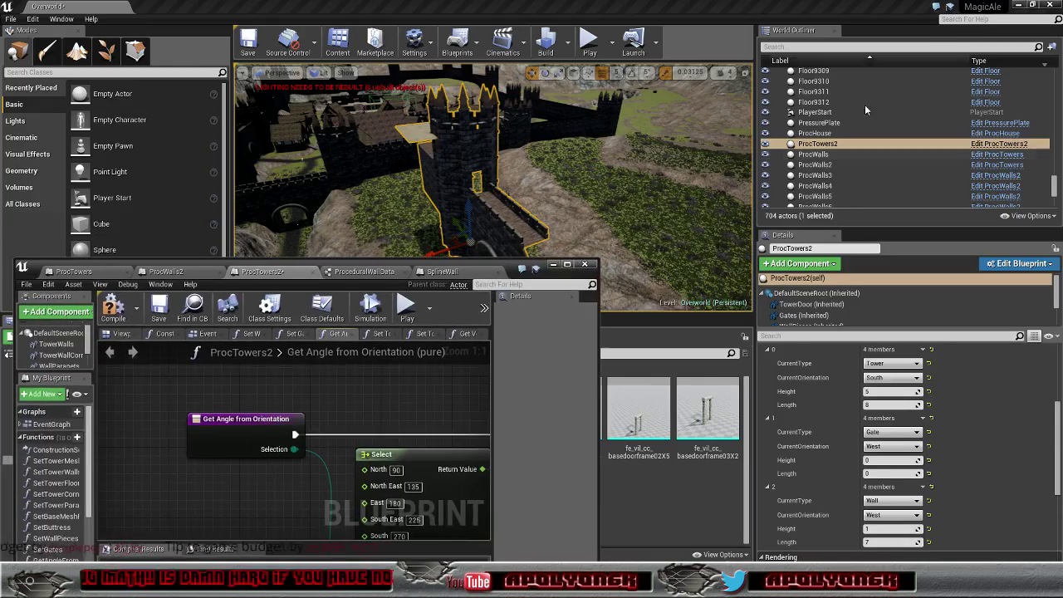
pyautogui.moveTo(494, 187); pyautogui.dragTo(494, 166, button='right')
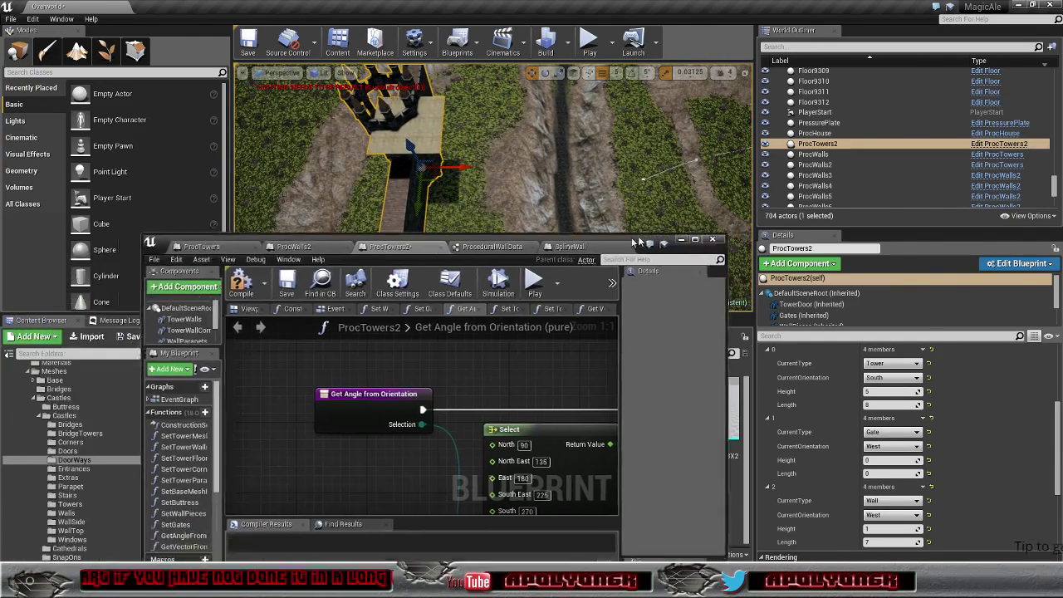
pyautogui.moveTo(504, 266); pyautogui.dragTo(954, 159)
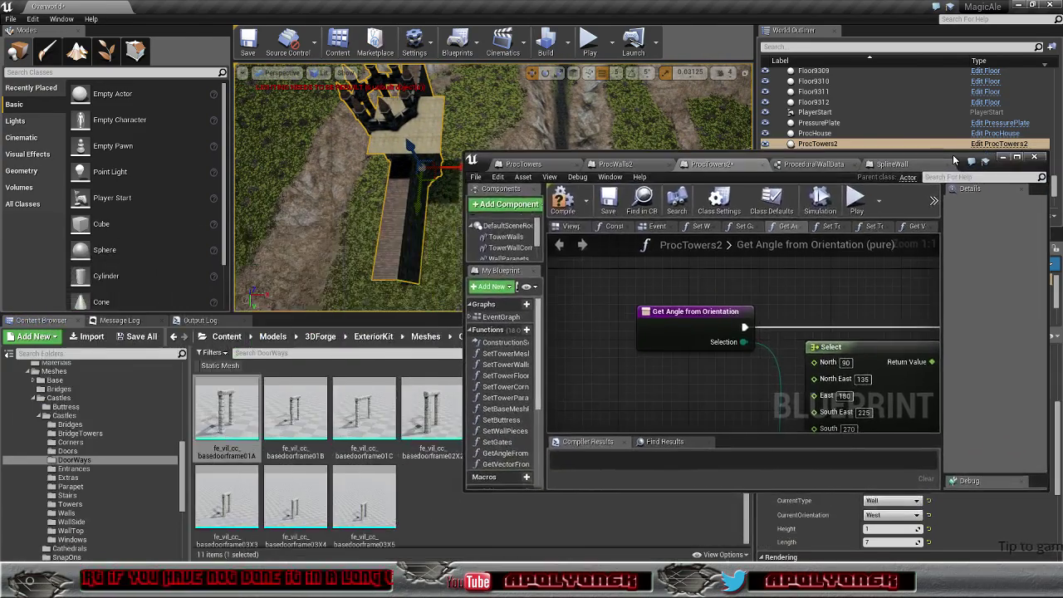
pyautogui.click(913, 230)
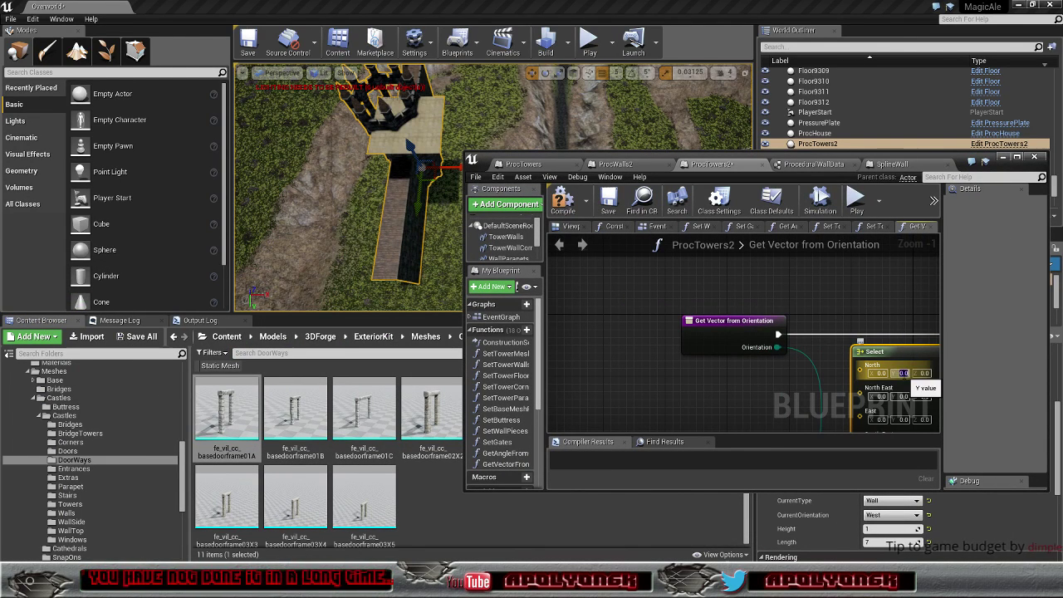
# Step: Set the cardinal direction vectors, e.g. North 0,-1,0 and East 1,0,0
pyautogui.click(909, 375)
pyautogui.write('-1')
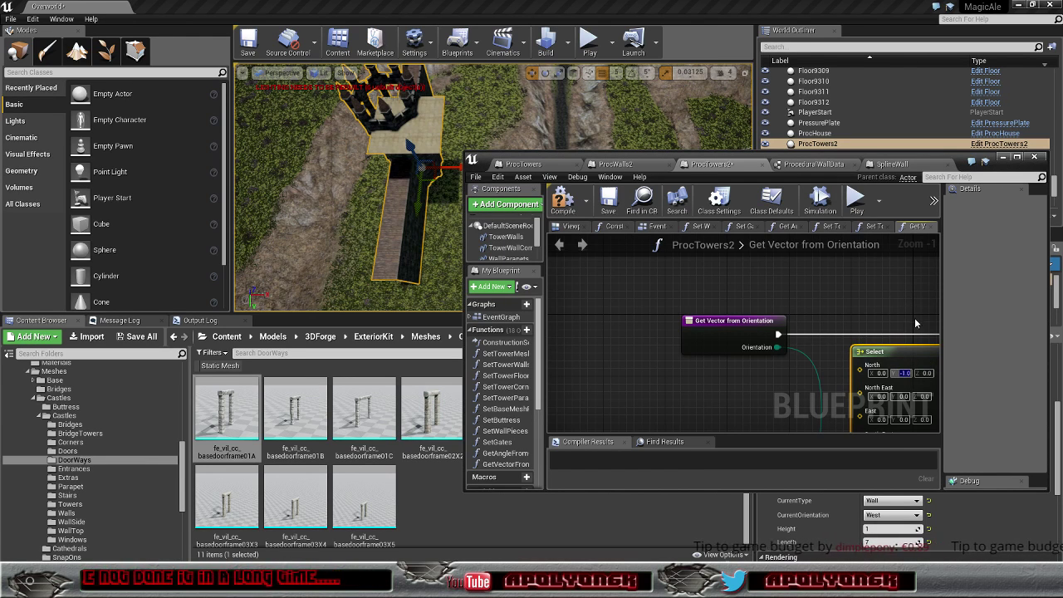
pyautogui.moveTo(914, 323); pyautogui.dragTo(780, 251, button='right')
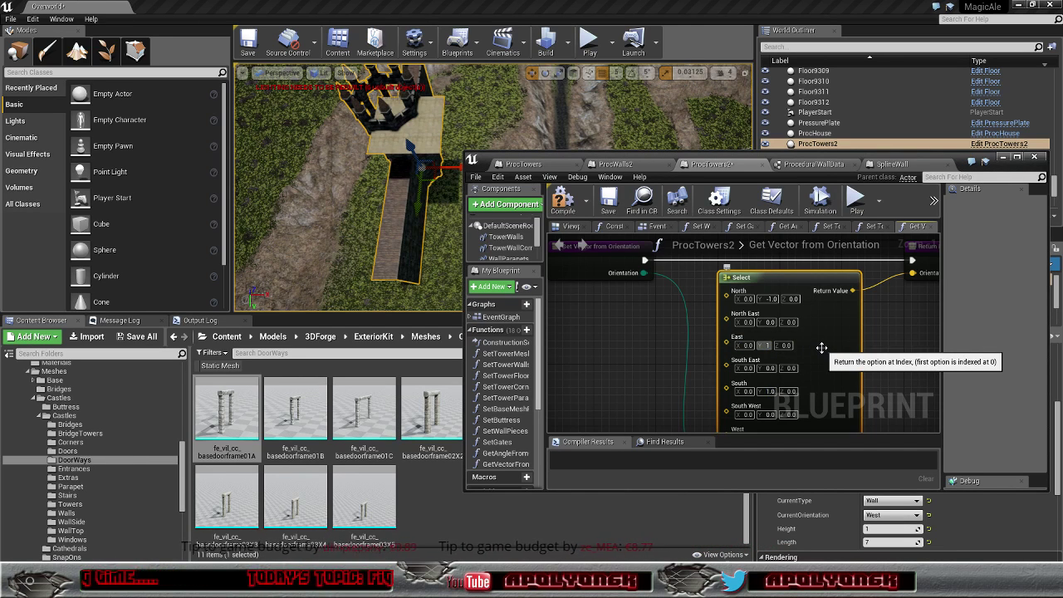
pyautogui.press('BackSpace')
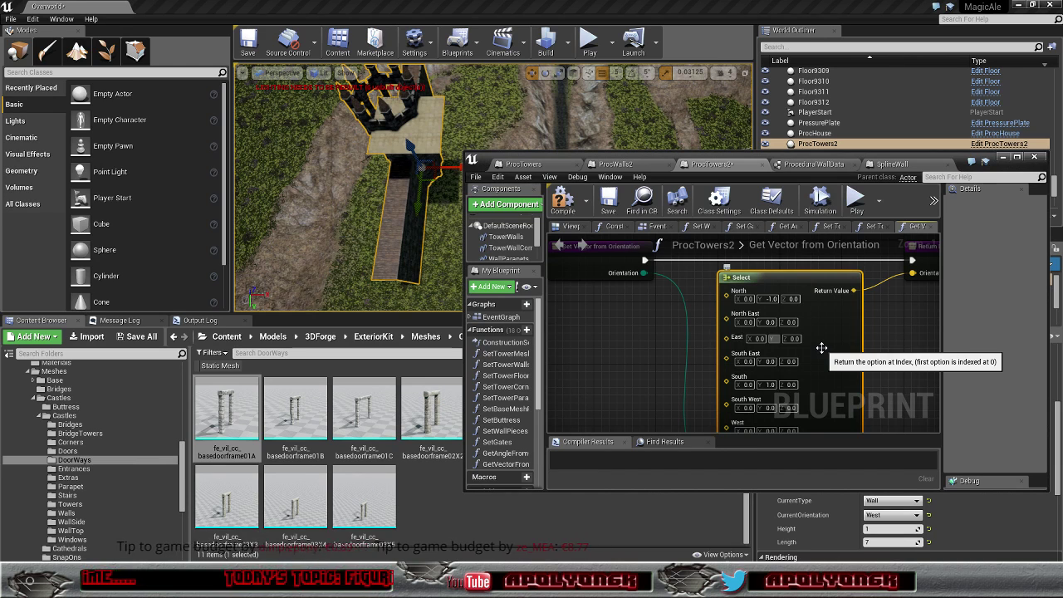
pyautogui.write('0')
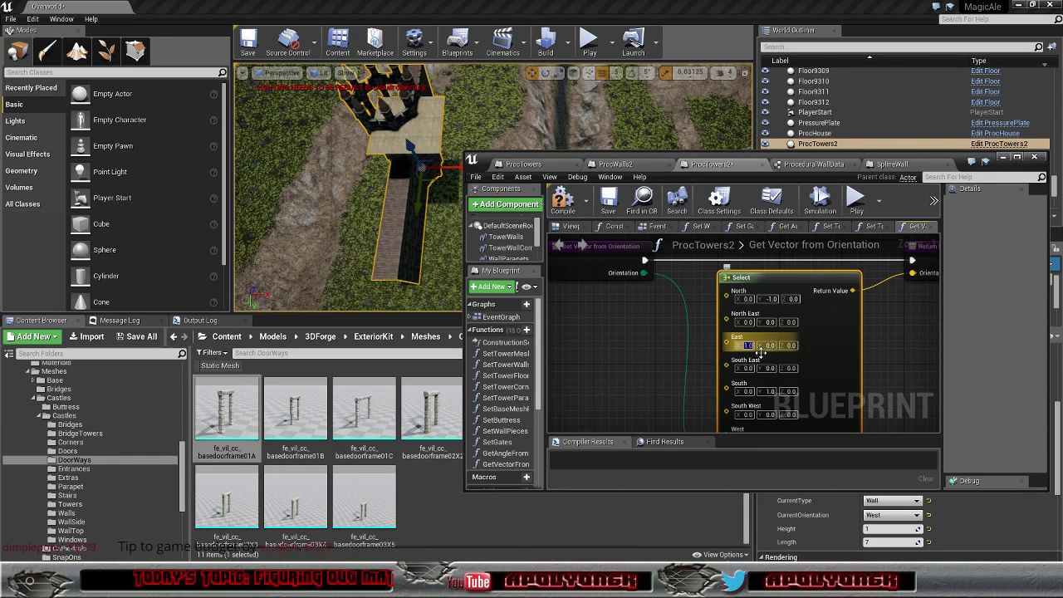
pyautogui.scroll(-1, 816, 379)
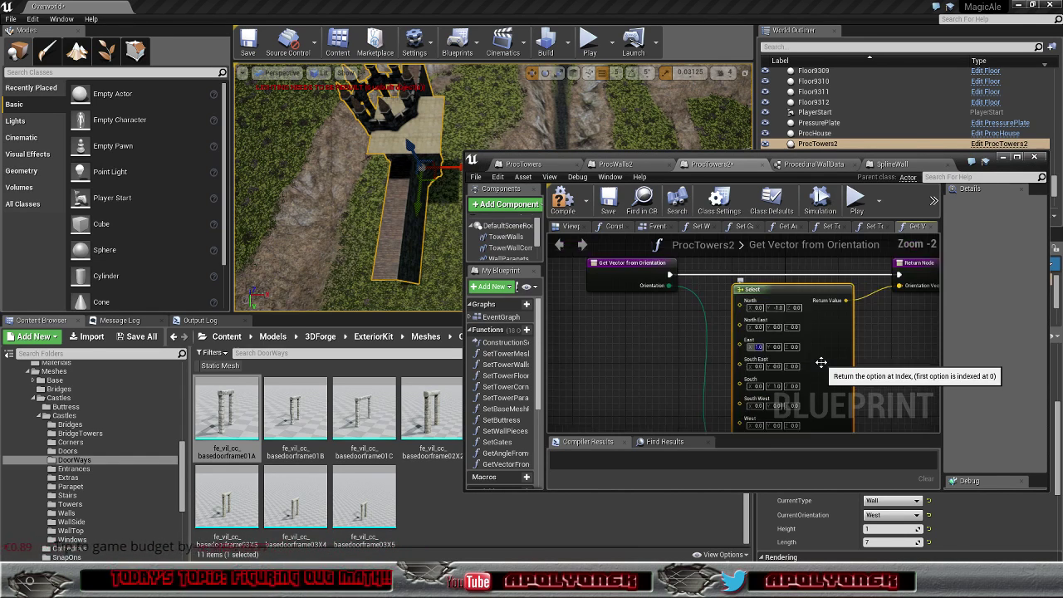
pyautogui.moveTo(817, 379); pyautogui.dragTo(809, 347, button='right')
pyautogui.write('-1')
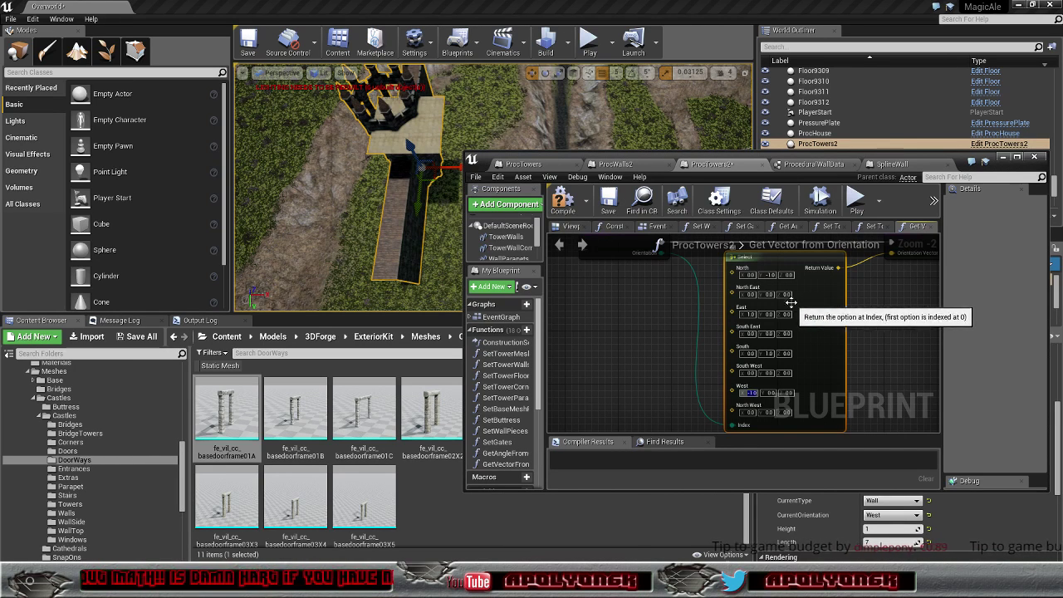
# Step: Fill in the diagonal vectors: North East 1 and 1, South East X 1, South West X -1, then North West
pyautogui.click(750, 294)
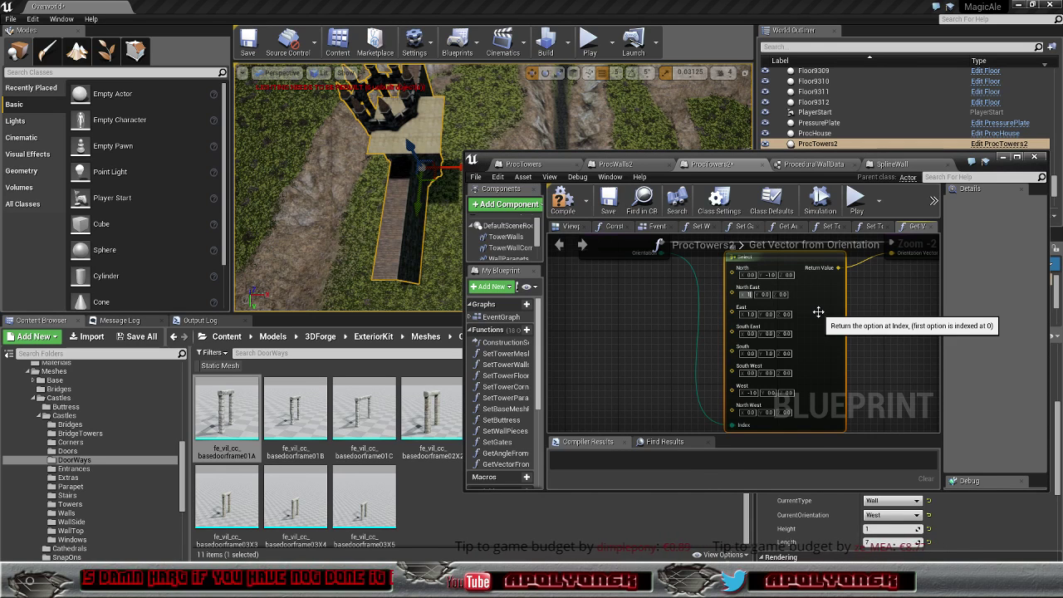
pyautogui.write('1')
pyautogui.press('Tab')
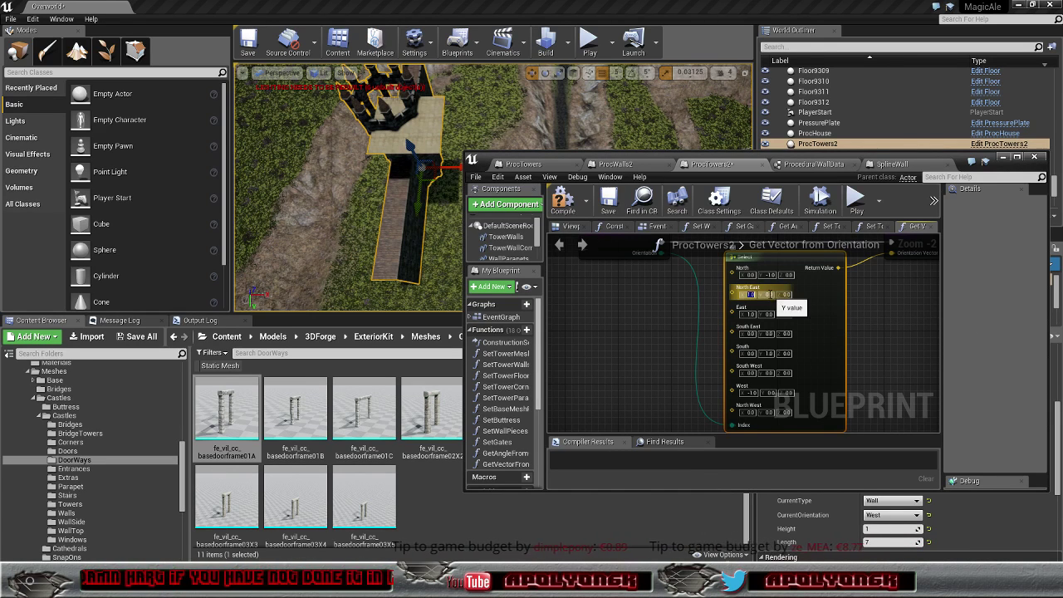
pyautogui.write('1')
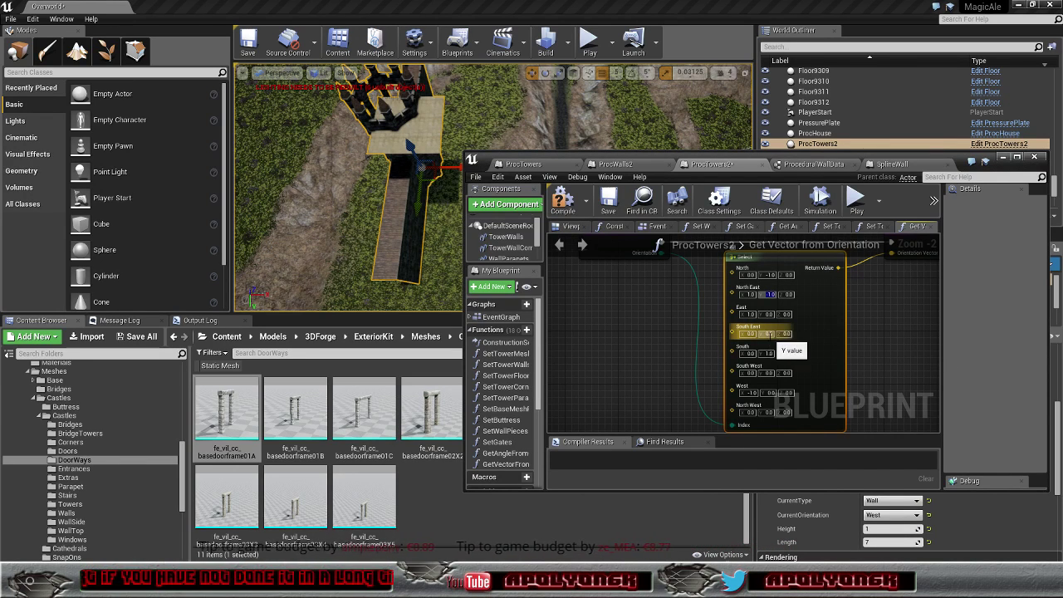
pyautogui.click(750, 333)
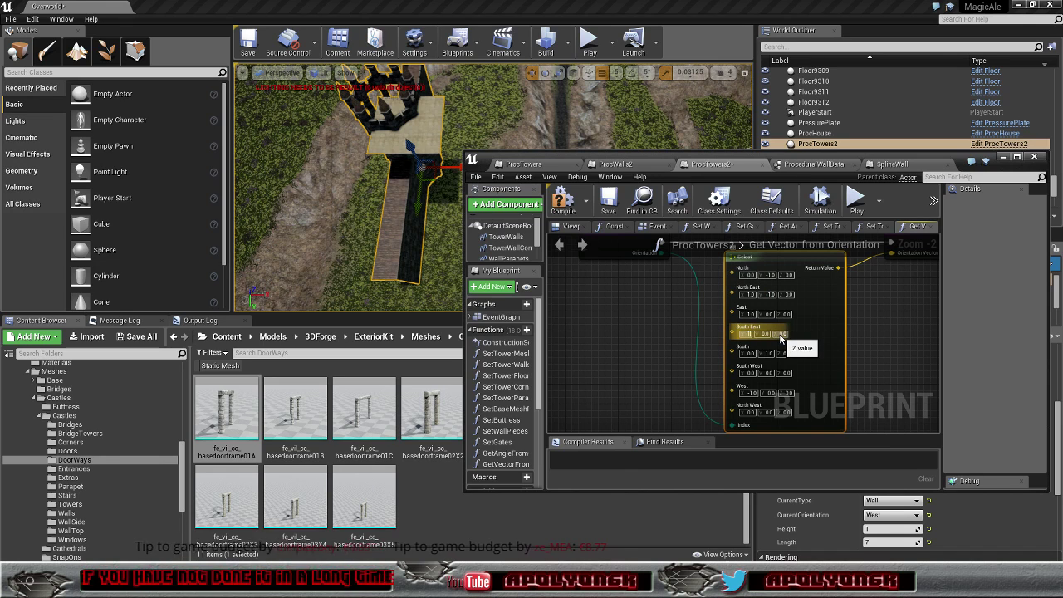
pyautogui.write('1')
pyautogui.press('Tab')
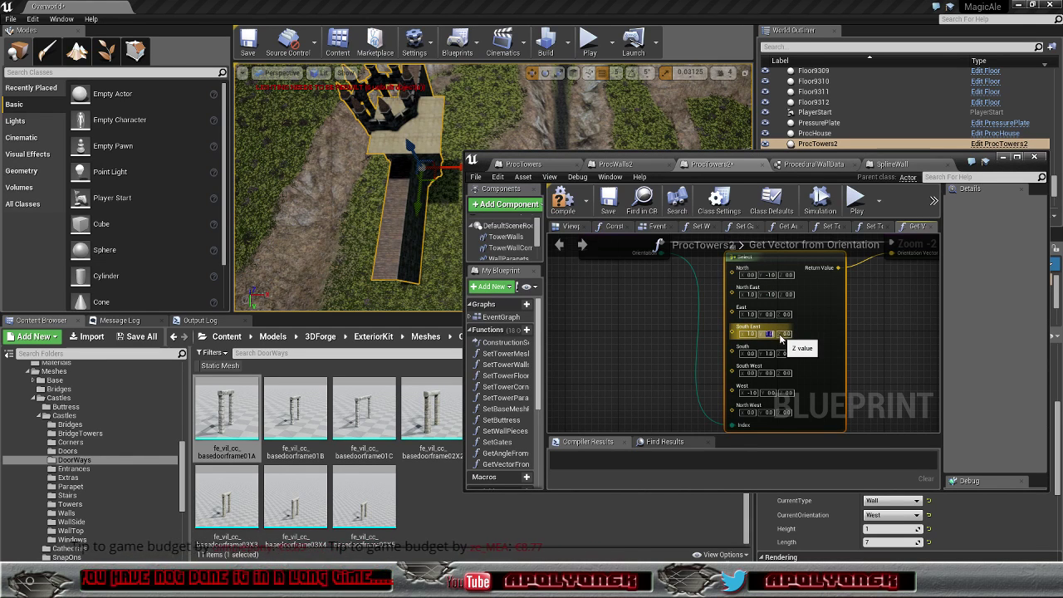
pyautogui.click(750, 373)
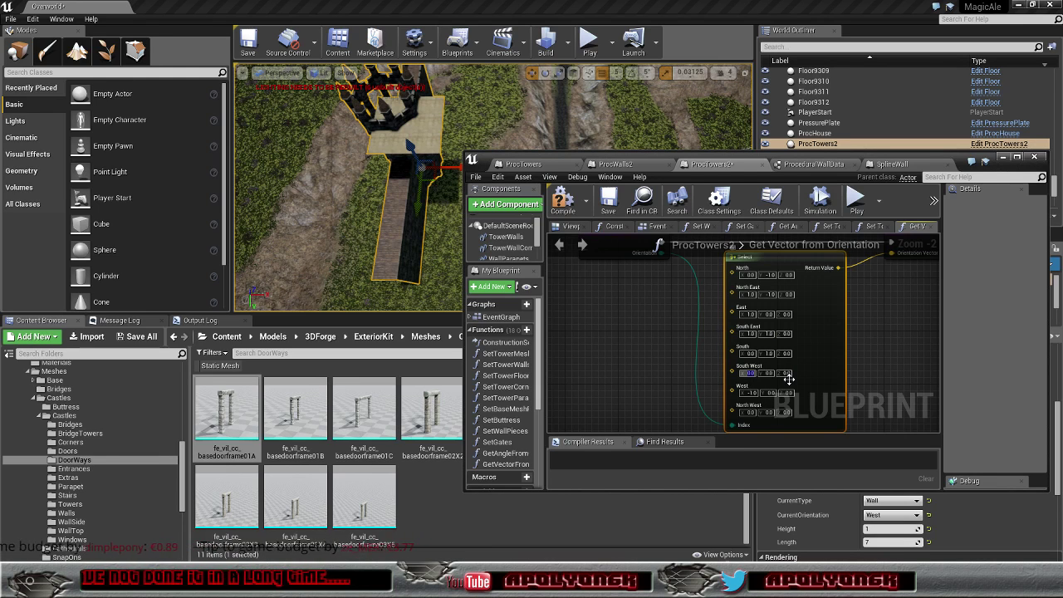
pyautogui.write('-1')
pyautogui.press('Tab')
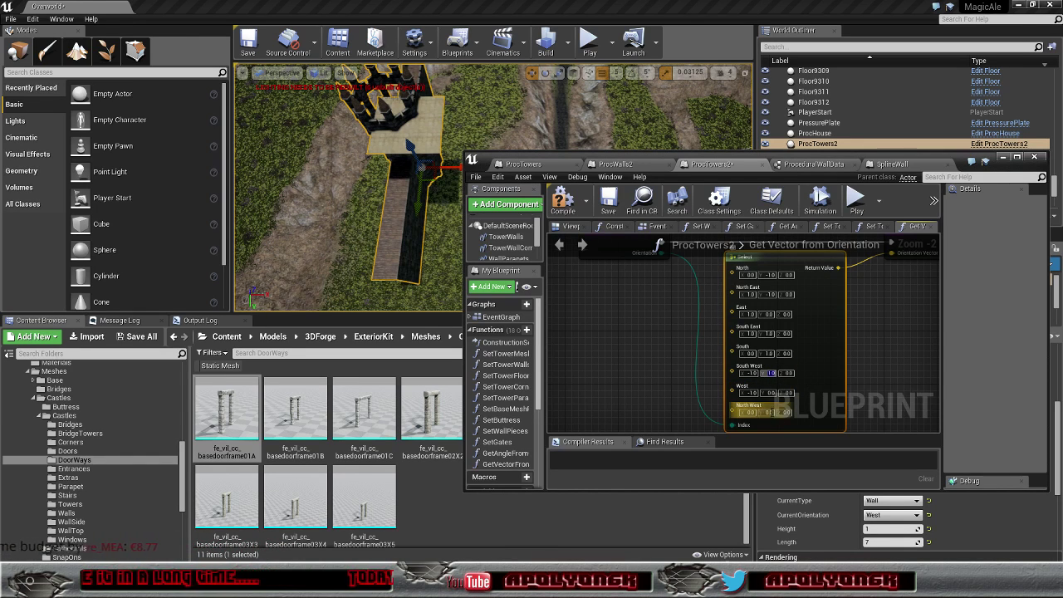
pyautogui.click(770, 413)
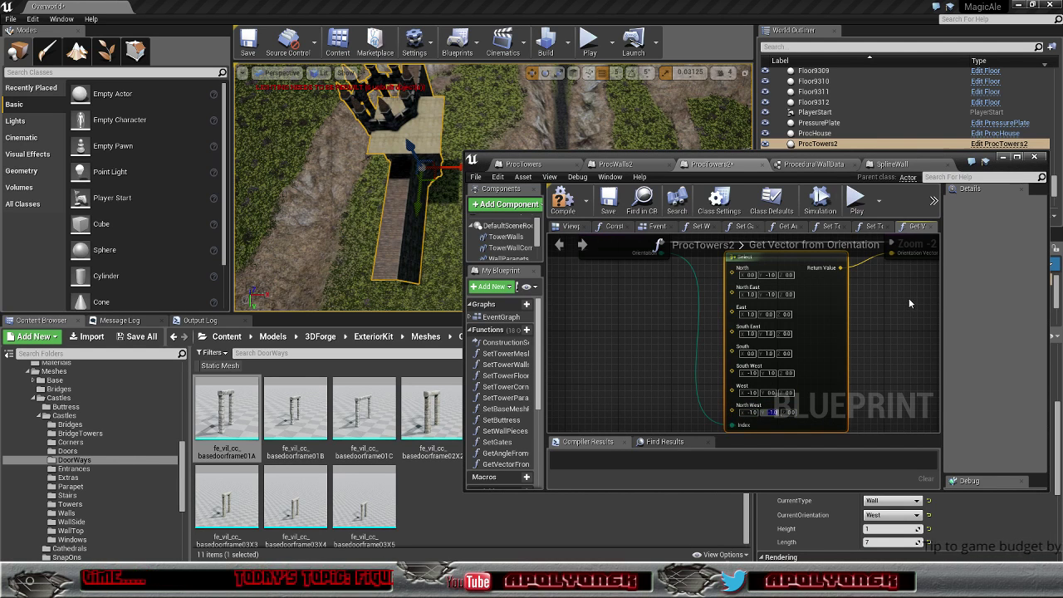
# Step: Maximize the blueprint editor, tidy the Select node, and compile the blueprint
pyautogui.click(1019, 158)
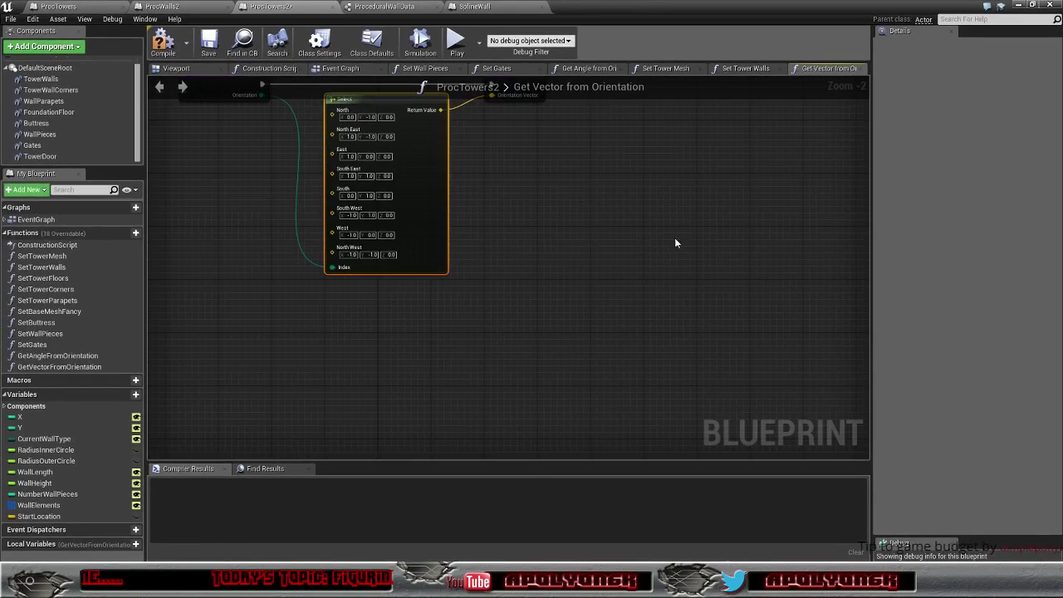
pyautogui.moveTo(602, 209)
pyautogui.mouseDown(button='right')
pyautogui.moveTo(698, 282)
pyautogui.moveTo(655, 279)
pyautogui.mouseUp(button='right')
pyautogui.scroll(1, 648, 260)
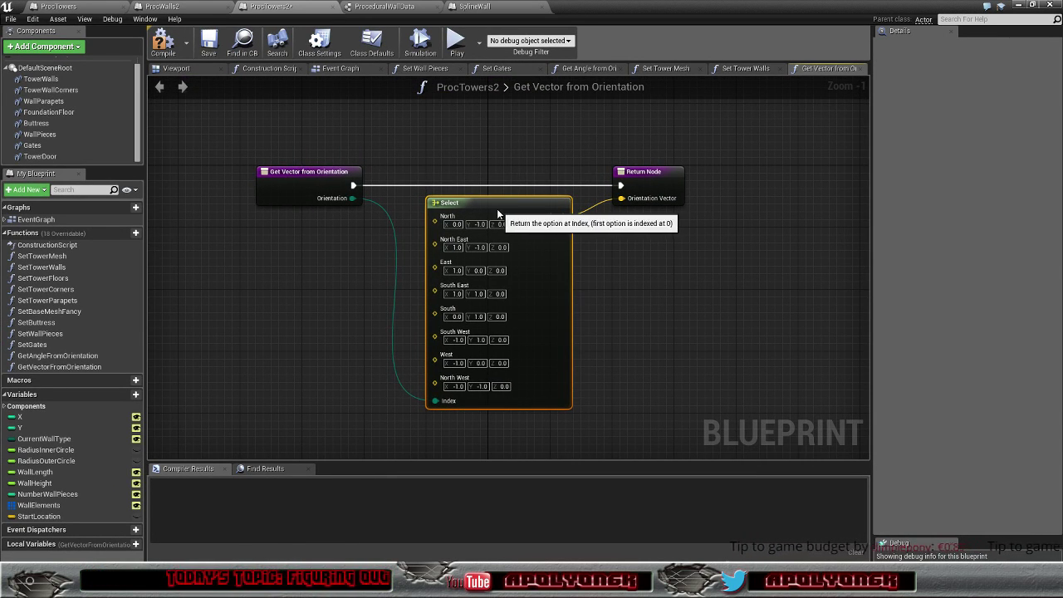
pyautogui.moveTo(497, 209); pyautogui.dragTo(482, 209)
pyautogui.click(170, 49)
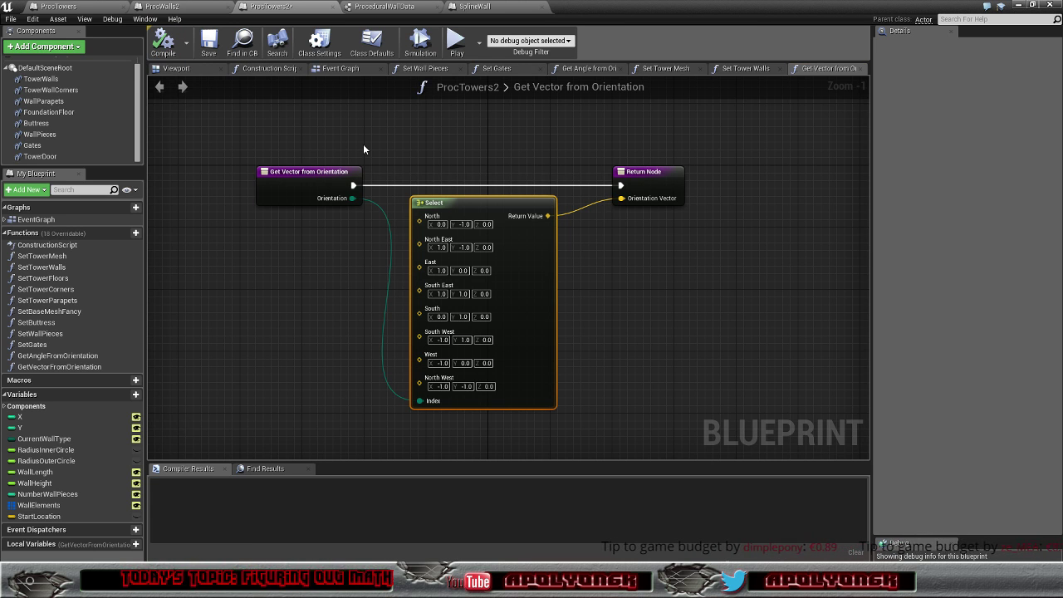
# Step: Mark Get Vector from Orientation as a pure function in its Details
pyautogui.click(316, 174)
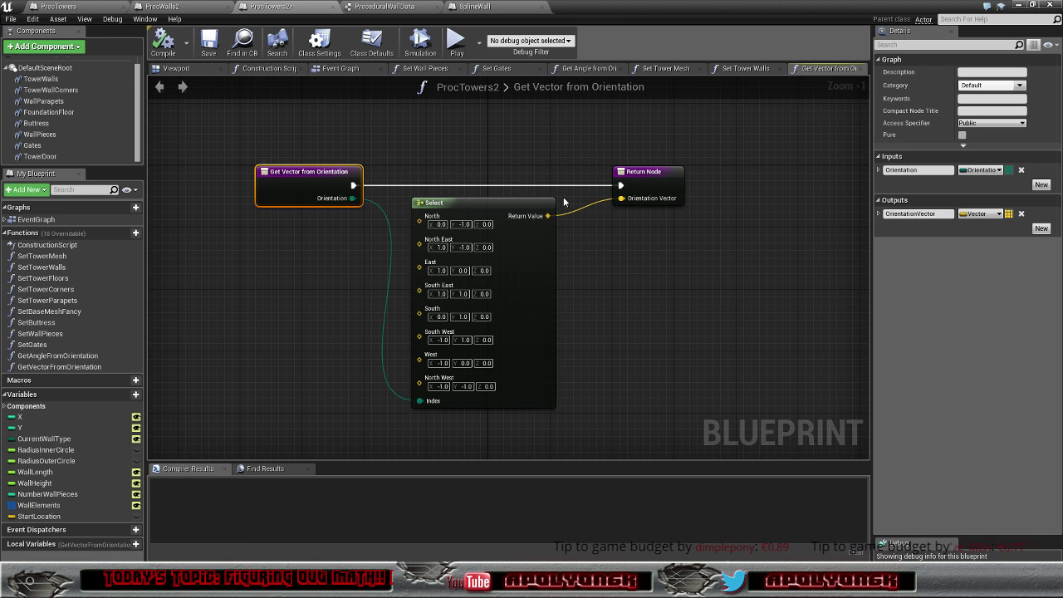
pyautogui.click(961, 136)
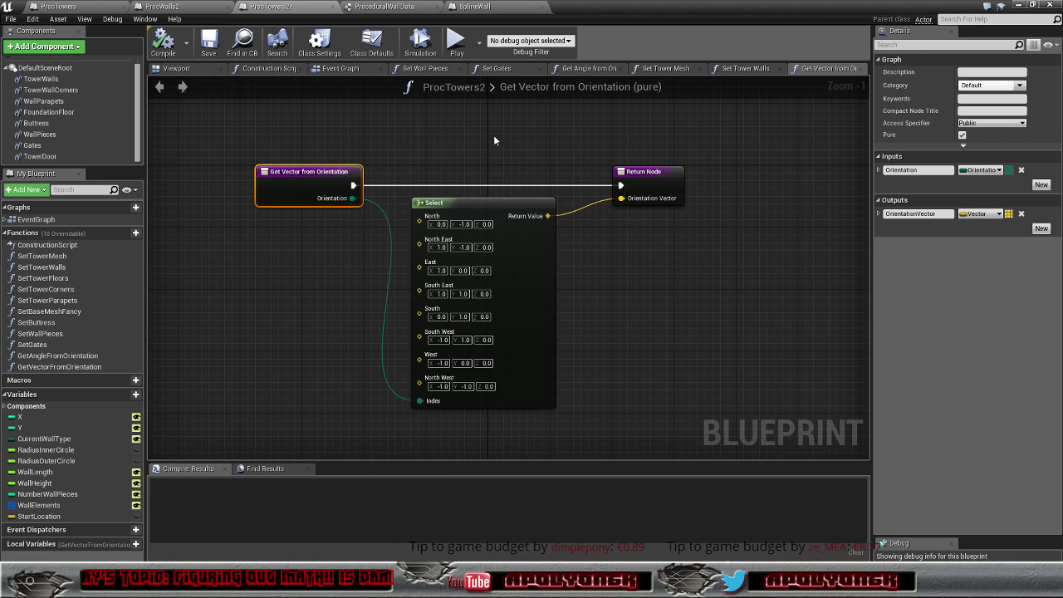
pyautogui.click(735, 72)
# Step: Look over the Set Tower Walls graph, then bring up the Set Gates function graph
pyautogui.scroll(-6, 575, 214)
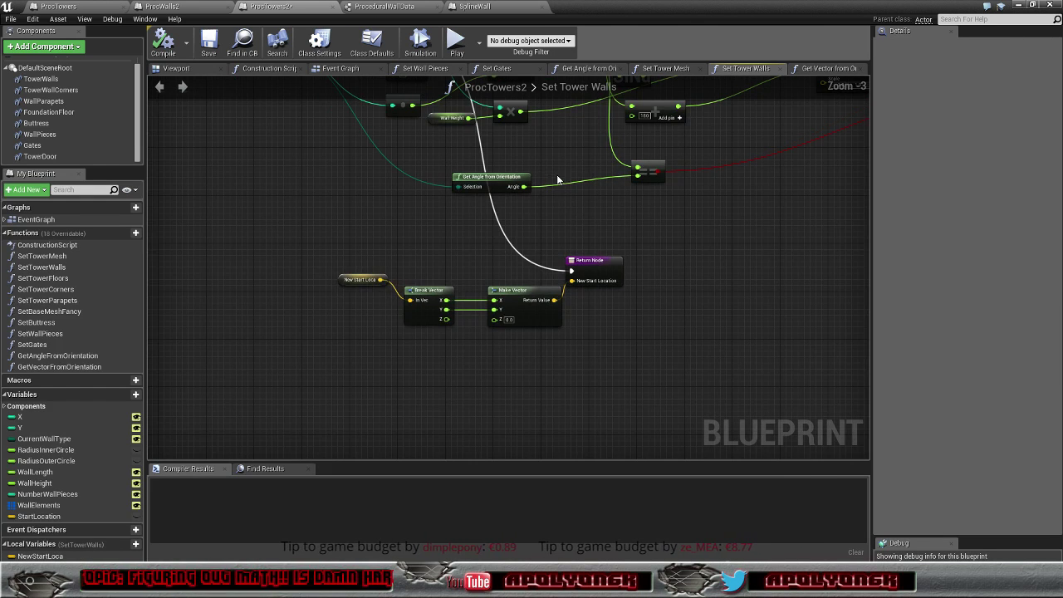
pyautogui.scroll(-3, 561, 169)
pyautogui.scroll(3, 520, 235)
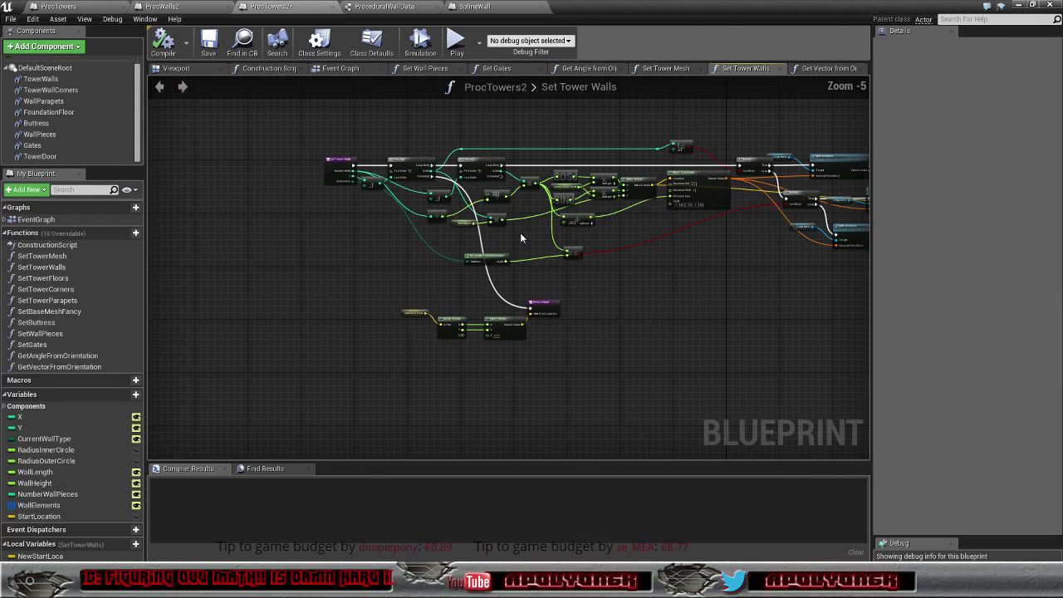
pyautogui.moveTo(641, 233); pyautogui.dragTo(540, 271, button='right')
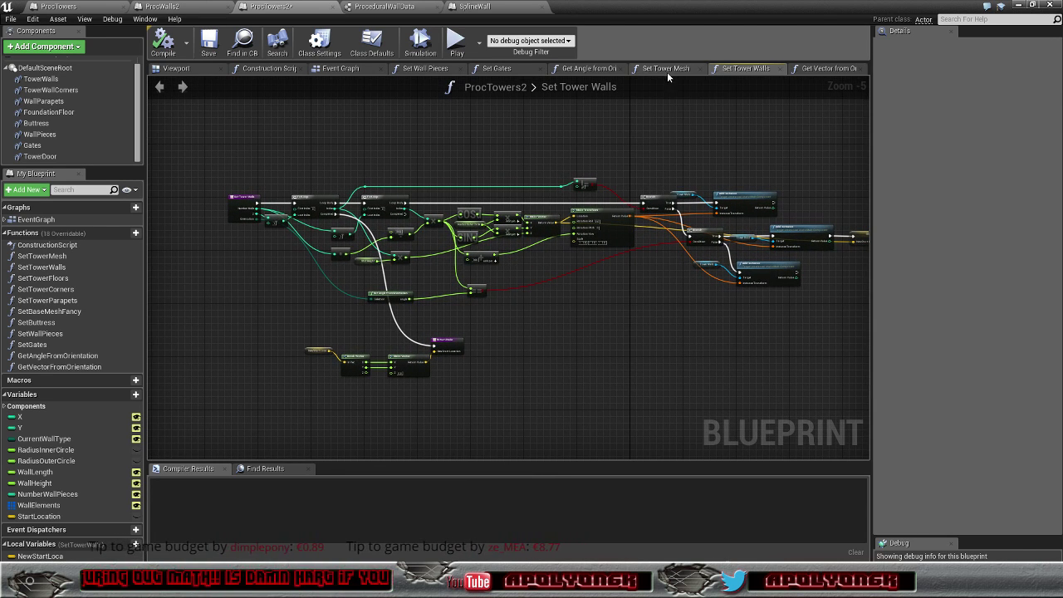
pyautogui.click(497, 68)
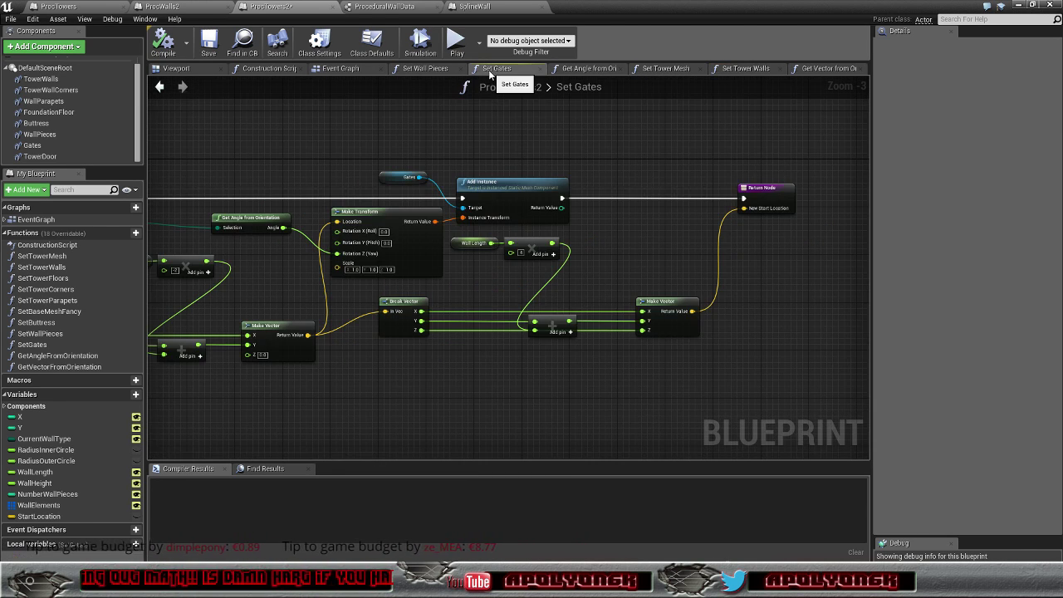
pyautogui.moveTo(489, 151)
pyautogui.mouseDown(button='right')
pyautogui.moveTo(655, 127)
pyautogui.moveTo(630, 123)
pyautogui.mouseUp(button='right')
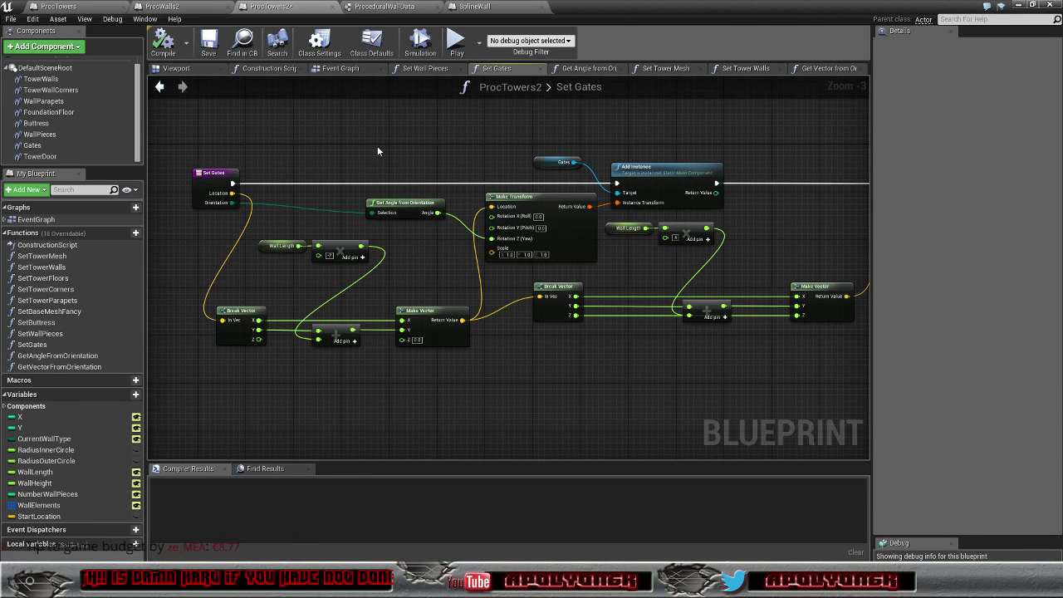
pyautogui.moveTo(346, 149)
pyautogui.mouseDown(button='right')
pyautogui.moveTo(339, 134)
pyautogui.moveTo(326, 137)
pyautogui.mouseUp(button='right')
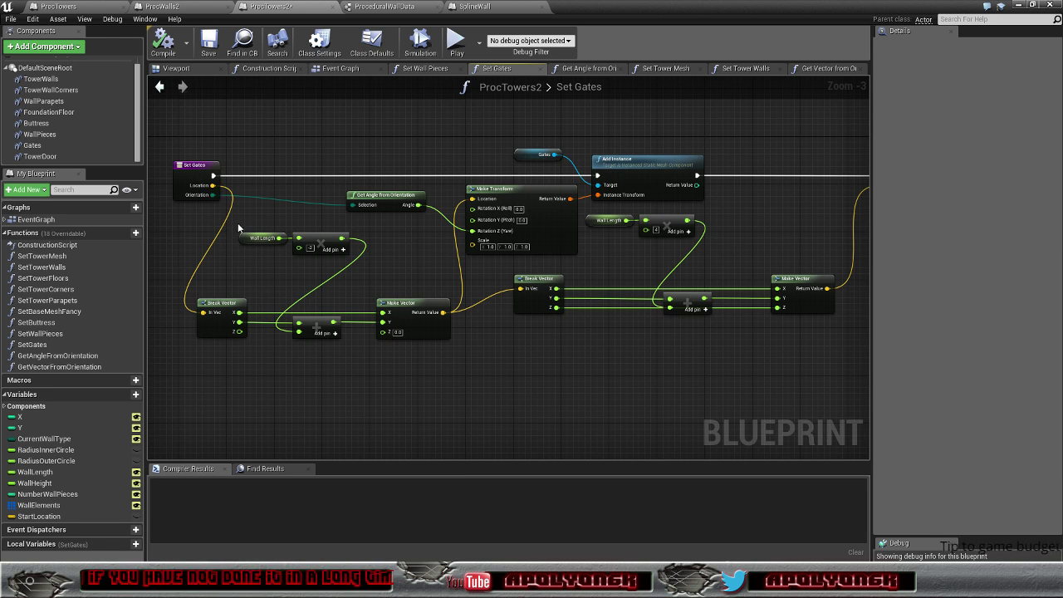
# Step: Move the Wall Length, multiply and add nodes down-right to free up space
pyautogui.moveTo(326, 284); pyautogui.dragTo(301, 243)
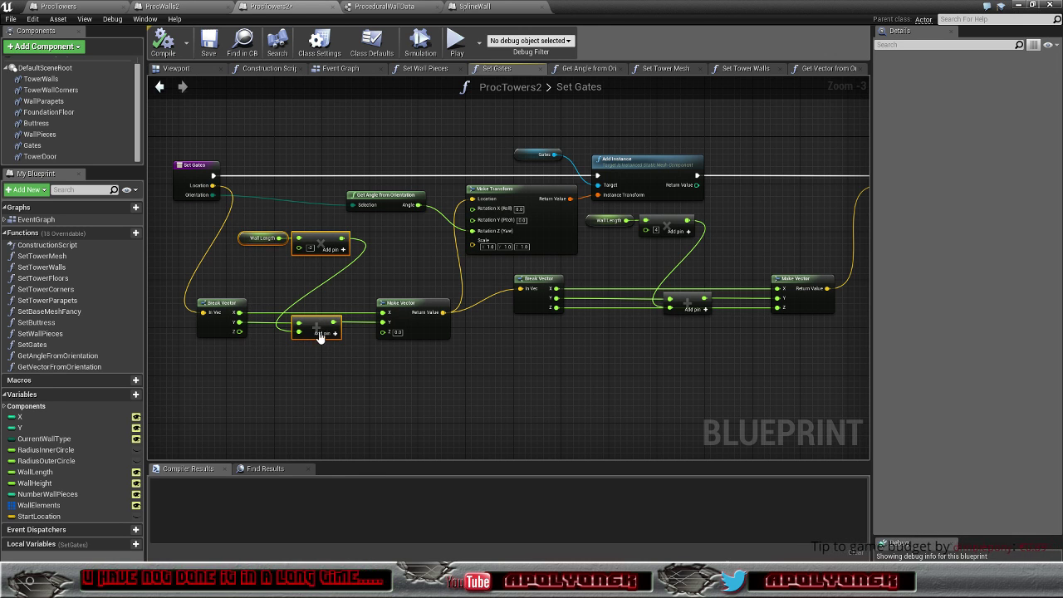
pyautogui.moveTo(316, 329)
pyautogui.mouseDown()
pyautogui.moveTo(352, 357)
pyautogui.moveTo(330, 327)
pyautogui.mouseUp()
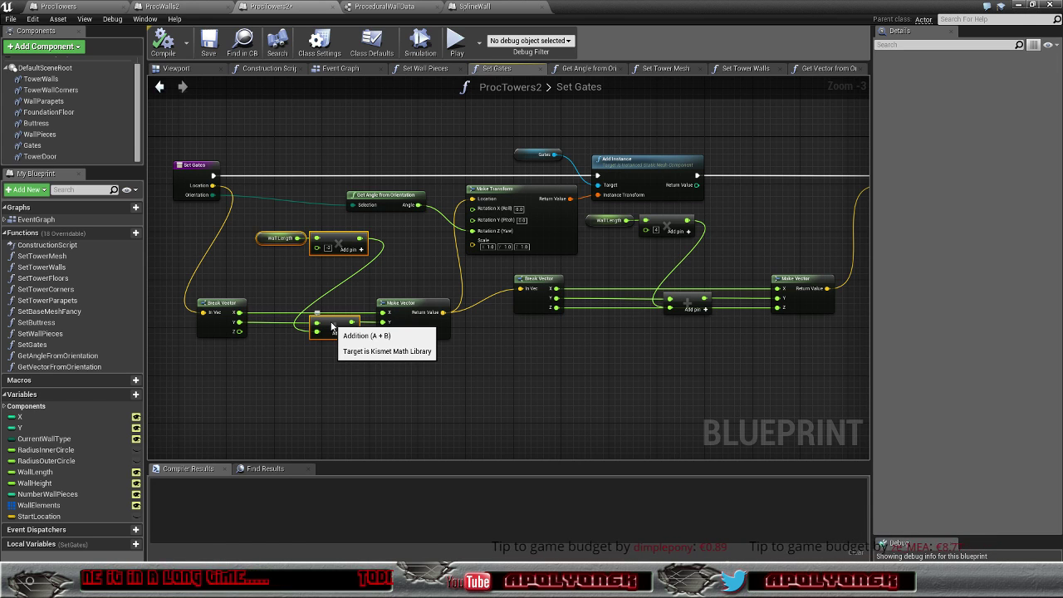
pyautogui.moveTo(332, 326); pyautogui.dragTo(320, 328)
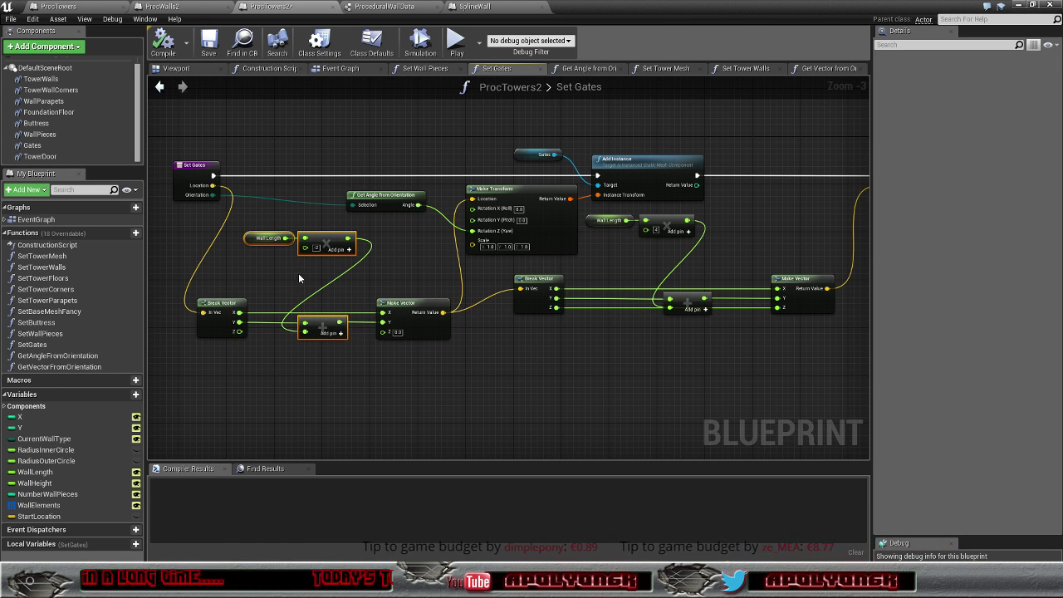
pyautogui.moveTo(242, 220)
pyautogui.mouseDown()
pyautogui.moveTo(322, 263)
pyautogui.moveTo(376, 276)
pyautogui.mouseUp()
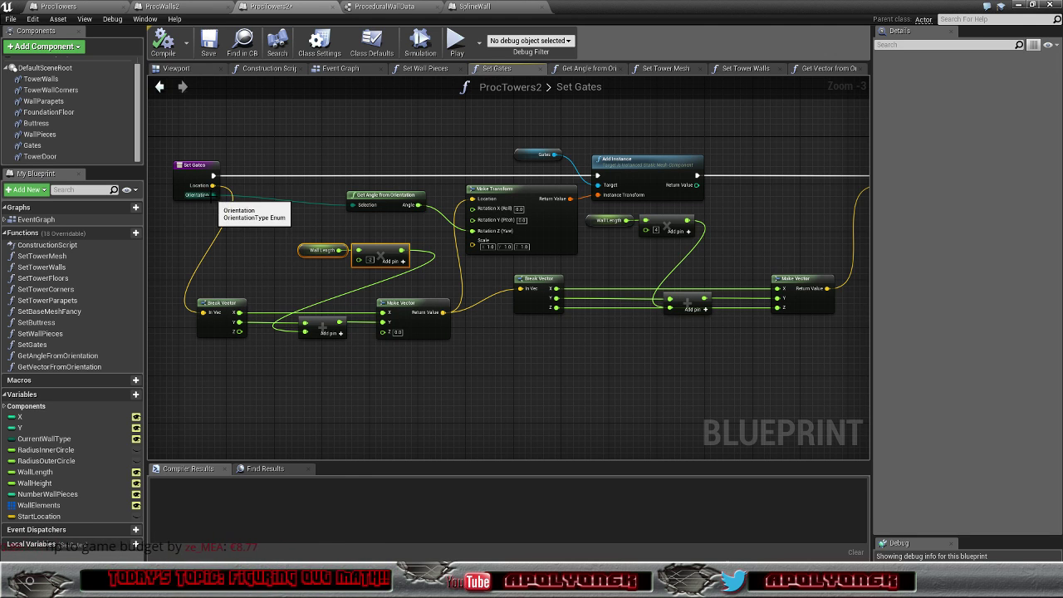
# Step: Add a Get Vector from Orientation node fed by the Set Gates Orientation input
pyautogui.moveTo(214, 195); pyautogui.dragTo(258, 275)
pyautogui.write('ge')
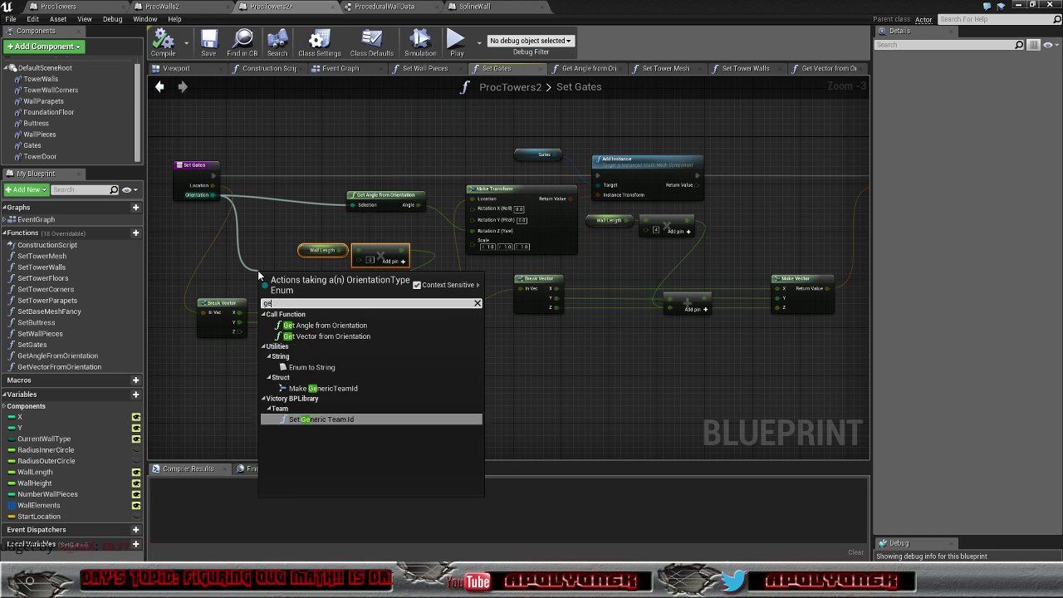
pyautogui.write('t')
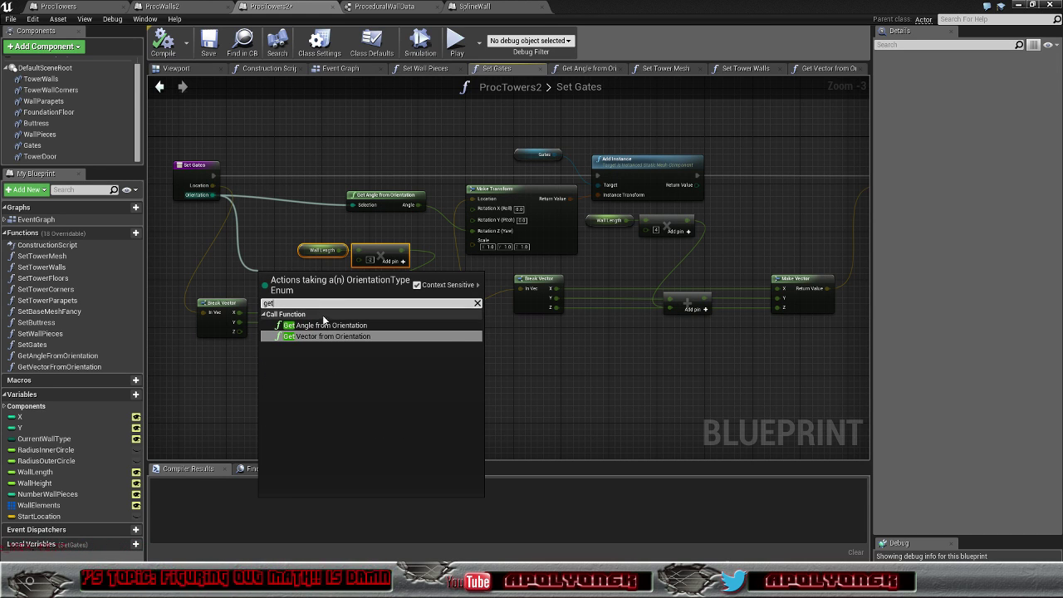
pyautogui.click(325, 336)
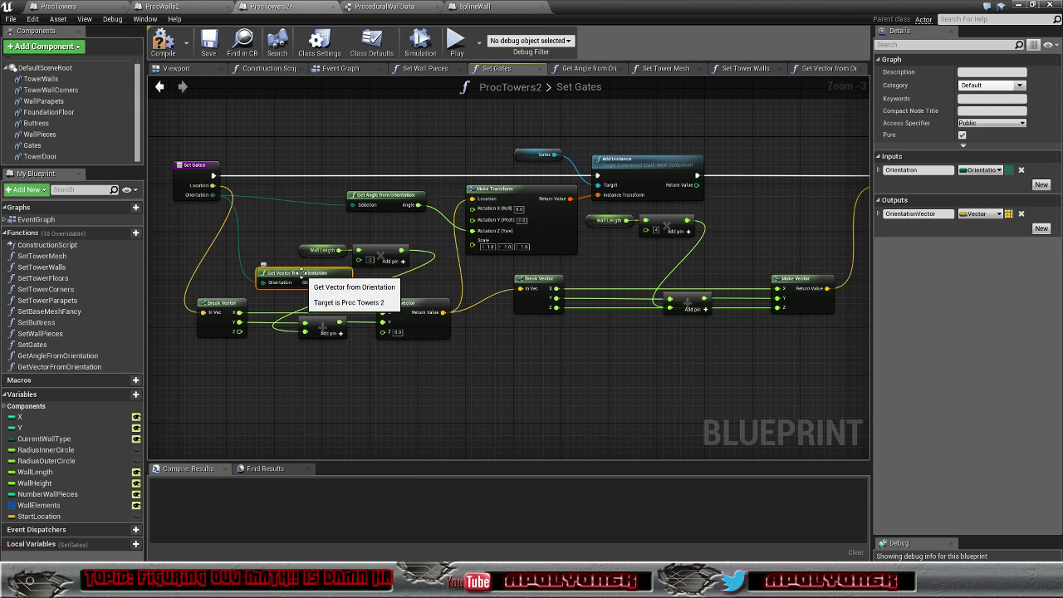
pyautogui.moveTo(300, 278); pyautogui.dragTo(266, 271)
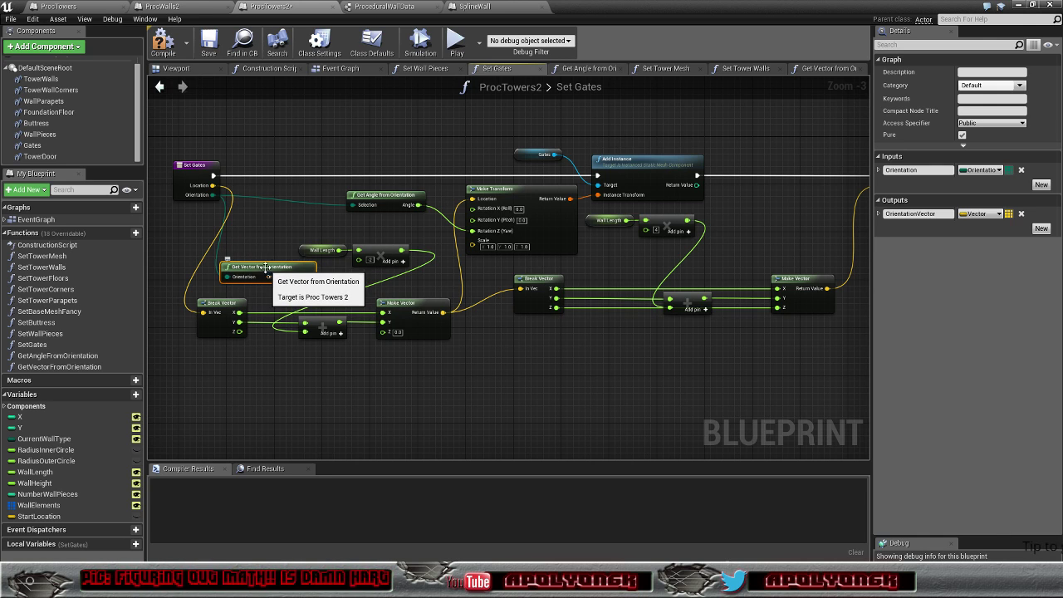
# Step: Move the Wall Length, multiply and Get Vector from Orientation nodes together down-right
pyautogui.moveTo(345, 281); pyautogui.dragTo(408, 287, button='right')
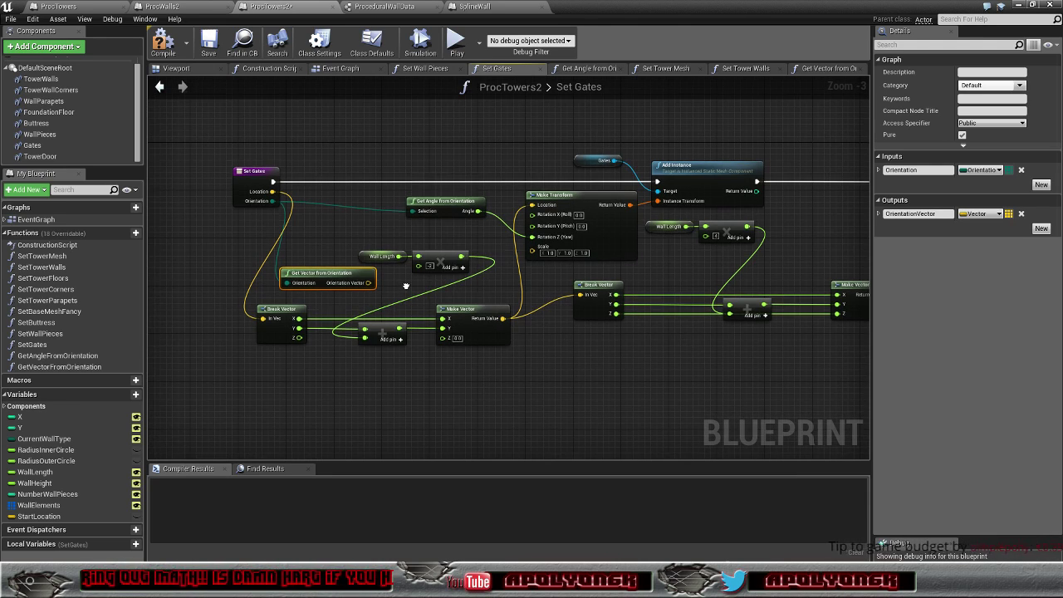
pyautogui.moveTo(408, 288); pyautogui.dragTo(420, 272, button='right')
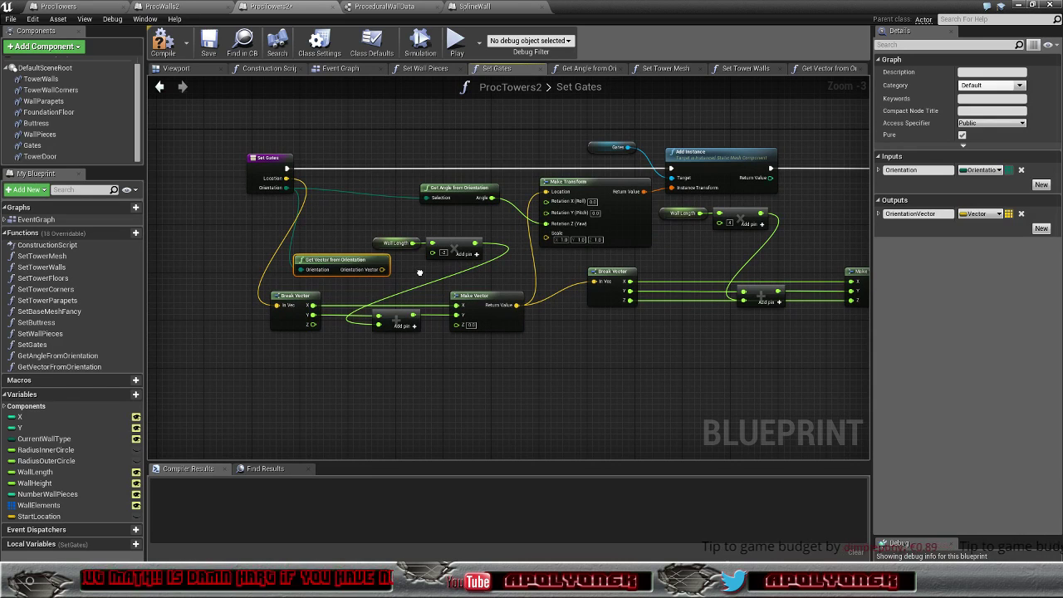
pyautogui.moveTo(419, 272); pyautogui.dragTo(423, 273, button='right')
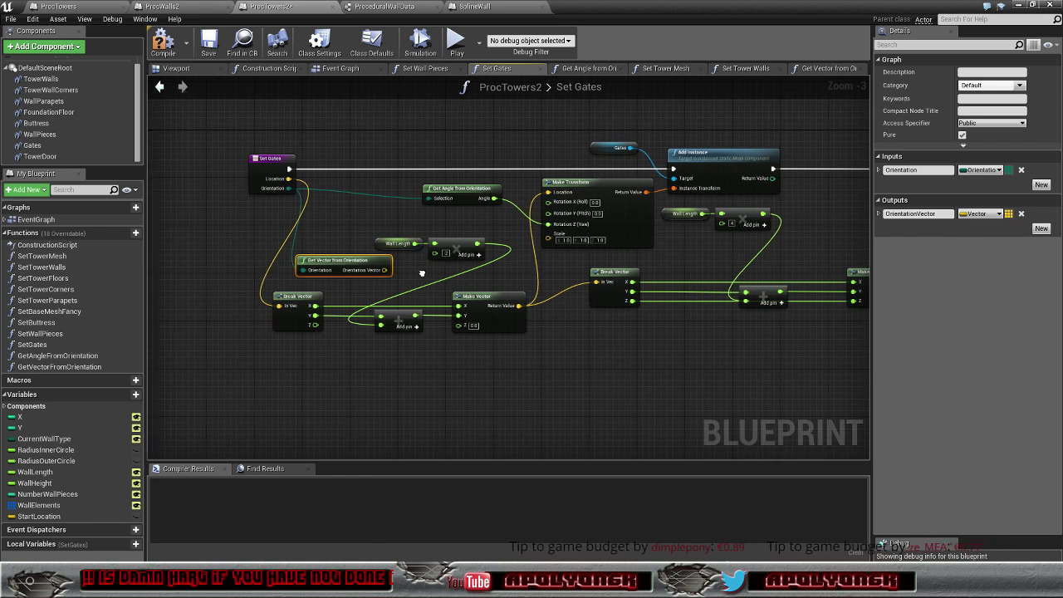
pyautogui.moveTo(423, 273); pyautogui.dragTo(413, 275, button='right')
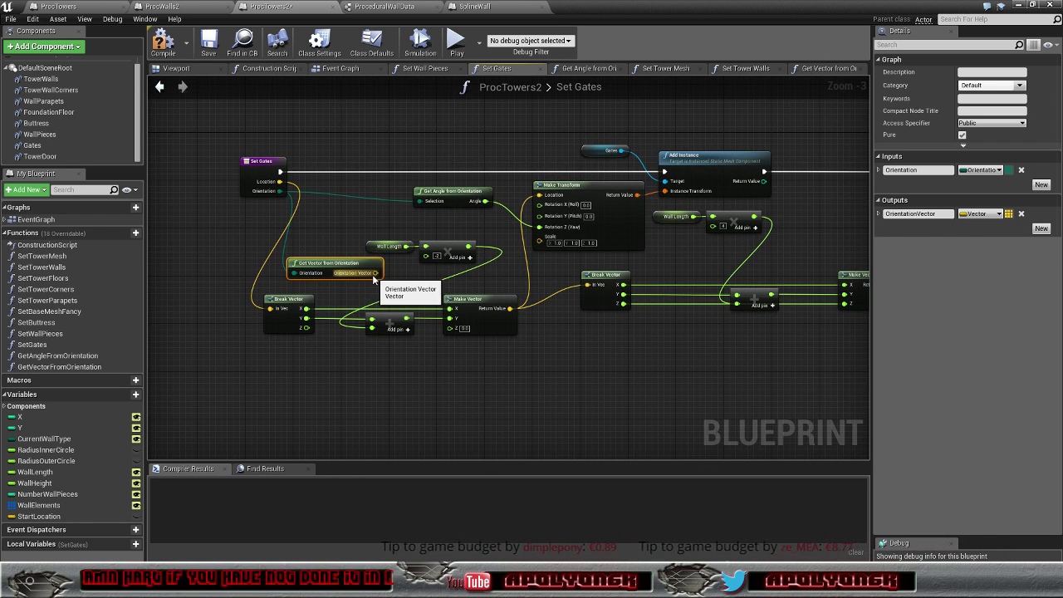
pyautogui.click(456, 250)
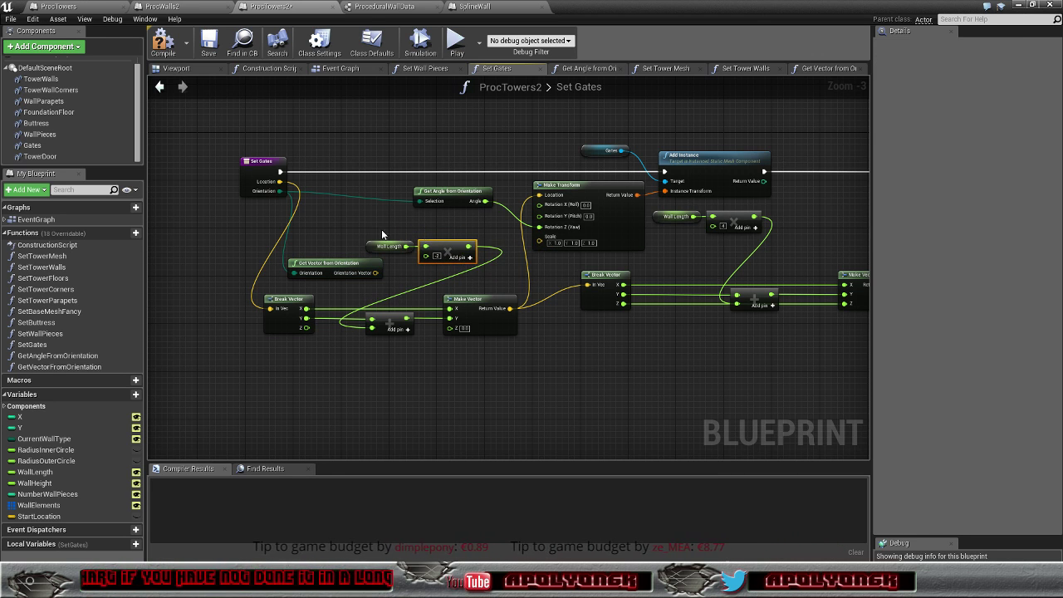
pyautogui.moveTo(437, 230); pyautogui.dragTo(287, 279)
pyautogui.moveTo(408, 229)
pyautogui.mouseDown()
pyautogui.moveTo(434, 247)
pyautogui.moveTo(367, 237)
pyautogui.mouseUp()
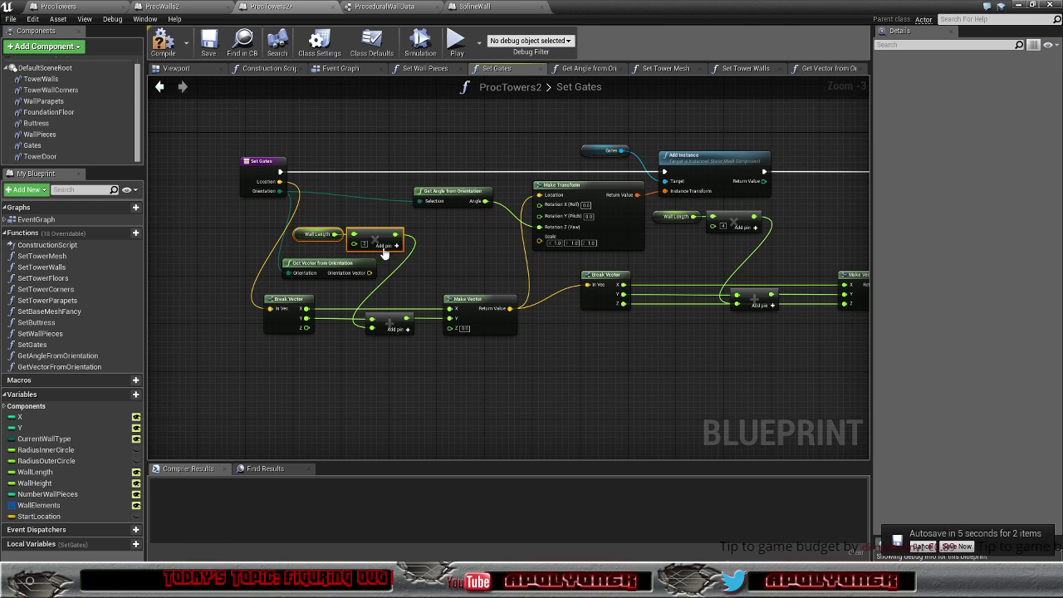
# Step: Feed the Orientation Vector output into a new vector * float multiply node
pyautogui.moveTo(369, 272); pyautogui.dragTo(420, 270)
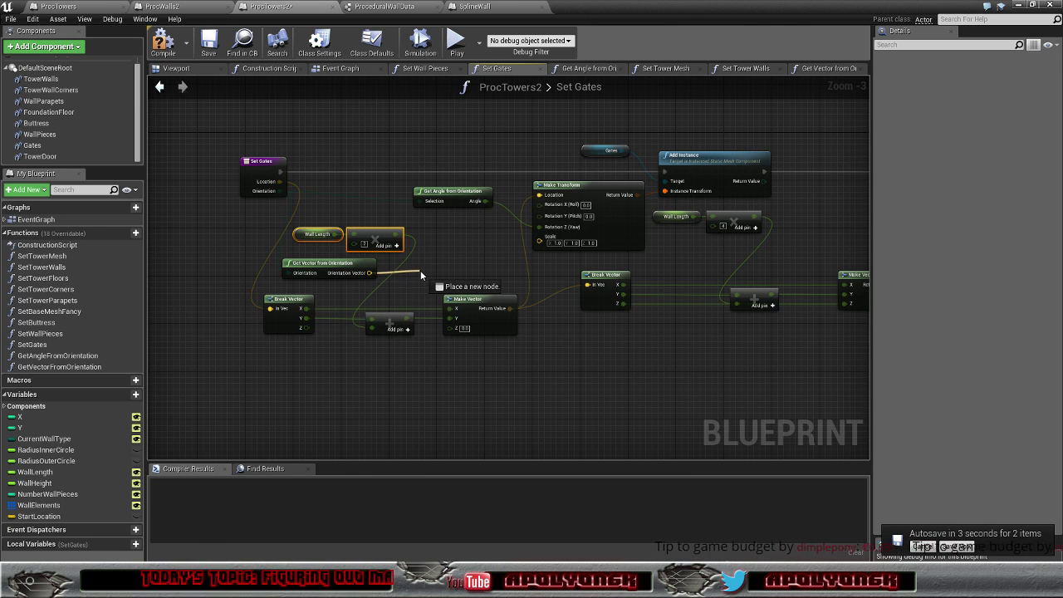
pyautogui.write('*')
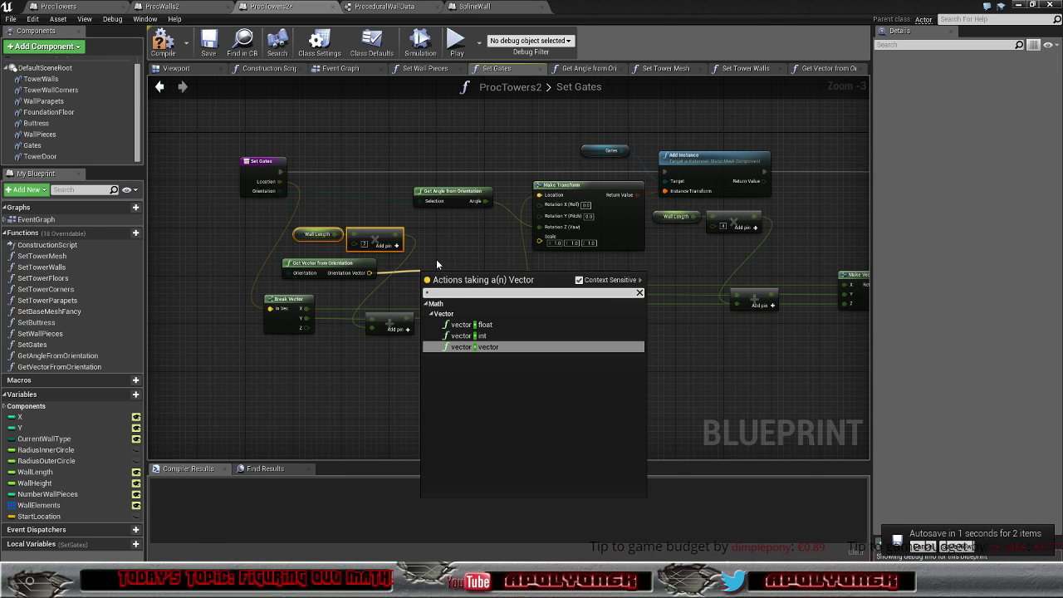
pyautogui.click(482, 325)
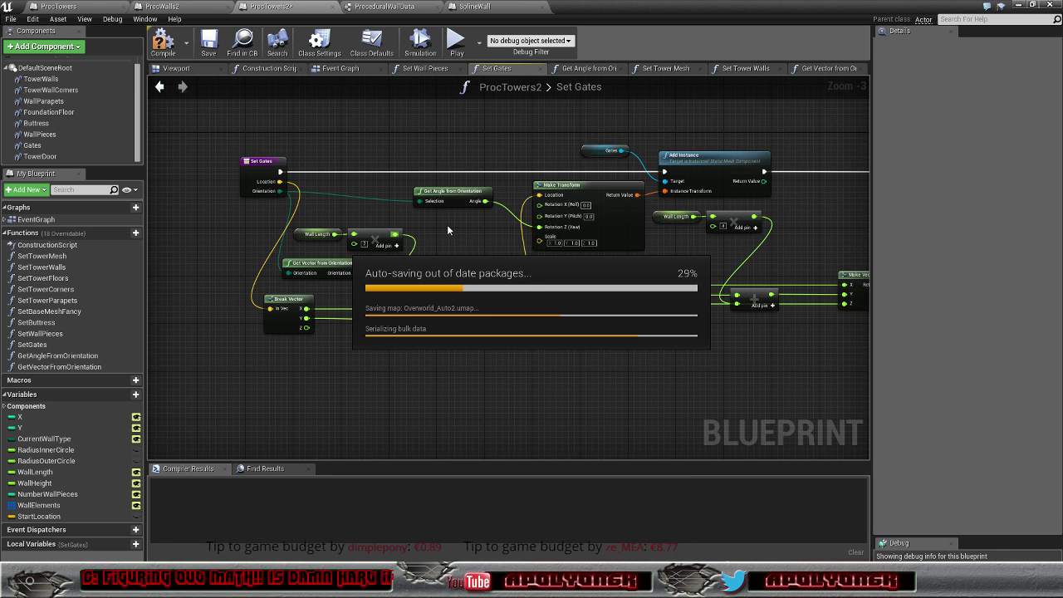
pyautogui.moveTo(395, 235)
pyautogui.mouseDown()
pyautogui.moveTo(430, 272)
pyautogui.moveTo(421, 278)
pyautogui.mouseUp()
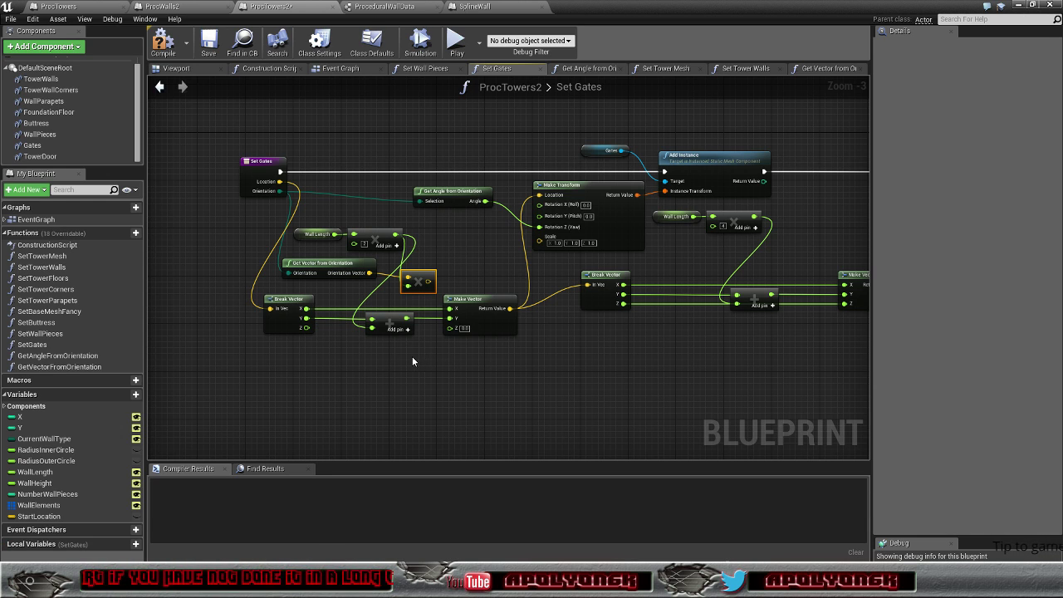
# Step: Delete the old Break Vector, add and Make Vector nodes
pyautogui.rightClick(285, 316)
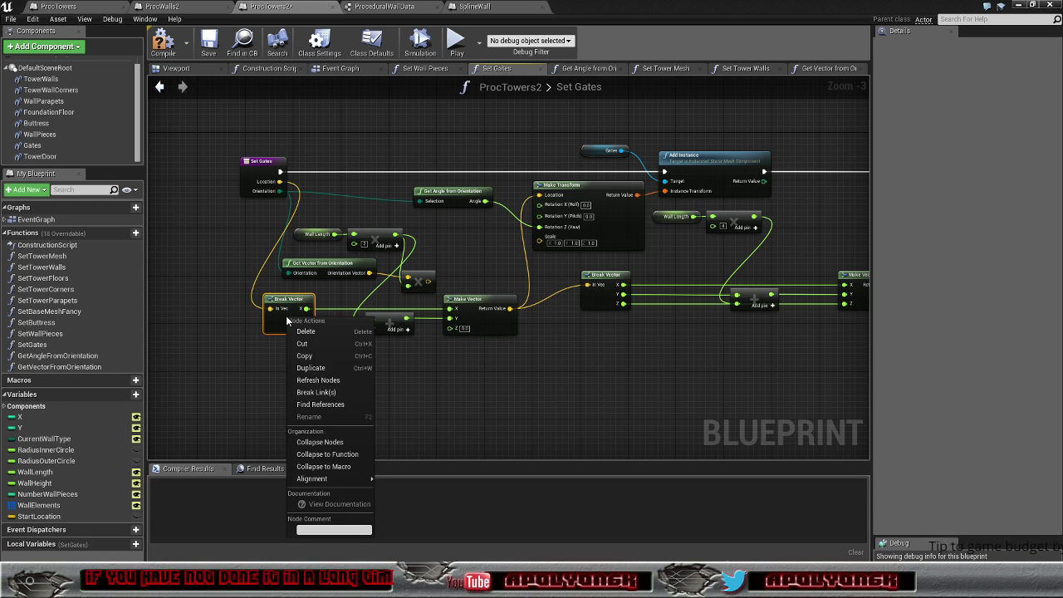
pyautogui.click(307, 332)
pyautogui.rightClick(399, 323)
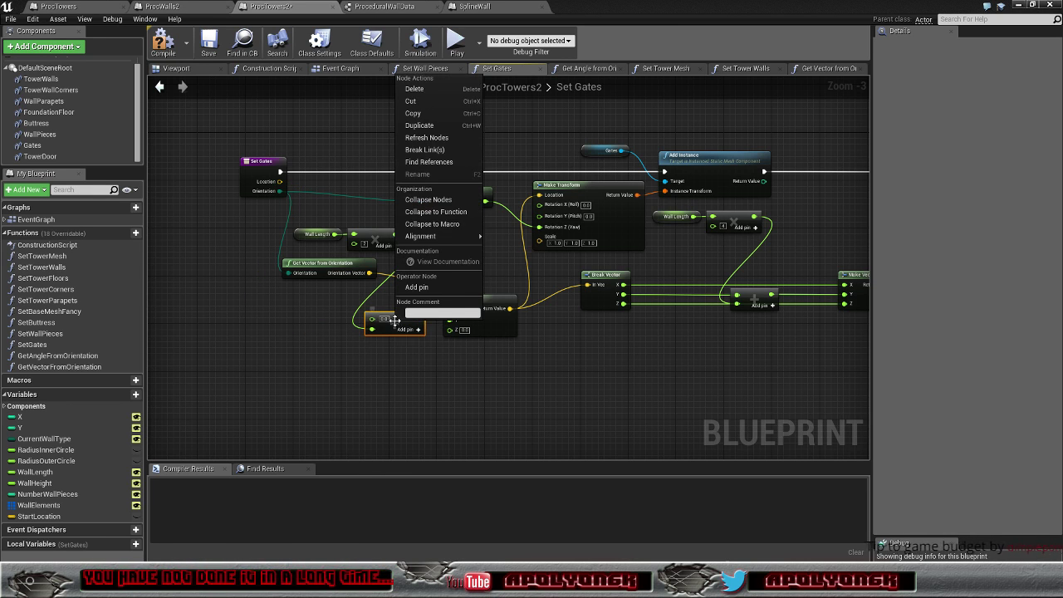
pyautogui.click(430, 91)
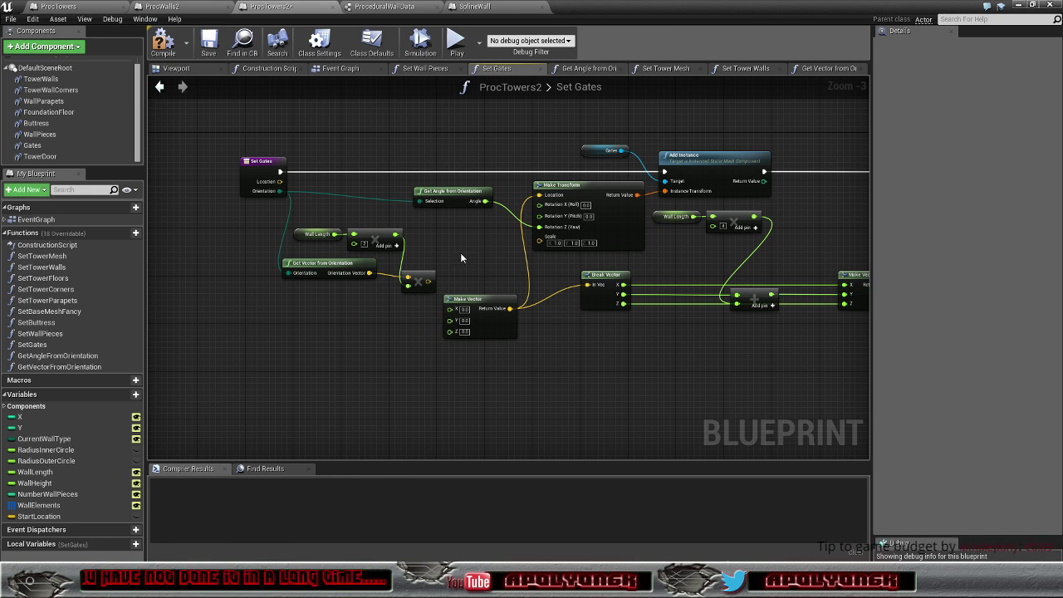
pyautogui.rightClick(486, 310)
pyautogui.click(495, 320)
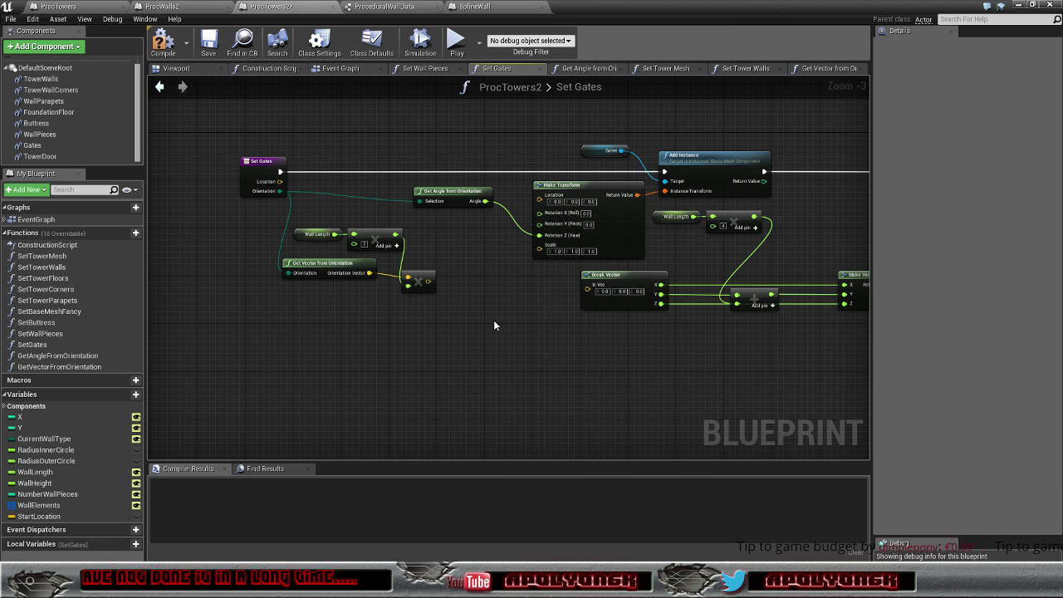
pyautogui.moveTo(523, 310); pyautogui.dragTo(542, 298, button='right')
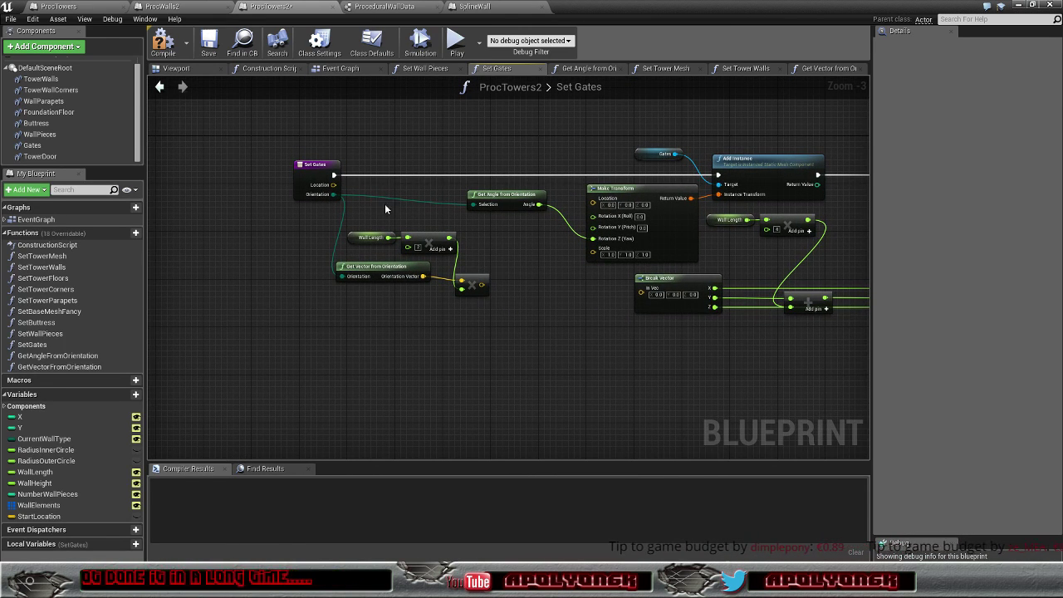
# Step: Add Location and the scaled orientation vector with a vector + vector node feeding Make Transform's Location
pyautogui.moveTo(333, 184); pyautogui.dragTo(499, 239)
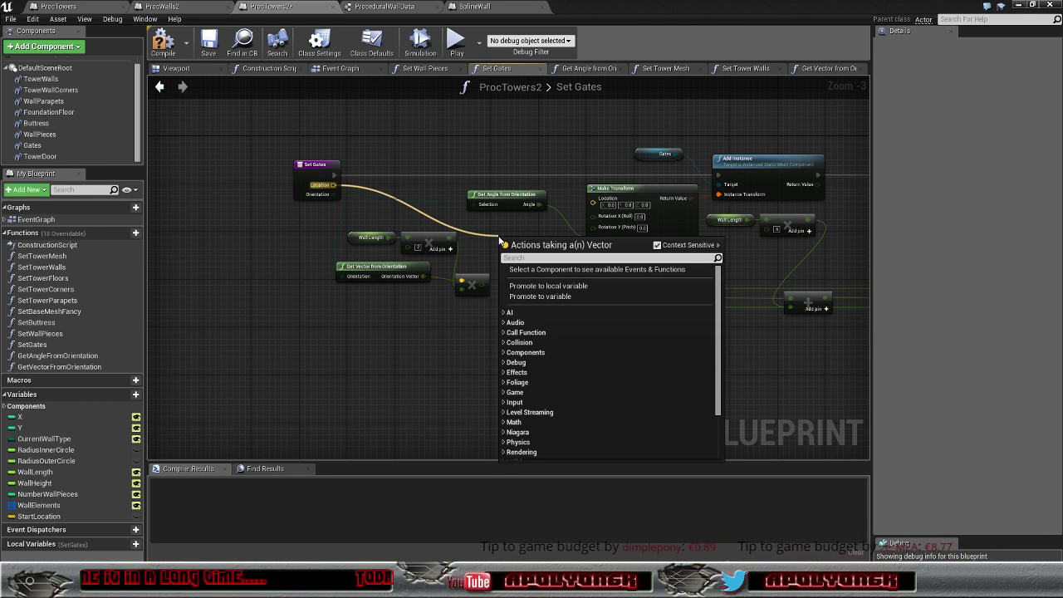
pyautogui.write('+')
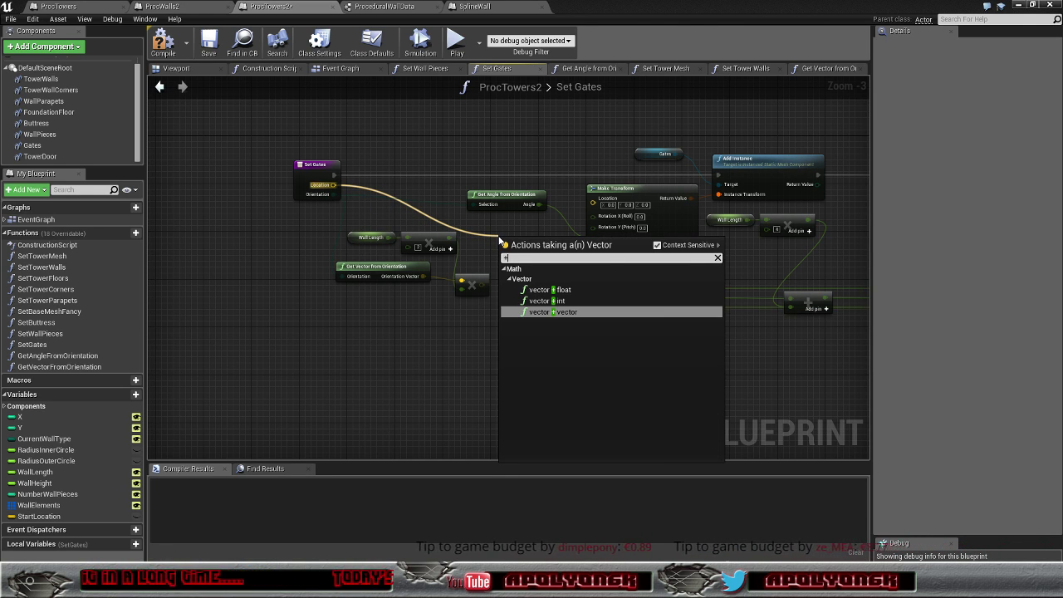
pyautogui.click(591, 315)
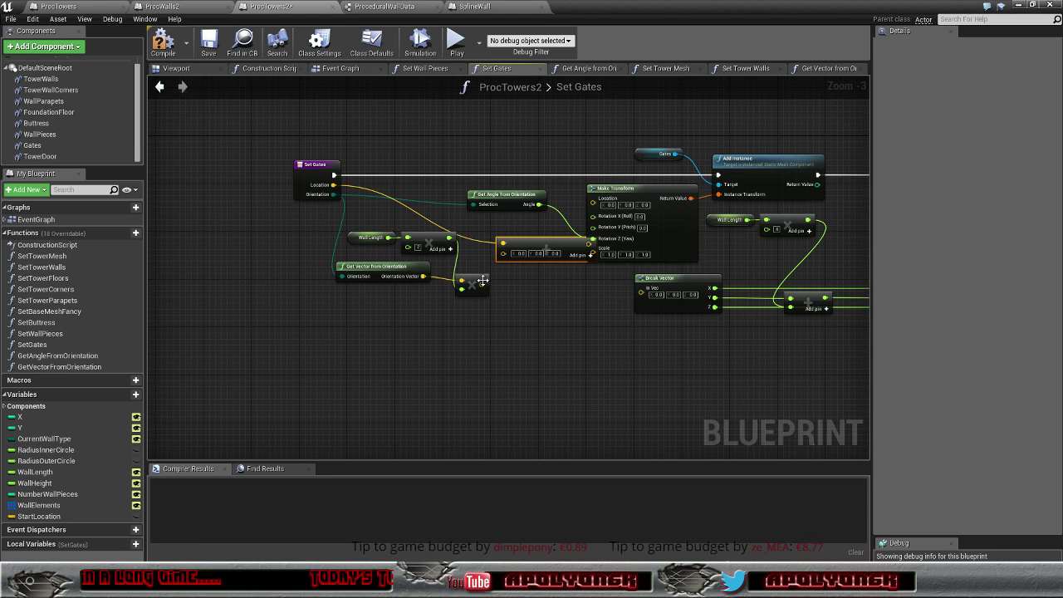
pyautogui.moveTo(481, 284); pyautogui.dragTo(594, 204)
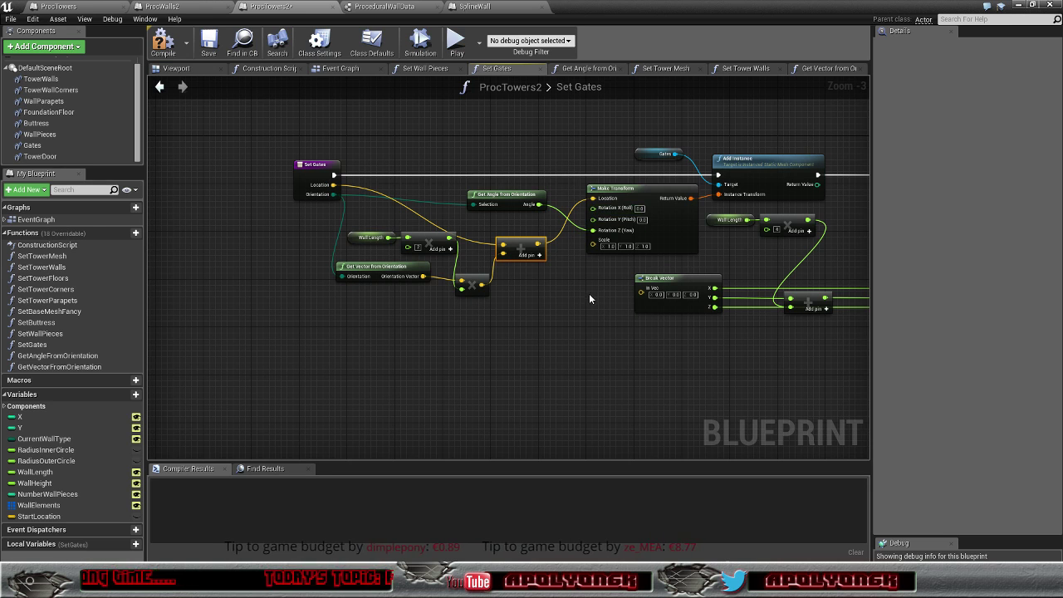
pyautogui.moveTo(585, 276)
pyautogui.mouseDown(button='right')
pyautogui.moveTo(551, 269)
pyautogui.moveTo(493, 282)
pyautogui.mouseUp(button='right')
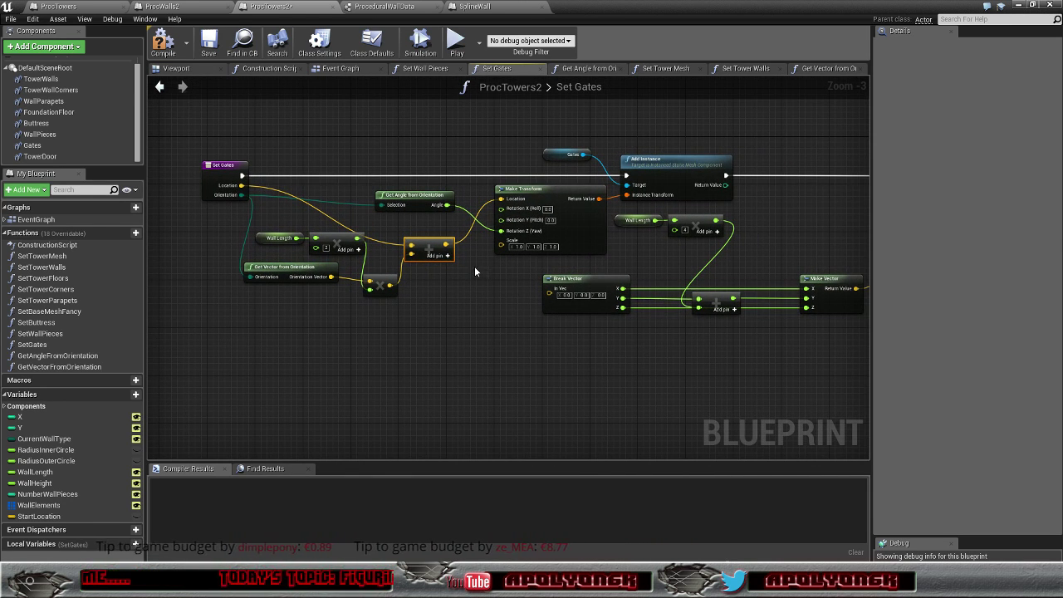
pyautogui.moveTo(490, 270); pyautogui.dragTo(440, 272, button='right')
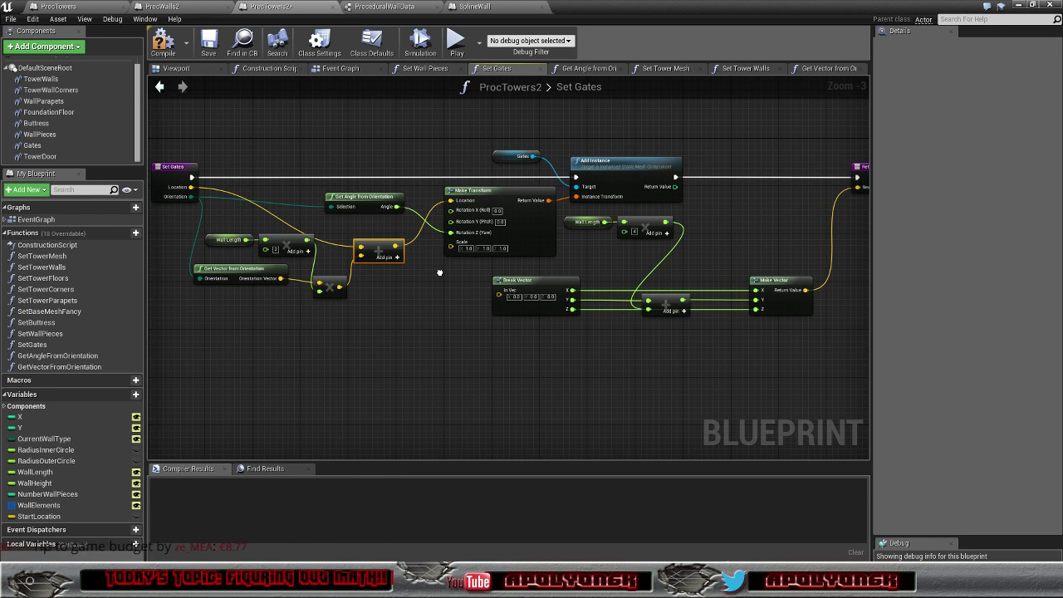
pyautogui.moveTo(440, 273); pyautogui.dragTo(460, 281, button='right')
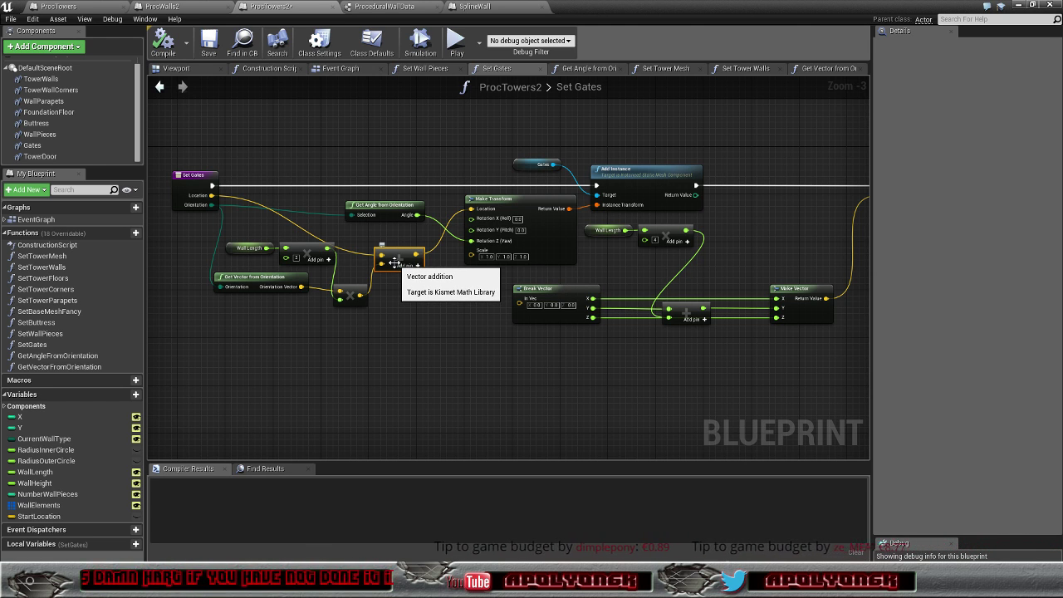
pyautogui.moveTo(396, 263); pyautogui.dragTo(392, 245)
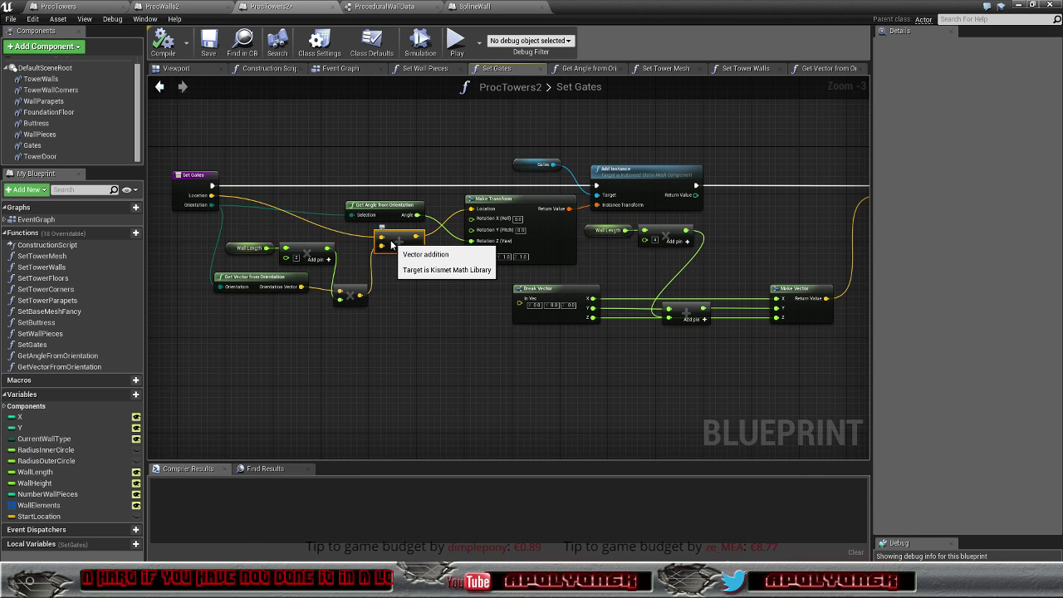
pyautogui.moveTo(392, 243); pyautogui.dragTo(384, 240)
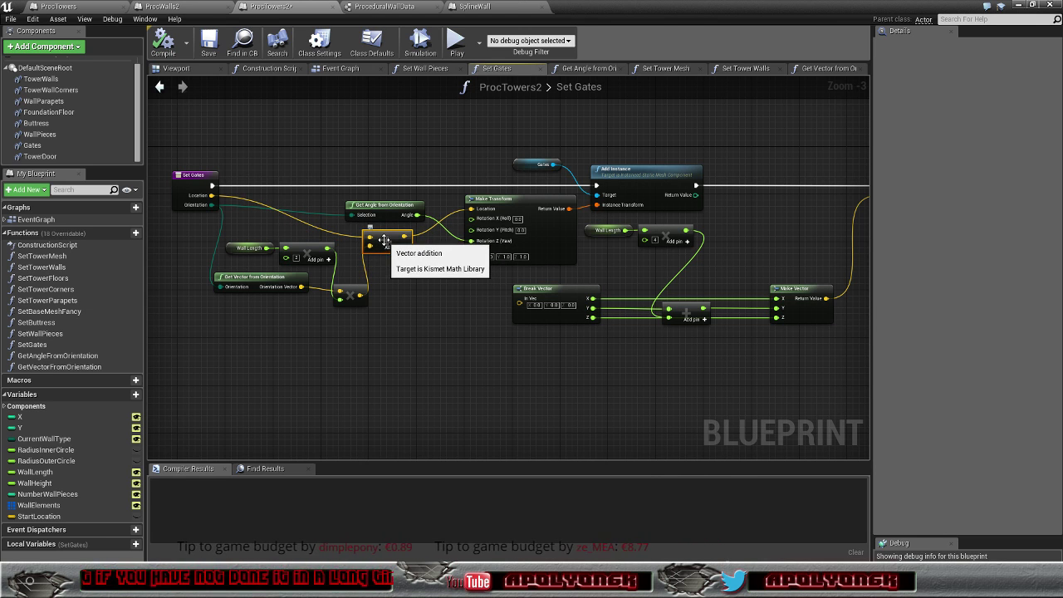
pyautogui.moveTo(212, 195); pyautogui.dragTo(394, 269)
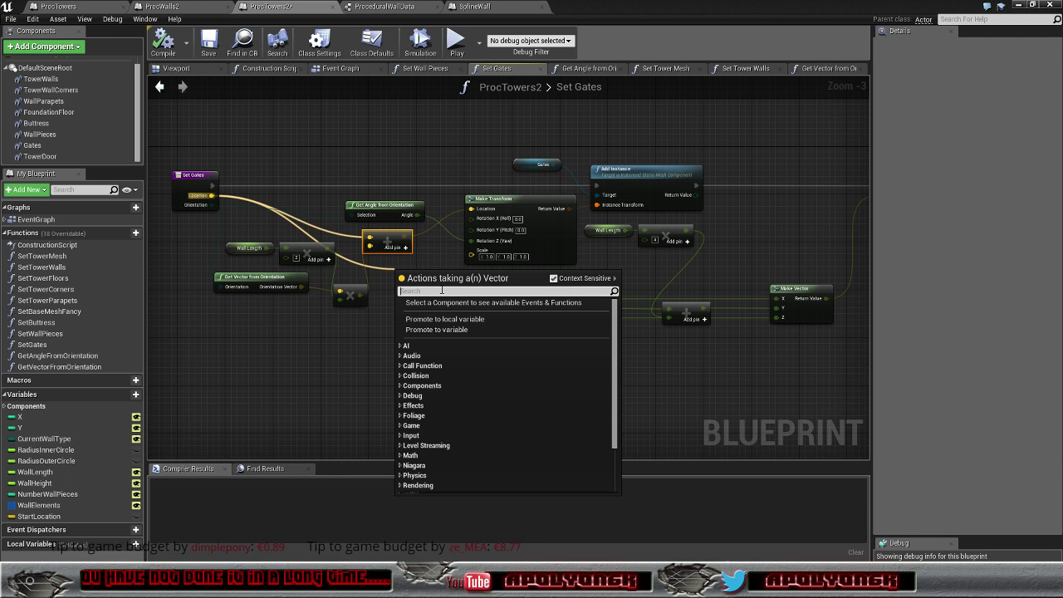
# Step: Replace the addition with a node subtracting the scaled orientation vector from Location
pyautogui.write('break')
pyautogui.click(481, 350)
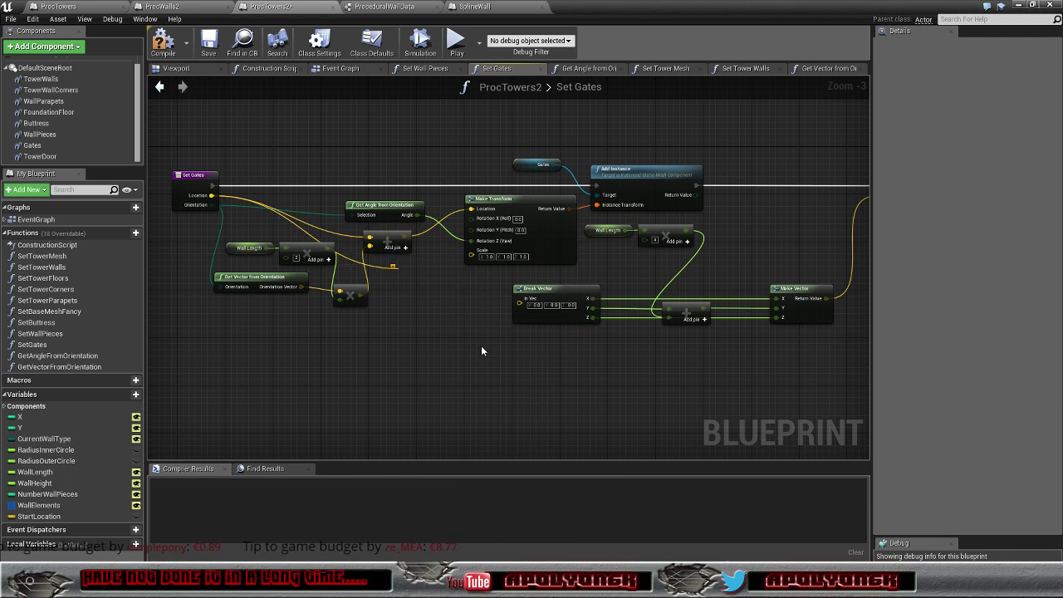
pyautogui.moveTo(360, 295)
pyautogui.mouseDown()
pyautogui.moveTo(405, 288)
pyautogui.moveTo(471, 241)
pyautogui.mouseUp()
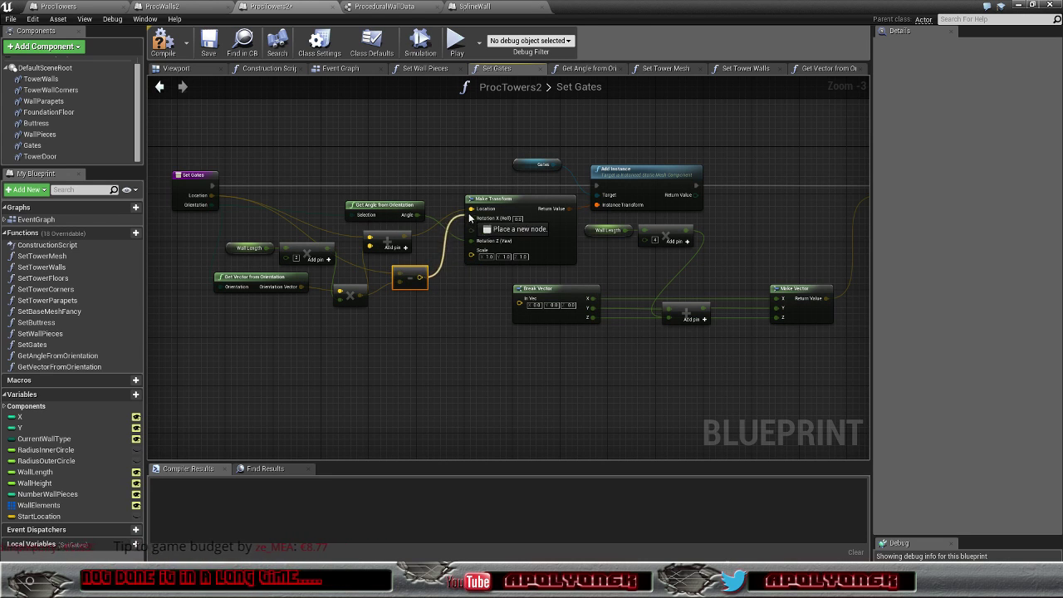
pyautogui.rightClick(392, 239)
pyautogui.click(410, 253)
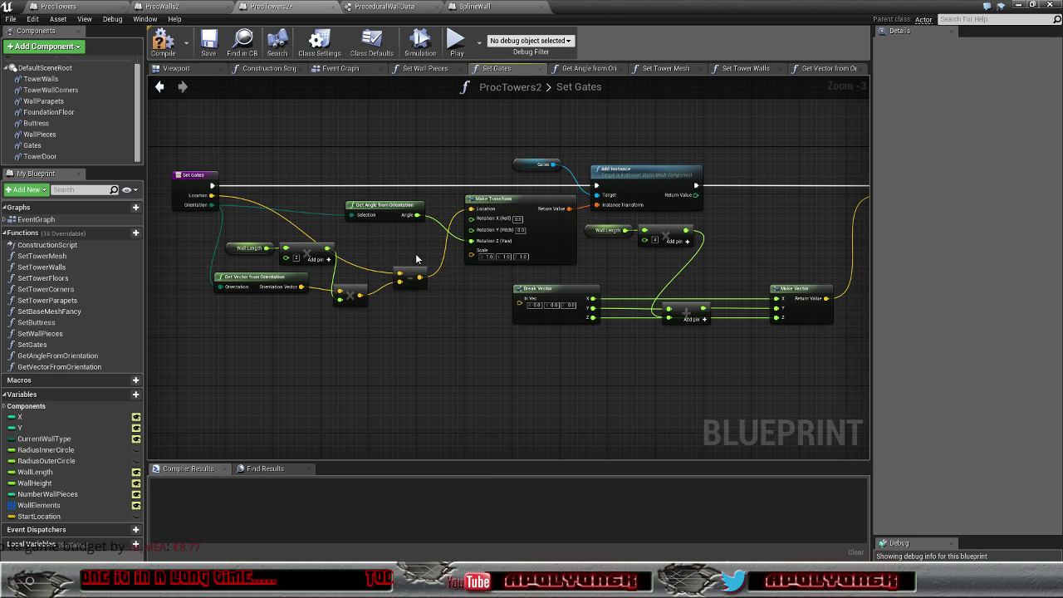
pyautogui.click(394, 240)
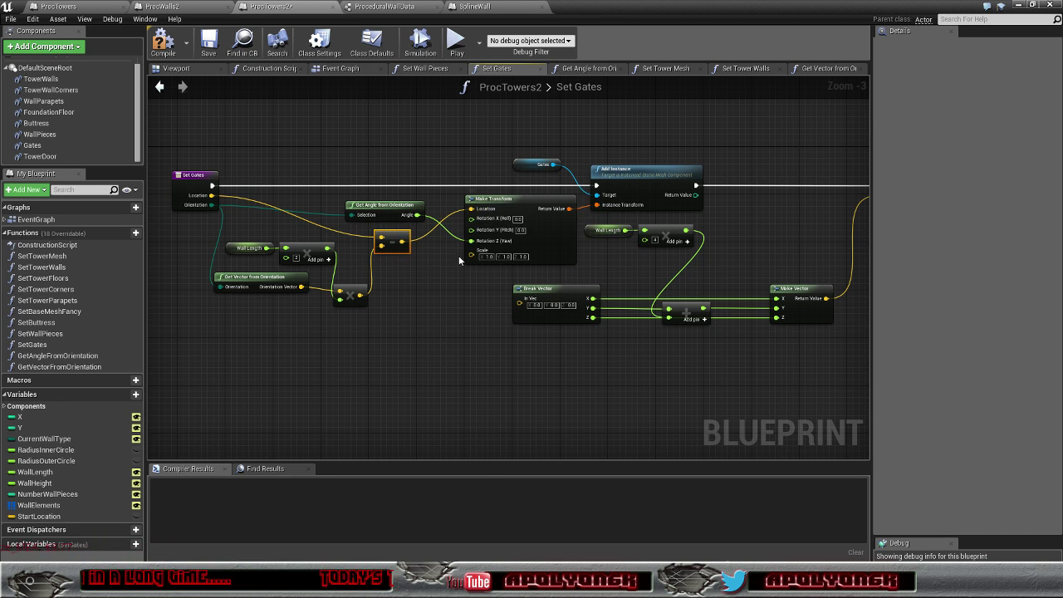
pyautogui.moveTo(447, 293)
pyautogui.mouseDown(button='right')
pyautogui.moveTo(410, 280)
pyautogui.moveTo(433, 278)
pyautogui.mouseUp(button='right')
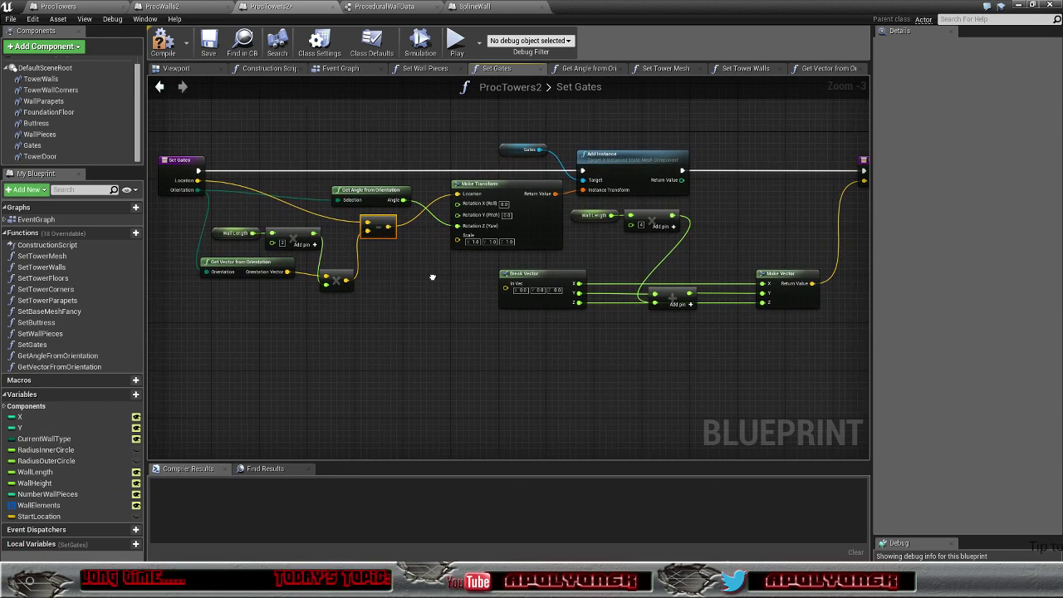
# Step: Delete the leftover Break Vector, add, Make Vector, Wall Length getter and multiply nodes
pyautogui.moveTo(433, 277); pyautogui.dragTo(429, 279, button='right')
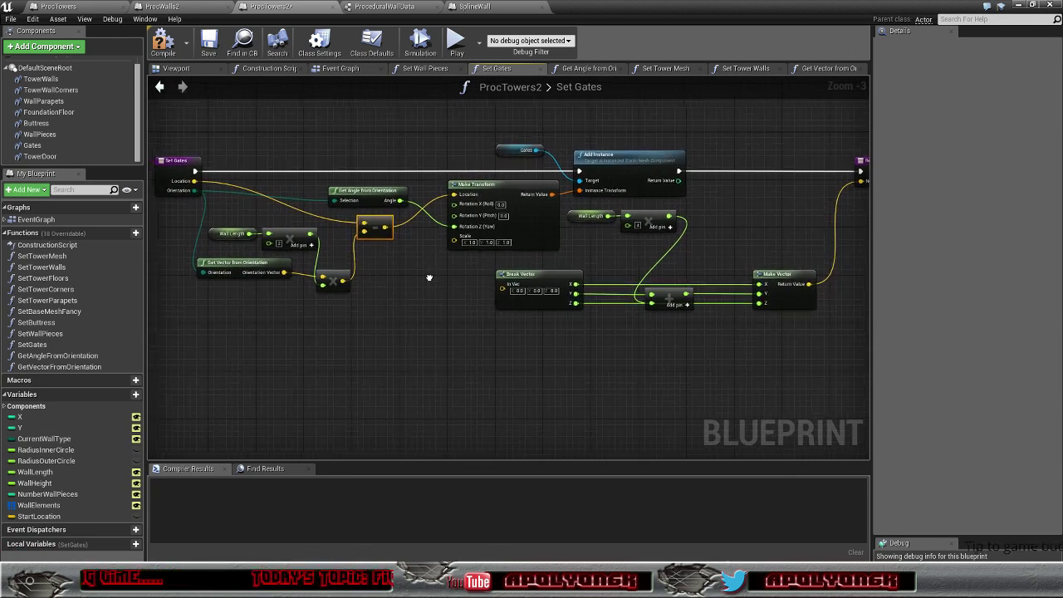
pyautogui.moveTo(470, 308); pyautogui.dragTo(347, 308, button='right')
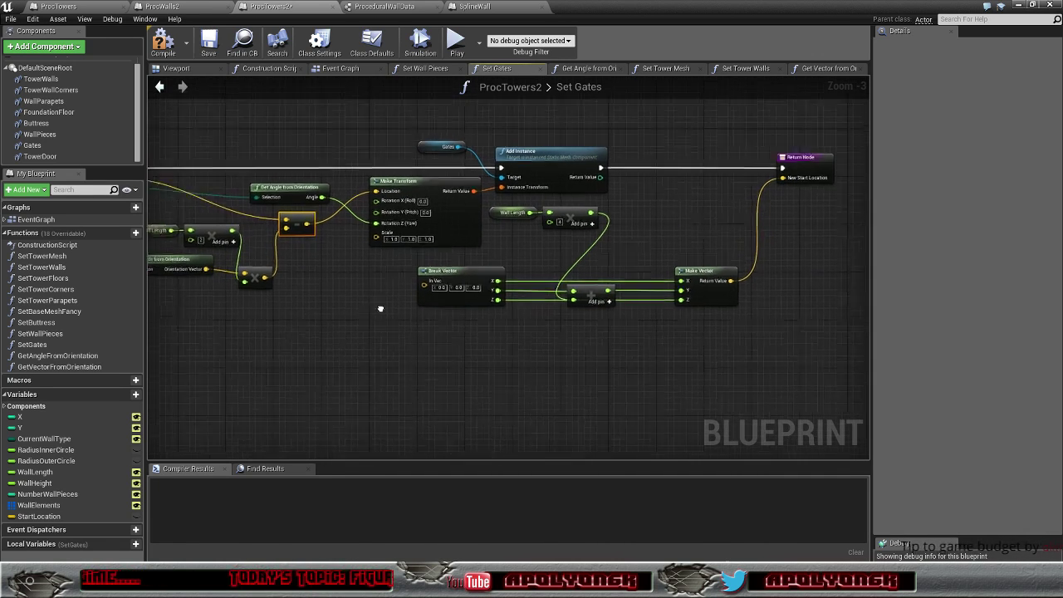
pyautogui.moveTo(342, 265); pyautogui.dragTo(681, 322)
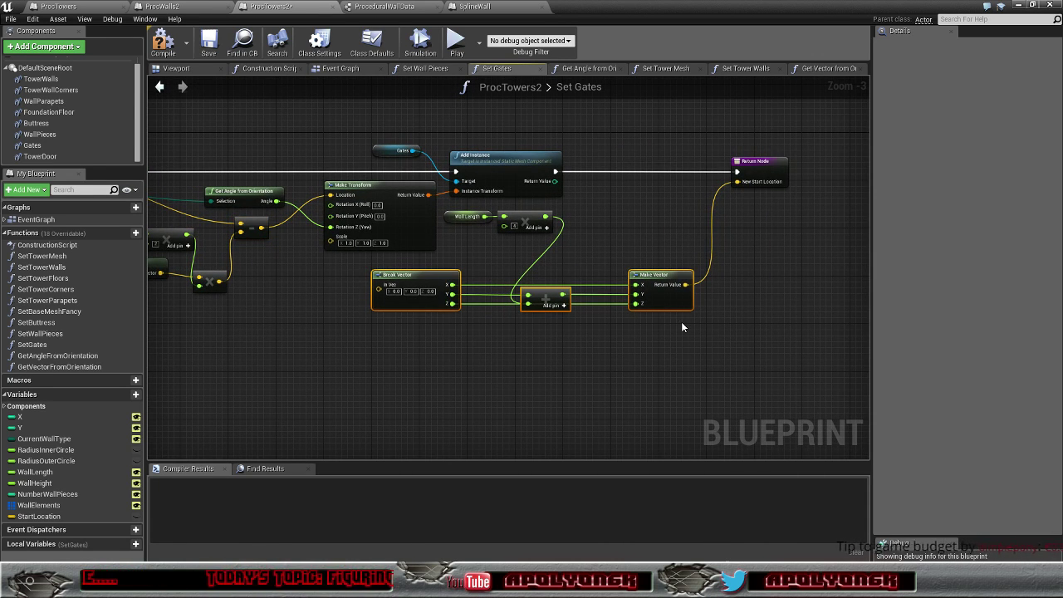
pyautogui.press('Delete')
pyautogui.moveTo(569, 257); pyautogui.dragTo(456, 211)
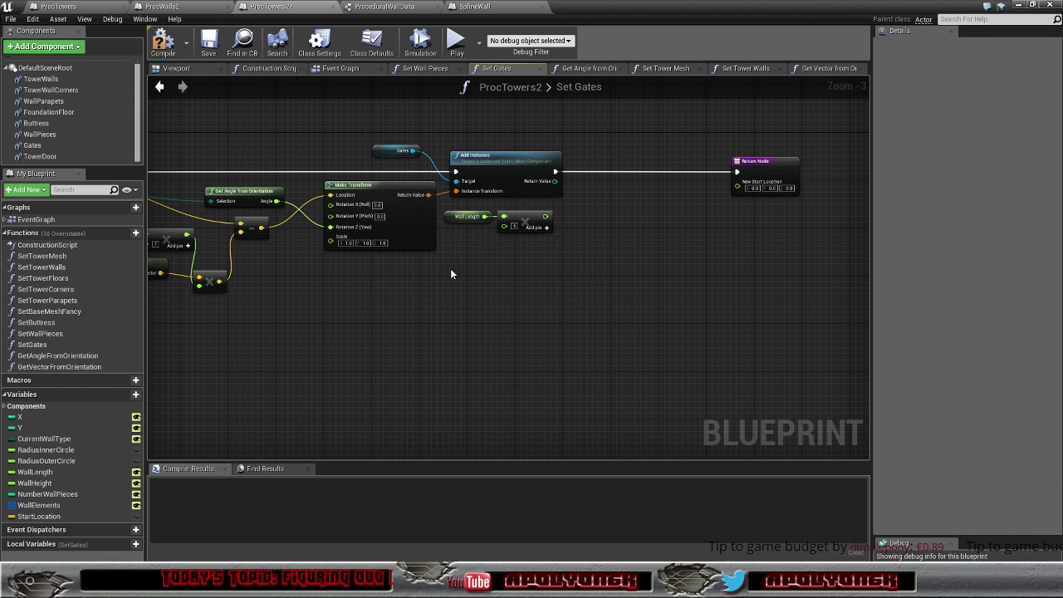
pyautogui.moveTo(450, 269); pyautogui.dragTo(518, 287, button='right')
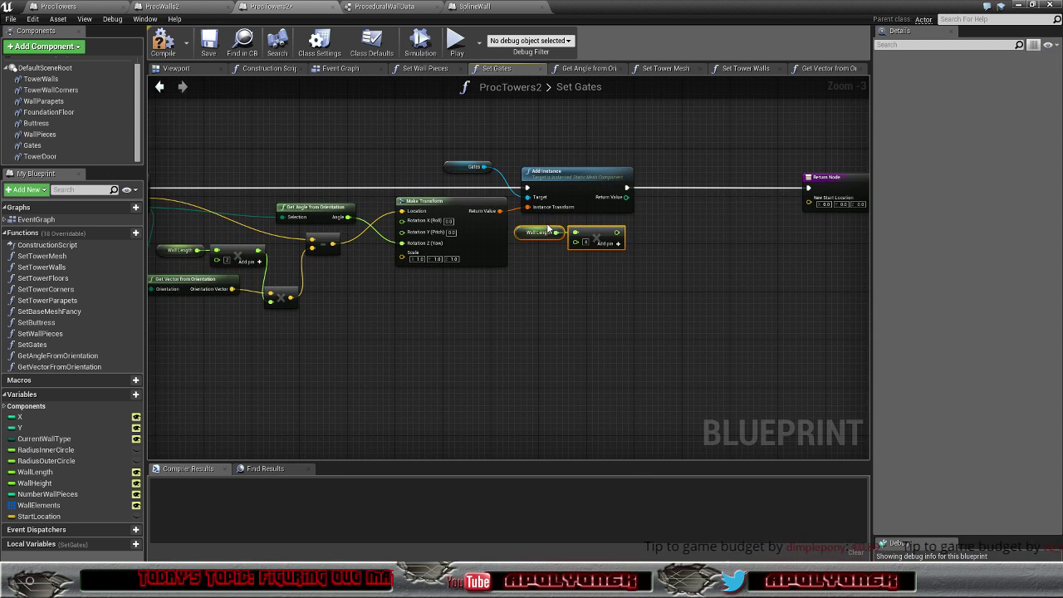
pyautogui.press('Delete')
# Step: Sum Location and the scaled orientation vector into New Start Location, then compile
pyautogui.moveTo(547, 228); pyautogui.dragTo(500, 217, button='right')
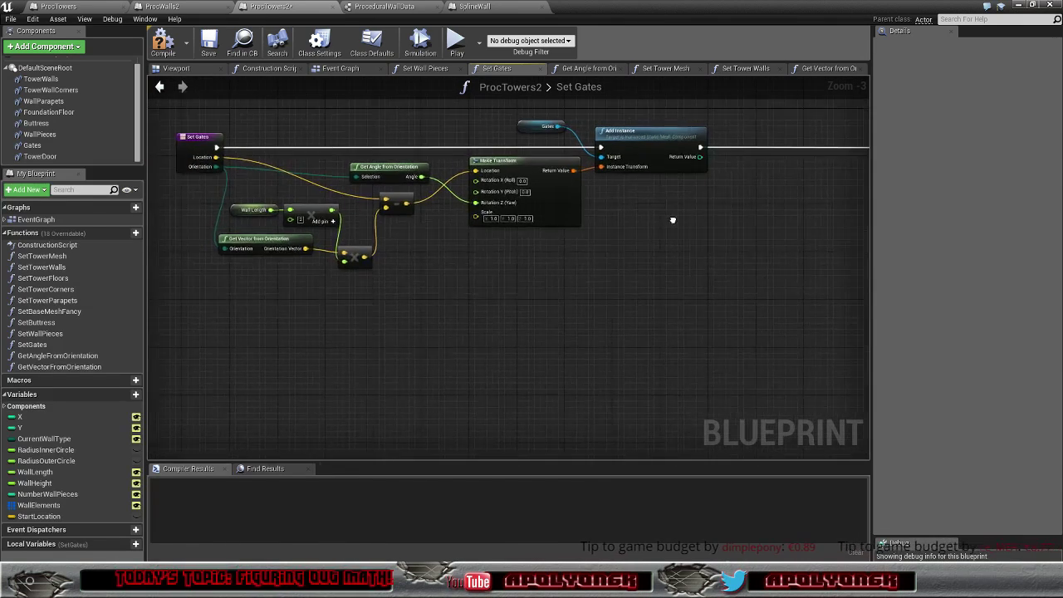
pyautogui.moveTo(803, 170); pyautogui.dragTo(674, 170)
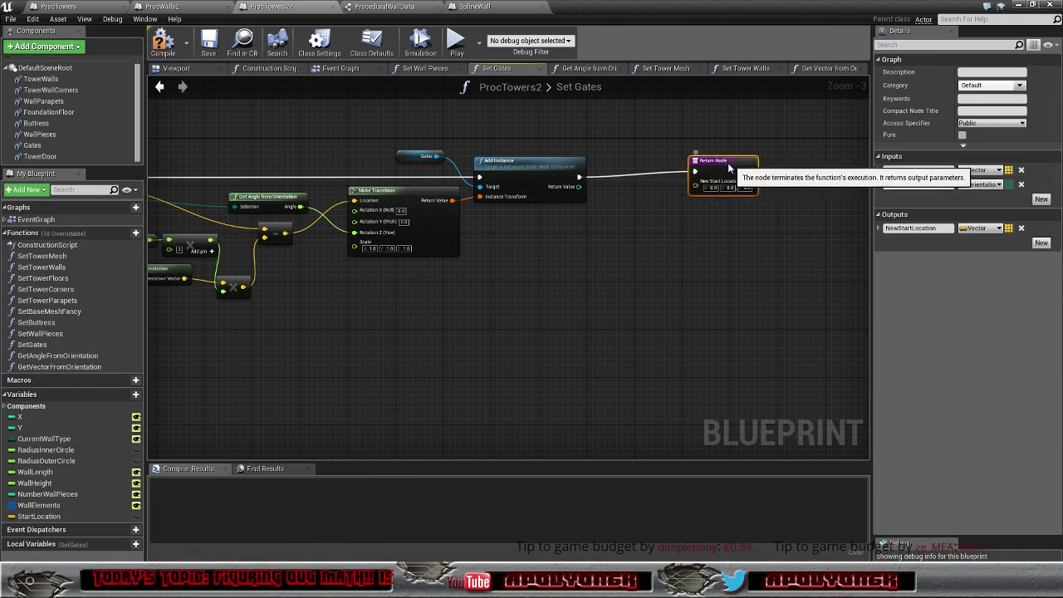
pyautogui.moveTo(555, 277); pyautogui.dragTo(471, 262, button='right')
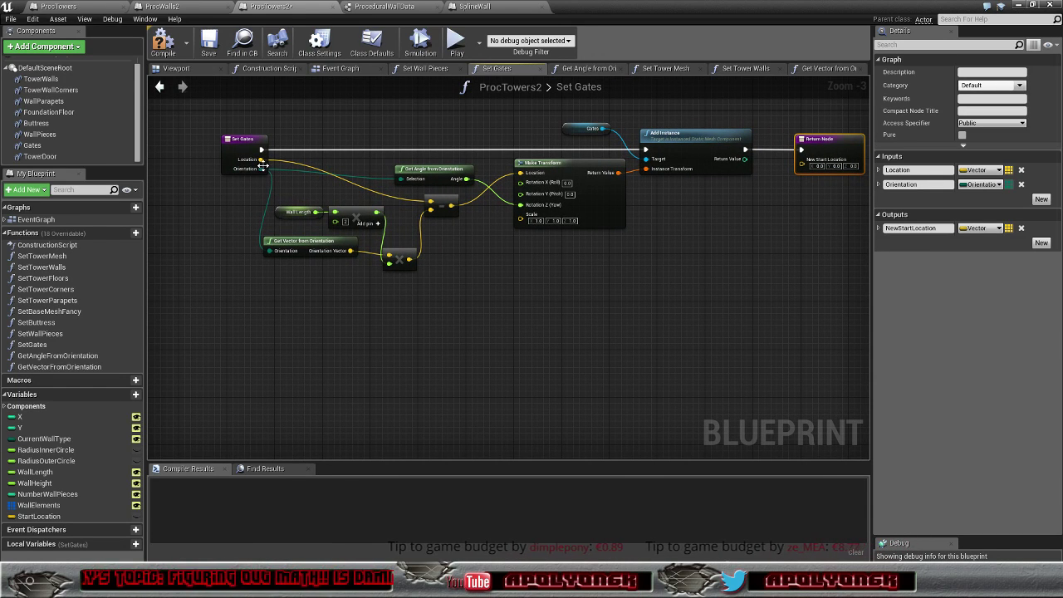
pyautogui.moveTo(260, 162); pyautogui.dragTo(512, 255)
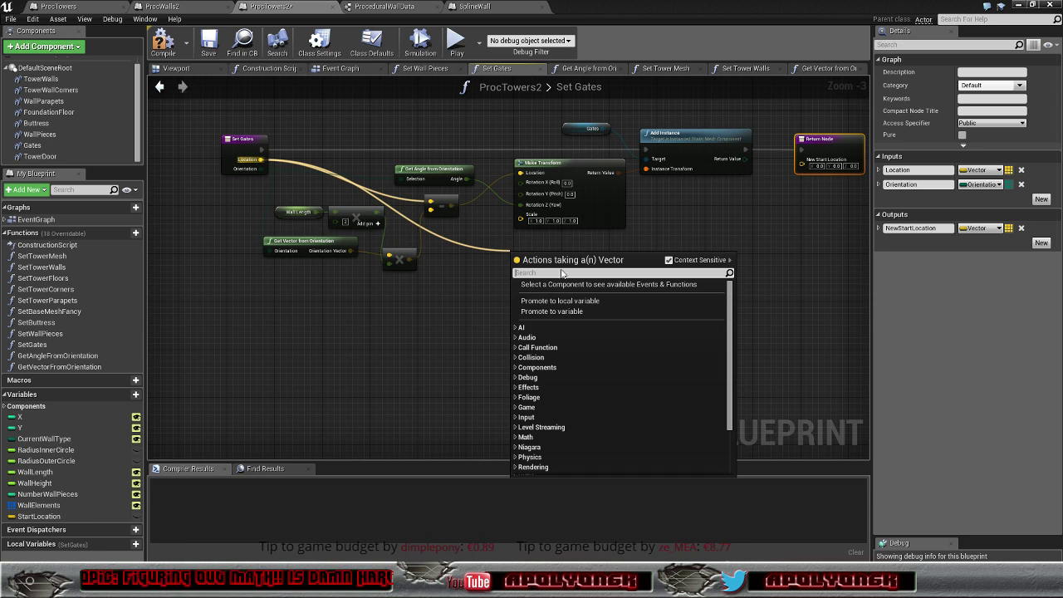
pyautogui.write('+')
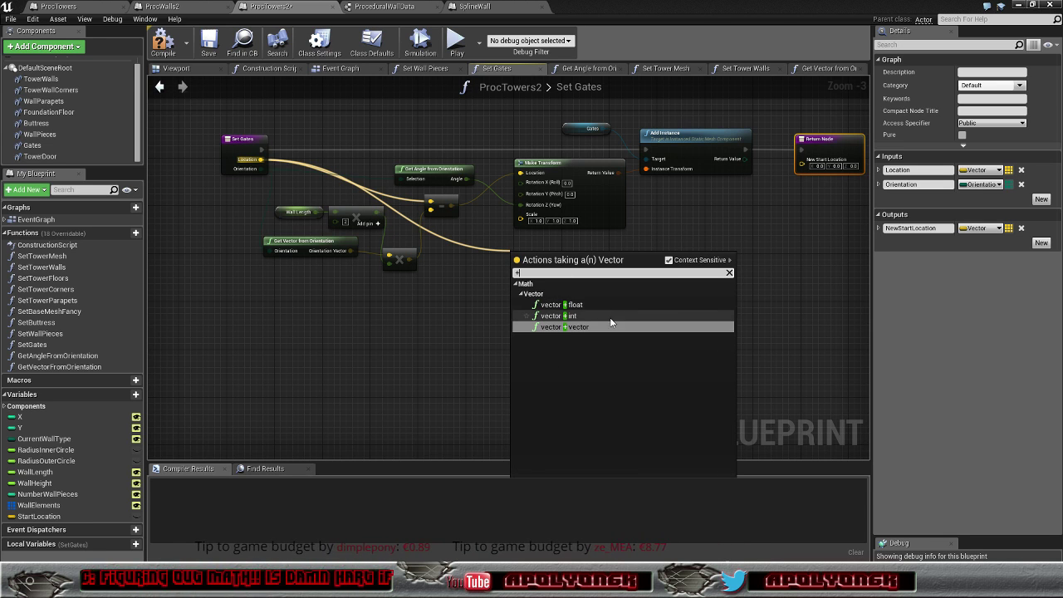
pyautogui.click(606, 327)
pyautogui.moveTo(410, 260)
pyautogui.mouseDown()
pyautogui.moveTo(514, 265)
pyautogui.moveTo(691, 238)
pyautogui.mouseUp()
pyautogui.moveTo(806, 174); pyautogui.dragTo(804, 163)
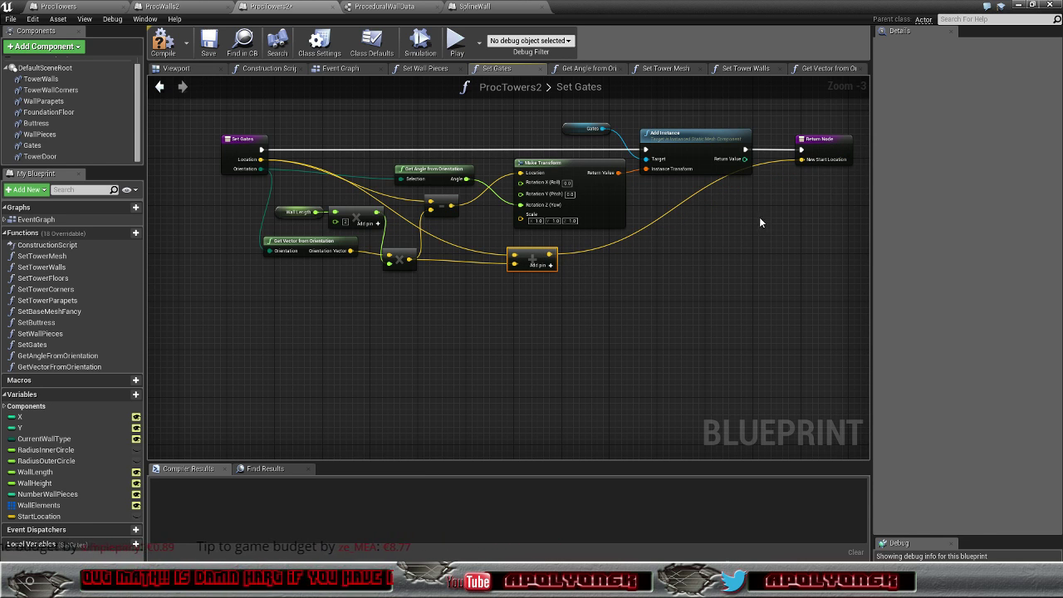
pyautogui.click(166, 44)
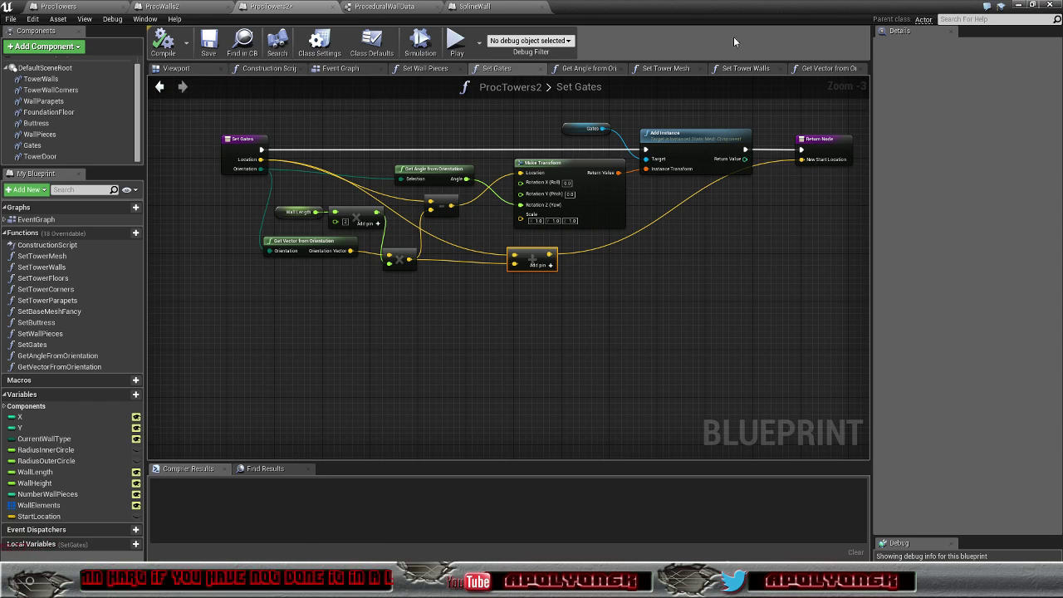
# Step: Bring the level editor forward and fly the view around the castle tower
pyautogui.click(1021, 7)
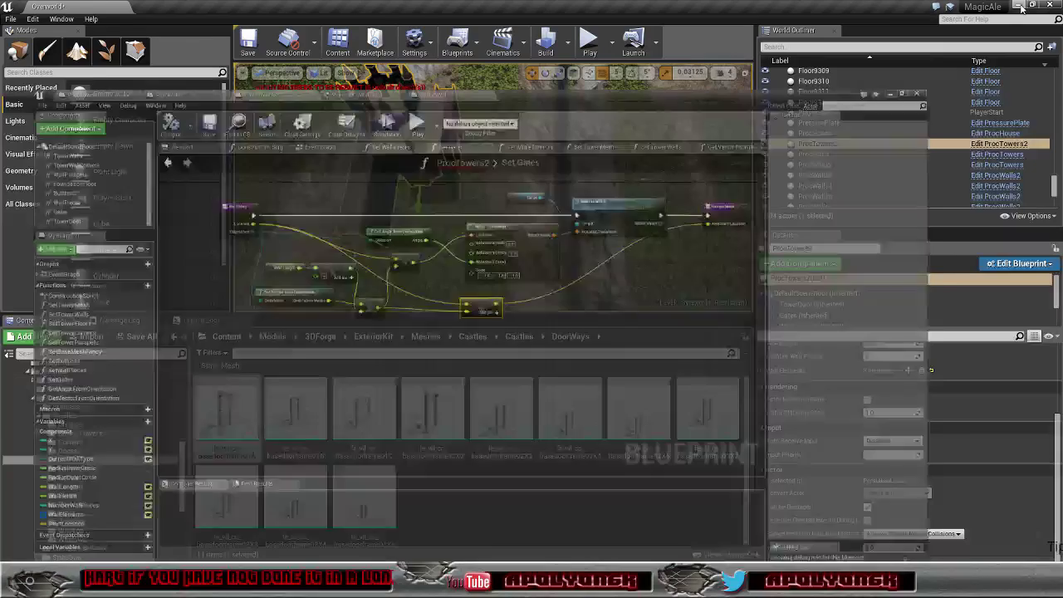
pyautogui.moveTo(494, 187); pyautogui.dragTo(527, 200, button='right')
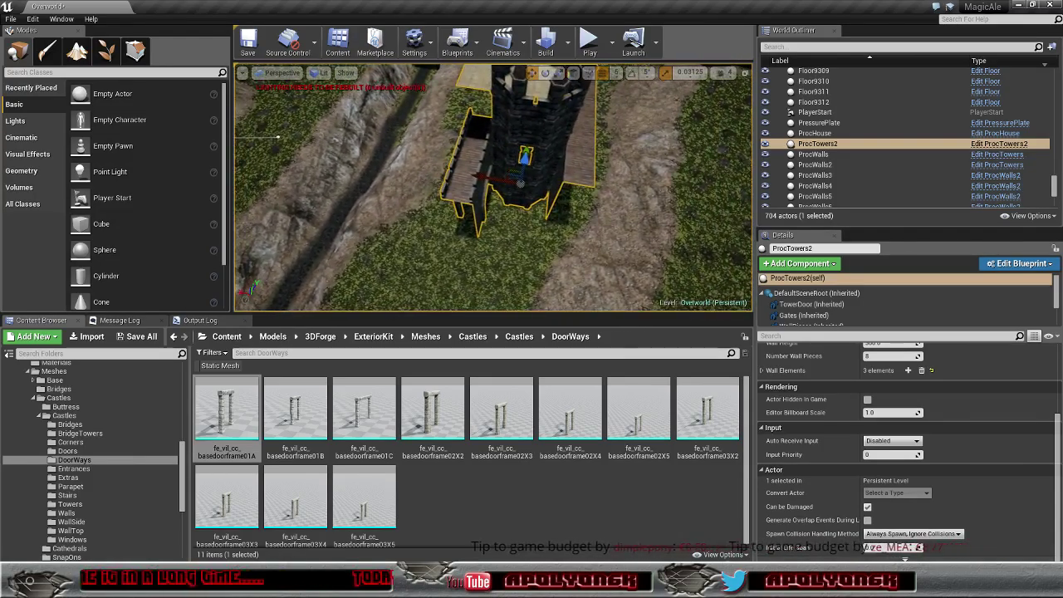
pyautogui.moveTo(528, 201); pyautogui.dragTo(527, 200, button='right')
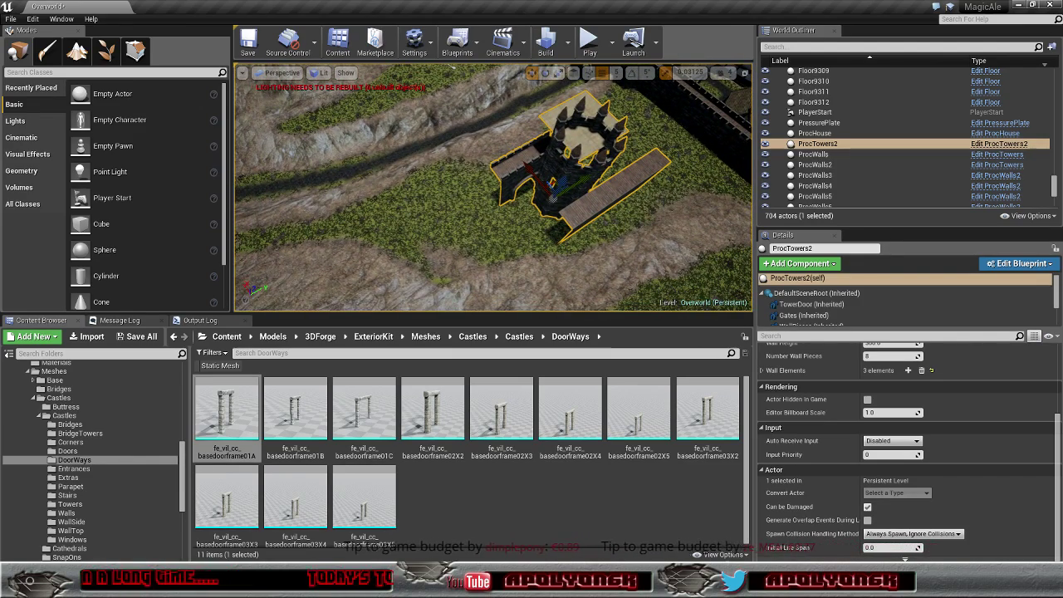
pyautogui.moveTo(528, 201); pyautogui.dragTo(527, 201, button='right')
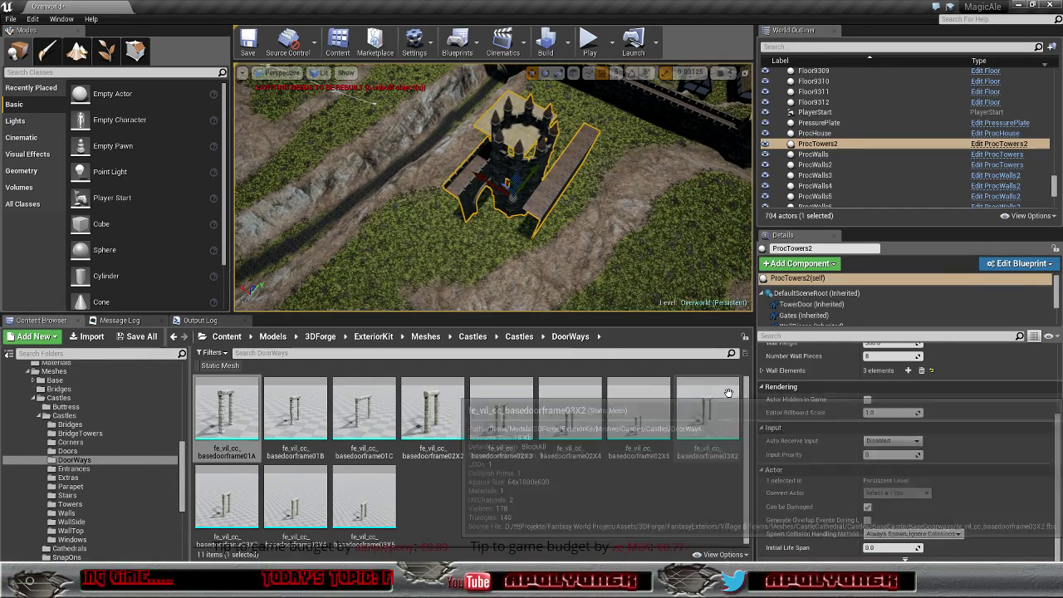
pyautogui.scroll(3, 834, 429)
pyautogui.scroll(1, 824, 429)
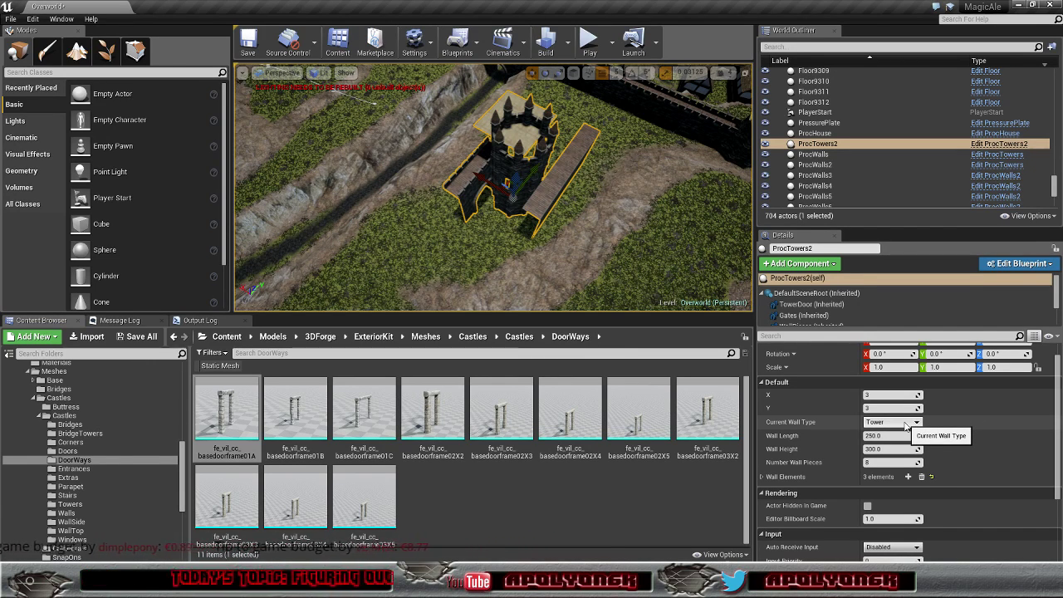
# Step: Change the gate wall element's CurrentOrientation from West to South
pyautogui.click(762, 477)
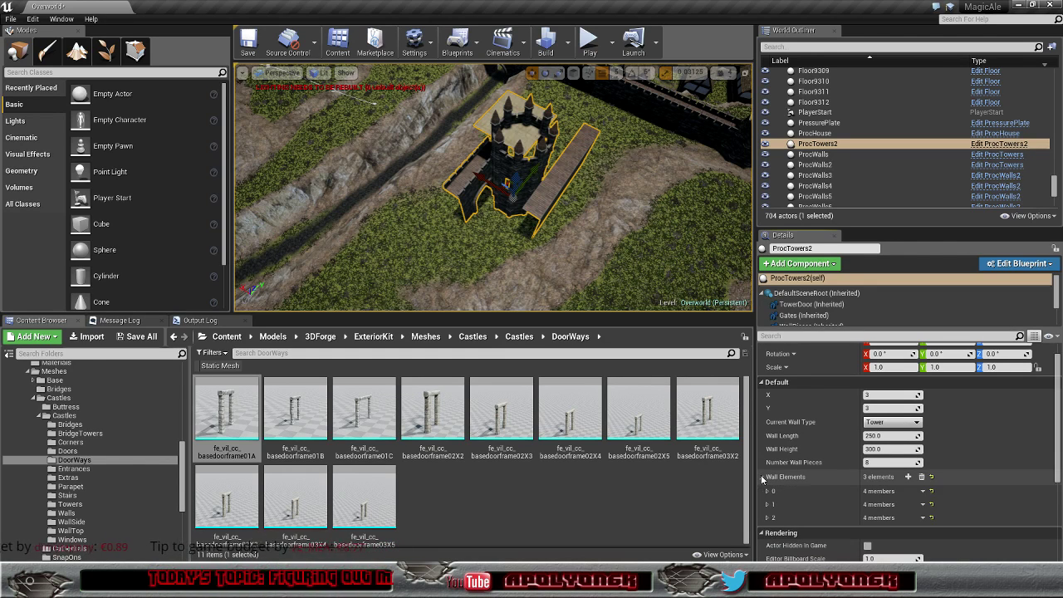
pyautogui.click(768, 492)
pyautogui.scroll(-2, 798, 466)
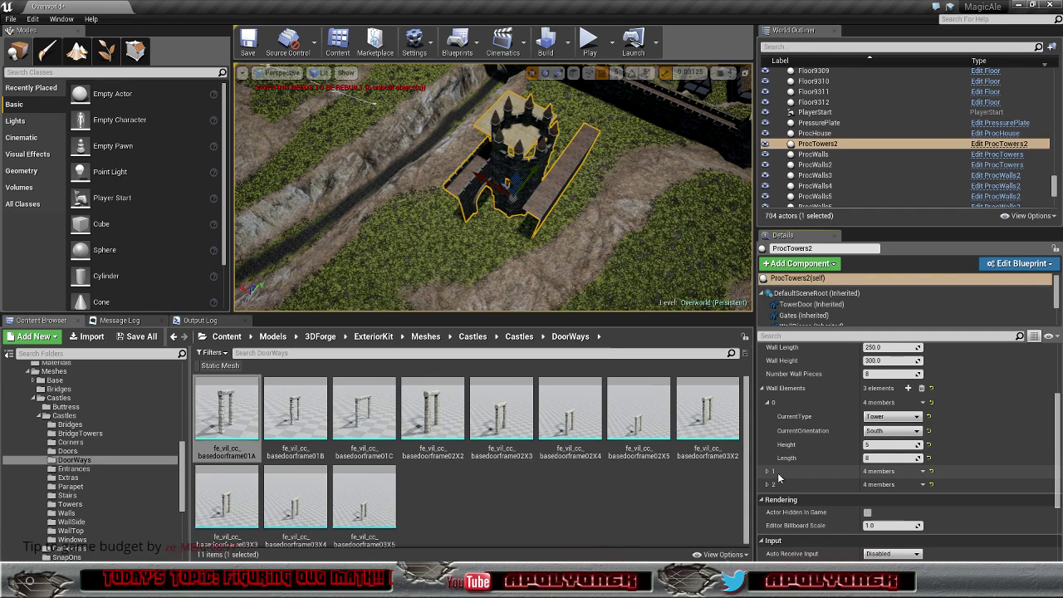
pyautogui.click(767, 471)
pyautogui.click(893, 499)
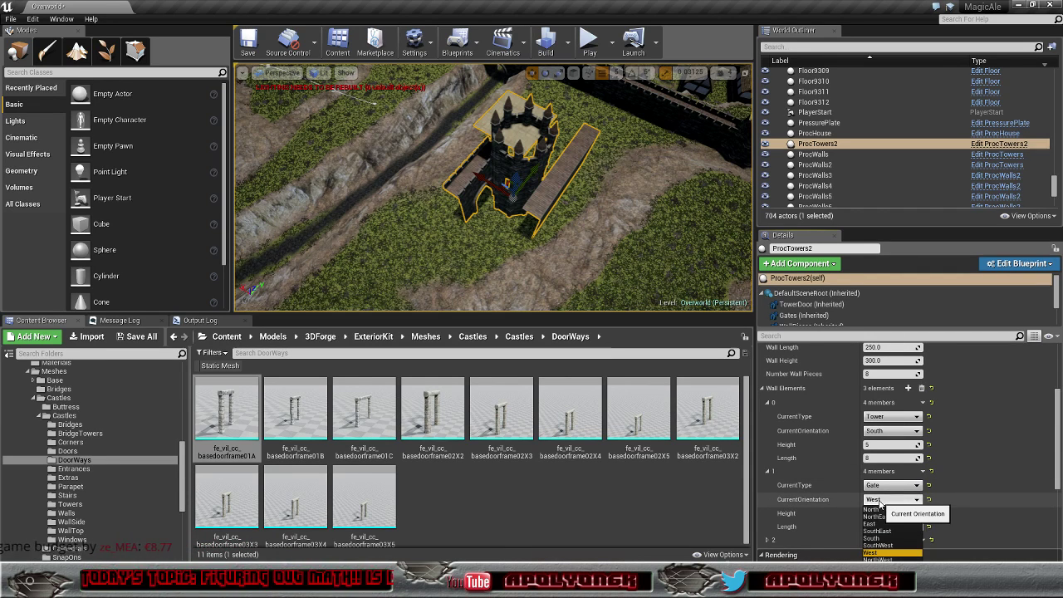
pyautogui.click(885, 539)
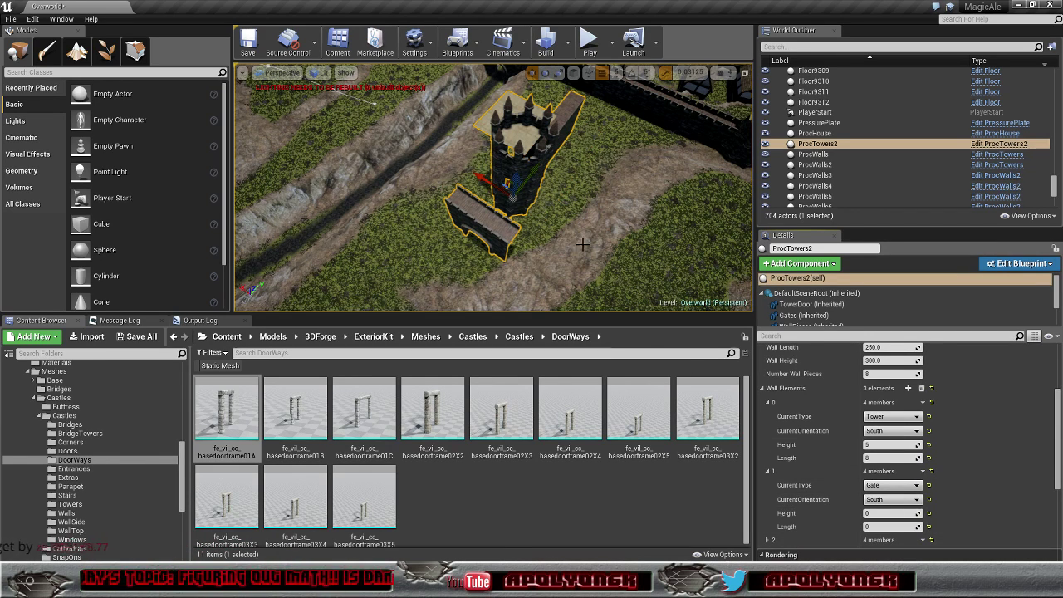
# Step: Check the turned gate from above, then return to the ProcTowers2 blueprint
pyautogui.moveTo(494, 187); pyautogui.dragTo(494, 187, button='right')
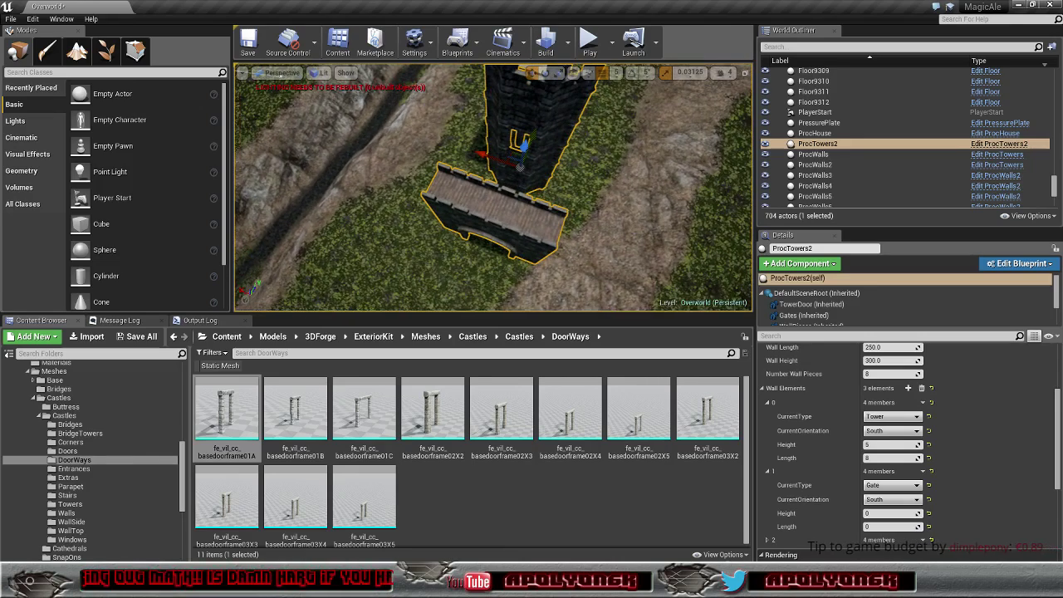
pyautogui.moveTo(575, 228); pyautogui.dragTo(574, 228, button='right')
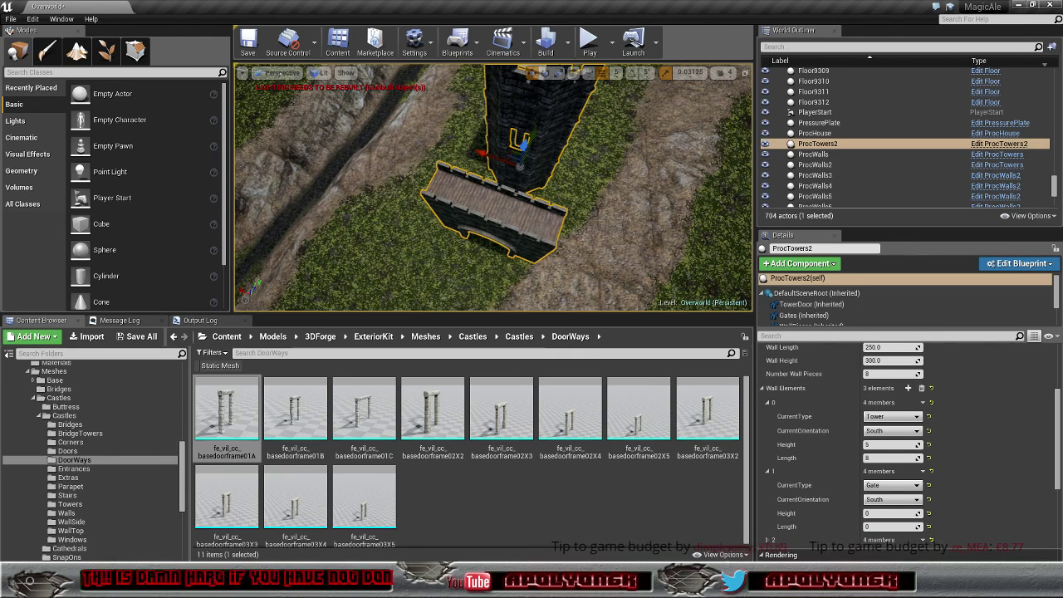
pyautogui.moveTo(219, 586)
pyautogui.click(270, 523)
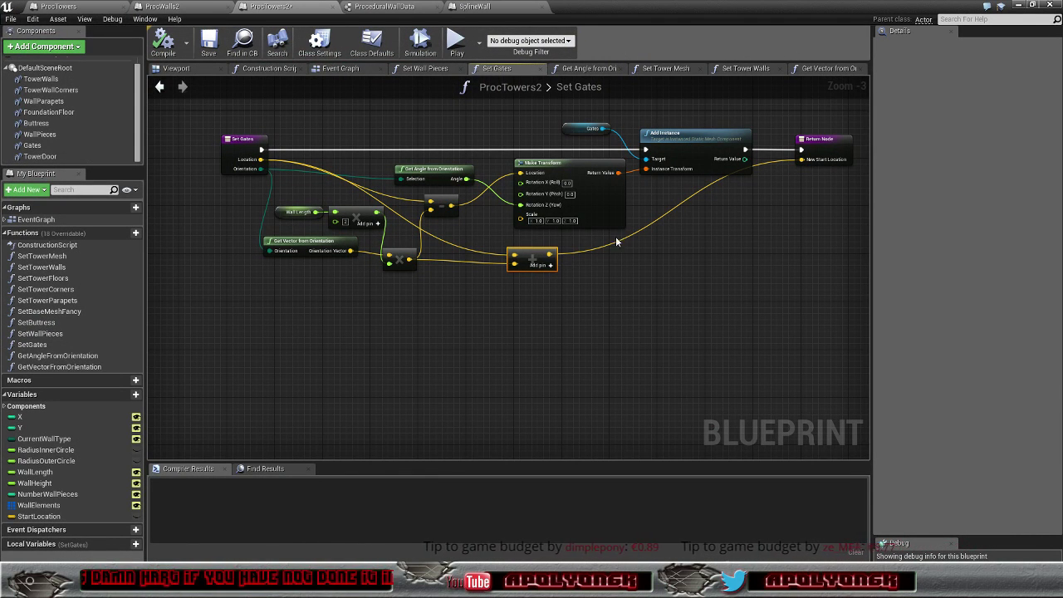
# Step: Add a float + float node after the Angle output, adding 90
pyautogui.moveTo(434, 174); pyautogui.dragTo(385, 168)
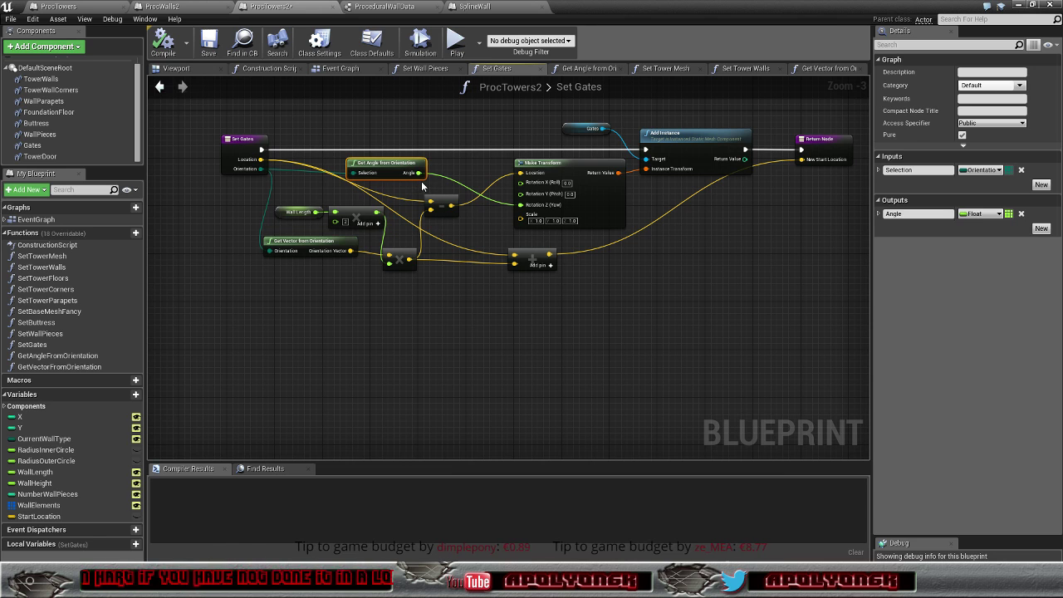
pyautogui.moveTo(419, 173); pyautogui.dragTo(468, 187)
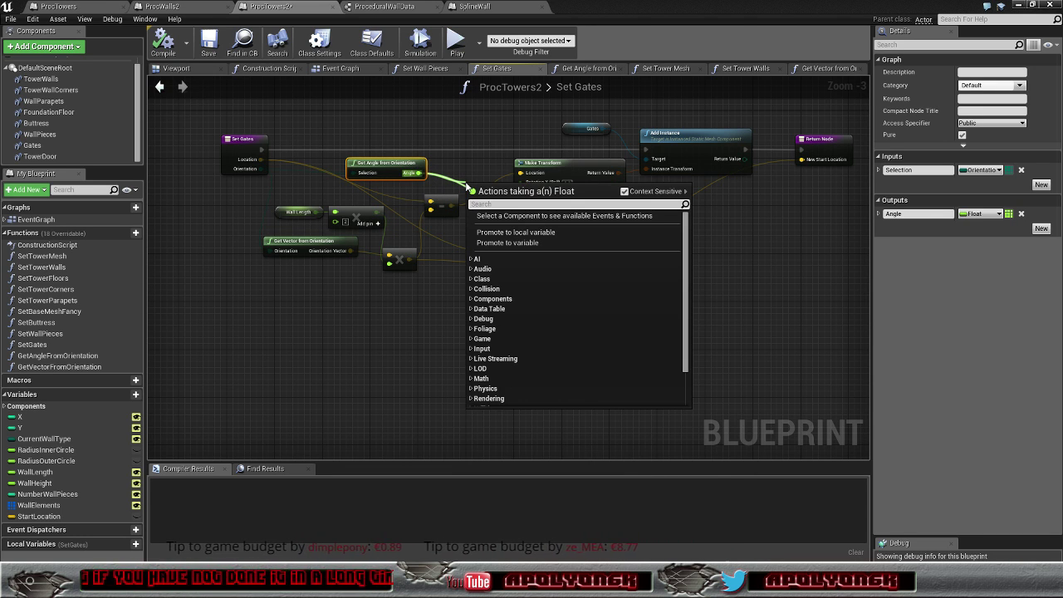
pyautogui.write('+')
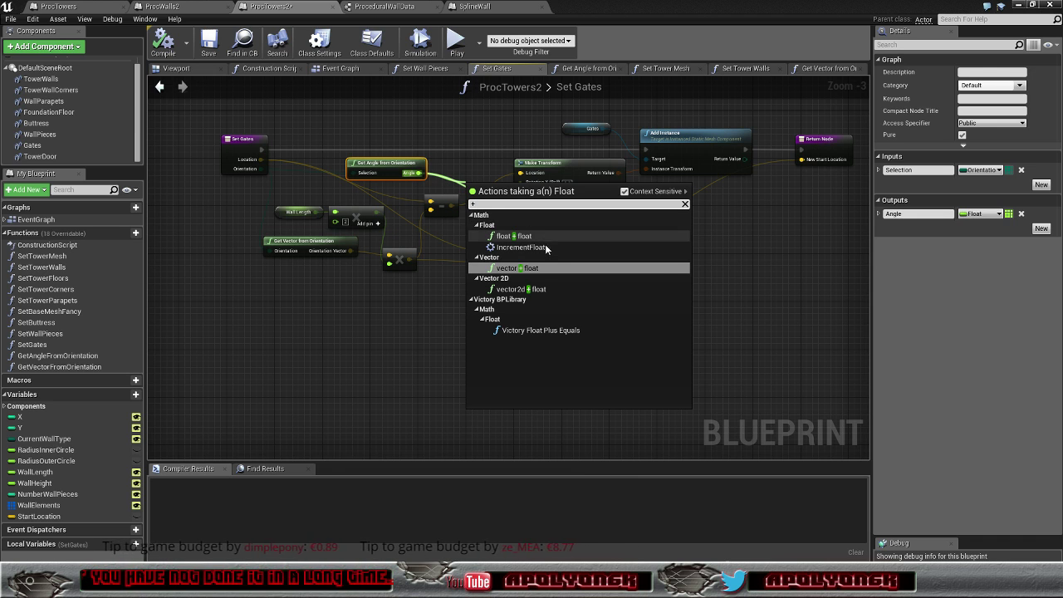
pyautogui.click(545, 238)
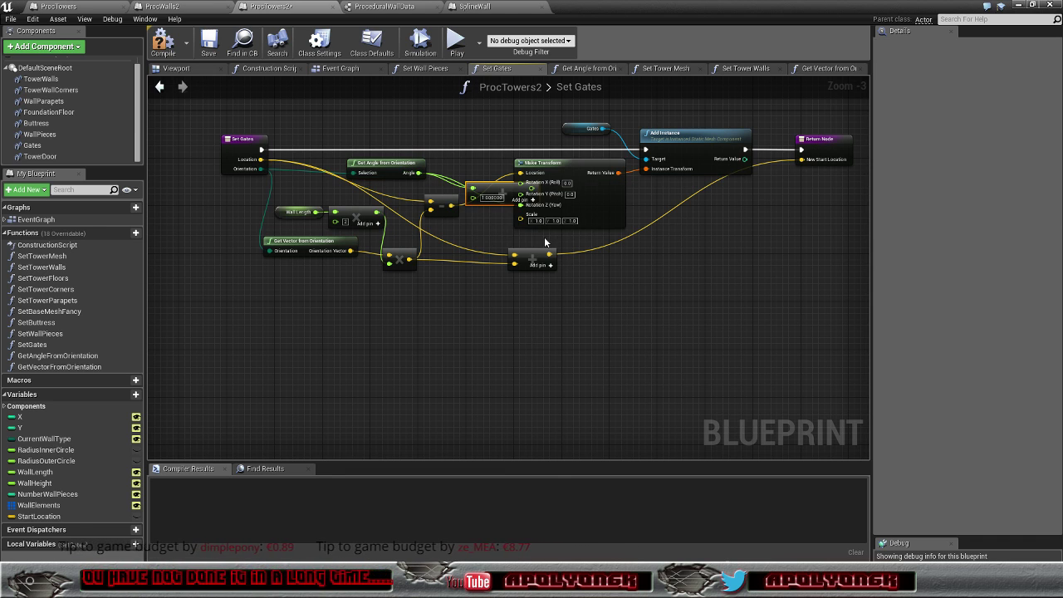
pyautogui.click(491, 197)
pyautogui.write('90')
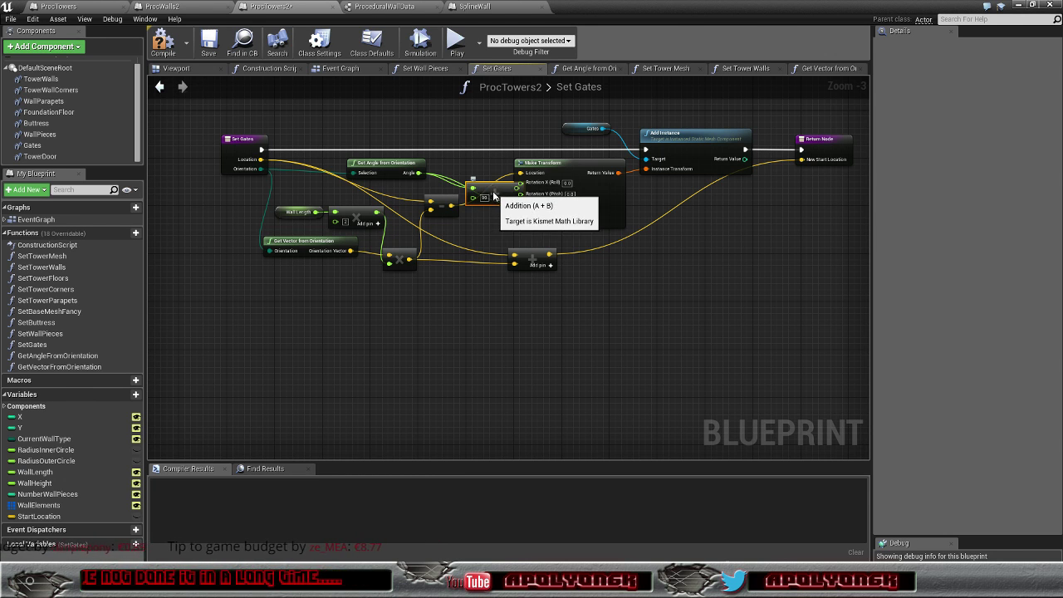
# Step: Tidy the add and vector subtraction nodes, compile, and go back to the level
pyautogui.moveTo(488, 195)
pyautogui.mouseDown()
pyautogui.moveTo(464, 189)
pyautogui.moveTo(521, 204)
pyautogui.moveTo(472, 175)
pyautogui.mouseUp()
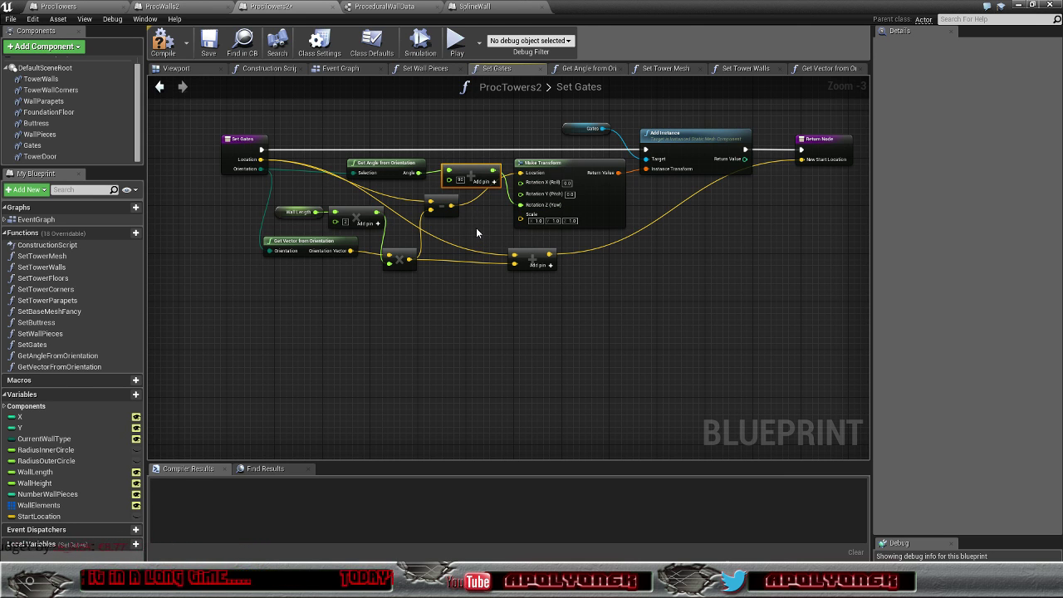
pyautogui.moveTo(446, 206); pyautogui.dragTo(422, 198)
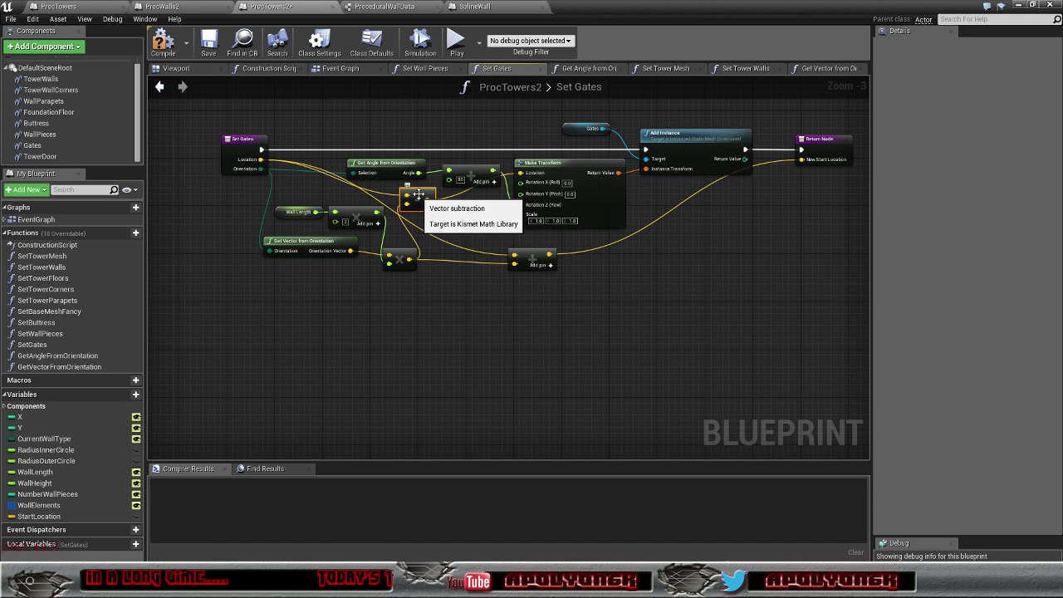
pyautogui.moveTo(474, 175)
pyautogui.mouseDown()
pyautogui.moveTo(467, 215)
pyautogui.moveTo(477, 170)
pyautogui.mouseUp()
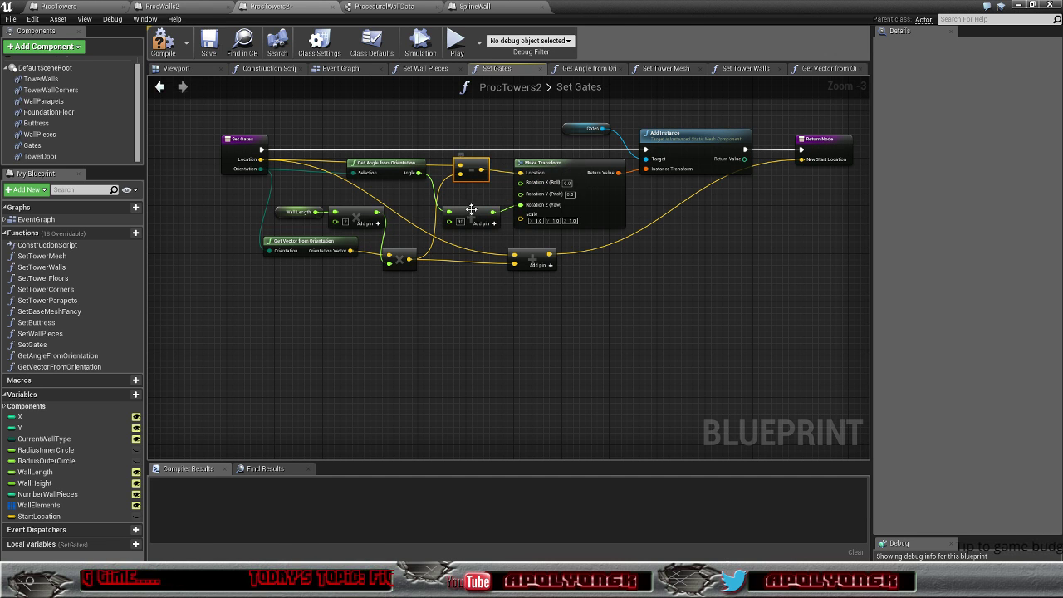
pyautogui.click(170, 43)
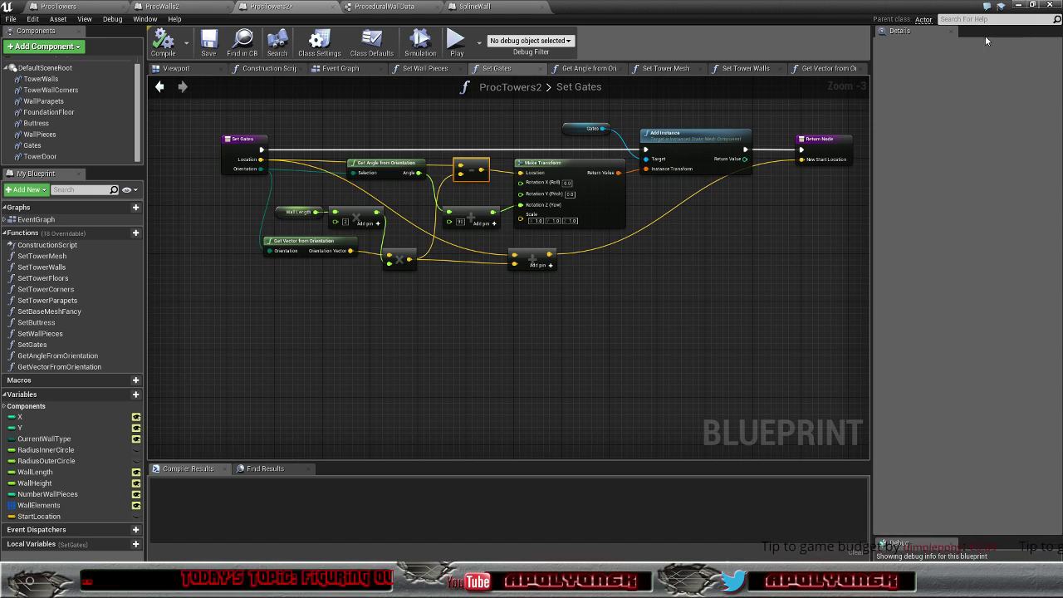
pyautogui.click(1020, 7)
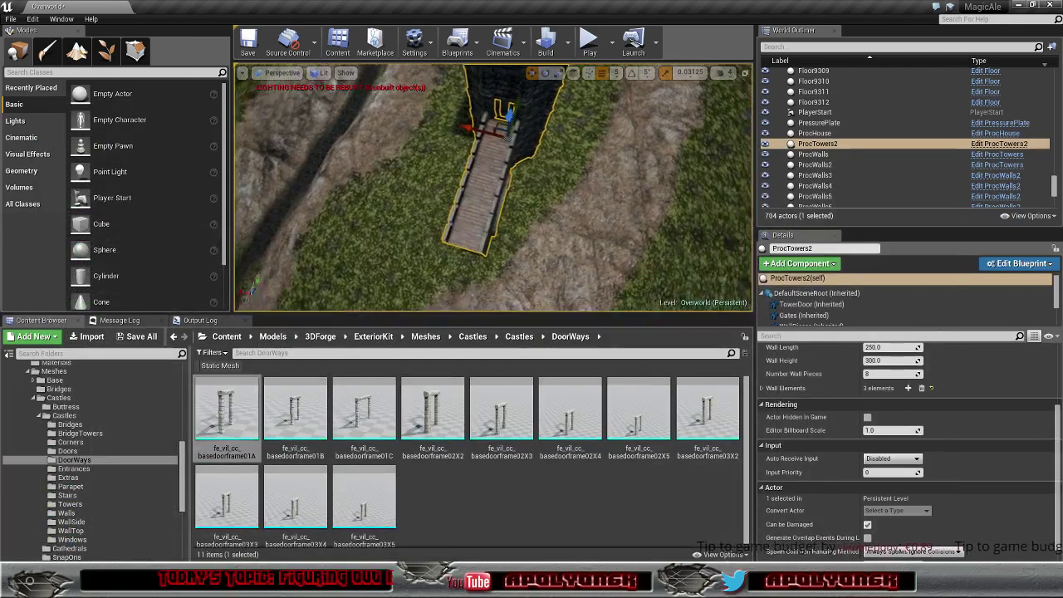
# Step: Fly the view over the wall walkway and up to look down on the tower
pyautogui.moveTo(493, 187); pyautogui.dragTo(494, 187, button='right')
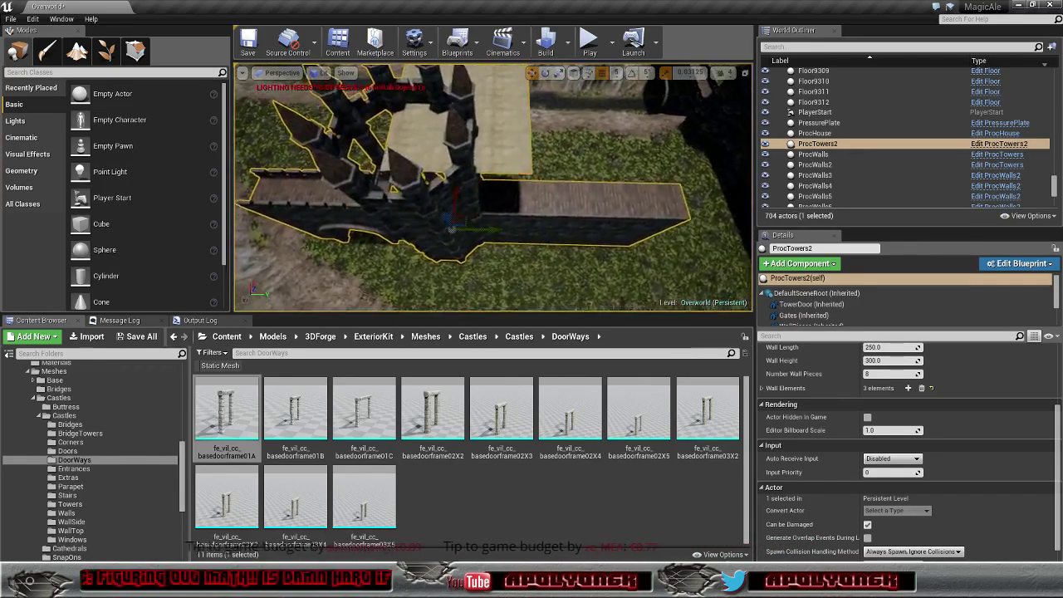
pyautogui.moveTo(493, 187); pyautogui.dragTo(493, 187, button='right')
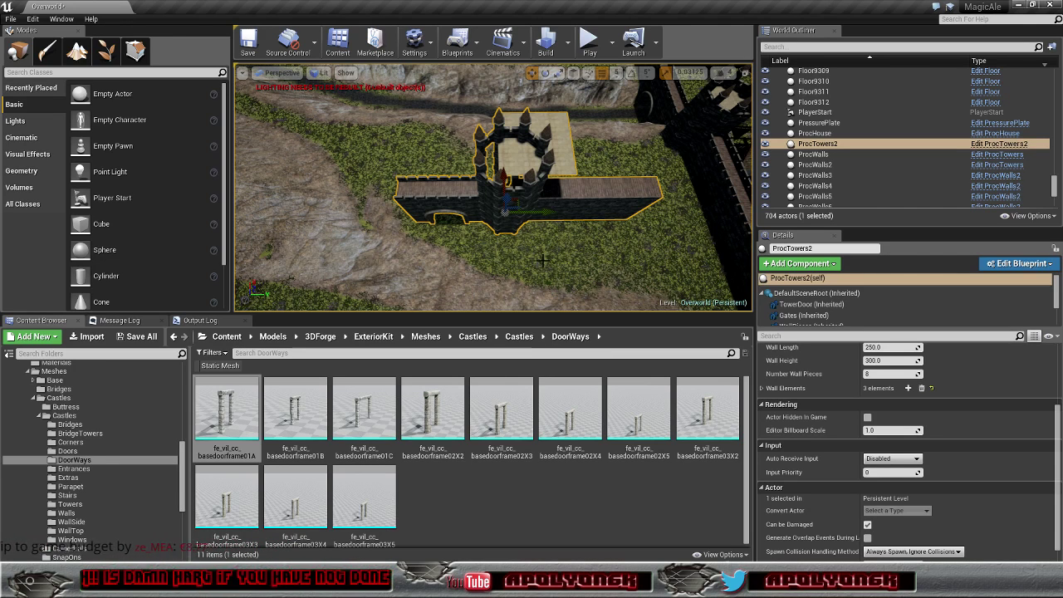
# Step: In ProcTowers2, open Set Wall Pieces from the Construction Script and drag a wire from Orientation
pyautogui.moveTo(275, 582)
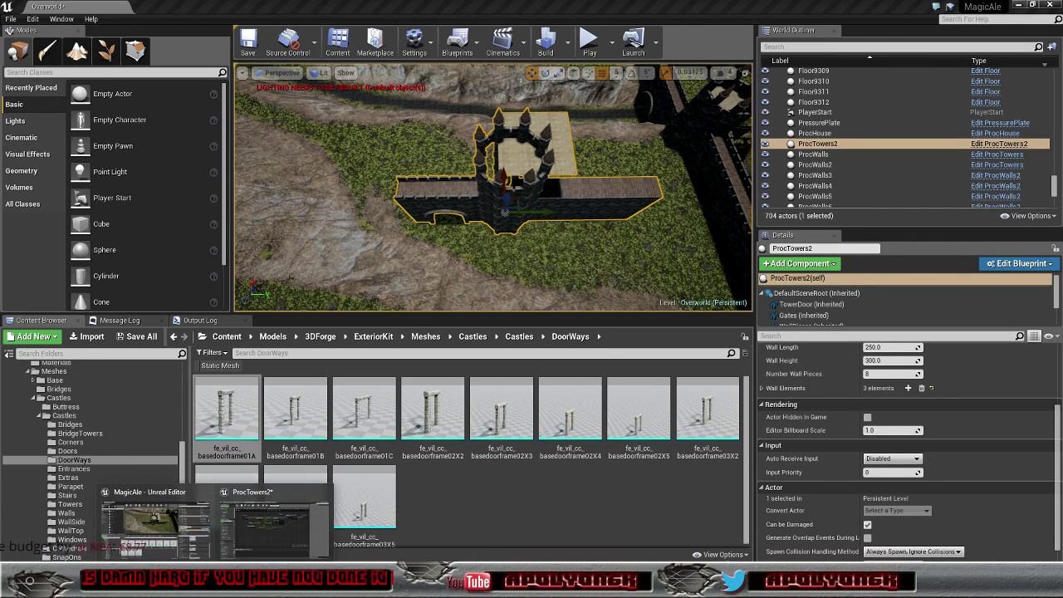
pyautogui.click(316, 524)
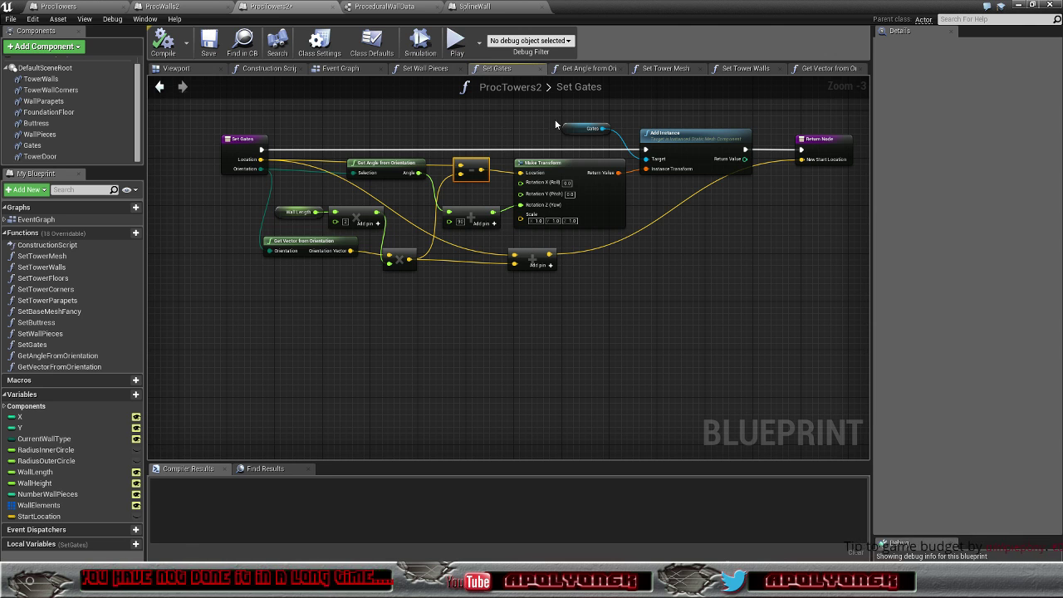
pyautogui.click(286, 70)
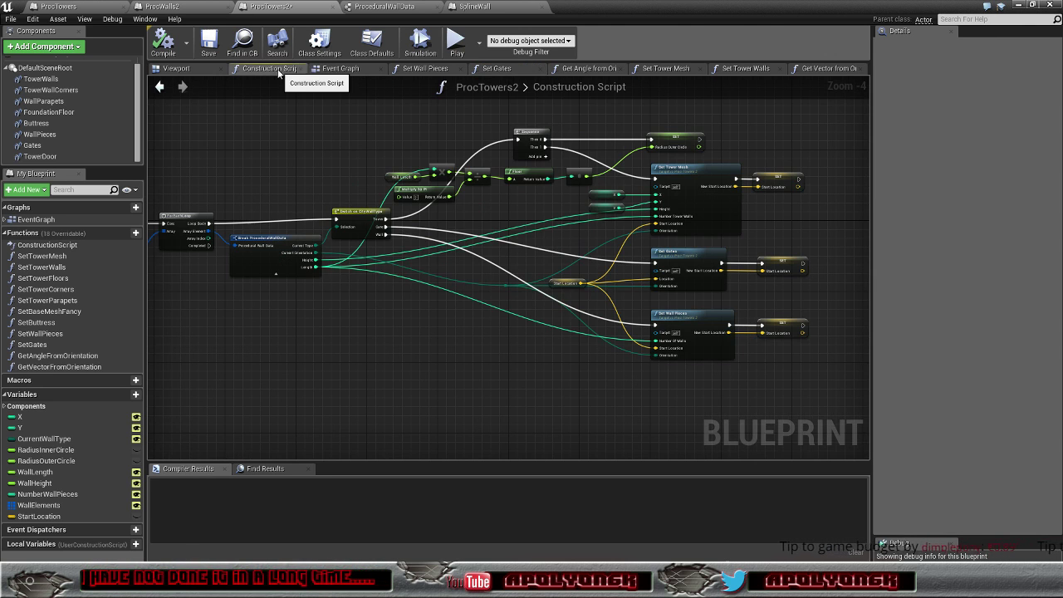
pyautogui.doubleClick(677, 326)
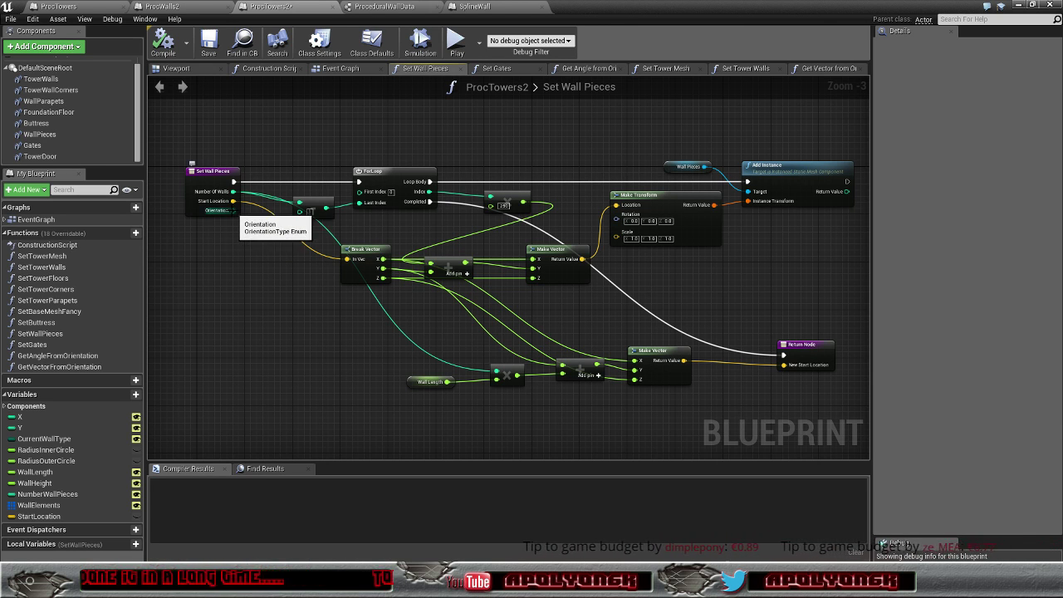
pyautogui.moveTo(236, 214); pyautogui.dragTo(280, 240)
# Step: Add a reroute on the Orientation wire and attach a Get Angle from Orientation node
pyautogui.click(315, 382)
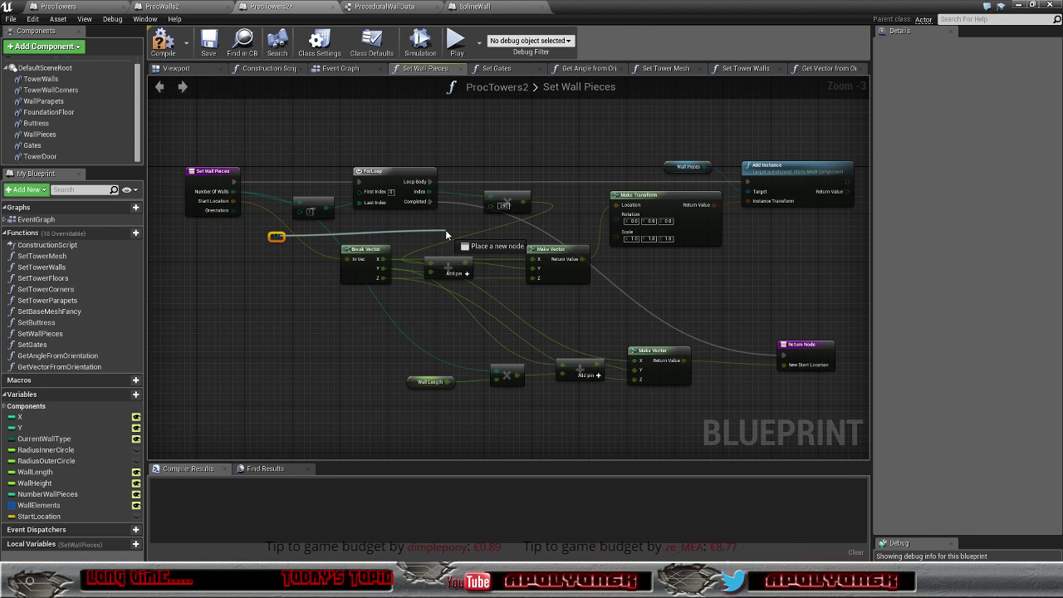
pyautogui.moveTo(435, 236); pyautogui.dragTo(445, 229)
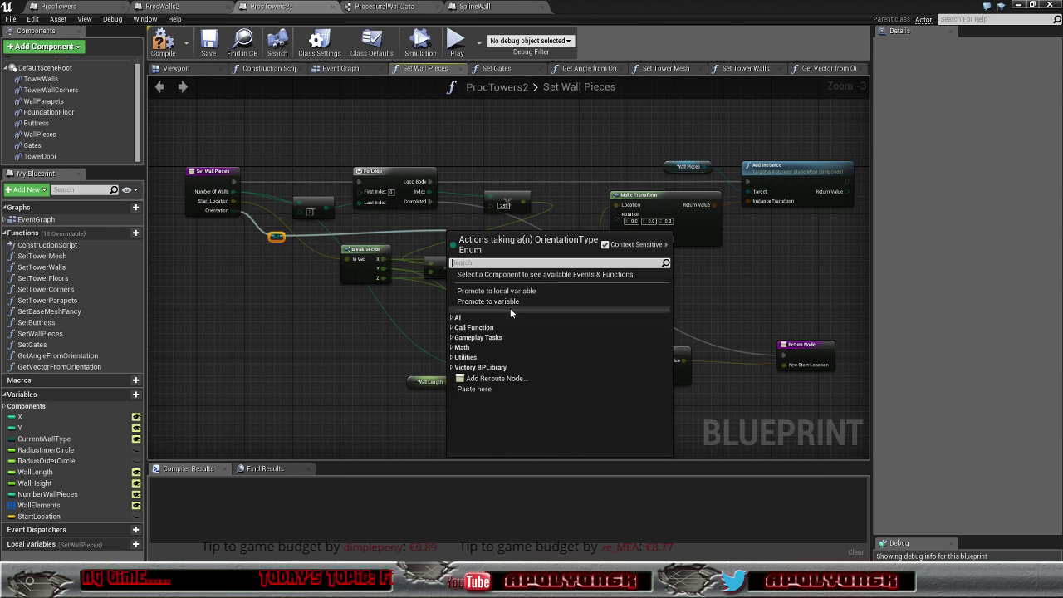
pyautogui.click(452, 329)
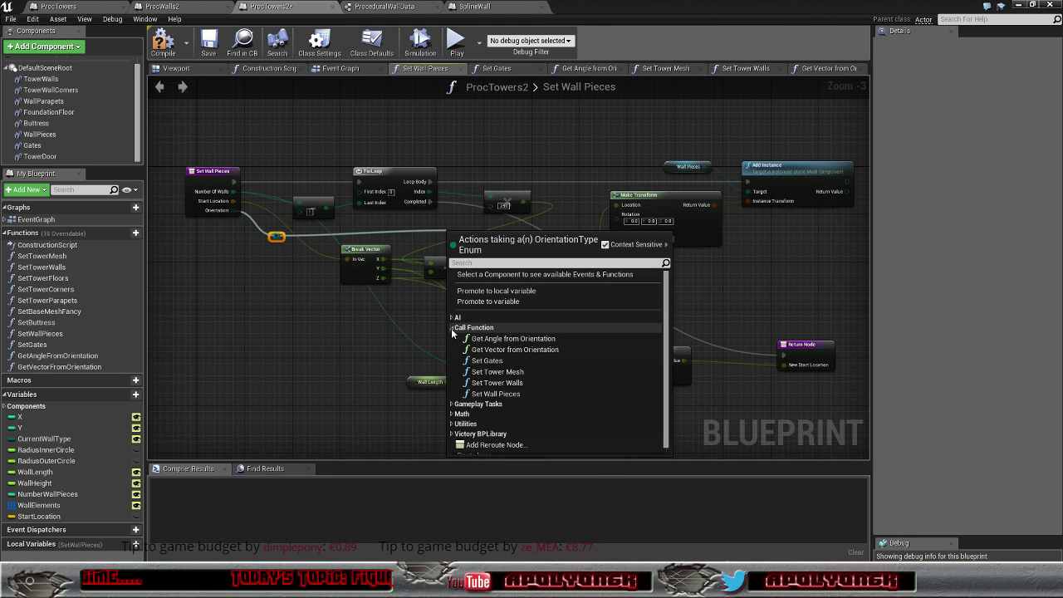
pyautogui.click(522, 339)
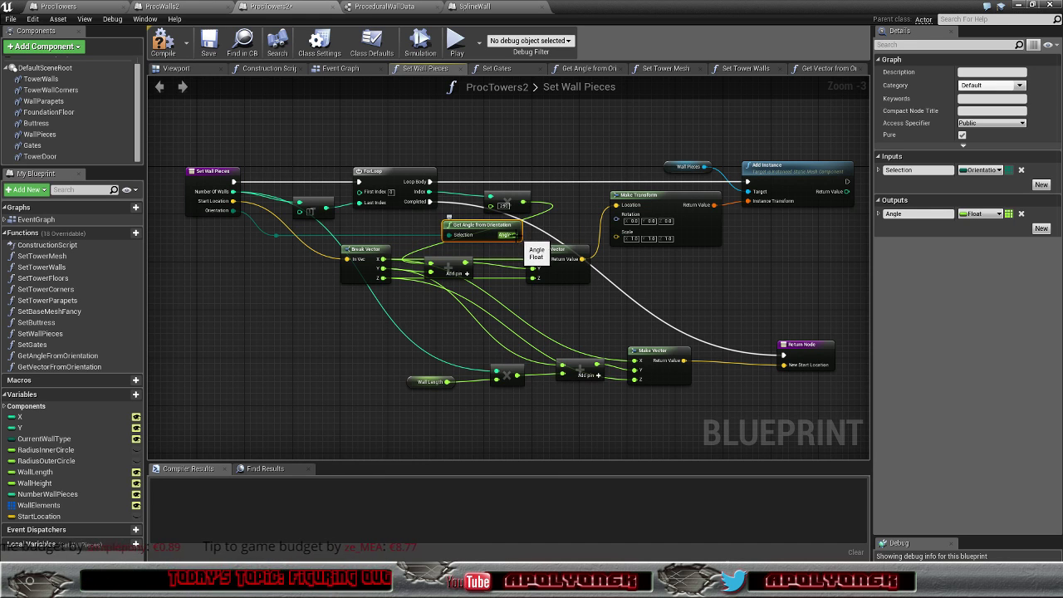
# Step: Split Make Transform's Rotation pin and wire the Angle output into Yaw
pyautogui.moveTo(514, 236); pyautogui.dragTo(523, 240)
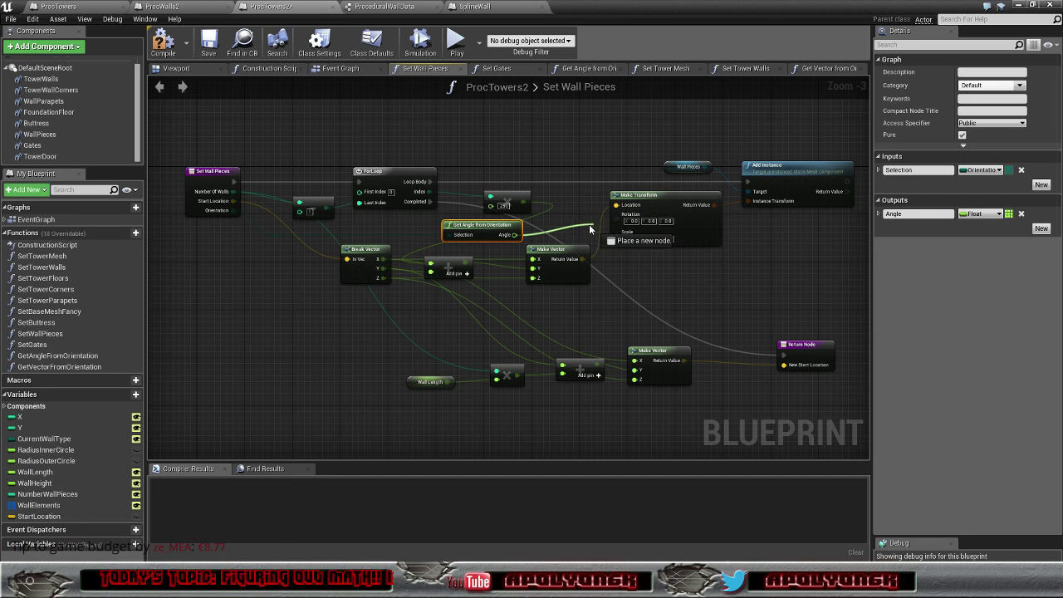
pyautogui.moveTo(619, 223)
pyautogui.mouseDown()
pyautogui.moveTo(546, 234)
pyautogui.moveTo(559, 265)
pyautogui.mouseUp()
pyautogui.click(583, 203)
pyautogui.click(562, 246)
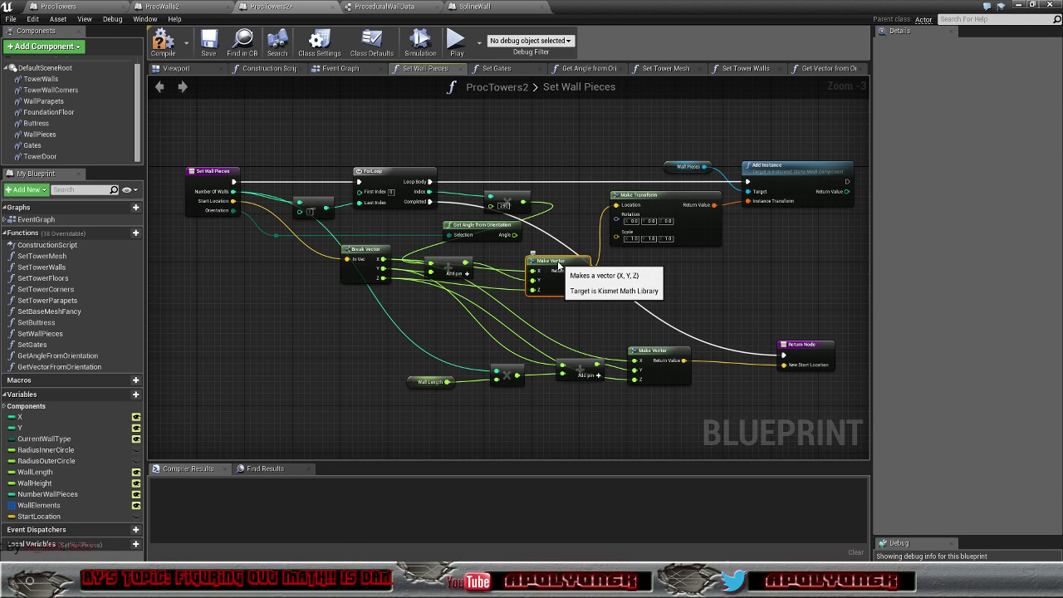
pyautogui.rightClick(623, 220)
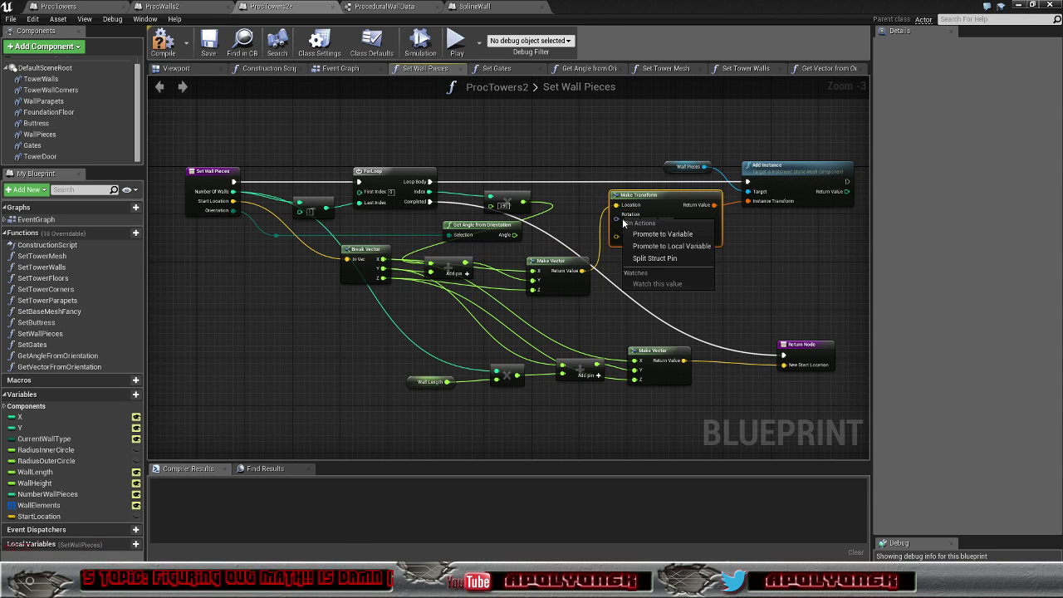
pyautogui.click(650, 258)
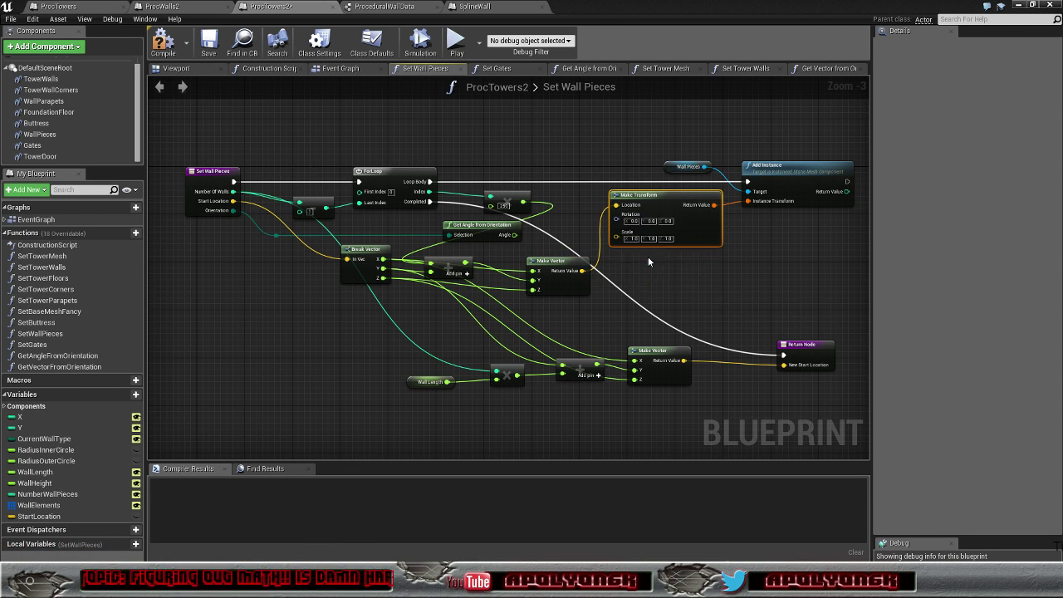
pyautogui.moveTo(508, 235); pyautogui.dragTo(617, 237)
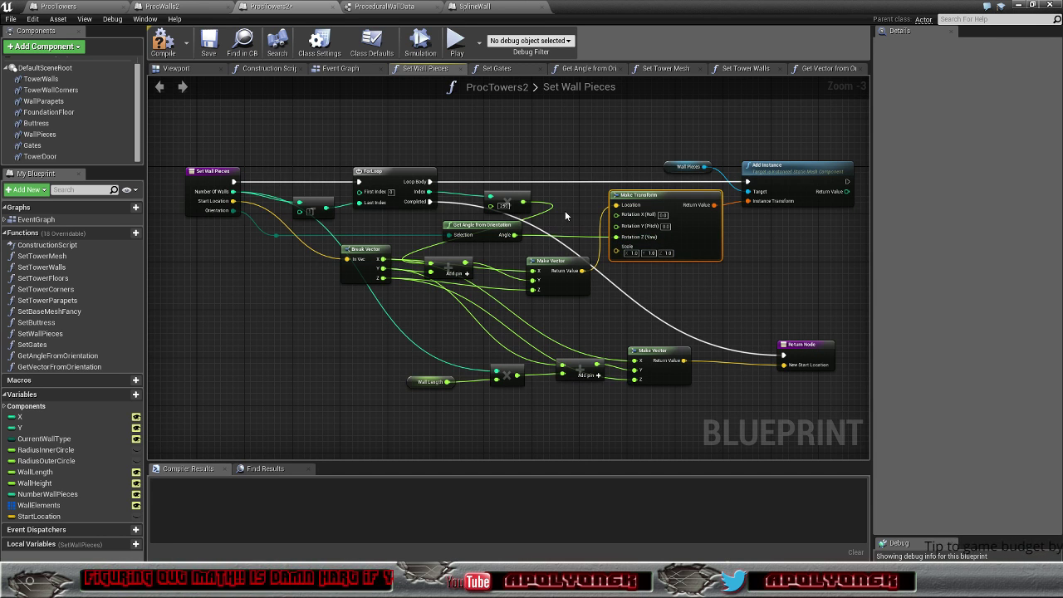
# Step: Pan to the graph's left side and switch to the Set Gates graph
pyautogui.moveTo(566, 216); pyautogui.dragTo(563, 214, button='right')
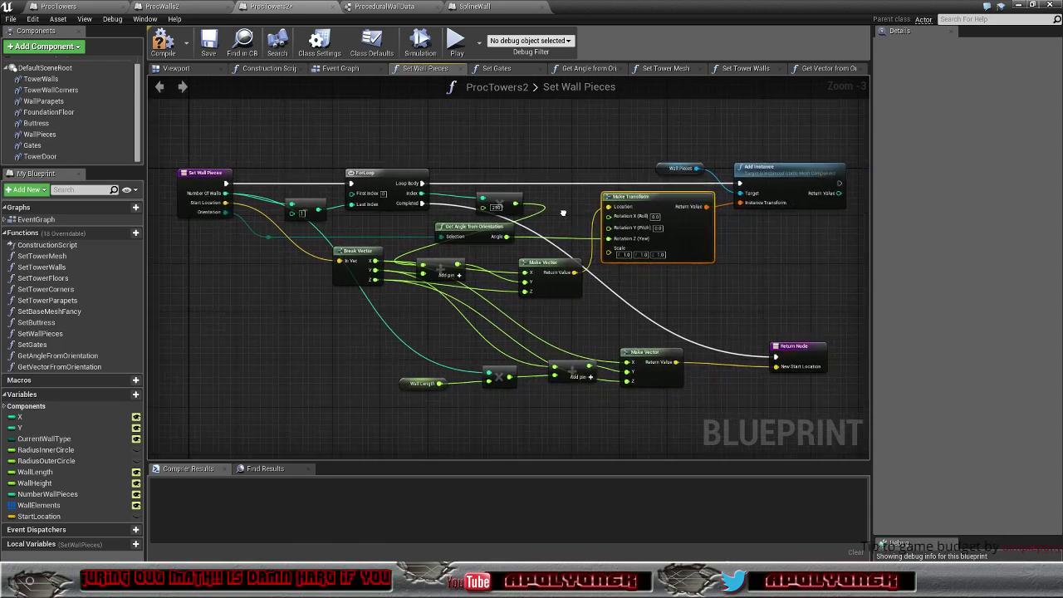
pyautogui.moveTo(563, 213); pyautogui.dragTo(670, 200, button='right')
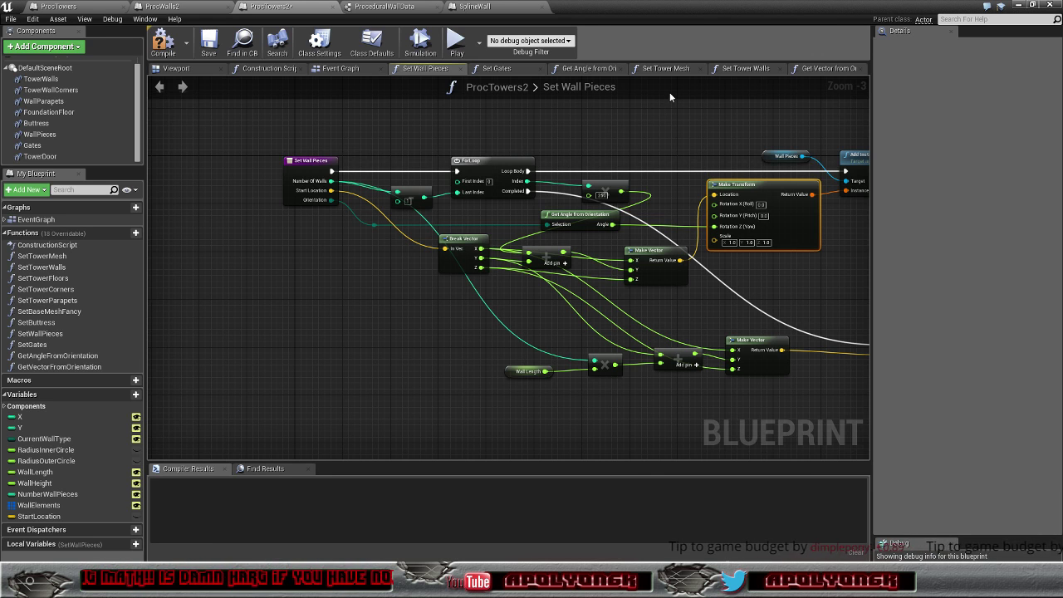
pyautogui.click(497, 70)
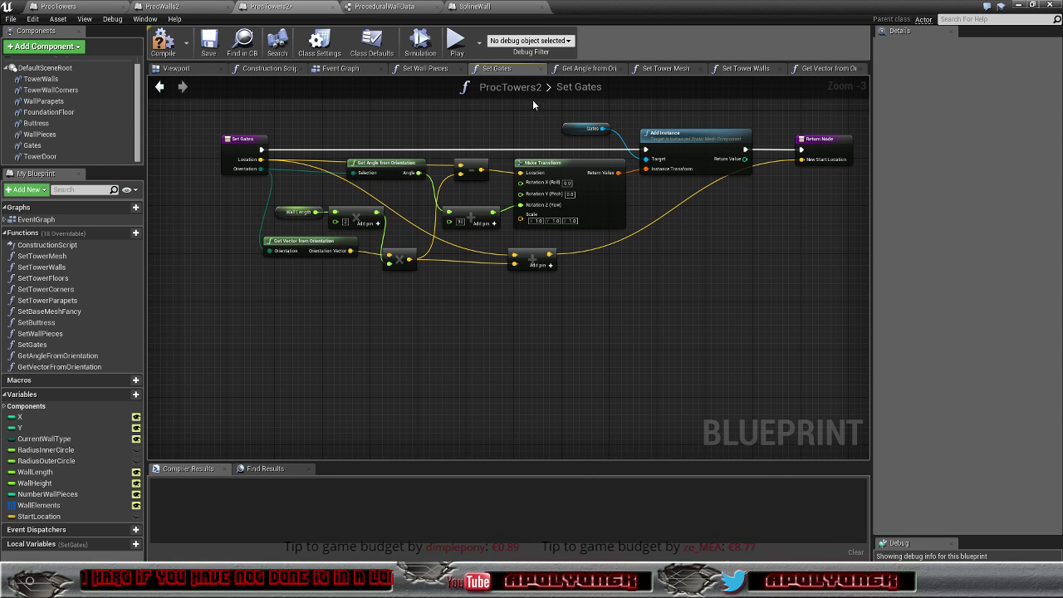
# Step: Back in Set Wall Pieces, add Get Vector from Orientation wired to the orientation value
pyautogui.click(436, 70)
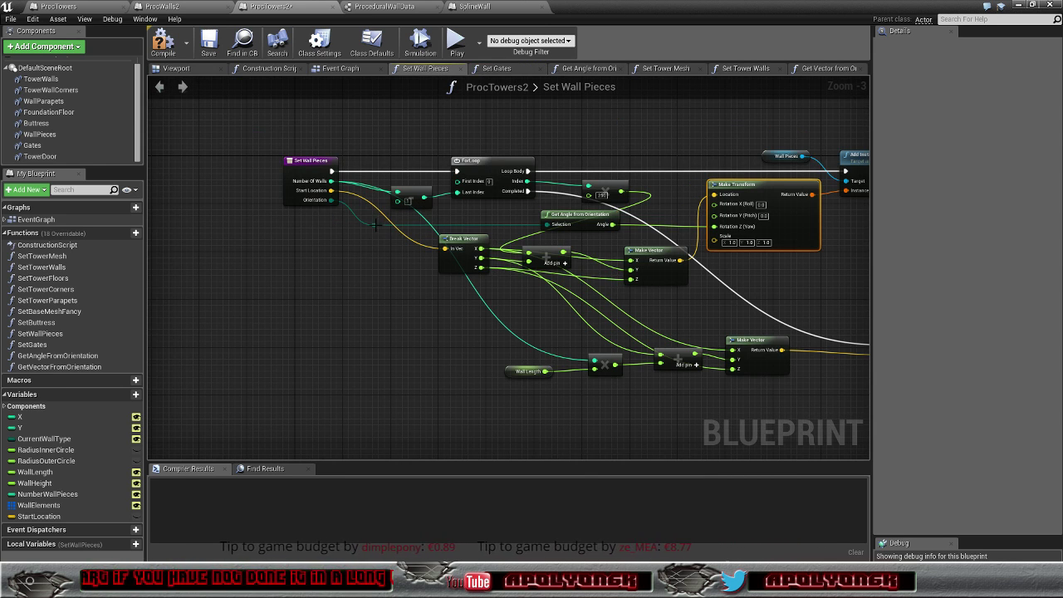
pyautogui.moveTo(374, 224); pyautogui.dragTo(382, 287)
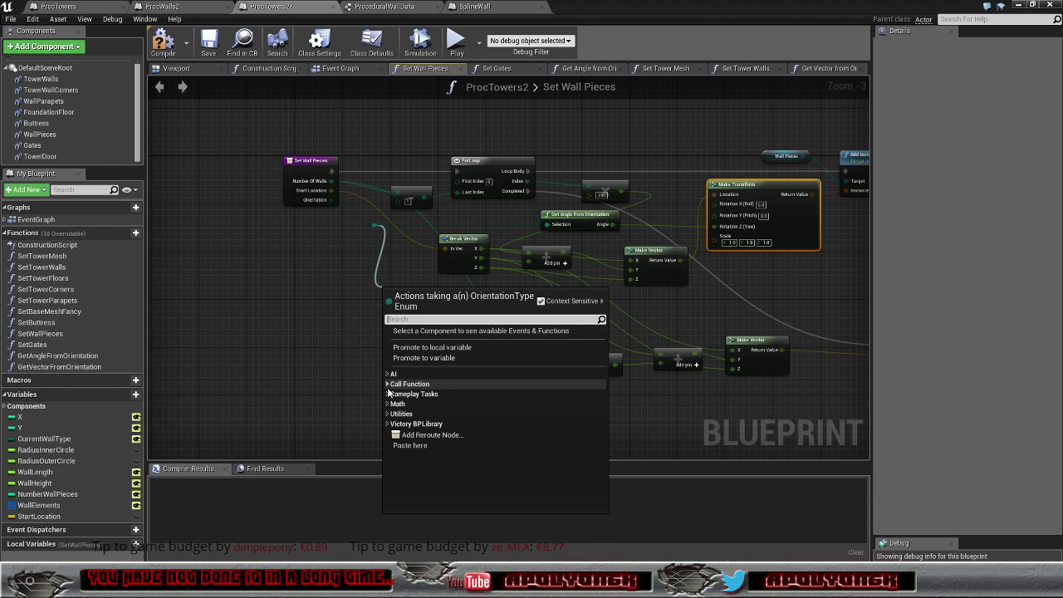
pyautogui.click(388, 384)
pyautogui.click(438, 405)
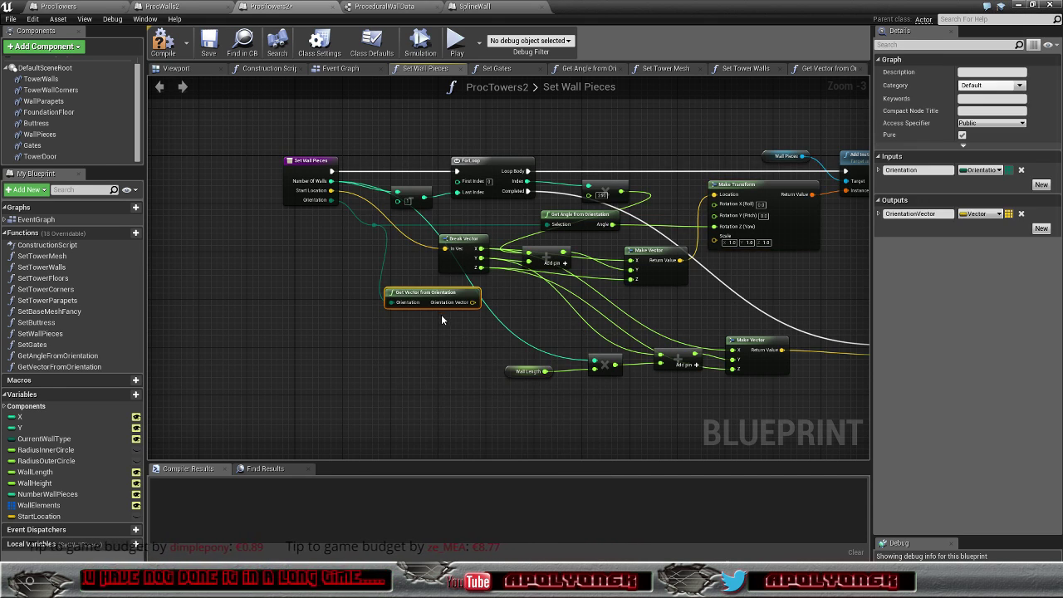
# Step: Delete the old Break Vector, Add and Make Vector nodes
pyautogui.moveTo(519, 308); pyautogui.dragTo(415, 266, button='right')
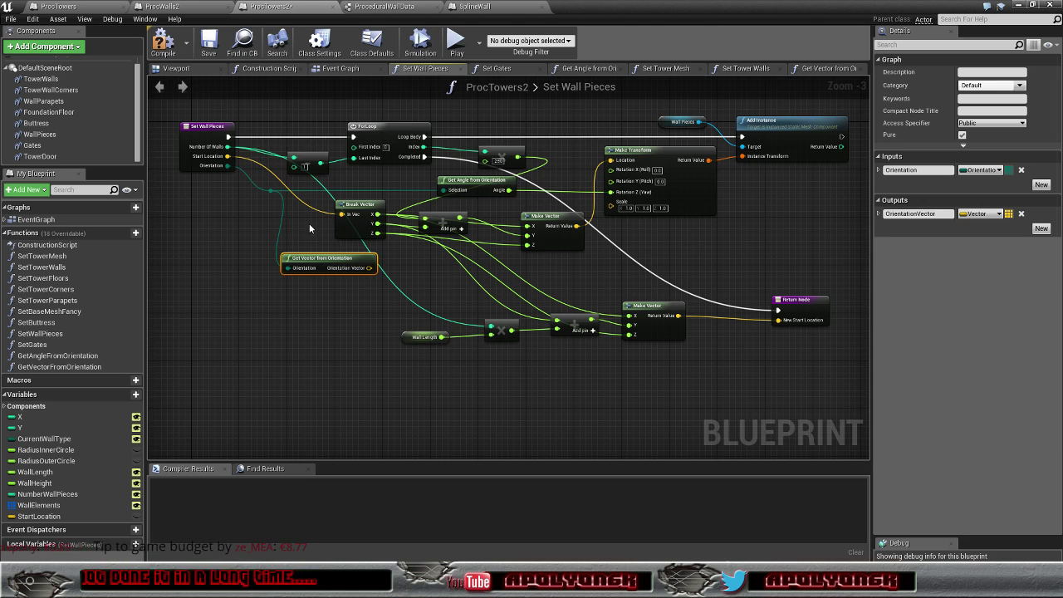
pyautogui.moveTo(430, 231); pyautogui.dragTo(570, 231)
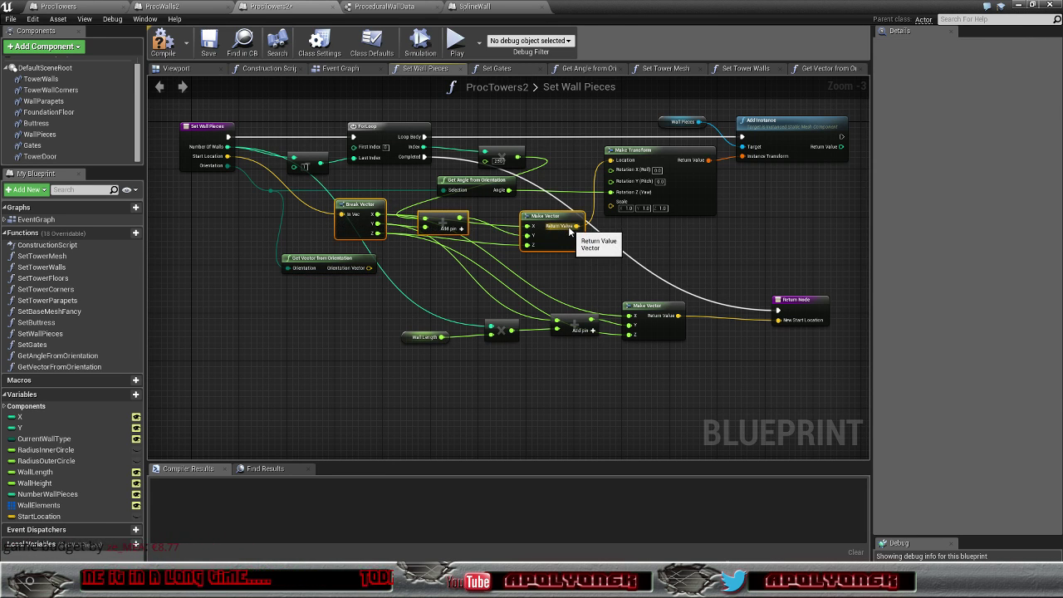
pyautogui.press('Delete')
# Step: Rearrange Wall Length, multiply and Get Vector from Orientation nodes side by side
pyautogui.moveTo(502, 269)
pyautogui.mouseDown(button='right')
pyautogui.moveTo(432, 238)
pyautogui.moveTo(468, 240)
pyautogui.mouseUp(button='right')
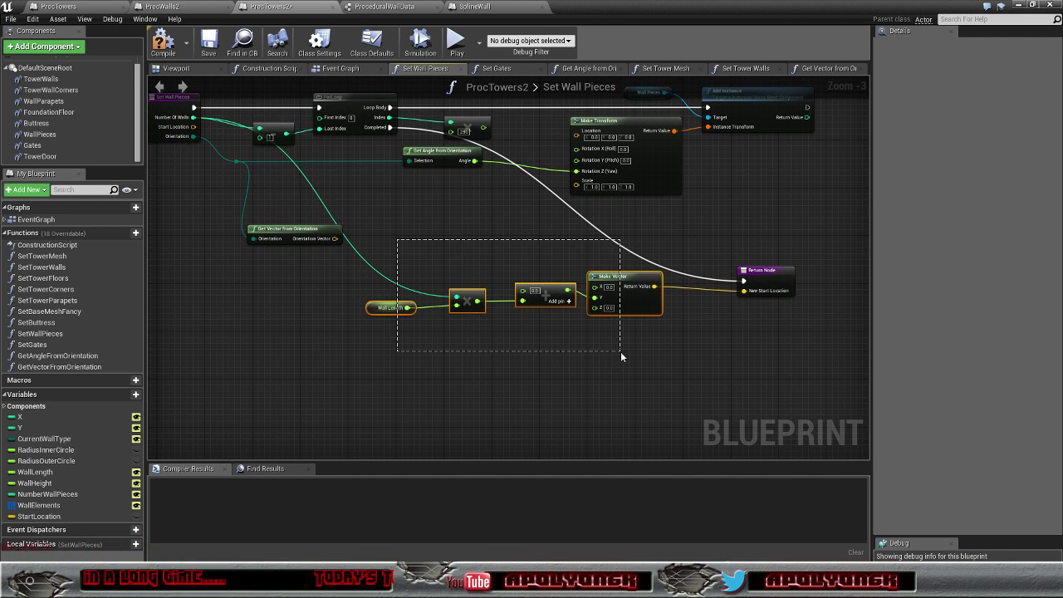
pyautogui.moveTo(620, 351); pyautogui.dragTo(509, 254)
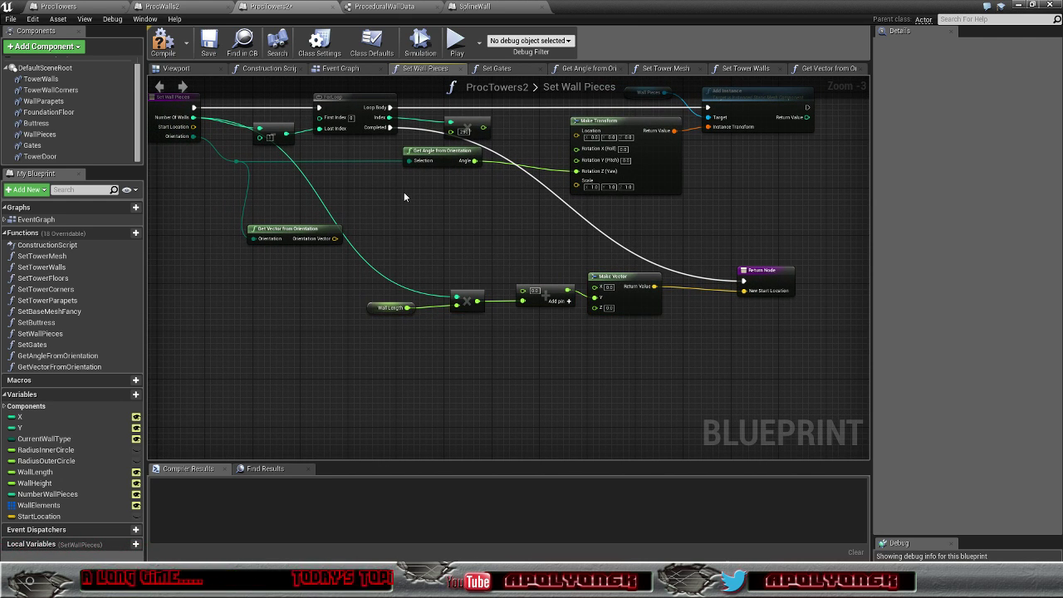
pyautogui.moveTo(405, 197)
pyautogui.mouseDown(button='right')
pyautogui.moveTo(451, 224)
pyautogui.moveTo(468, 220)
pyautogui.mouseUp(button='right')
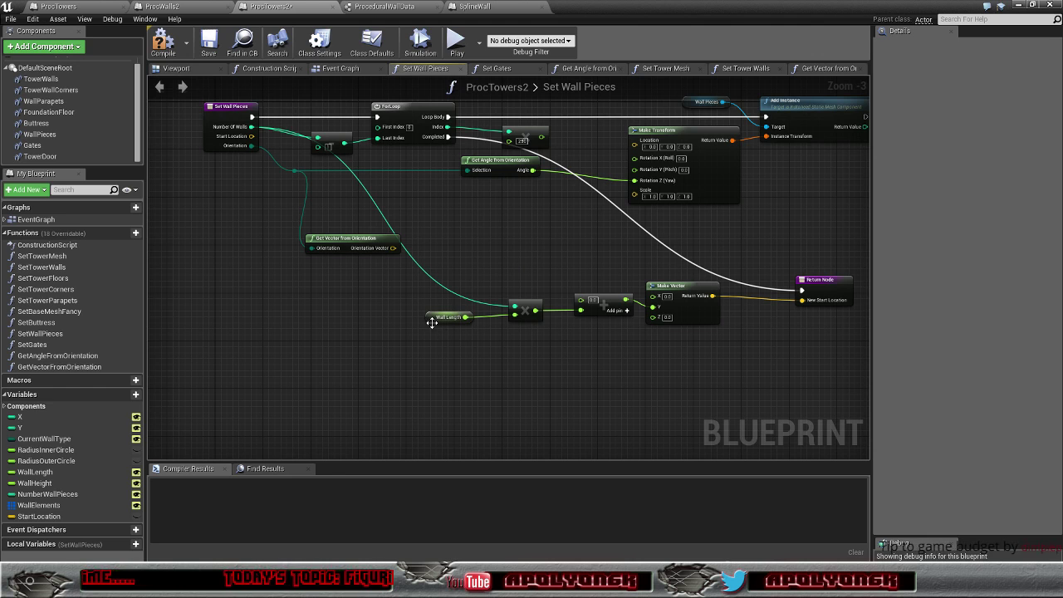
pyautogui.moveTo(429, 320); pyautogui.dragTo(444, 325)
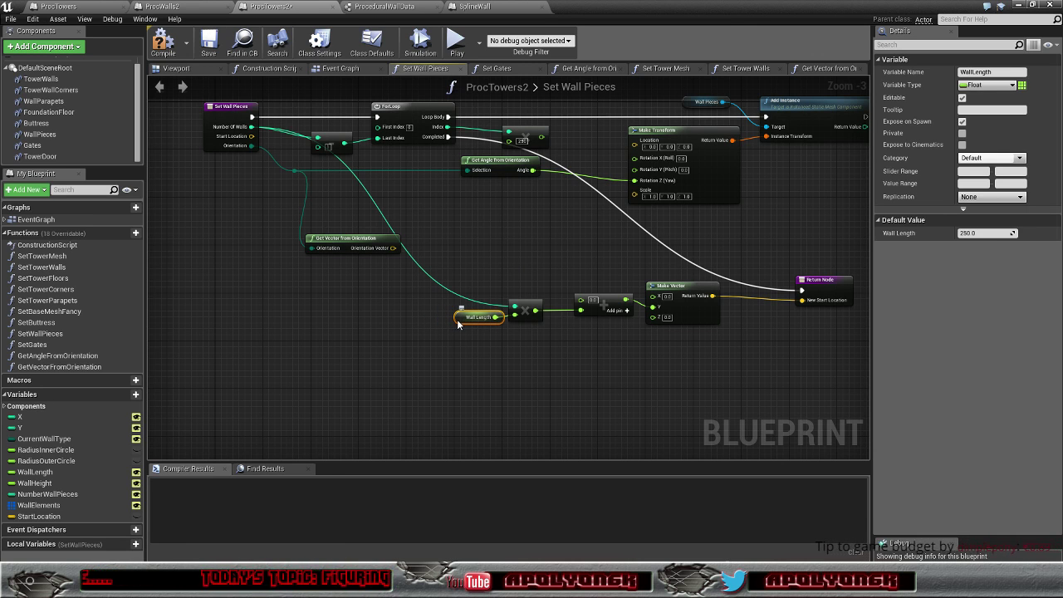
pyautogui.moveTo(486, 294)
pyautogui.mouseDown()
pyautogui.moveTo(532, 340)
pyautogui.moveTo(335, 190)
pyautogui.moveTo(351, 189)
pyautogui.mouseUp()
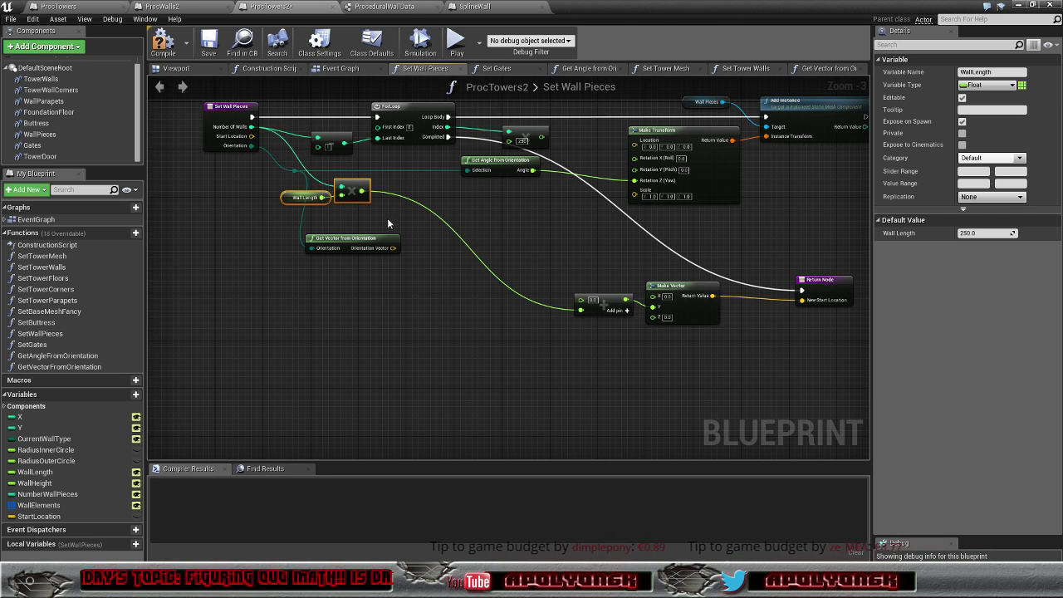
pyautogui.moveTo(355, 242); pyautogui.dragTo(324, 223)
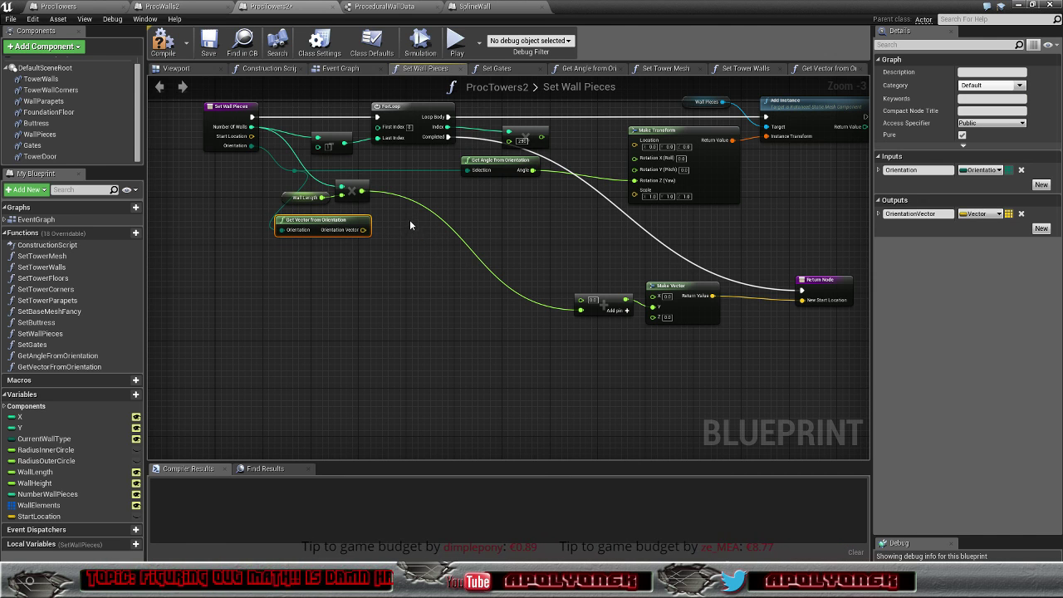
pyautogui.moveTo(410, 224); pyautogui.dragTo(355, 237, button='right')
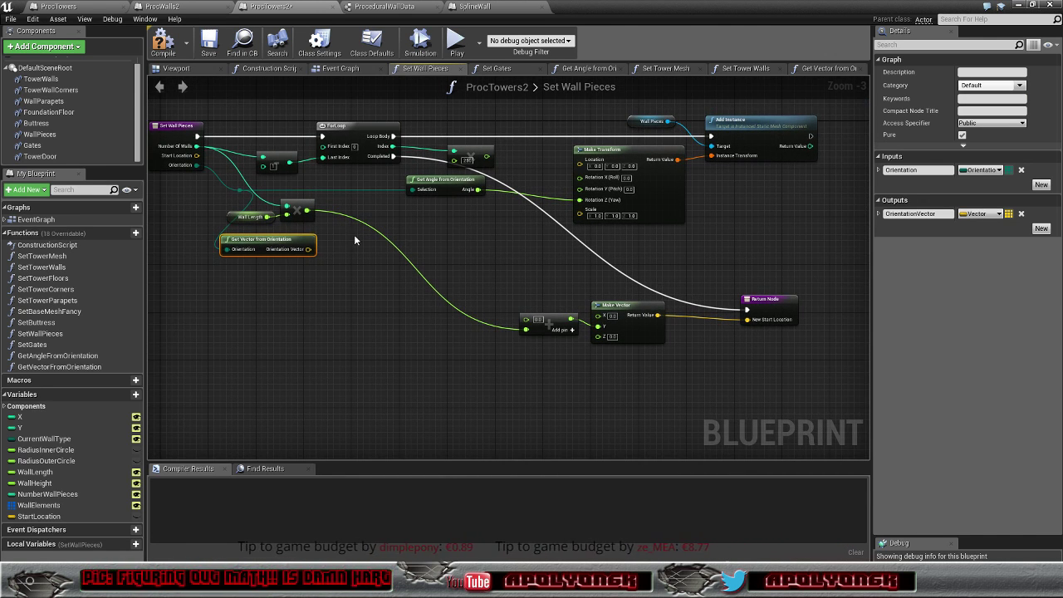
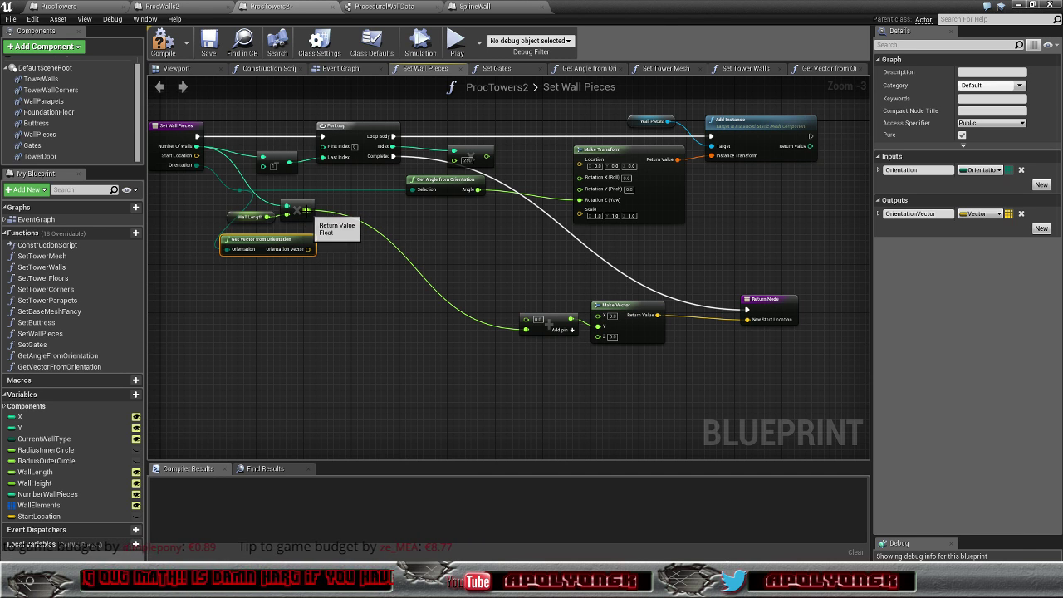
# Step: Scale the orientation vector by the wall-length product with a vector * float node
pyautogui.moveTo(308, 249); pyautogui.dragTo(372, 228)
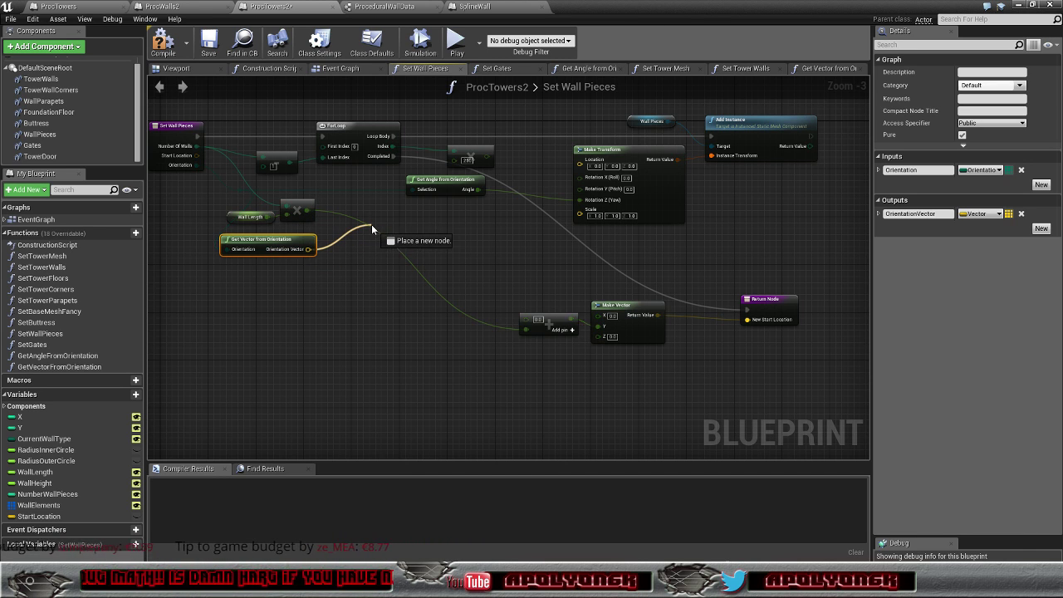
pyautogui.write('*')
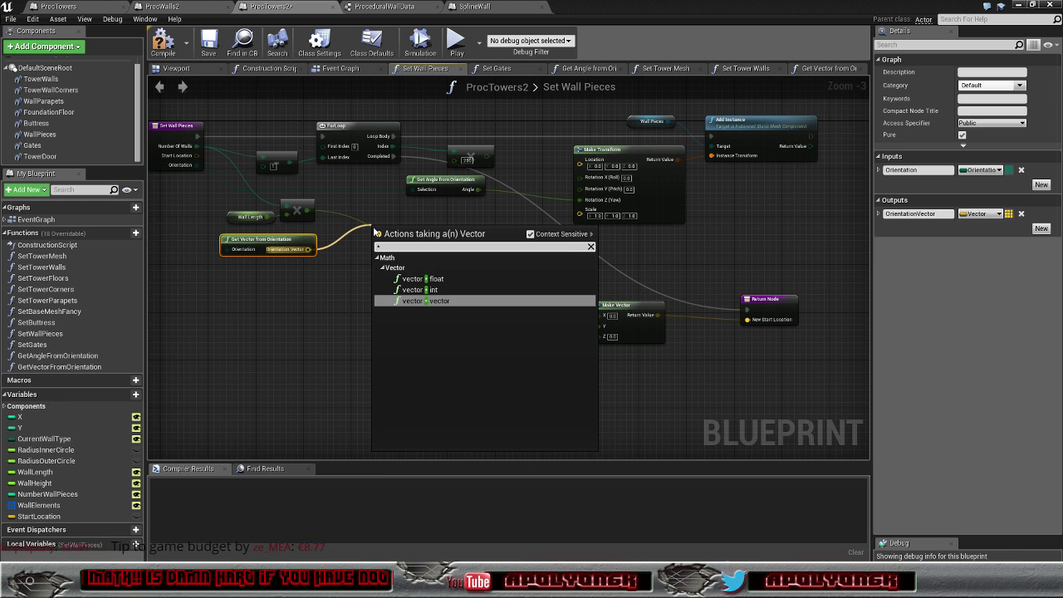
pyautogui.click(444, 280)
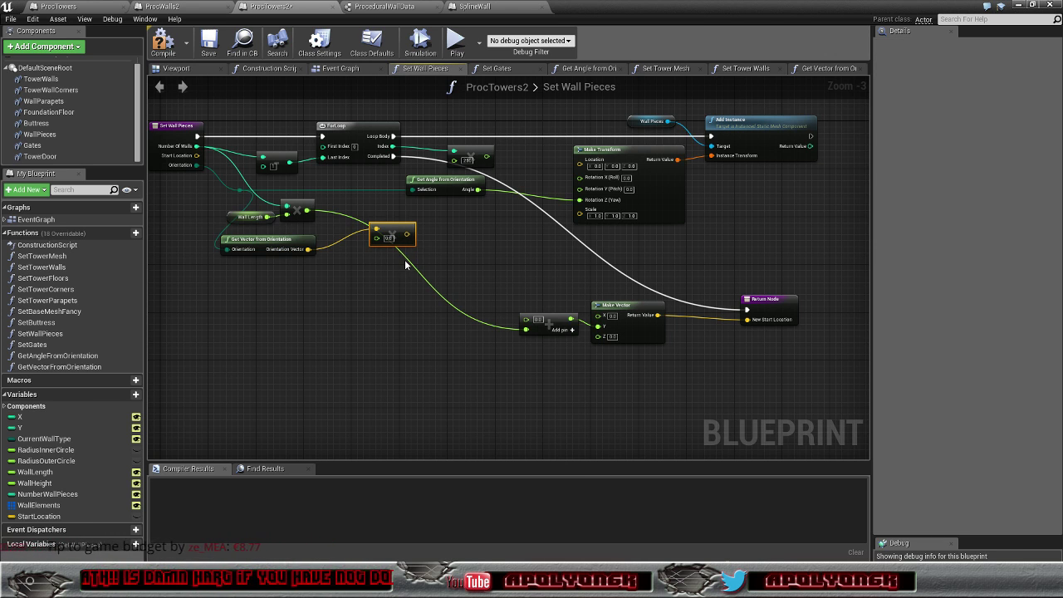
pyautogui.moveTo(308, 210)
pyautogui.mouseDown()
pyautogui.moveTo(379, 242)
pyautogui.moveTo(363, 235)
pyautogui.mouseUp()
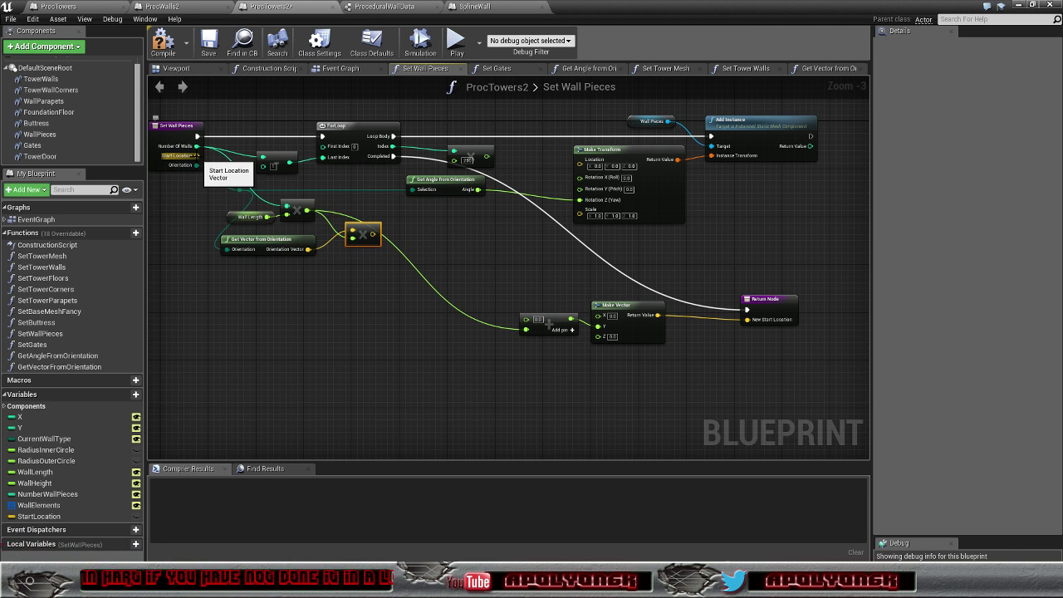
# Step: Route Start Location through a reroute point into a vector subtraction of the scaled orientation vector
pyautogui.moveTo(197, 155); pyautogui.dragTo(330, 193)
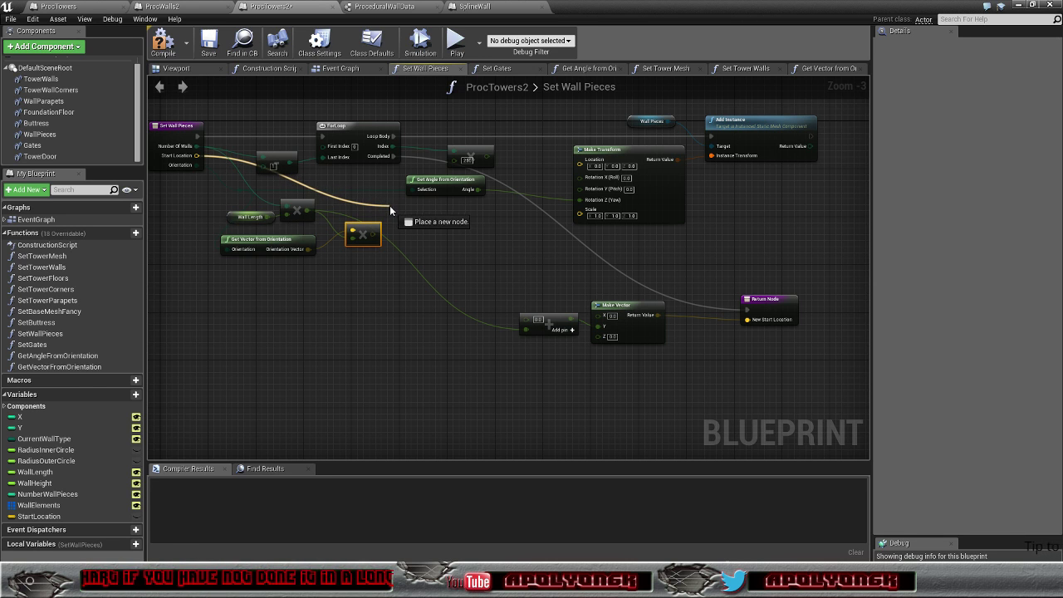
pyautogui.moveTo(382, 199); pyautogui.dragTo(387, 205)
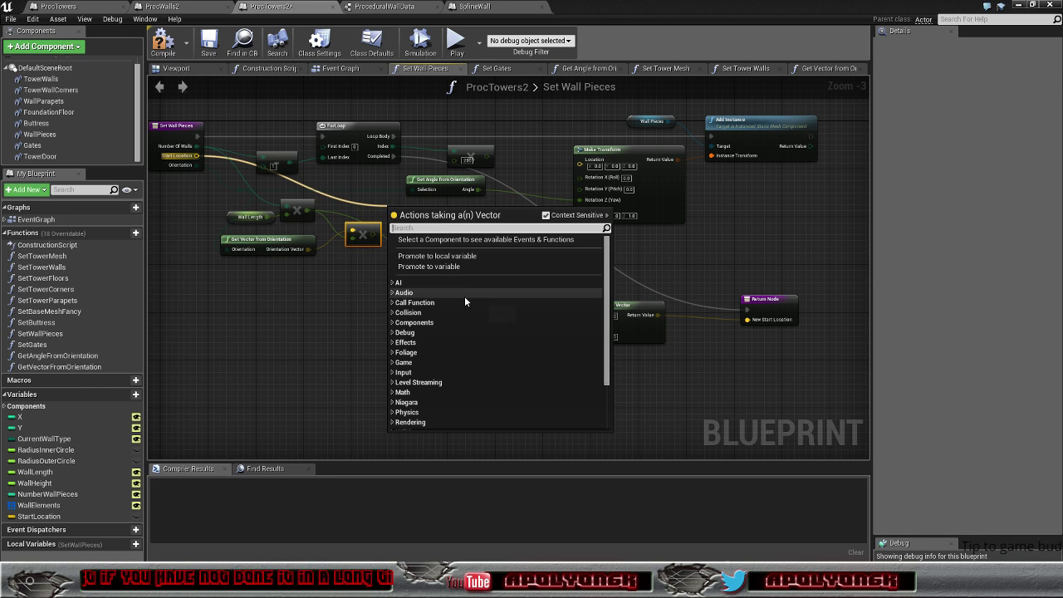
pyautogui.scroll(-2, 467, 299)
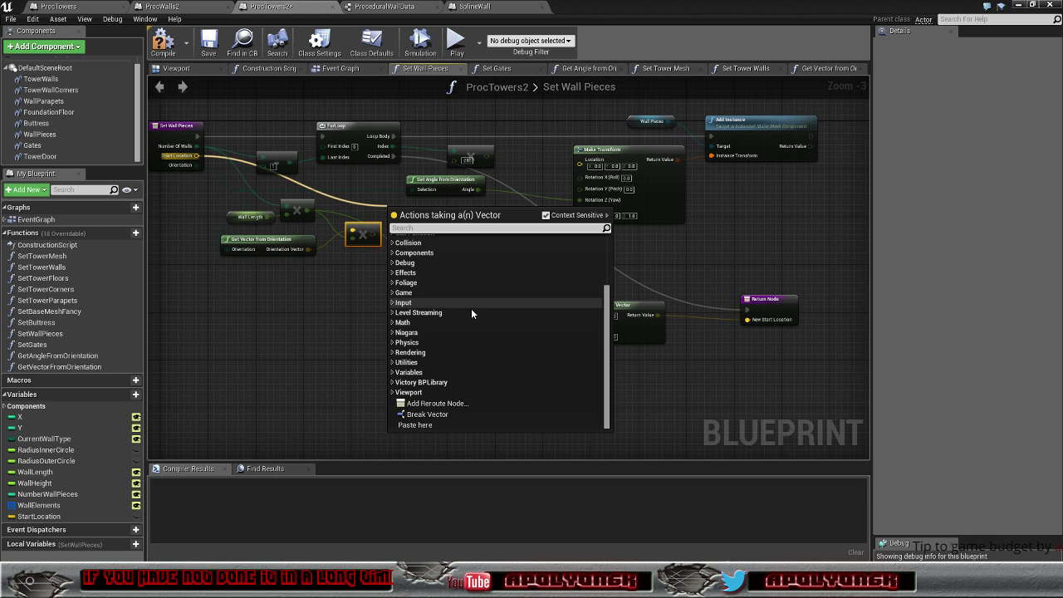
pyautogui.click(445, 406)
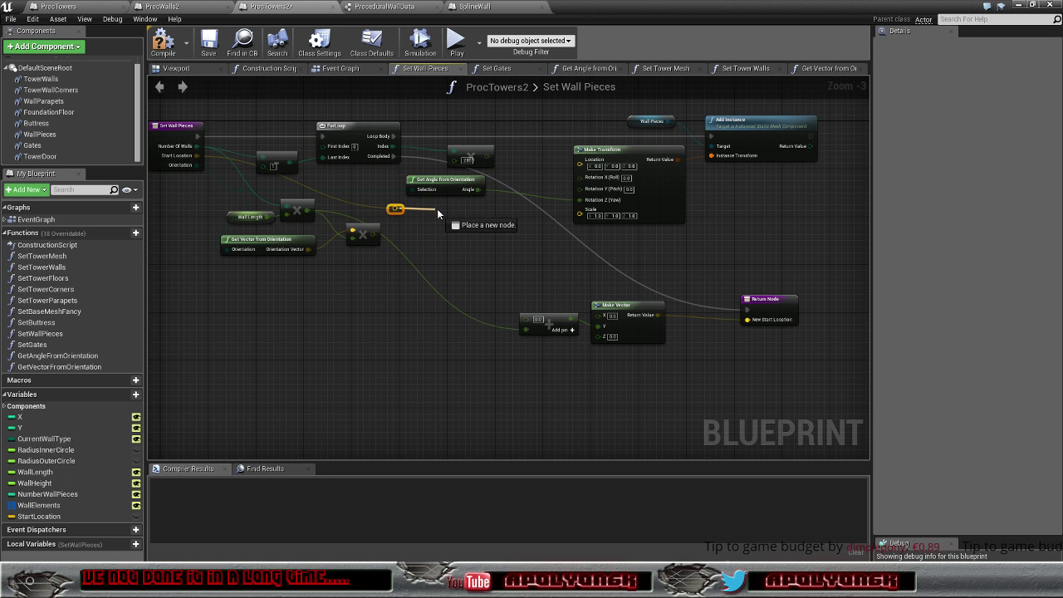
pyautogui.moveTo(400, 209); pyautogui.dragTo(442, 214)
pyautogui.write('-')
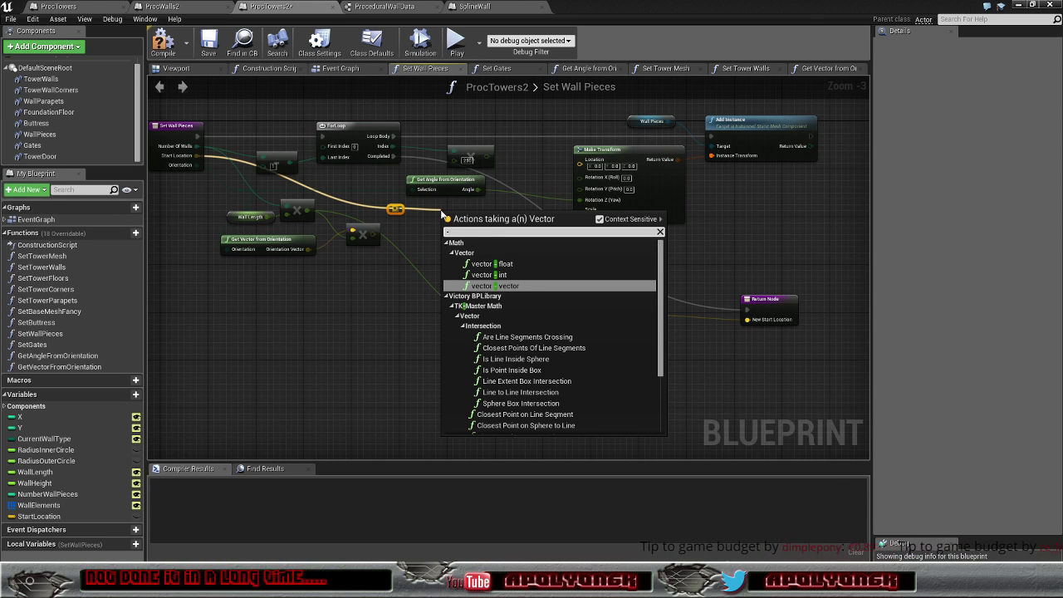
pyautogui.click(497, 283)
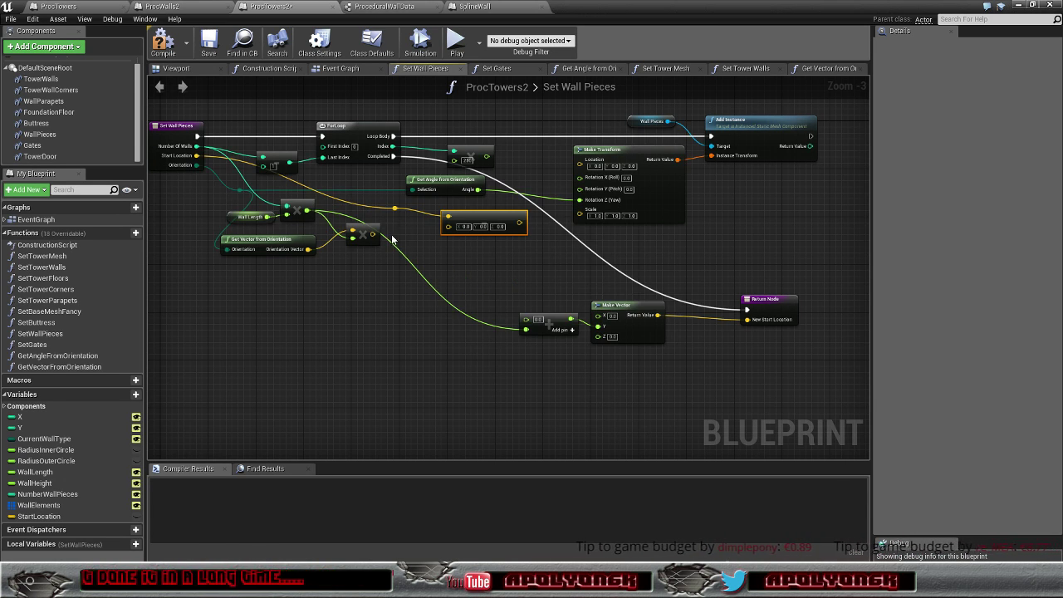
pyautogui.moveTo(373, 233)
pyautogui.mouseDown()
pyautogui.moveTo(538, 209)
pyautogui.moveTo(582, 163)
pyautogui.mouseUp()
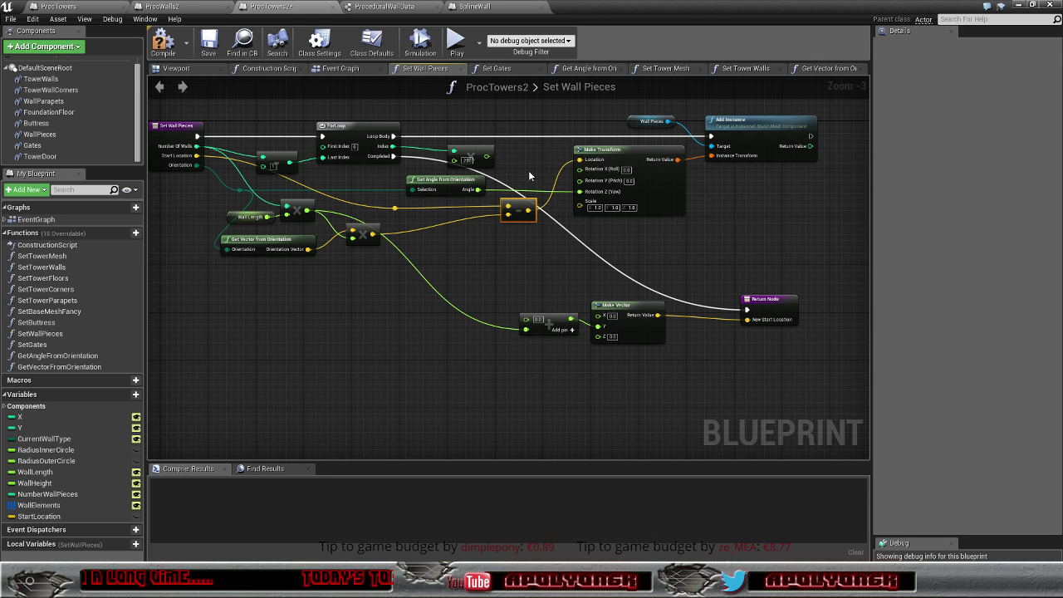
# Step: Break the subtraction node's link into Make Transform's Location pin
pyautogui.moveTo(529, 170)
pyautogui.mouseDown(button='right')
pyautogui.moveTo(541, 165)
pyautogui.moveTo(537, 182)
pyautogui.moveTo(548, 186)
pyautogui.mouseUp(button='right')
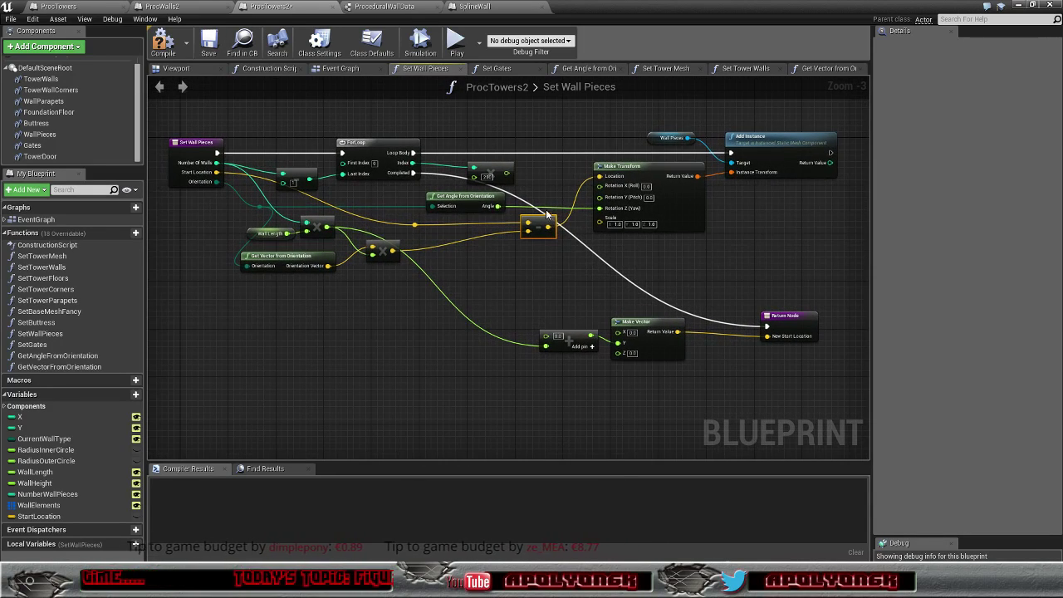
pyautogui.moveTo(535, 225); pyautogui.dragTo(500, 232)
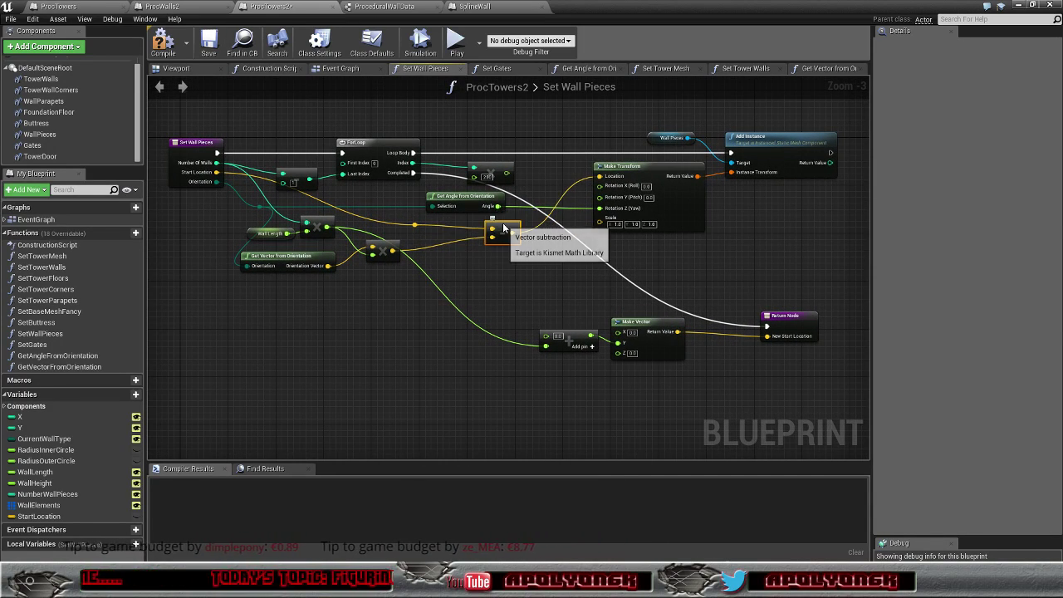
pyautogui.rightClick(604, 177)
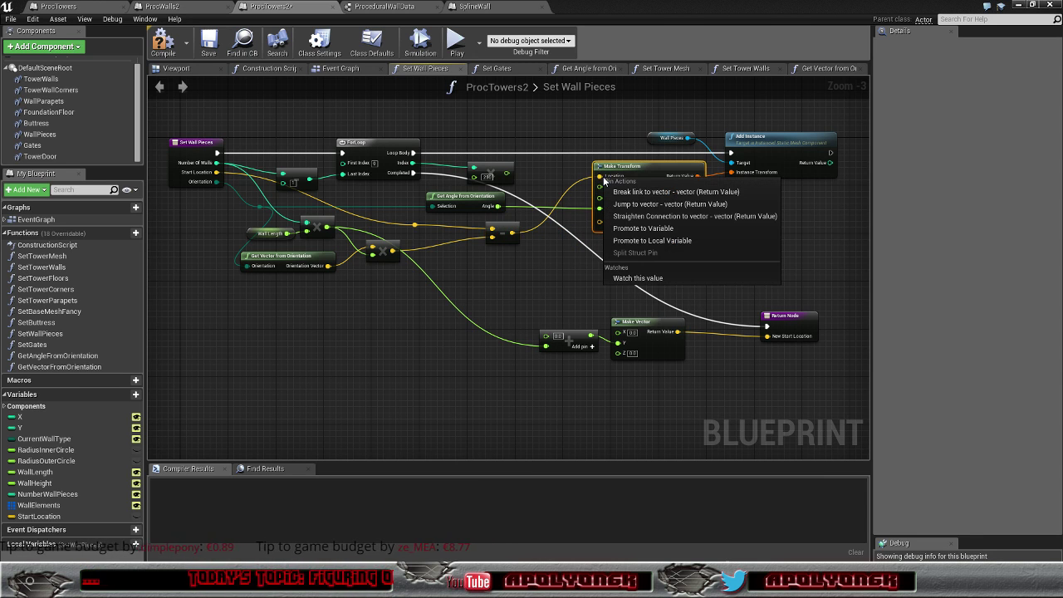
pyautogui.click(647, 194)
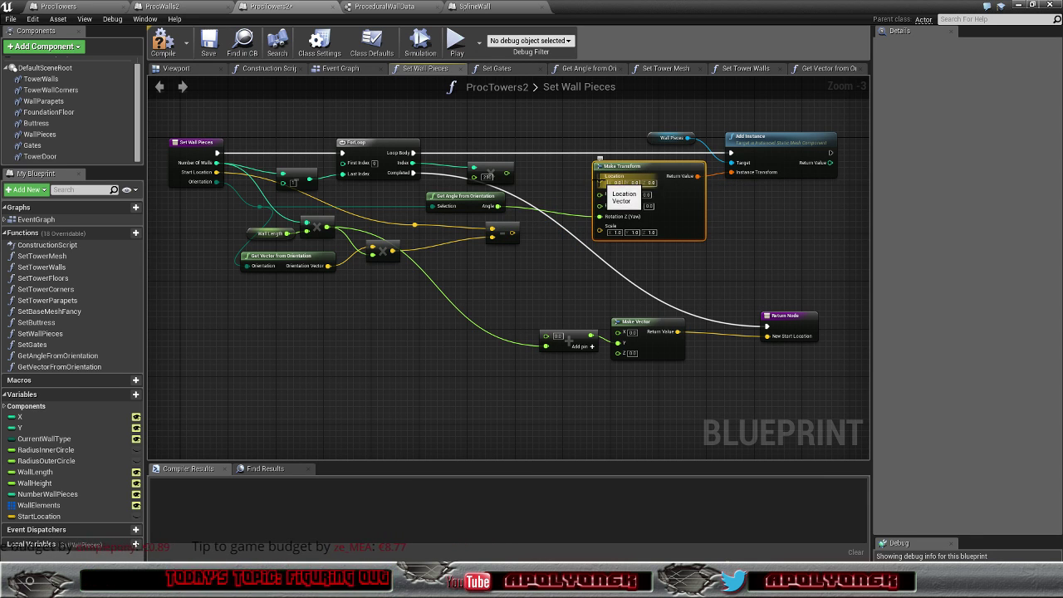
pyautogui.rightClick(601, 179)
pyautogui.click(579, 186)
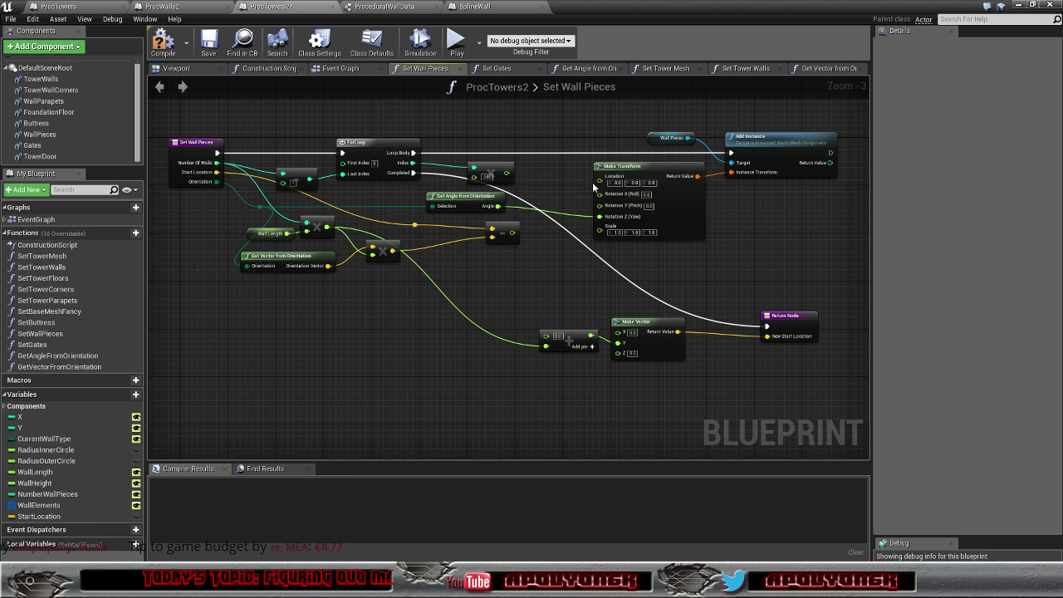
# Step: Feed Location from a new Make Vector node, then select the instancing nodes
pyautogui.moveTo(599, 180); pyautogui.dragTo(558, 187)
pyautogui.click(554, 182)
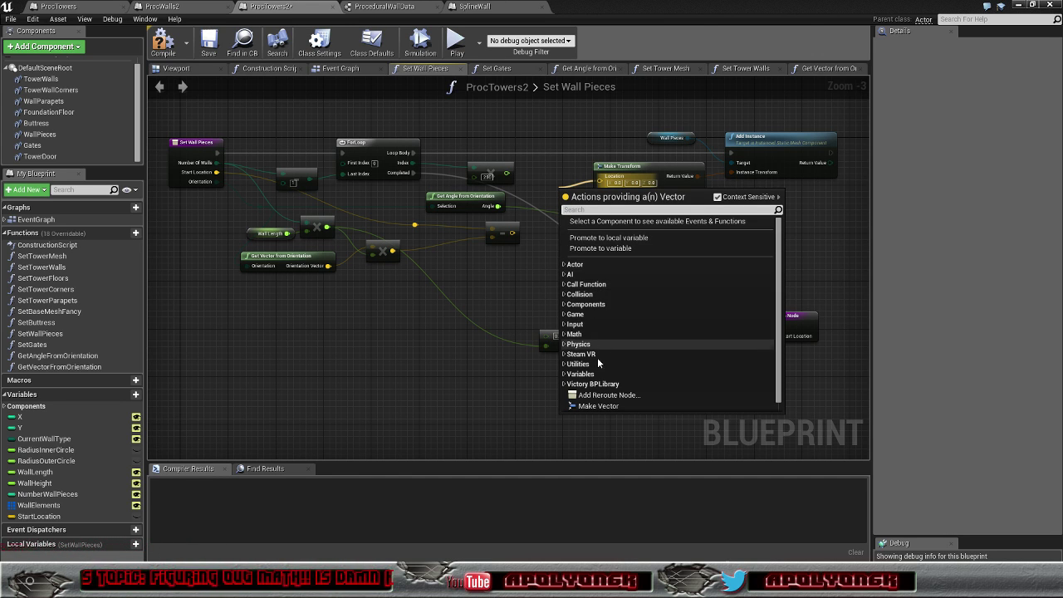
pyautogui.click(603, 406)
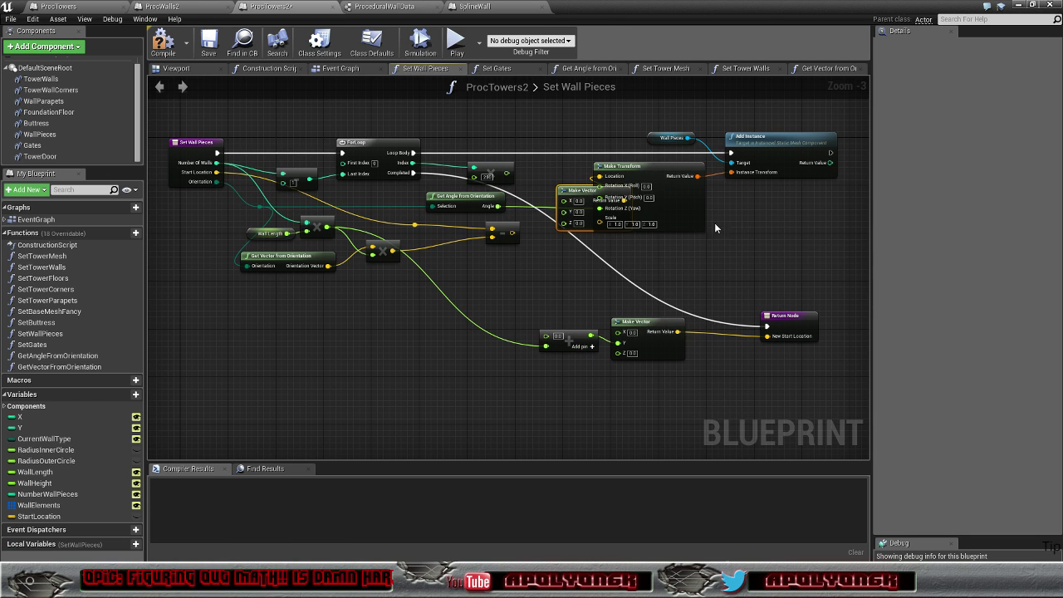
pyautogui.moveTo(715, 222); pyautogui.dragTo(572, 264, button='right')
pyautogui.moveTo(737, 287); pyautogui.dragTo(516, 166)
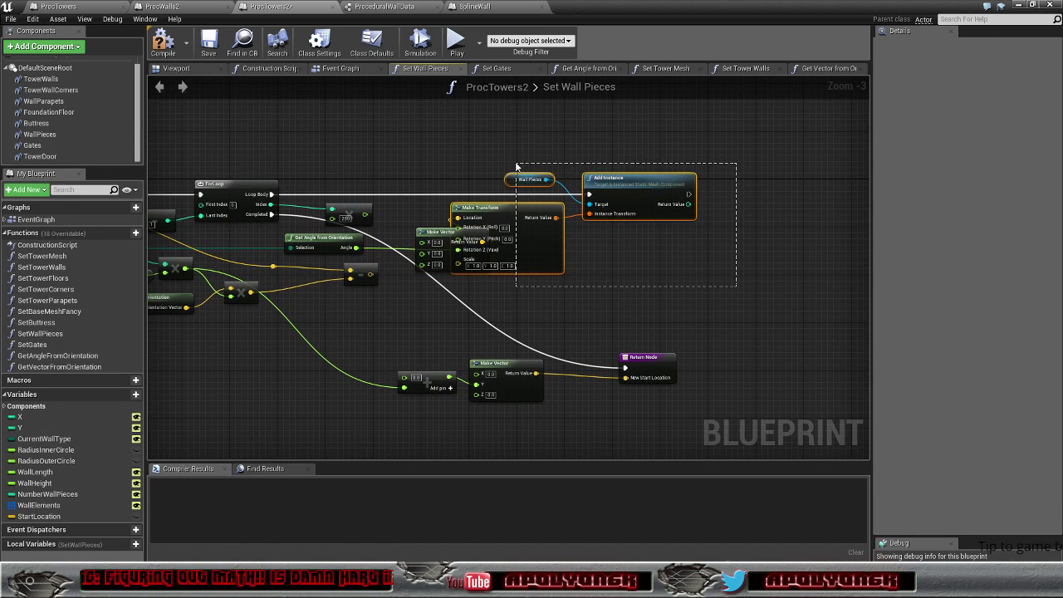
# Step: Shift the instancing nodes right and place Make Vector just left of Make Transform
pyautogui.moveTo(525, 211); pyautogui.dragTo(656, 215)
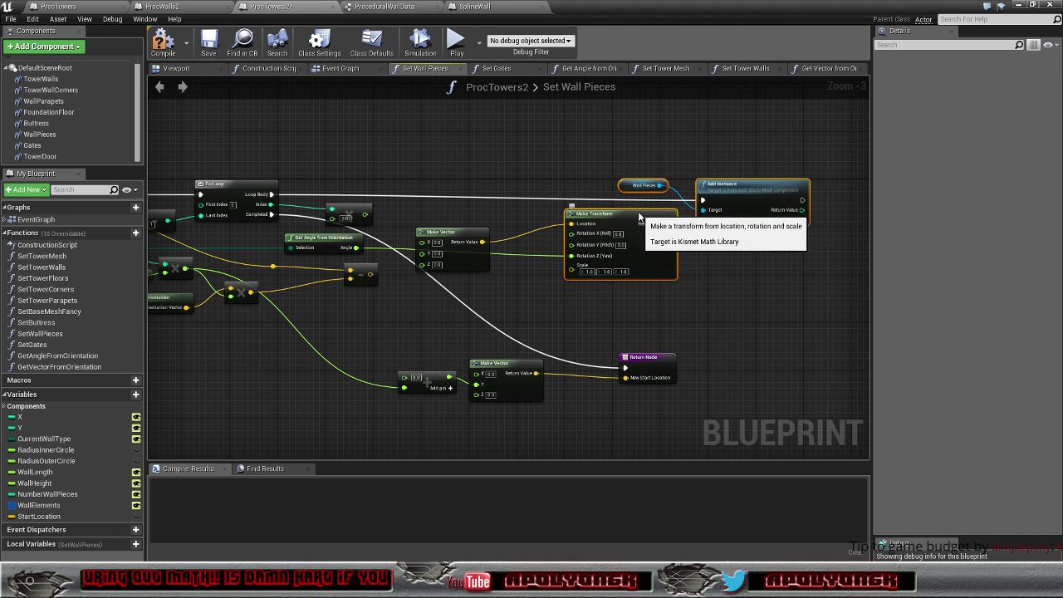
pyautogui.moveTo(459, 230); pyautogui.dragTo(520, 219)
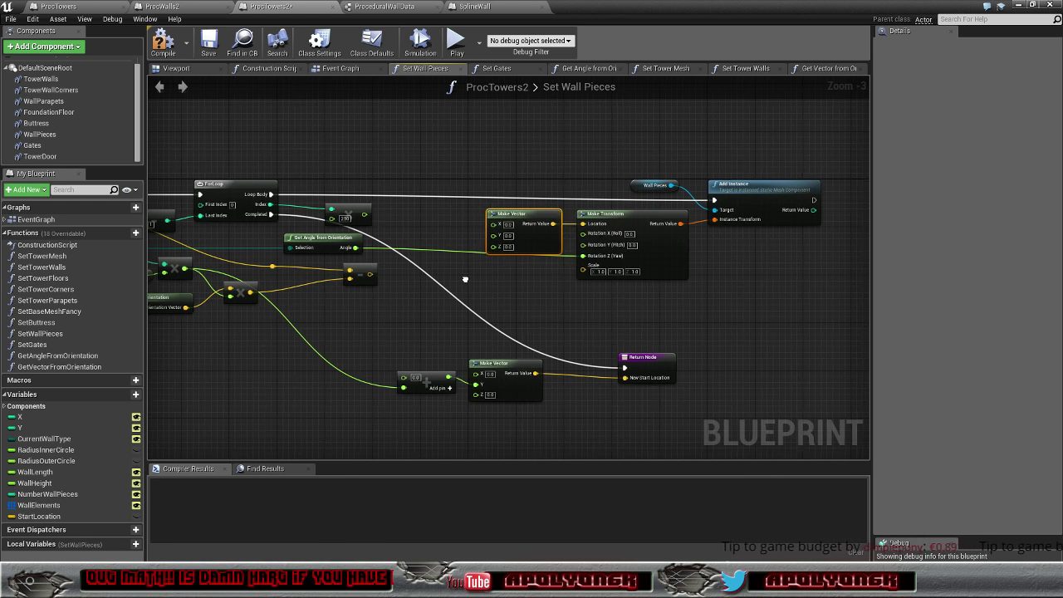
pyautogui.moveTo(465, 278); pyautogui.dragTo(673, 280, button='right')
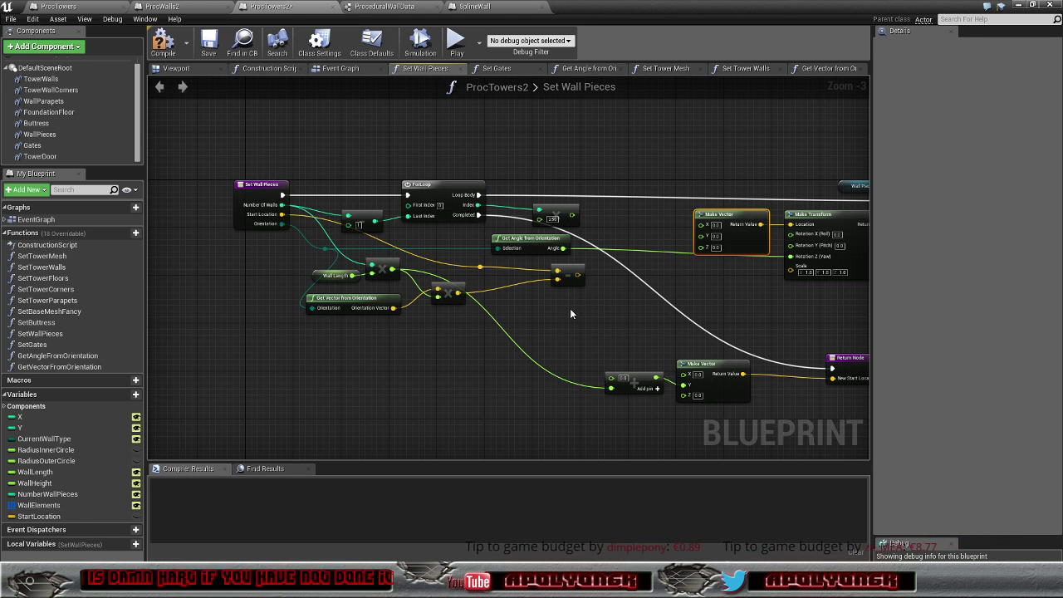
pyautogui.moveTo(571, 313); pyautogui.dragTo(533, 321, button='right')
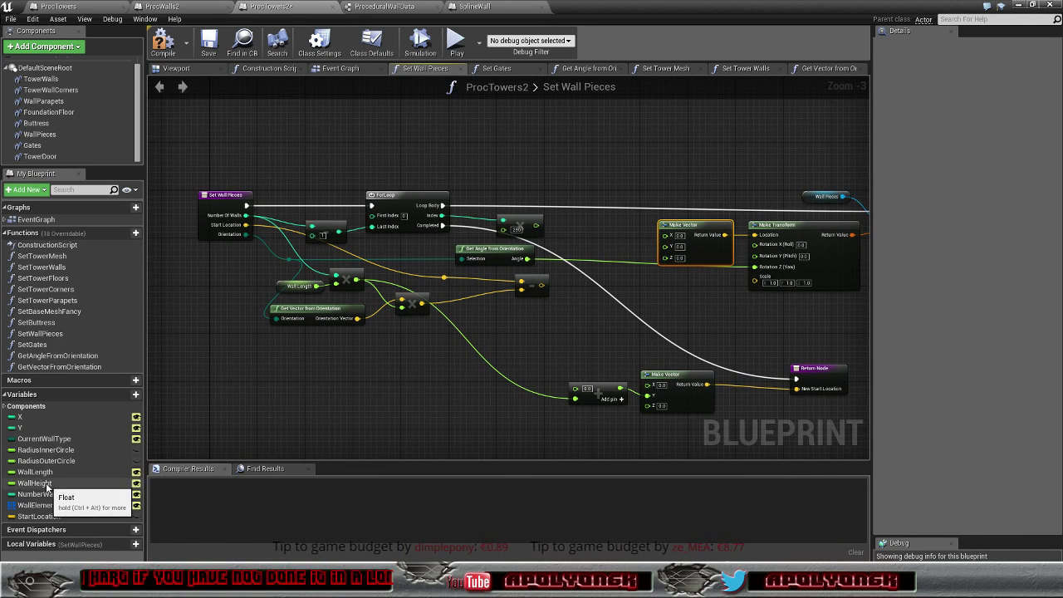
# Step: Add a WallLength getter to the graph beside the multiply node
pyautogui.keyDown('ctrl'); pyautogui.moveTo(43, 480); pyautogui.dragTo(462, 247); pyautogui.keyUp('ctrl')
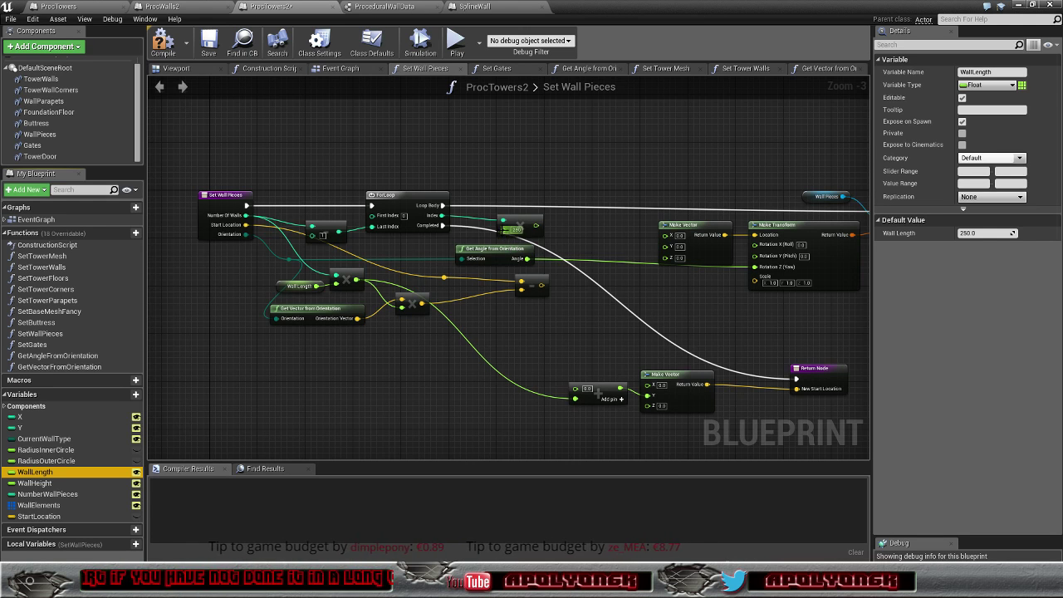
pyautogui.moveTo(429, 241); pyautogui.dragTo(407, 247)
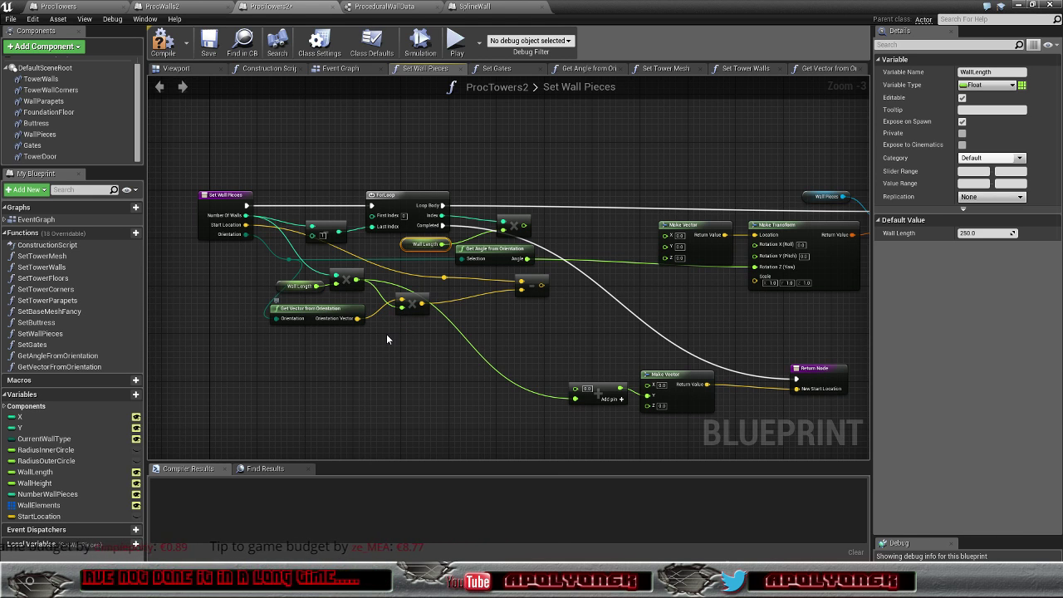
pyautogui.click(336, 309)
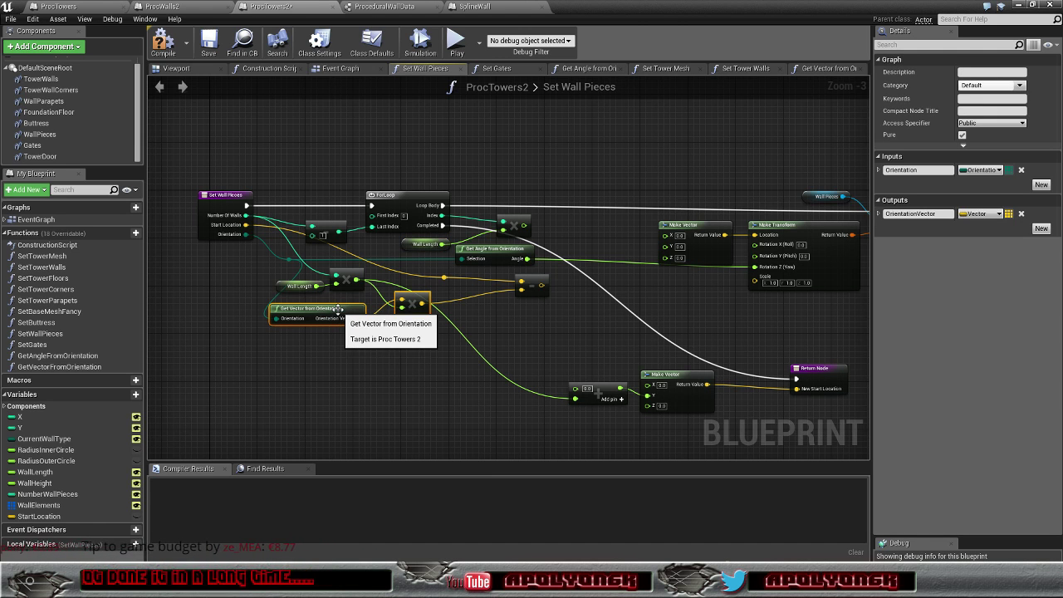
# Step: Duplicate the Get Vector from Orientation node and separate Get Angle from Orientation from it
pyautogui.hotkey('ctrl', 'w')
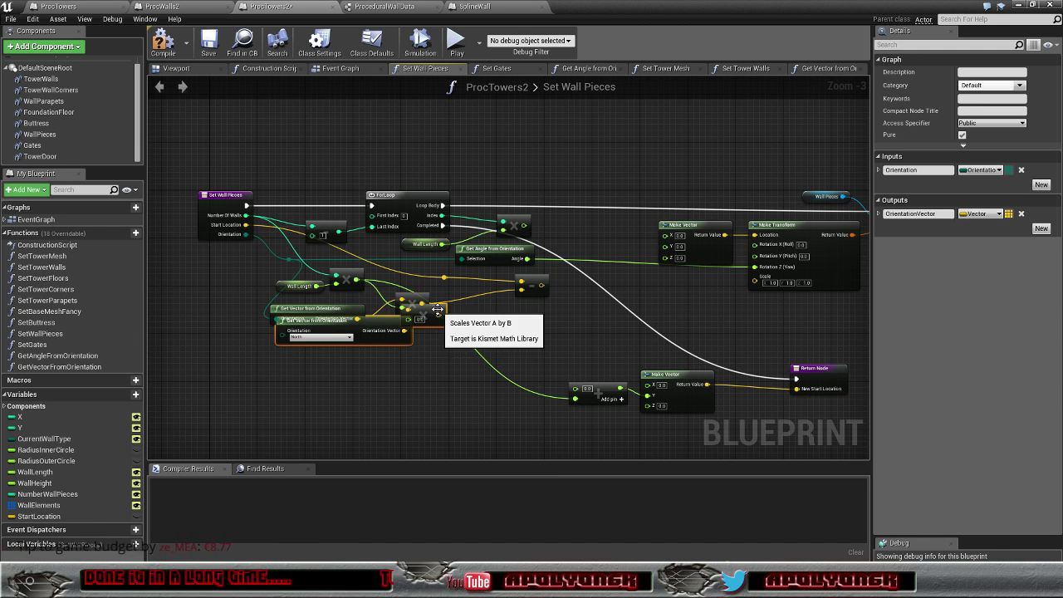
pyautogui.moveTo(437, 317)
pyautogui.mouseDown()
pyautogui.moveTo(623, 236)
pyautogui.moveTo(607, 233)
pyautogui.mouseUp()
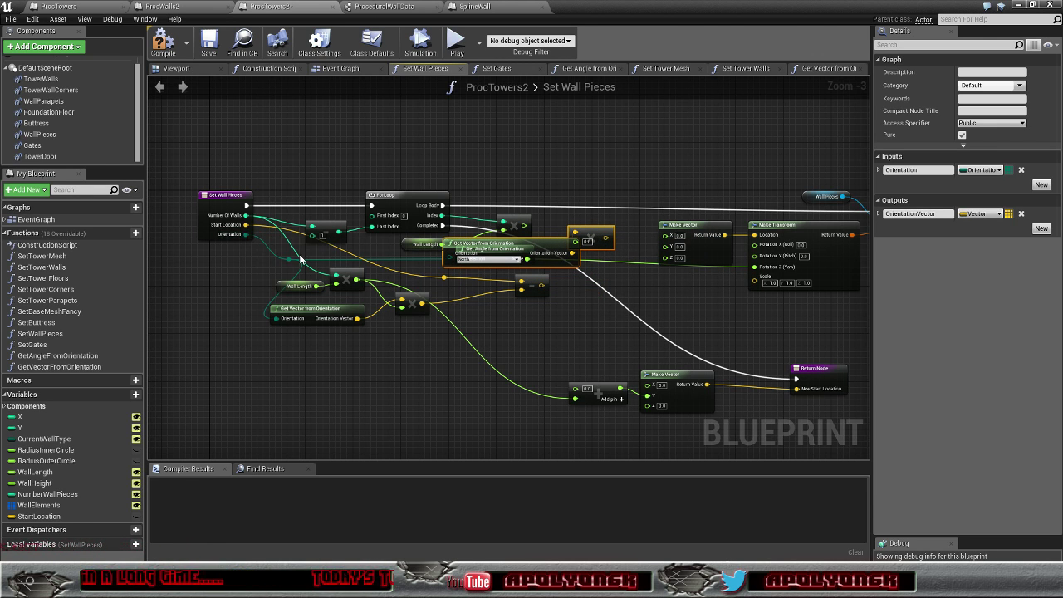
pyautogui.moveTo(289, 258); pyautogui.dragTo(453, 262)
pyautogui.scroll(1, 576, 285)
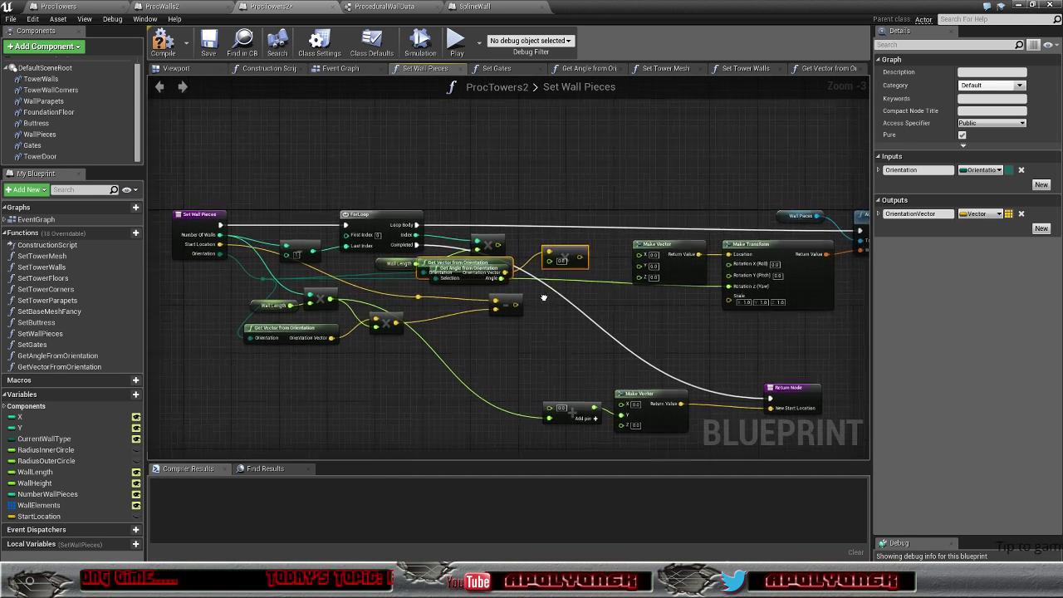
pyautogui.scroll(1, 547, 299)
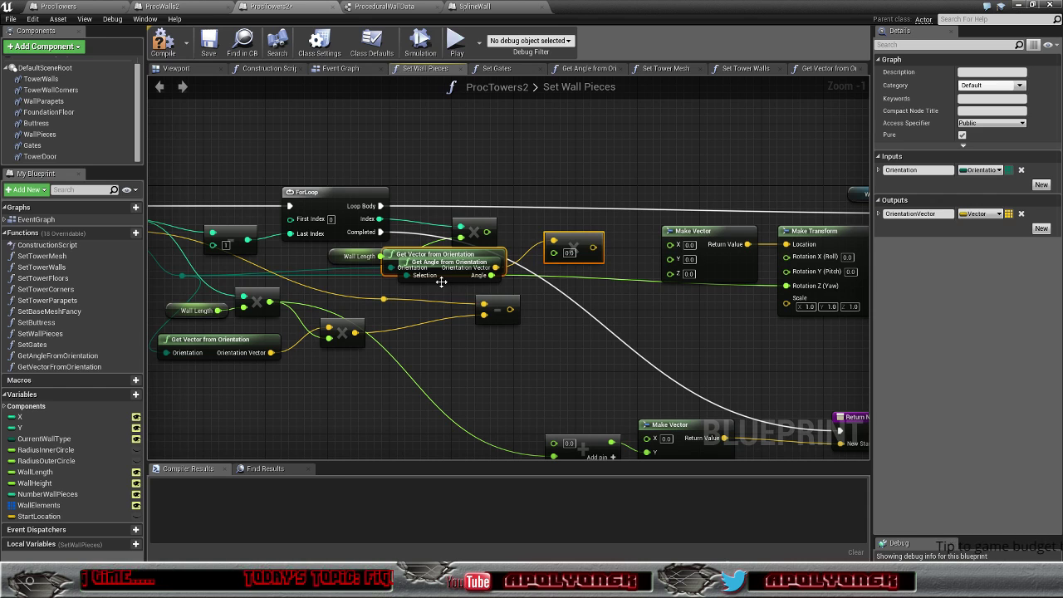
pyautogui.moveTo(441, 282); pyautogui.dragTo(427, 308)
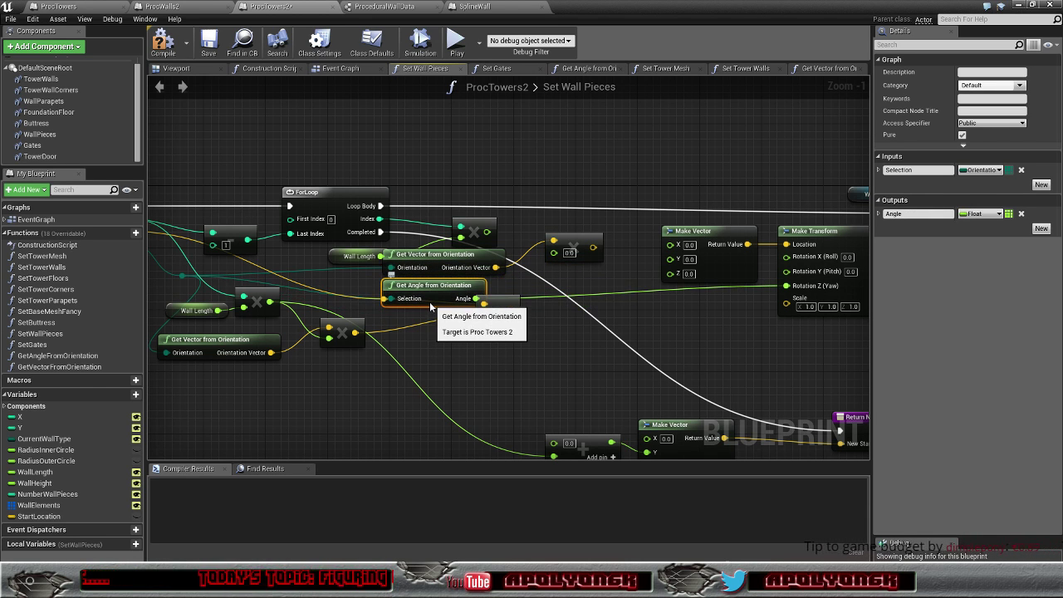
pyautogui.moveTo(430, 307); pyautogui.dragTo(446, 344)
pyautogui.click(499, 307)
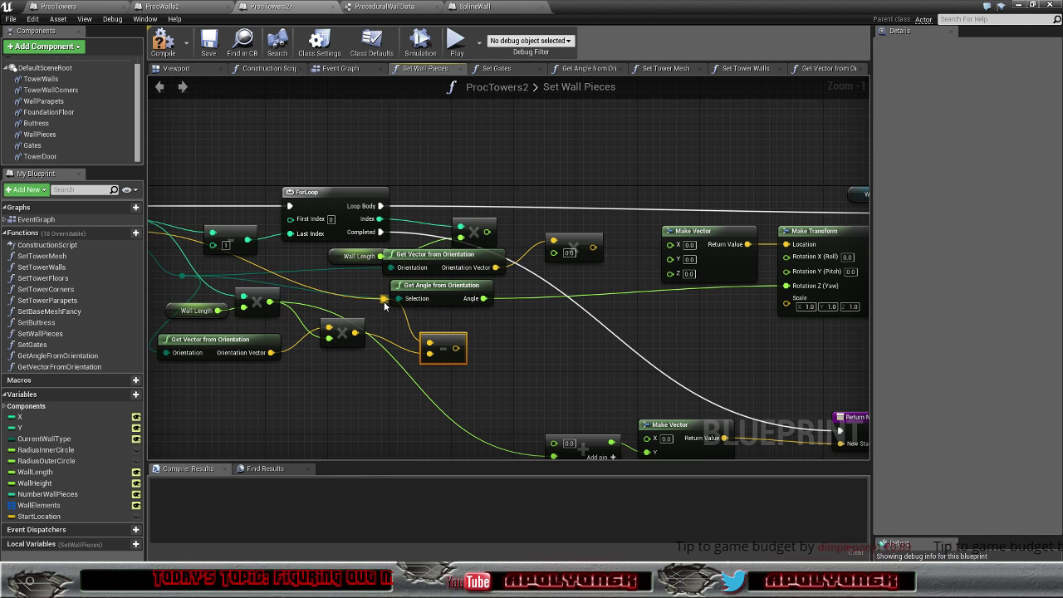
# Step: Add a reroute point on the vector wire and move the wall length calculation nodes down-left
pyautogui.doubleClick(368, 307)
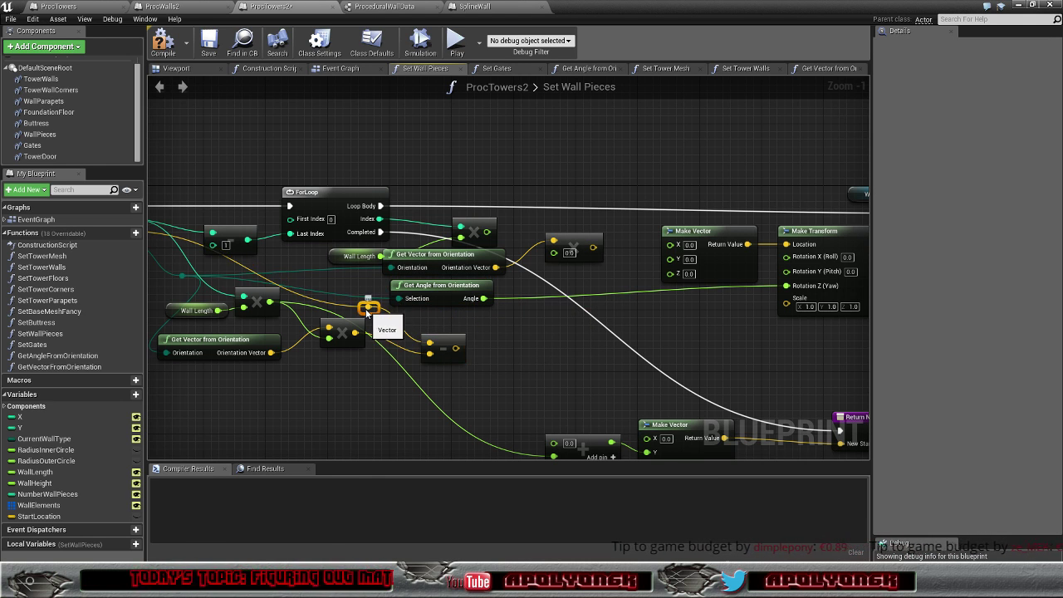
pyautogui.moveTo(367, 312); pyautogui.dragTo(371, 314)
pyautogui.moveTo(528, 372); pyautogui.dragTo(628, 346, button='right')
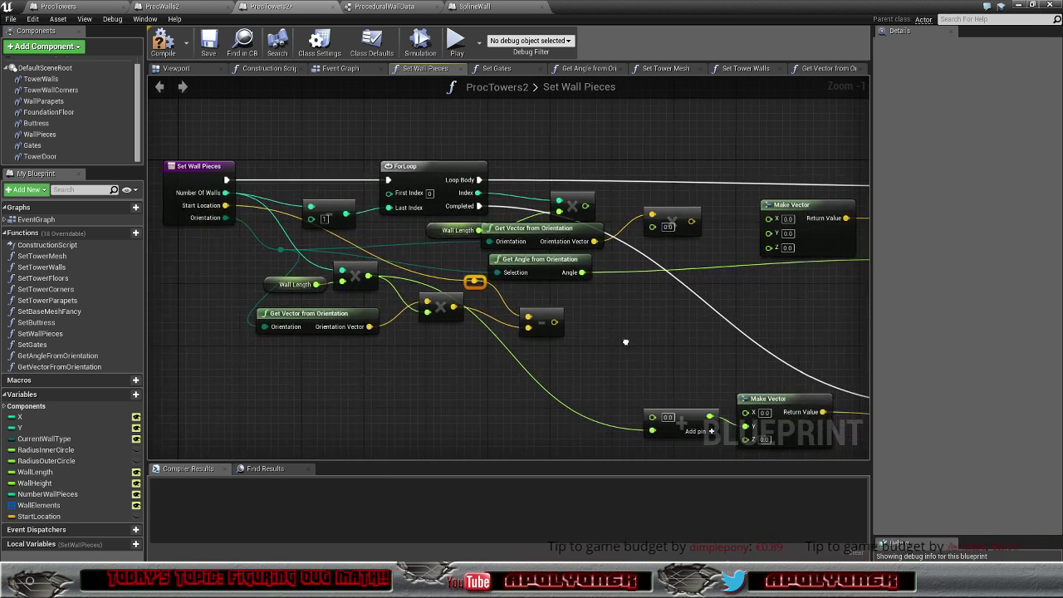
pyautogui.moveTo(575, 360); pyautogui.dragTo(256, 289)
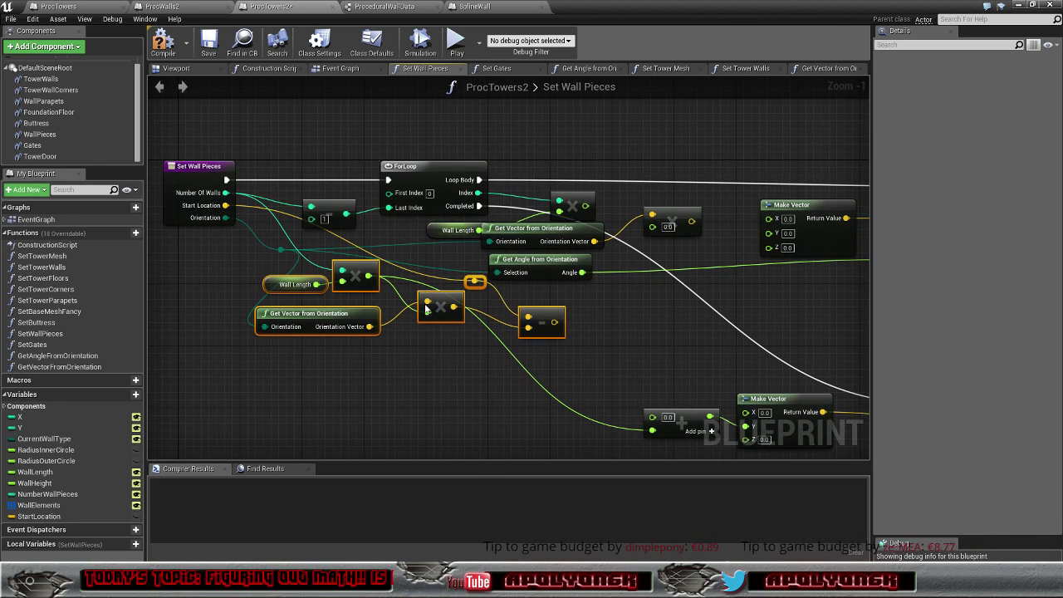
pyautogui.moveTo(442, 300)
pyautogui.mouseDown()
pyautogui.moveTo(411, 370)
pyautogui.moveTo(403, 354)
pyautogui.mouseUp()
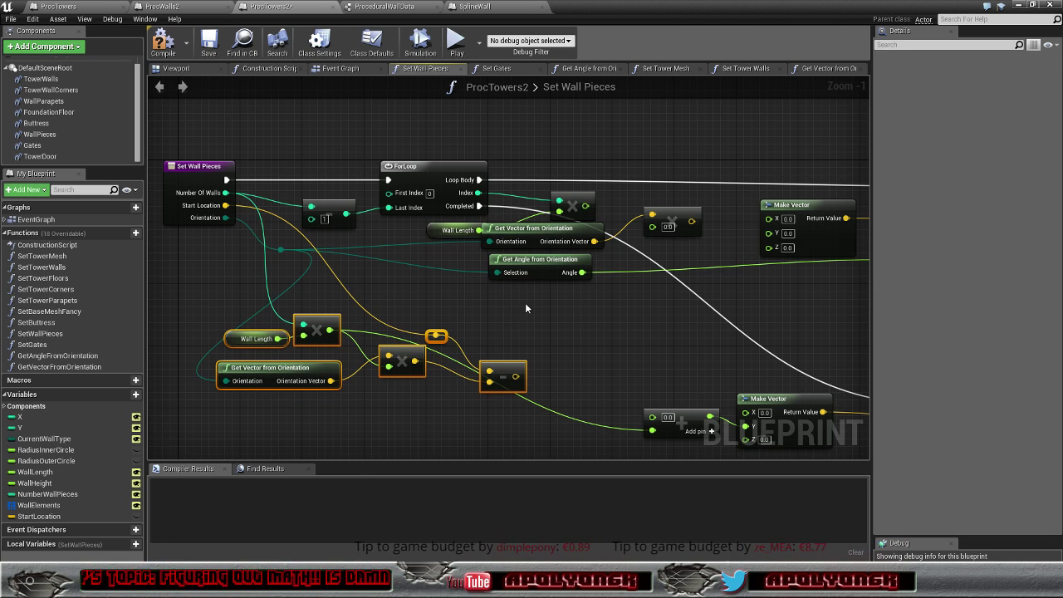
pyautogui.moveTo(525, 302); pyautogui.dragTo(469, 329, button='right')
pyautogui.moveTo(509, 337)
pyautogui.mouseDown()
pyautogui.moveTo(482, 270)
pyautogui.moveTo(476, 301)
pyautogui.moveTo(456, 299)
pyautogui.mouseUp()
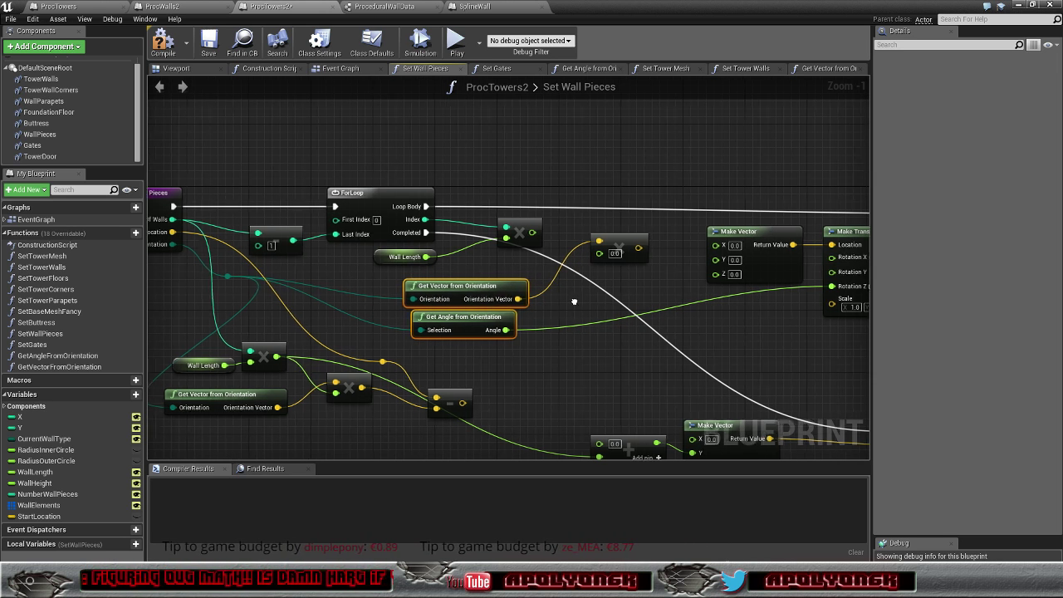
pyautogui.moveTo(571, 303)
pyautogui.mouseDown(button='right')
pyautogui.moveTo(634, 285)
pyautogui.moveTo(603, 289)
pyautogui.mouseUp(button='right')
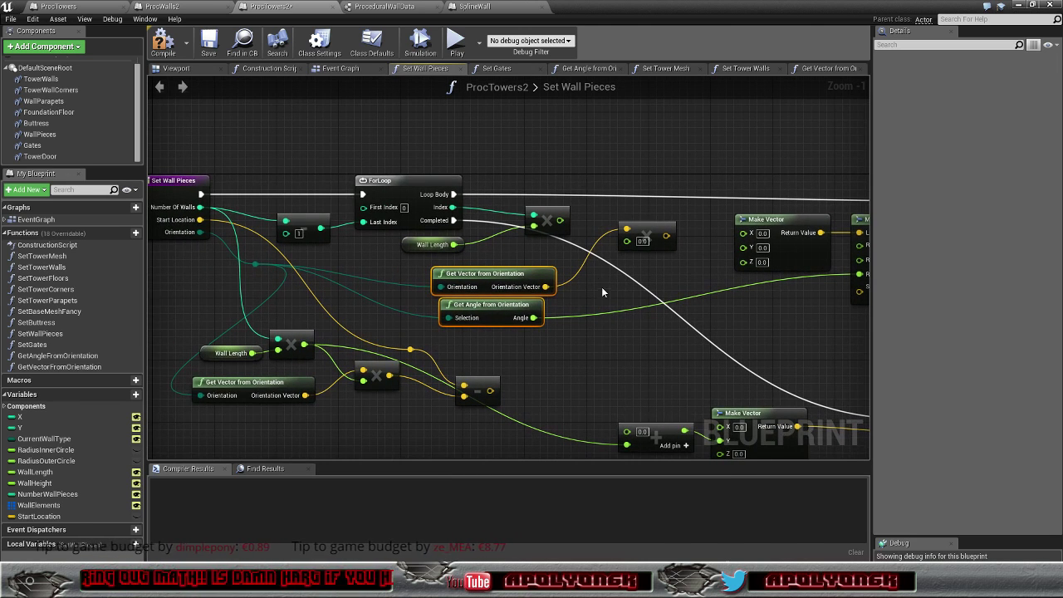
# Step: Chain the top multiply into the next multiply and reposition the vector subtraction node
pyautogui.moveTo(560, 221); pyautogui.dragTo(628, 242)
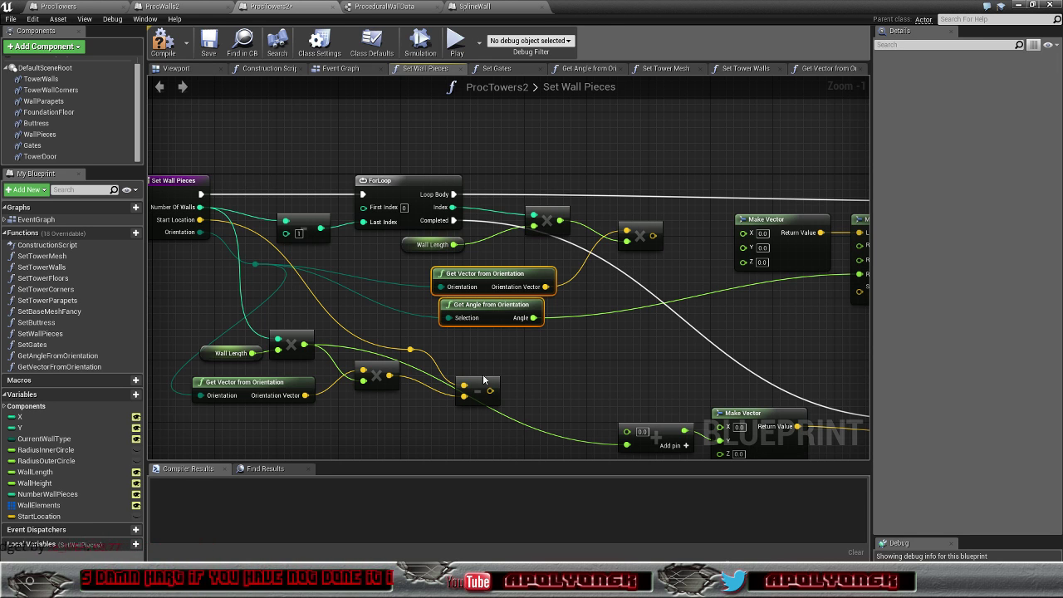
pyautogui.moveTo(475, 388)
pyautogui.mouseDown()
pyautogui.moveTo(475, 353)
pyautogui.moveTo(456, 355)
pyautogui.mouseUp()
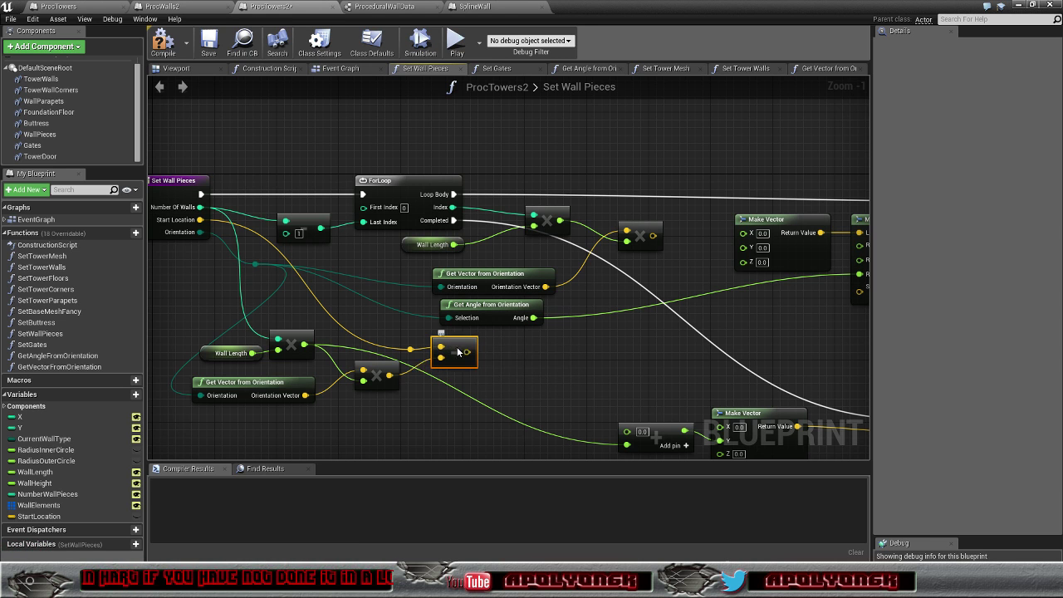
pyautogui.moveTo(512, 361); pyautogui.dragTo(398, 368, button='right')
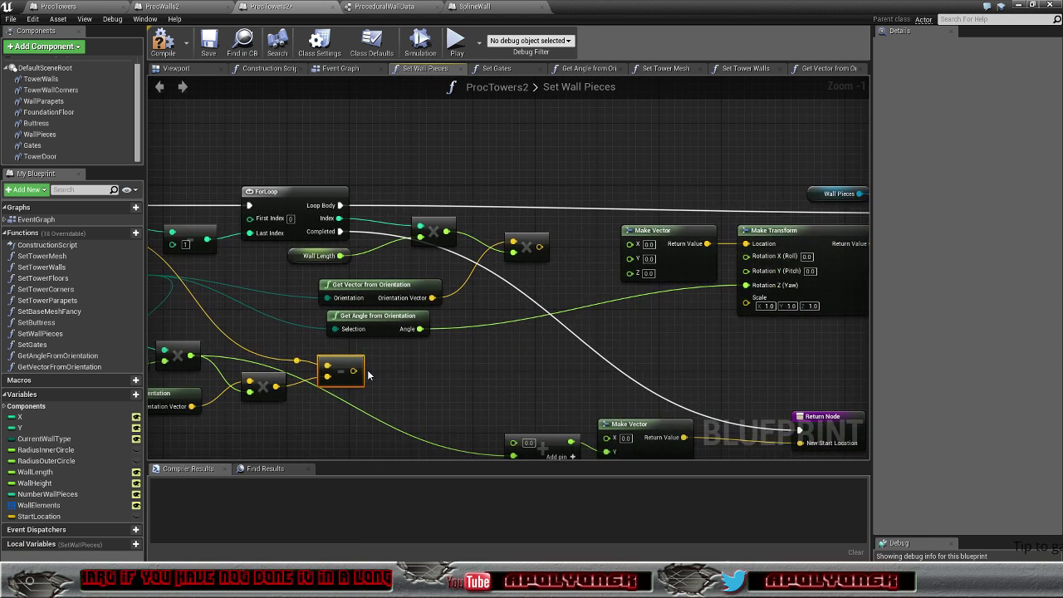
pyautogui.moveTo(349, 370); pyautogui.dragTo(372, 408)
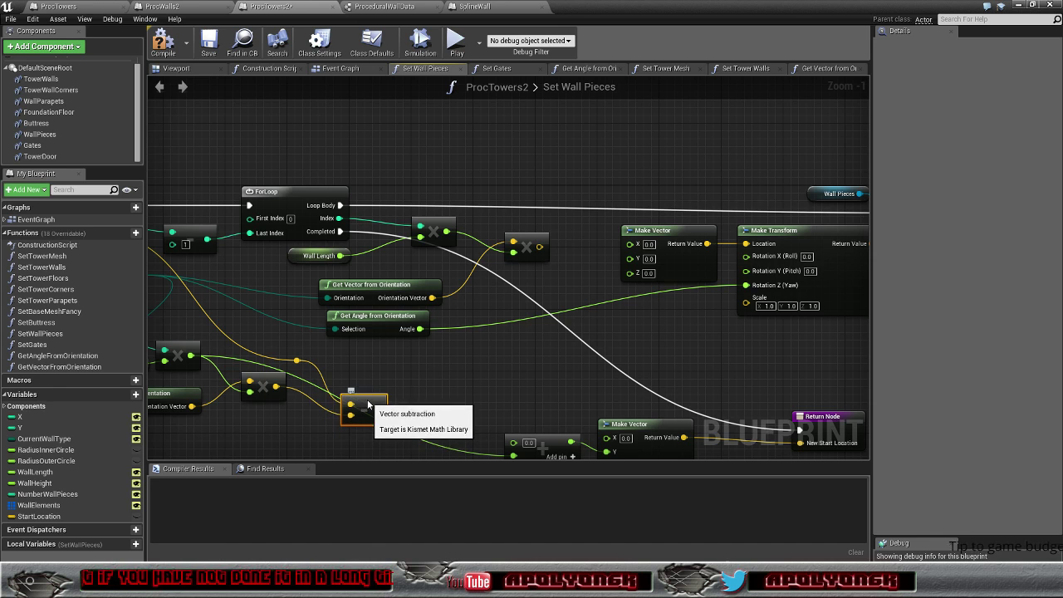
pyautogui.moveTo(402, 379)
pyautogui.mouseDown(button='right')
pyautogui.moveTo(494, 357)
pyautogui.moveTo(428, 349)
pyautogui.mouseUp(button='right')
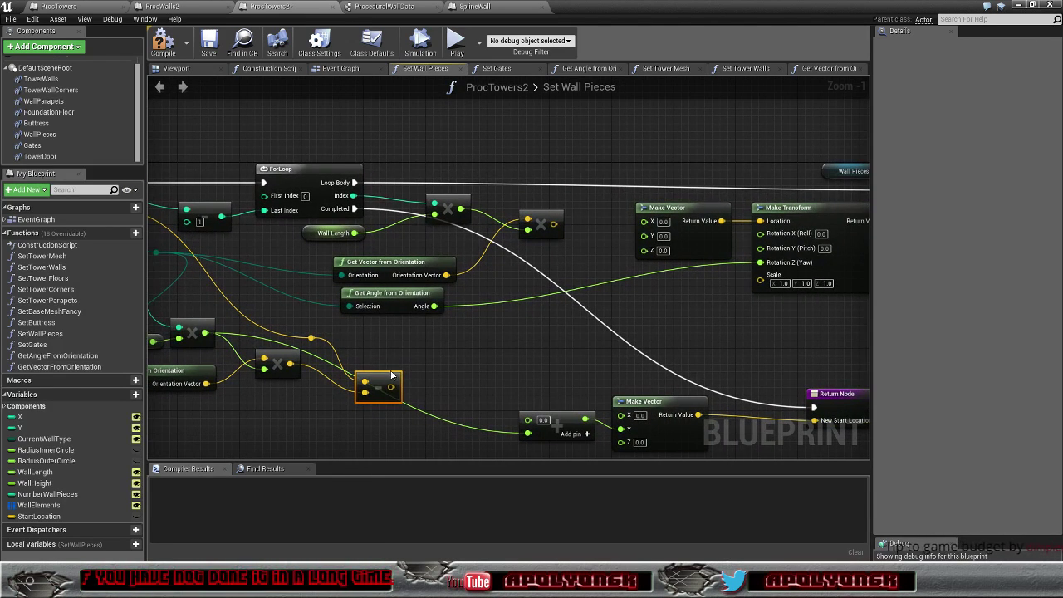
pyautogui.moveTo(383, 382); pyautogui.dragTo(360, 343)
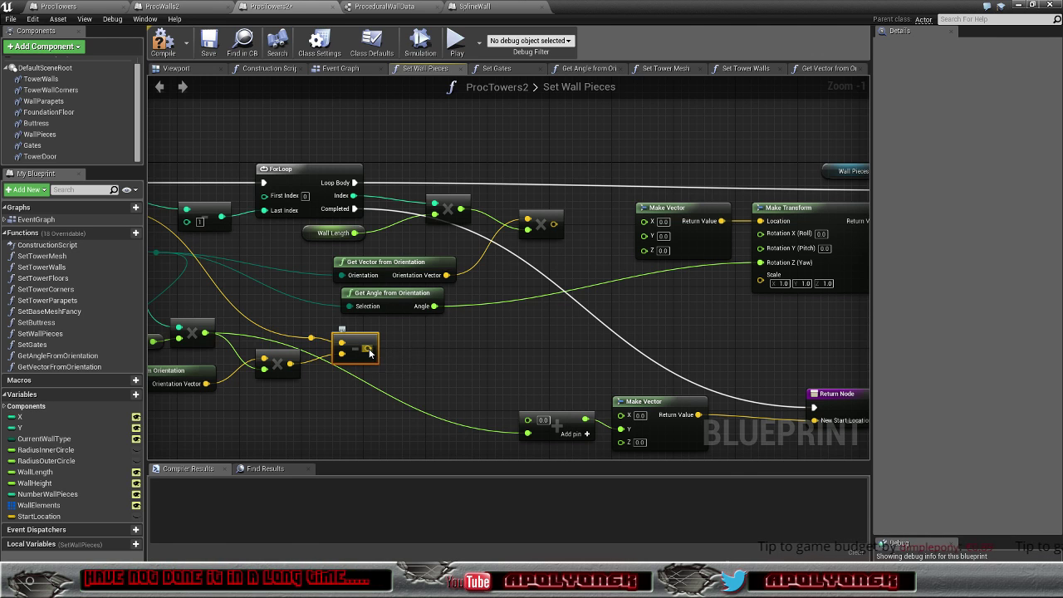
# Step: Sum the subtraction and multiply results with a vector + vector node into Make Transform's Location
pyautogui.moveTo(368, 349); pyautogui.dragTo(577, 279)
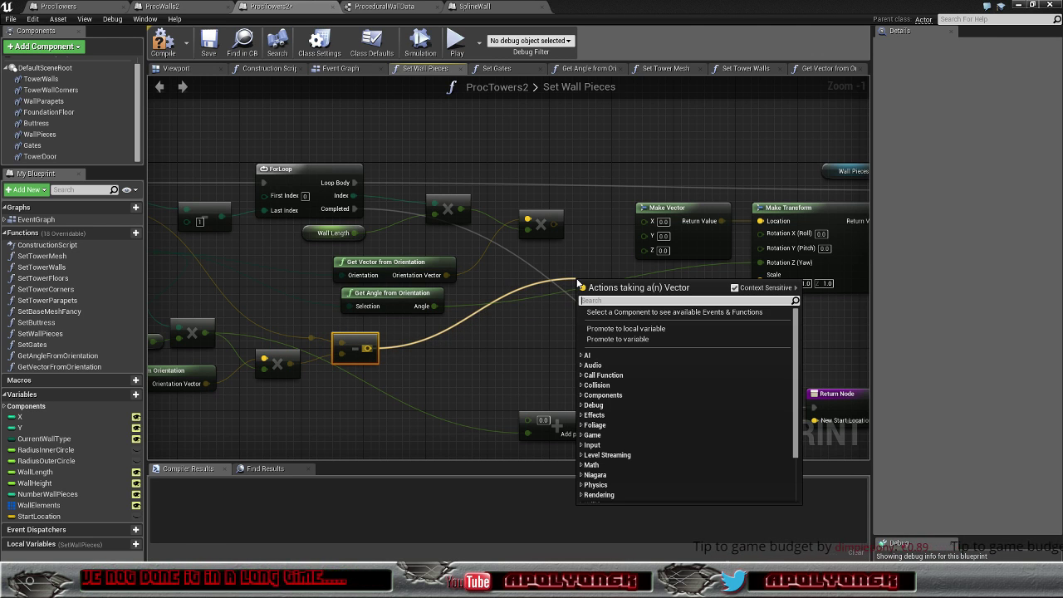
pyautogui.write('+')
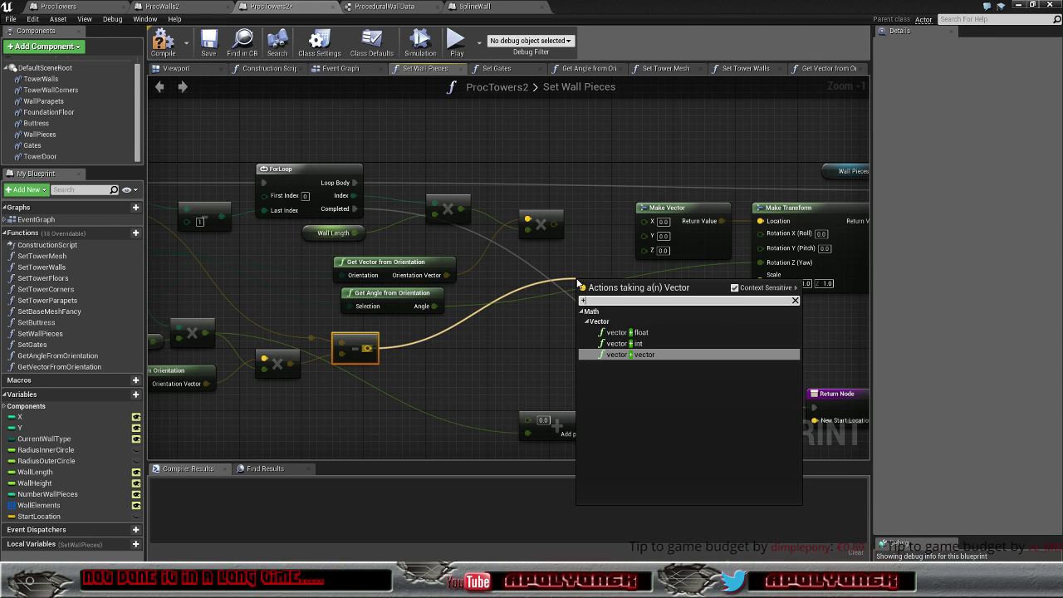
pyautogui.click(615, 354)
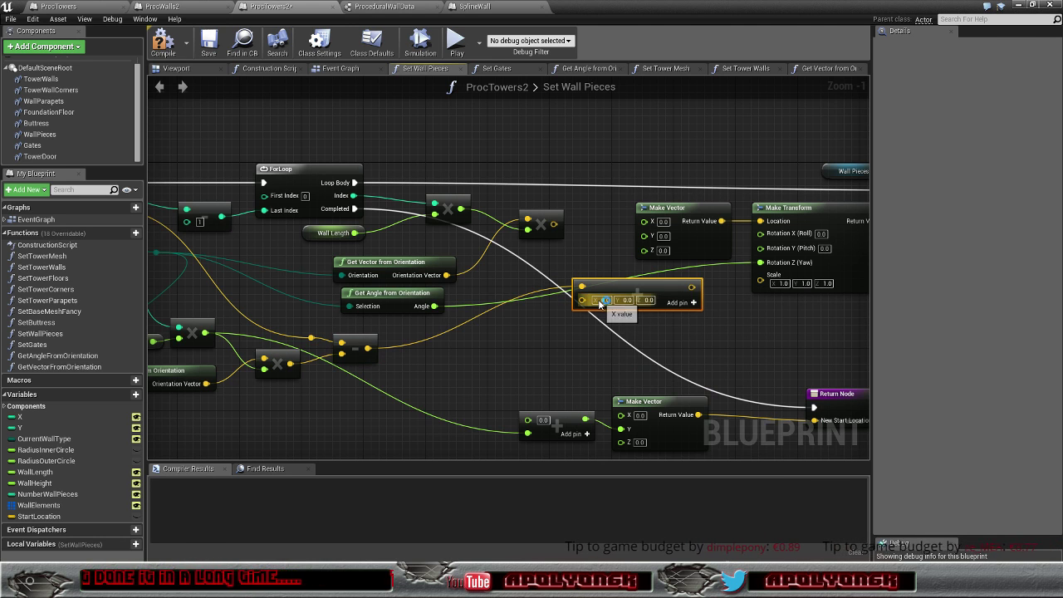
pyautogui.moveTo(555, 223); pyautogui.dragTo(584, 300)
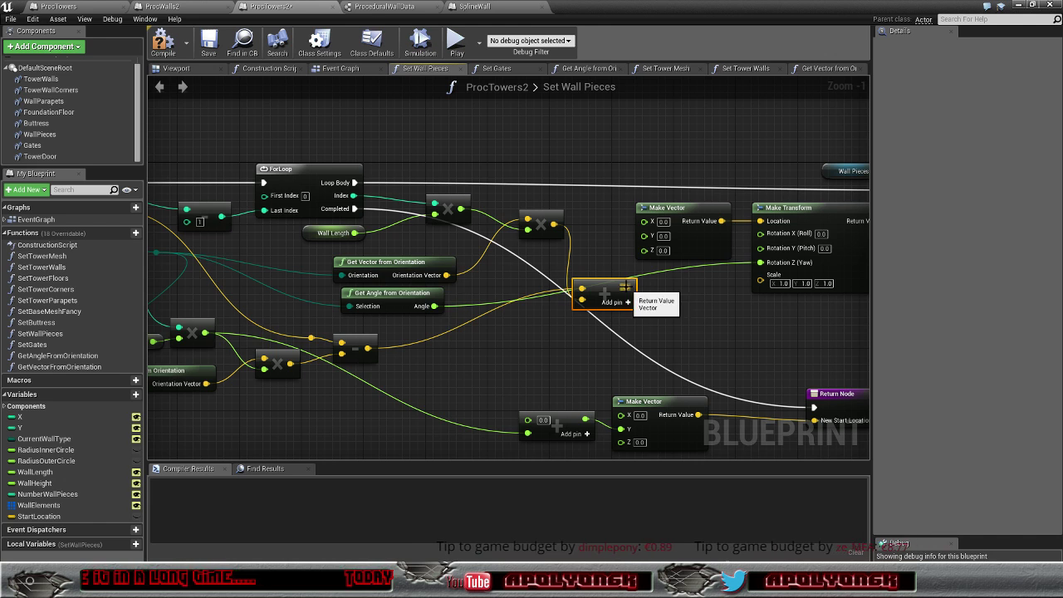
pyautogui.moveTo(626, 288); pyautogui.dragTo(761, 221)
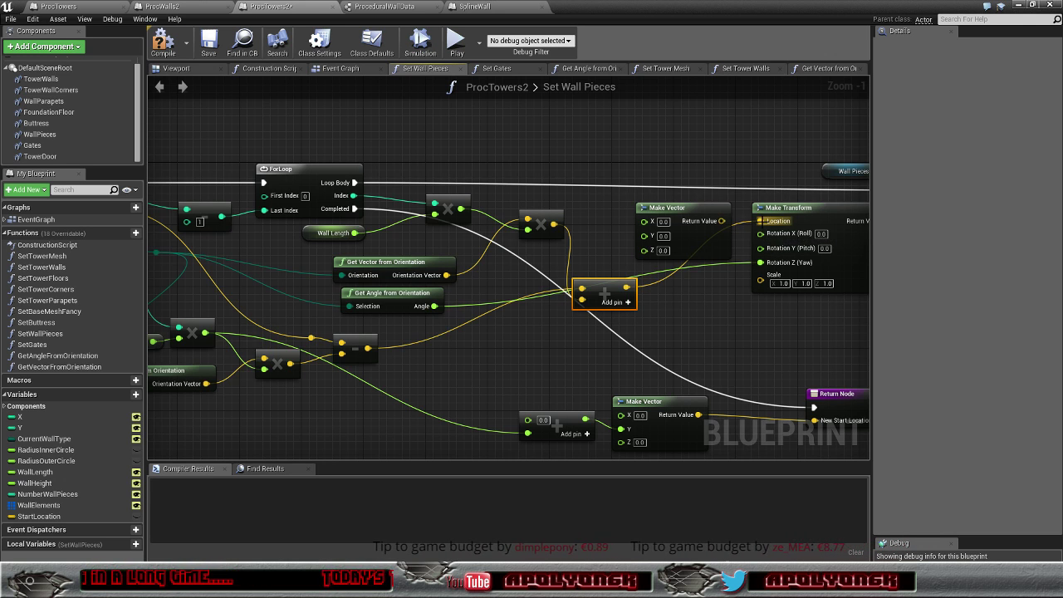
# Step: Delete the unused upper Make Vector node and move the addition node near Make Transform
pyautogui.rightClick(680, 211)
pyautogui.click(716, 228)
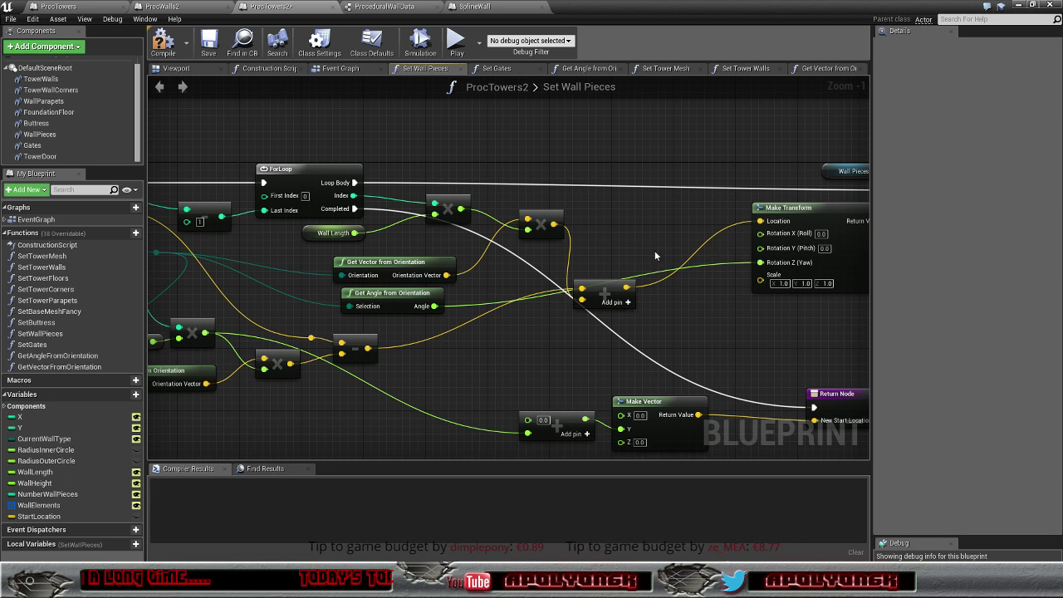
pyautogui.moveTo(609, 289); pyautogui.dragTo(655, 233)
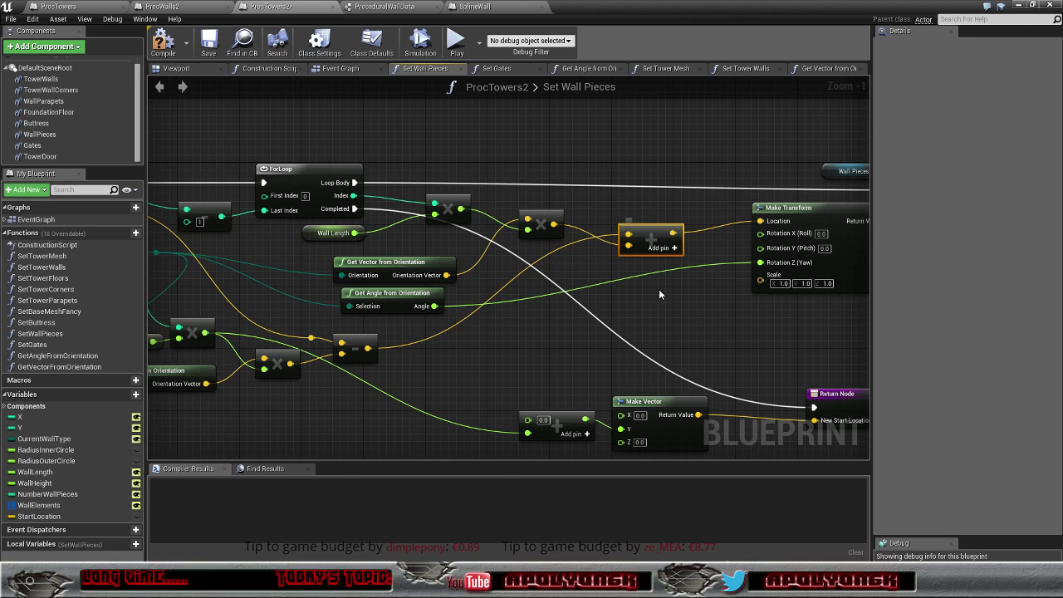
pyautogui.moveTo(656, 307); pyautogui.dragTo(603, 247, button='right')
pyautogui.scroll(-1, 602, 248)
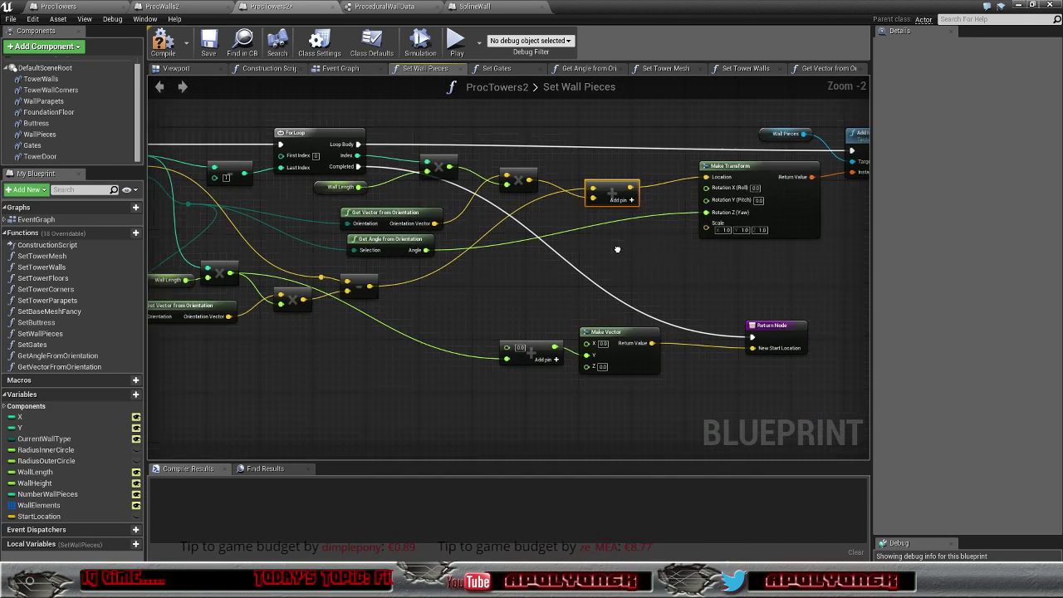
pyautogui.scroll(-2, 644, 256)
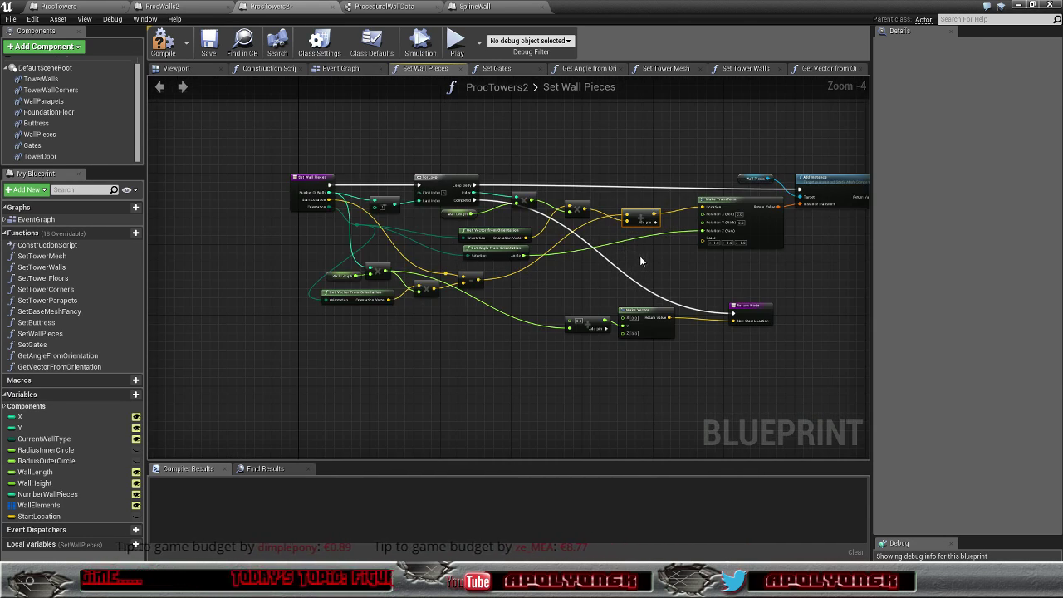
pyautogui.moveTo(639, 257); pyautogui.dragTo(562, 252, button='right')
pyautogui.scroll(1, 561, 252)
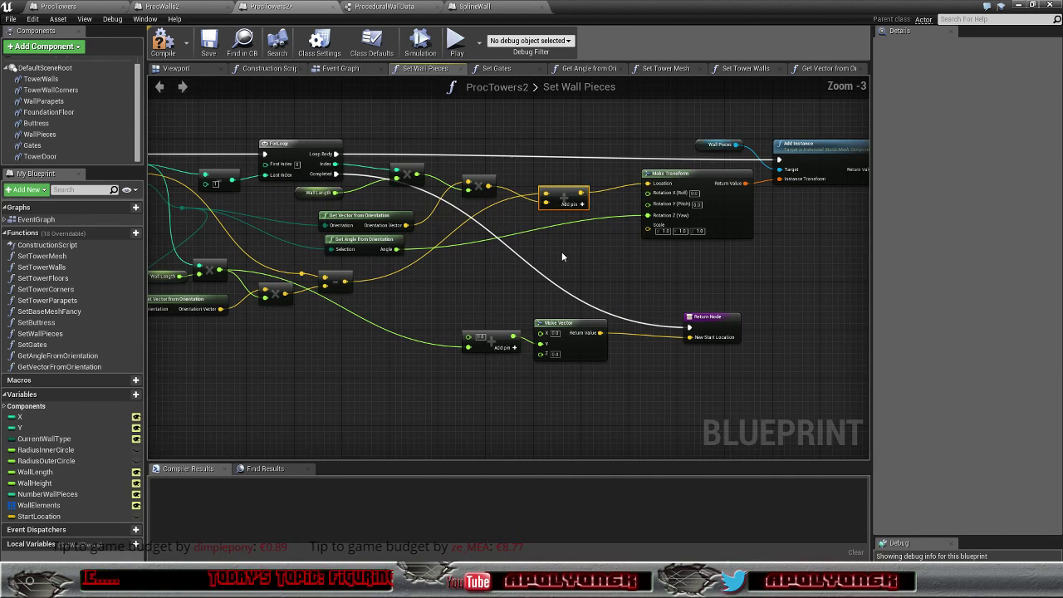
pyautogui.scroll(-1, 562, 256)
pyautogui.scroll(1, 562, 257)
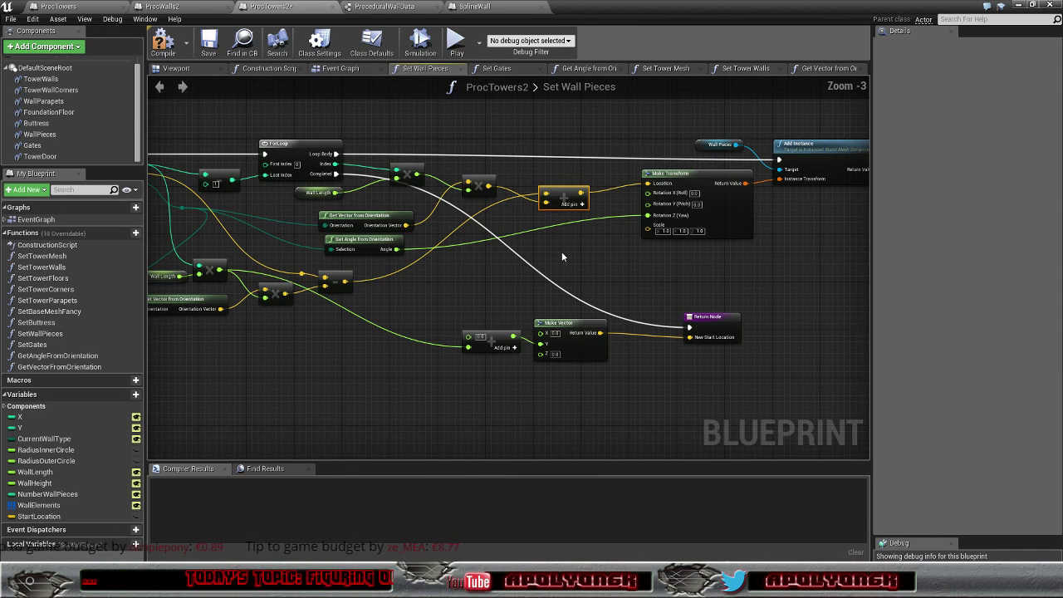
# Step: Add a vector + vector node on the start location path, fed by the multiply result
pyautogui.moveTo(584, 253); pyautogui.dragTo(683, 249, button='right')
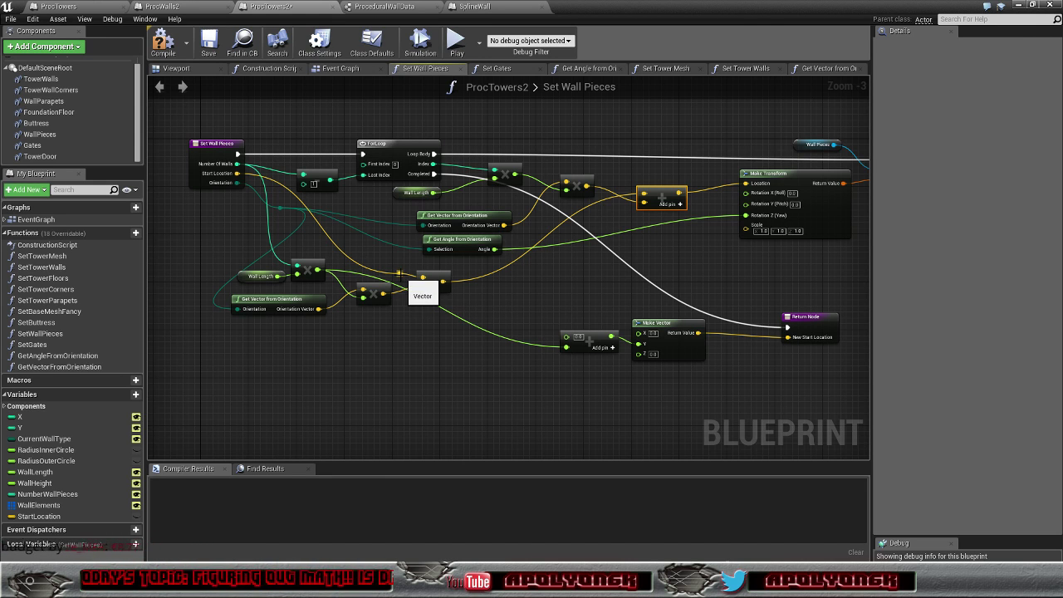
pyautogui.moveTo(399, 274); pyautogui.dragTo(428, 332)
pyautogui.write('+')
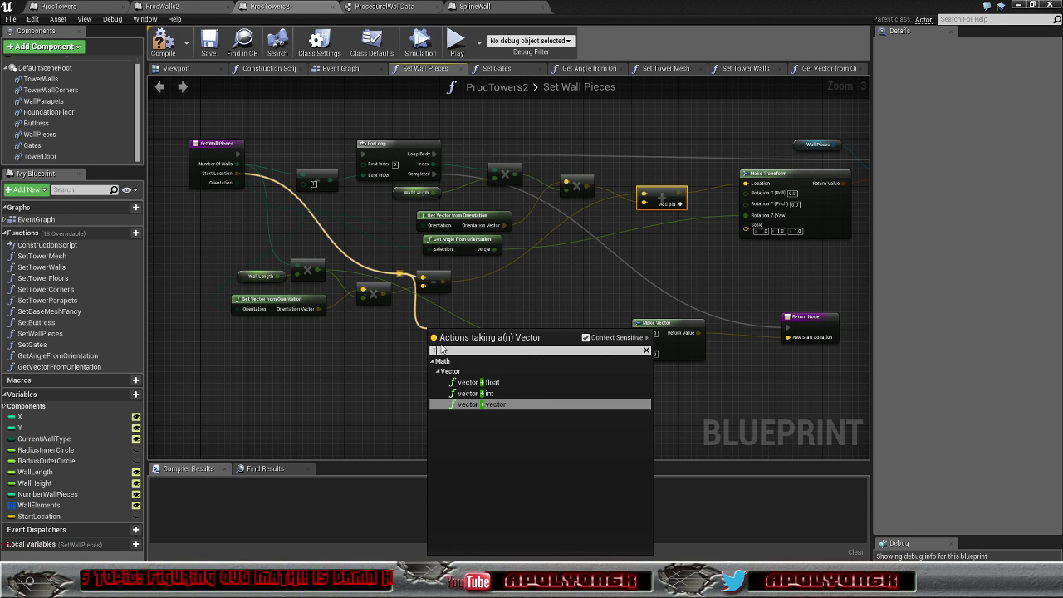
pyautogui.press('Return')
pyautogui.moveTo(384, 296); pyautogui.dragTo(385, 299)
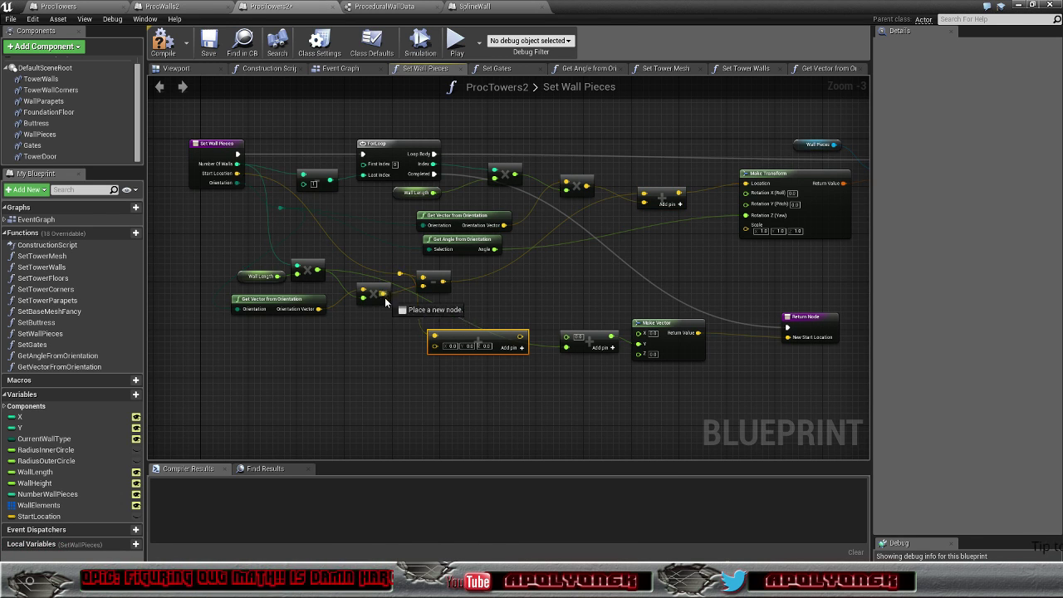
# Step: Delete the extra Add and Make Vector nodes and wire the addition into New Start Location
pyautogui.moveTo(435, 350); pyautogui.dragTo(436, 350)
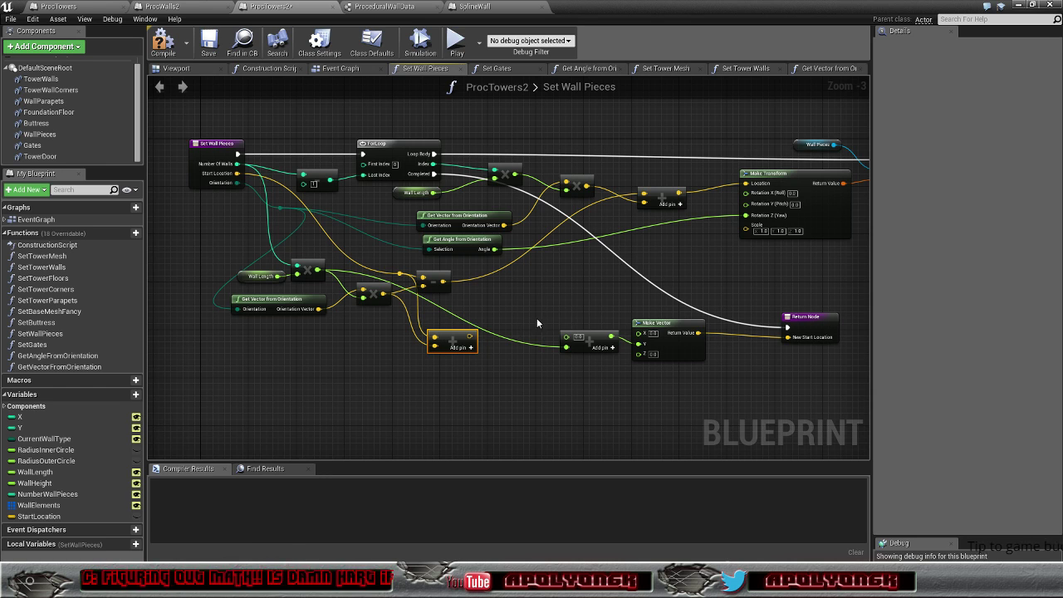
pyautogui.moveTo(555, 299); pyautogui.dragTo(696, 377)
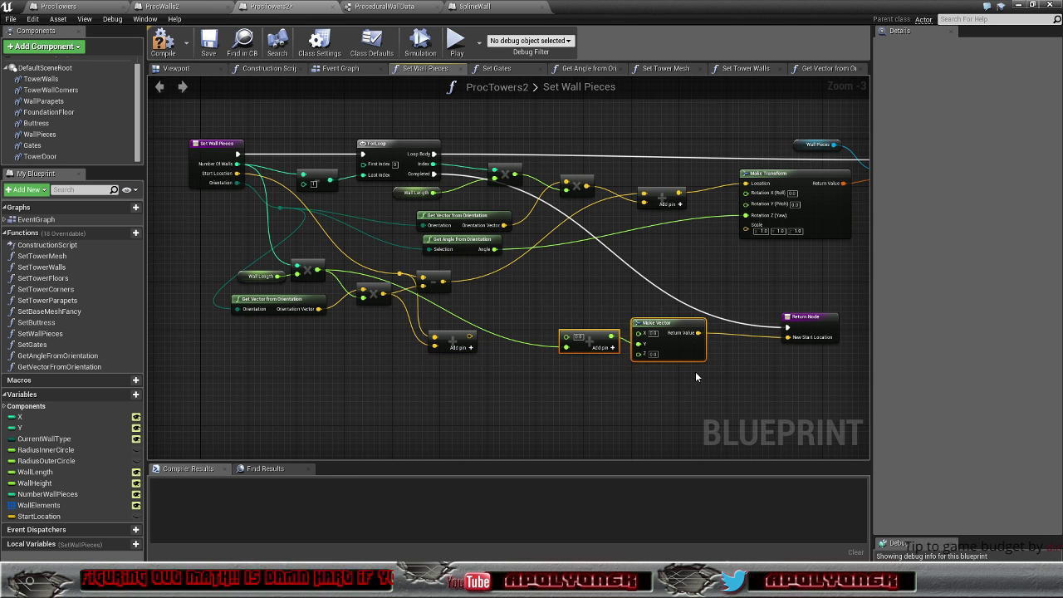
pyautogui.press('Delete')
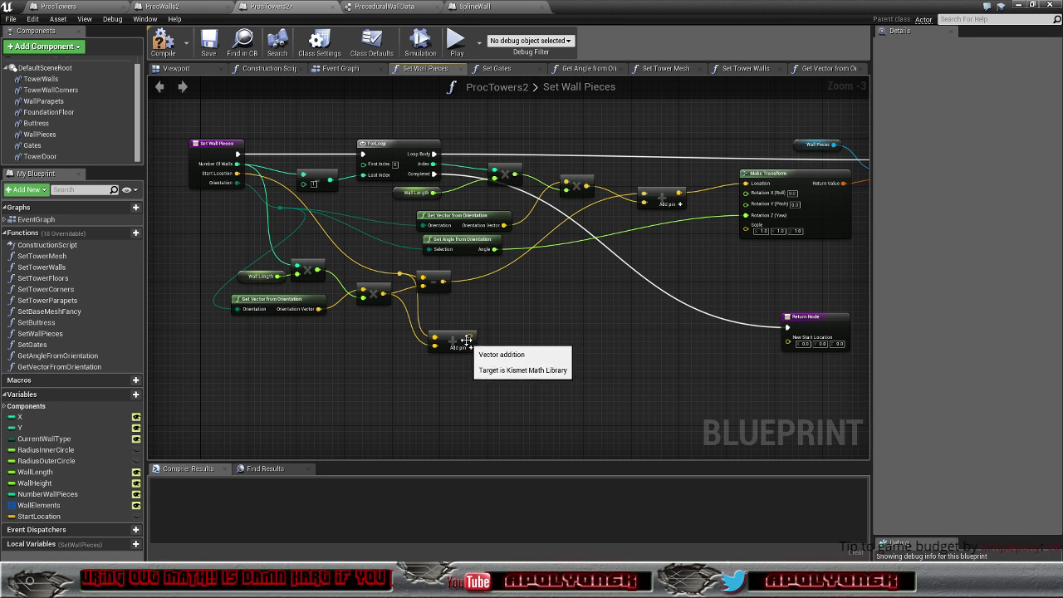
pyautogui.moveTo(469, 337); pyautogui.dragTo(789, 344)
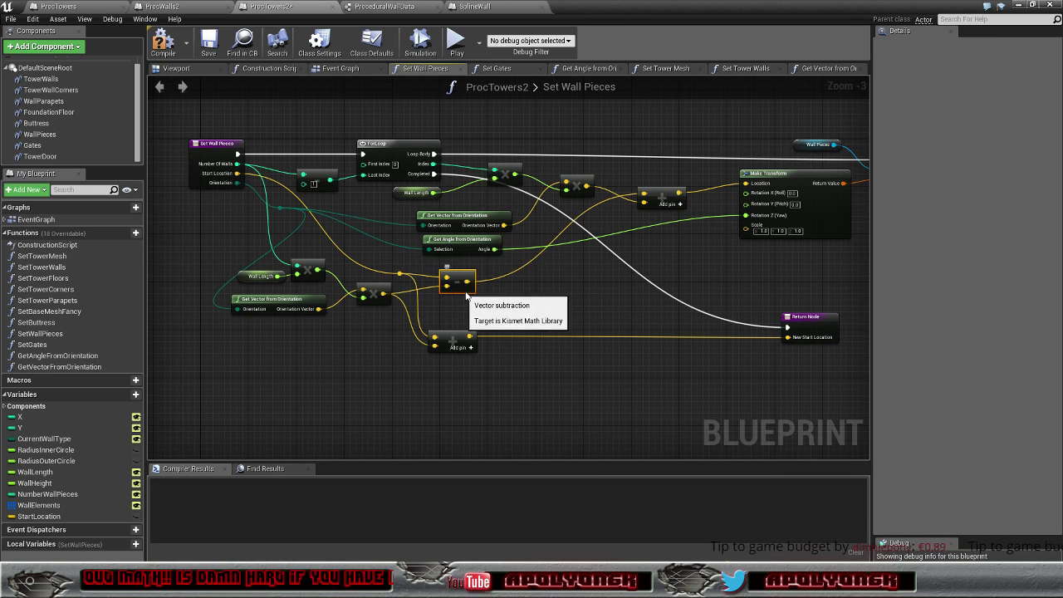
pyautogui.moveTo(432, 290); pyautogui.dragTo(488, 289)
pyautogui.moveTo(453, 336); pyautogui.dragTo(457, 312)
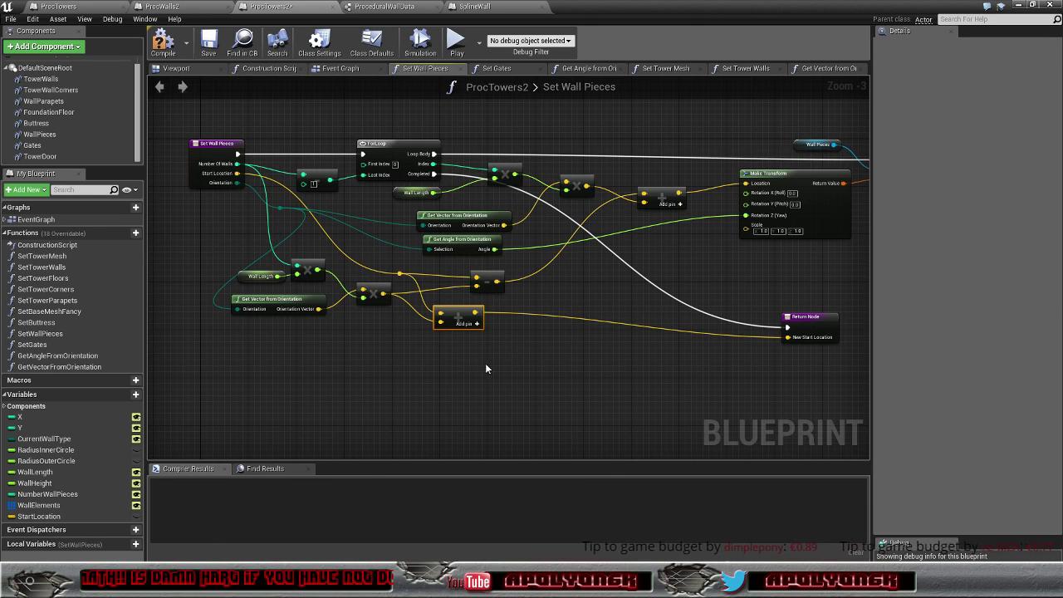
pyautogui.moveTo(505, 358)
pyautogui.mouseDown(button='right')
pyautogui.moveTo(463, 343)
pyautogui.moveTo(483, 352)
pyautogui.mouseUp(button='right')
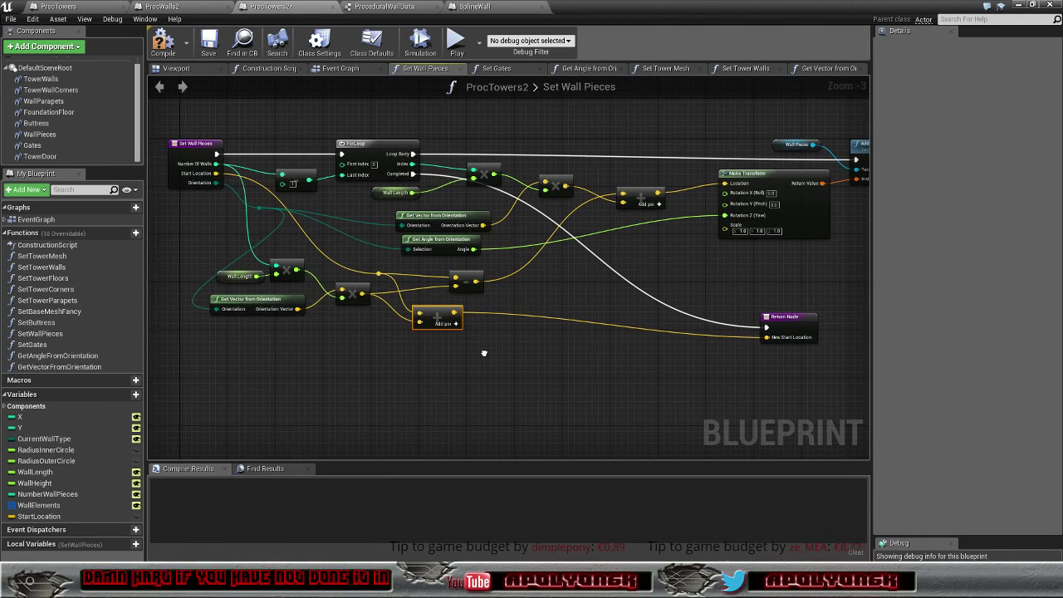
pyautogui.moveTo(483, 353); pyautogui.dragTo(514, 360, button='right')
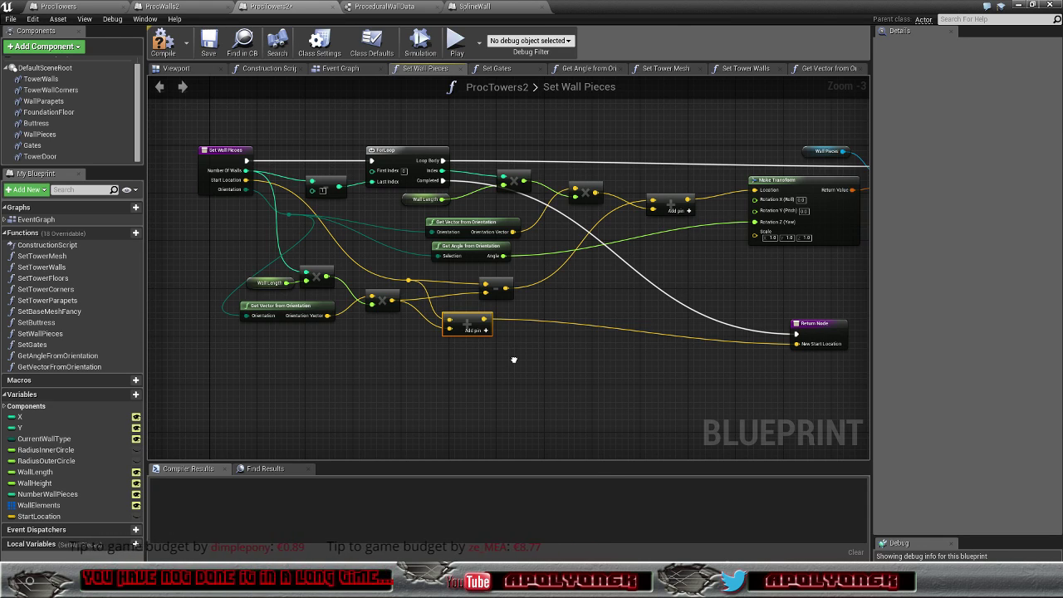
pyautogui.moveTo(514, 360)
pyautogui.mouseDown(button='right')
pyautogui.moveTo(432, 360)
pyautogui.moveTo(464, 374)
pyautogui.mouseUp(button='right')
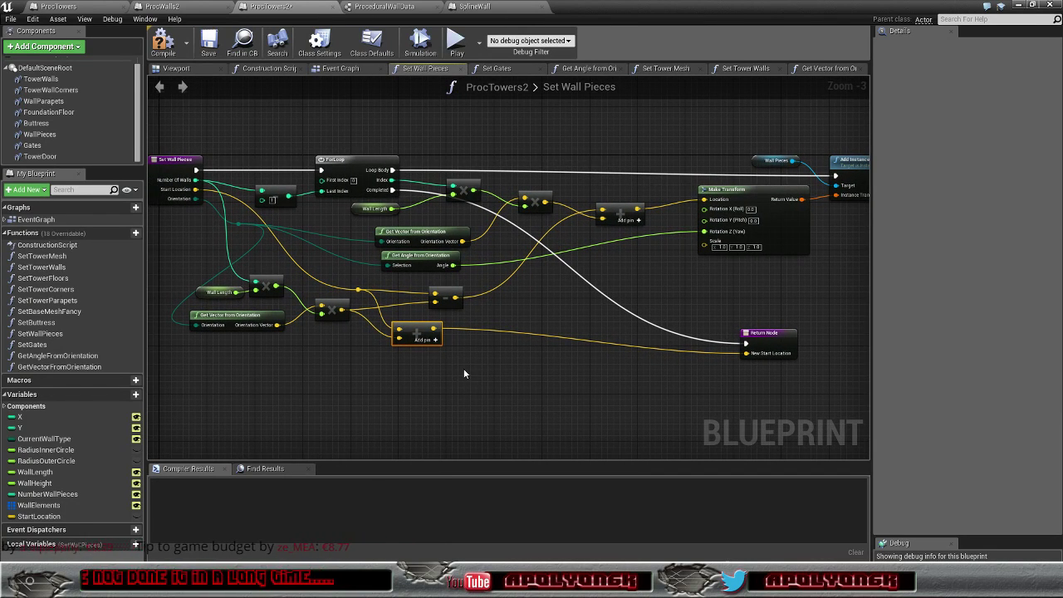
# Step: Reposition the vector addition and subtraction nodes to make room in the graph
pyautogui.scroll(-2, 474, 376)
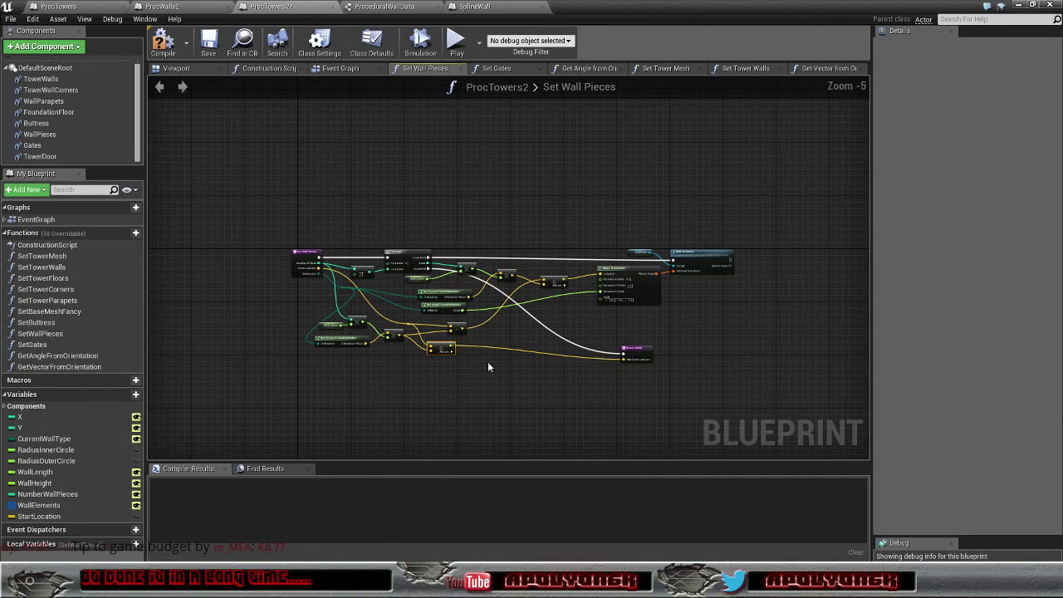
pyautogui.scroll(2, 488, 365)
pyautogui.scroll(-2, 488, 365)
pyautogui.moveTo(517, 390); pyautogui.dragTo(573, 350, button='right')
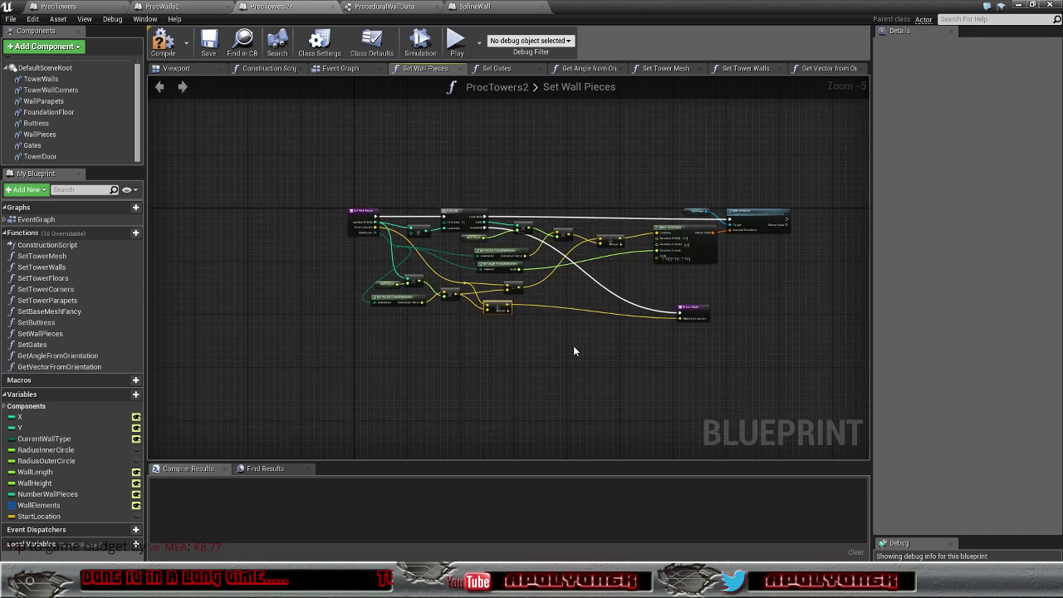
pyautogui.scroll(3, 573, 350)
pyautogui.moveTo(429, 263); pyautogui.dragTo(438, 275)
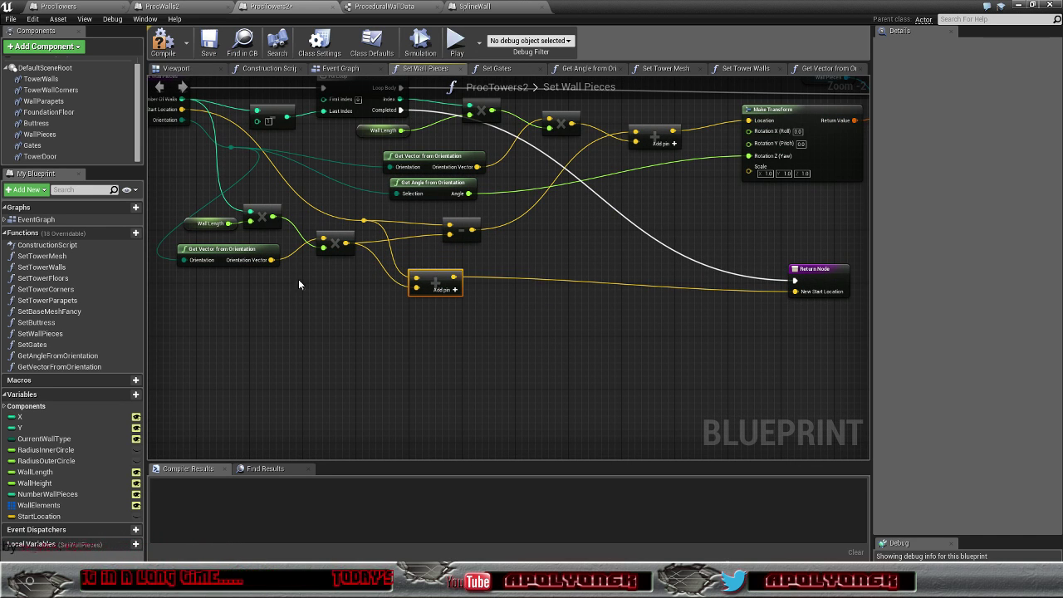
pyautogui.moveTo(488, 247); pyautogui.dragTo(489, 296, button='right')
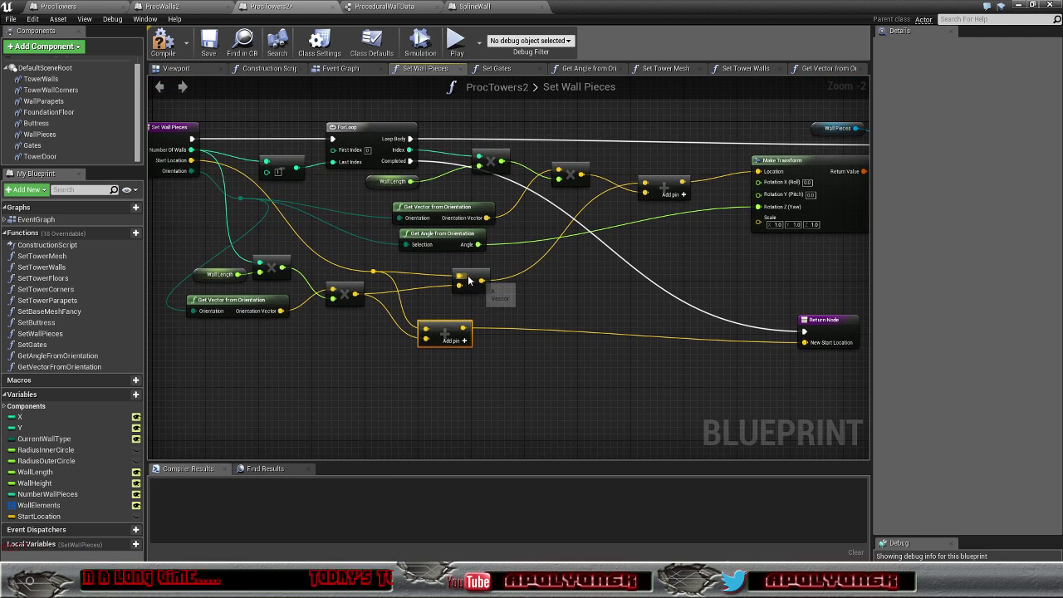
pyautogui.moveTo(468, 280); pyautogui.dragTo(516, 277)
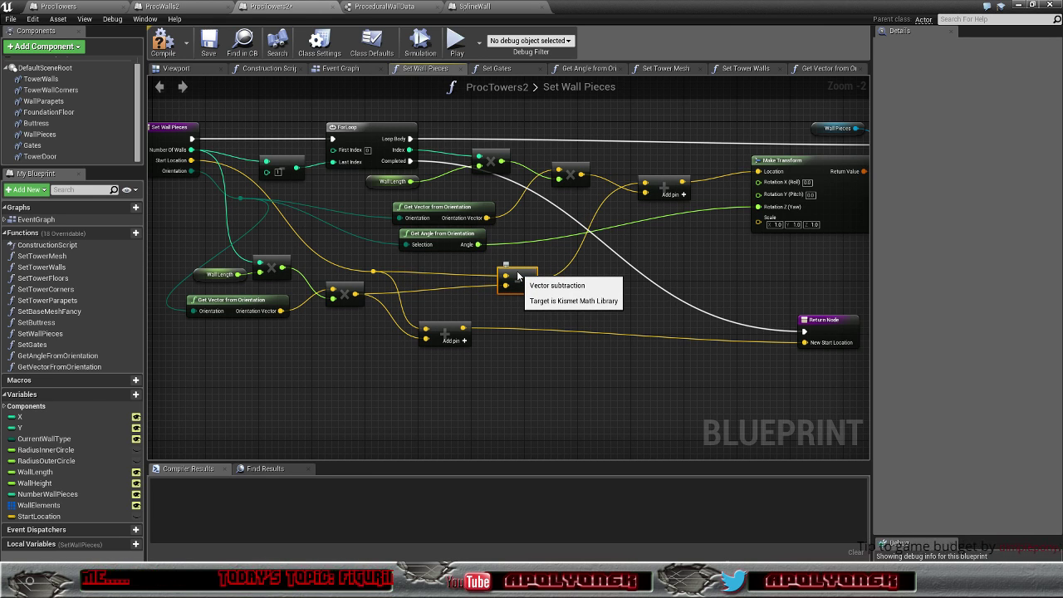
pyautogui.moveTo(518, 275); pyautogui.dragTo(553, 267)
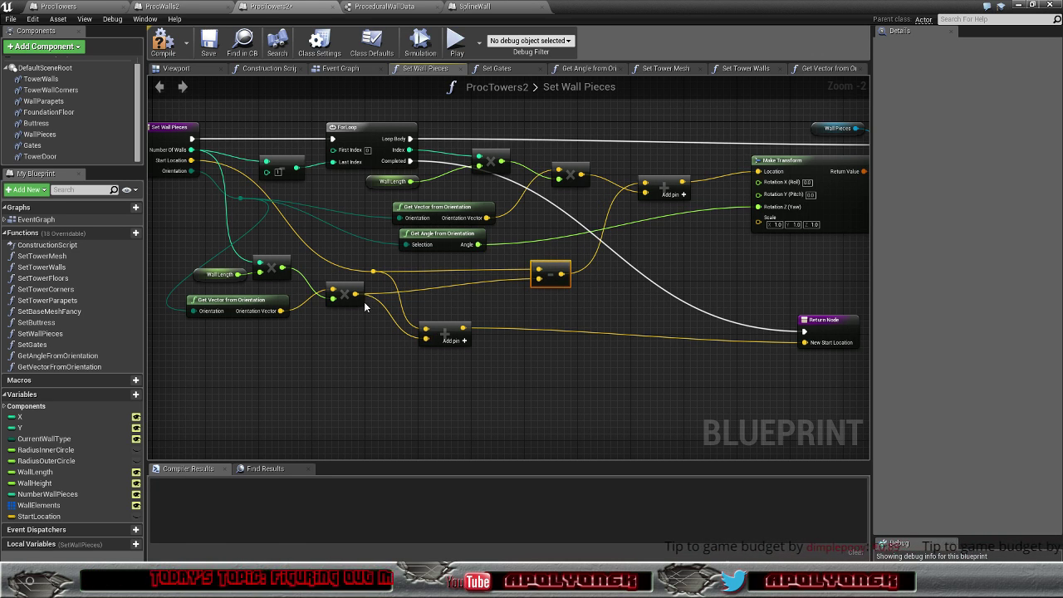
# Step: Halve the multiply result with a vector / int node set to 2 before the subtraction
pyautogui.moveTo(358, 294); pyautogui.dragTo(443, 293)
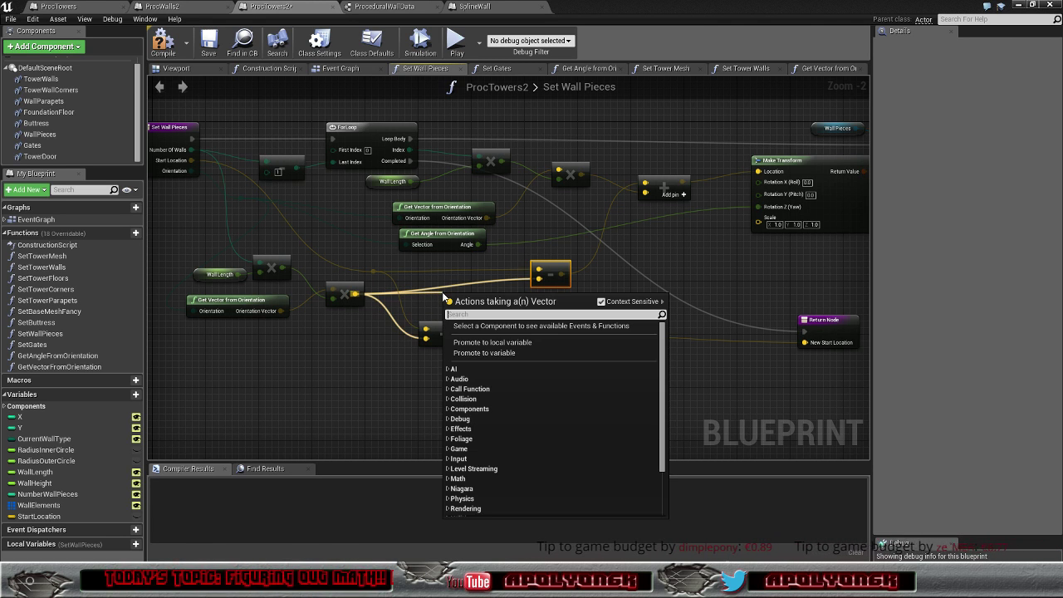
pyautogui.write('/')
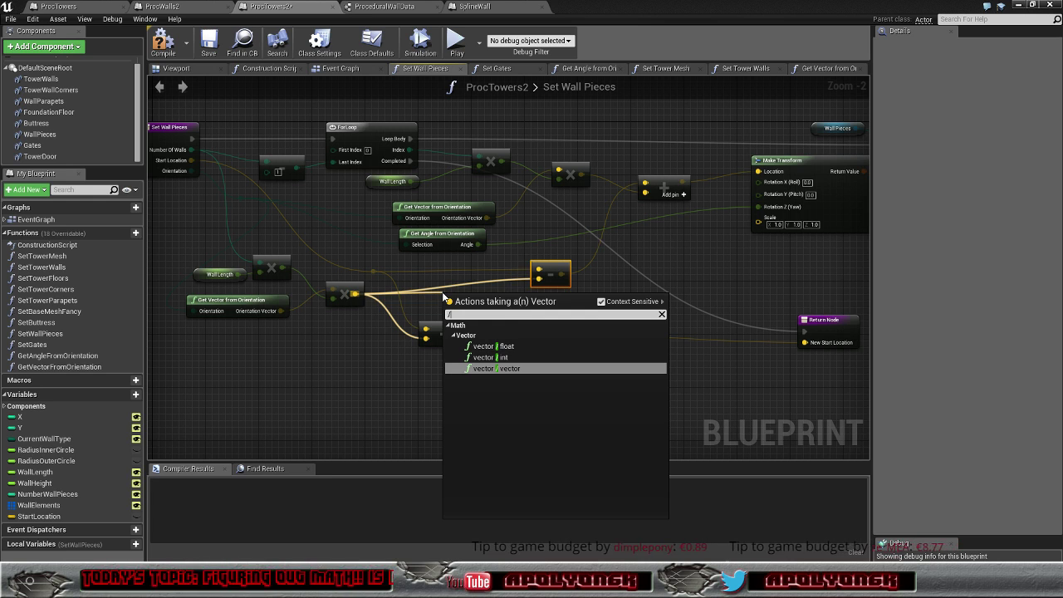
pyautogui.click(522, 358)
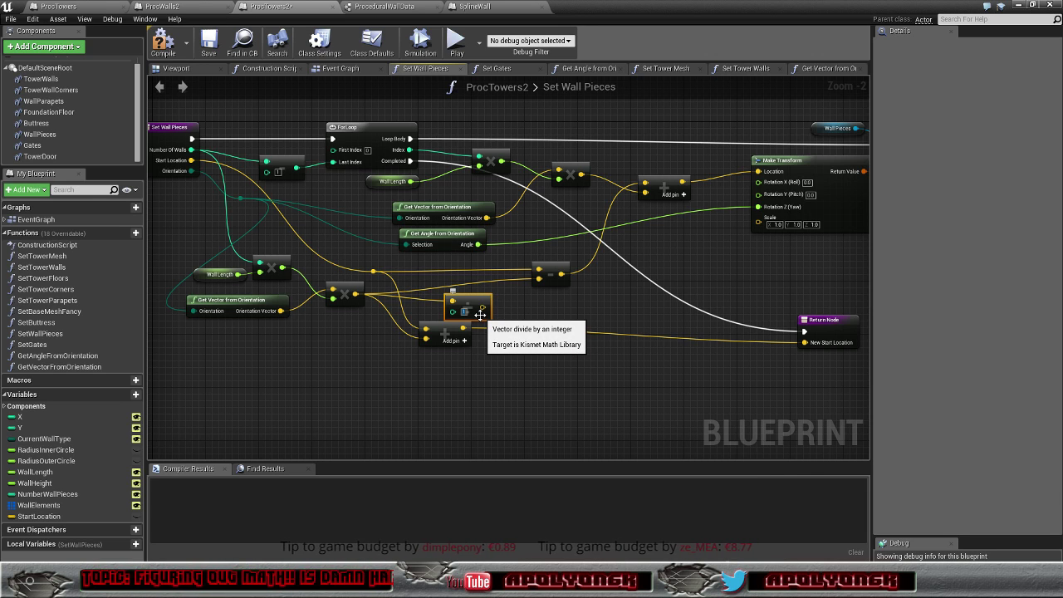
pyautogui.write('2')
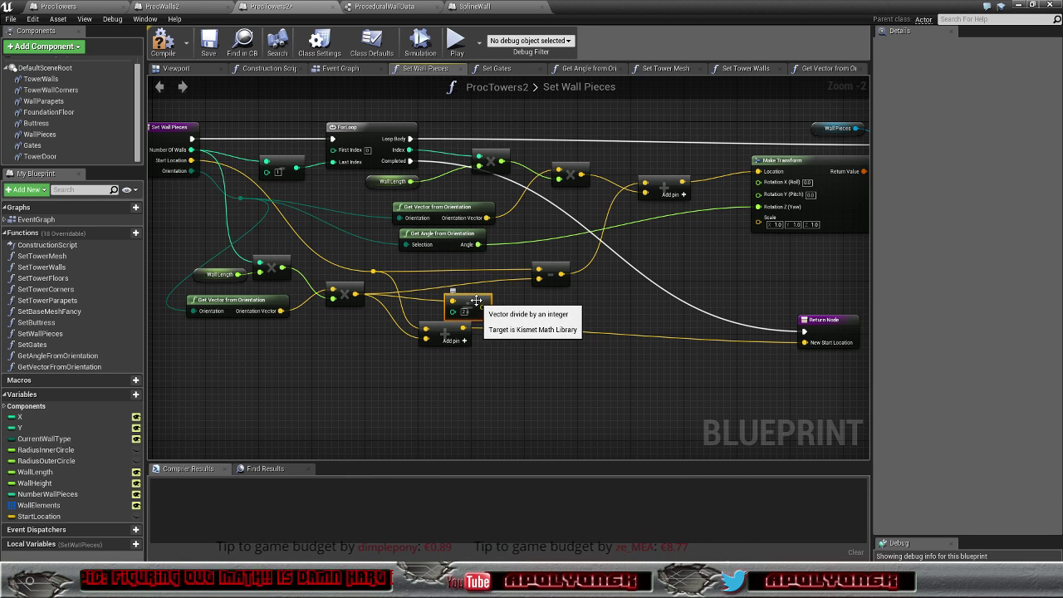
pyautogui.moveTo(480, 314); pyautogui.dragTo(539, 278)
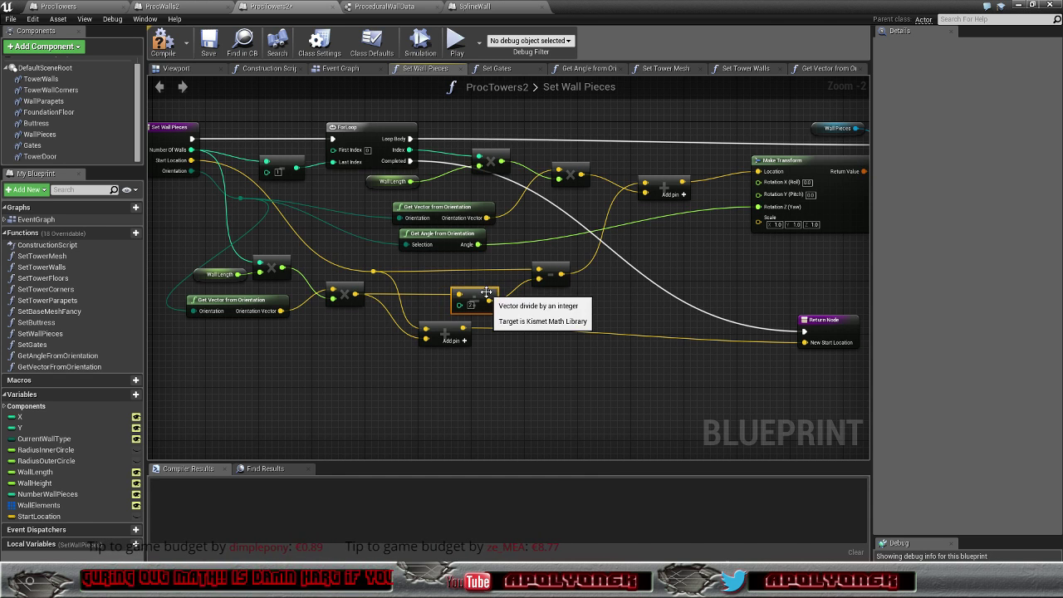
pyautogui.moveTo(472, 310); pyautogui.dragTo(472, 303)
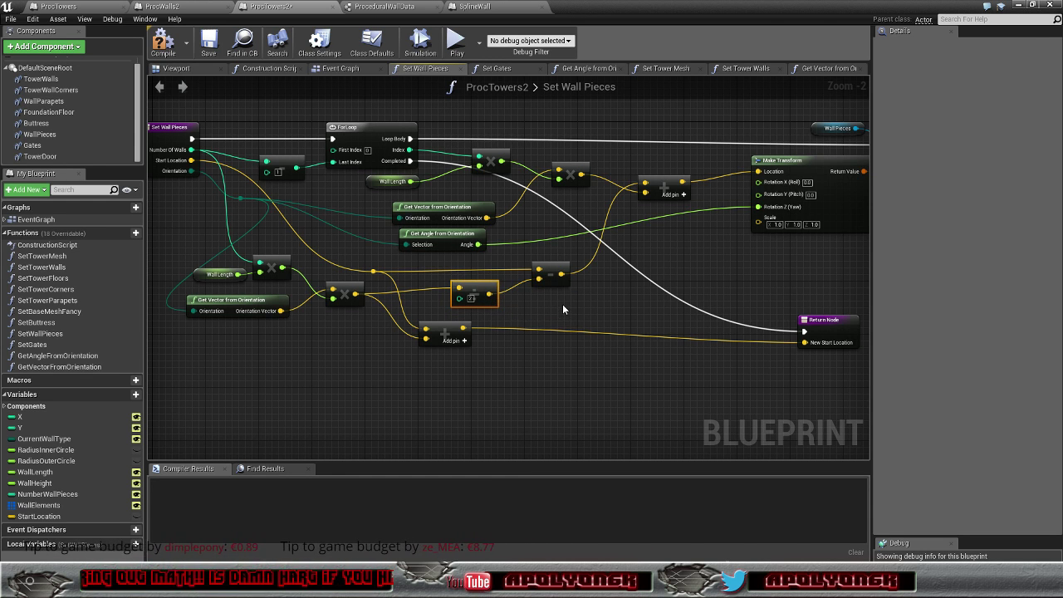
pyautogui.scroll(-1, 562, 304)
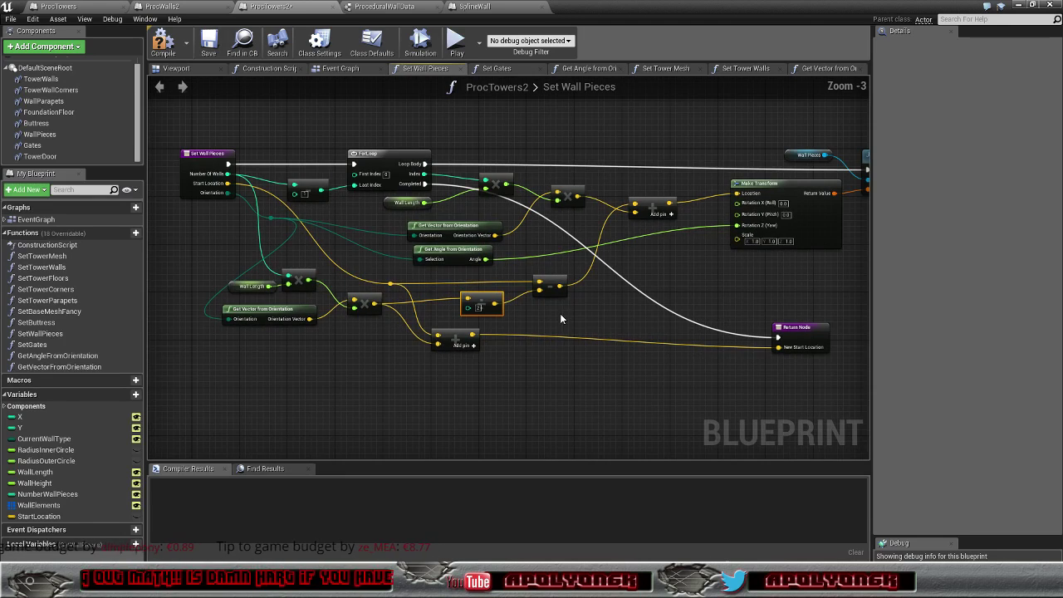
pyautogui.moveTo(600, 314); pyautogui.dragTo(566, 316, button='right')
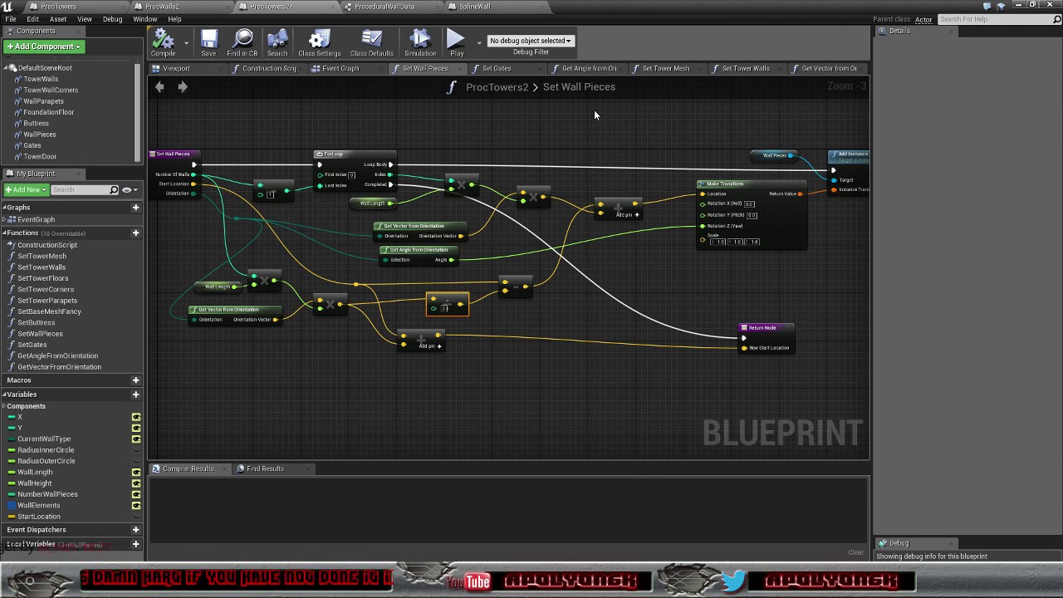
pyautogui.click(1021, 7)
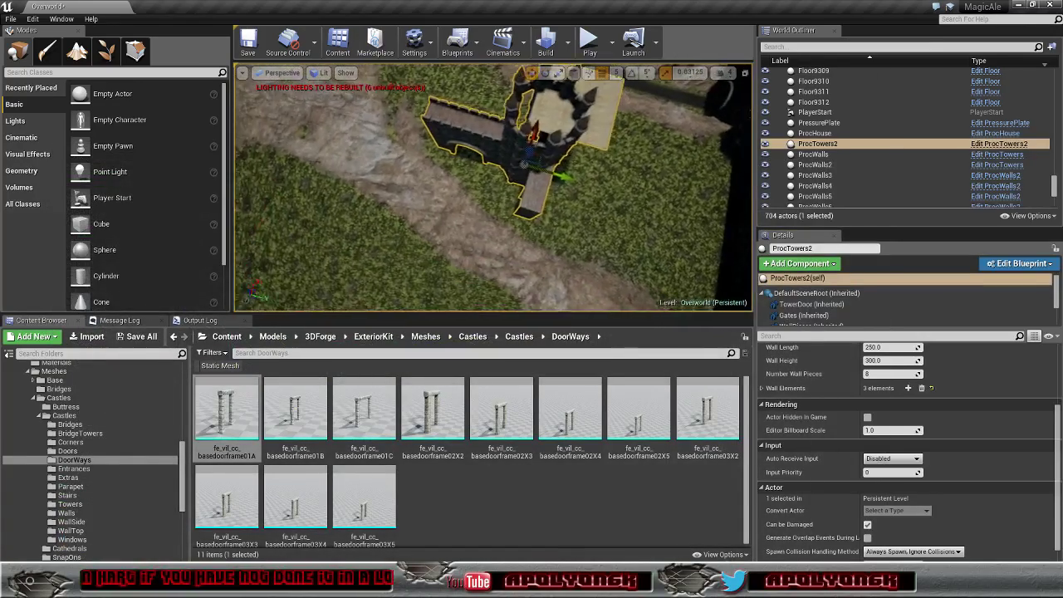
pyautogui.moveTo(495, 187); pyautogui.dragTo(494, 187, button='right')
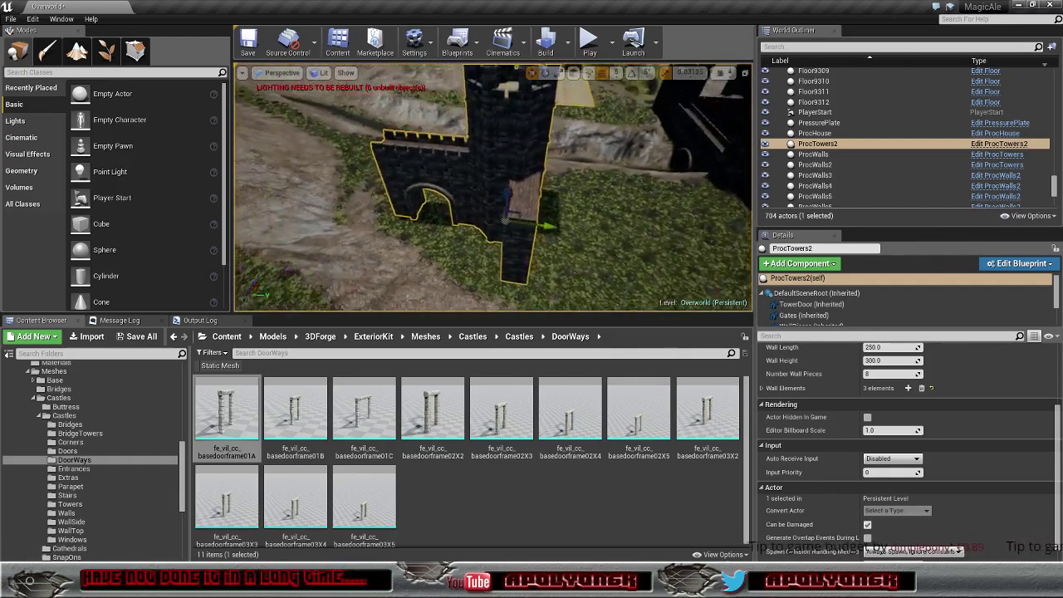
pyautogui.moveTo(634, 219); pyautogui.dragTo(634, 219, button='right')
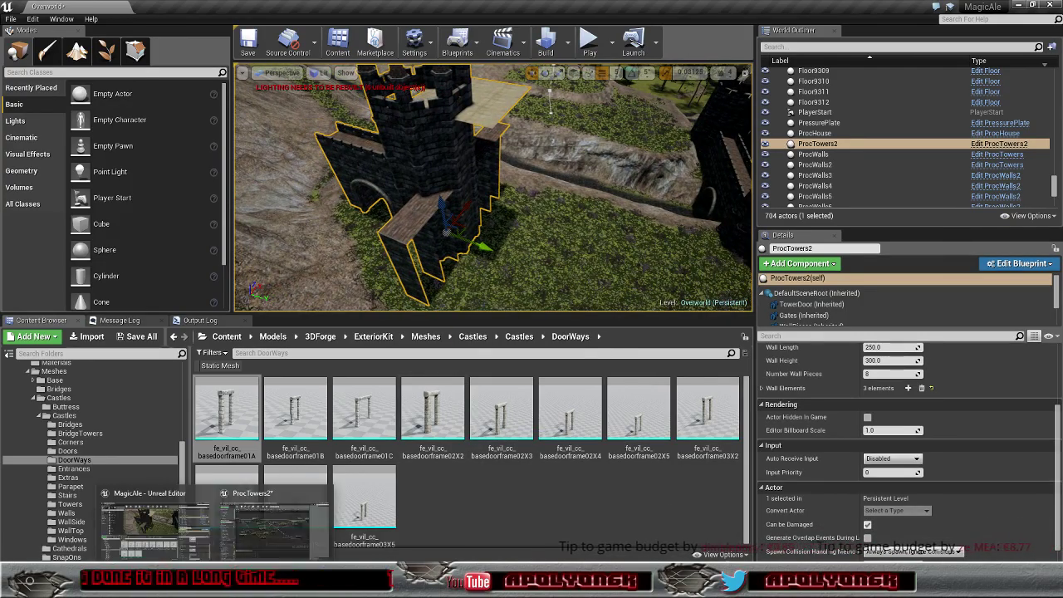
pyautogui.click(271, 542)
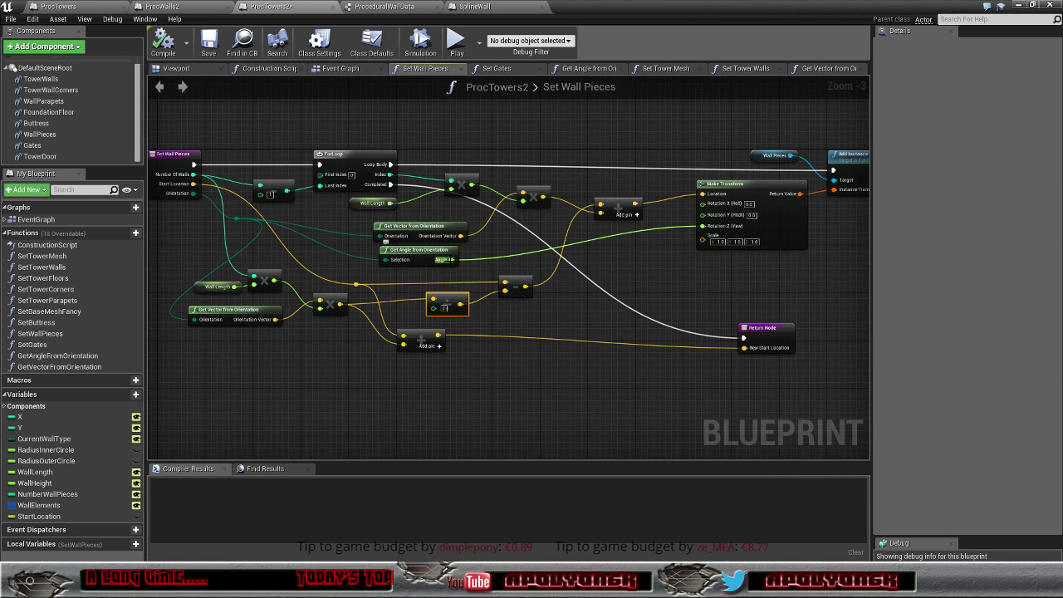
# Step: Unlink Angle from the Z rotation, compile, and return to the ProcTowers2 level view
pyautogui.rightClick(449, 261)
pyautogui.click(483, 279)
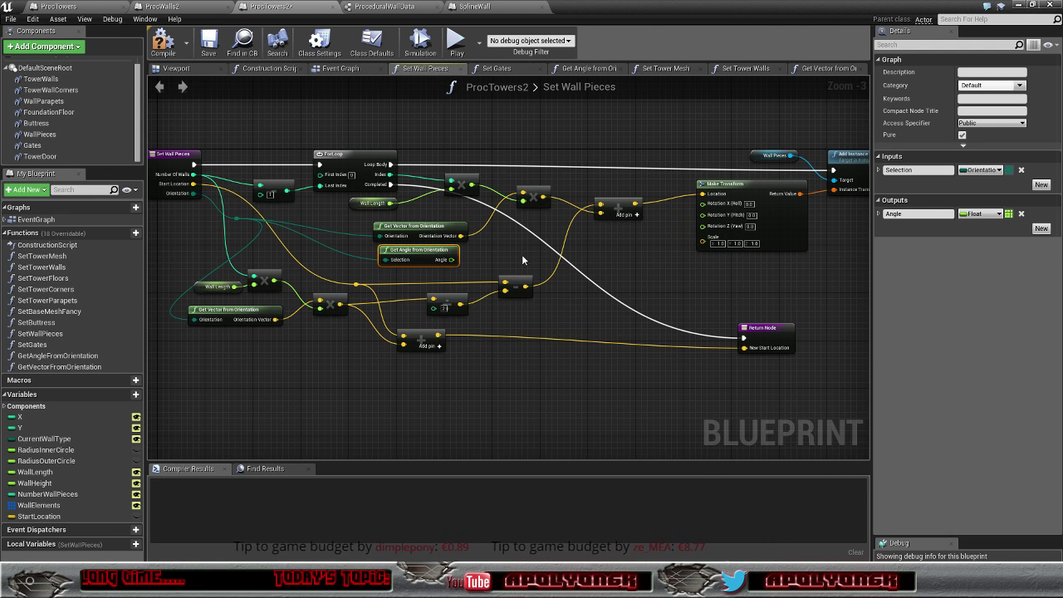
pyautogui.click(163, 48)
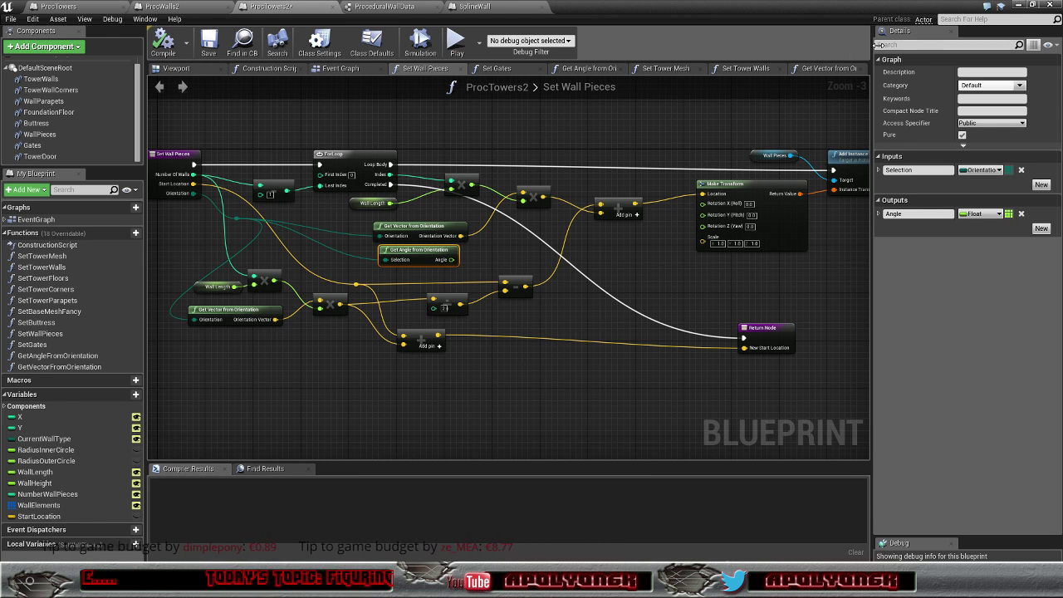
pyautogui.click(1019, 8)
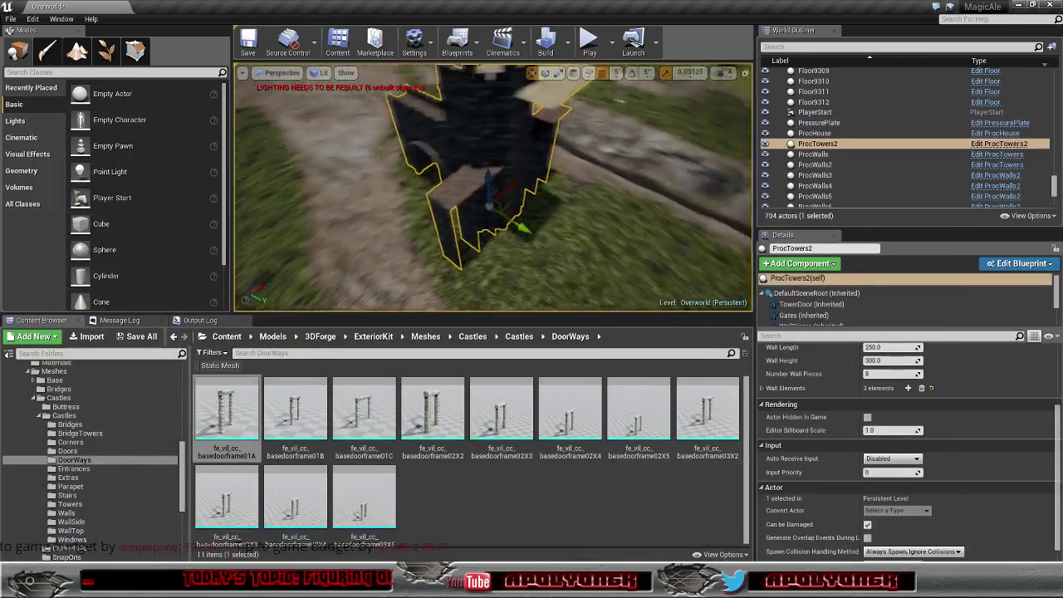
pyautogui.keyDown('alt'); pyautogui.moveTo(494, 187); pyautogui.dragTo(532, 187); pyautogui.keyUp('alt')
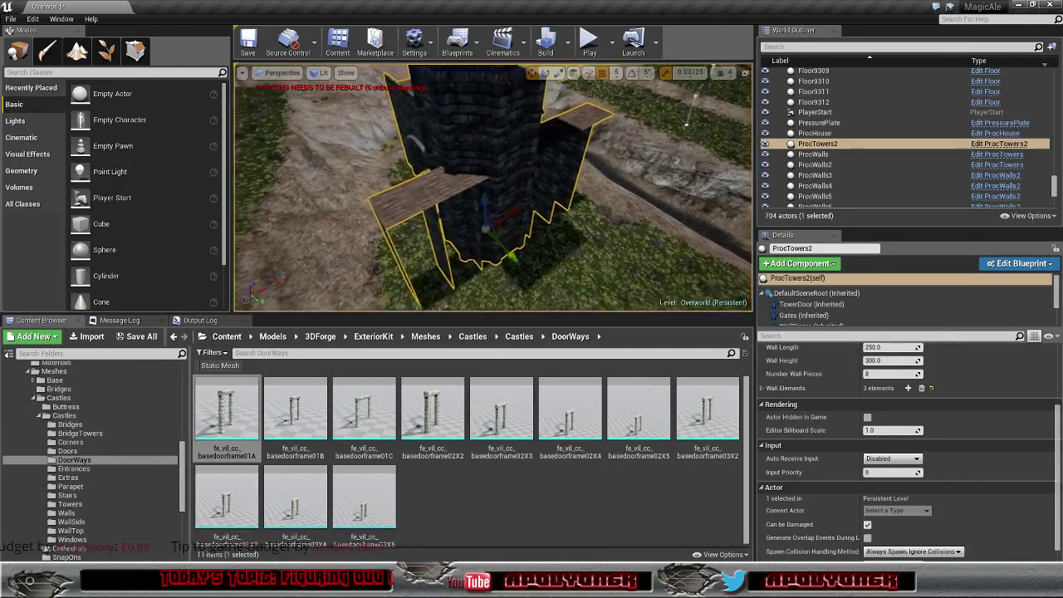
# Step: Fly around the selected ProcTowers2 tower up close, then pull back over the walled town
pyautogui.click(274, 507)
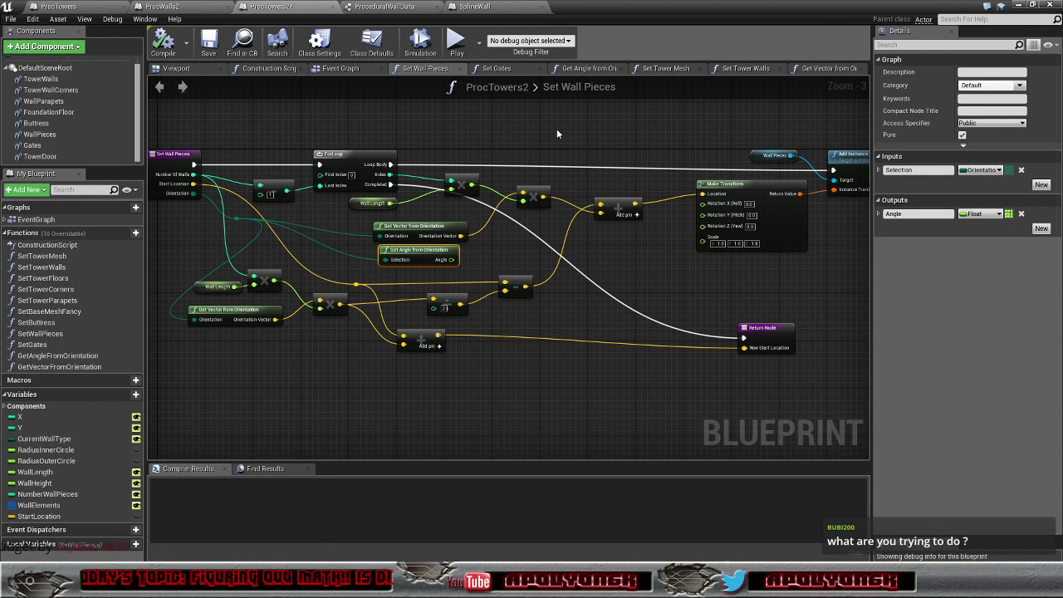
pyautogui.click(1019, 6)
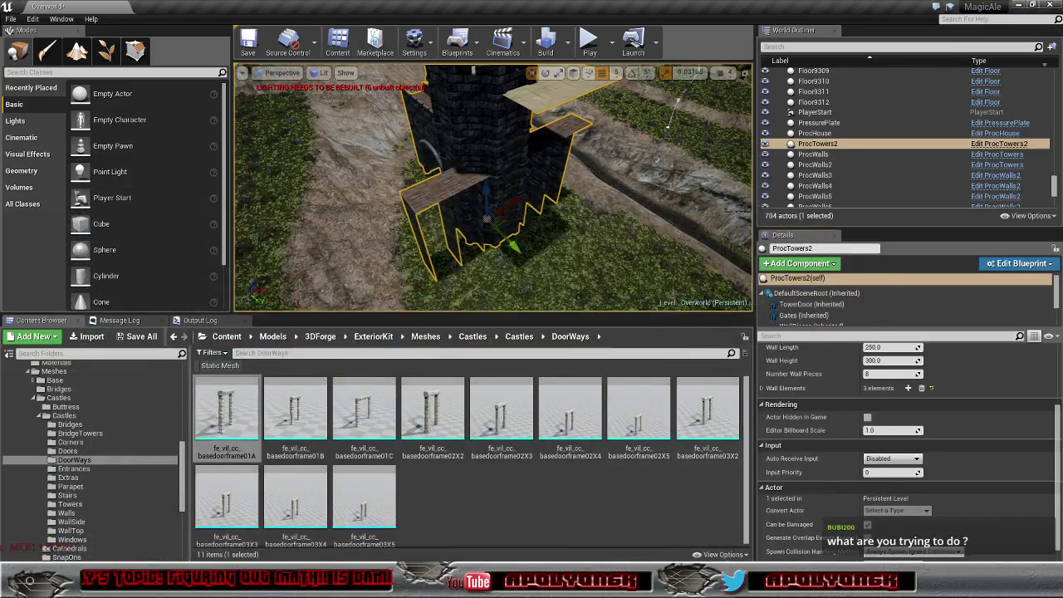
pyautogui.moveTo(494, 188); pyautogui.dragTo(552, 220, button='right')
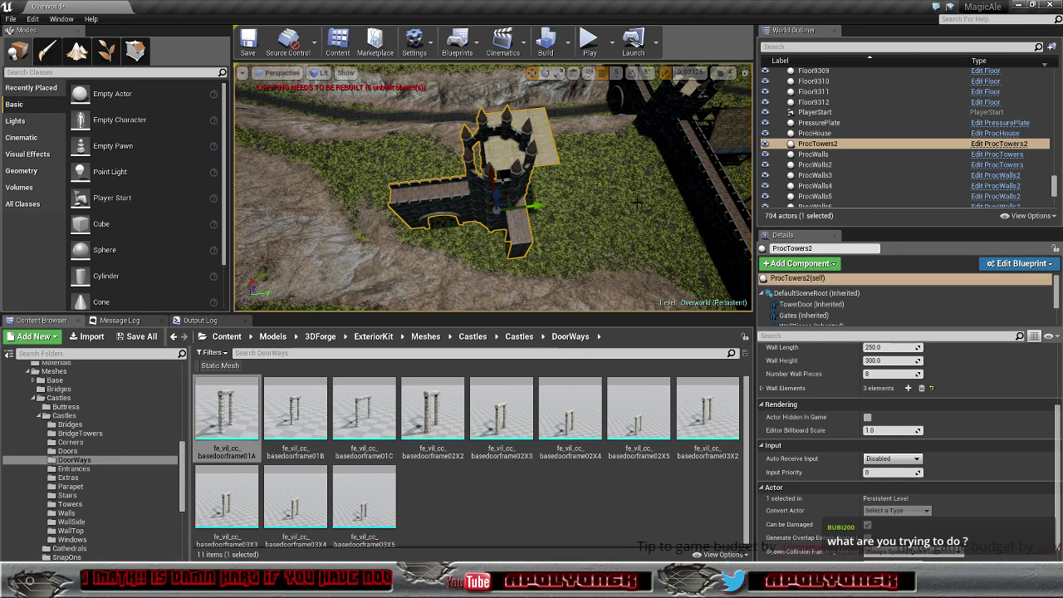
pyautogui.moveTo(637, 202); pyautogui.dragTo(591, 210, button='right')
# Step: Frame the ProcWalls4 gate, view its arch from the side, then return to the ProcTowers2 blueprint
pyautogui.click(411, 257)
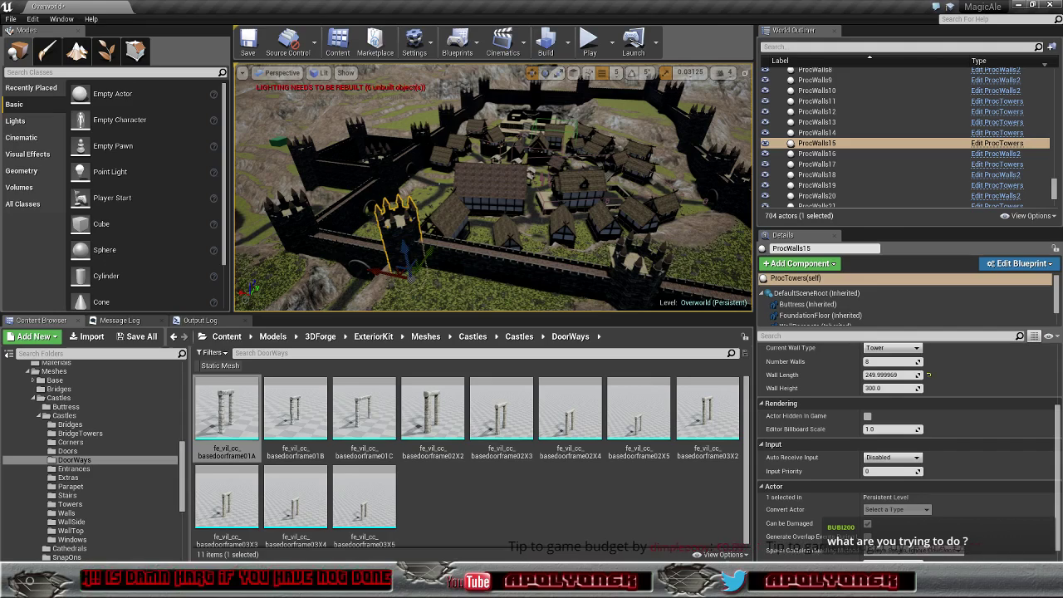
pyautogui.click(366, 274)
pyautogui.click(291, 224)
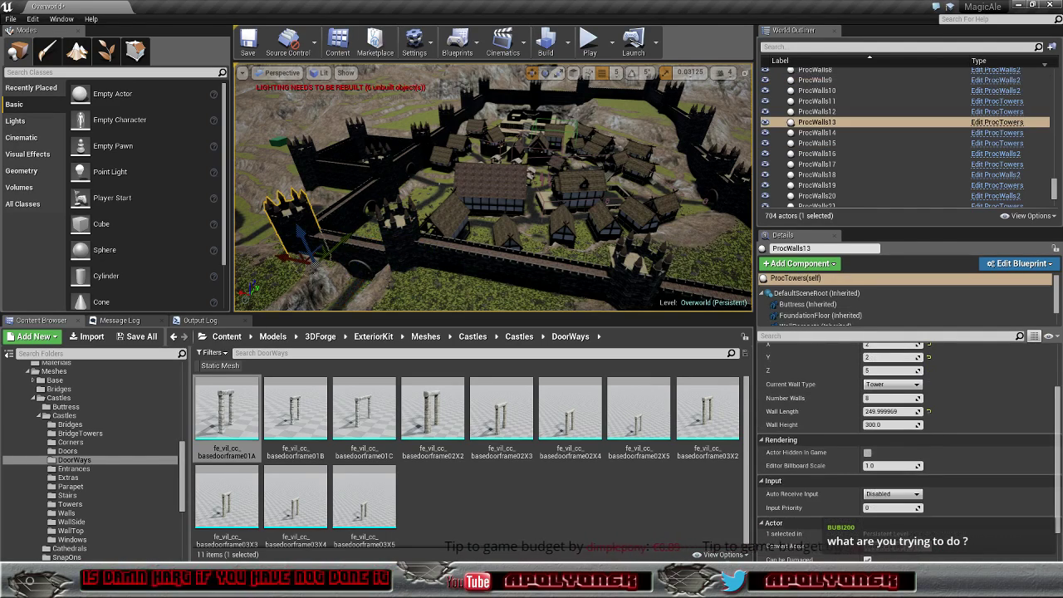
pyautogui.click(363, 203)
pyautogui.press('f')
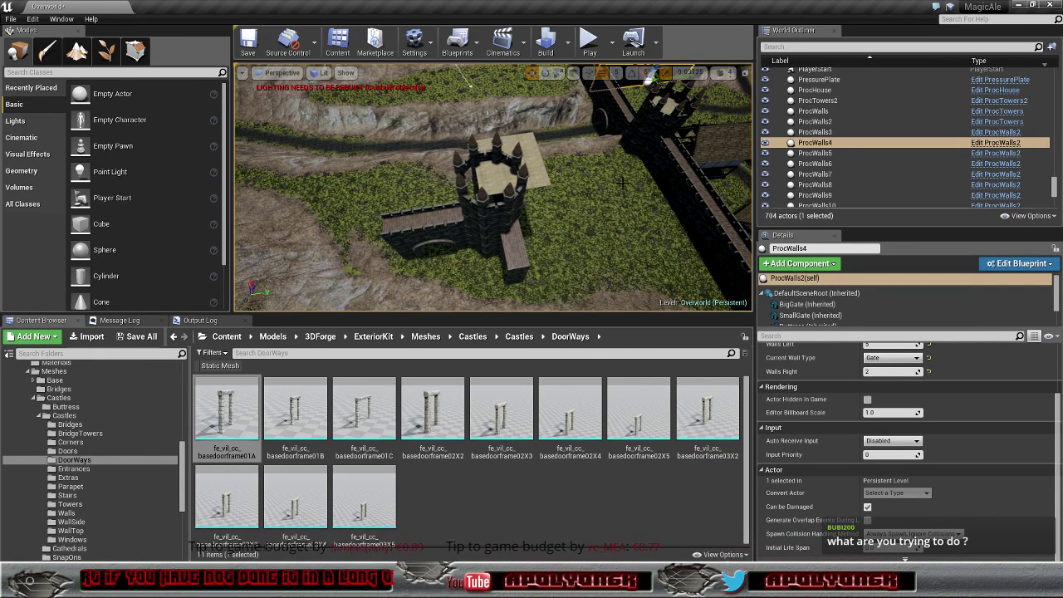
pyautogui.moveTo(573, 240); pyautogui.dragTo(573, 274, button='right')
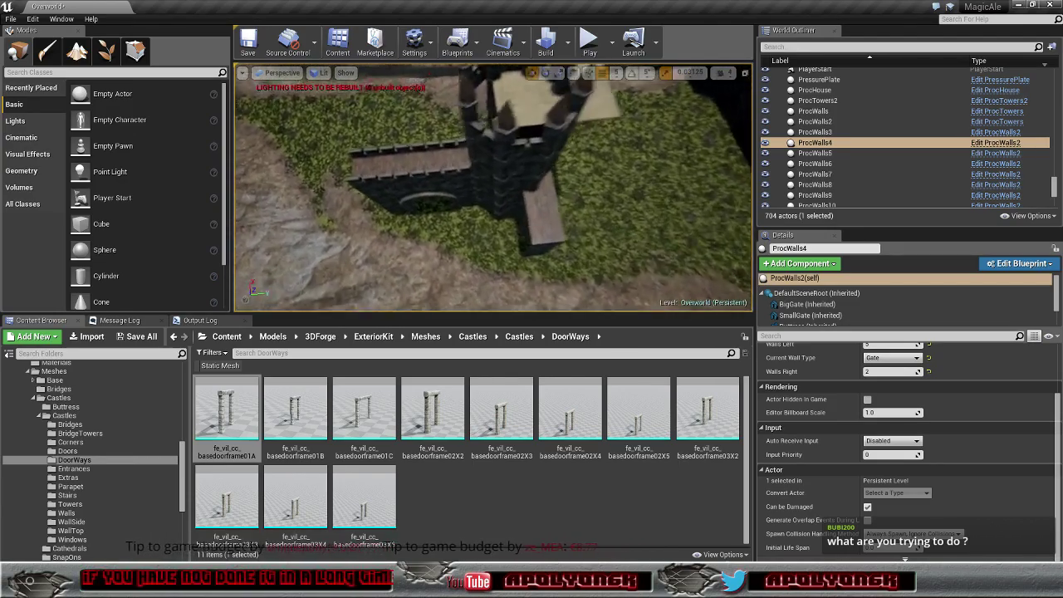
pyautogui.moveTo(573, 274)
pyautogui.mouseDown(button='right')
pyautogui.moveTo(499, 274)
pyautogui.moveTo(515, 258)
pyautogui.moveTo(509, 249)
pyautogui.mouseUp(button='right')
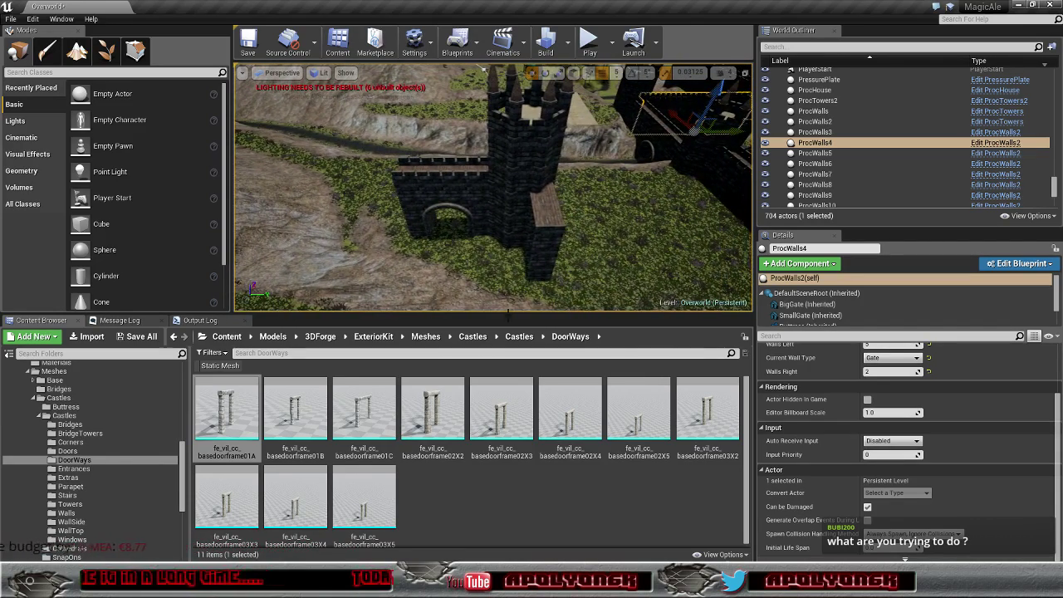
pyautogui.hotkey('alt', 'Tab')
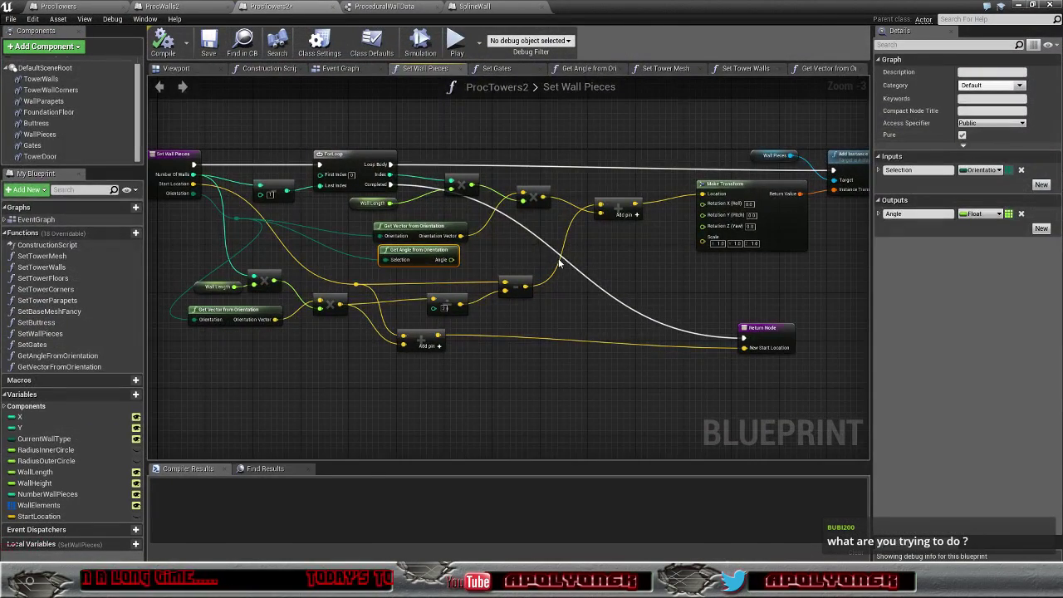
pyautogui.moveTo(523, 244)
pyautogui.mouseDown(button='right')
pyautogui.moveTo(594, 252)
pyautogui.moveTo(610, 269)
pyautogui.mouseUp(button='right')
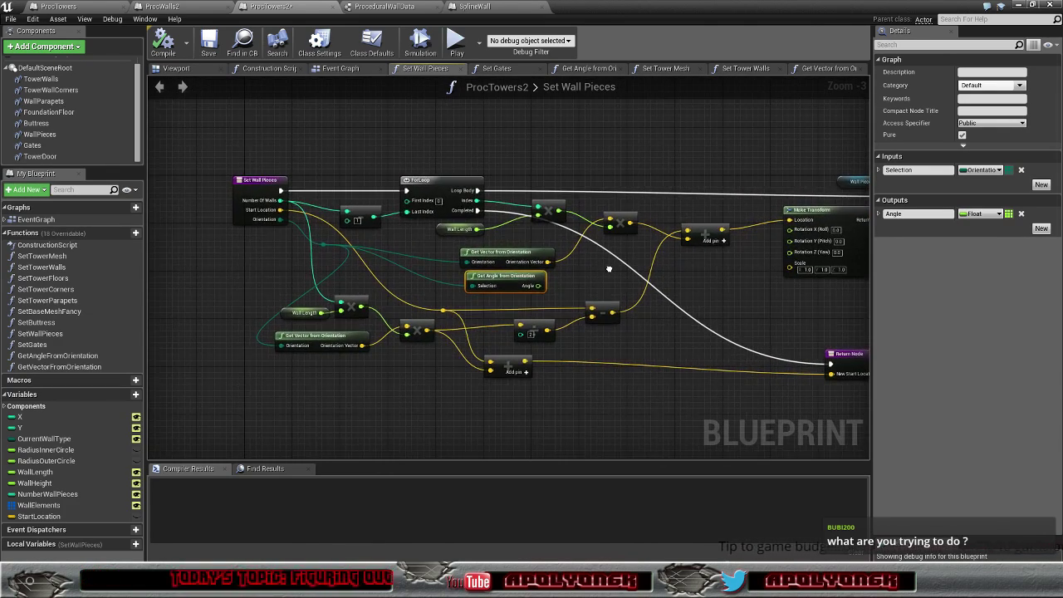
pyautogui.moveTo(610, 269); pyautogui.dragTo(579, 279, button='right')
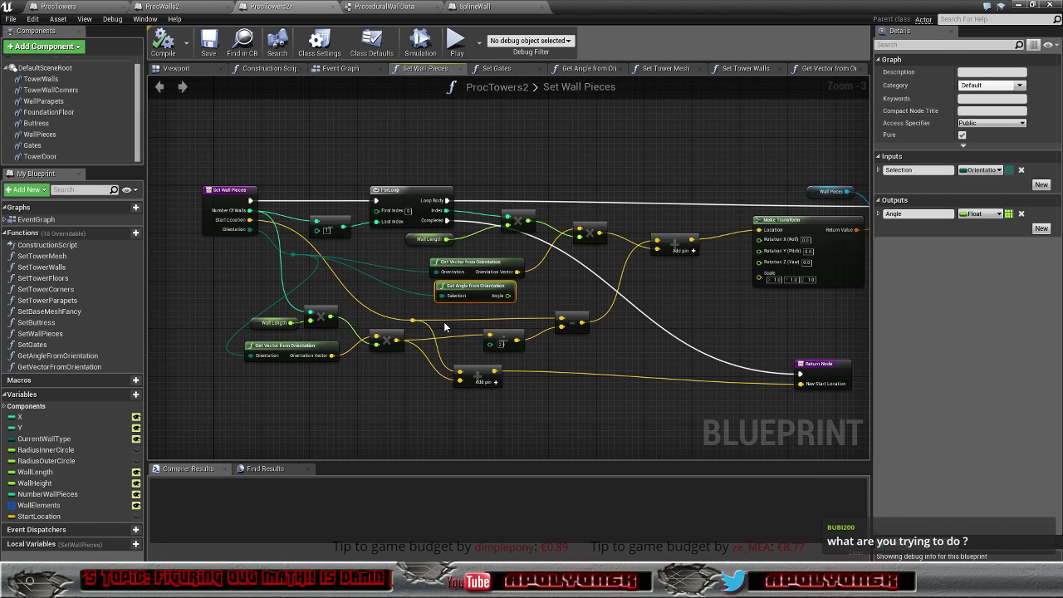
pyautogui.moveTo(413, 320)
pyautogui.mouseDown()
pyautogui.moveTo(621, 281)
pyautogui.moveTo(656, 229)
pyautogui.mouseUp()
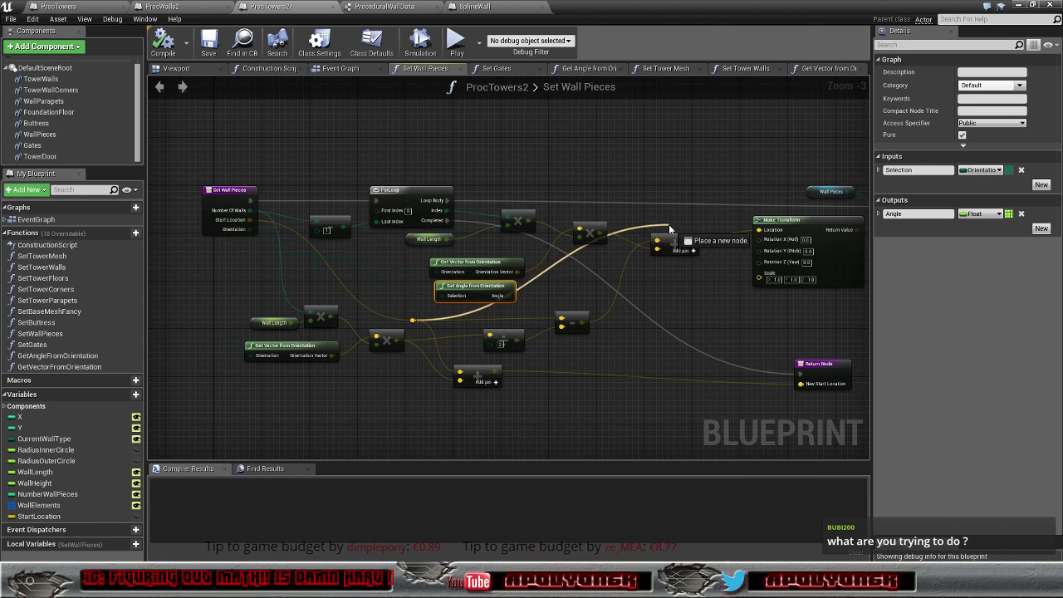
pyautogui.moveTo(656, 229); pyautogui.dragTo(574, 289)
# Step: Add a vector*vector multiply after the existing multiply and wire the ForLoop Index into it
pyautogui.click(586, 274)
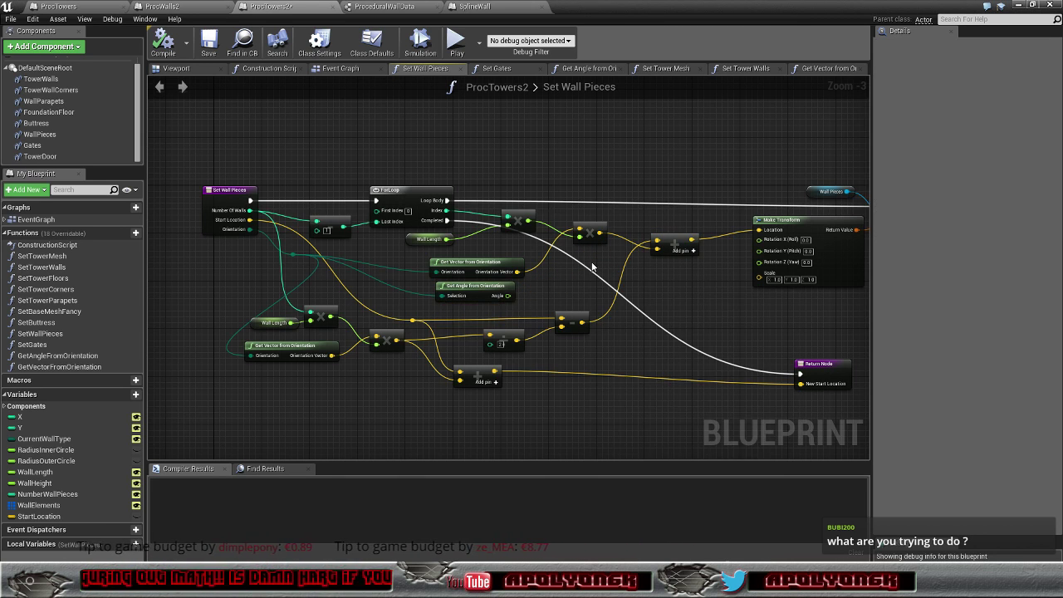
pyautogui.moveTo(587, 273); pyautogui.dragTo(563, 264, button='right')
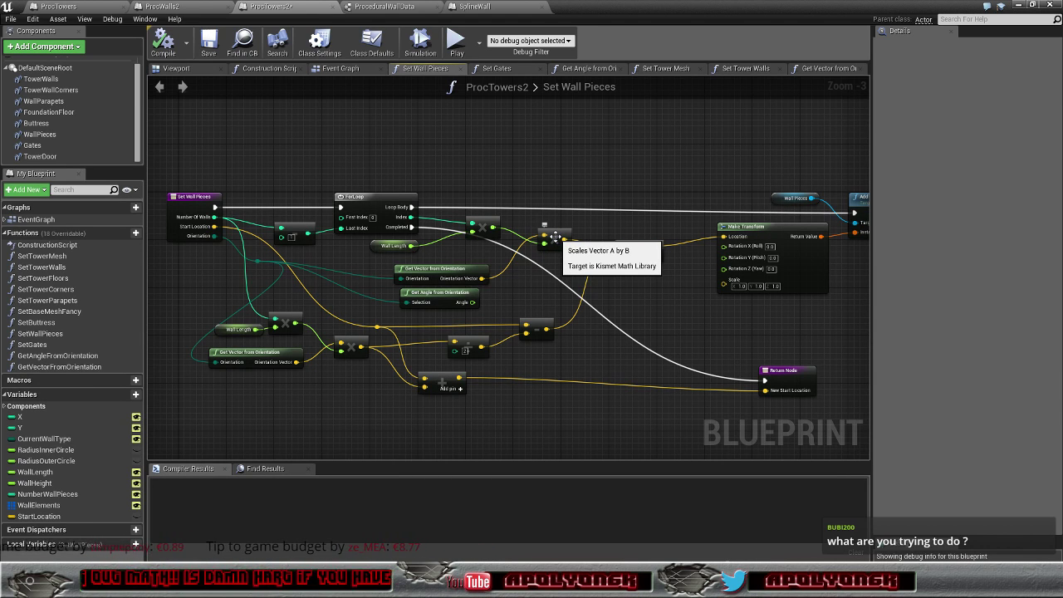
pyautogui.moveTo(556, 239); pyautogui.dragTo(544, 230)
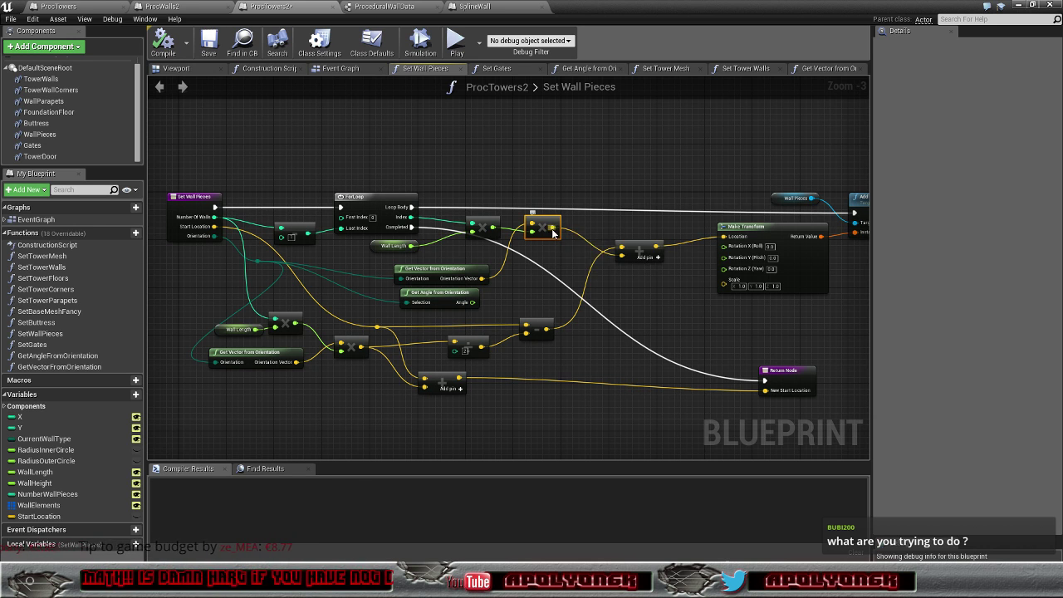
pyautogui.moveTo(552, 227); pyautogui.dragTo(588, 248)
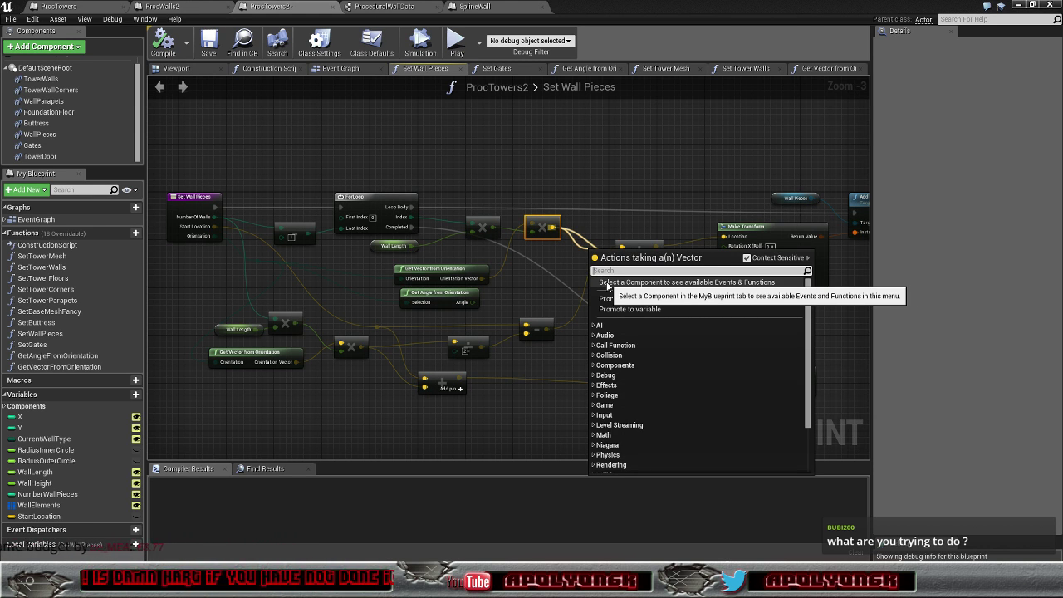
pyautogui.write('*')
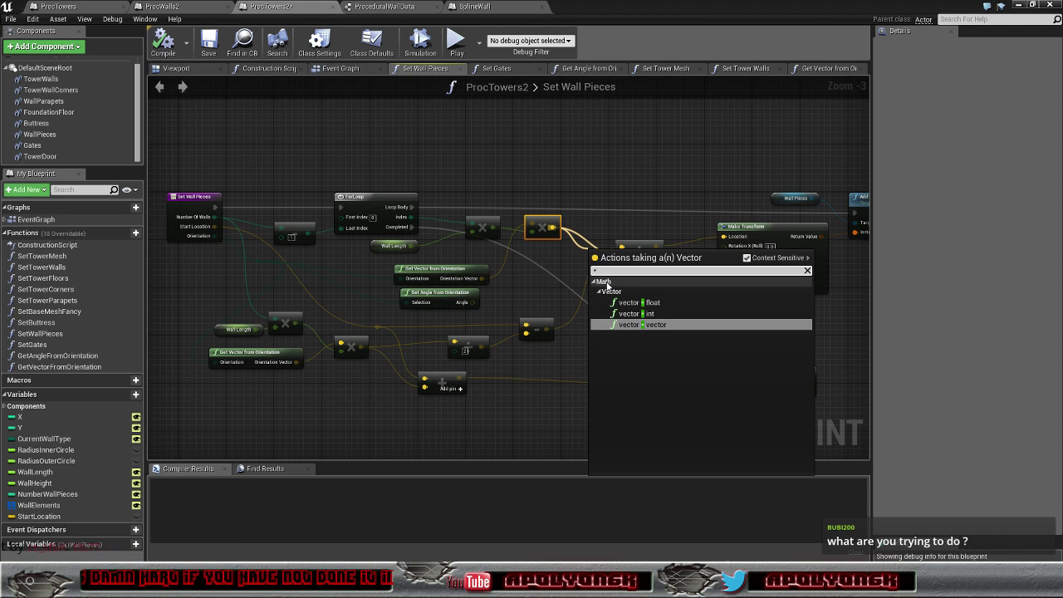
pyautogui.press('Return')
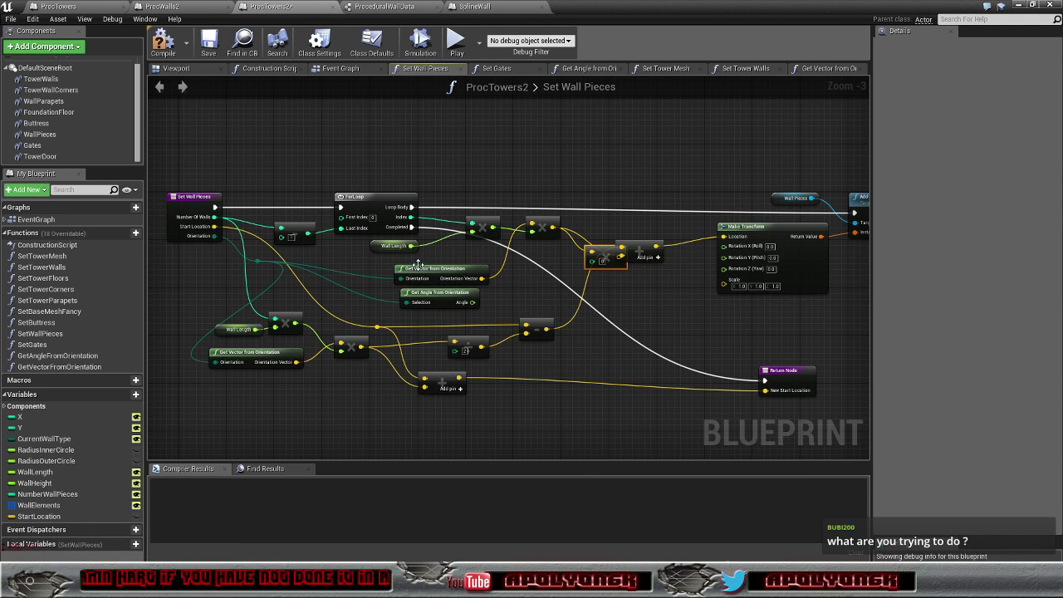
pyautogui.moveTo(408, 219)
pyautogui.mouseDown()
pyautogui.moveTo(595, 263)
pyautogui.moveTo(579, 260)
pyautogui.mouseUp()
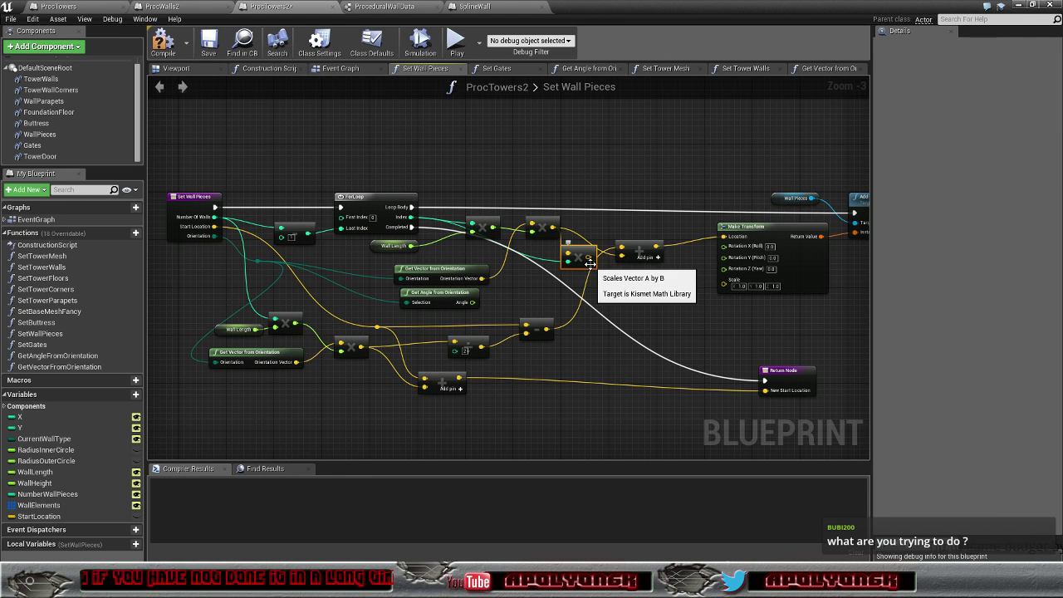
# Step: Route the new multiply into the location addition and delete the divide and subtract nodes
pyautogui.moveTo(595, 260); pyautogui.dragTo(677, 257)
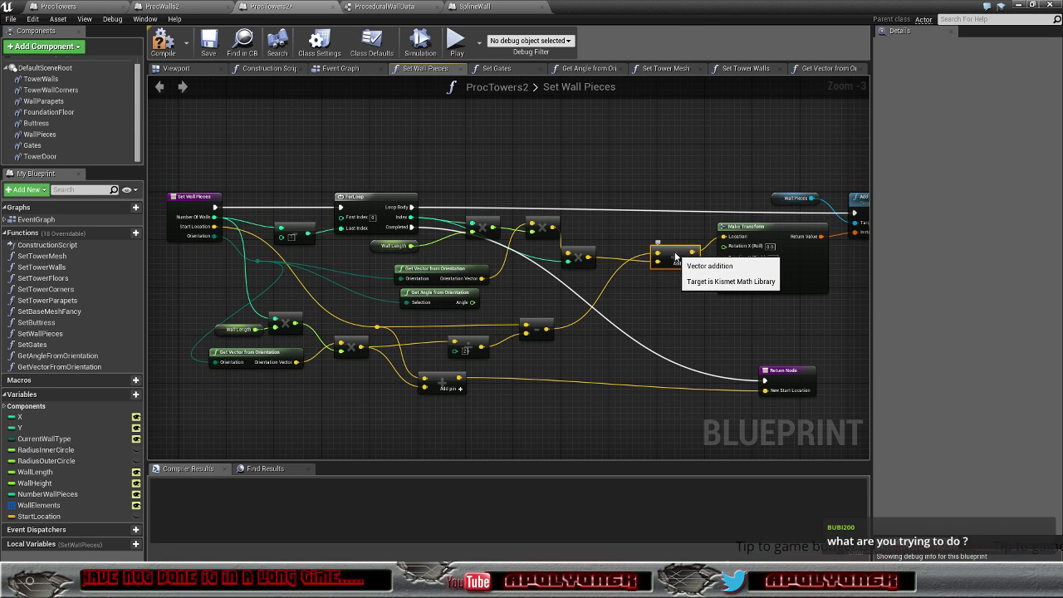
pyautogui.press('Delete')
pyautogui.moveTo(581, 257)
pyautogui.mouseDown()
pyautogui.moveTo(611, 244)
pyautogui.moveTo(610, 257)
pyautogui.mouseUp()
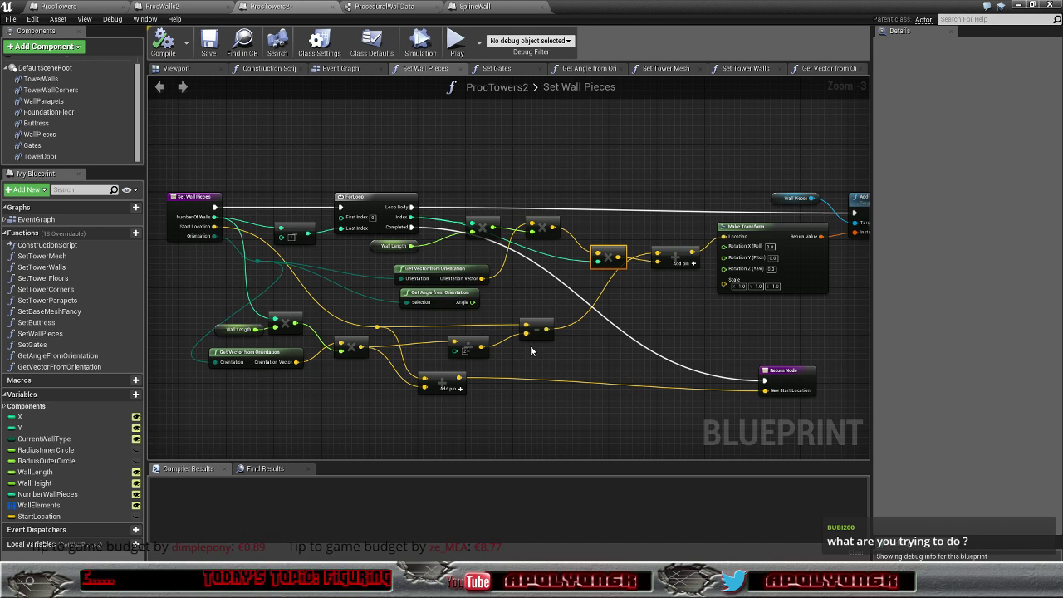
pyautogui.moveTo(538, 329); pyautogui.dragTo(538, 353)
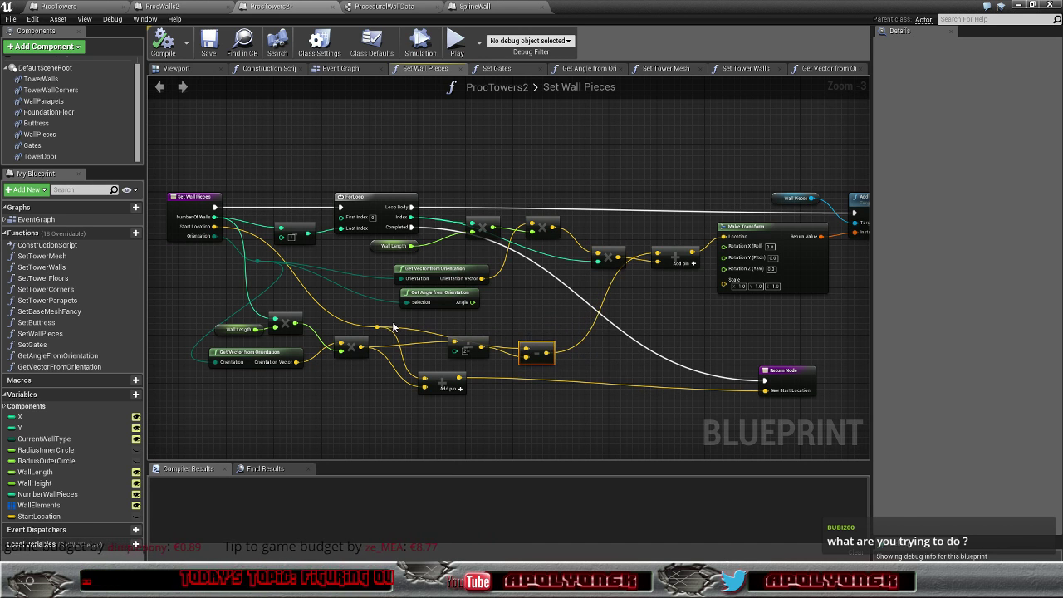
pyautogui.moveTo(378, 326); pyautogui.dragTo(659, 261)
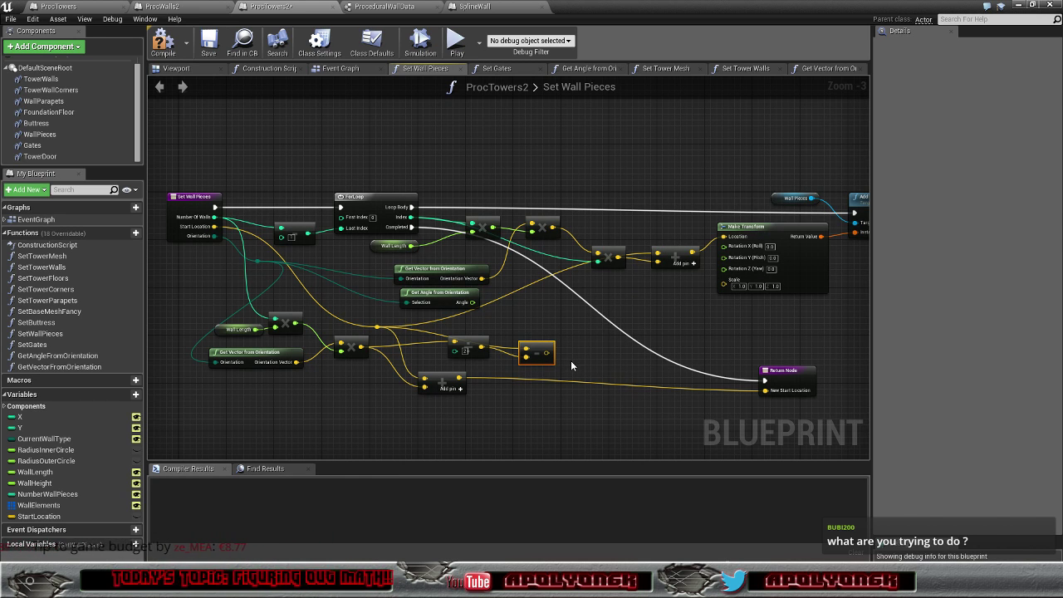
pyautogui.moveTo(571, 366); pyautogui.dragTo(470, 339)
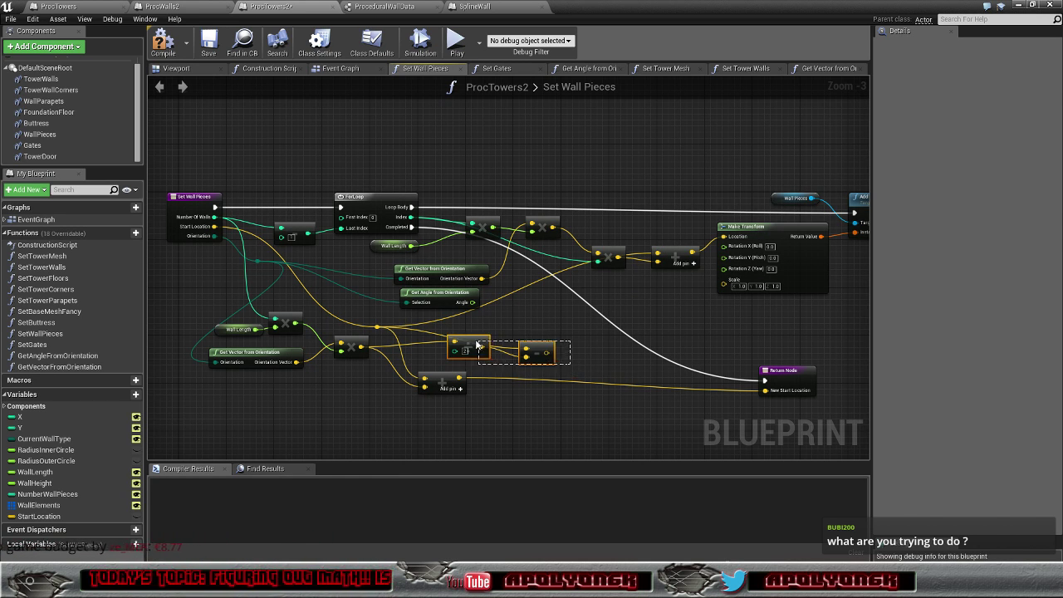
pyautogui.press('Delete')
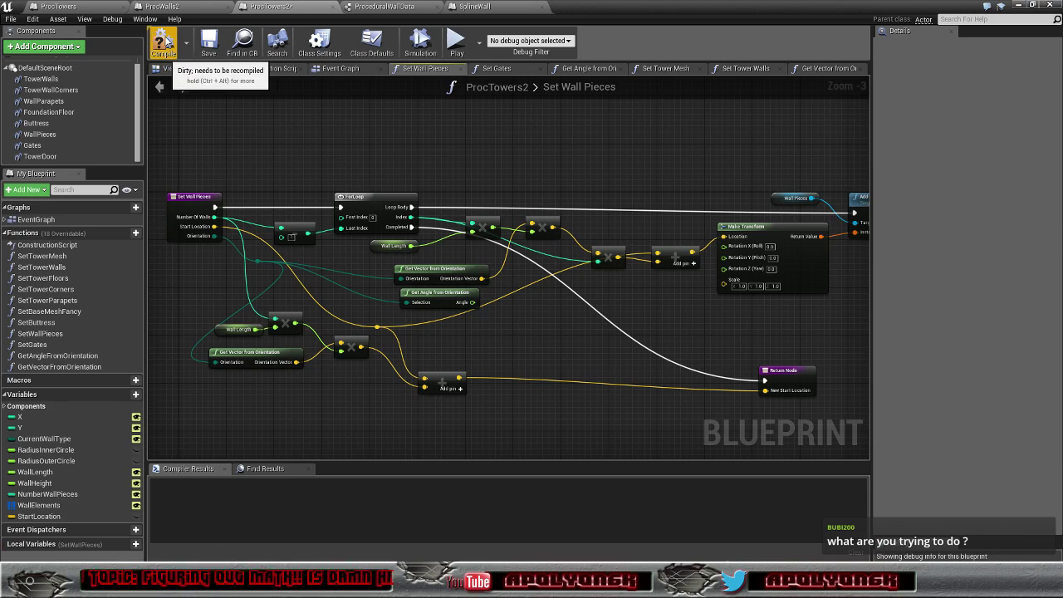
# Step: Back in the level, select ProcTowers2 and change a wall element's orientation in Wall Elements
pyautogui.click(1019, 7)
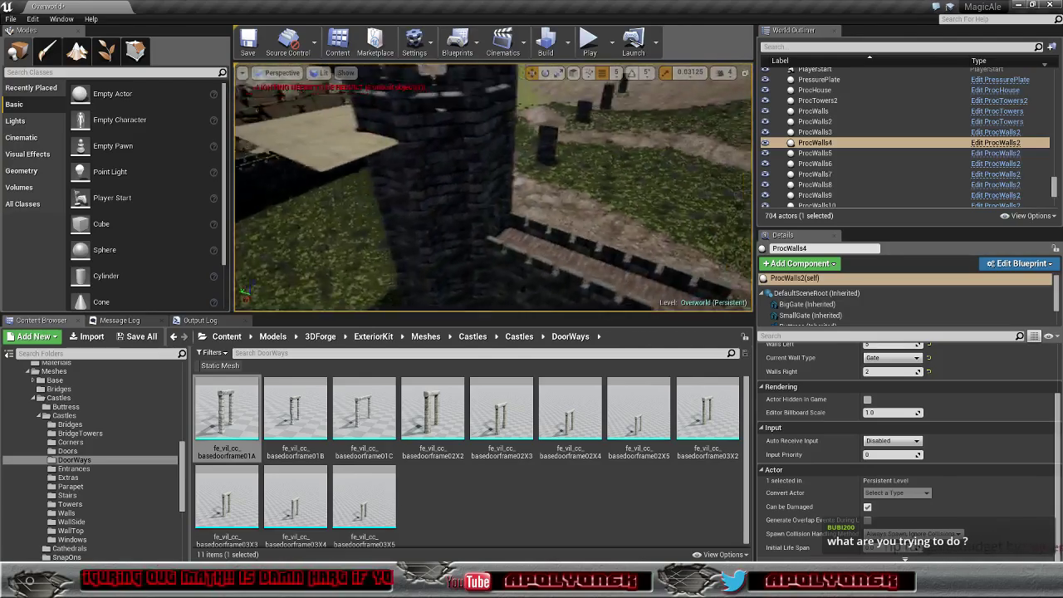
pyautogui.moveTo(494, 187); pyautogui.dragTo(493, 187, button='right')
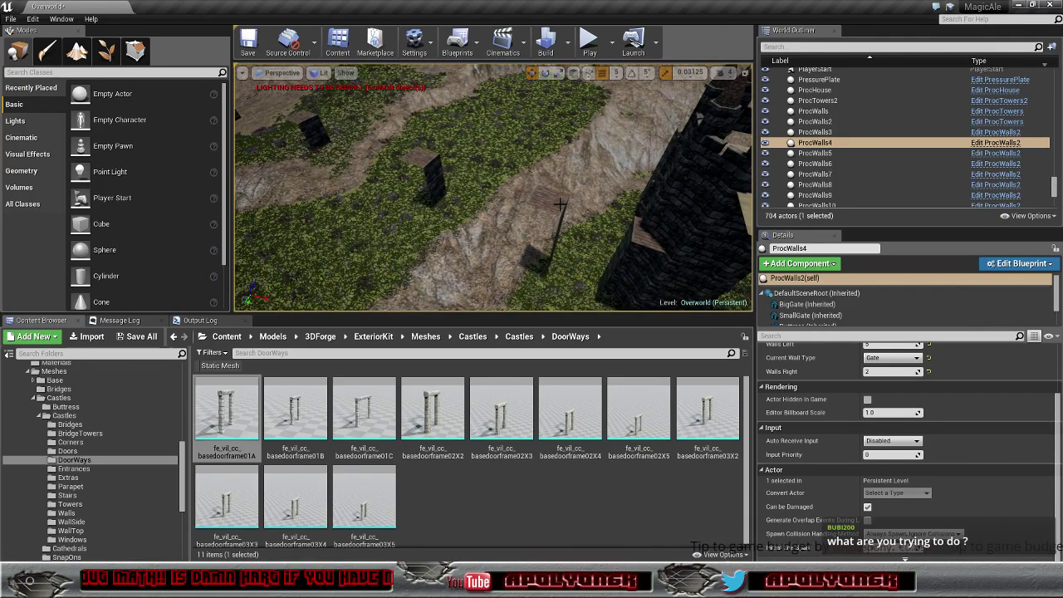
pyautogui.click(561, 203)
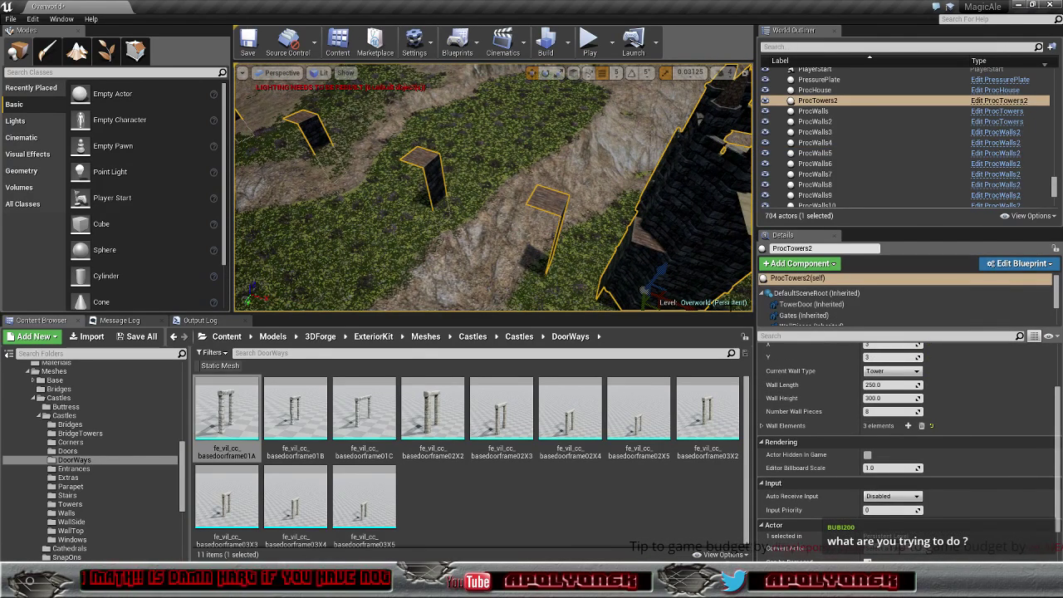
pyautogui.click(762, 426)
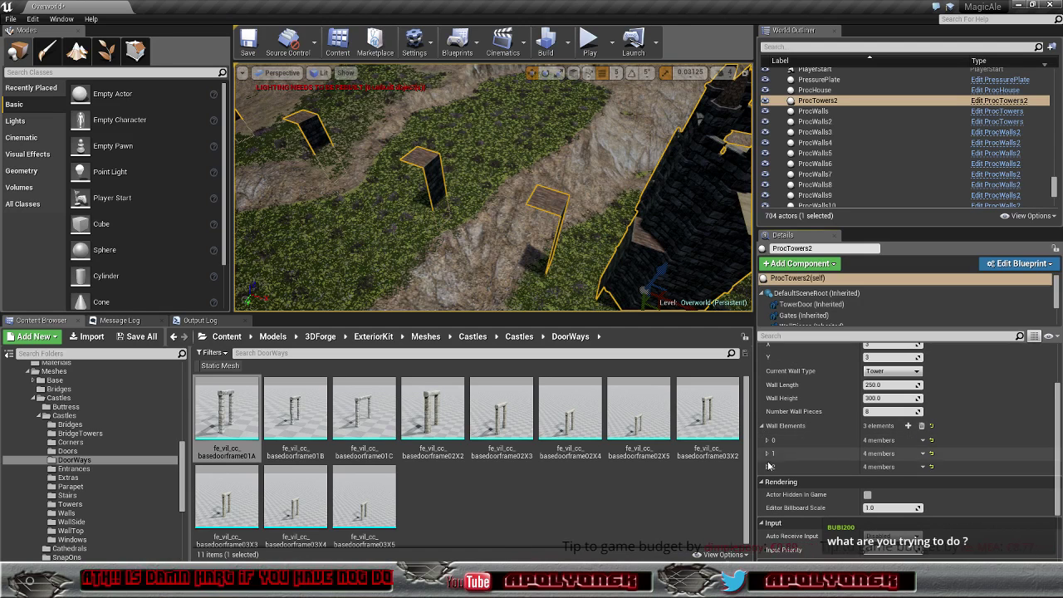
pyautogui.click(768, 466)
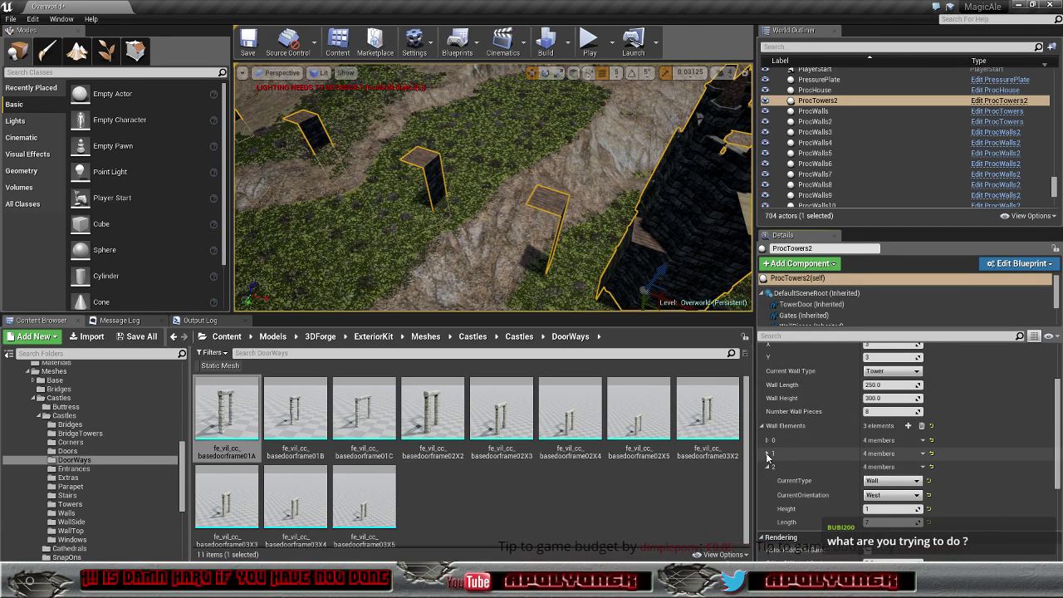
pyautogui.click(768, 454)
pyautogui.click(888, 552)
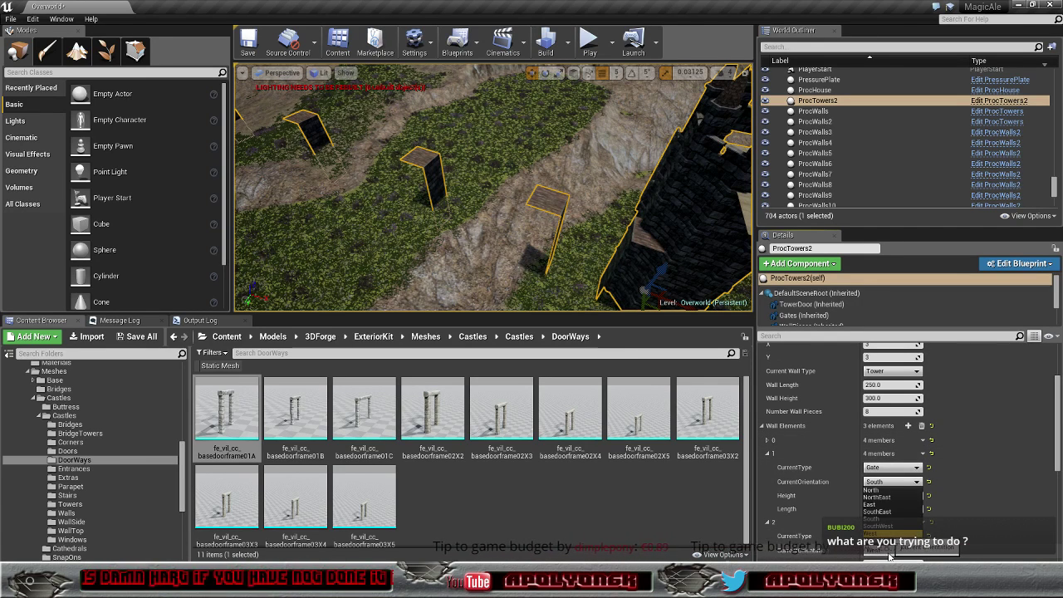
pyautogui.click(889, 507)
# Step: Frame the ProcTowers2 tower and fly around it to inspect the doorway pieces closely
pyautogui.press('f')
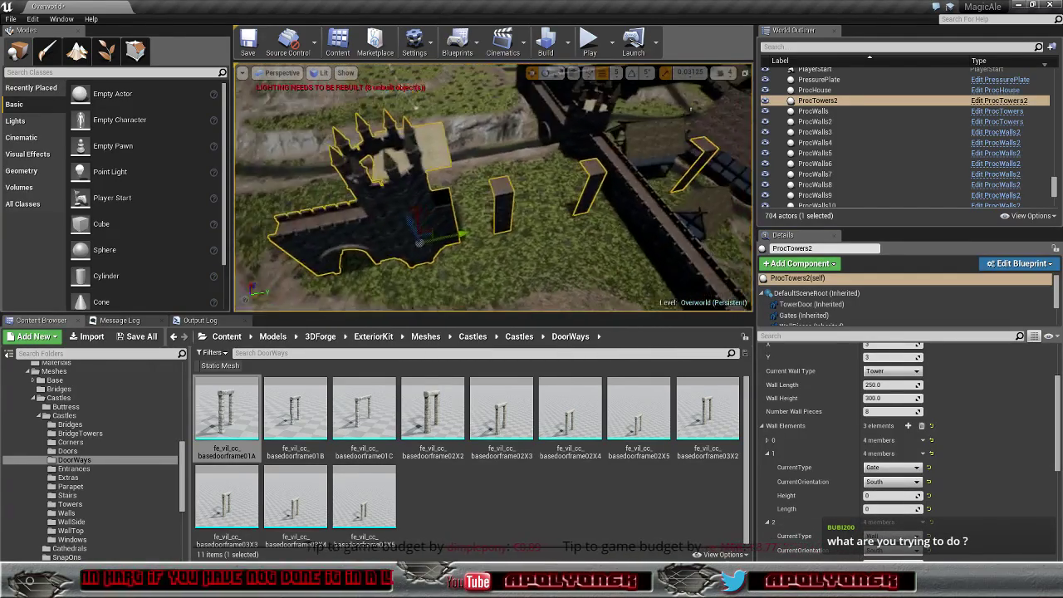
pyautogui.moveTo(435, 282); pyautogui.dragTo(392, 304, button='middle')
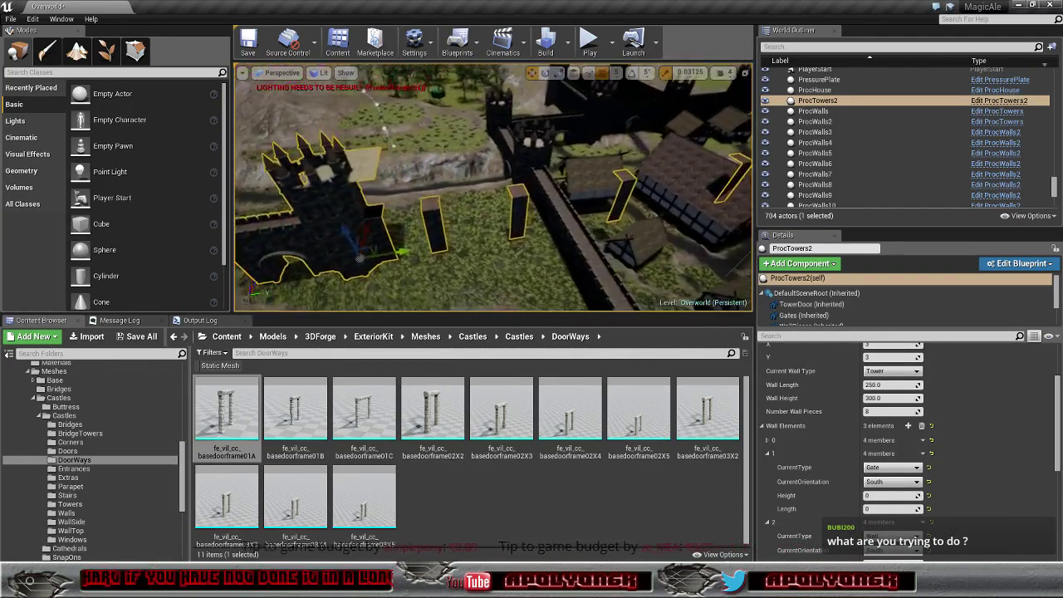
pyautogui.moveTo(465, 249); pyautogui.dragTo(432, 241, button='middle')
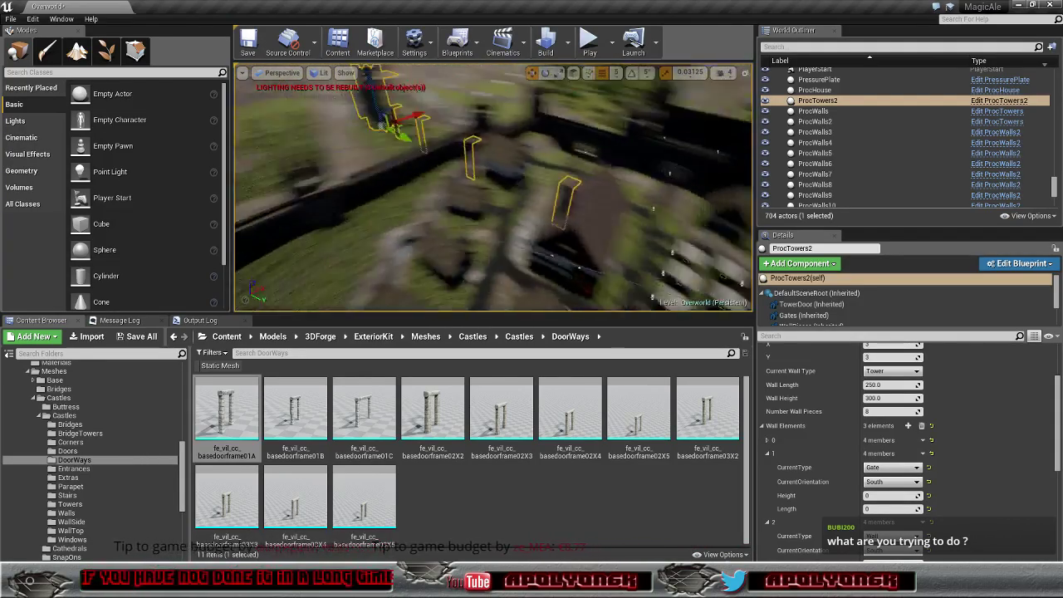
pyautogui.moveTo(494, 187)
pyautogui.mouseDown(button='right')
pyautogui.moveTo(494, 162)
pyautogui.moveTo(474, 166)
pyautogui.moveTo(495, 208)
pyautogui.mouseUp(button='right')
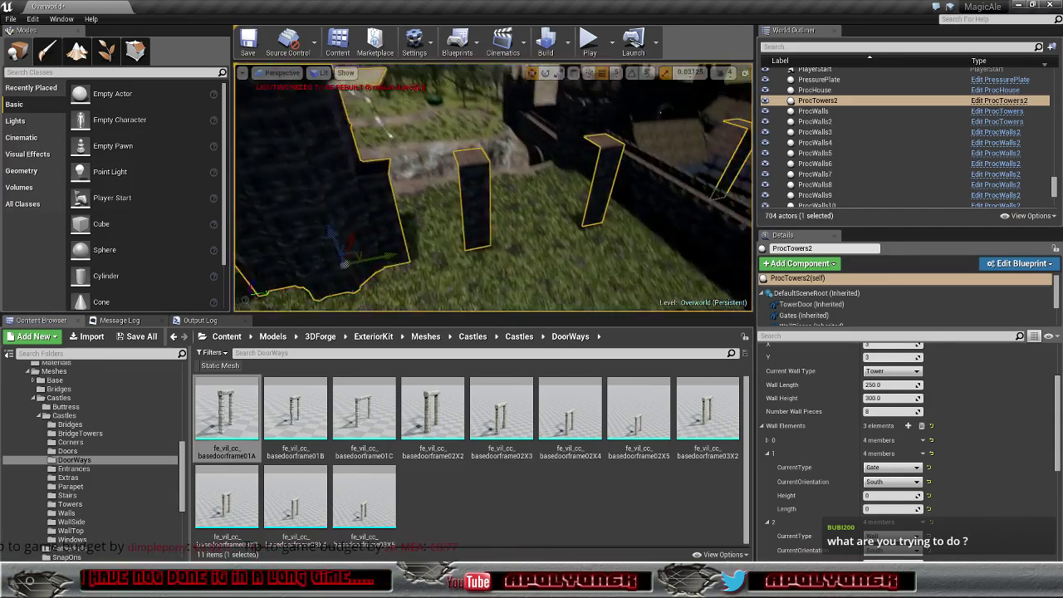
pyautogui.moveTo(472, 246)
pyautogui.mouseDown(button='right')
pyautogui.moveTo(472, 232)
pyautogui.moveTo(472, 257)
pyautogui.mouseUp(button='right')
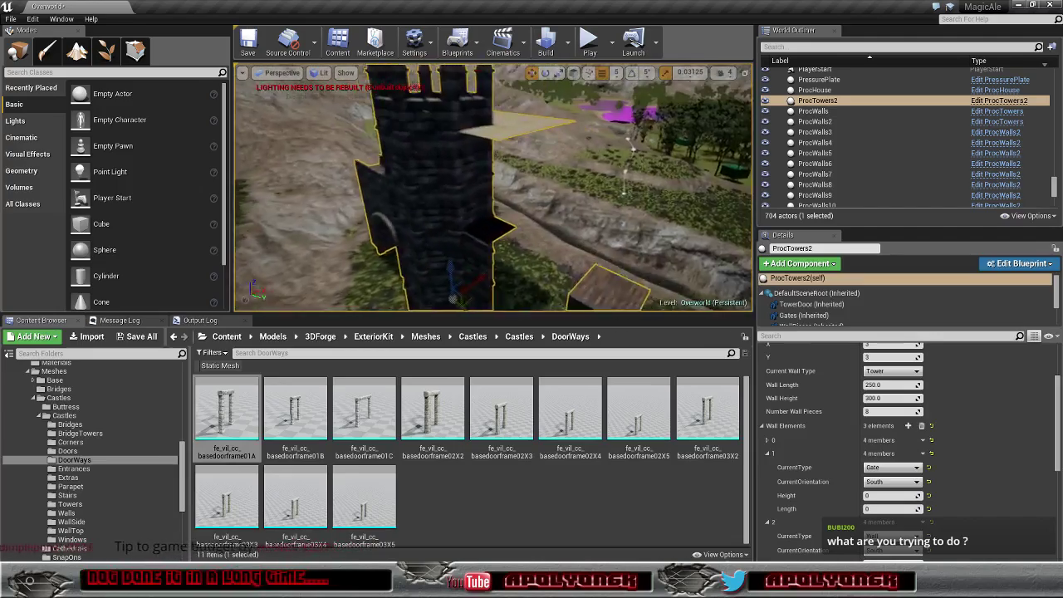
pyautogui.moveTo(494, 187)
pyautogui.mouseDown(button='right')
pyautogui.moveTo(495, 208)
pyautogui.moveTo(532, 208)
pyautogui.moveTo(511, 214)
pyautogui.mouseUp(button='right')
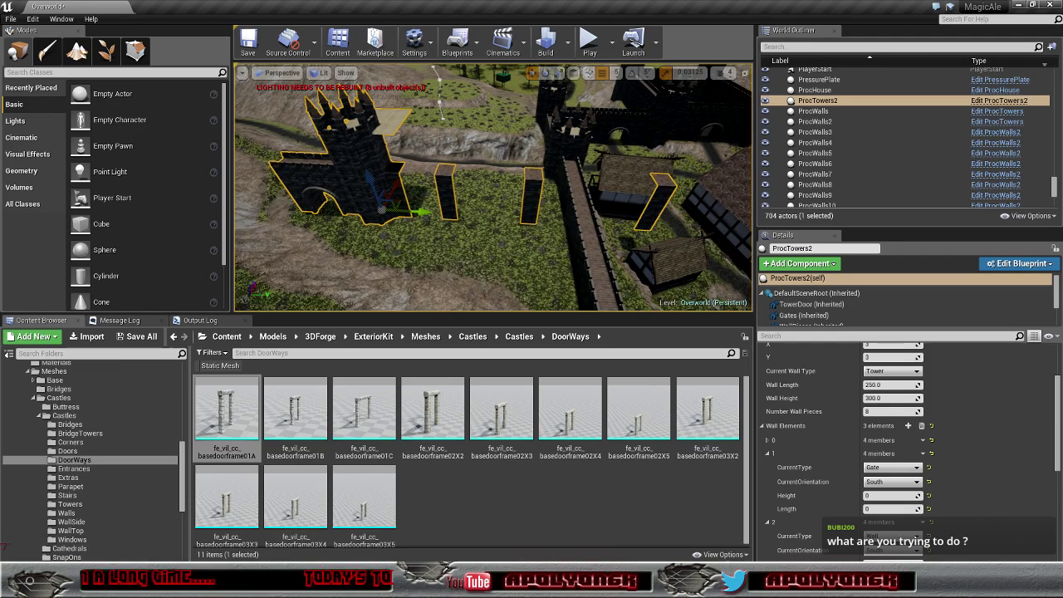
# Step: In Set Wall Pieces, delete the multiply, add and Get Vector from Orientation nodes before Make Transform
pyautogui.moveTo(216, 586)
pyautogui.click(270, 524)
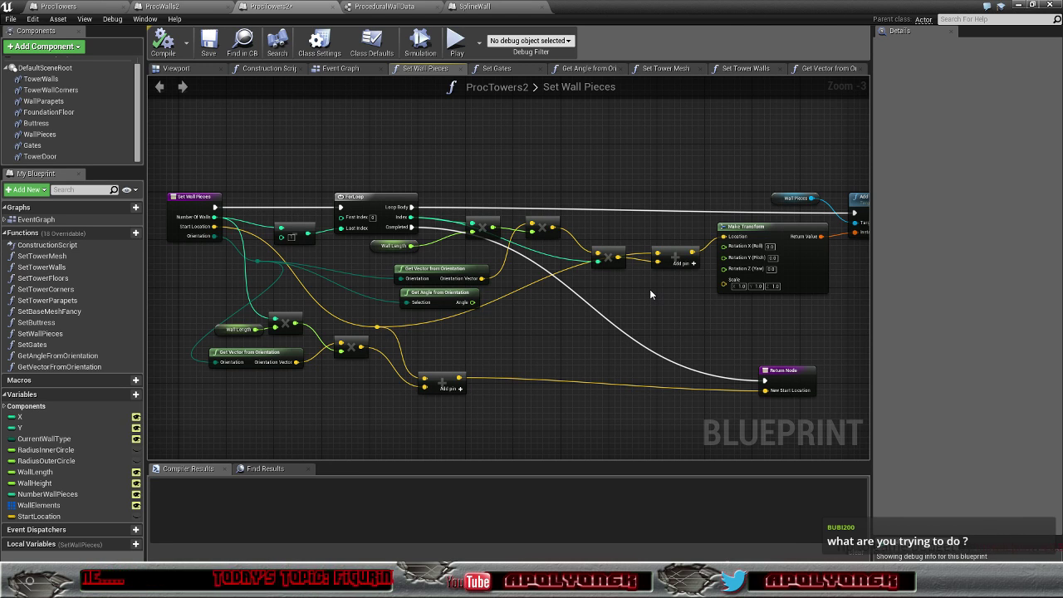
pyautogui.moveTo(677, 297); pyautogui.dragTo(662, 305, button='right')
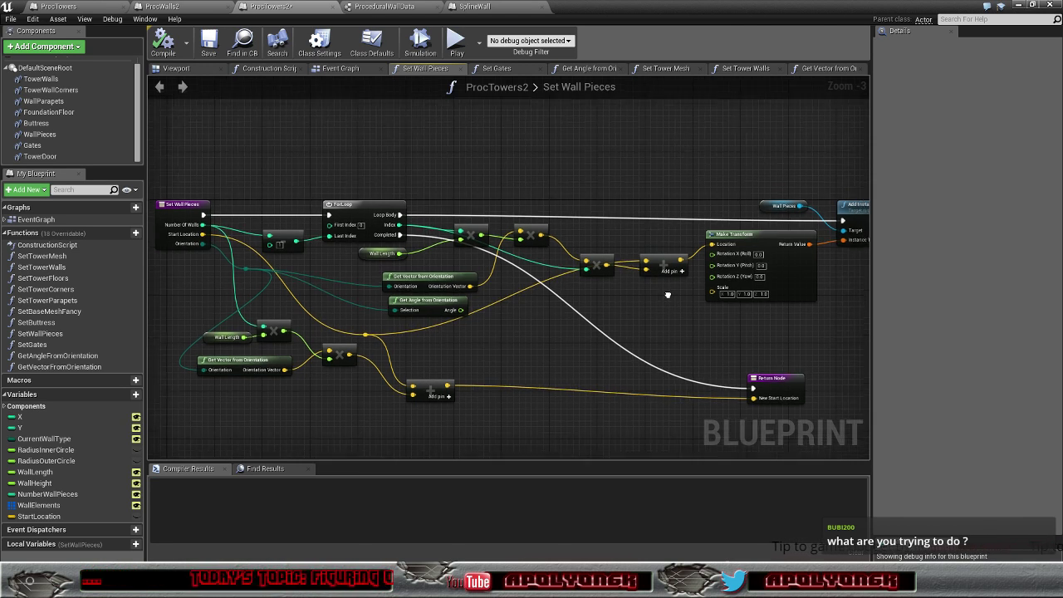
pyautogui.moveTo(678, 301); pyautogui.dragTo(595, 249)
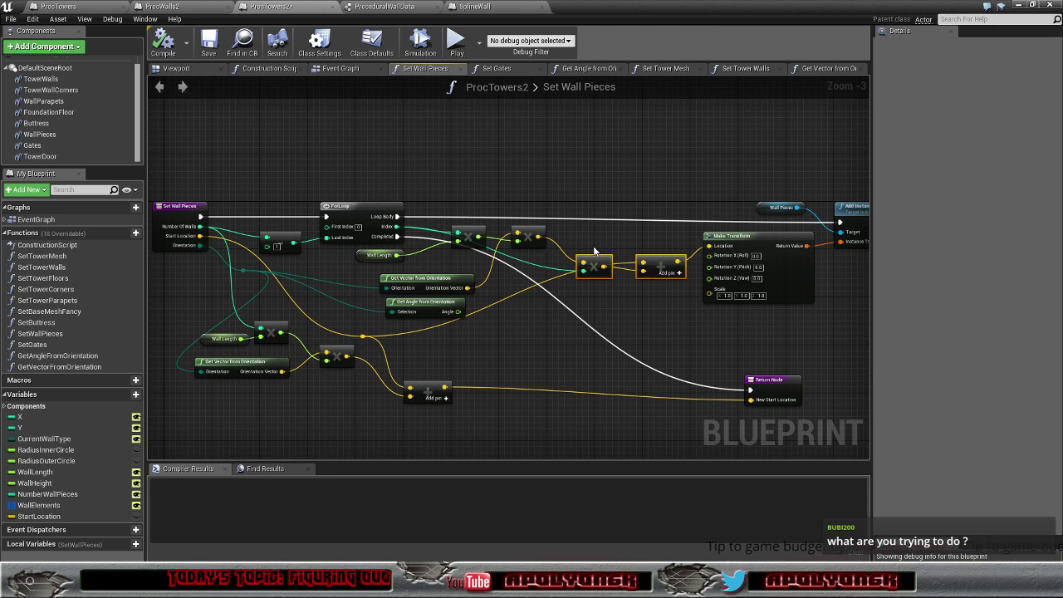
pyautogui.press('Delete')
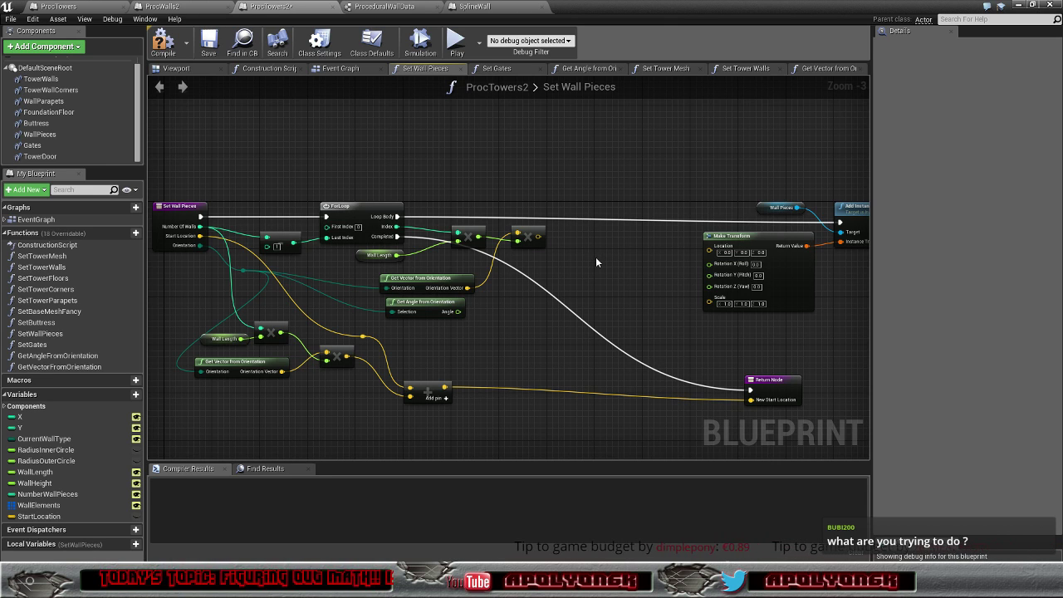
pyautogui.click(444, 282)
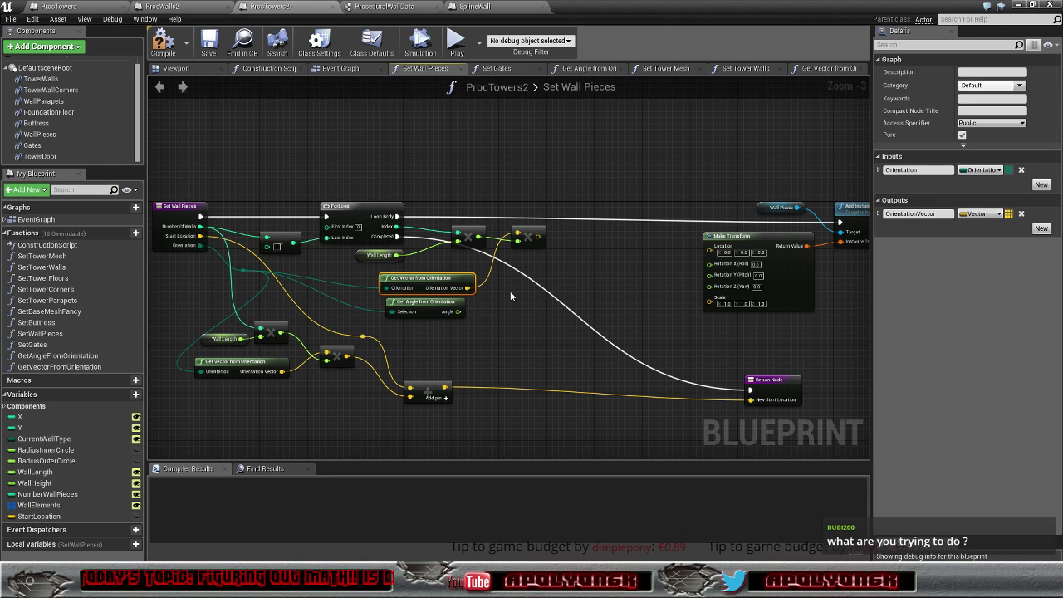
pyautogui.press('Delete')
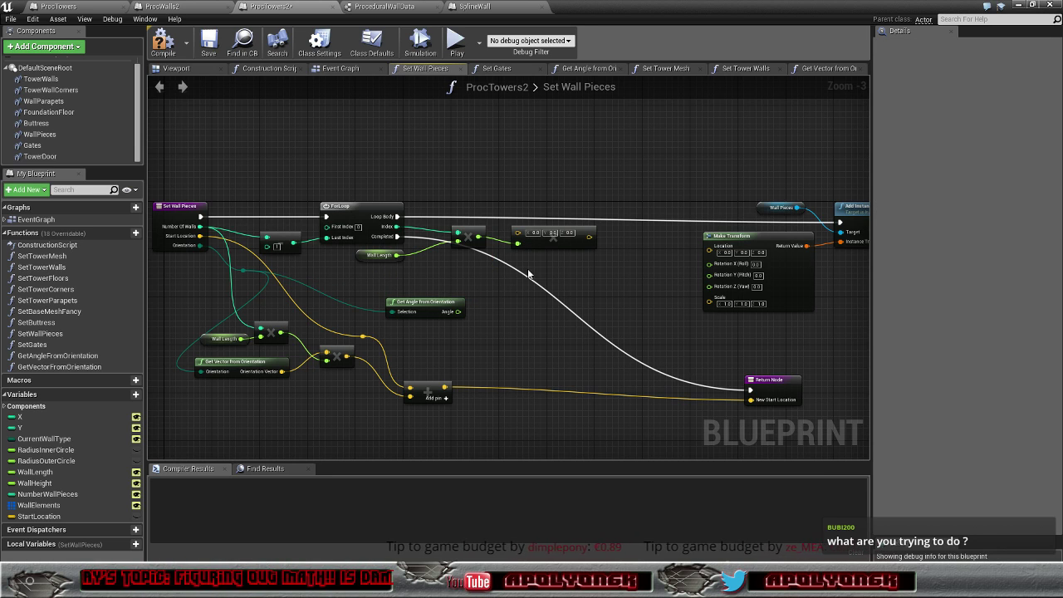
# Step: Delete the leftover zero-vector node, then undo to restore the deleted vector nodes
pyautogui.click(549, 237)
pyautogui.press('Delete')
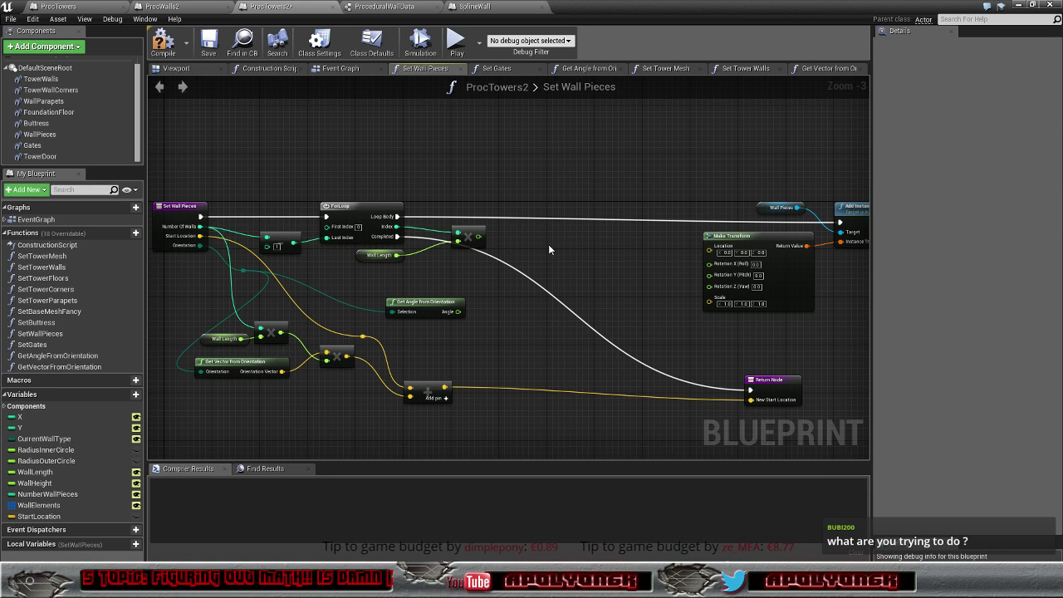
pyautogui.rightClick(709, 252)
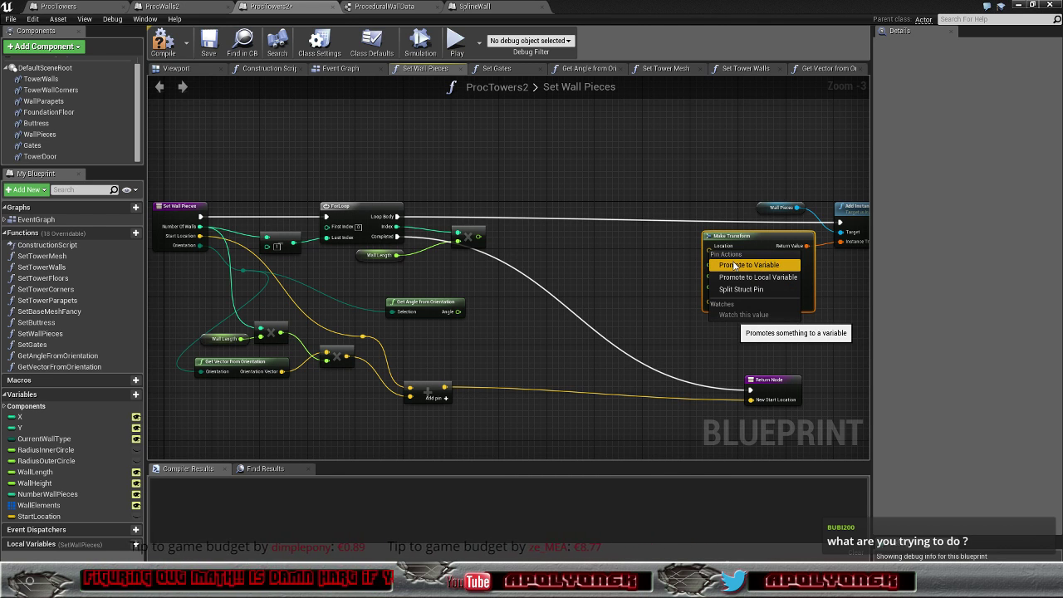
pyautogui.click(644, 257)
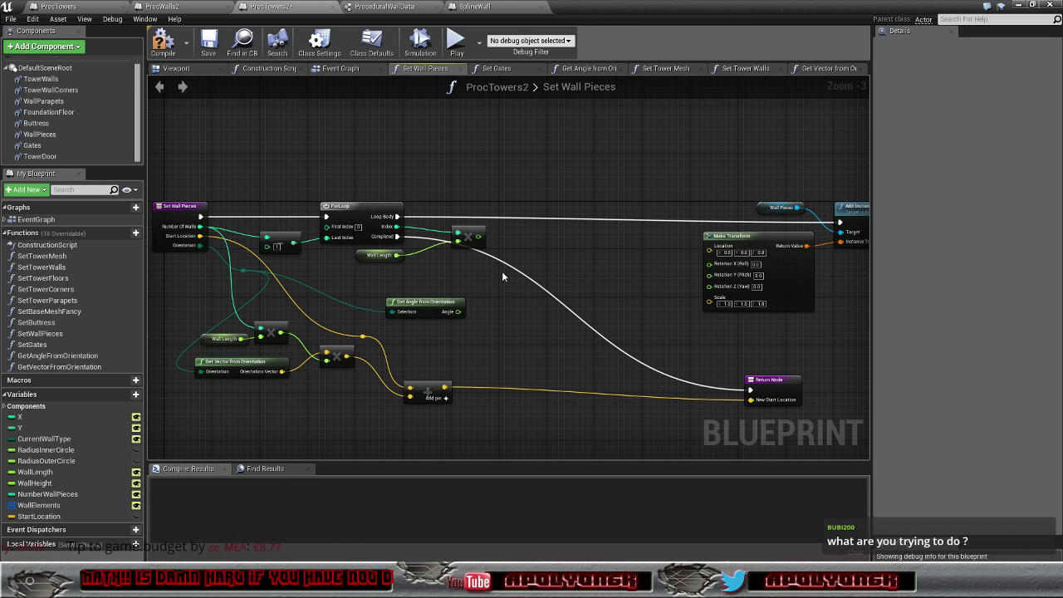
pyautogui.moveTo(432, 302)
pyautogui.mouseDown()
pyautogui.moveTo(371, 284)
pyautogui.moveTo(366, 292)
pyautogui.mouseUp()
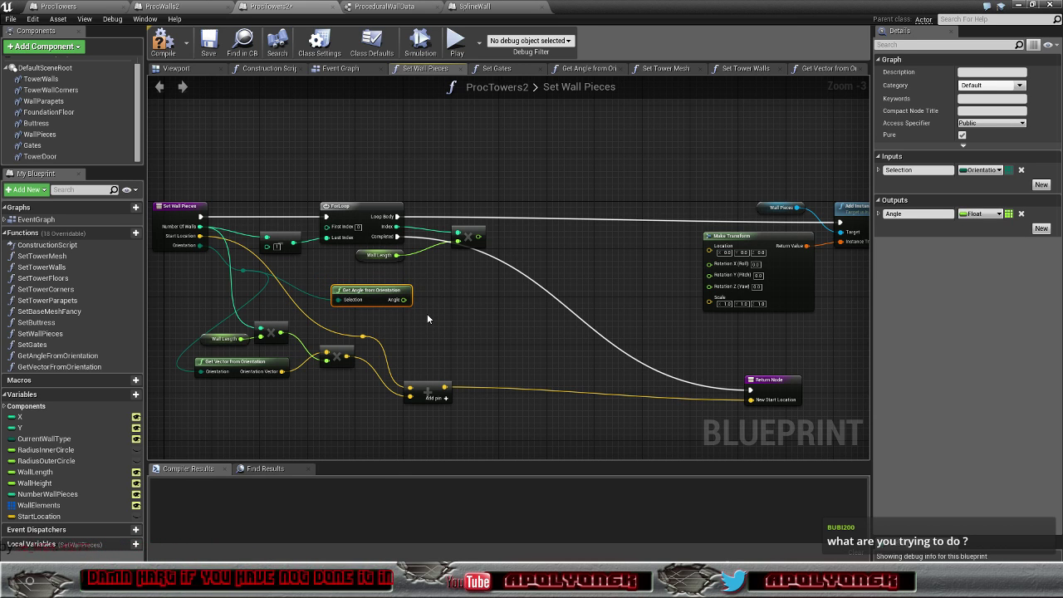
pyautogui.hotkey('ctrl', 'z')
pyautogui.hotkey('ctrl', 'z')
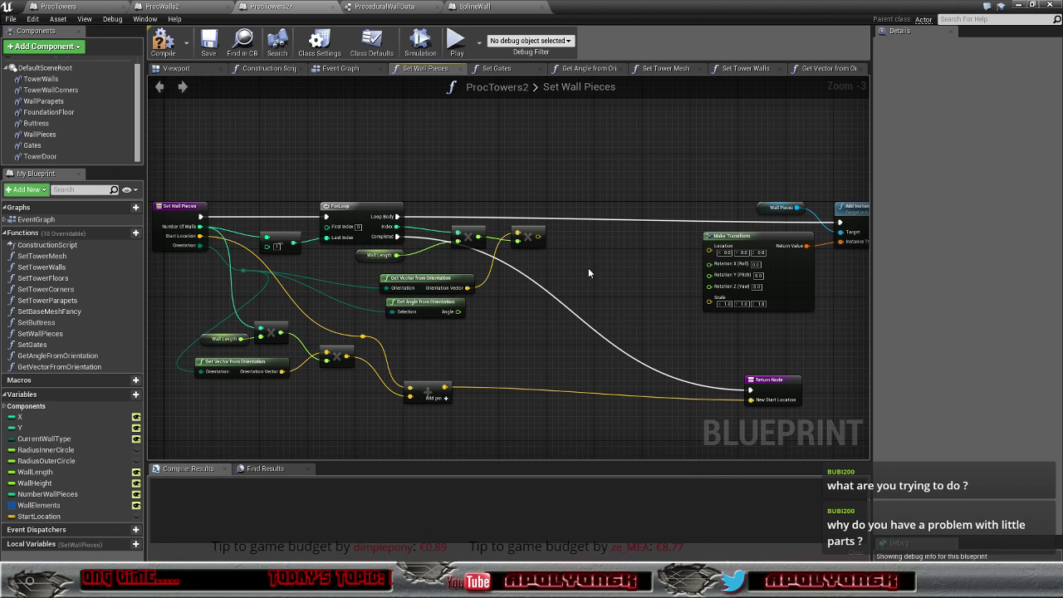
# Step: Compile ProcTowers2 and fly around the tower in the level editor
pyautogui.click(163, 41)
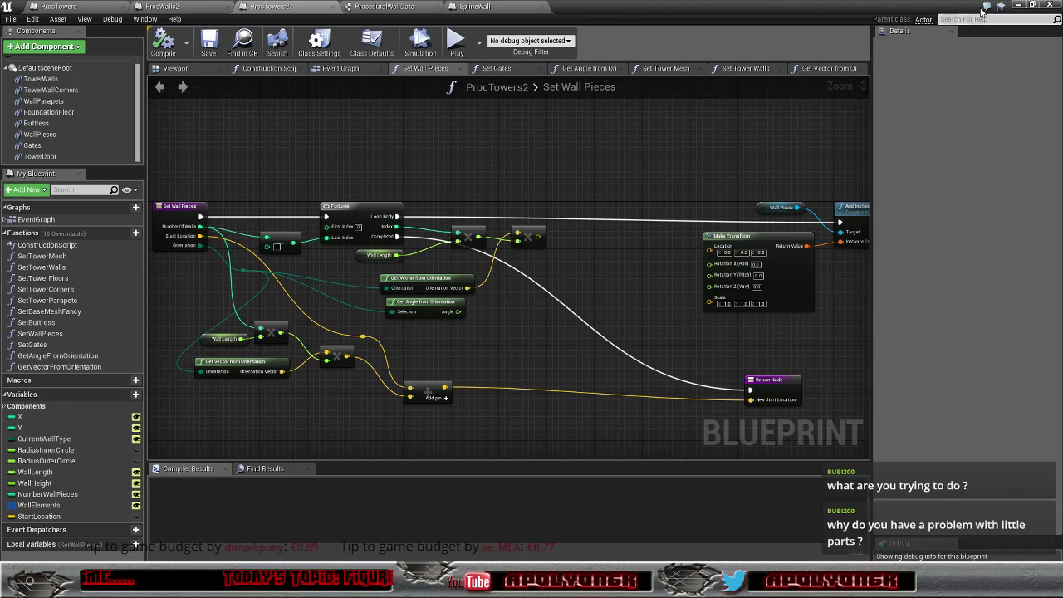
pyautogui.hotkey('alt', 'Tab')
pyautogui.moveTo(499, 186)
pyautogui.mouseDown(button='right')
pyautogui.moveTo(531, 183)
pyautogui.moveTo(507, 187)
pyautogui.mouseUp(button='right')
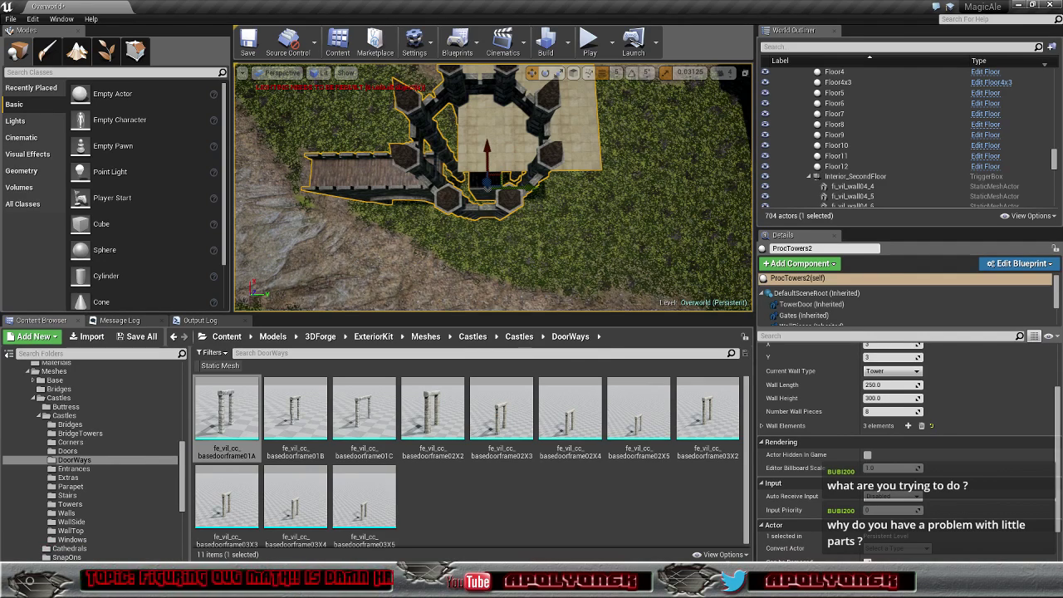
# Step: Wire a location into Make Transform's Location pin and recompile ProcTowers2
pyautogui.click(274, 519)
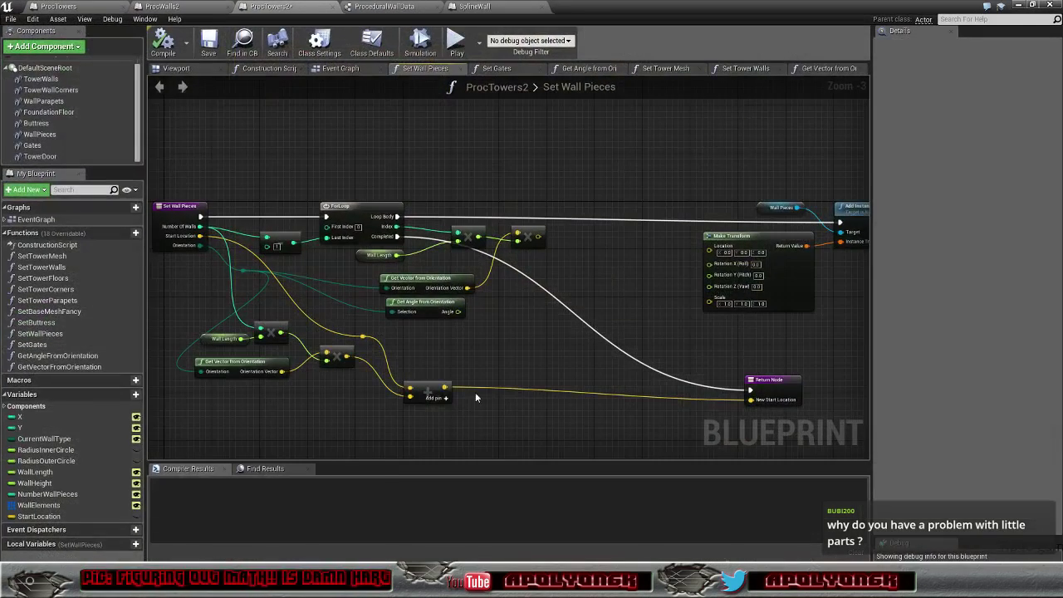
pyautogui.moveTo(368, 337); pyautogui.dragTo(711, 252)
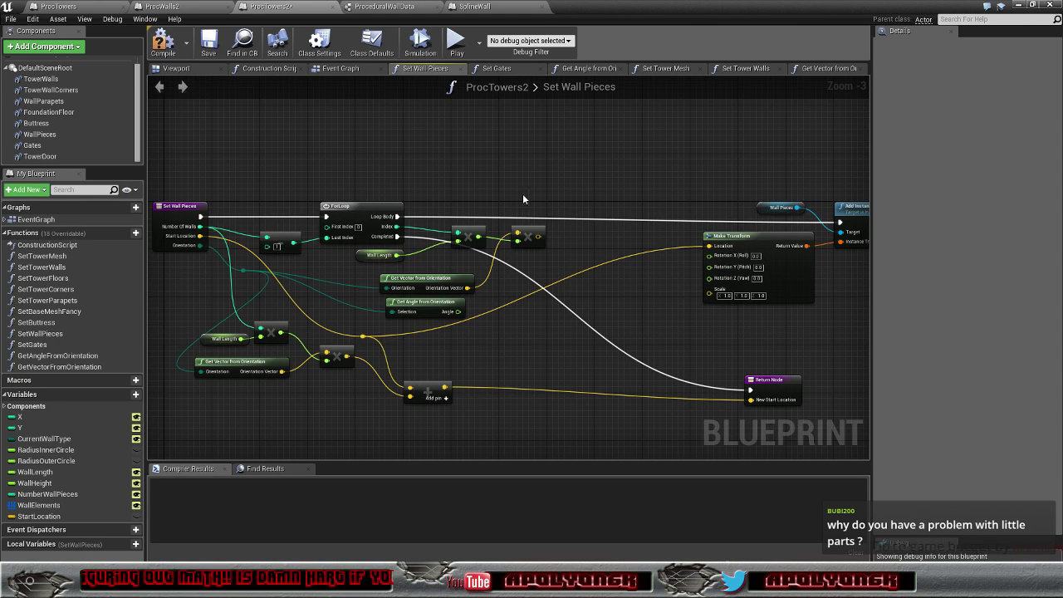
pyautogui.click(159, 48)
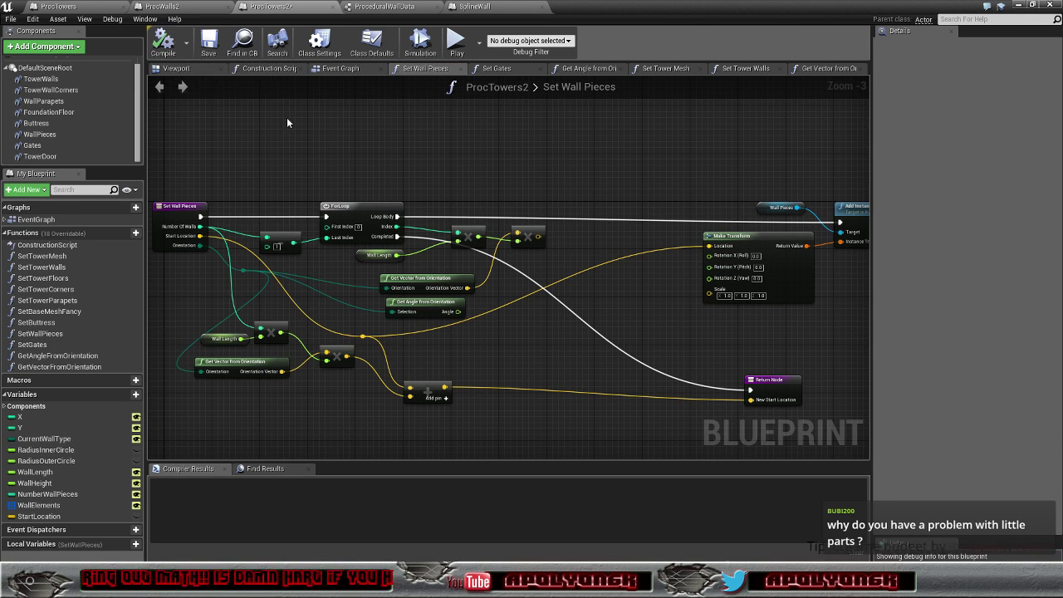
# Step: Focus the selected tower in the level, zoom and orbit to view its spires at an angle
pyautogui.click(1017, 7)
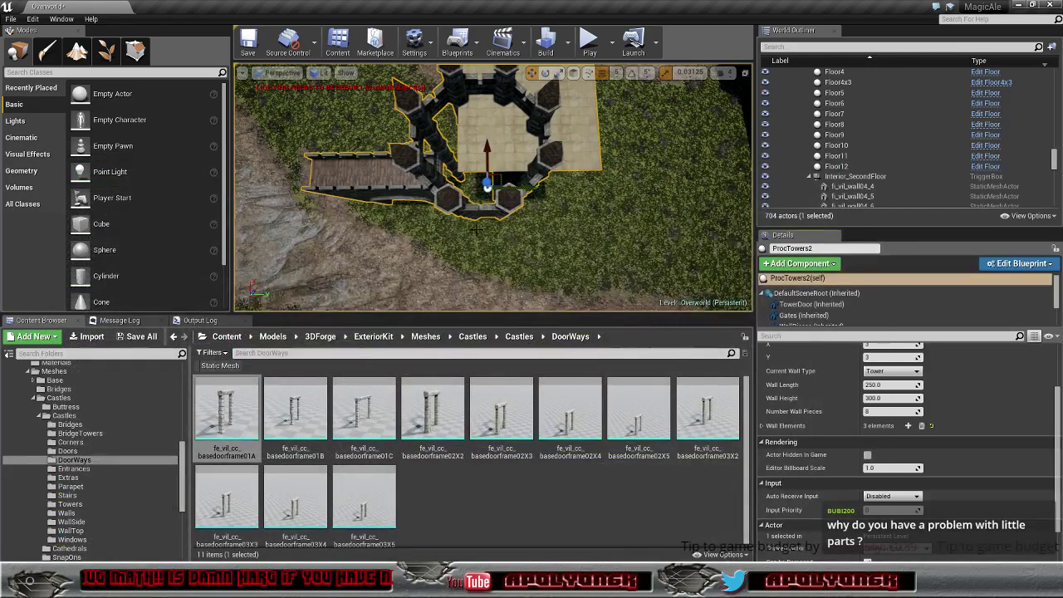
pyautogui.press('f')
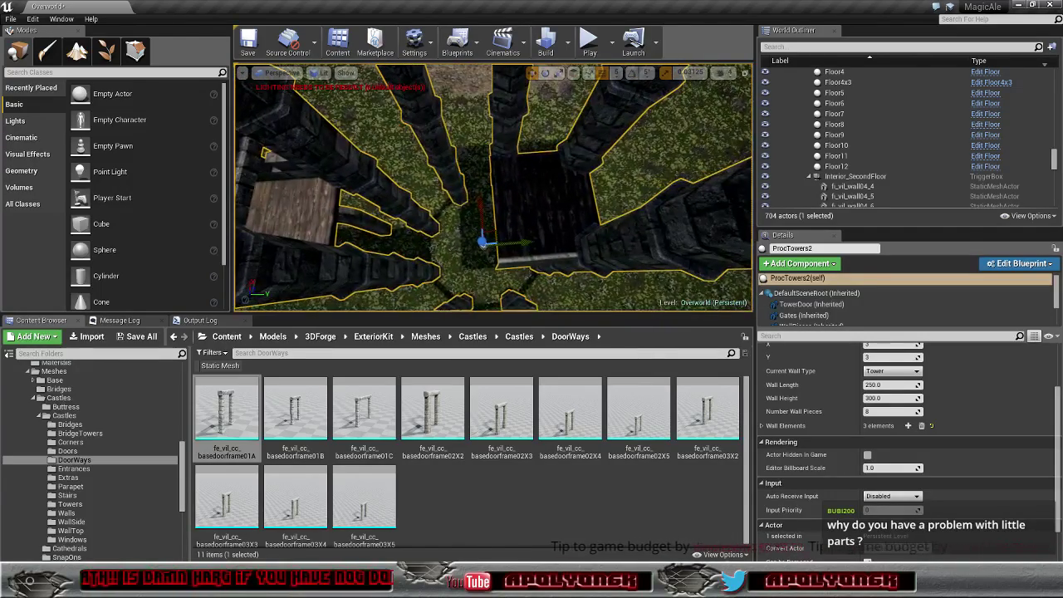
pyautogui.scroll(-8, 493, 187)
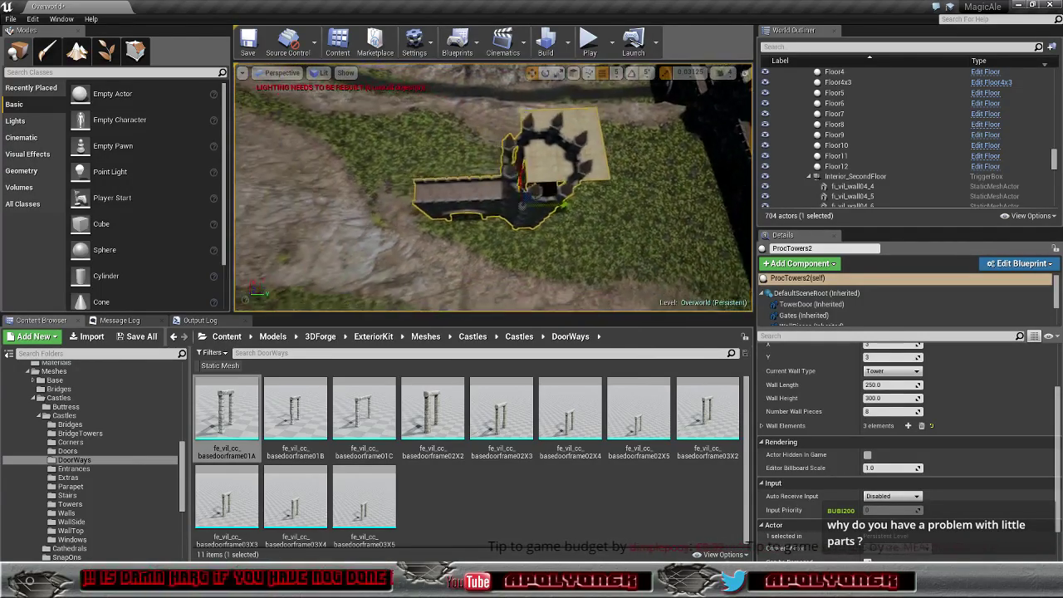
pyautogui.scroll(2, 532, 201)
pyautogui.scroll(2, 527, 203)
pyautogui.scroll(2, 522, 206)
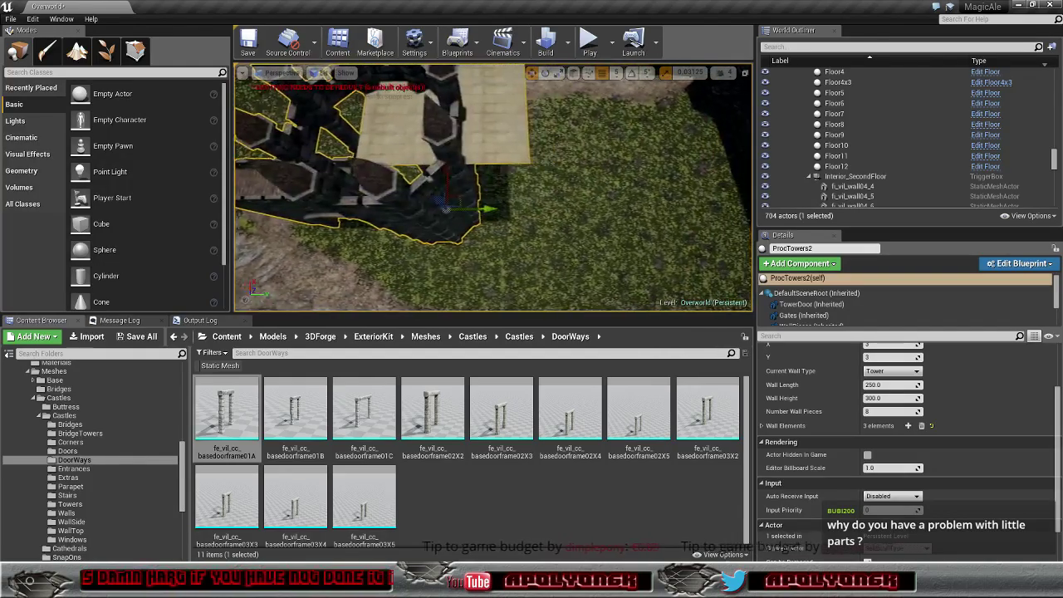
pyautogui.scroll(2, 514, 210)
pyautogui.keyDown('alt'); pyautogui.moveTo(514, 209); pyautogui.dragTo(487, 182); pyautogui.keyUp('alt')
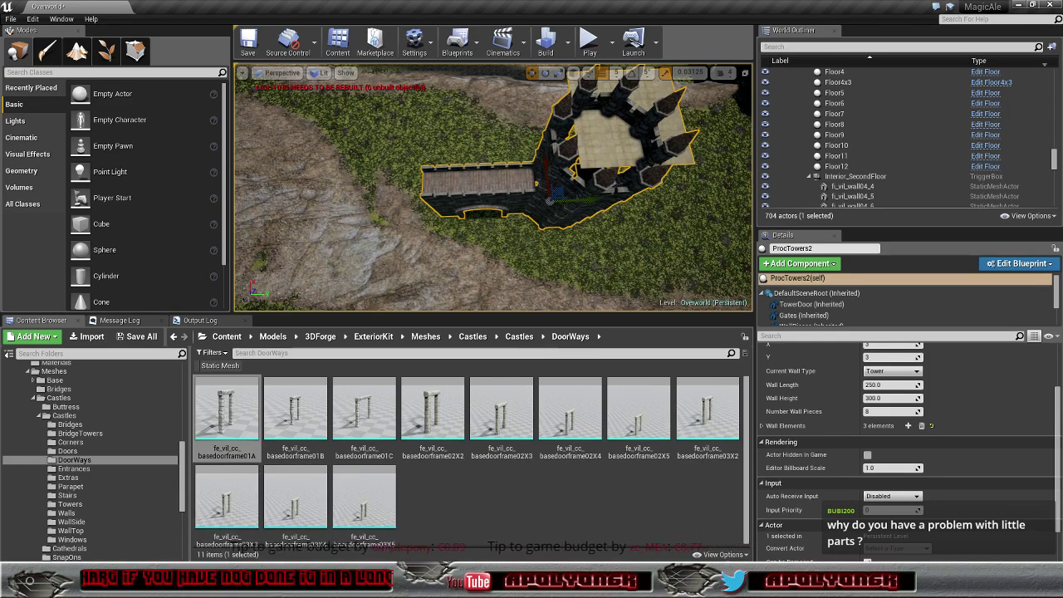
pyautogui.moveTo(215, 590)
pyautogui.click(274, 524)
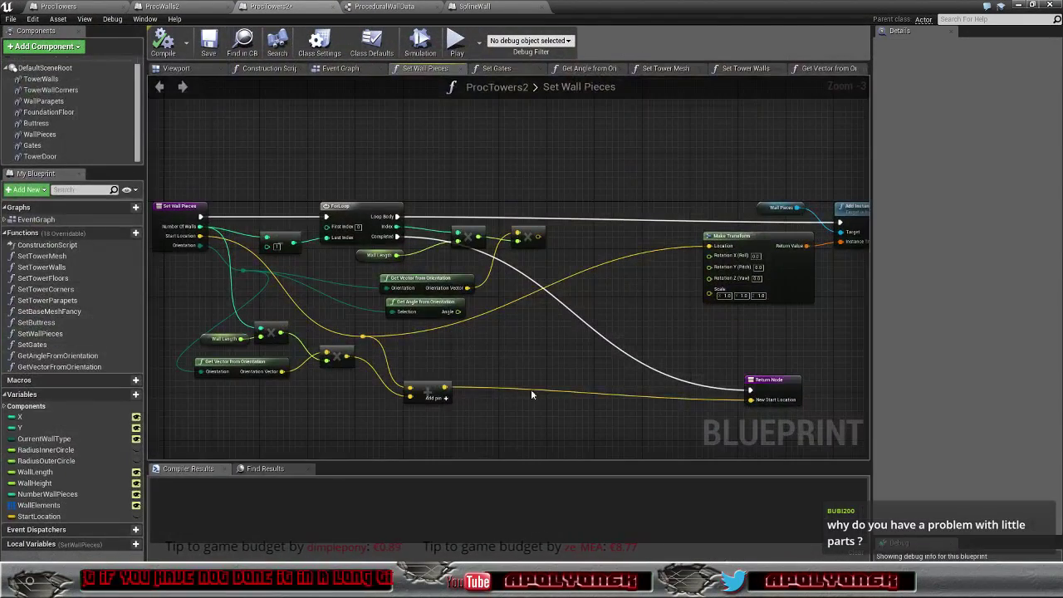
# Step: Look over the Set Gates graph, panning it slightly, then minimize the blueprint window
pyautogui.click(509, 70)
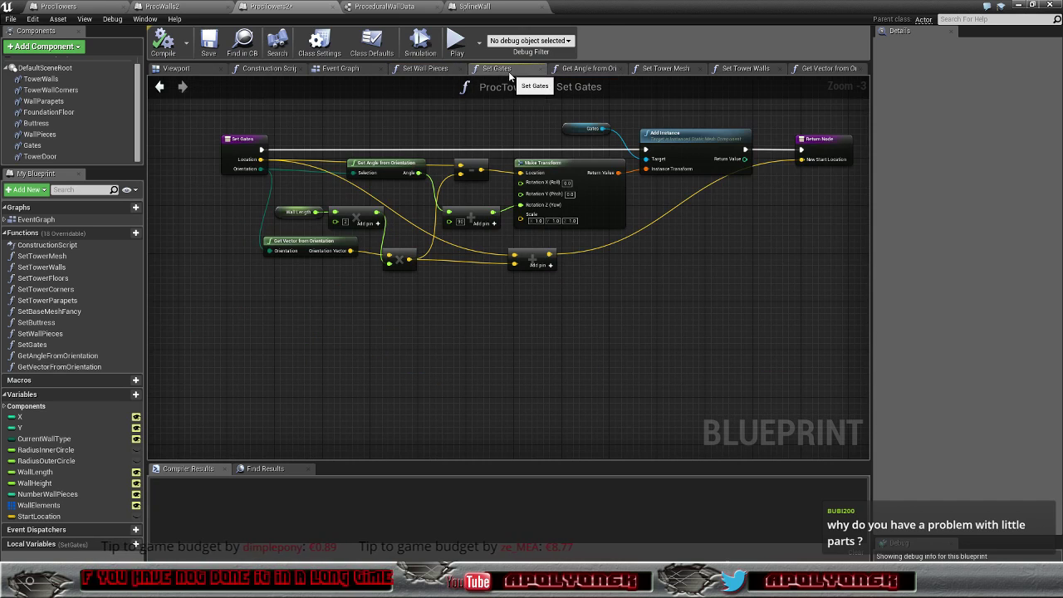
pyautogui.moveTo(755, 248); pyautogui.dragTo(757, 278, button='right')
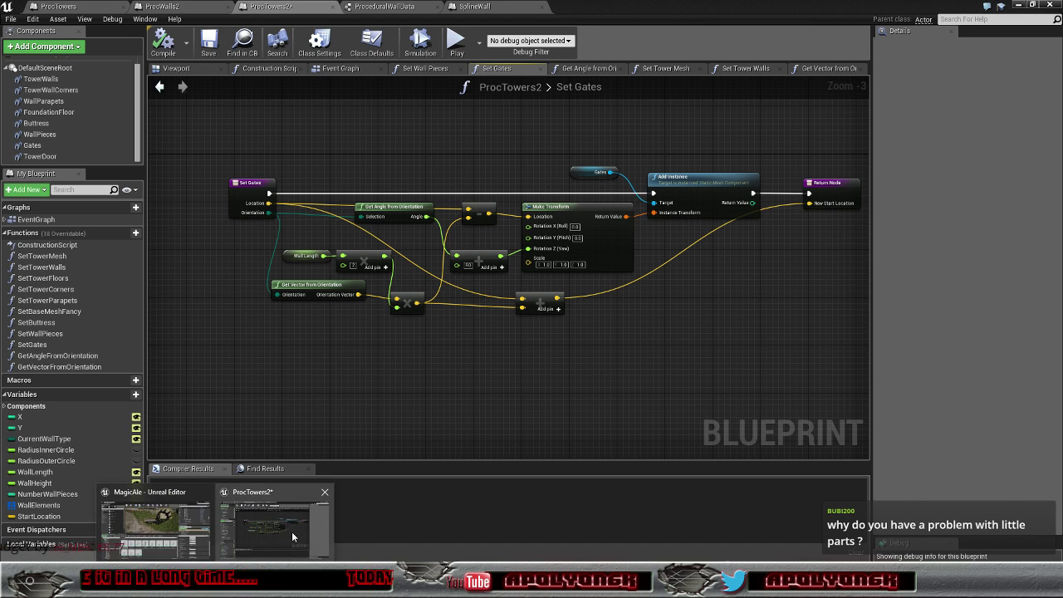
pyautogui.click(1021, 7)
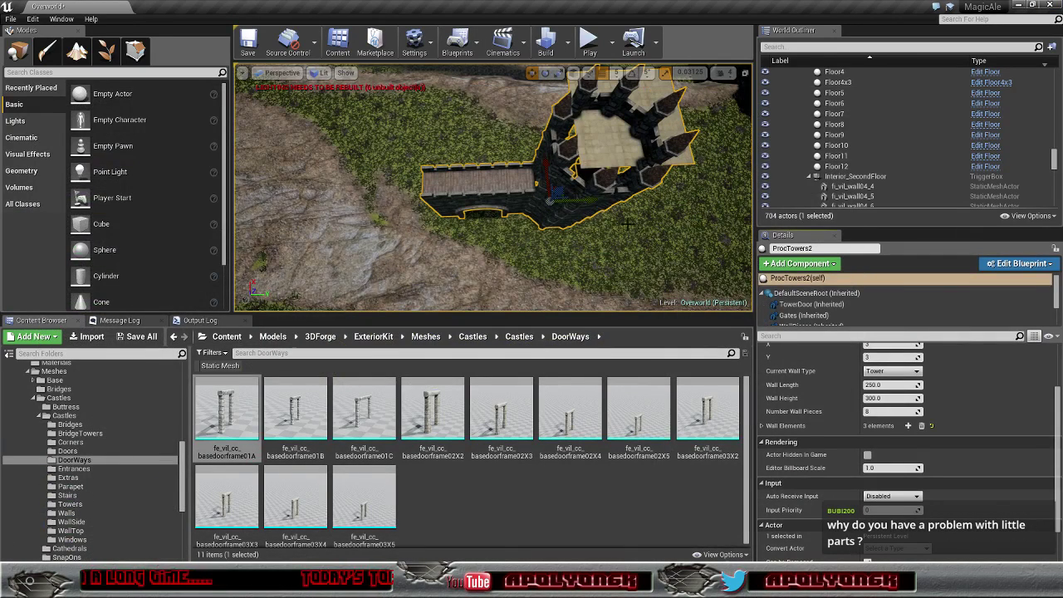
# Step: Set the first and second ProcTowers2 wall elements' orientation to North
pyautogui.click(762, 425)
pyautogui.click(768, 441)
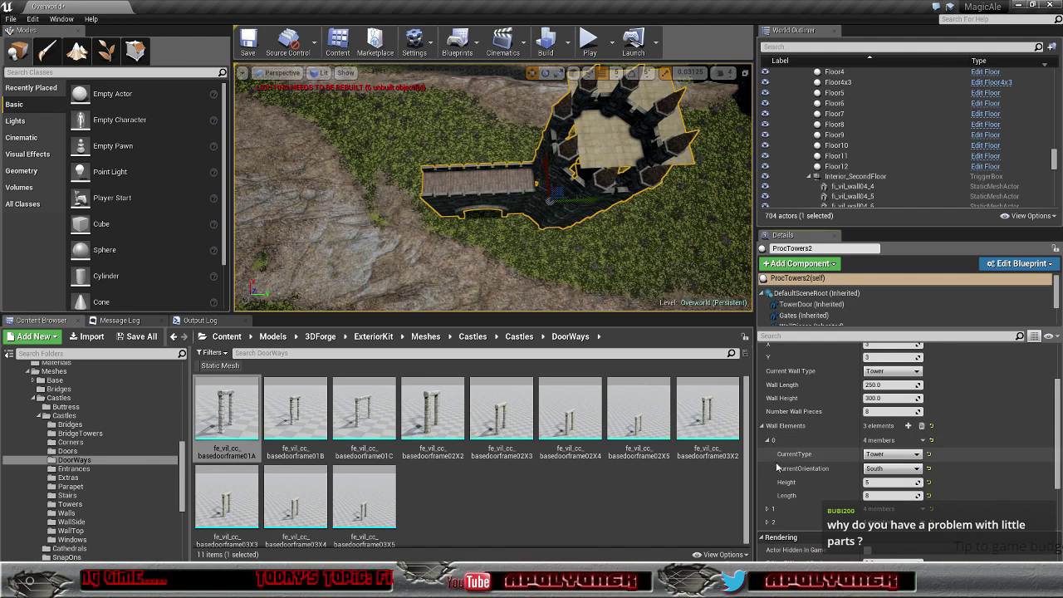
pyautogui.click(893, 469)
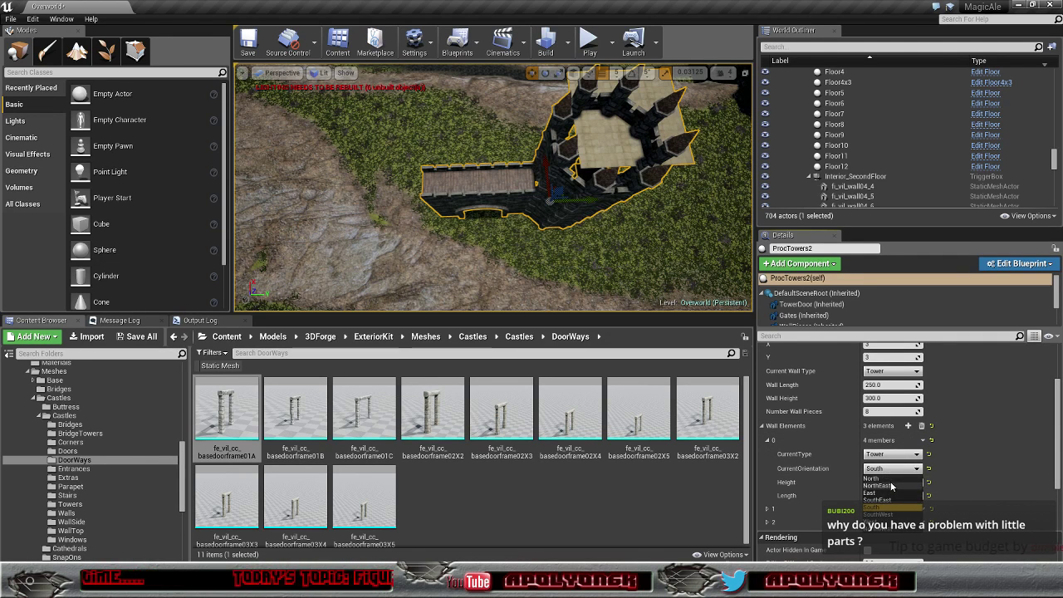
pyautogui.click(871, 478)
pyautogui.click(768, 509)
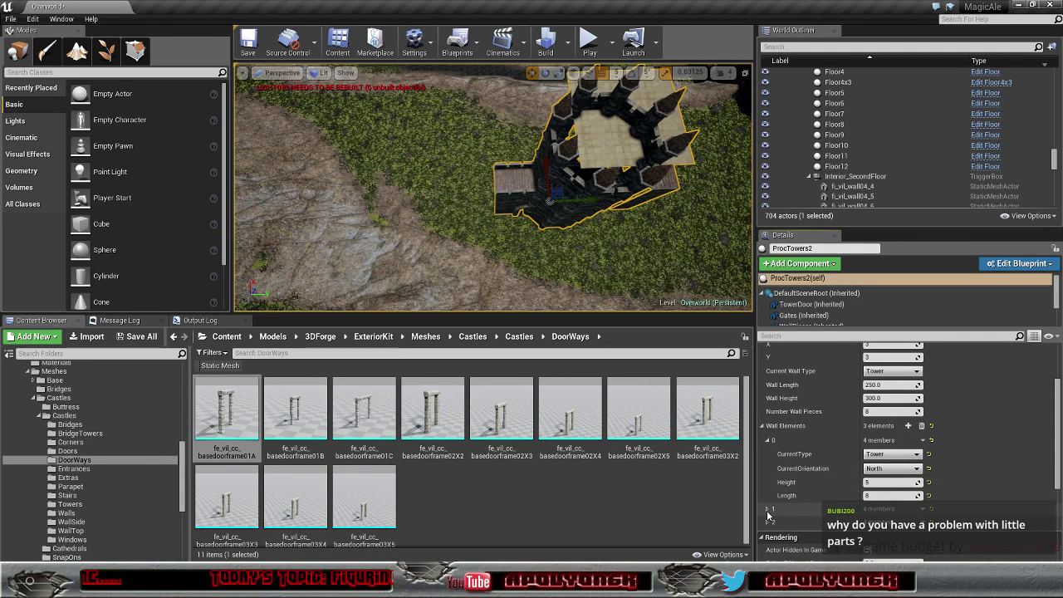
pyautogui.click(893, 537)
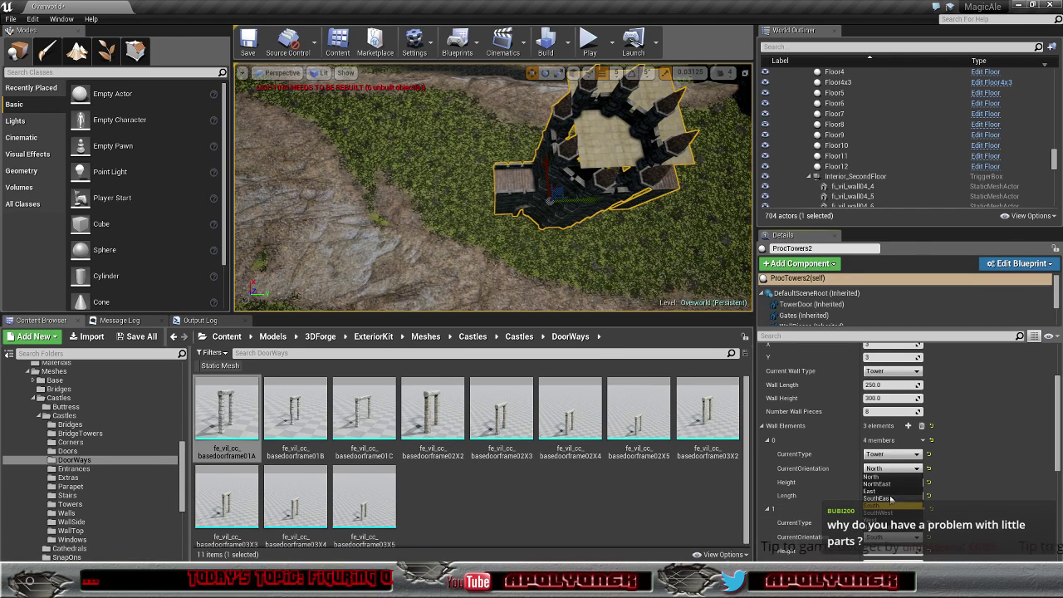
pyautogui.click(871, 477)
# Step: Set the third wall element to North and view the rebuilt tower from directly above
pyautogui.moveTo(499, 192); pyautogui.dragTo(498, 191, button='right')
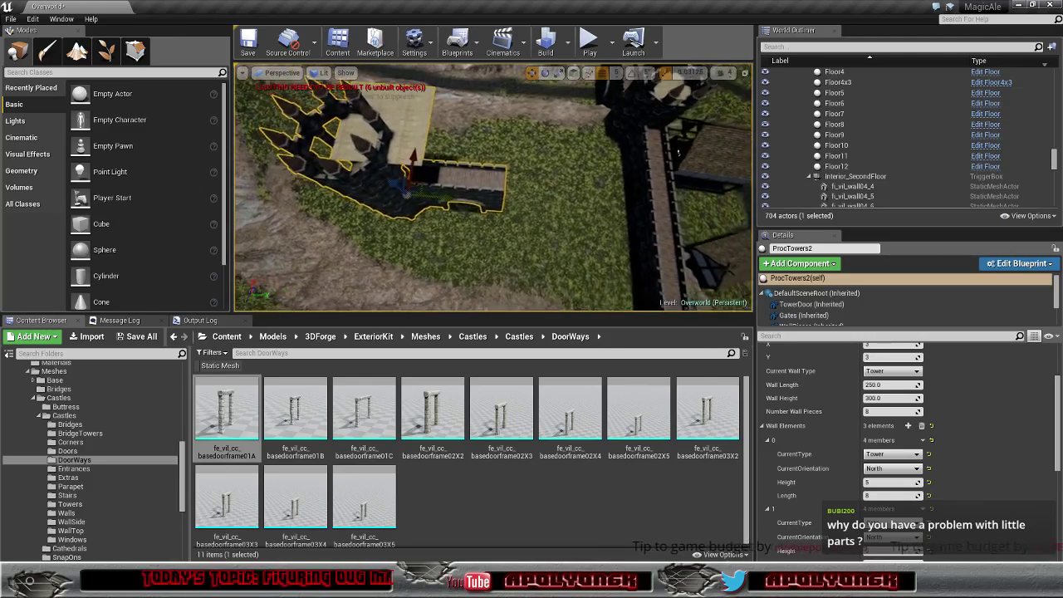
pyautogui.press('f')
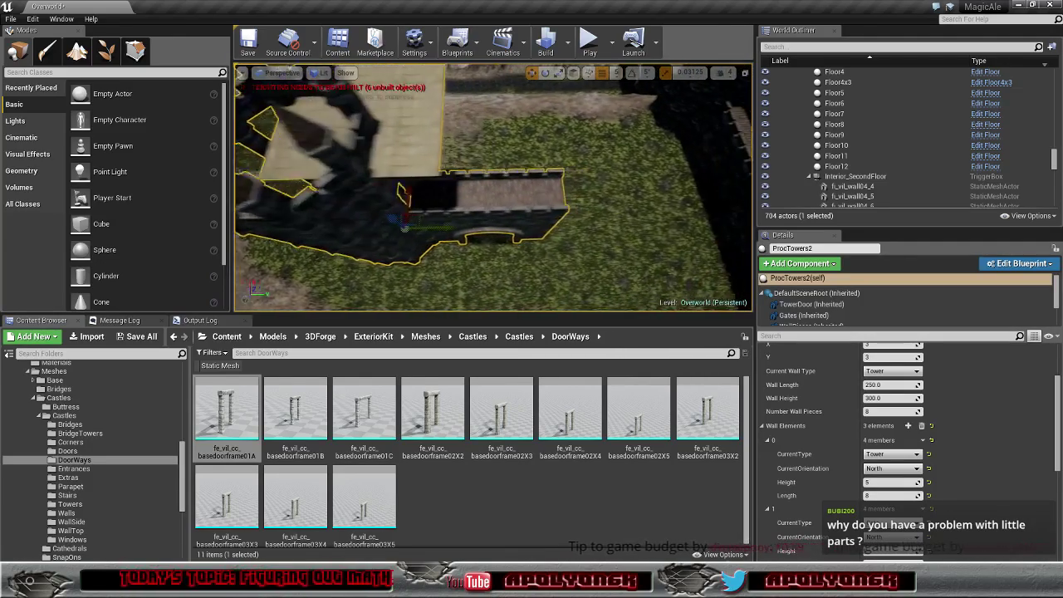
pyautogui.scroll(-3, 832, 473)
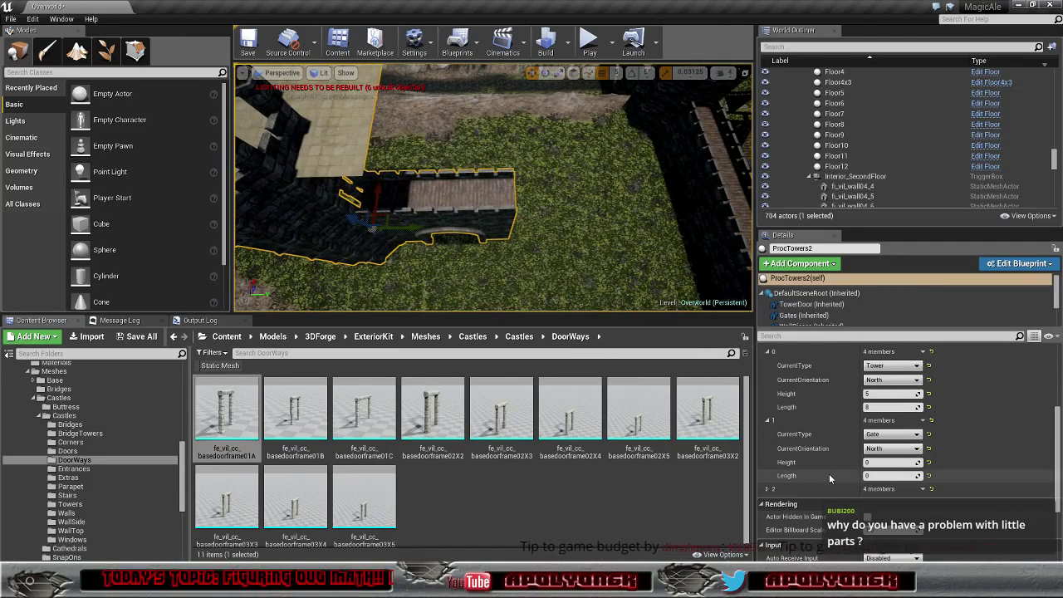
pyautogui.click(767, 489)
pyautogui.click(893, 517)
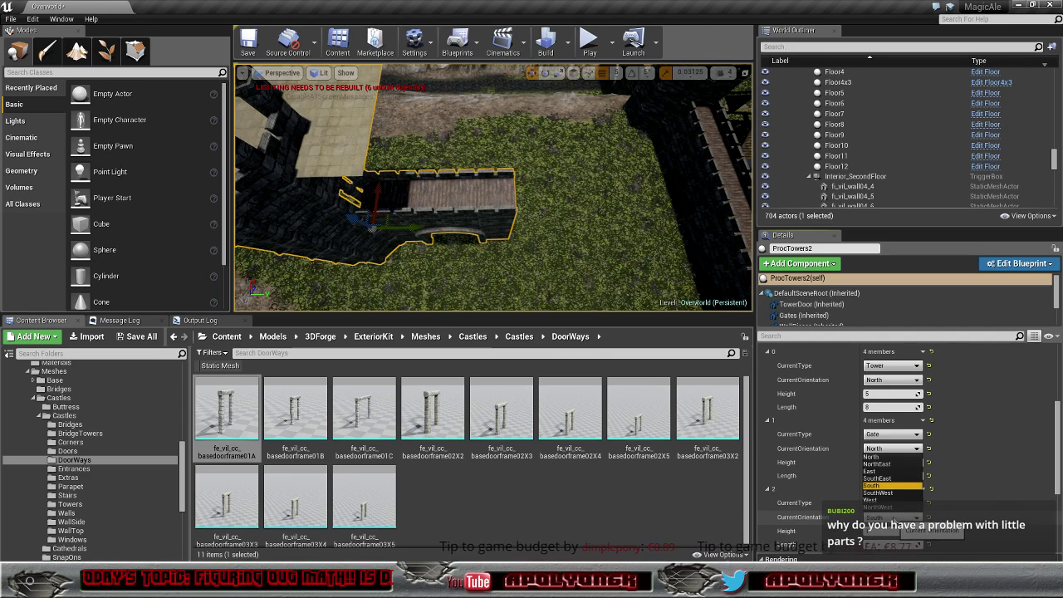
pyautogui.click(874, 462)
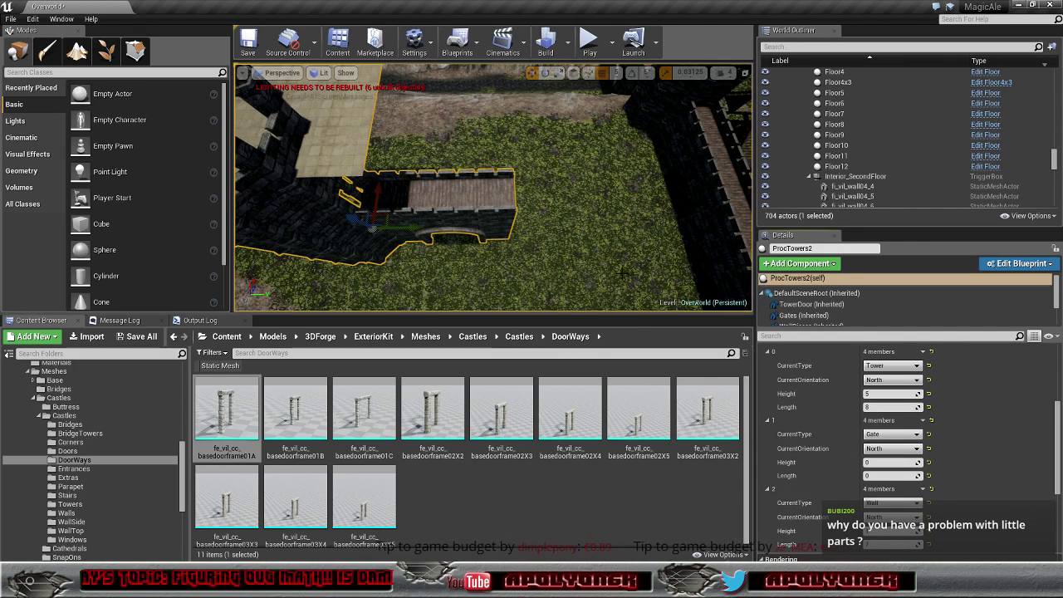
pyautogui.moveTo(373, 225); pyautogui.dragTo(470, 274, button='right')
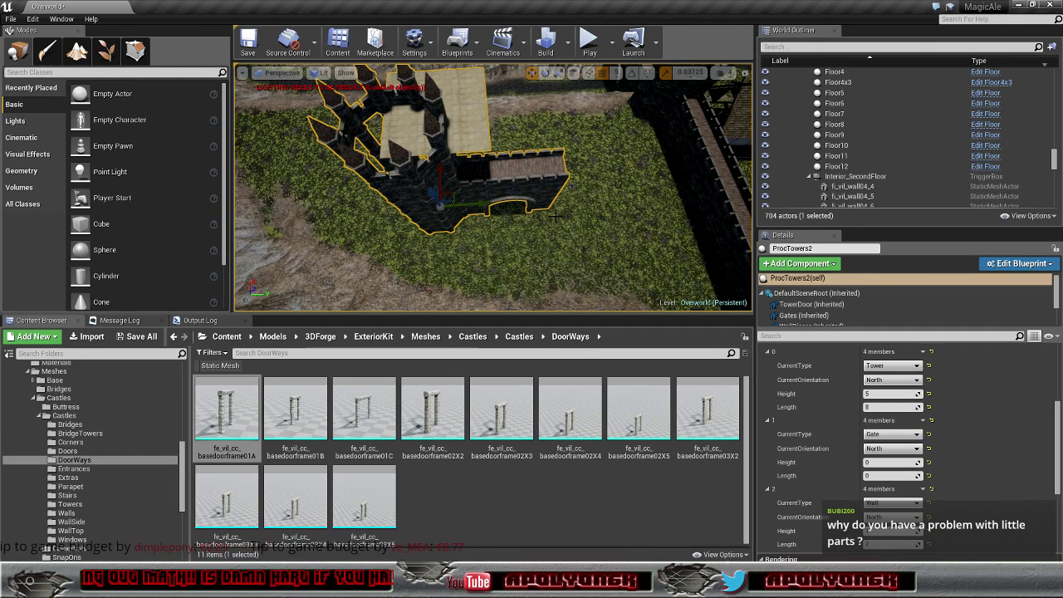
pyautogui.moveTo(562, 227)
pyautogui.mouseDown(button='right')
pyautogui.moveTo(632, 233)
pyautogui.moveTo(582, 216)
pyautogui.moveTo(499, 218)
pyautogui.mouseUp(button='right')
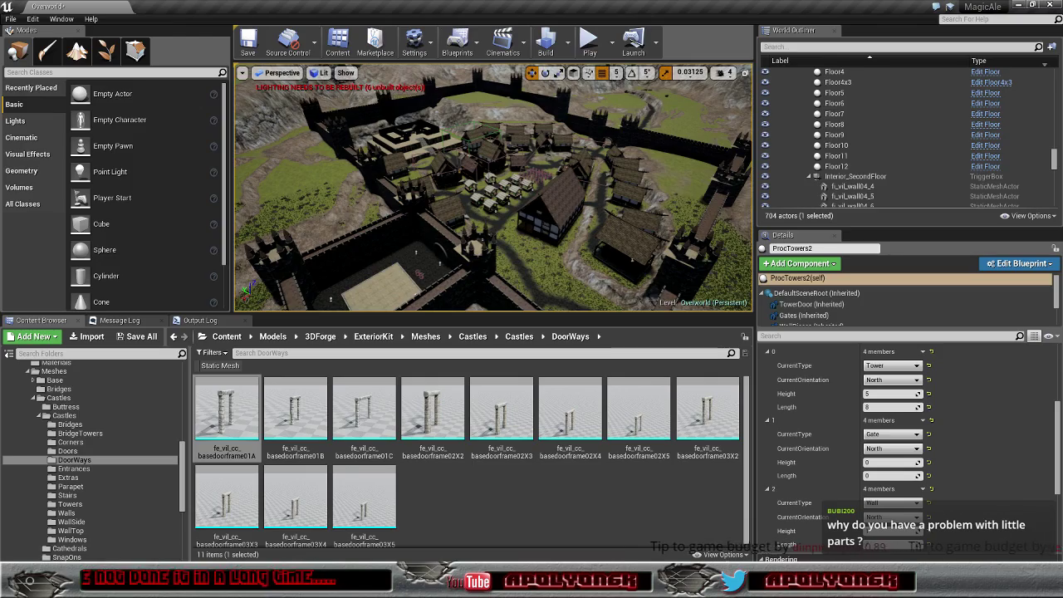
pyautogui.moveTo(493, 187); pyautogui.dragTo(494, 187, button='right')
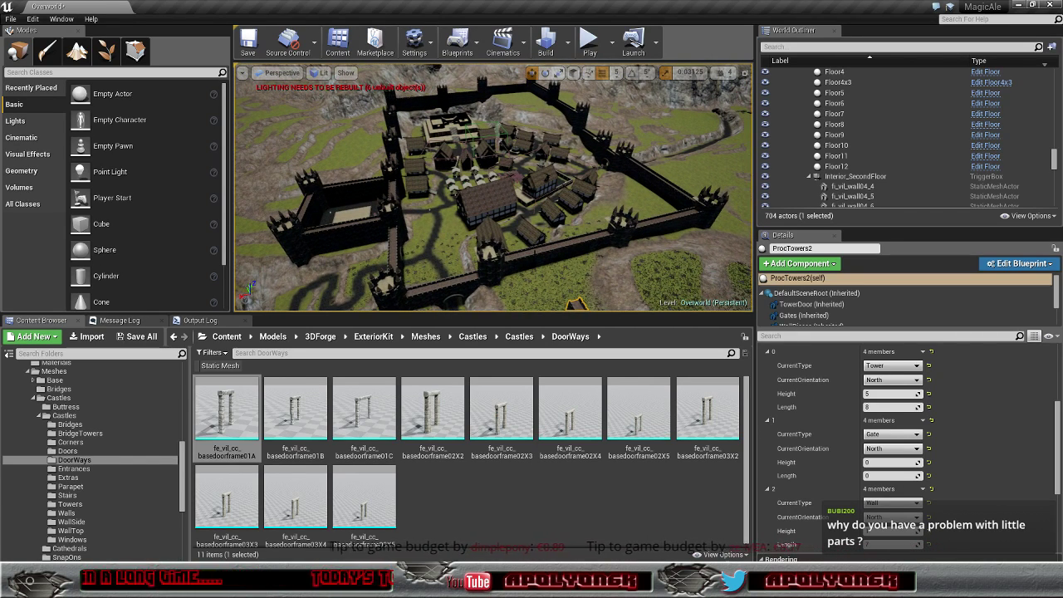
pyautogui.moveTo(493, 187); pyautogui.dragTo(493, 187, button='right')
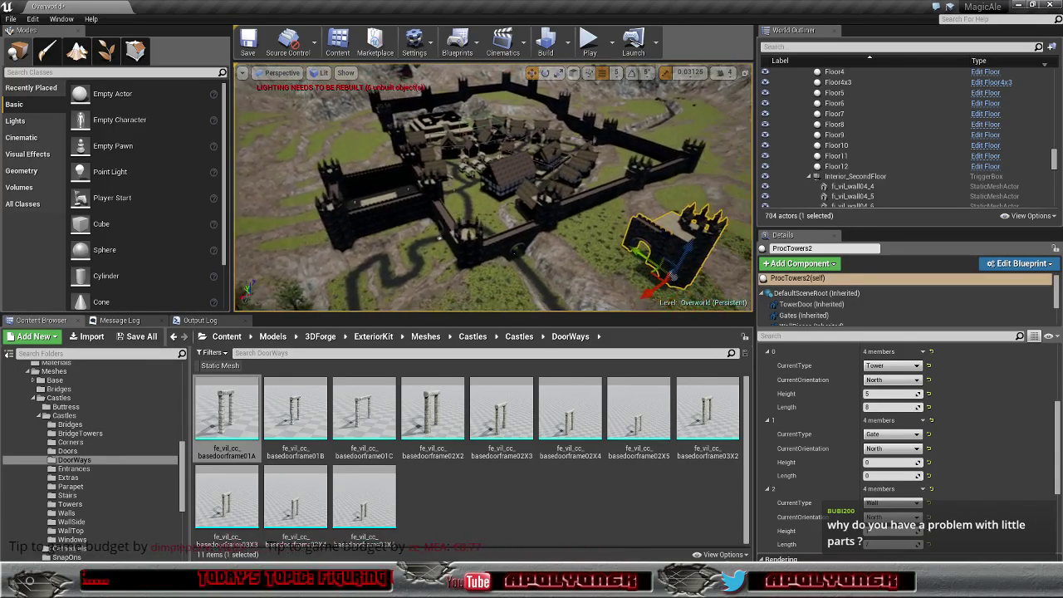
pyautogui.moveTo(553, 258); pyautogui.dragTo(553, 258, button='right')
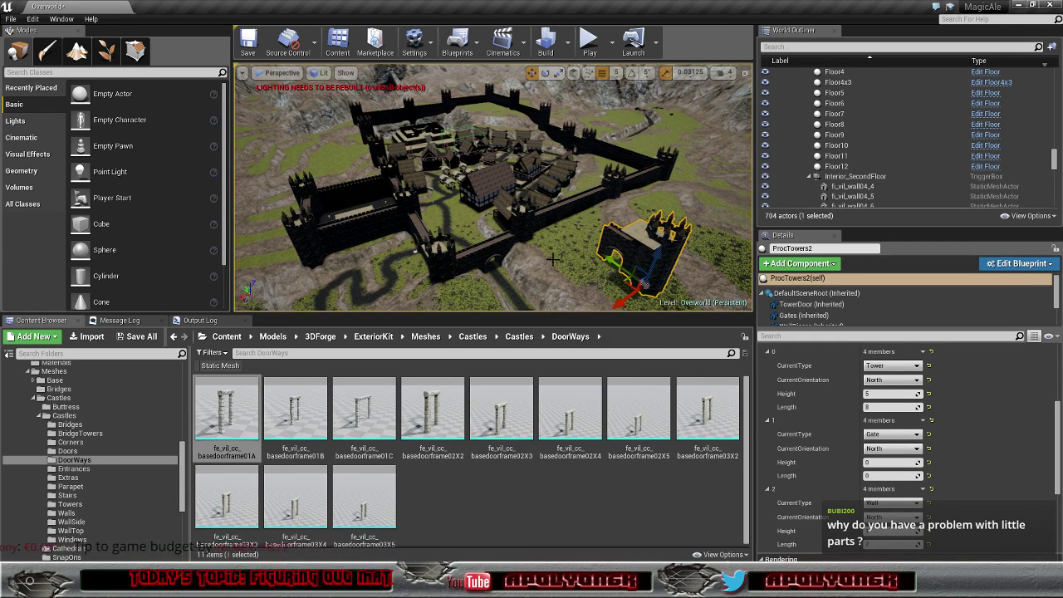
pyautogui.moveTo(494, 187); pyautogui.dragTo(493, 187, button='right')
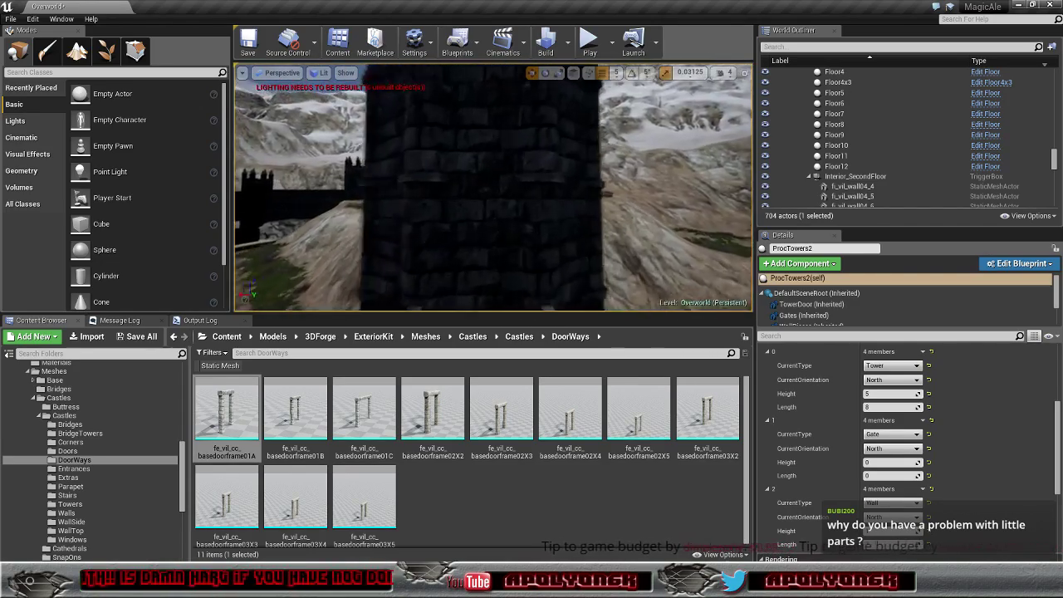
pyautogui.moveTo(494, 187); pyautogui.dragTo(494, 187, button='right')
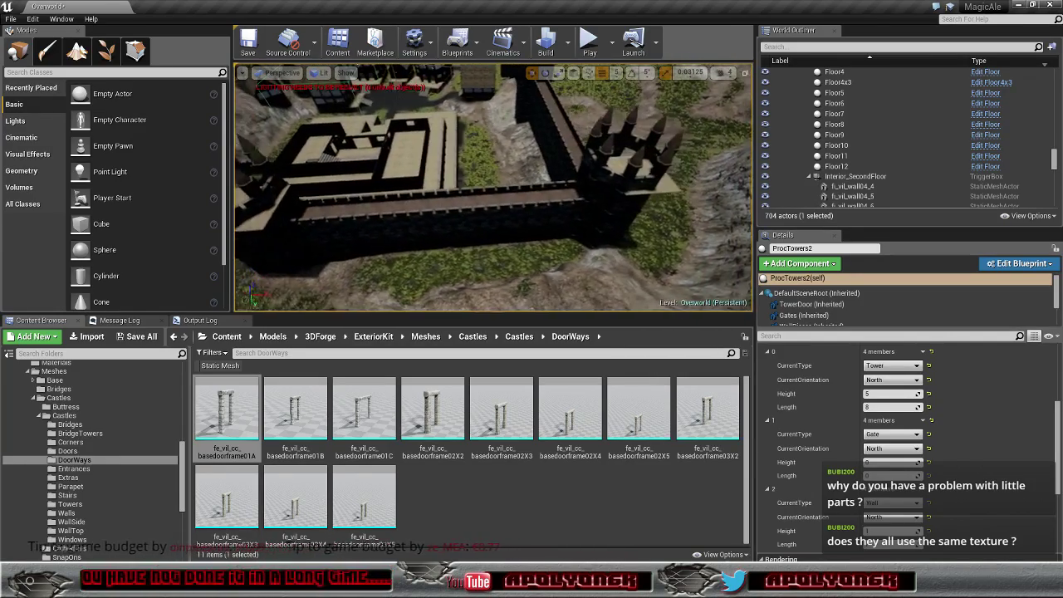
pyautogui.moveTo(493, 187); pyautogui.dragTo(494, 187, button='right')
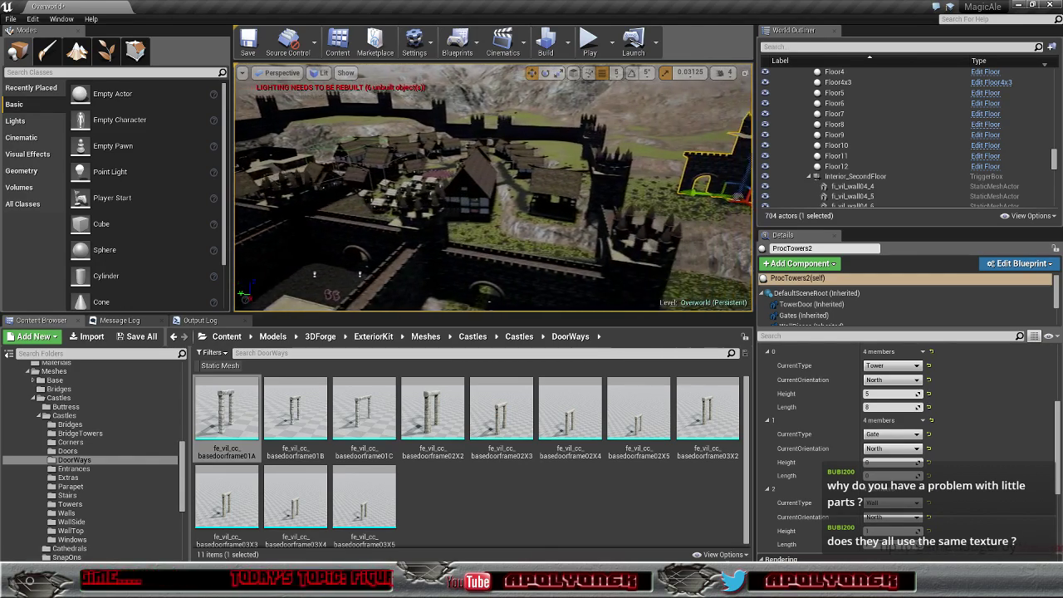
pyautogui.moveTo(404, 290)
pyautogui.keyDown('alt'); pyautogui.mouseDown()
pyautogui.moveTo(511, 264)
pyautogui.moveTo(581, 264)
pyautogui.moveTo(553, 260)
pyautogui.mouseUp(); pyautogui.keyUp('alt')
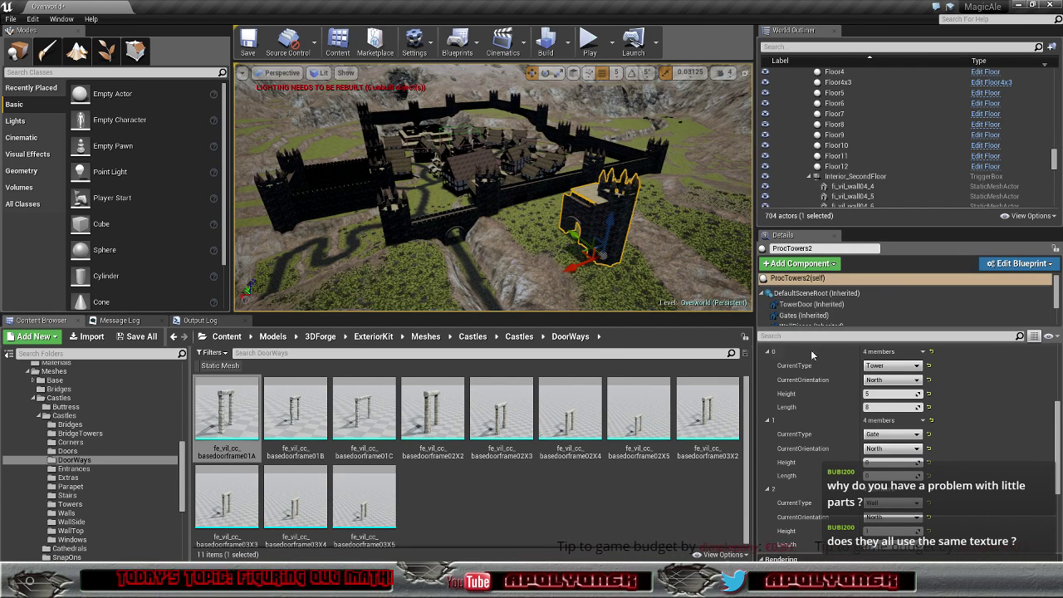
# Step: Select the ProcWalls13 gate tower on the left, then switch to the ProcTowers2 blueprint
pyautogui.scroll(2, 1059, 405)
pyautogui.scroll(3, 1060, 406)
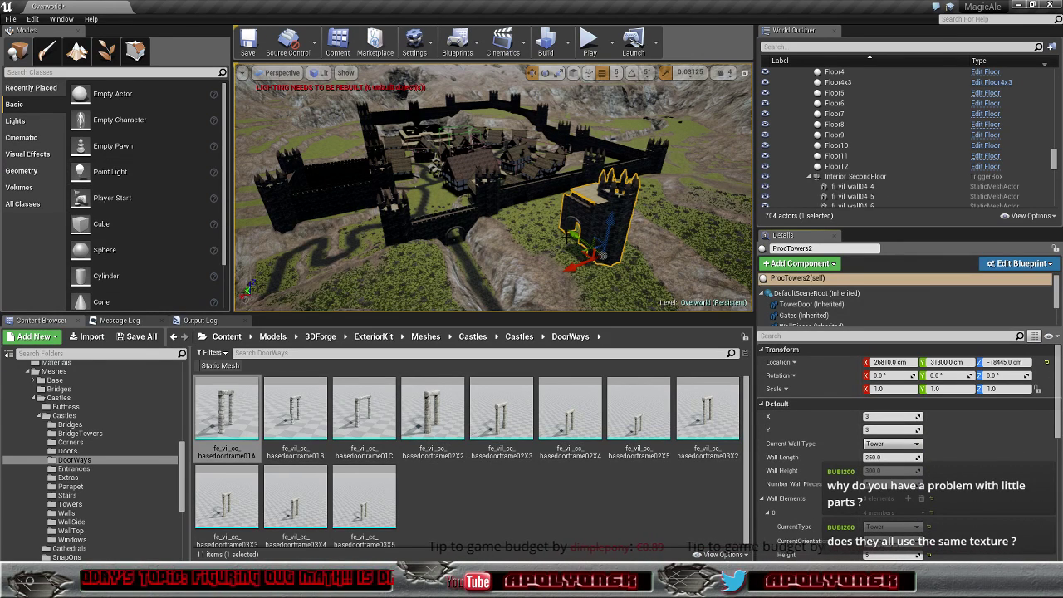
pyautogui.click(400, 224)
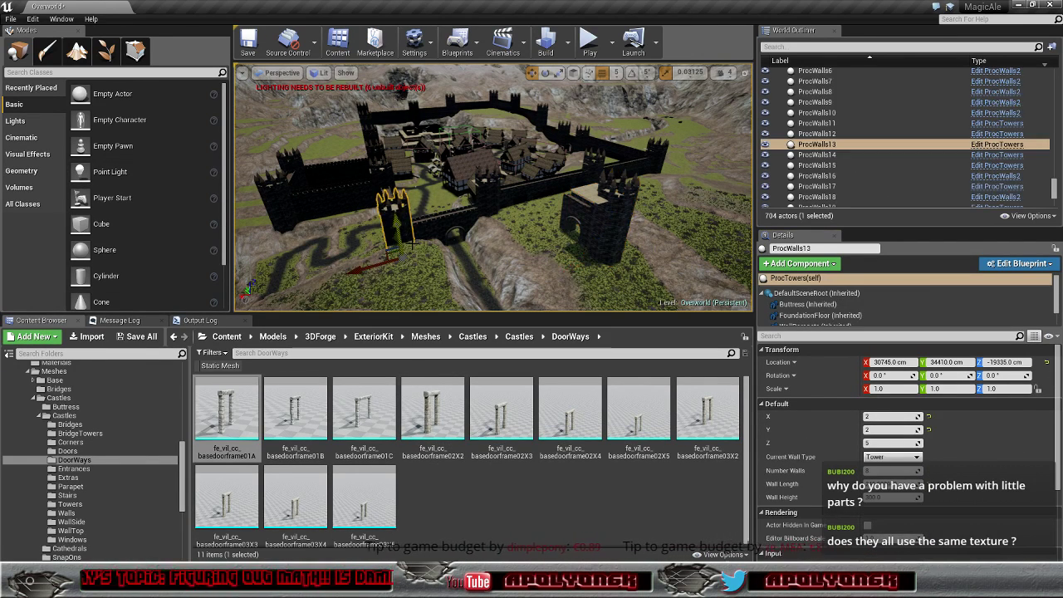
pyautogui.scroll(-3, 976, 440)
pyautogui.scroll(3, 976, 438)
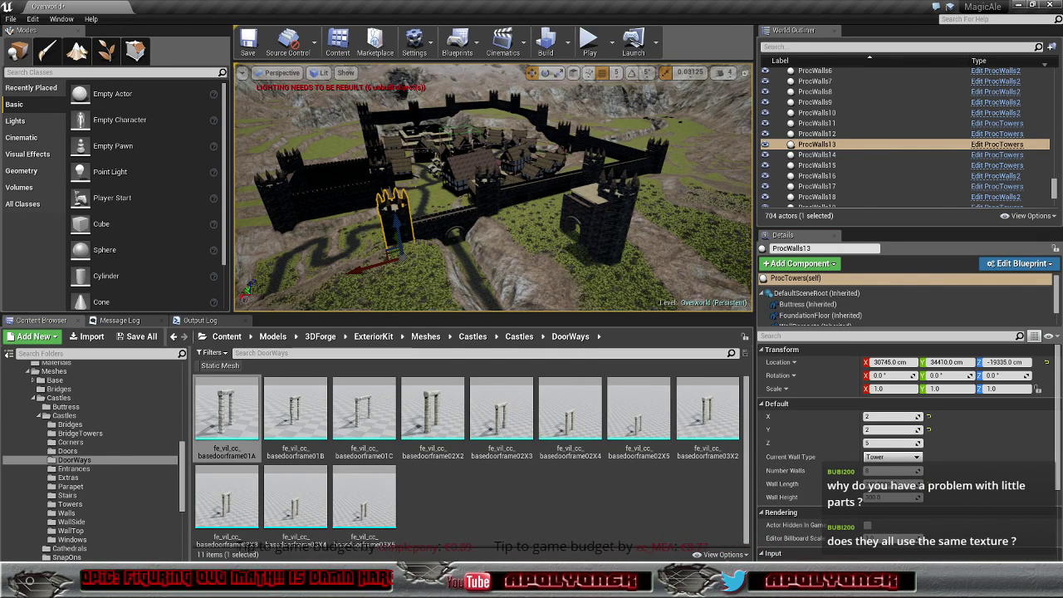
pyautogui.hotkey('alt', 'Tab')
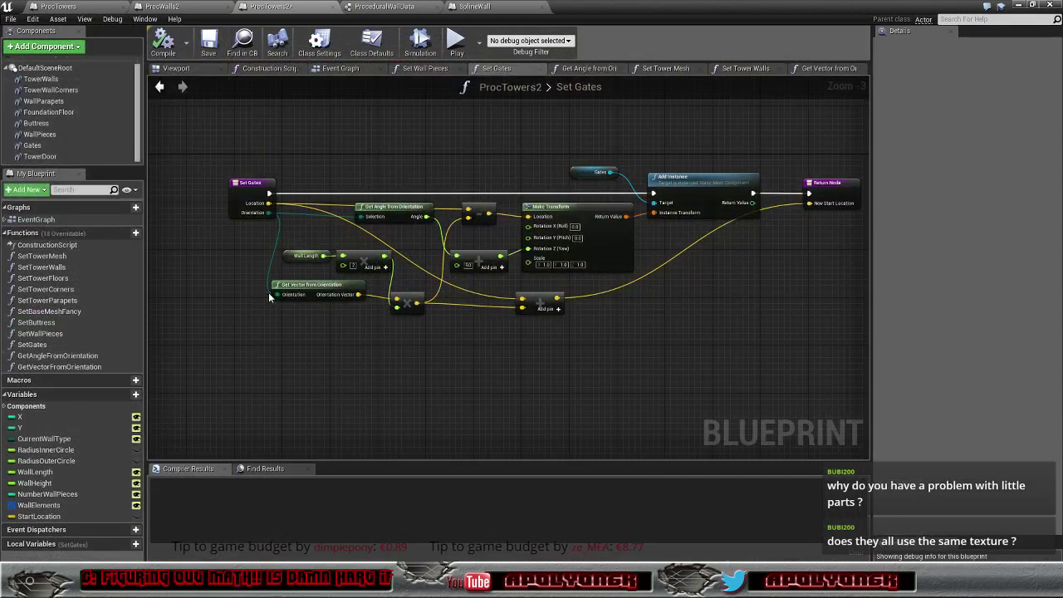
# Step: Inspect meshes of TowerWalls, TowerWallCorners, WallParapets, FoundationFloor, Buttress, WallPieces, Gates and TowerDoor components
pyautogui.click(51, 79)
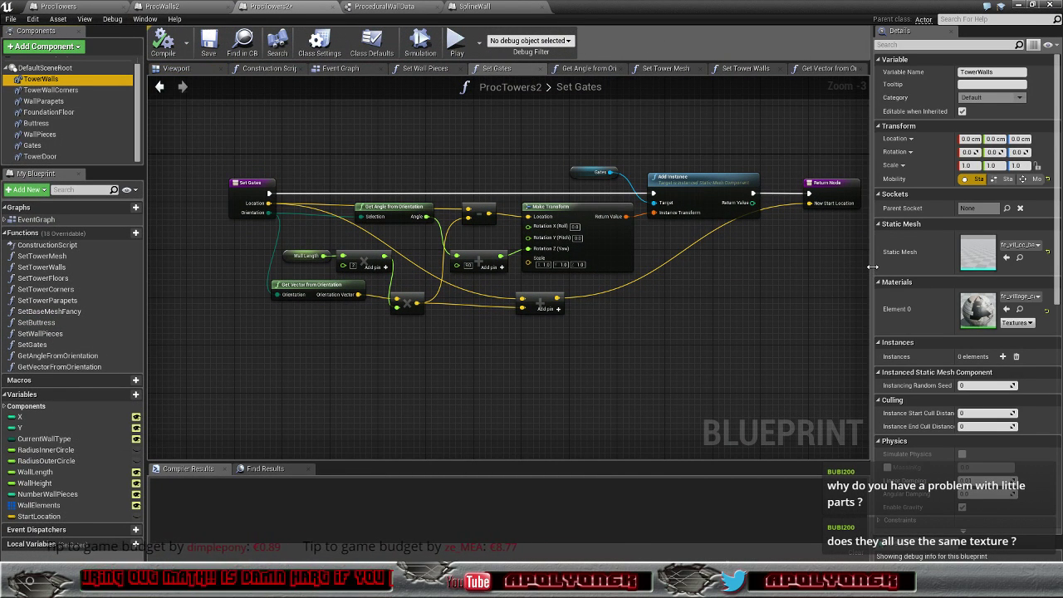
pyautogui.moveTo(872, 266); pyautogui.dragTo(764, 267)
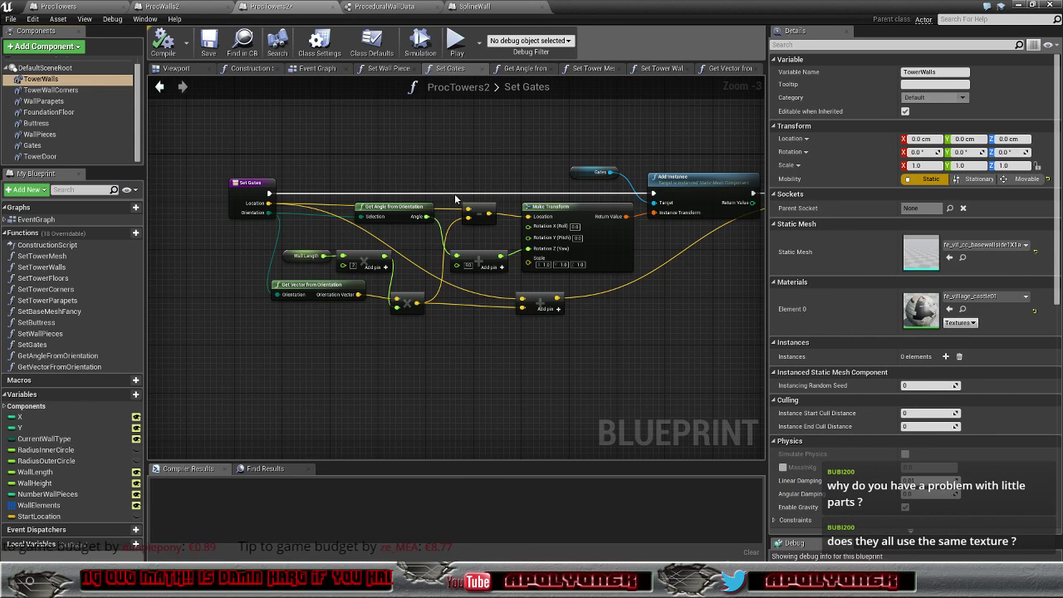
pyautogui.click(51, 90)
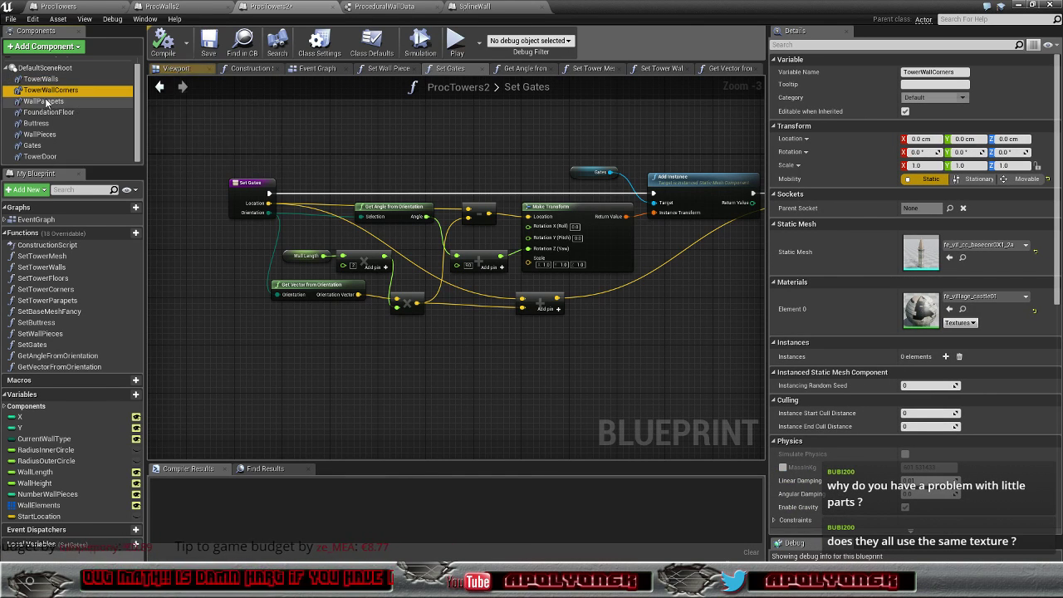
pyautogui.click(44, 101)
pyautogui.click(39, 115)
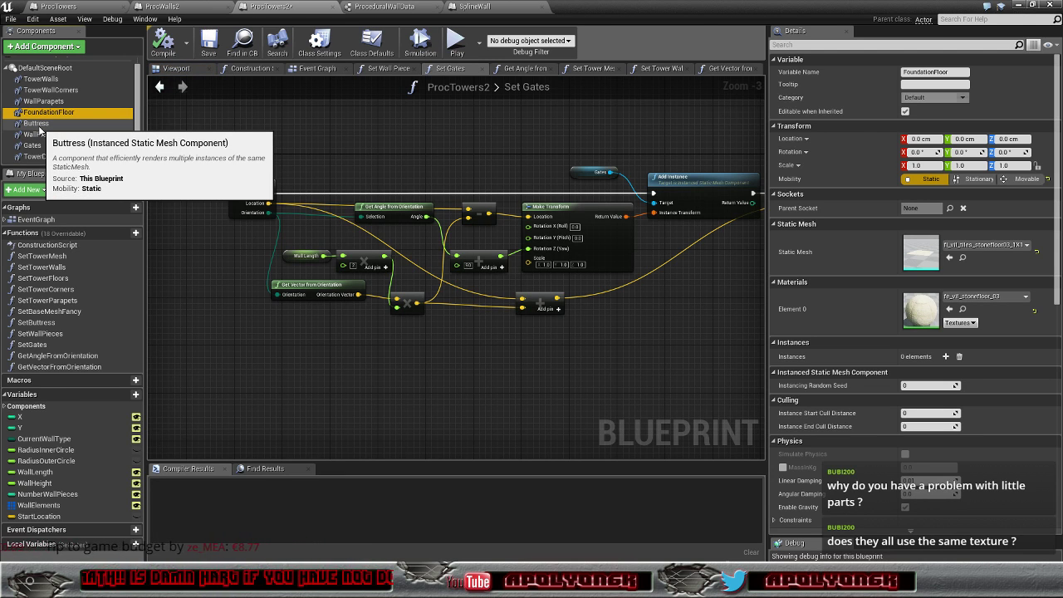
pyautogui.click(39, 127)
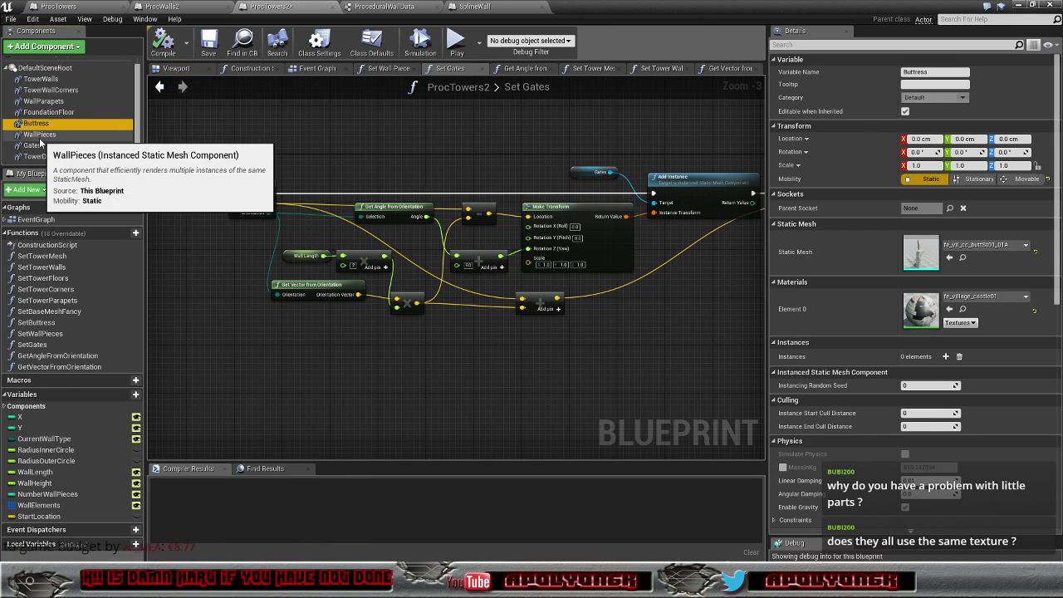
pyautogui.click(39, 136)
pyautogui.click(32, 147)
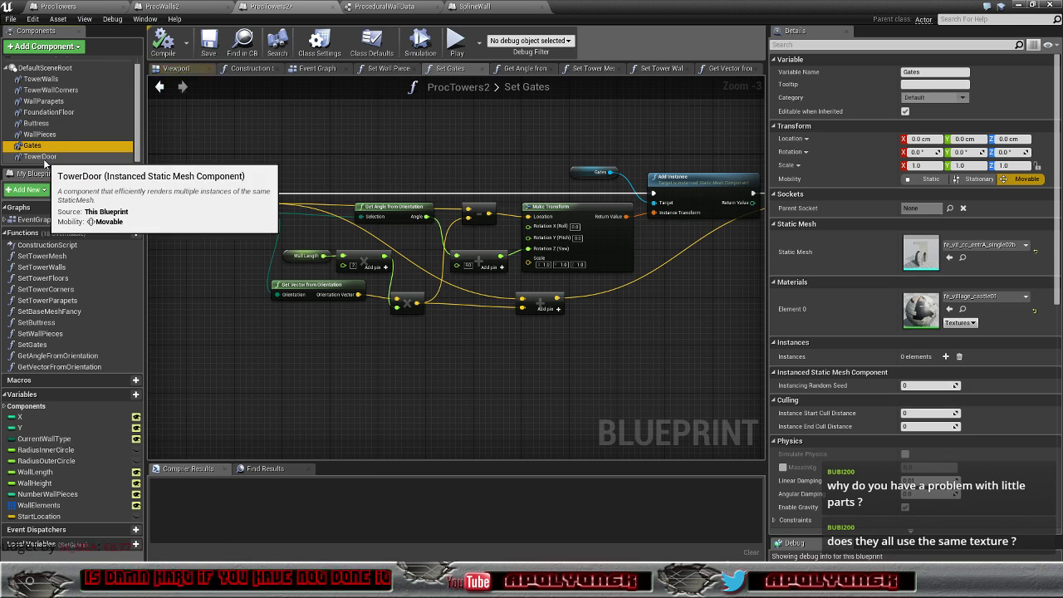
pyautogui.click(41, 157)
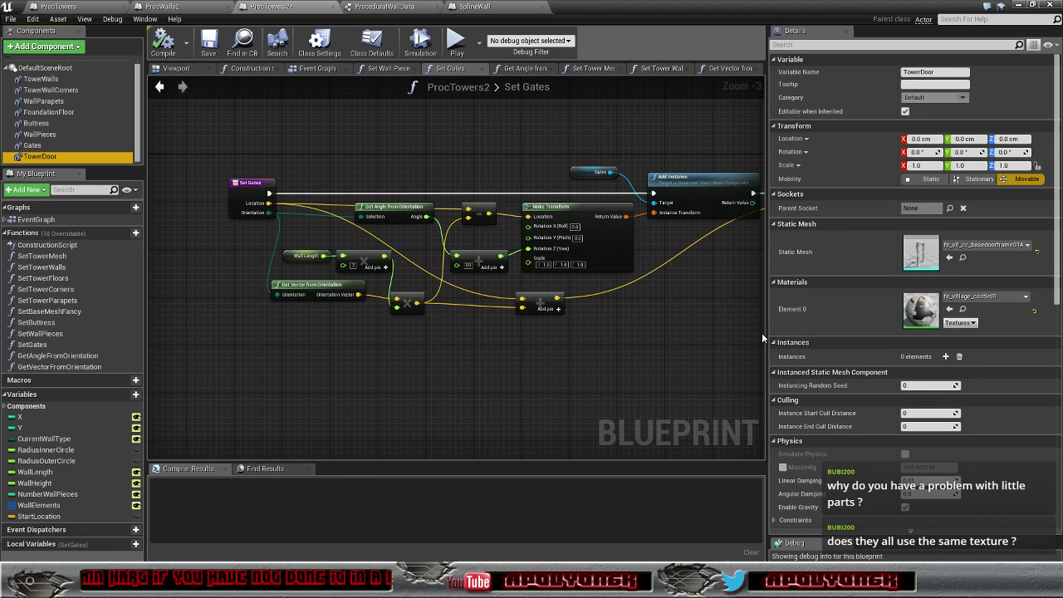
pyautogui.moveTo(765, 334)
pyautogui.mouseDown()
pyautogui.moveTo(902, 338)
pyautogui.moveTo(889, 337)
pyautogui.mouseUp()
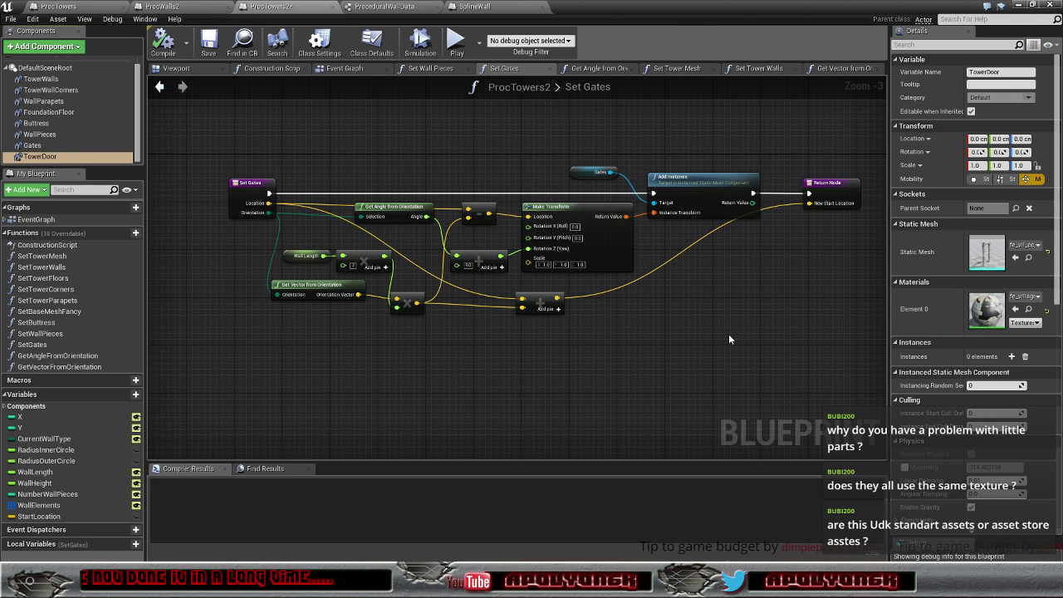
# Step: Back in the level, frame ProcWalls13 and pull out to an aerial view circling the walled town
pyautogui.click(1019, 7)
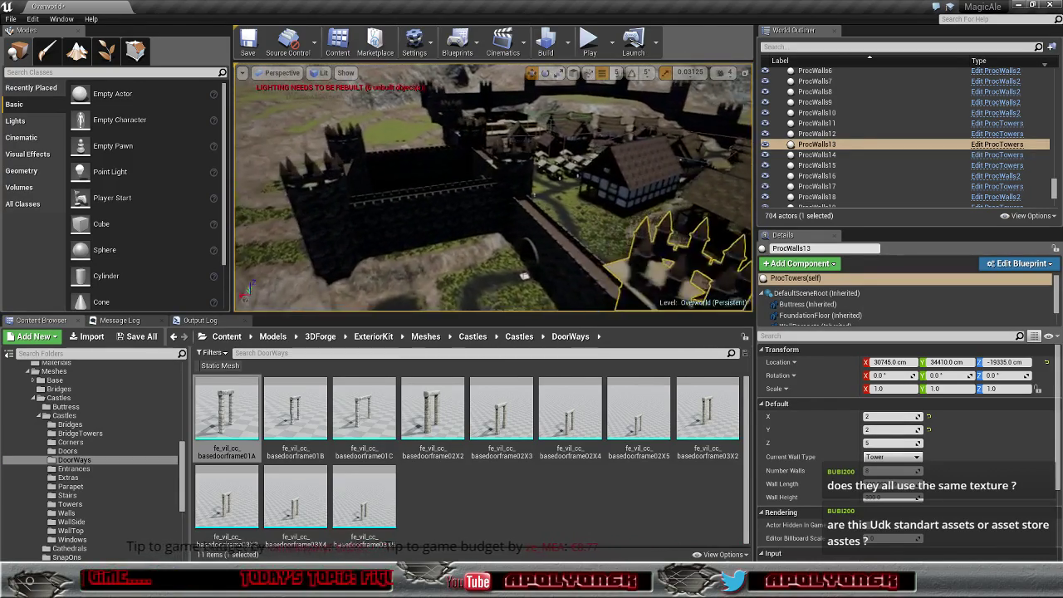
pyautogui.moveTo(584, 294); pyautogui.dragTo(656, 298, button='right')
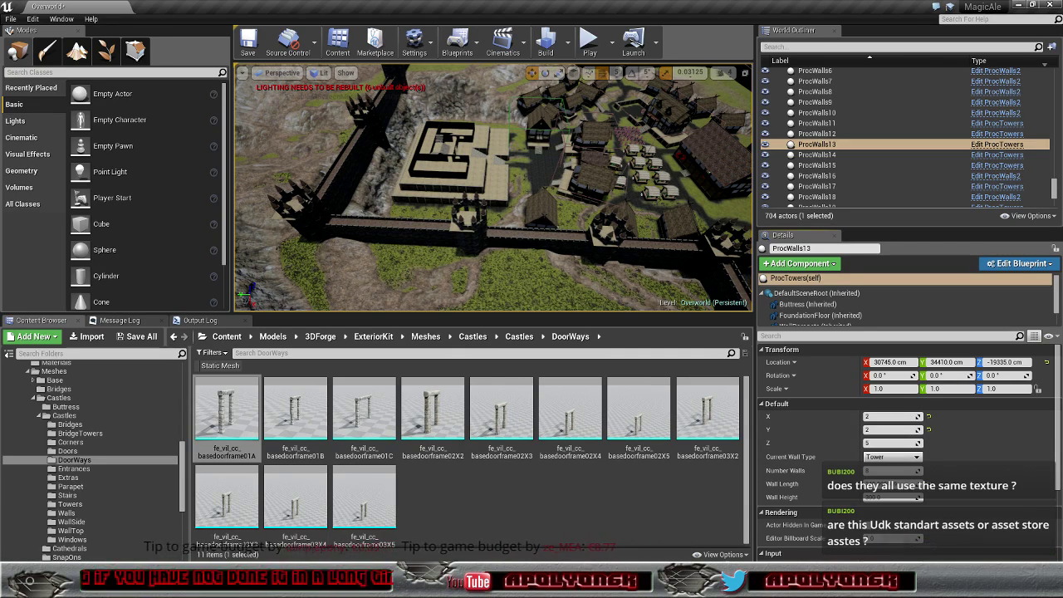
pyautogui.press('f')
pyautogui.moveTo(494, 187); pyautogui.dragTo(532, 199, button='right')
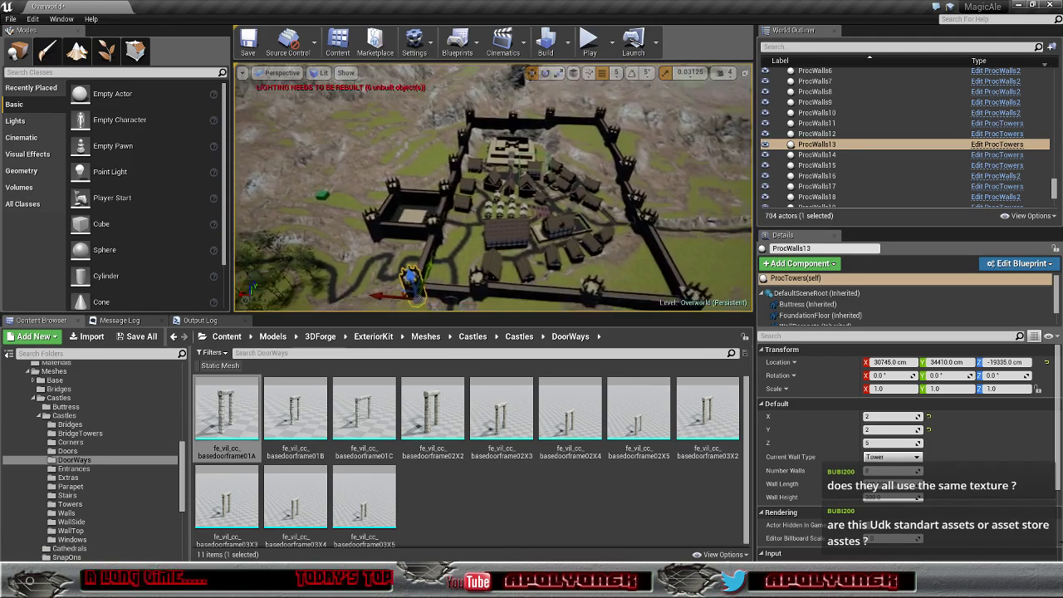
pyautogui.moveTo(494, 187)
pyautogui.mouseDown(button='right')
pyautogui.moveTo(516, 191)
pyautogui.moveTo(465, 195)
pyautogui.moveTo(554, 230)
pyautogui.mouseUp(button='right')
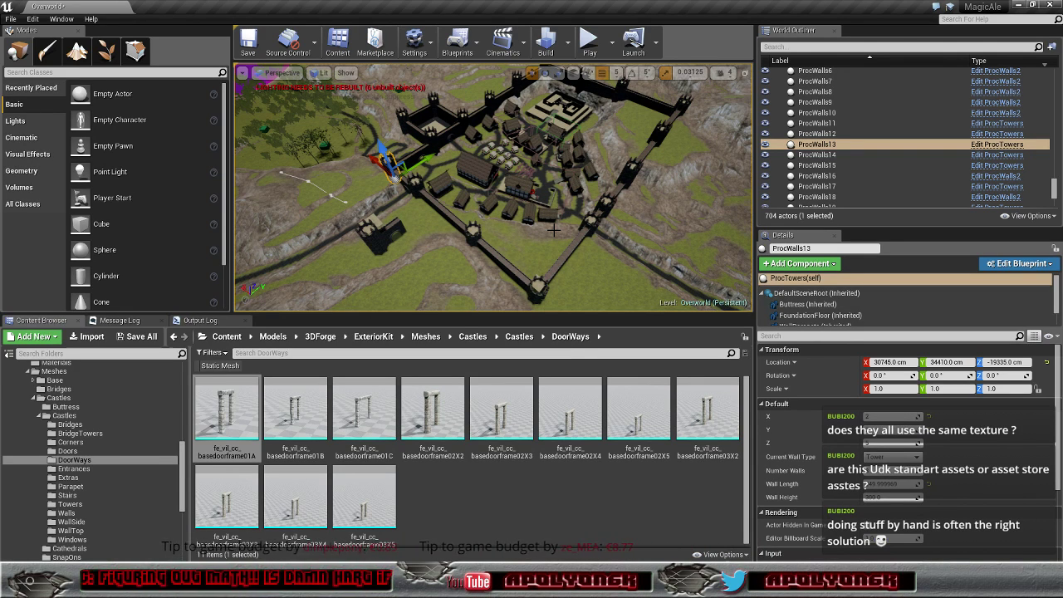
# Step: Fly the camera down over the castle walls and around the tower until its doorway faces the view
pyautogui.moveTo(481, 236); pyautogui.dragTo(480, 237, button='right')
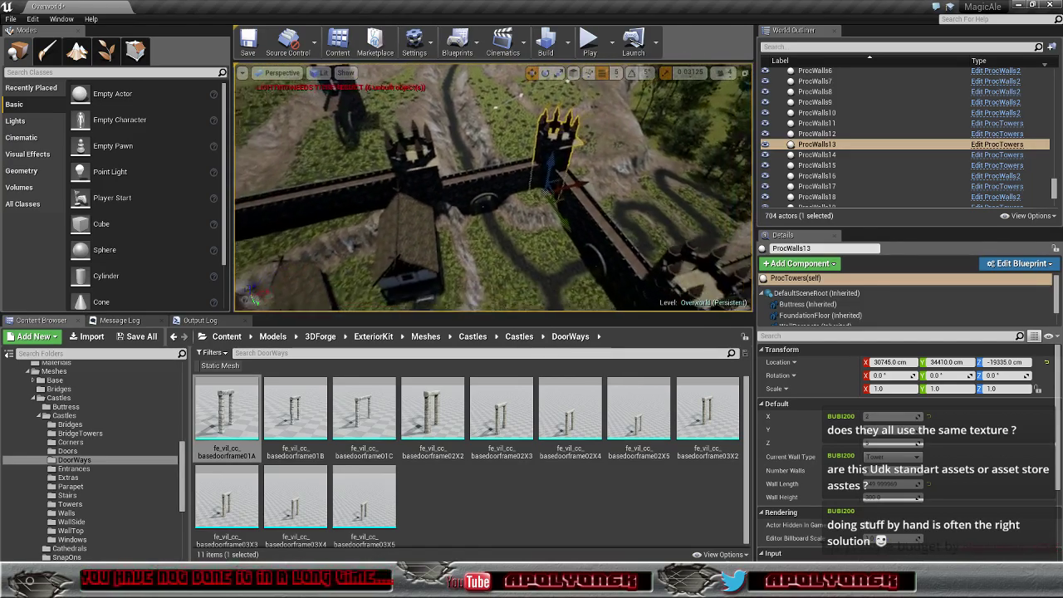
pyautogui.moveTo(733, 292); pyautogui.dragTo(656, 274, button='right')
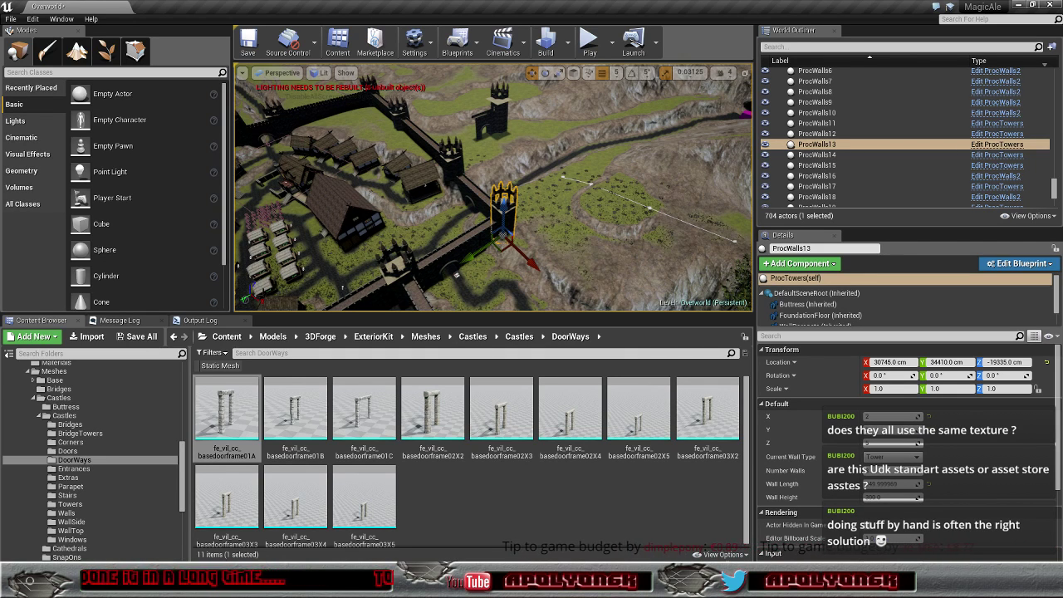
pyautogui.moveTo(662, 277); pyautogui.dragTo(657, 274, button='right')
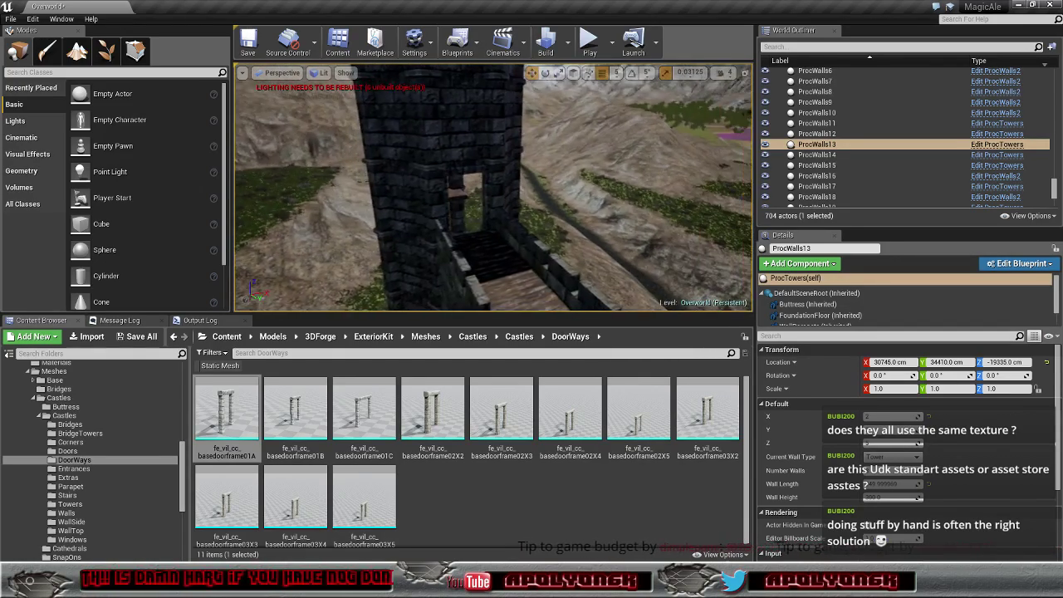
pyautogui.moveTo(494, 187)
pyautogui.mouseDown(button='right')
pyautogui.moveTo(432, 216)
pyautogui.moveTo(416, 192)
pyautogui.moveTo(391, 200)
pyautogui.mouseUp(button='right')
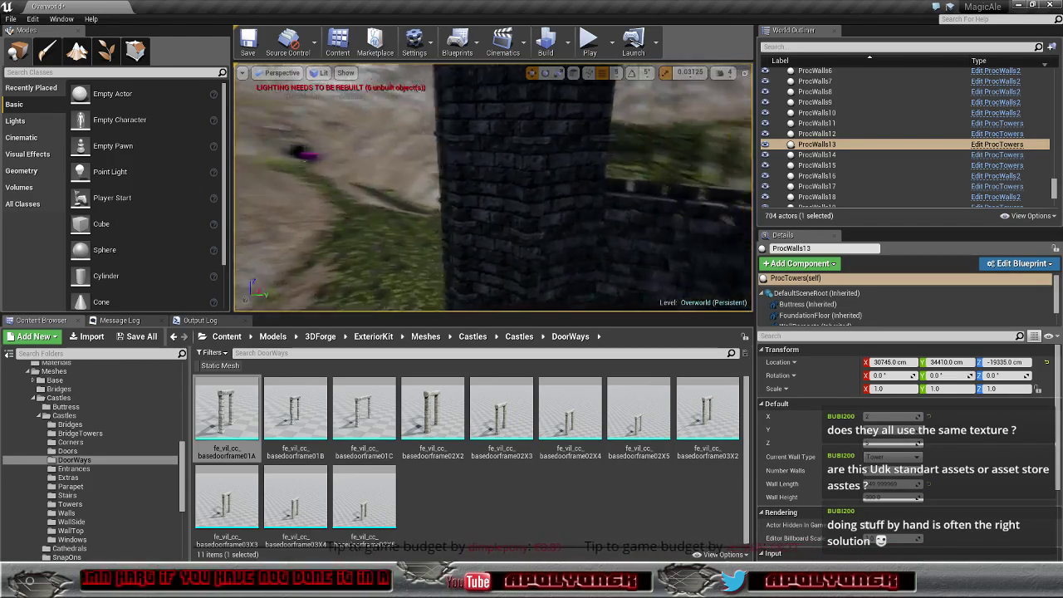
pyautogui.moveTo(494, 187); pyautogui.dragTo(493, 187, button='right')
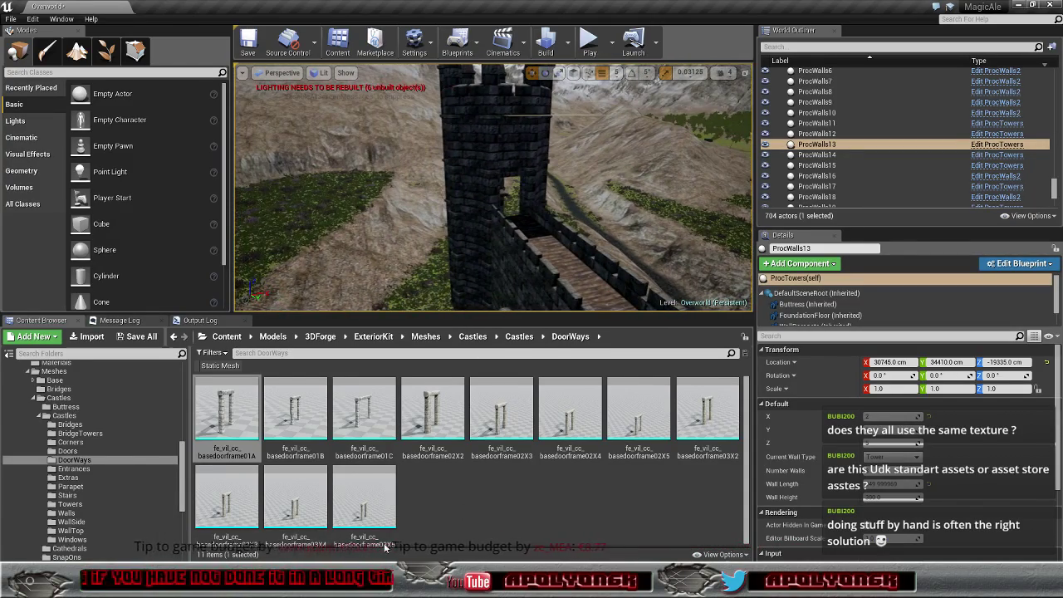
# Step: Bring the ProcTowers2 blueprint to the front and show its Set Tower Walls function graph
pyautogui.moveTo(219, 582)
pyautogui.click(246, 540)
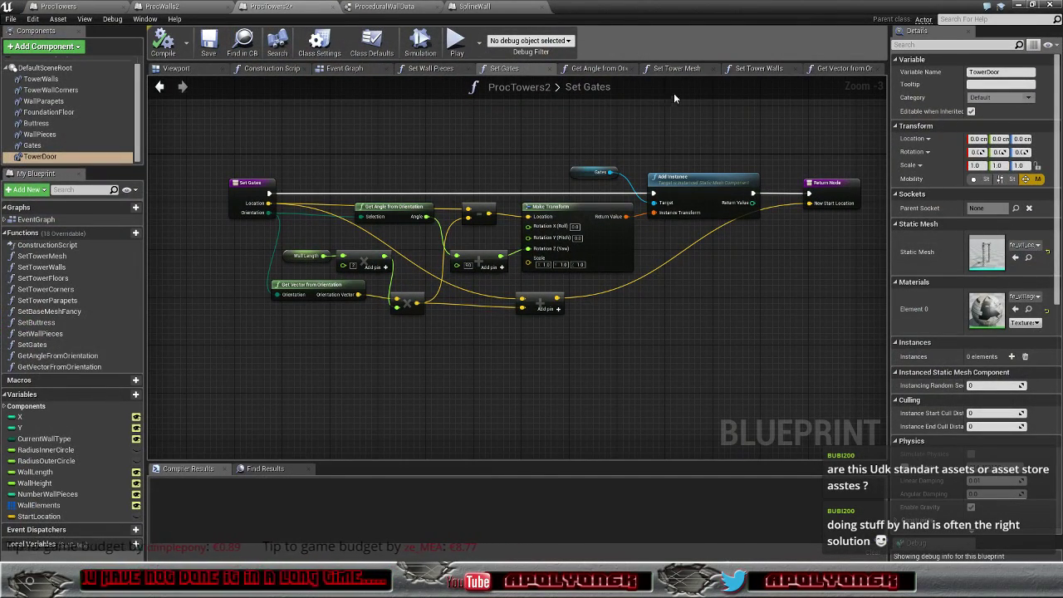
pyautogui.click(749, 70)
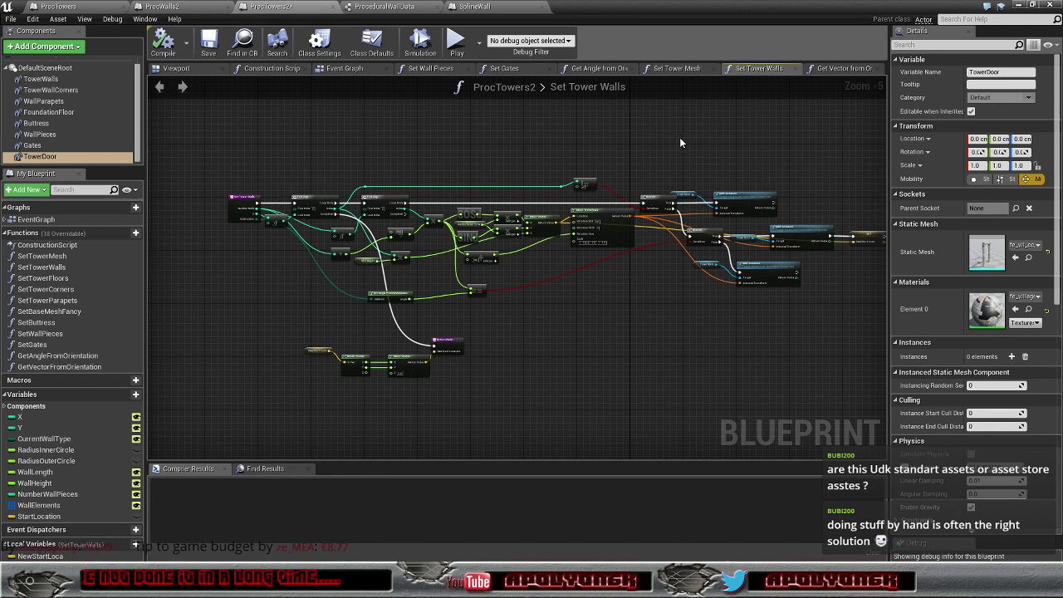
pyautogui.moveTo(679, 139); pyautogui.dragTo(624, 134, button='right')
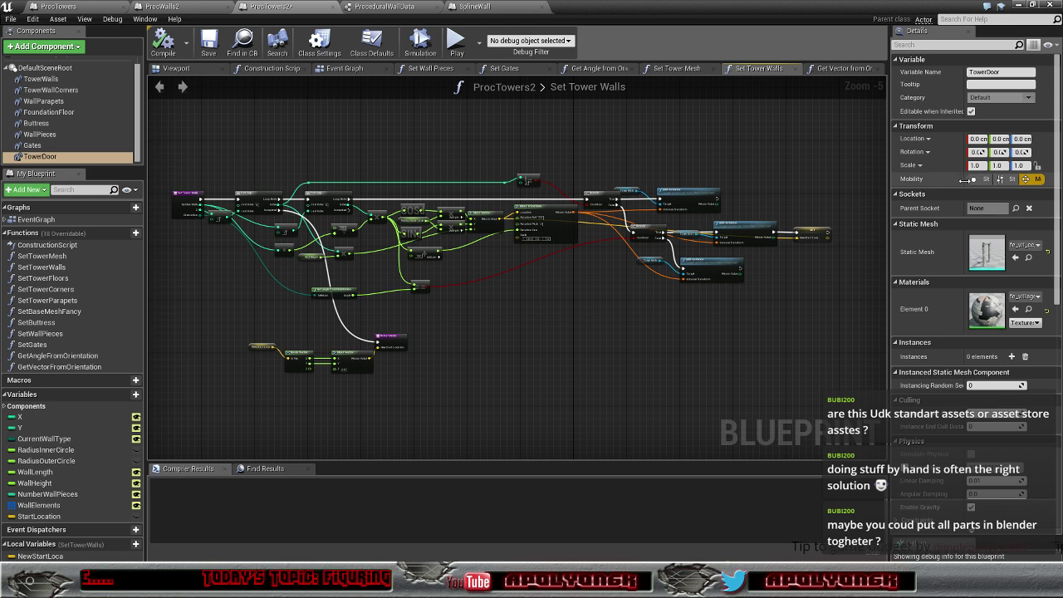
# Step: Set Mobility to Static for the TowerDoor and Gates components
pyautogui.click(983, 179)
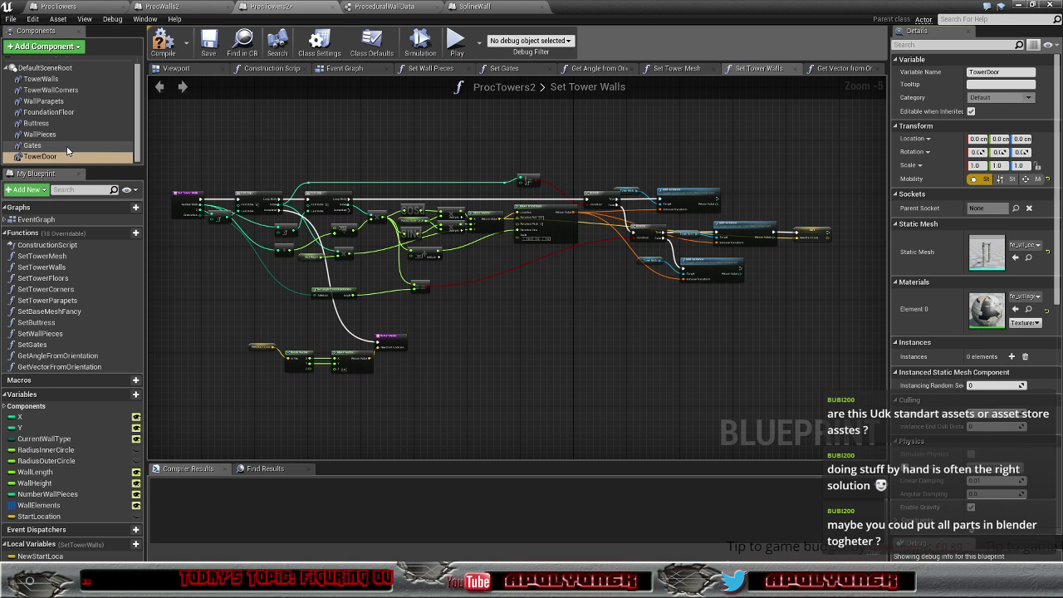
pyautogui.click(33, 146)
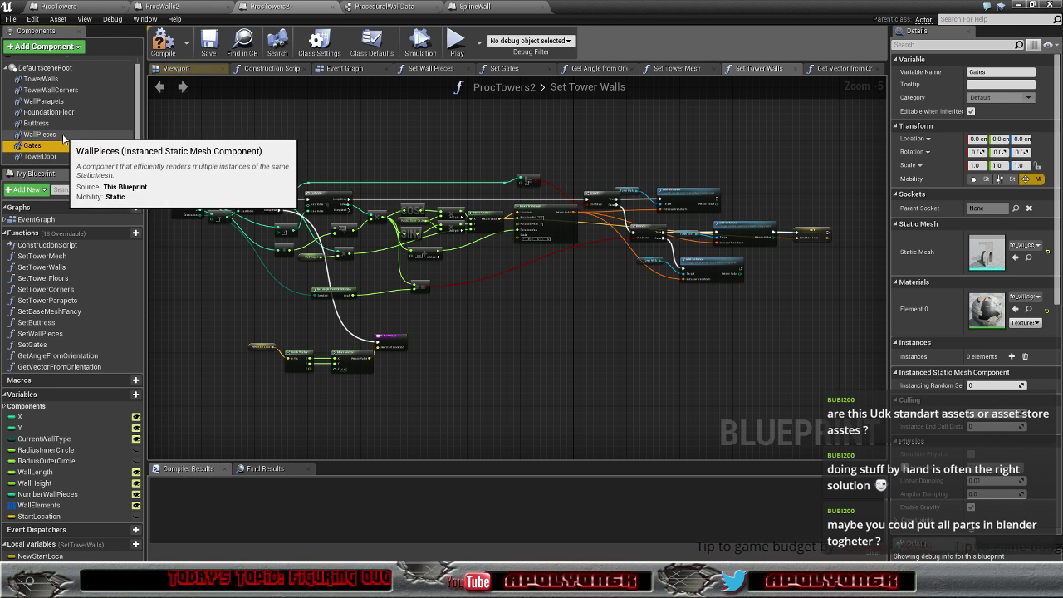
pyautogui.click(983, 179)
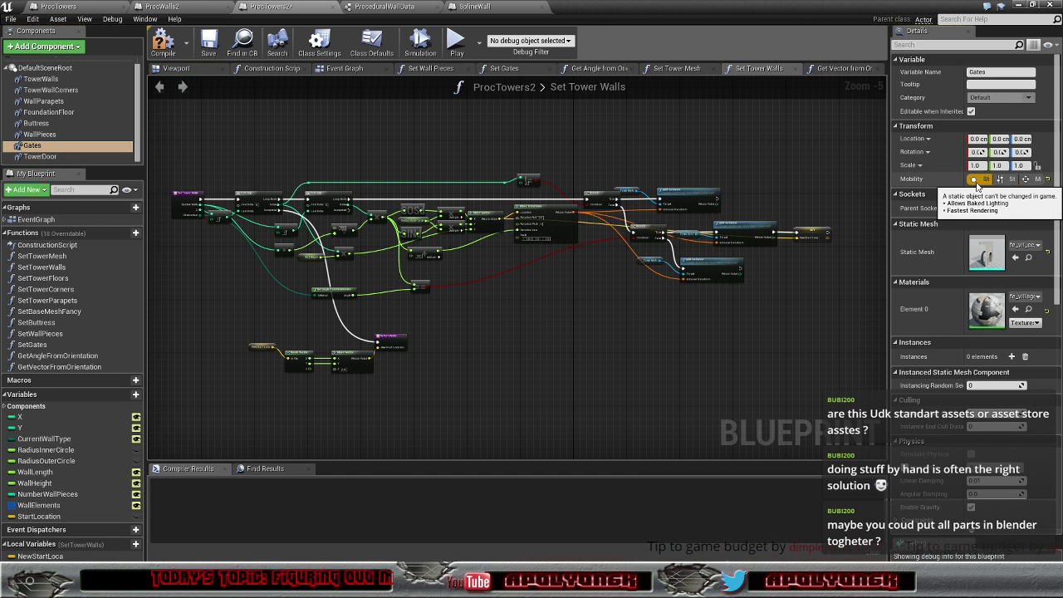
# Step: Review the WallPieces, FoundationFloor, TowerWallCorners and TowerWalls settings, then return to TowerDoor
pyautogui.click(38, 133)
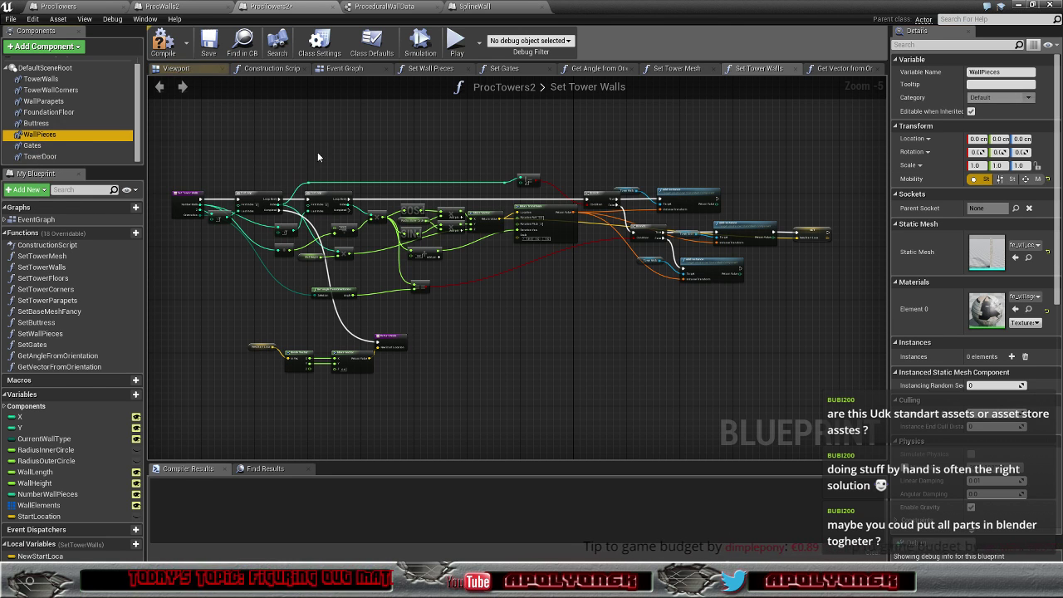
pyautogui.click(50, 112)
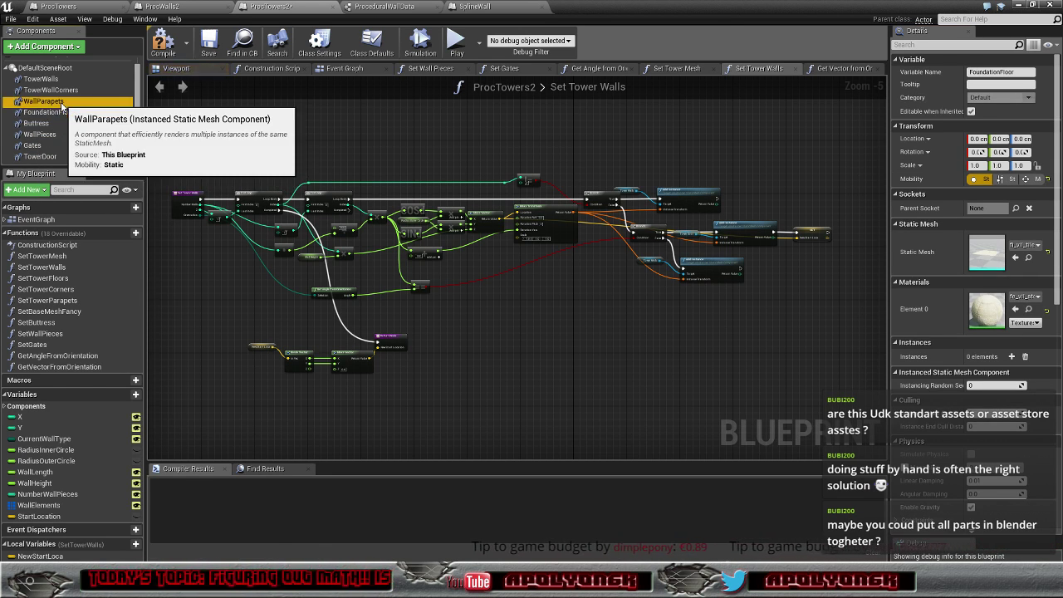
pyautogui.click(55, 90)
pyautogui.click(42, 79)
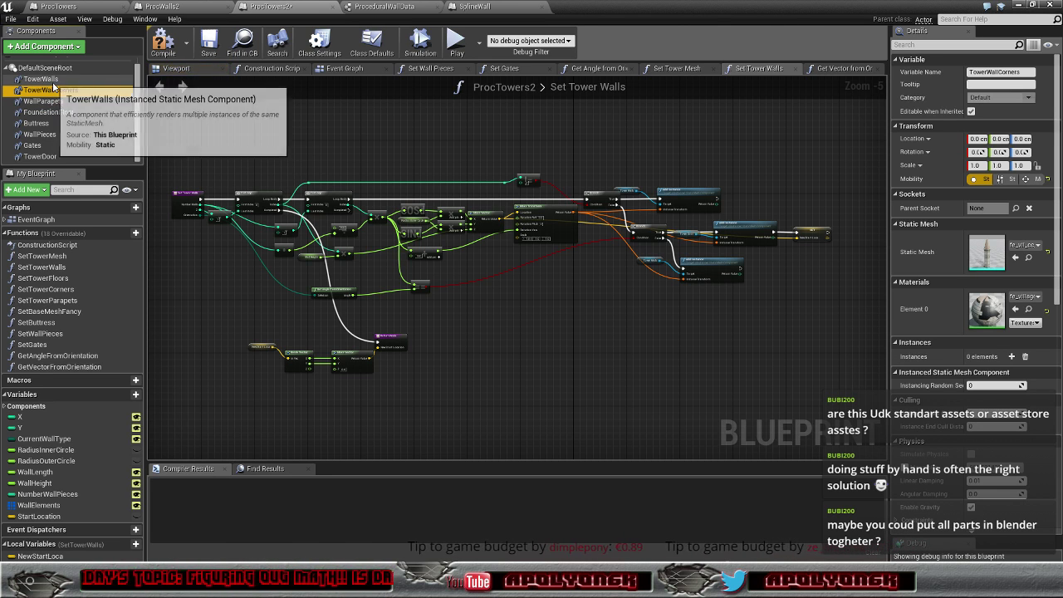
pyautogui.click(41, 156)
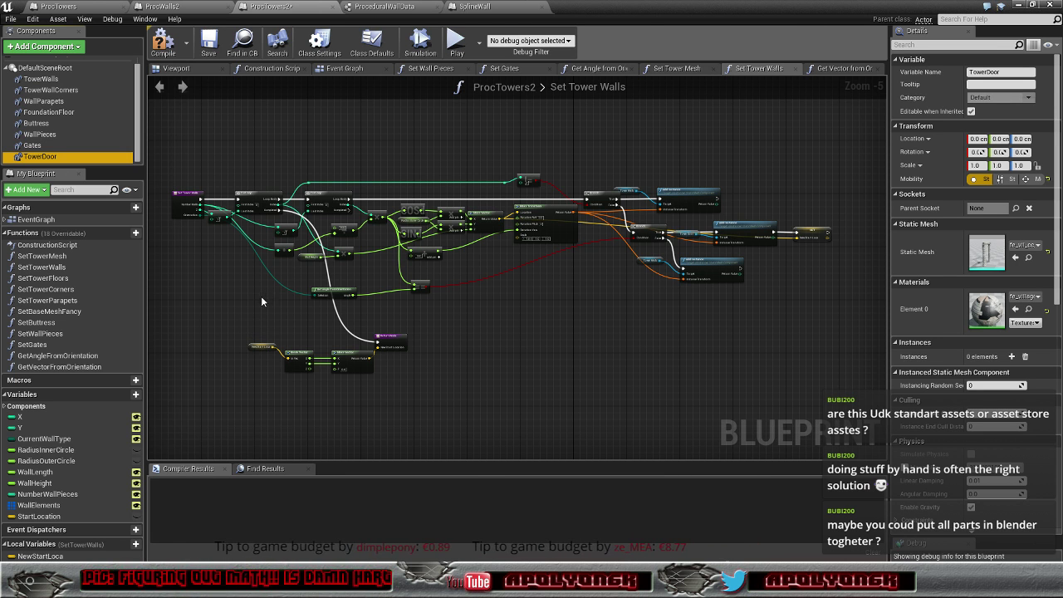
pyautogui.scroll(3, 371, 250)
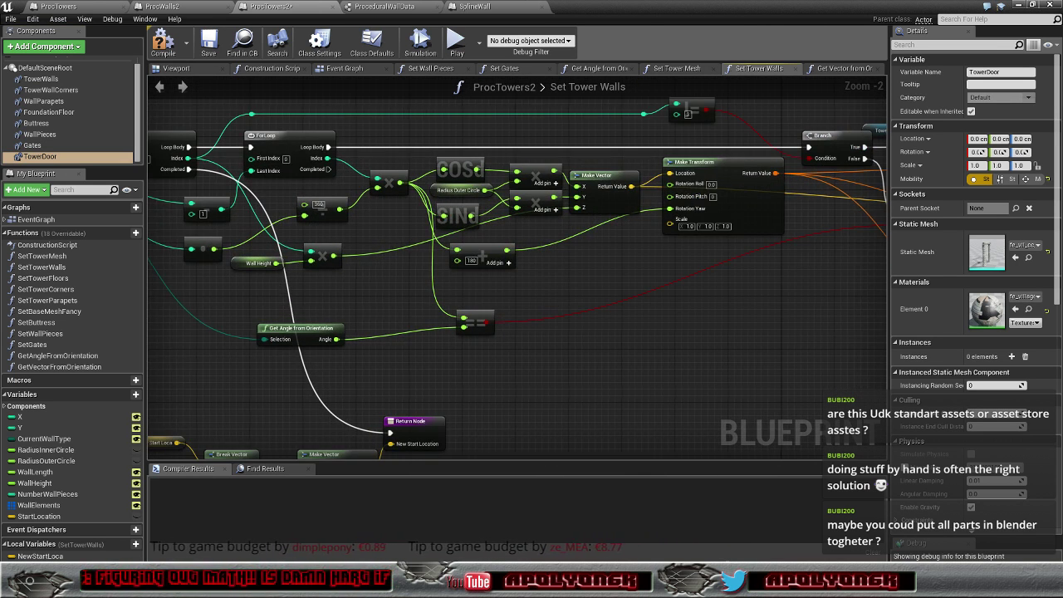
# Step: Pan to the ForLoop nodes, inspect the Radius Outer Circle getter, then show the Construction Script graph
pyautogui.moveTo(452, 266); pyautogui.dragTo(498, 293, button='right')
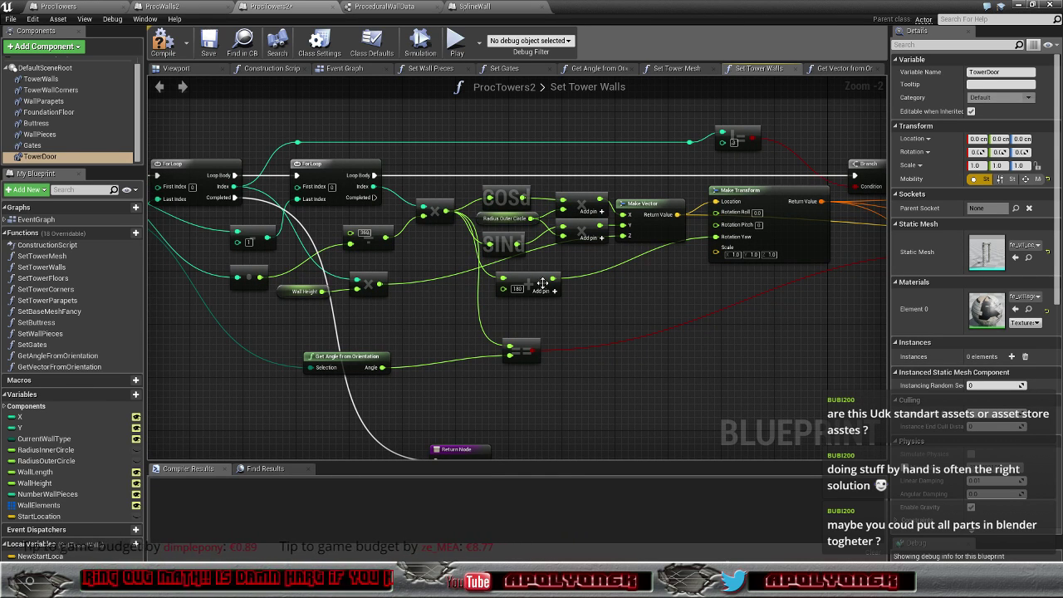
pyautogui.moveTo(626, 279); pyautogui.dragTo(694, 293, button='right')
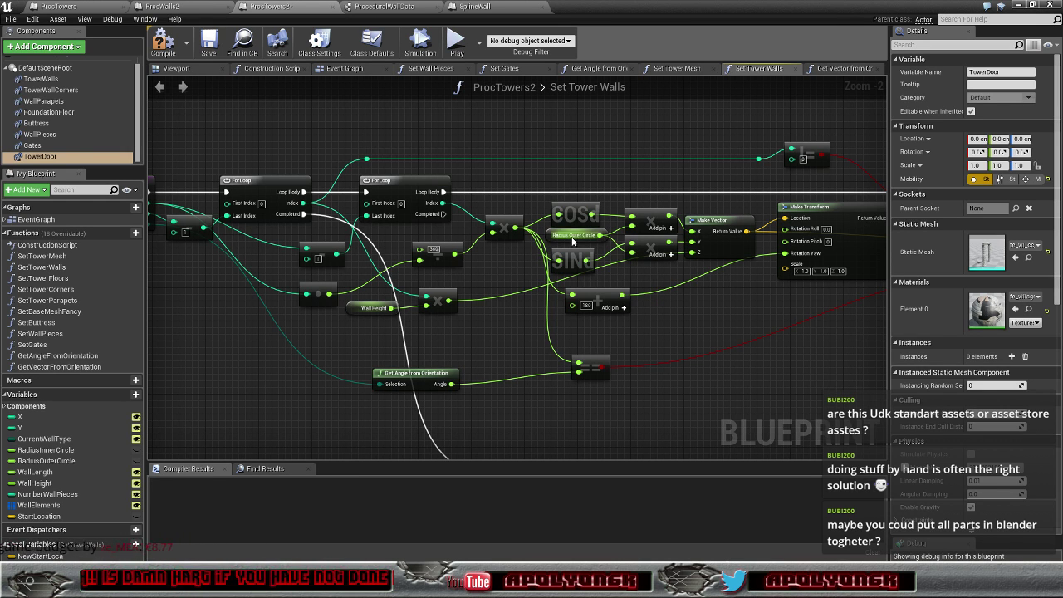
pyautogui.click(549, 235)
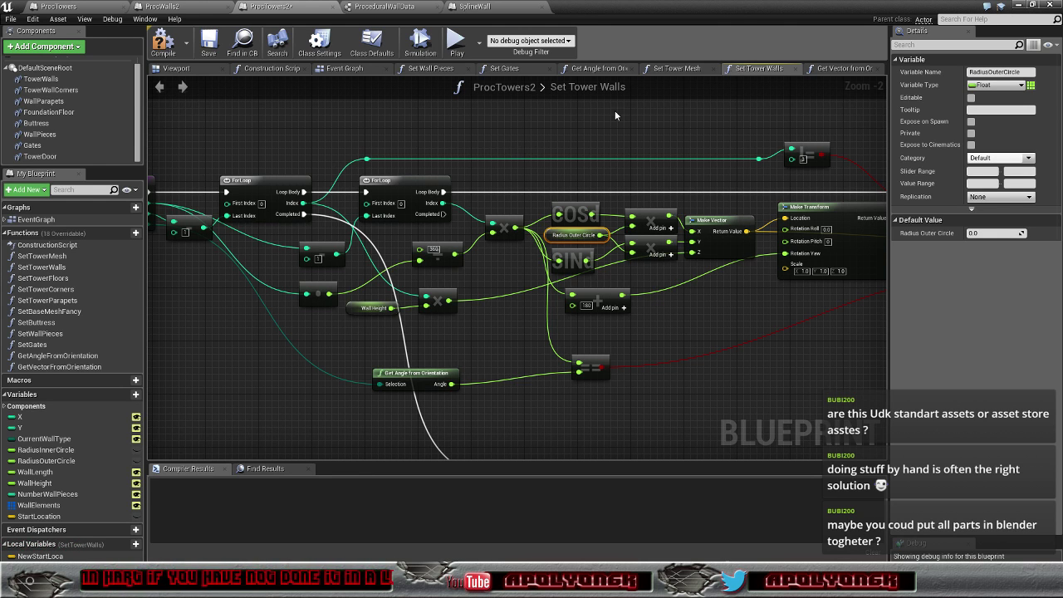
pyautogui.click(252, 70)
pyautogui.scroll(2, 415, 150)
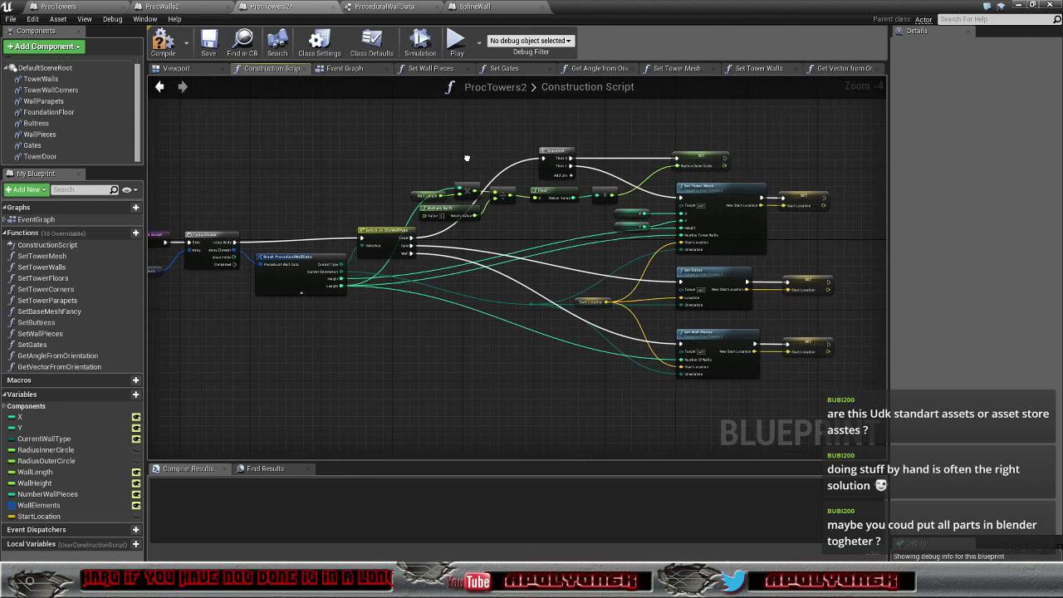
pyautogui.scroll(1, 469, 160)
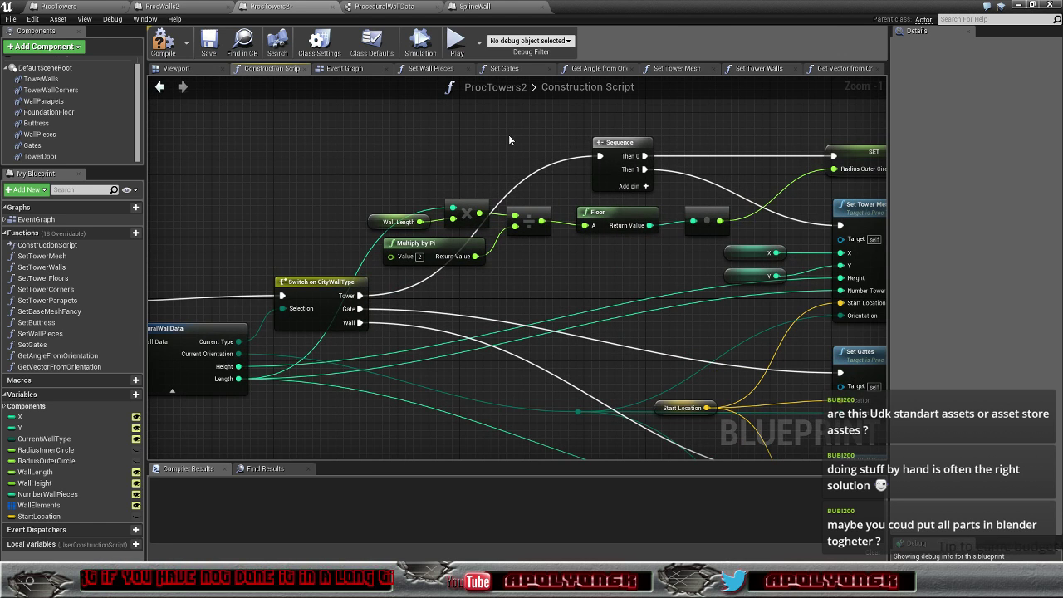
pyautogui.moveTo(509, 139); pyautogui.dragTo(388, 165, button='right')
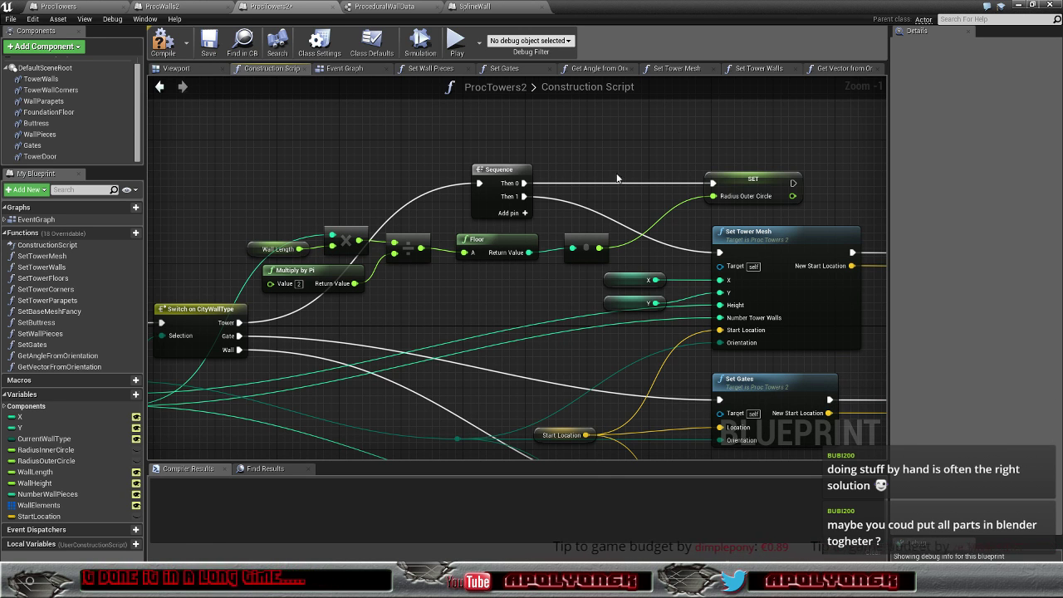
# Step: Return to the level view, fly toward the tower's door and select the ProcTowers2 actor
pyautogui.click(1019, 8)
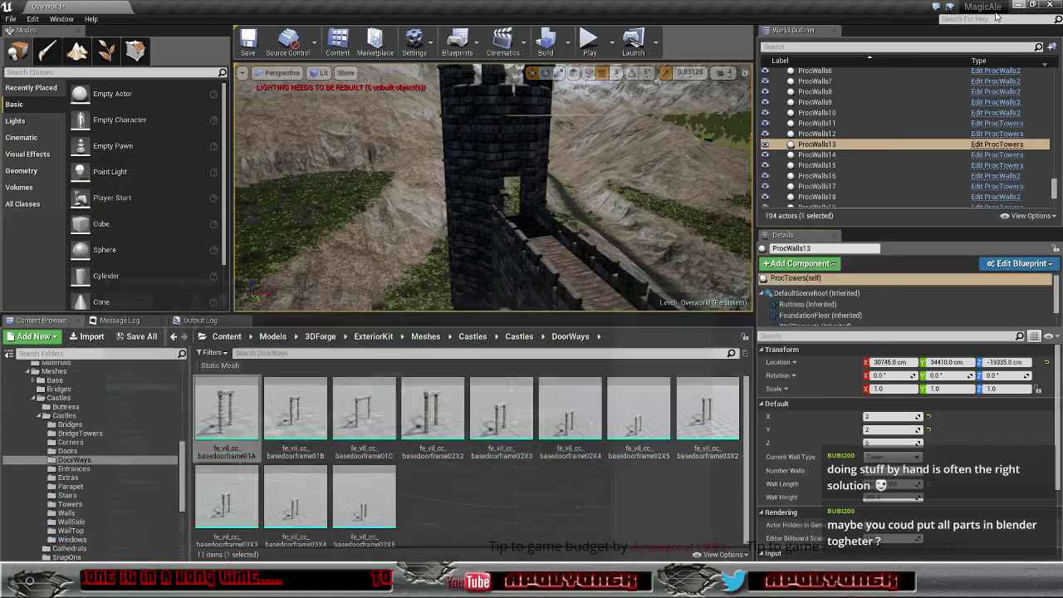
pyautogui.moveTo(494, 187); pyautogui.dragTo(494, 187, button='right')
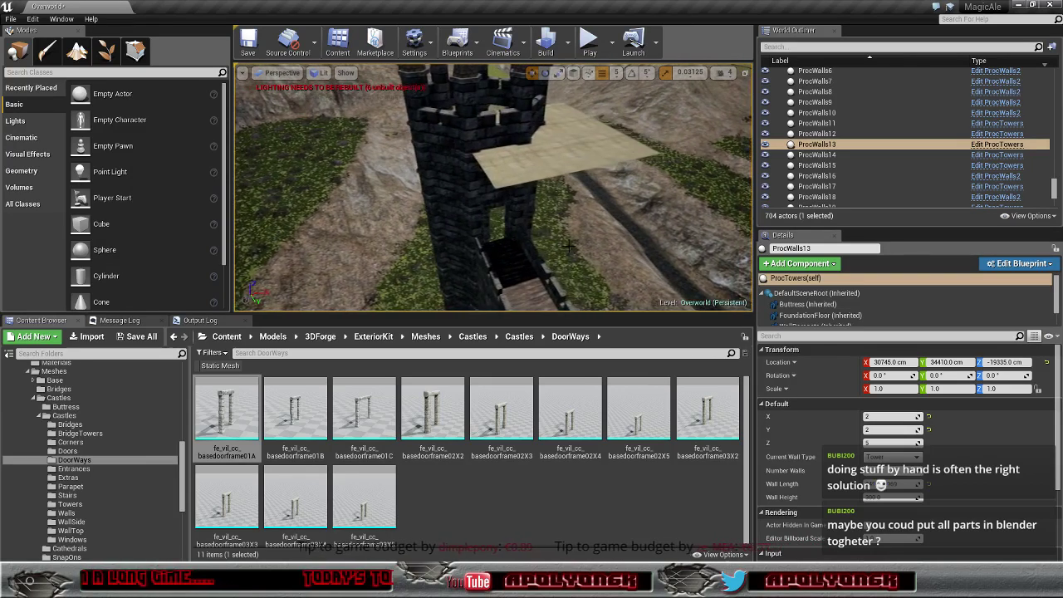
pyautogui.click(494, 187)
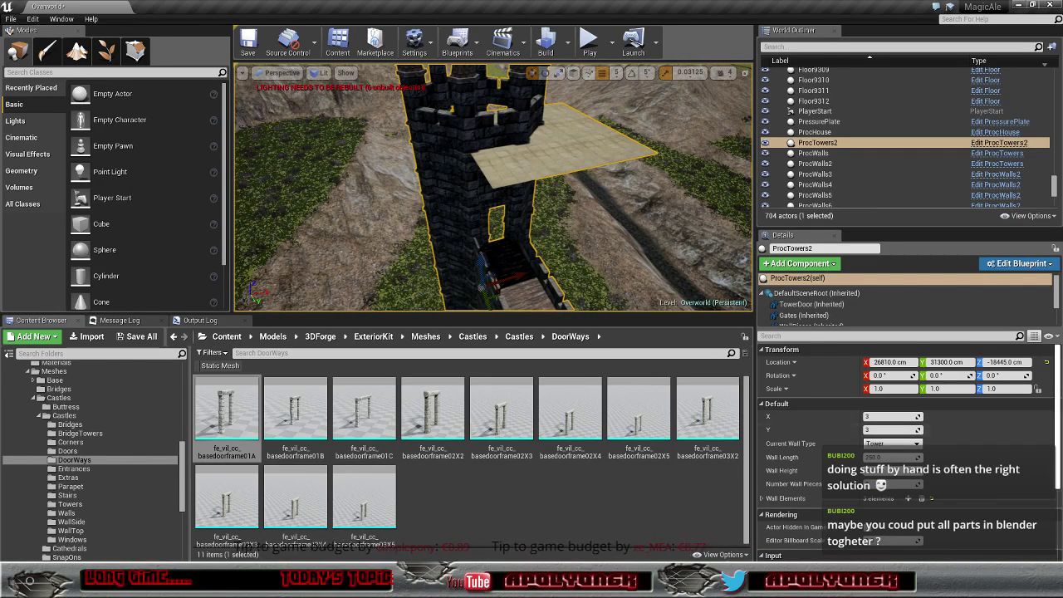
# Step: Expand Wall Elements > 0 in Details and drag its Length value up to enlarge the tower
pyautogui.click(762, 499)
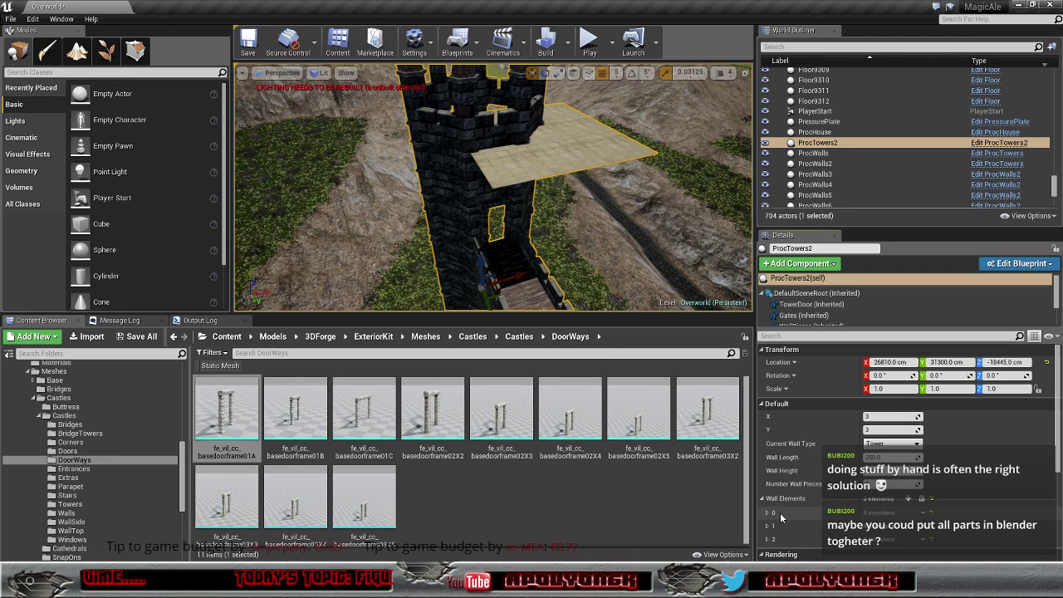
pyautogui.click(771, 514)
pyautogui.scroll(-2, 806, 525)
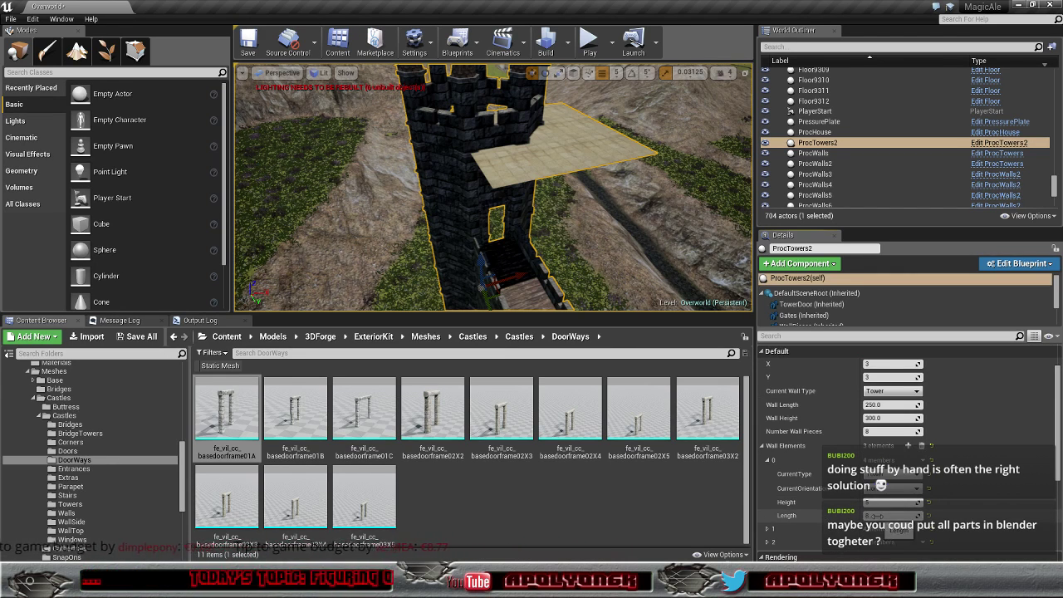
pyautogui.moveTo(893, 515); pyautogui.dragTo(922, 515)
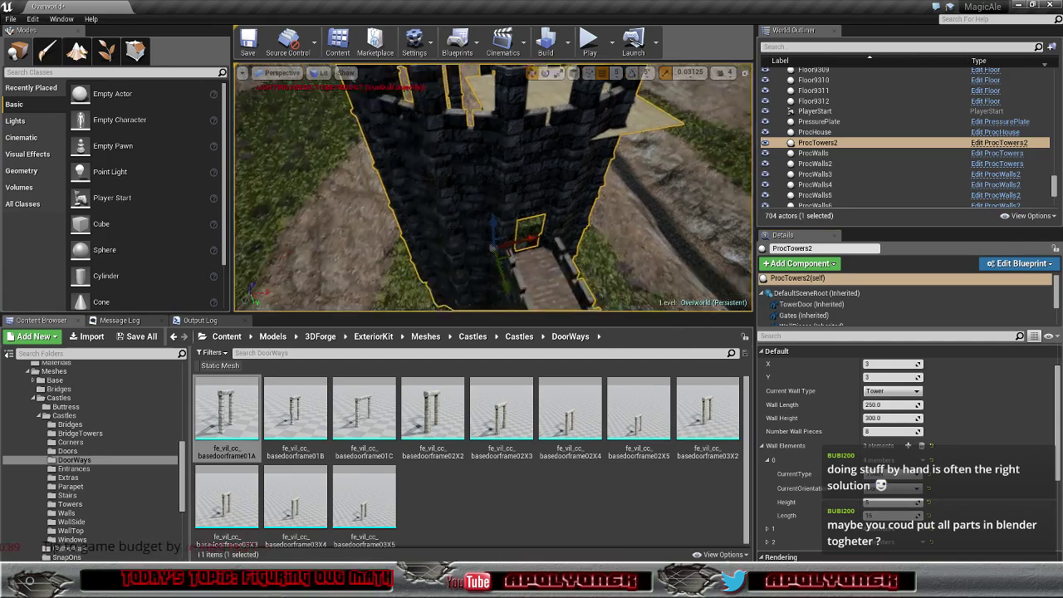
pyautogui.scroll(-4, 494, 188)
pyautogui.scroll(-4, 494, 188)
pyautogui.scroll(8, 494, 188)
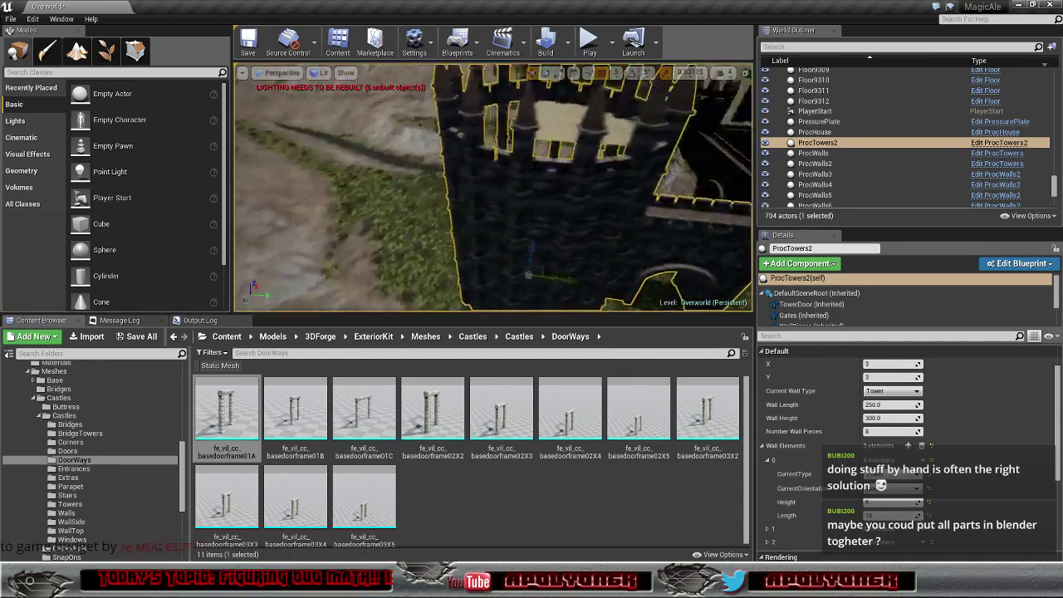
# Step: Orbit around the rebuilt spiked tower and rise to a high view over its roof
pyautogui.moveTo(493, 187); pyautogui.dragTo(509, 235, button='right')
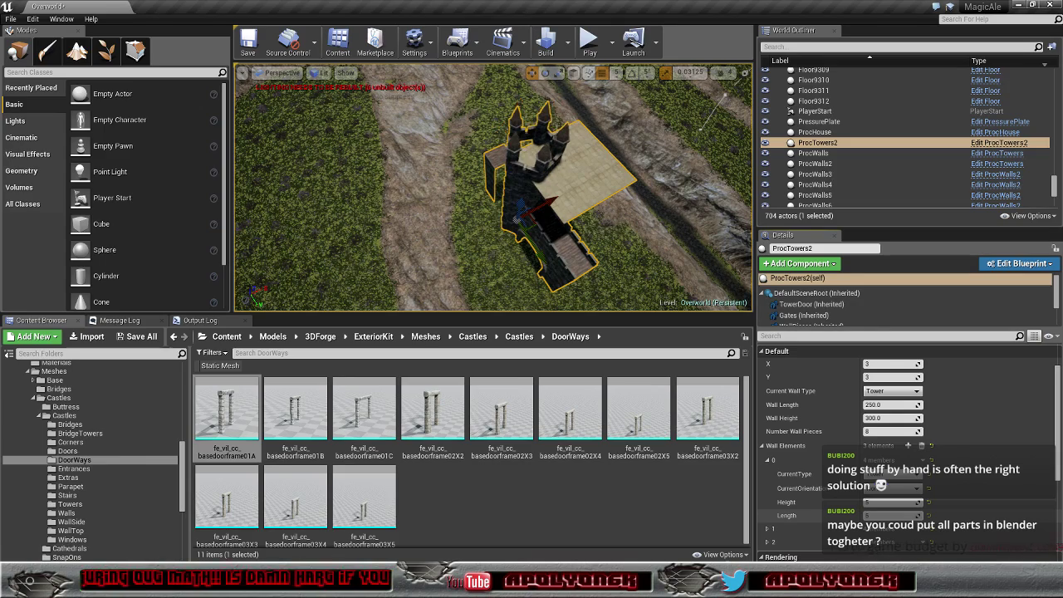
pyautogui.moveTo(498, 187); pyautogui.dragTo(491, 191, button='right')
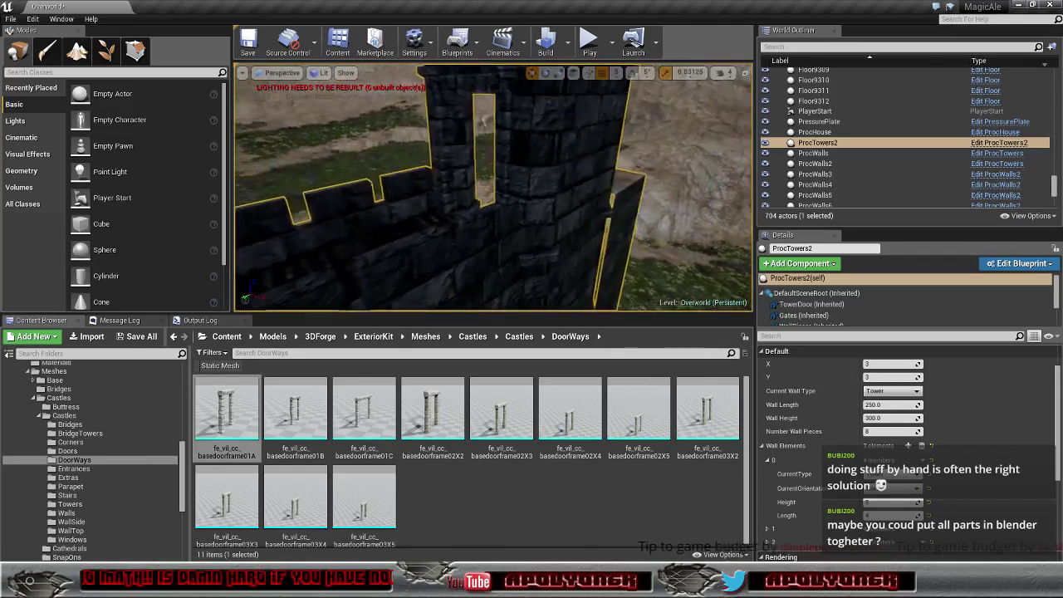
pyautogui.moveTo(498, 187); pyautogui.dragTo(499, 199, button='right')
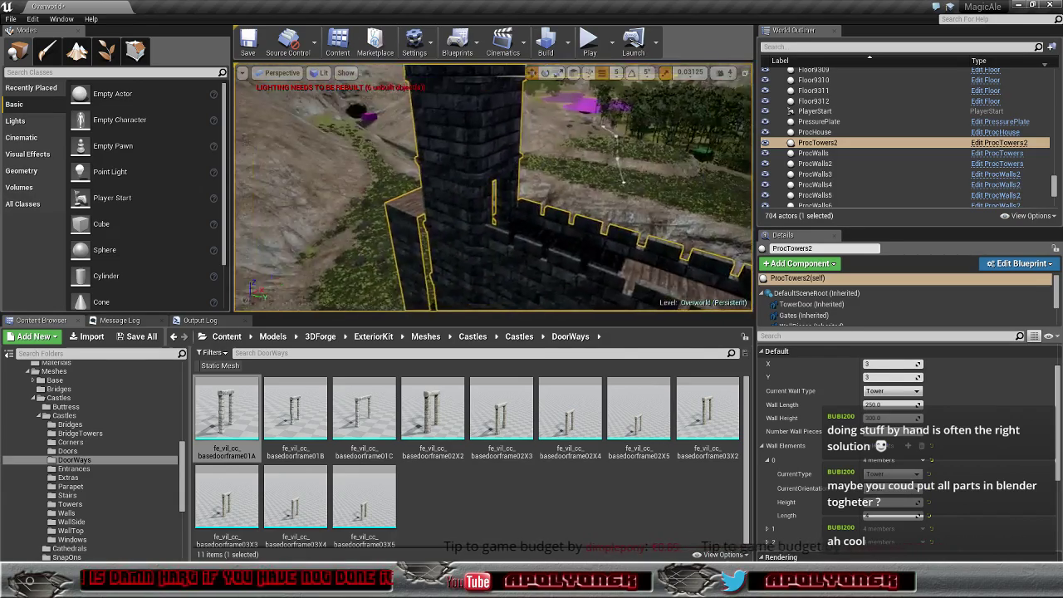
pyautogui.moveTo(499, 187)
pyautogui.mouseDown(button='right')
pyautogui.moveTo(507, 199)
pyautogui.moveTo(499, 166)
pyautogui.moveTo(498, 199)
pyautogui.mouseUp(button='right')
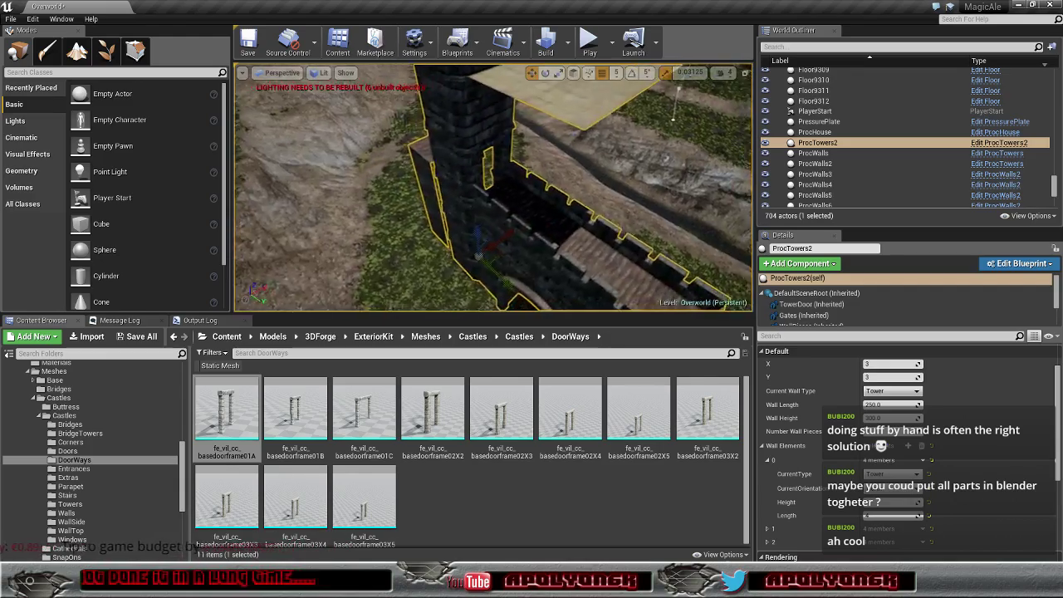
pyautogui.moveTo(496, 163); pyautogui.dragTo(496, 164, button='right')
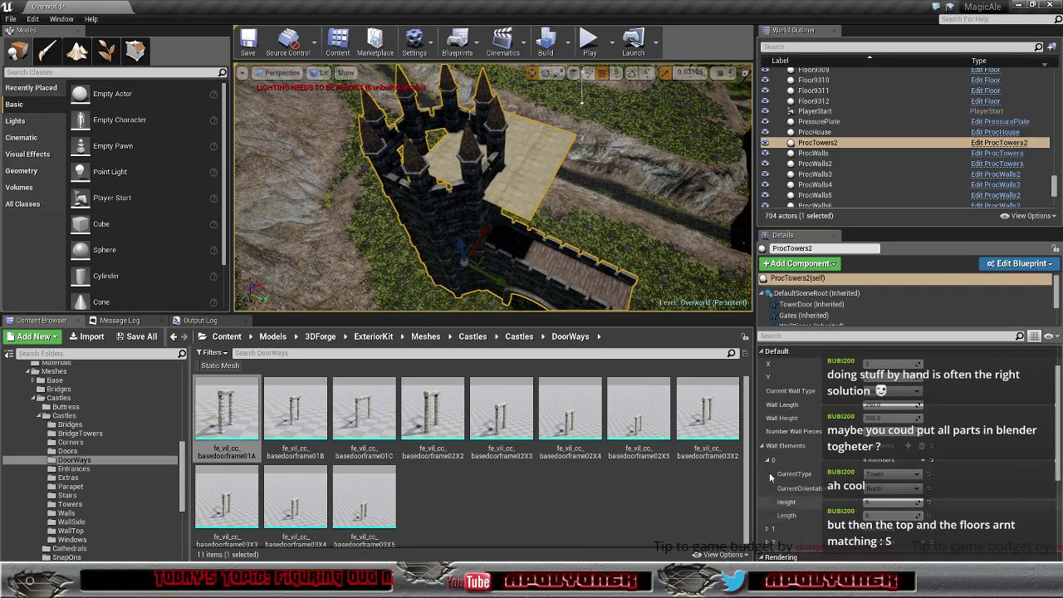
pyautogui.moveTo(498, 191); pyautogui.dragTo(532, 191, button='right')
pyautogui.moveTo(473, 274)
pyautogui.mouseDown(button='right')
pyautogui.moveTo(539, 264)
pyautogui.moveTo(498, 265)
pyautogui.mouseUp(button='right')
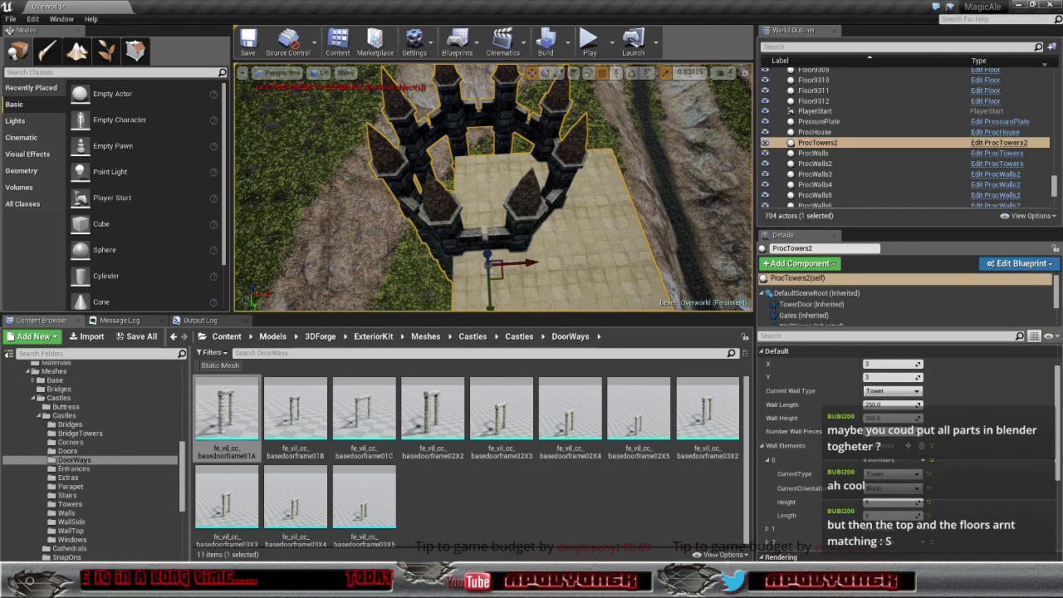
pyautogui.moveTo(494, 187); pyautogui.dragTo(473, 191, button='right')
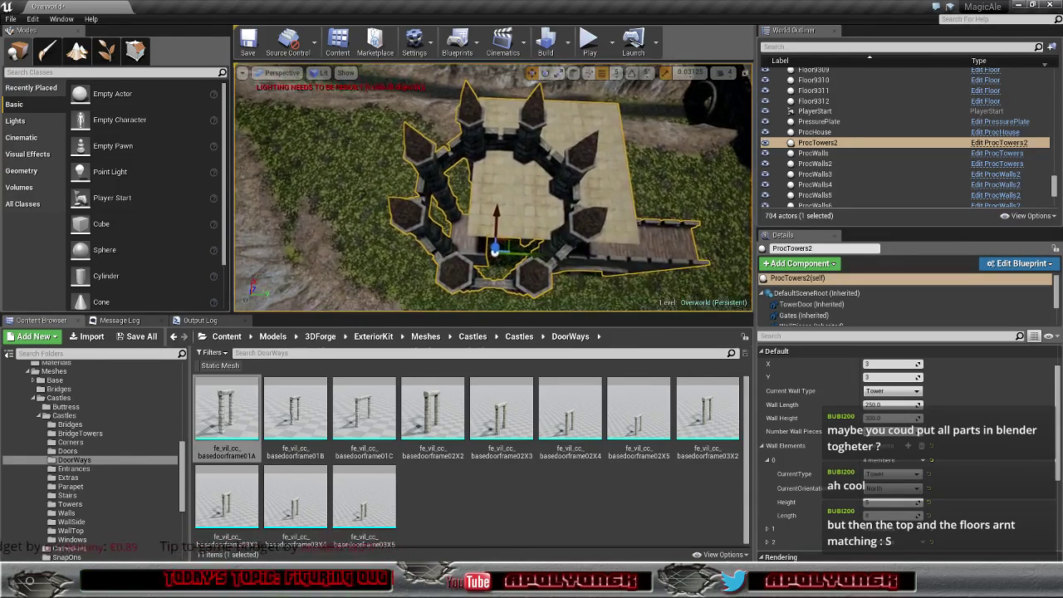
pyautogui.moveTo(512, 101); pyautogui.dragTo(512, 101, button='right')
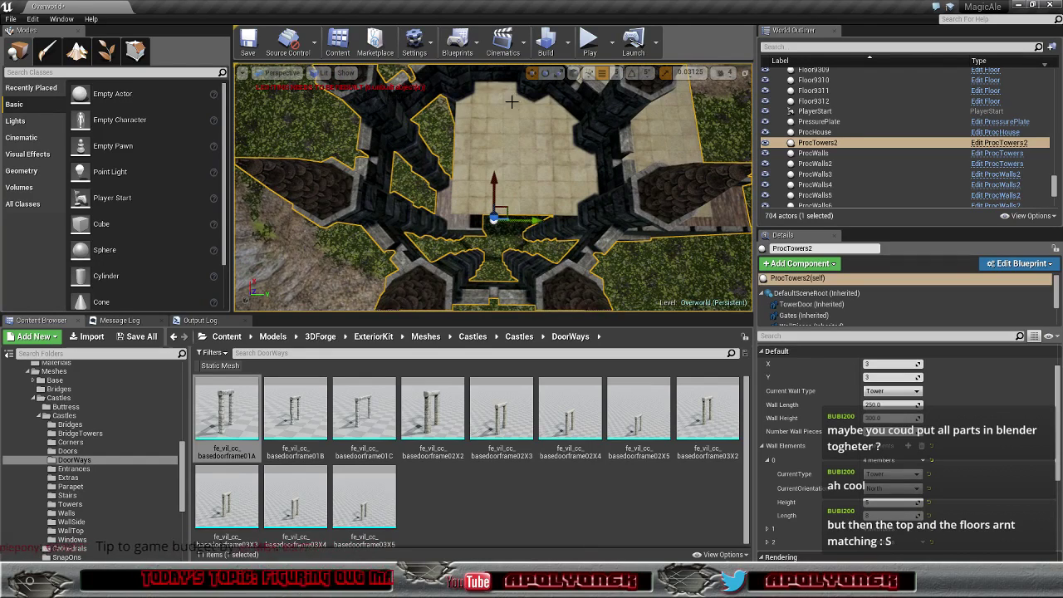
pyautogui.moveTo(511, 102); pyautogui.dragTo(512, 102, button='right')
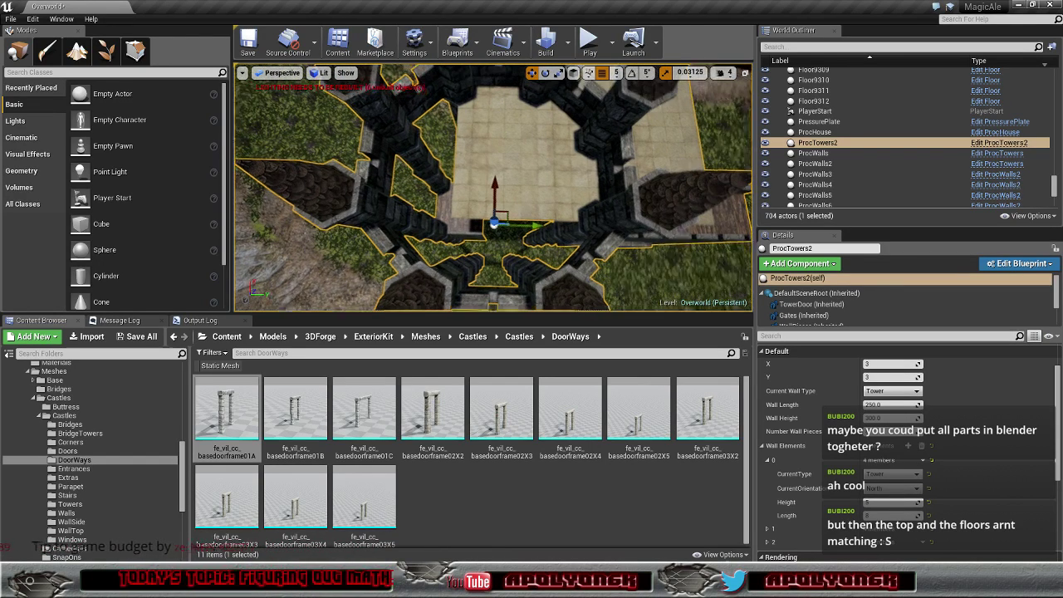
pyautogui.moveTo(463, 157); pyautogui.dragTo(463, 156, button='right')
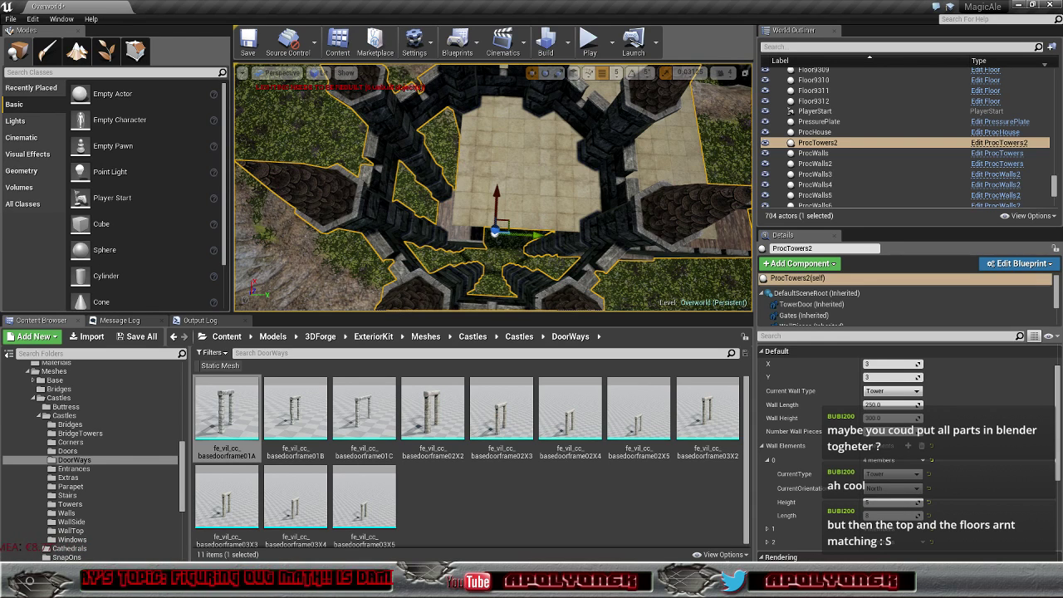
pyautogui.moveTo(552, 125); pyautogui.dragTo(552, 124, button='right')
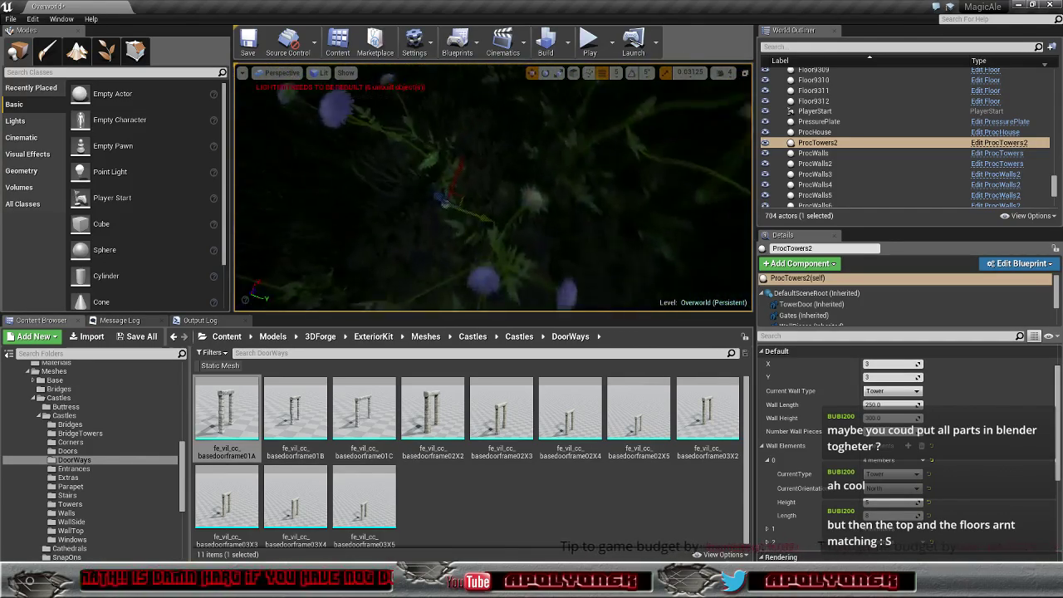
pyautogui.press('s')
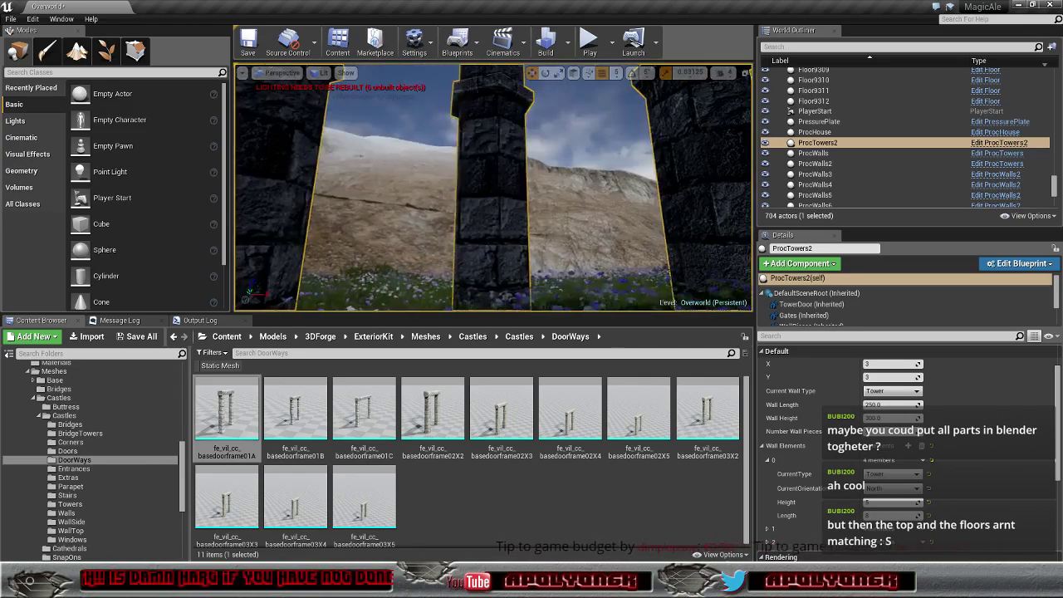
pyautogui.press('s')
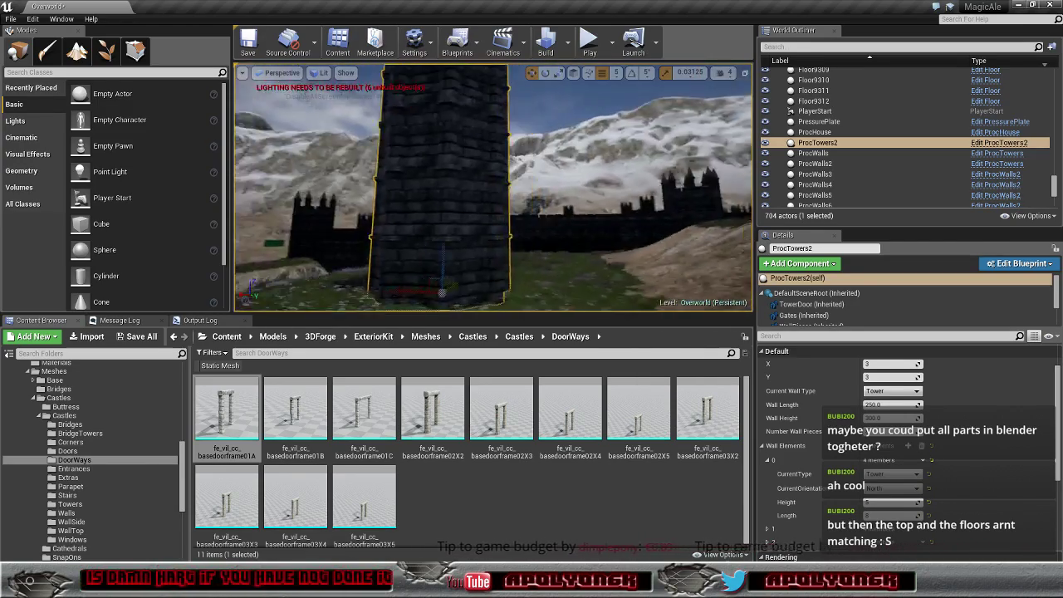
pyautogui.moveTo(494, 187); pyautogui.dragTo(494, 187, button='right')
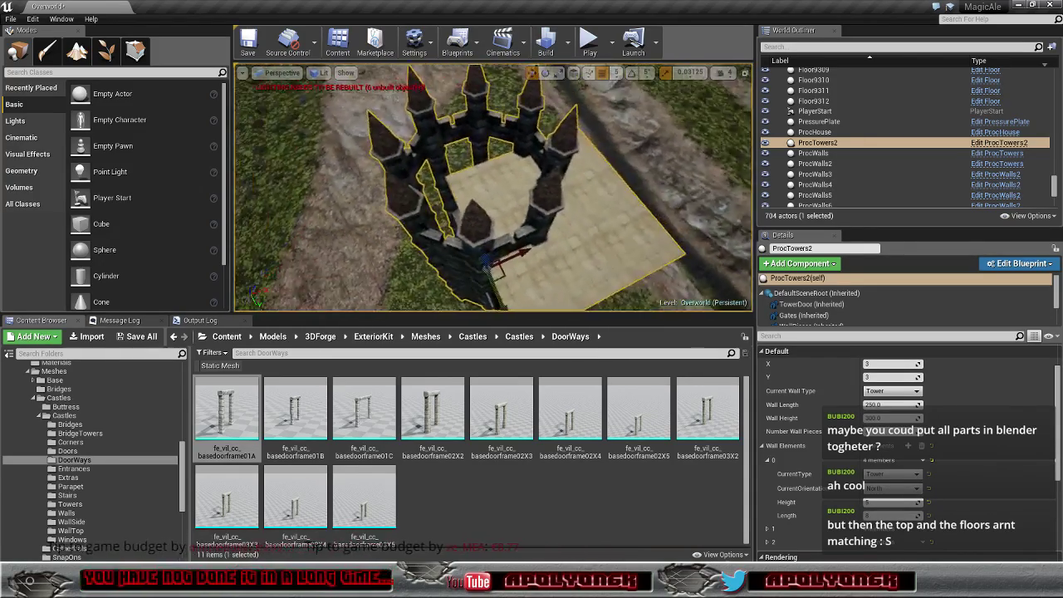
pyautogui.moveTo(510, 236); pyautogui.dragTo(510, 237, button='right')
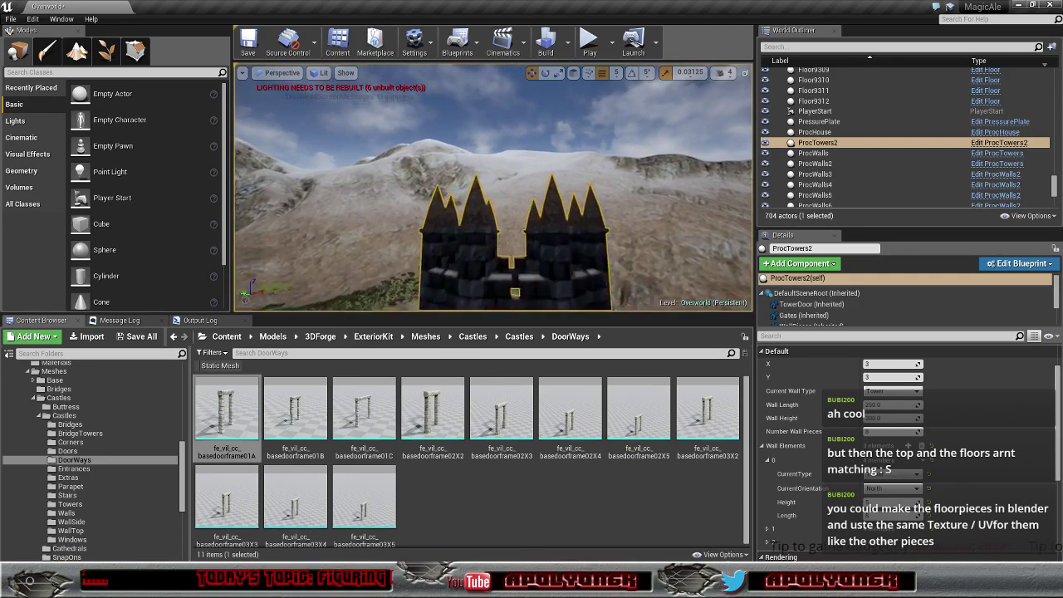
pyautogui.moveTo(494, 166); pyautogui.dragTo(494, 275, button='right')
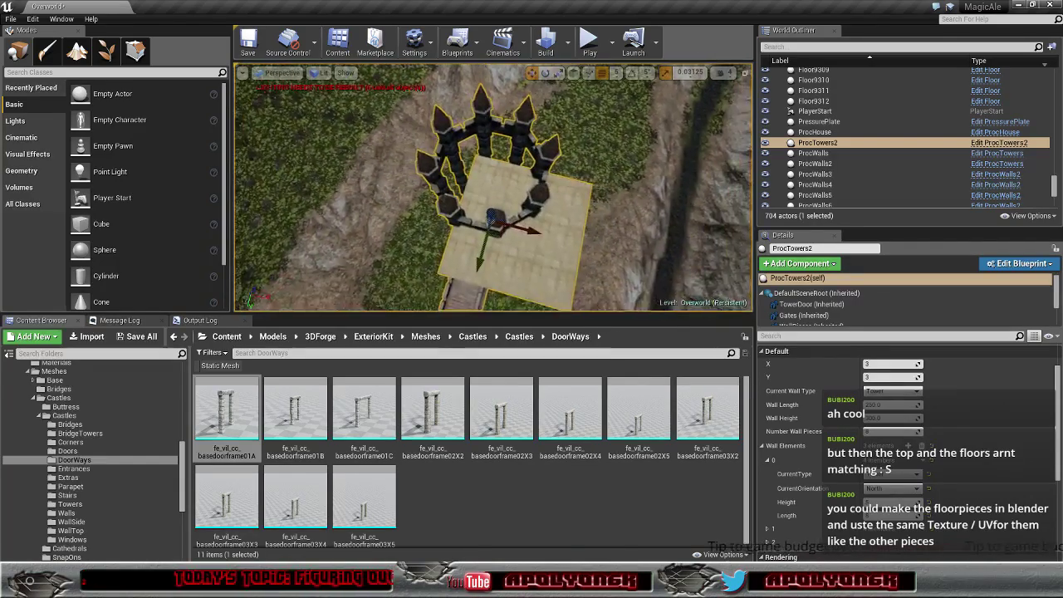
pyautogui.scroll(5, 494, 187)
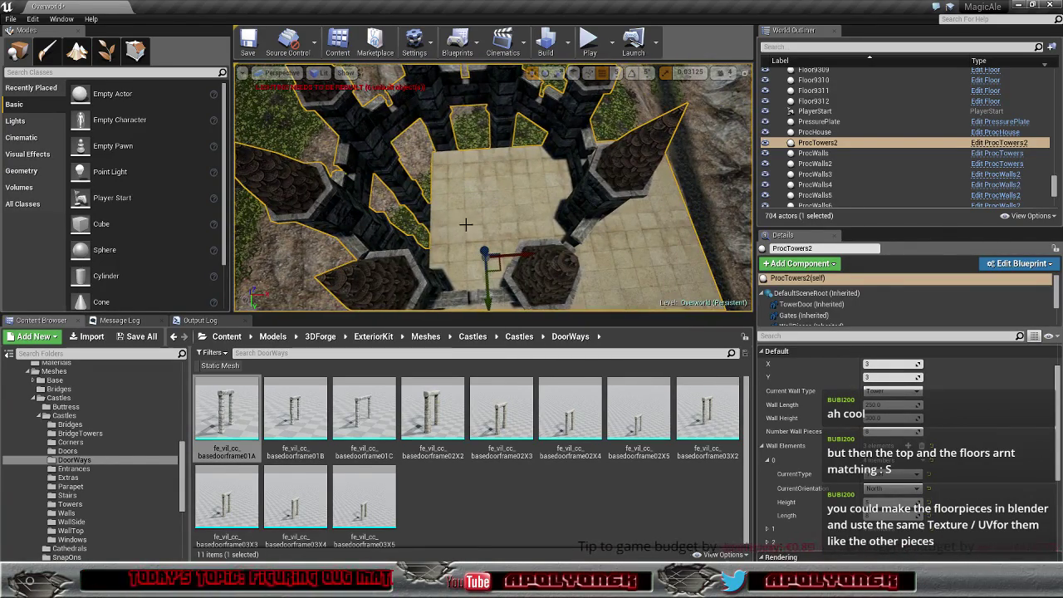
pyautogui.moveTo(467, 224); pyautogui.dragTo(498, 241, button='right')
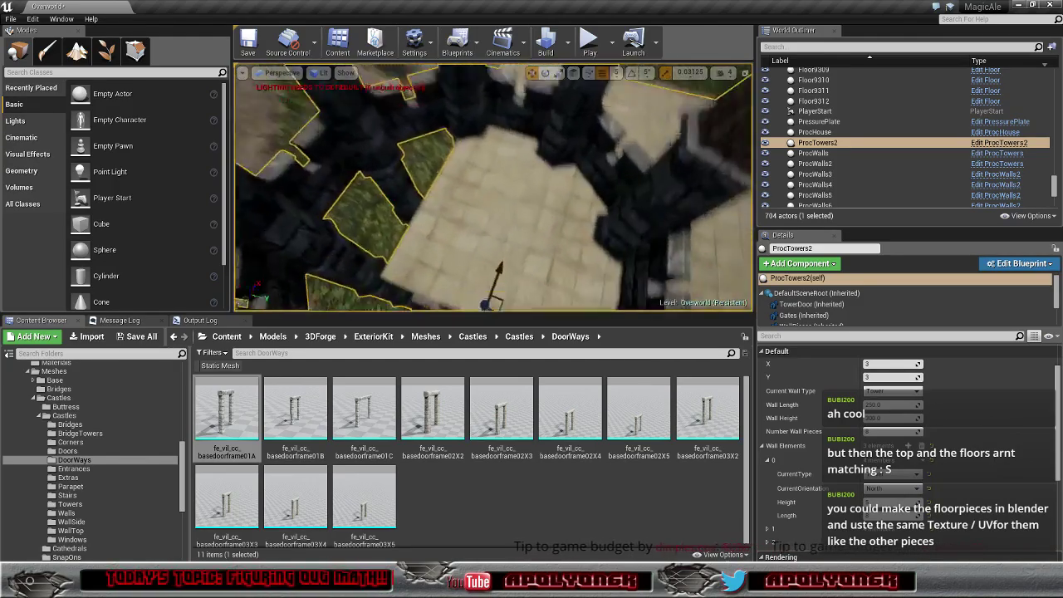
pyautogui.moveTo(493, 187)
pyautogui.mouseDown(button='right')
pyautogui.moveTo(498, 208)
pyautogui.moveTo(515, 207)
pyautogui.mouseUp(button='right')
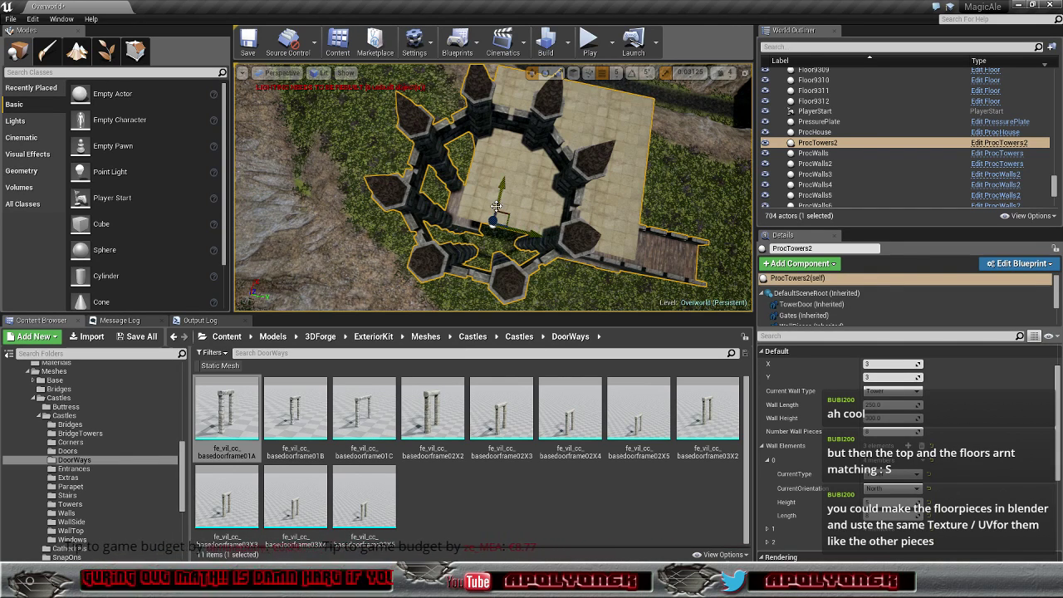
pyautogui.moveTo(496, 206)
pyautogui.mouseDown(button='right')
pyautogui.moveTo(496, 166)
pyautogui.moveTo(465, 174)
pyautogui.moveTo(520, 134)
pyautogui.mouseUp(button='right')
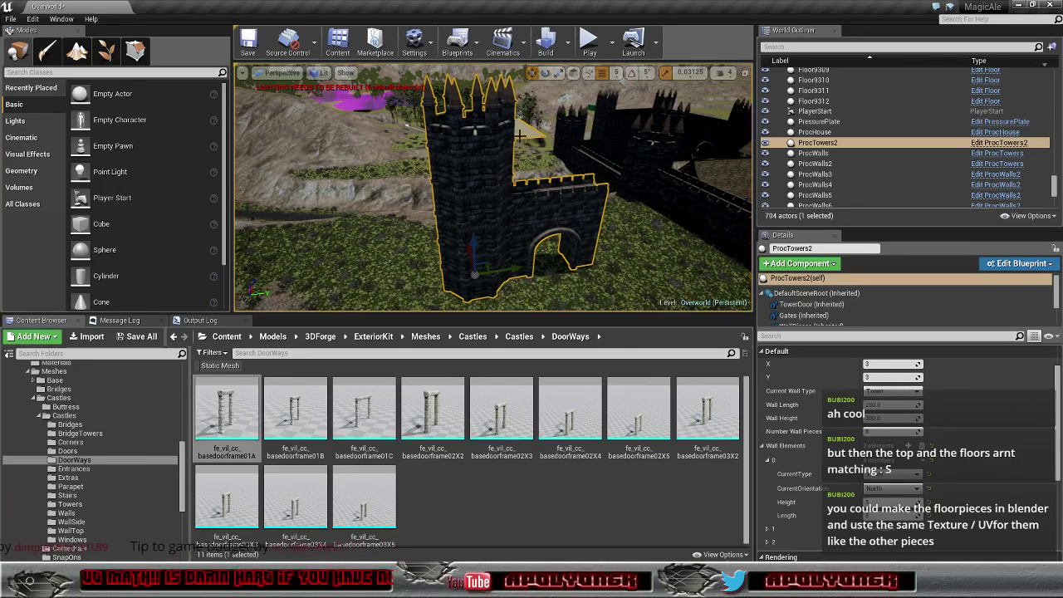
pyautogui.moveTo(521, 134)
pyautogui.mouseDown(button='right')
pyautogui.moveTo(449, 141)
pyautogui.moveTo(612, 157)
pyautogui.mouseUp(button='right')
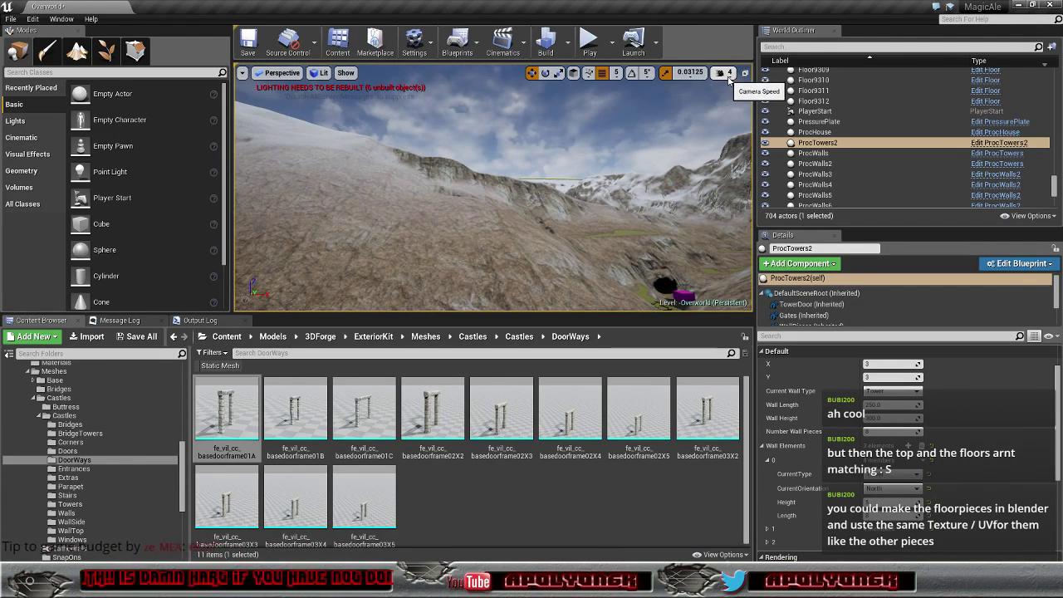
# Step: Set the camera speed to 6, fly down over the dark castle, and select the ProcWalls27 tower
pyautogui.click(729, 75)
pyautogui.moveTo(743, 98); pyautogui.dragTo(758, 98)
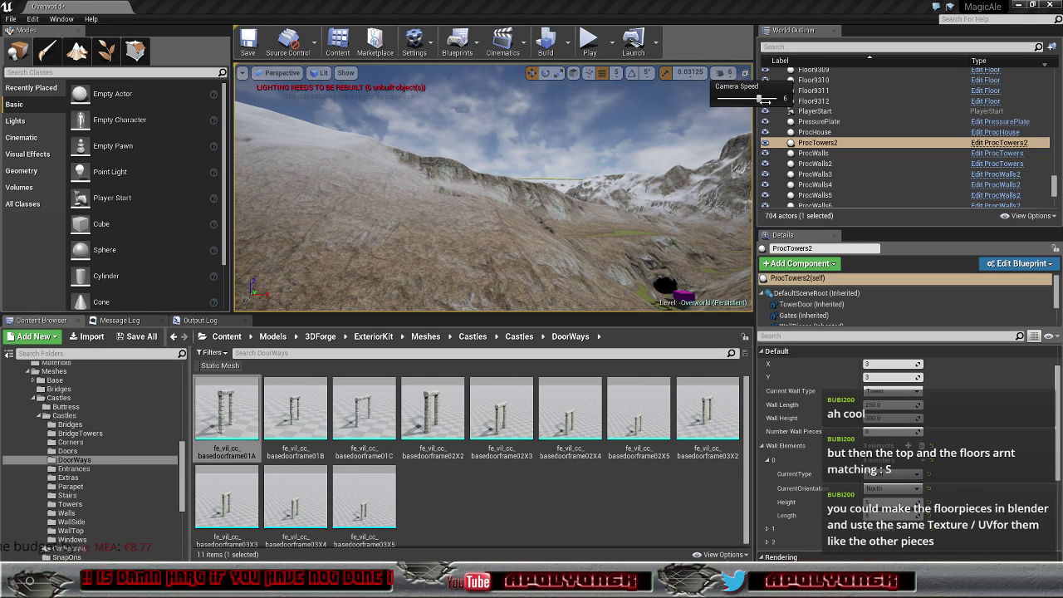
pyautogui.moveTo(664, 166); pyautogui.dragTo(648, 157, button='right')
pyautogui.press('s')
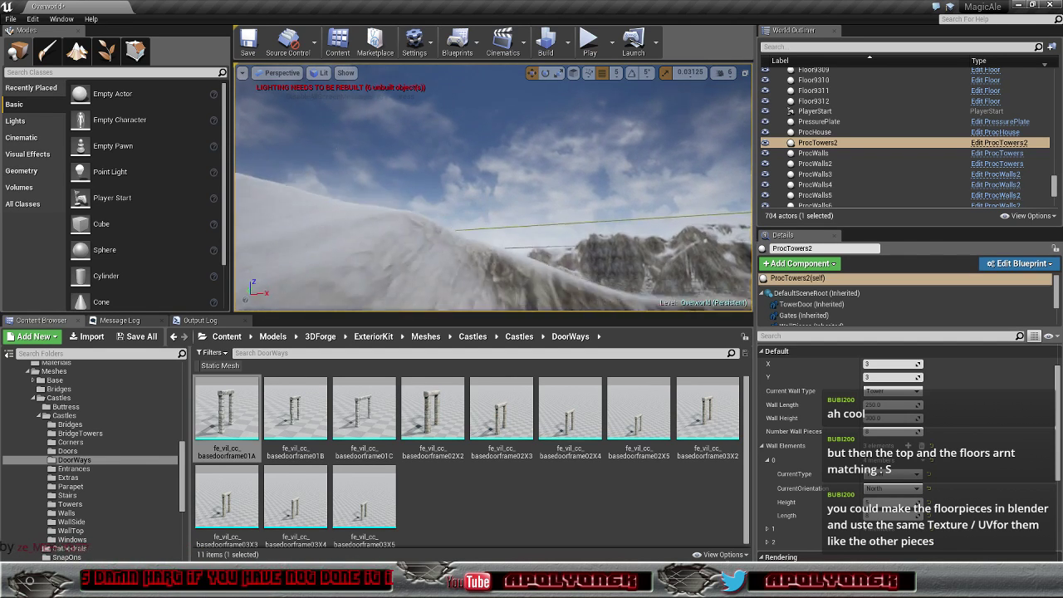
pyautogui.press('w')
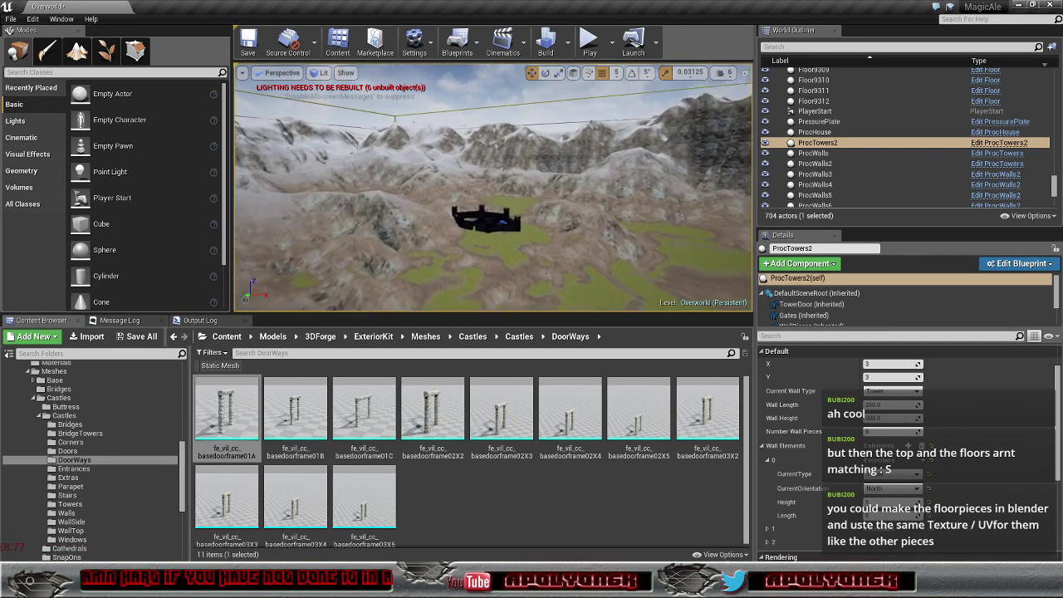
pyautogui.press('w')
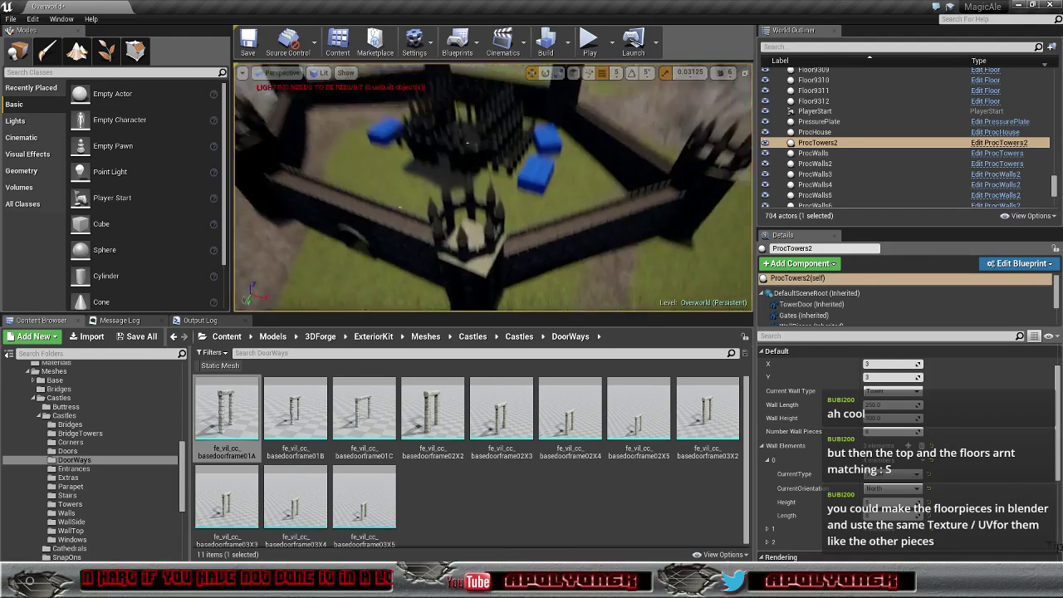
pyautogui.click(465, 174)
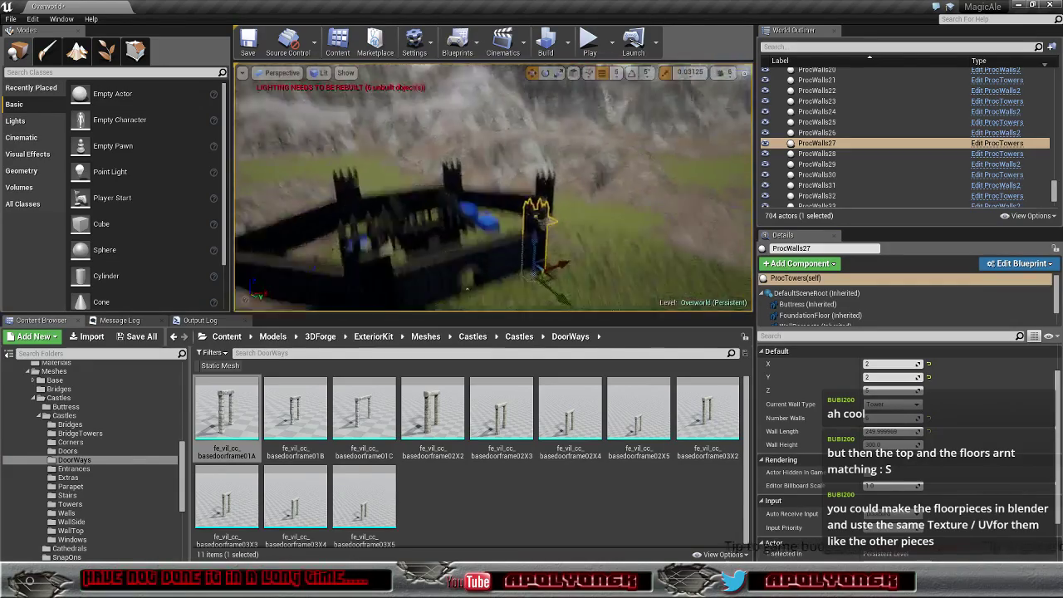
# Step: Orbit the walls, select tower ProcWalls48, and frame ProcWalls14 close up with F
pyautogui.moveTo(493, 187)
pyautogui.mouseDown(button='right')
pyautogui.moveTo(515, 166)
pyautogui.moveTo(499, 175)
pyautogui.mouseUp(button='right')
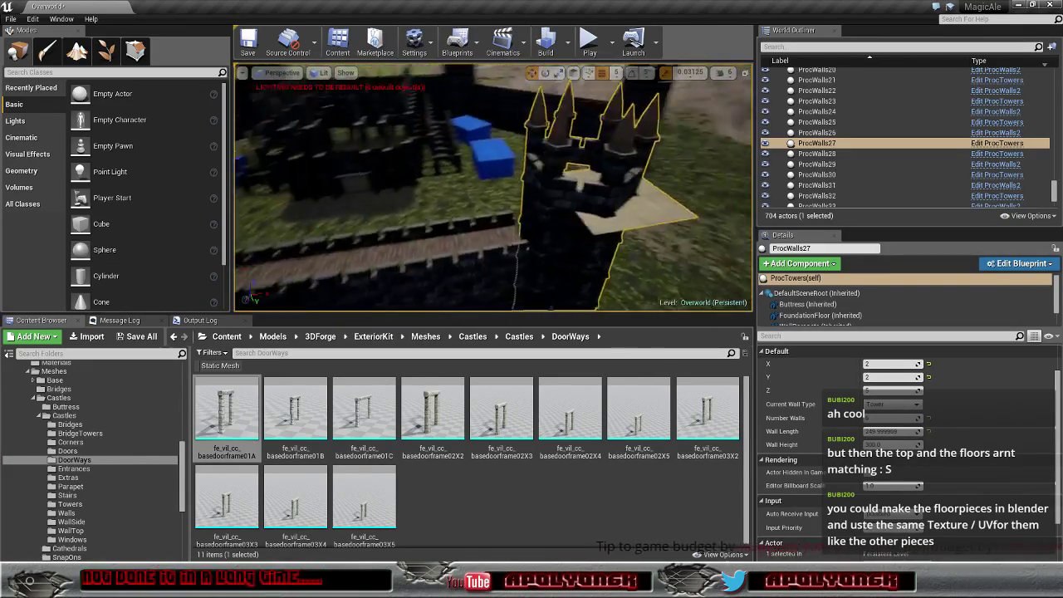
pyautogui.moveTo(363, 287); pyautogui.dragTo(399, 270, button='right')
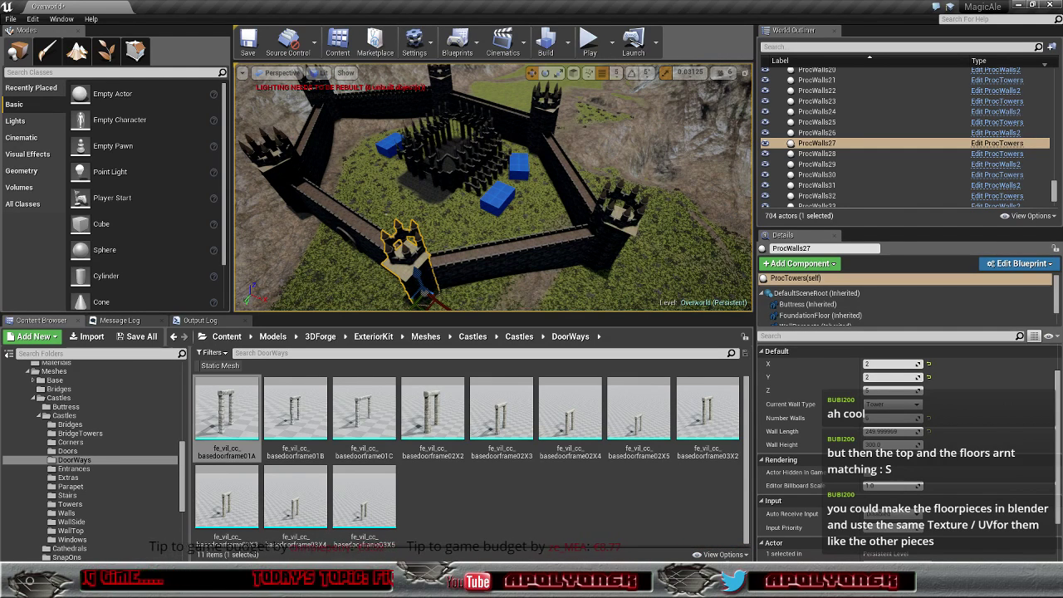
pyautogui.click(617, 215)
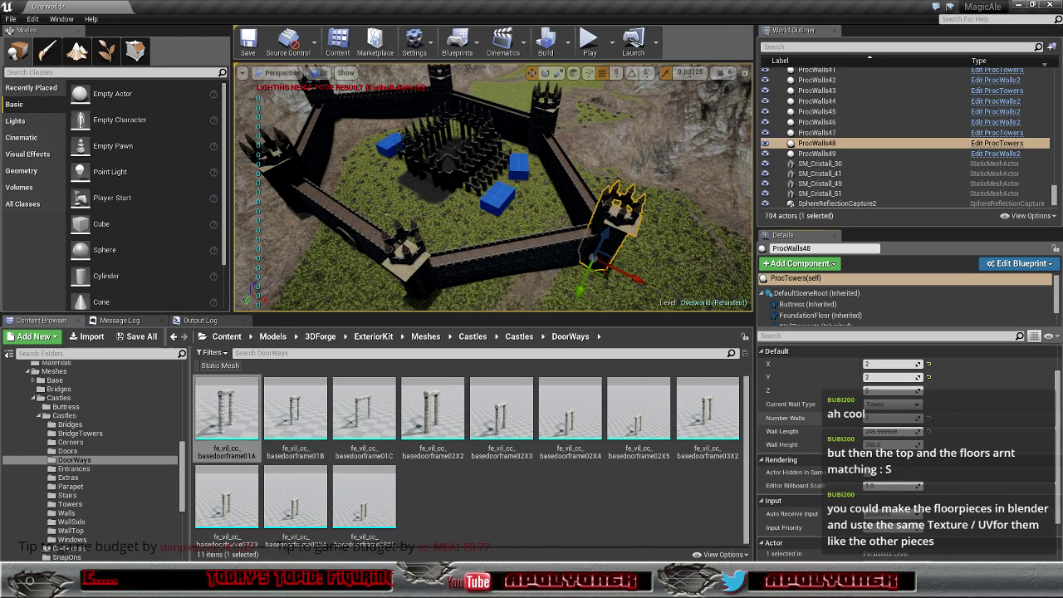
pyautogui.keyDown('alt'); pyautogui.moveTo(590, 291); pyautogui.dragTo(588, 282); pyautogui.keyUp('alt')
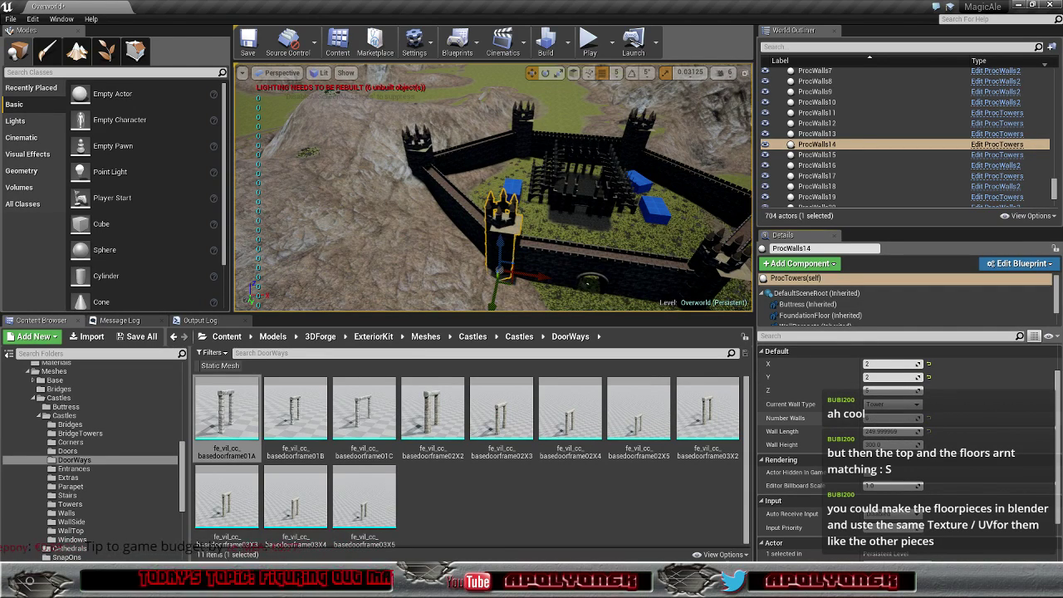
pyautogui.press('f')
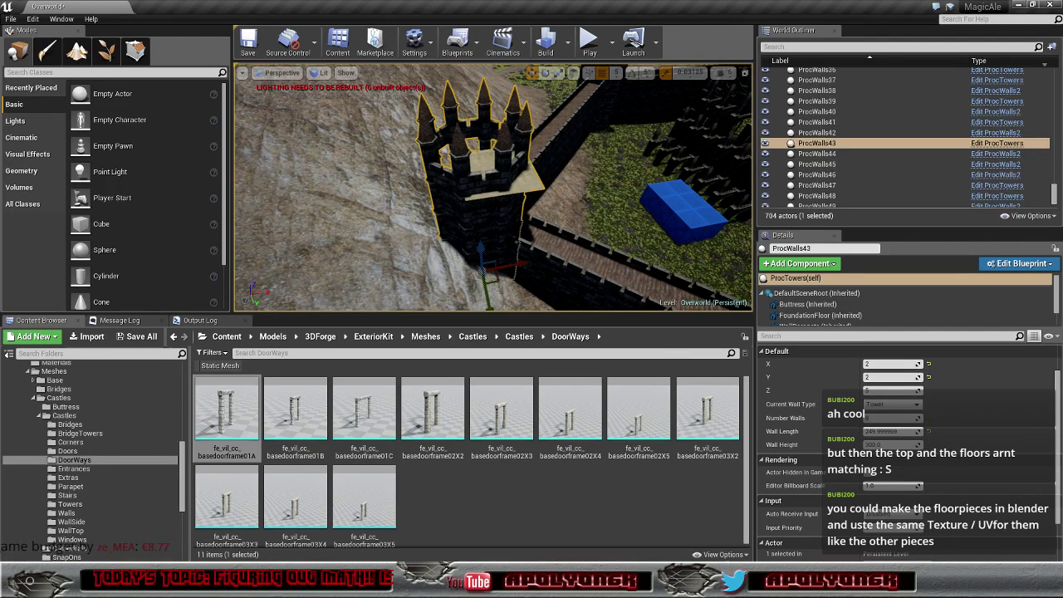
# Step: Select towers ProcWalls43 and ProcWalls47 at ground level, finishing on gate tower ProcWalls41
pyautogui.click(473, 208)
pyautogui.moveTo(888, 421); pyautogui.dragTo(849, 387)
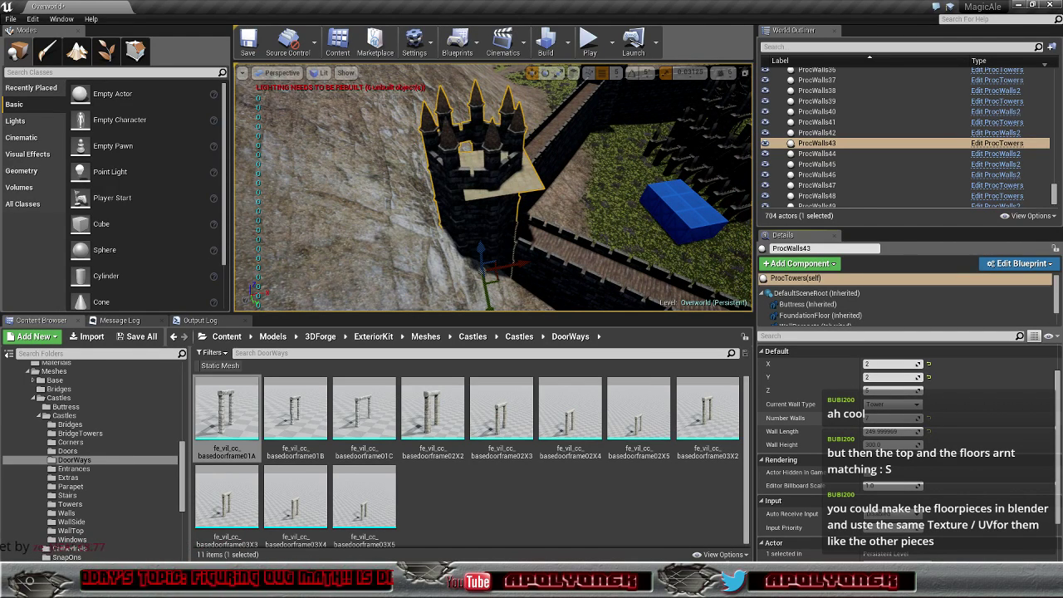
pyautogui.moveTo(498, 191); pyautogui.dragTo(449, 196, button='right')
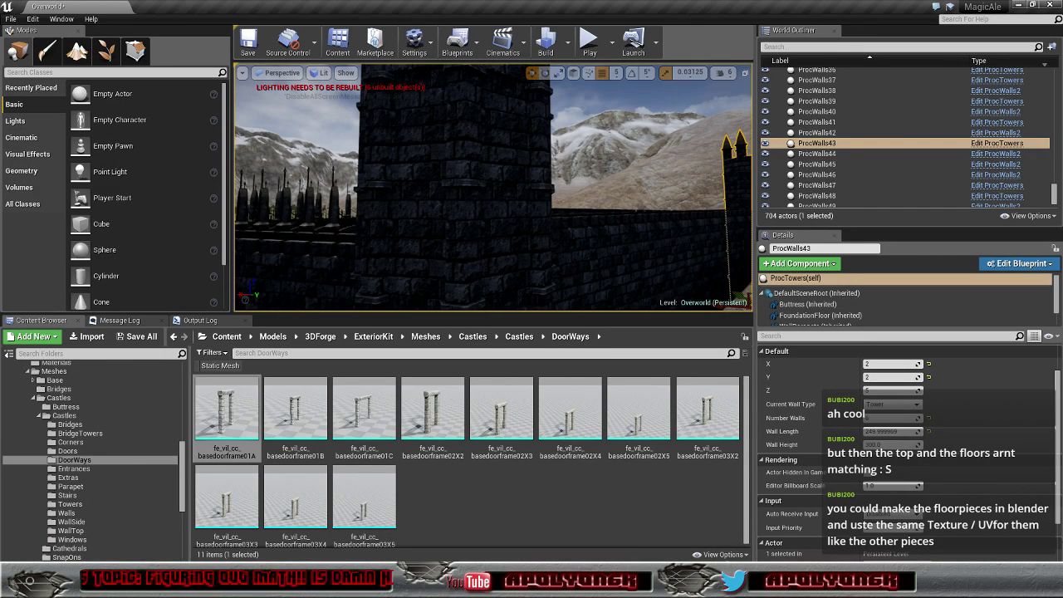
pyautogui.click(457, 199)
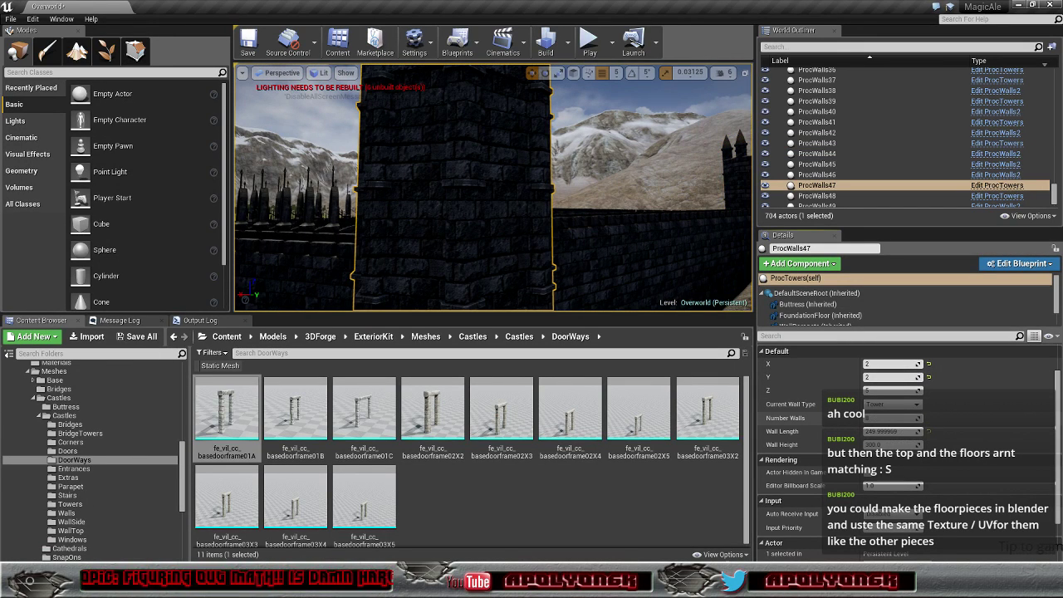
pyautogui.moveTo(449, 195); pyautogui.dragTo(453, 195, button='right')
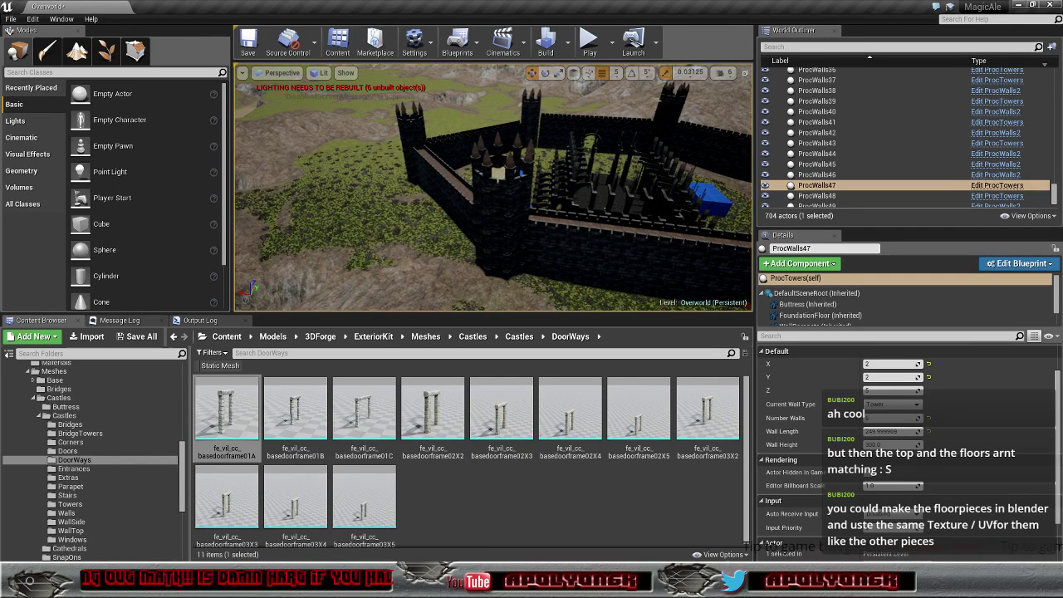
pyautogui.click(500, 233)
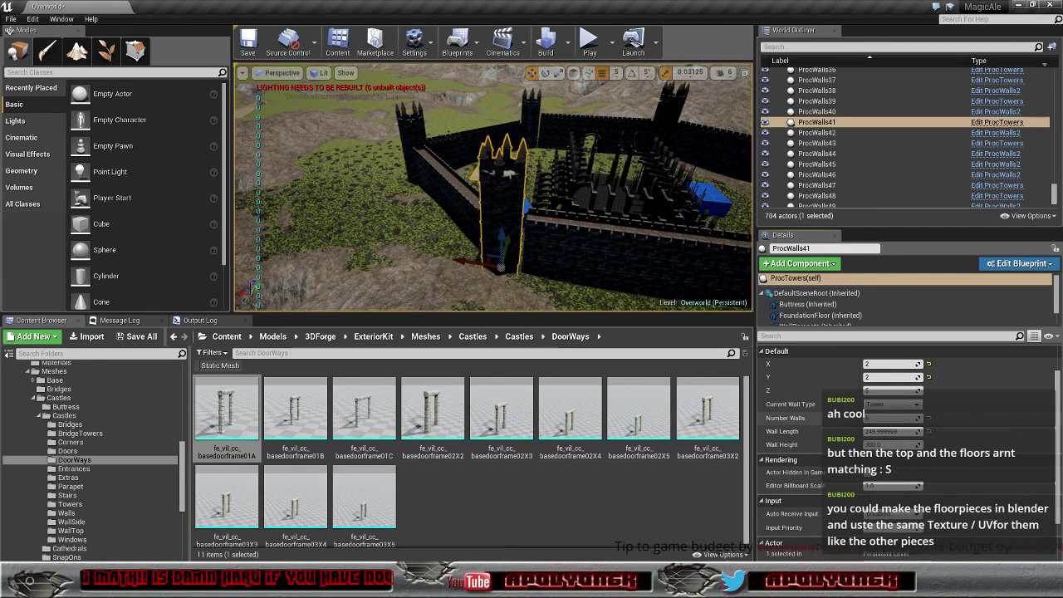
# Step: Fly close over ProcWalls41, drop the camera speed from 6 to 4, and fly through its doorway
pyautogui.moveTo(494, 191); pyautogui.dragTo(494, 191, button='right')
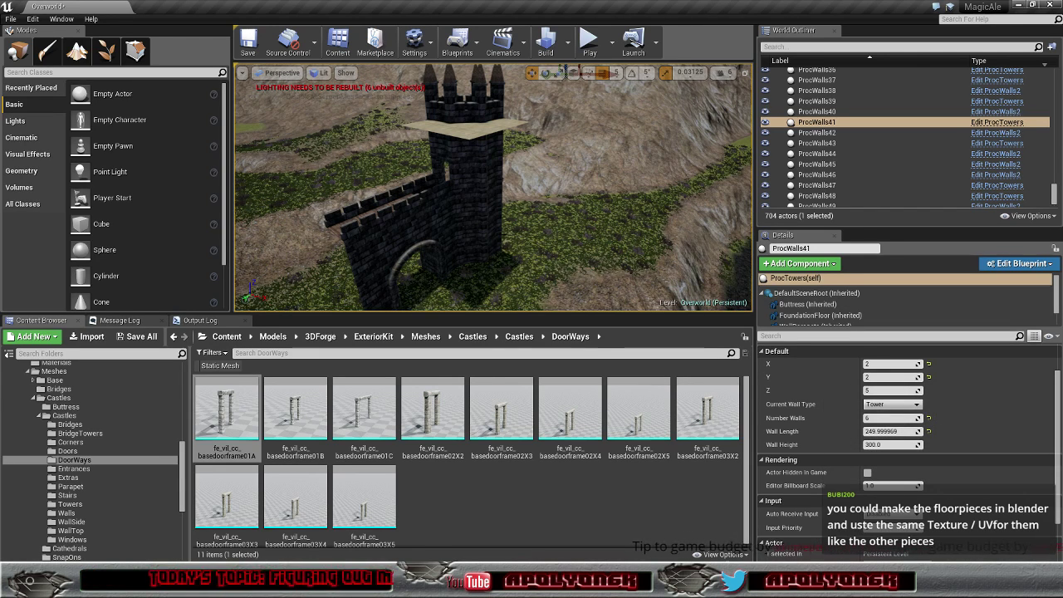
pyautogui.moveTo(494, 187)
pyautogui.mouseDown(button='right')
pyautogui.moveTo(499, 216)
pyautogui.moveTo(494, 191)
pyautogui.mouseUp(button='right')
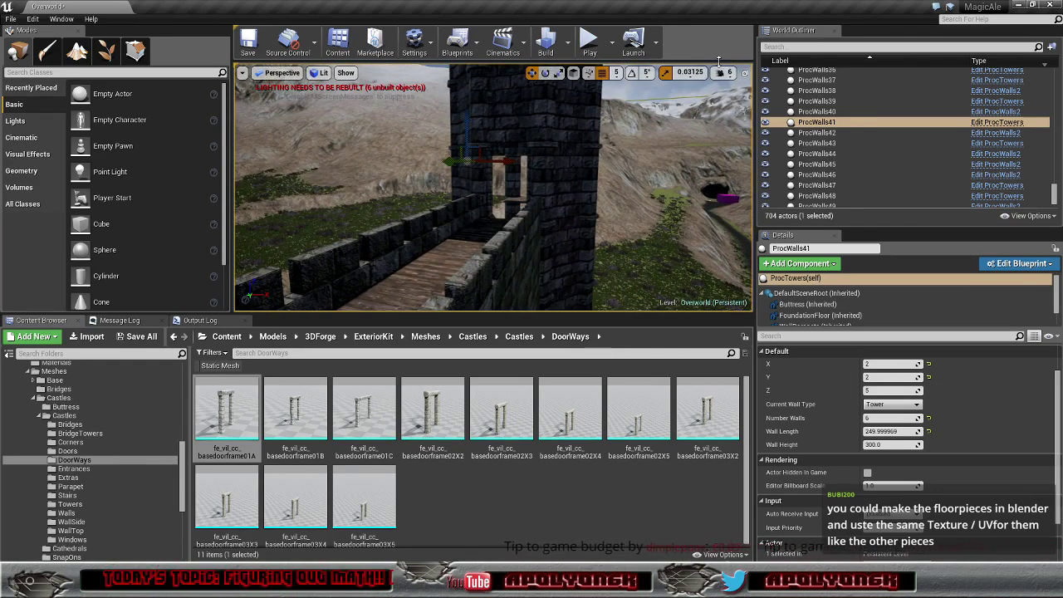
pyautogui.click(725, 73)
pyautogui.moveTo(749, 103); pyautogui.dragTo(742, 98)
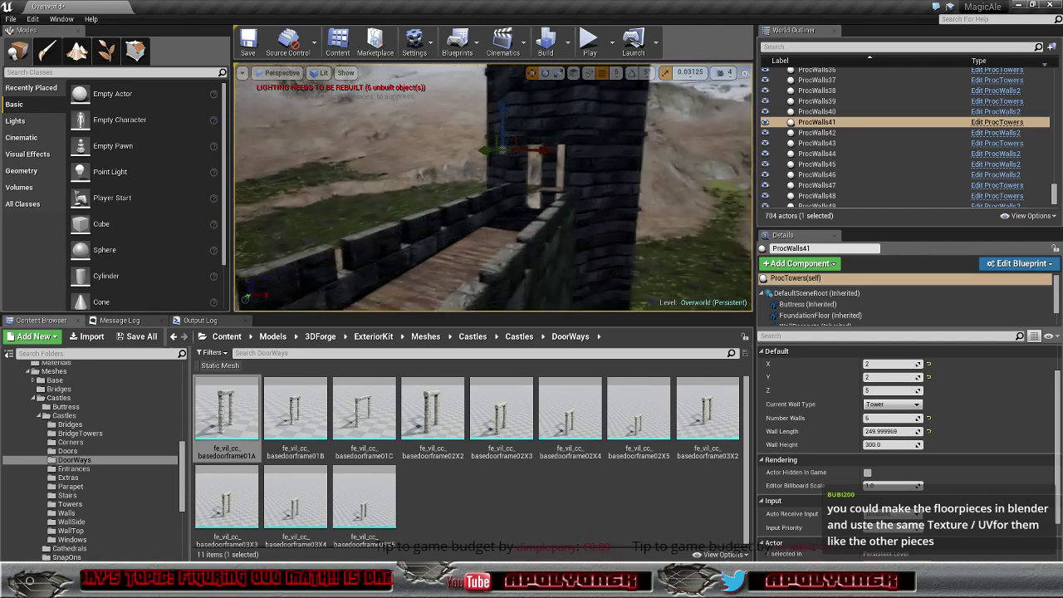
pyautogui.moveTo(499, 192); pyautogui.dragTo(503, 191, button='right')
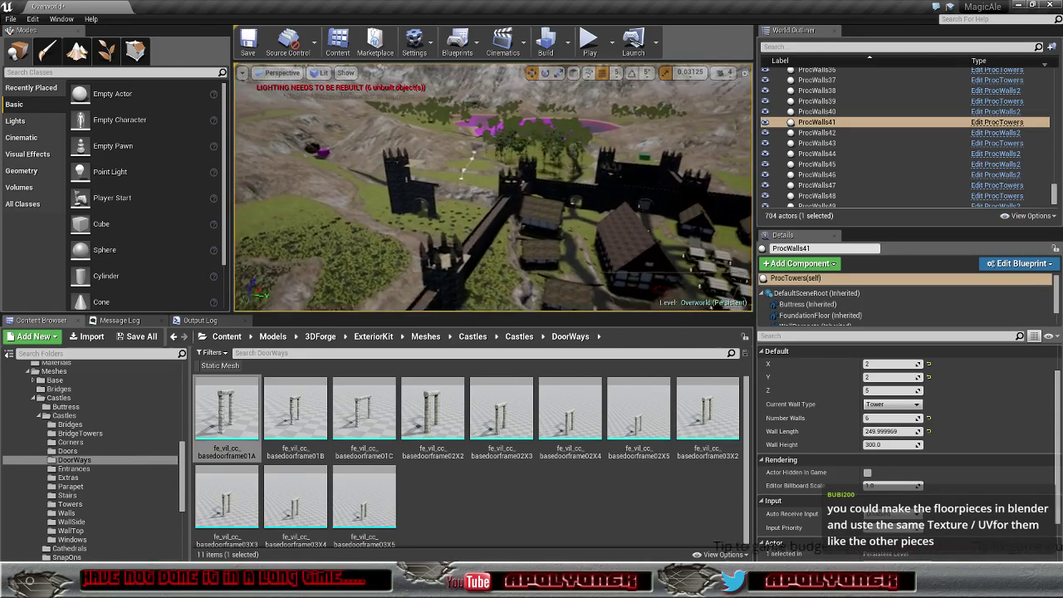
# Step: Fly over the castle wall and through the castle, looking down on a tower, then level out
pyautogui.moveTo(494, 187); pyautogui.dragTo(482, 187, button='right')
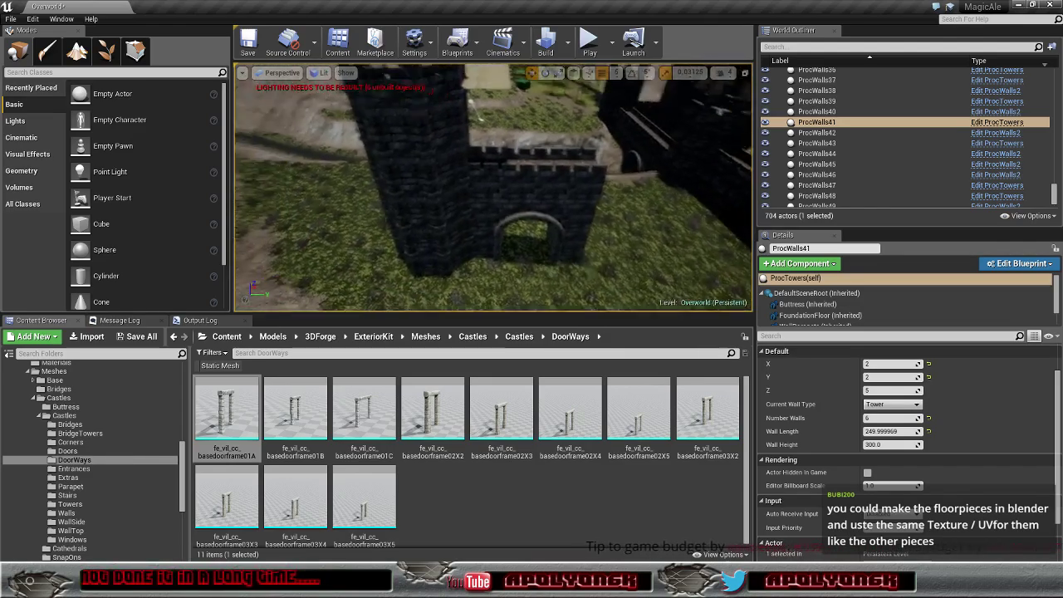
pyautogui.moveTo(493, 187); pyautogui.dragTo(494, 216, button='right')
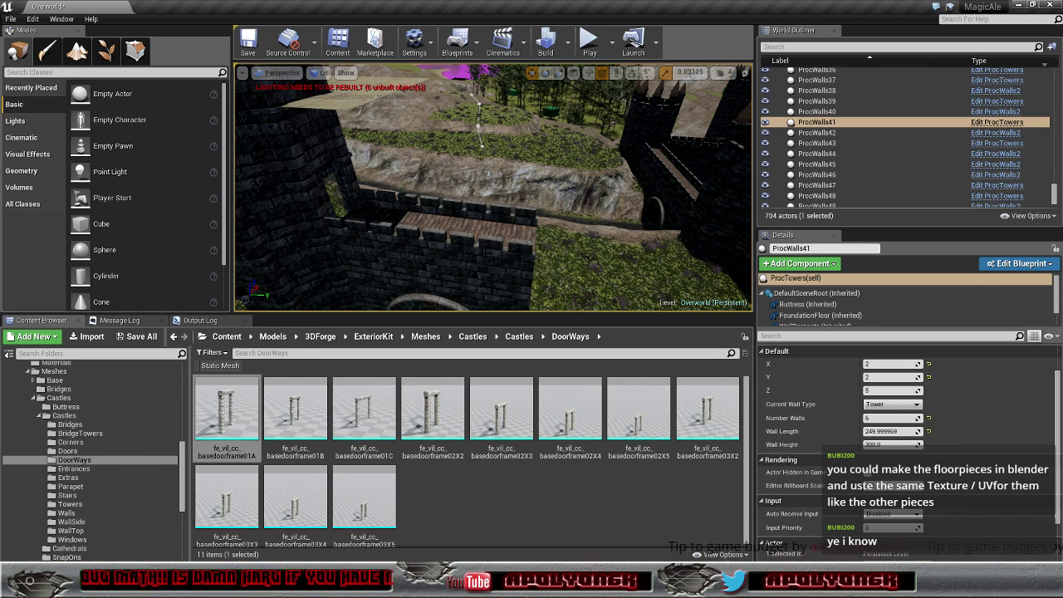
pyautogui.moveTo(493, 200); pyautogui.dragTo(494, 200, button='right')
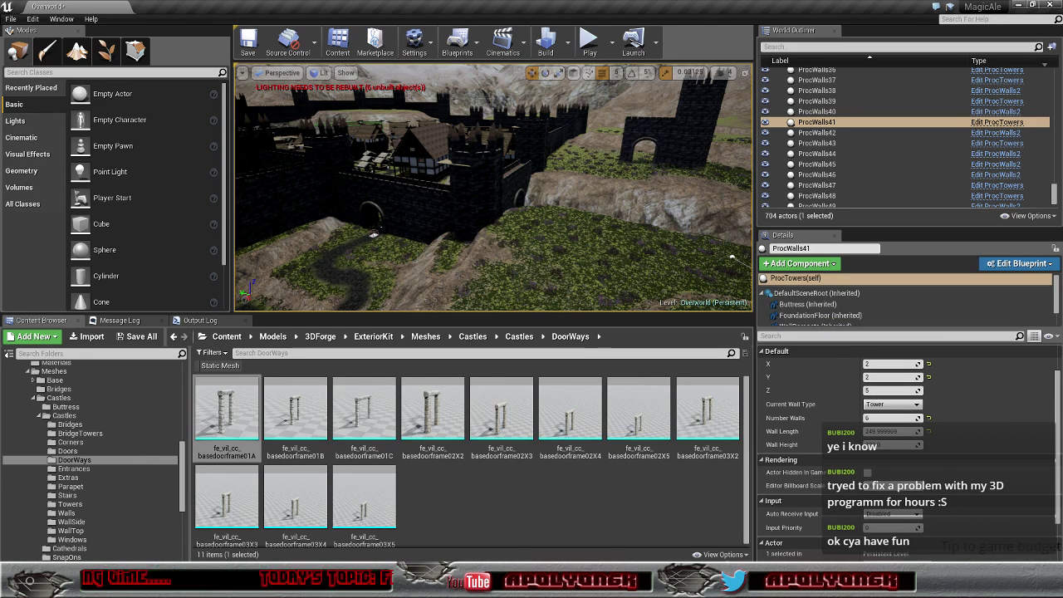
pyautogui.moveTo(373, 235)
pyautogui.mouseDown(button='right')
pyautogui.moveTo(432, 212)
pyautogui.moveTo(499, 208)
pyautogui.moveTo(465, 208)
pyautogui.moveTo(614, 219)
pyautogui.moveTo(614, 207)
pyautogui.mouseUp(button='right')
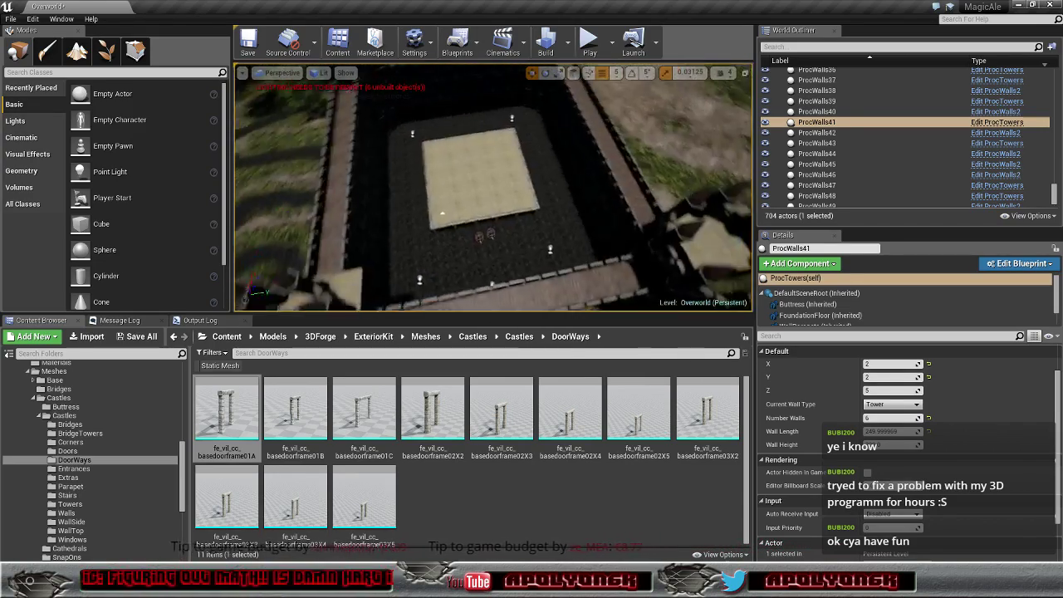
# Step: Pull back over the whole castle and nearby village, ending on an elevated courtyard view
pyautogui.moveTo(455, 259); pyautogui.dragTo(455, 259, button='right')
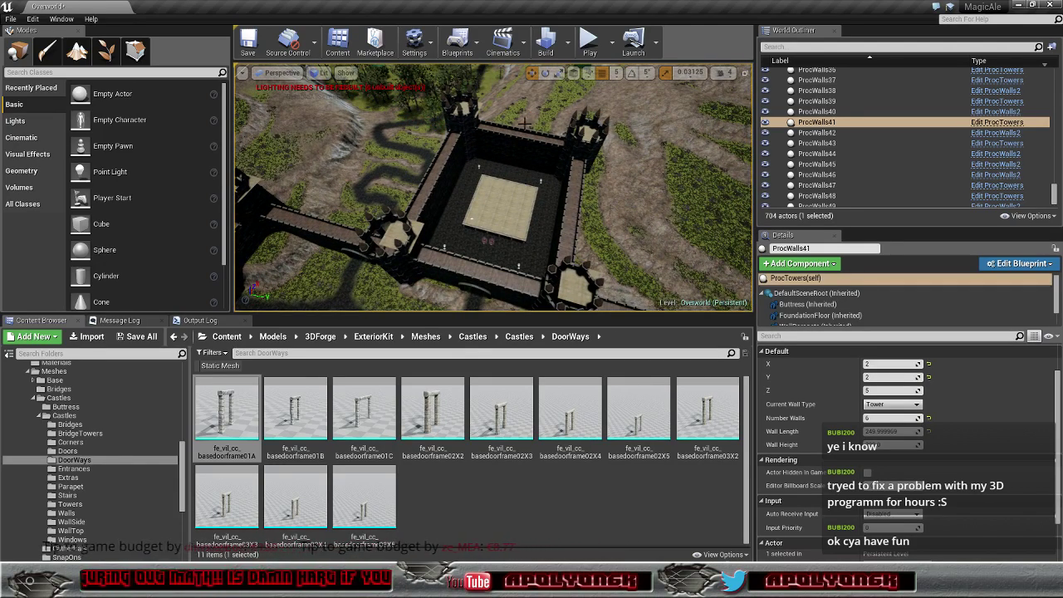
pyautogui.moveTo(422, 194); pyautogui.dragTo(422, 193, button='right')
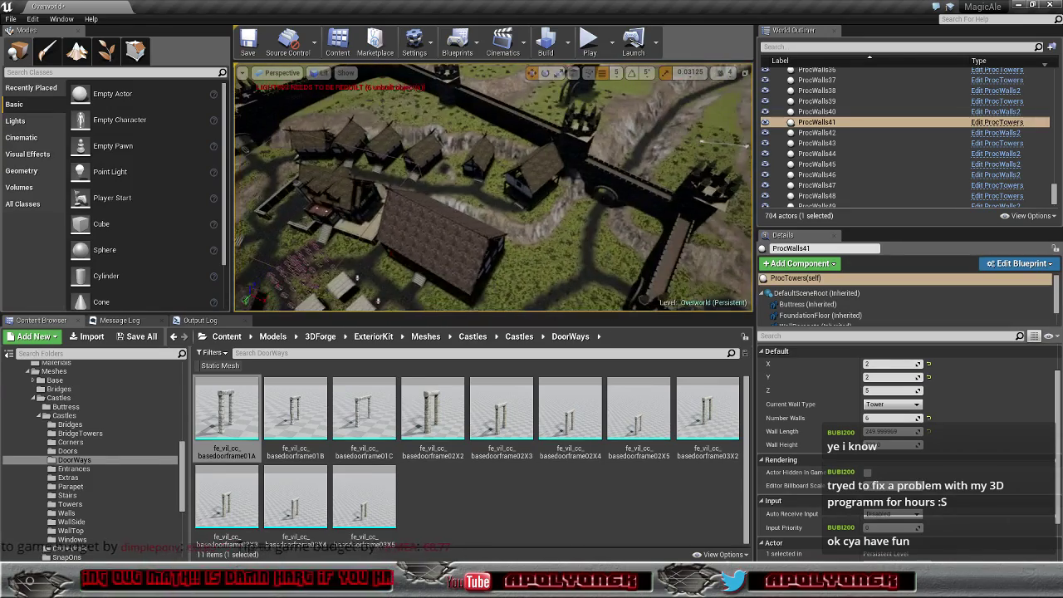
pyautogui.moveTo(411, 264); pyautogui.dragTo(411, 264, button='right')
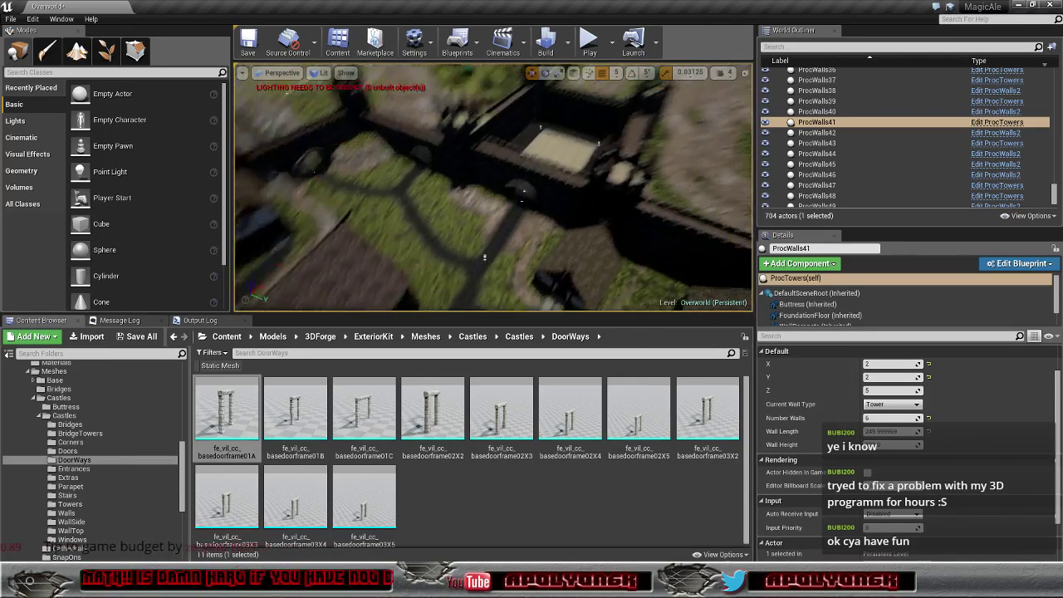
pyautogui.moveTo(467, 294); pyautogui.dragTo(467, 294, button='right')
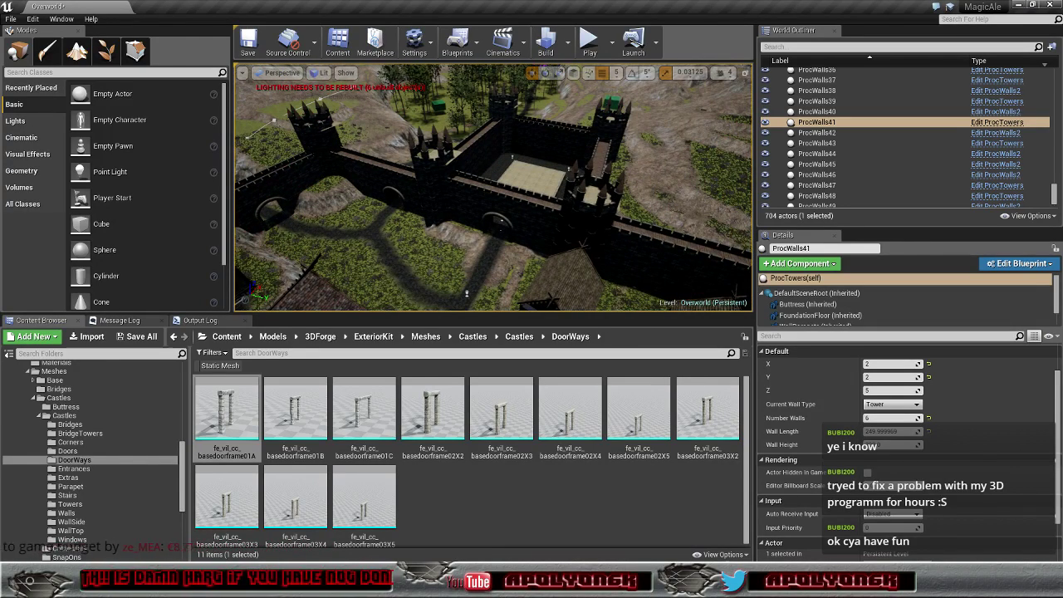